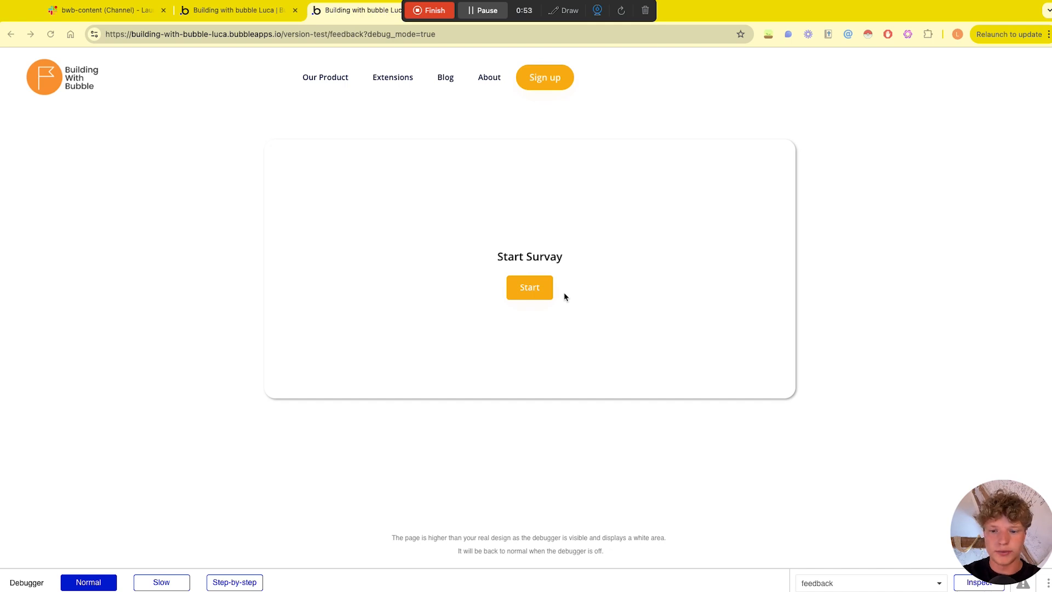
Step: Start the survey and answer the question about the thing the platform is missing with "a good chat"
{"action": "left_click", "coordinate": [534, 291]}
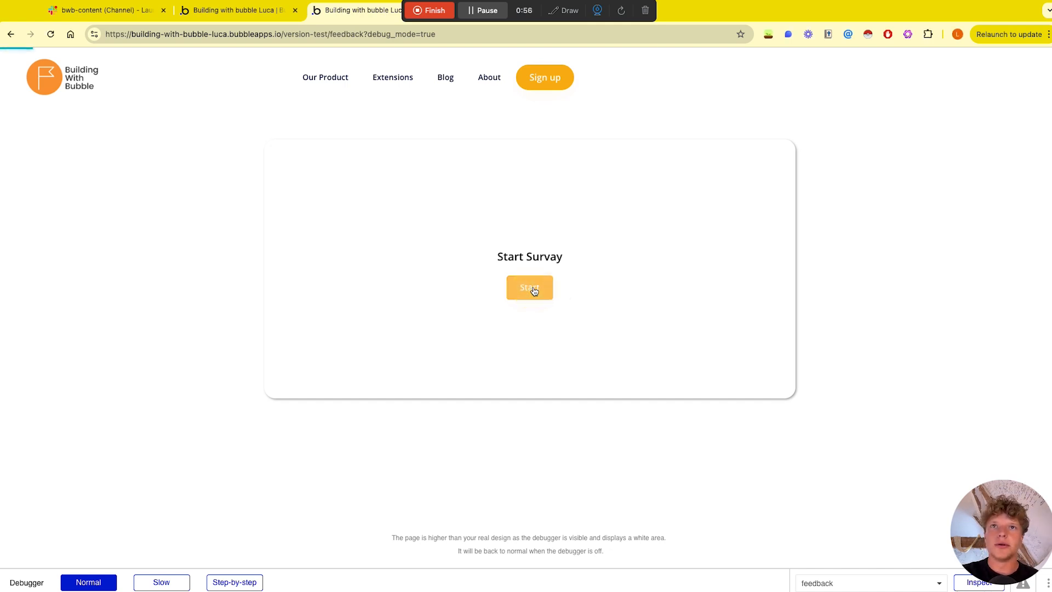
{"action": "left_click", "coordinate": [418, 271]}
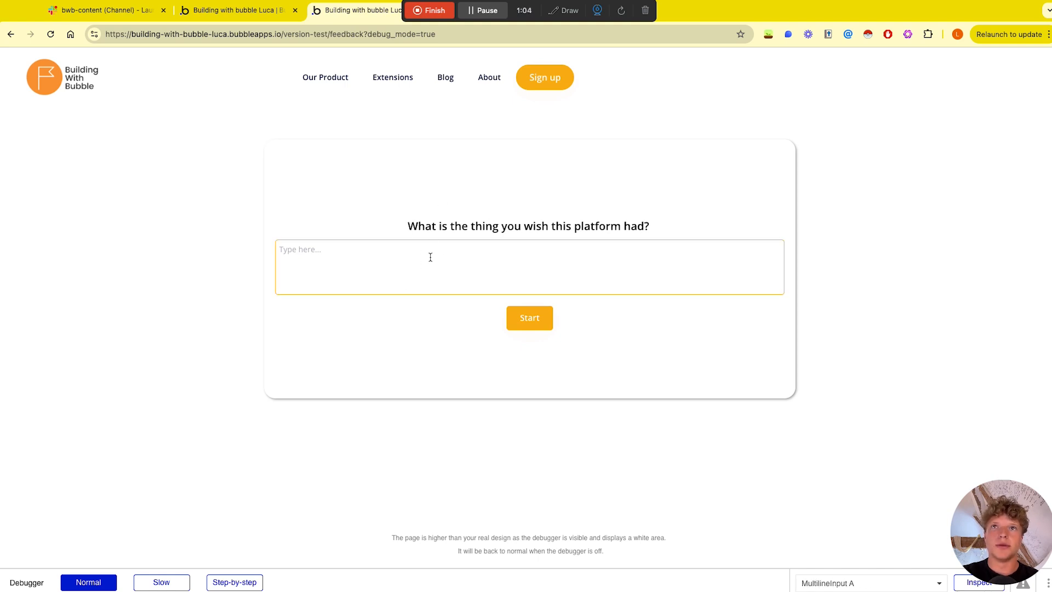
{"action": "left_click_drag", "start_coordinate": [406, 225], "coordinate": [730, 218]}
{"action": "left_click", "coordinate": [393, 261]}
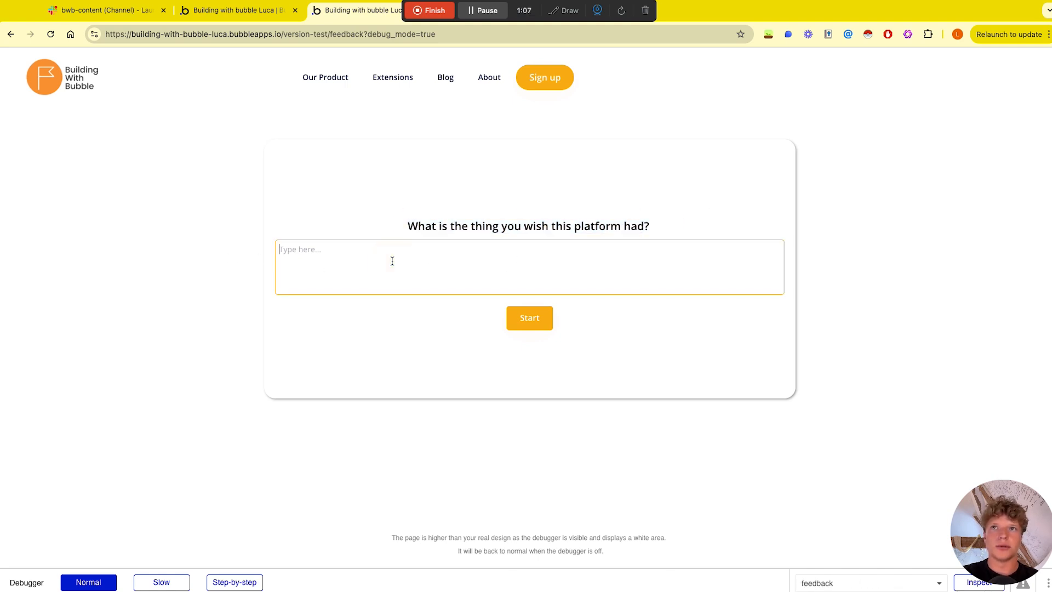
{"action": "type", "text": "a godo"}
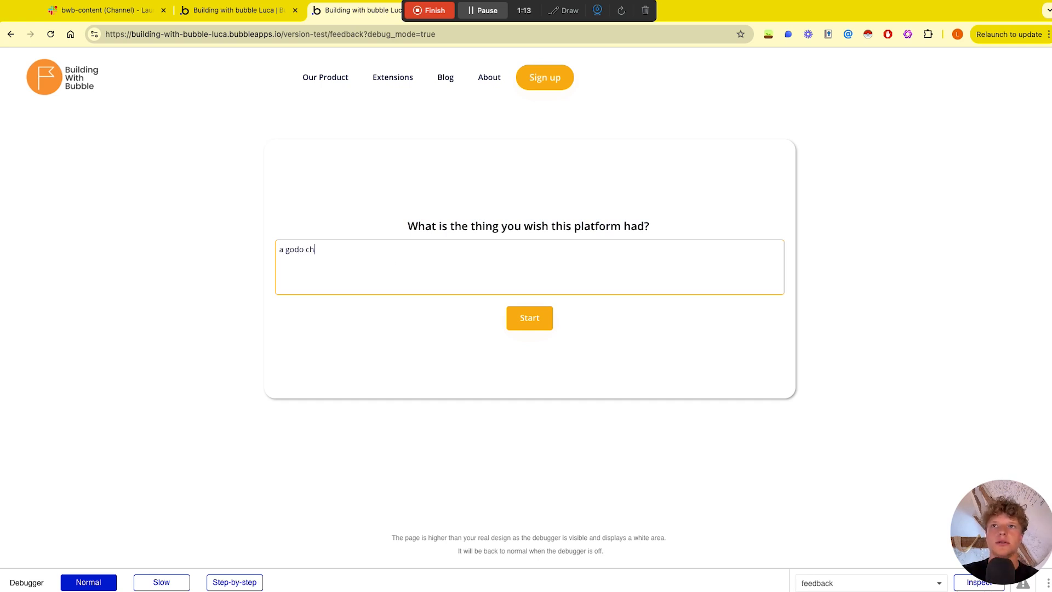
{"action": "type", "text": " ch"}
{"action": "key", "text": "BackSpace"}
{"action": "key", "text": "BackSpace"}
{"action": "key", "text": "BackSpace"}
{"action": "key", "text": "BackSpace"}
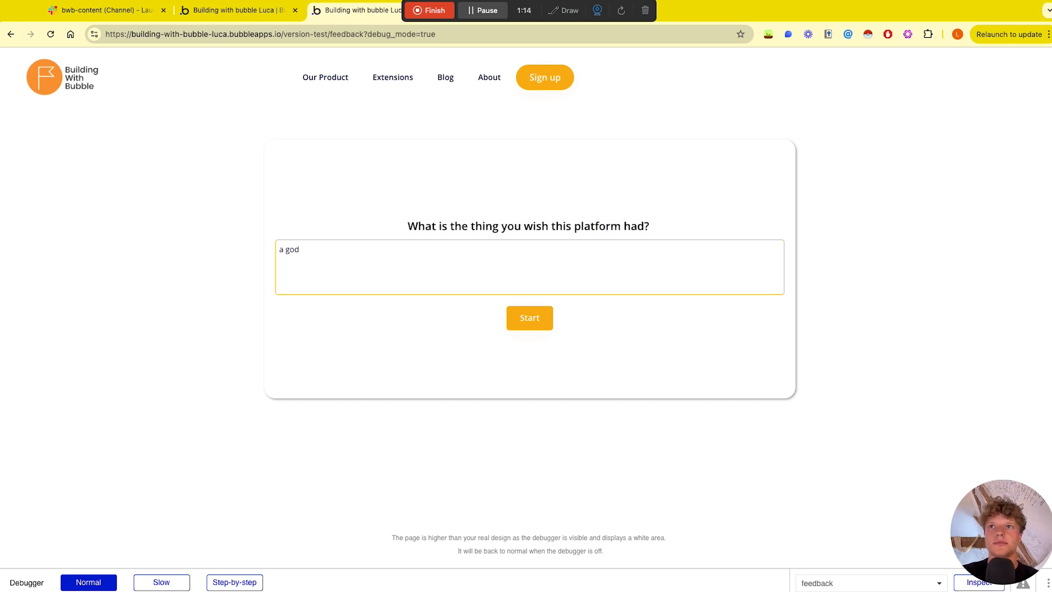
{"action": "type", "text": "odf cha"}
{"action": "key", "text": "BackSpace"}
{"action": "key", "text": "BackSpace"}
{"action": "key", "text": "BackSpace"}
{"action": "key", "text": "BackSpace"}
{"action": "key", "text": "BackSpace"}
{"action": "type", "text": "chat"}
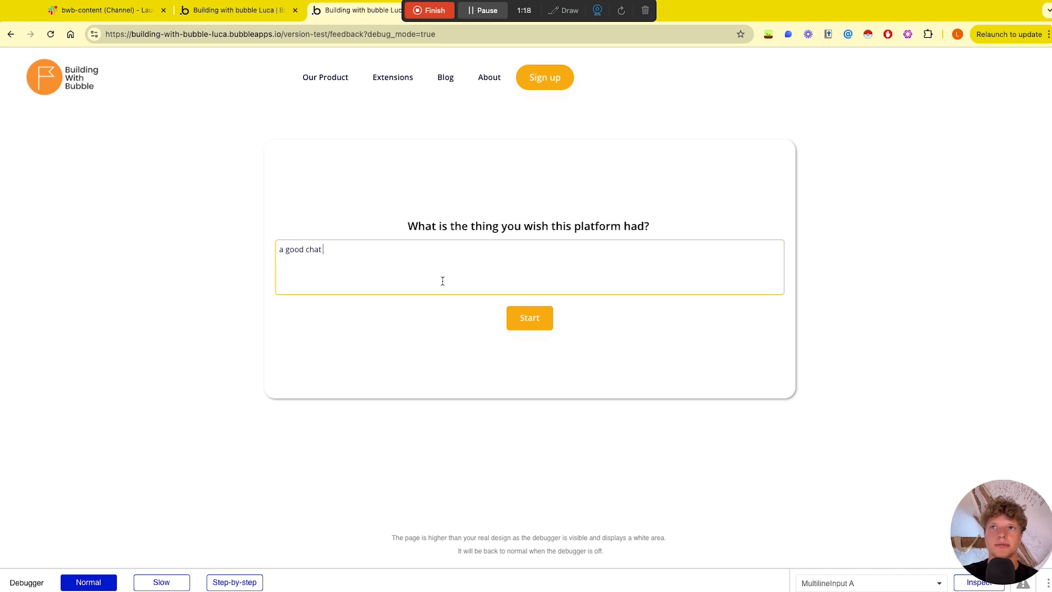
{"action": "left_click", "coordinate": [545, 325]}
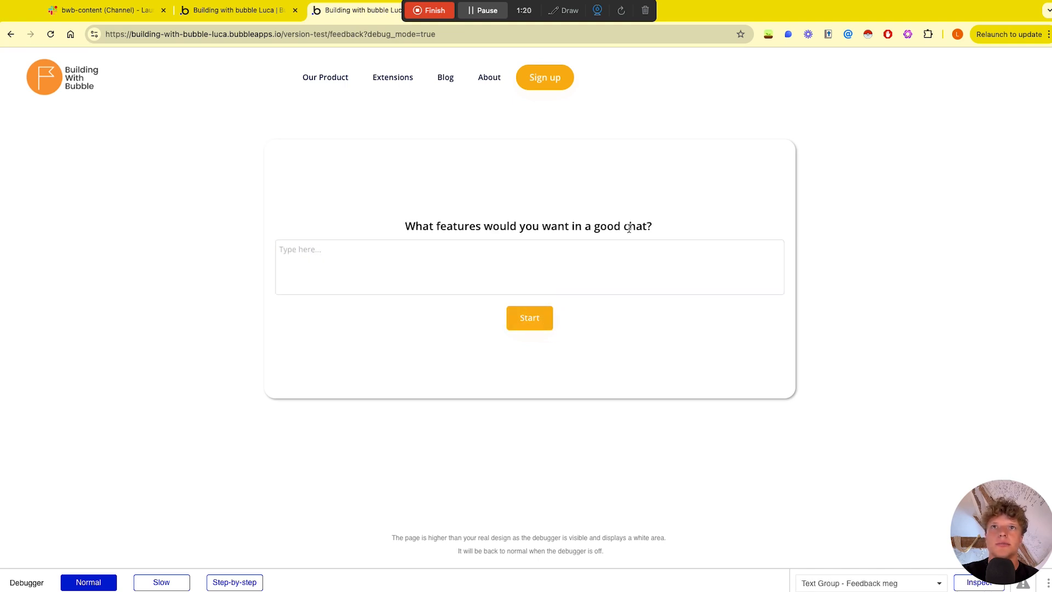
Step: Answer the follow-up question about wanted chat features with "maybe i can talk to it" and submit it
{"action": "left_click_drag", "start_coordinate": [405, 226], "coordinate": [512, 225]}
{"action": "left_click", "coordinate": [584, 211]}
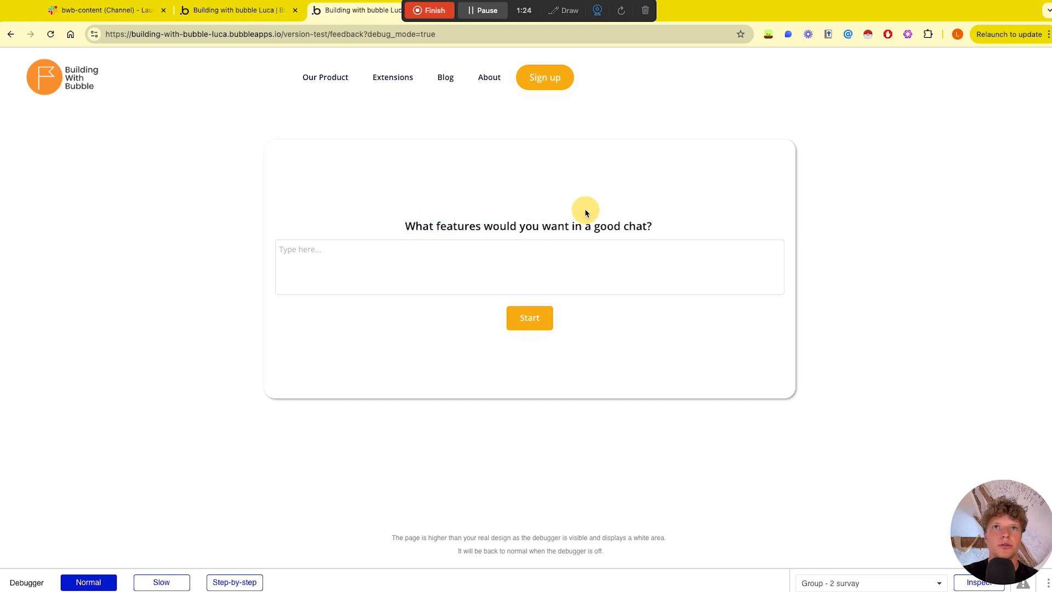
{"action": "triple_click", "coordinate": [665, 223]}
{"action": "left_click", "coordinate": [559, 251]}
{"action": "type", "text": "maybe i can "}
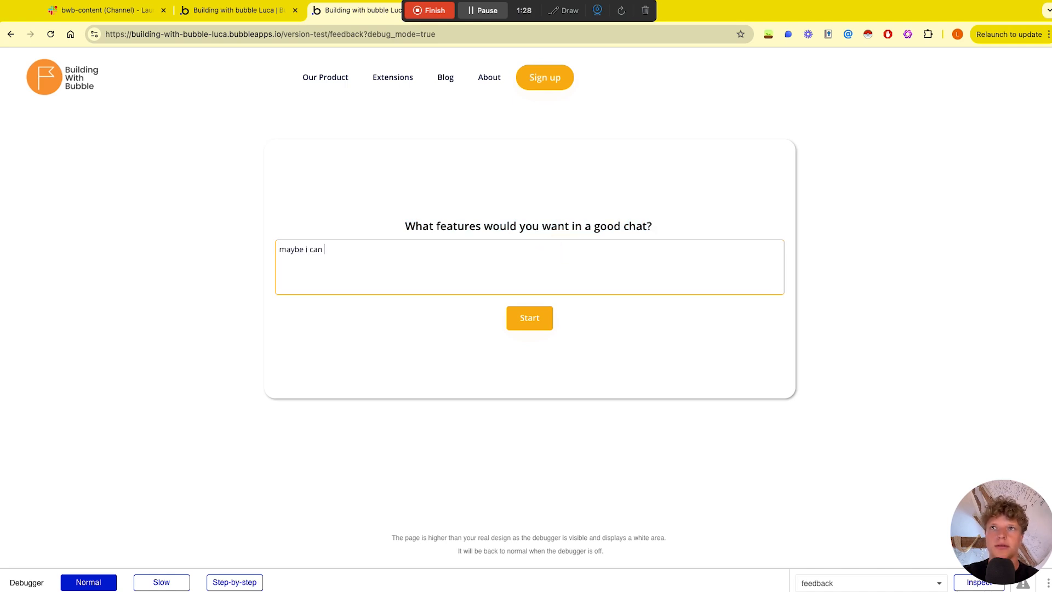
{"action": "type", "text": "talk to it"}
{"action": "left_click", "coordinate": [541, 318]}
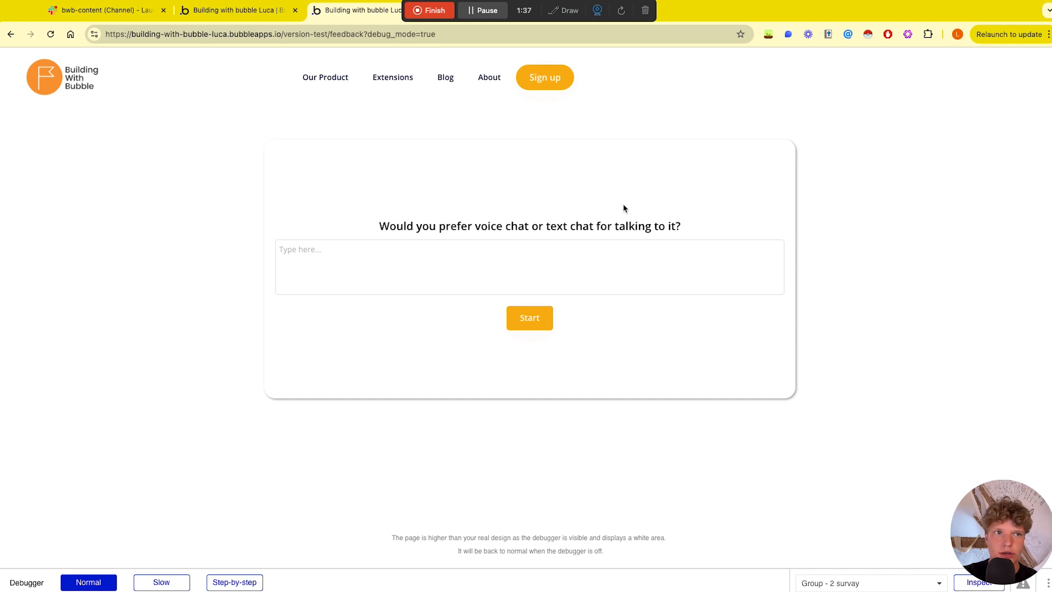
Step: Answer the voice or text chat question with "voice" and submit it
{"action": "left_click", "coordinate": [498, 272]}
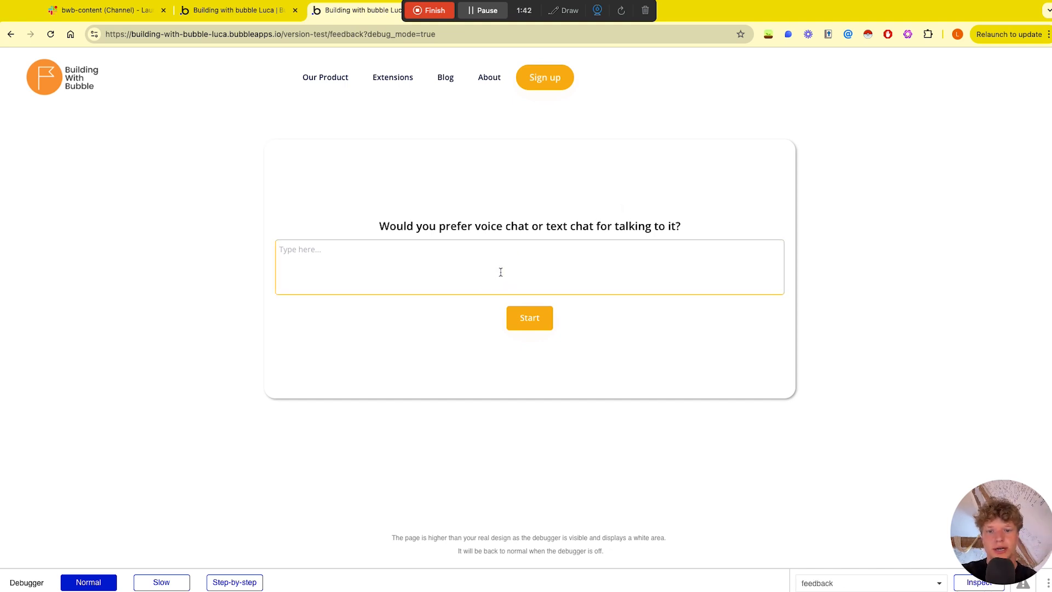
{"action": "type", "text": "voice"}
{"action": "left_click", "coordinate": [517, 316]}
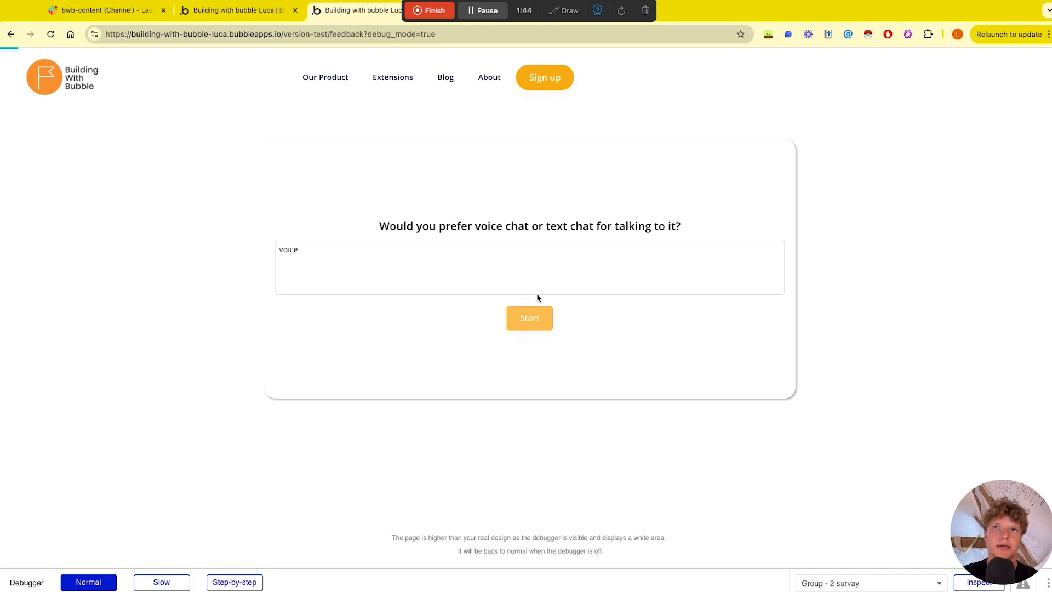
Step: Answer the question about the voice chat's tone or personality with "yes friendly" and submit it
{"action": "left_click", "coordinate": [435, 259]}
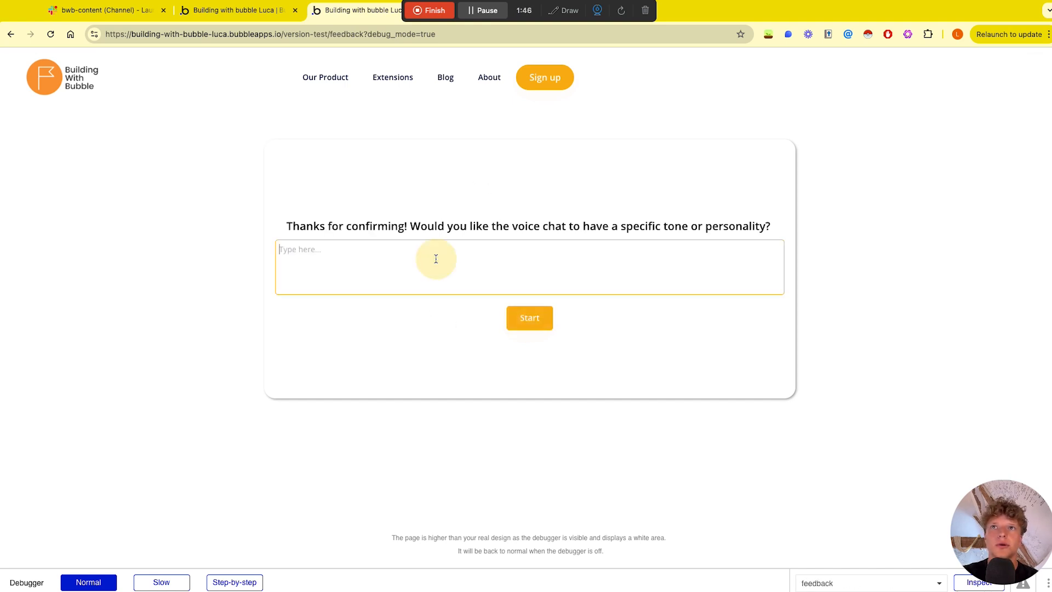
{"action": "type", "text": "yes"}
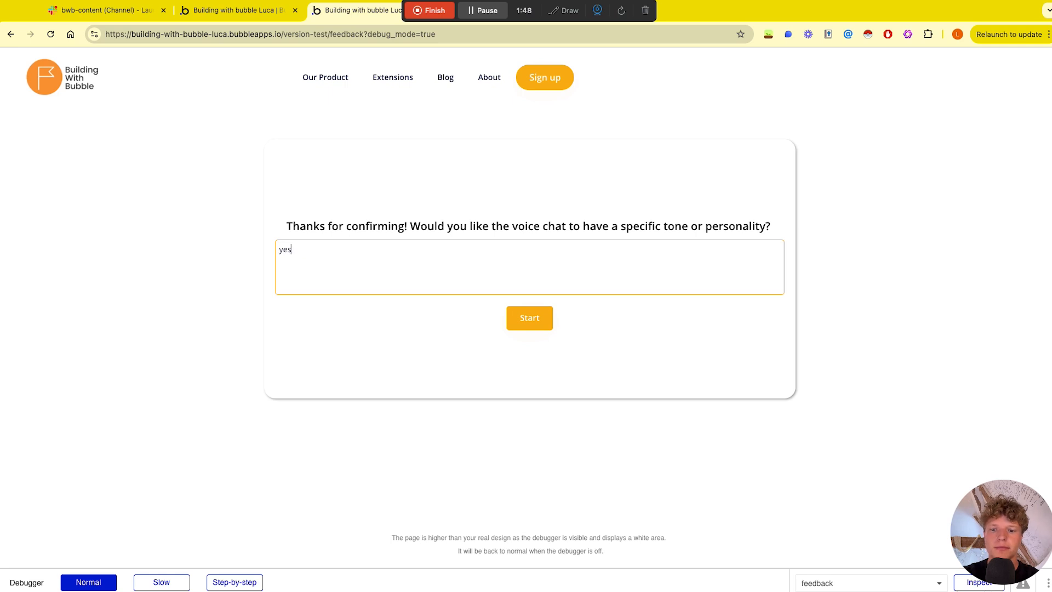
{"action": "type", "text": " friendly"}
{"action": "left_click", "coordinate": [542, 320]}
Step: Answer the question about understanding multiple languages with "yess" and submit it
{"action": "left_click", "coordinate": [446, 275]}
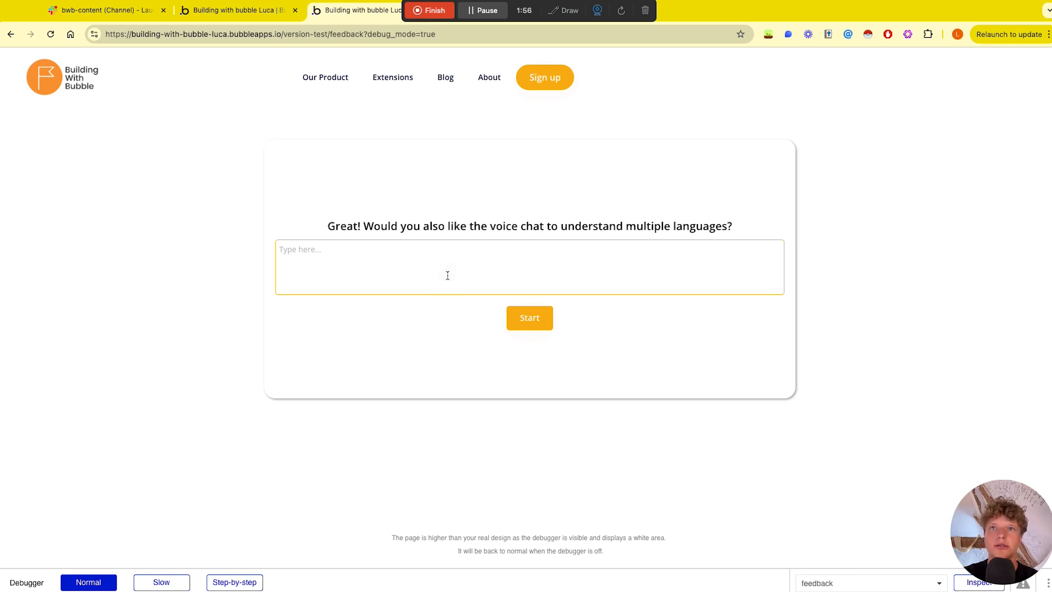
{"action": "type", "text": "yess"}
{"action": "left_click", "coordinate": [530, 330]}
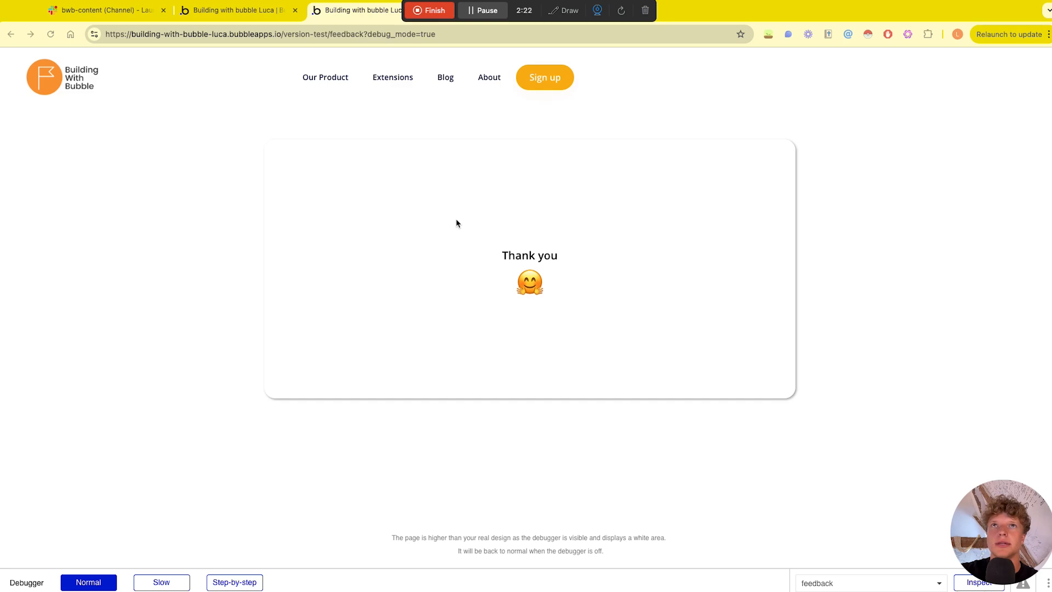
Step: Switch to the Notion page "Chat GPT feedback surveys" and review the Build, API and Workflows to-do items
{"action": "key", "text": "ctrl+Right"}
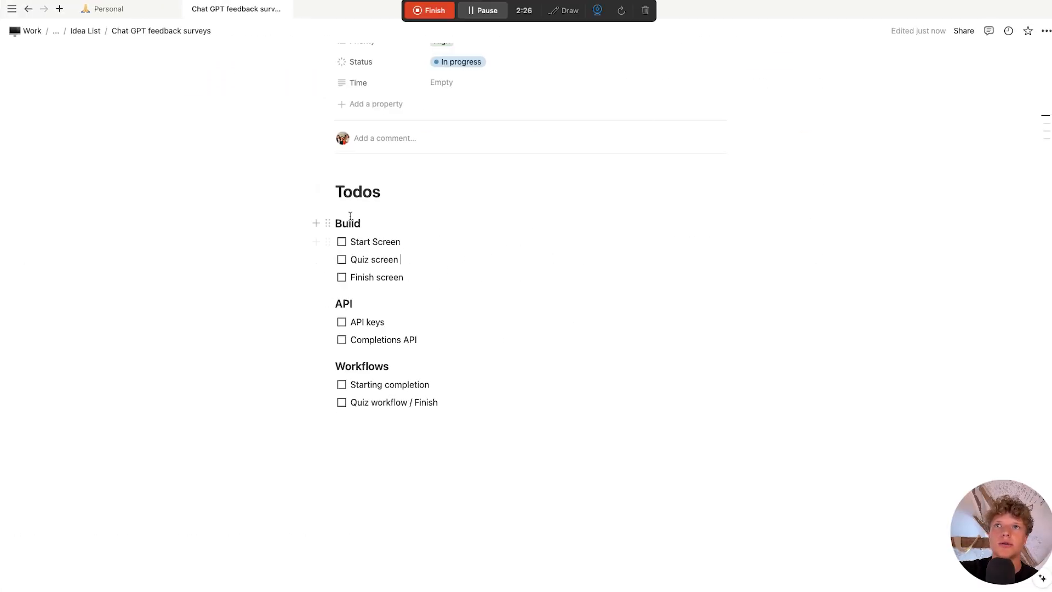
{"action": "left_click_drag", "start_coordinate": [342, 222], "coordinate": [393, 284]}
{"action": "left_click", "coordinate": [393, 283]}
{"action": "left_click", "coordinate": [395, 241]}
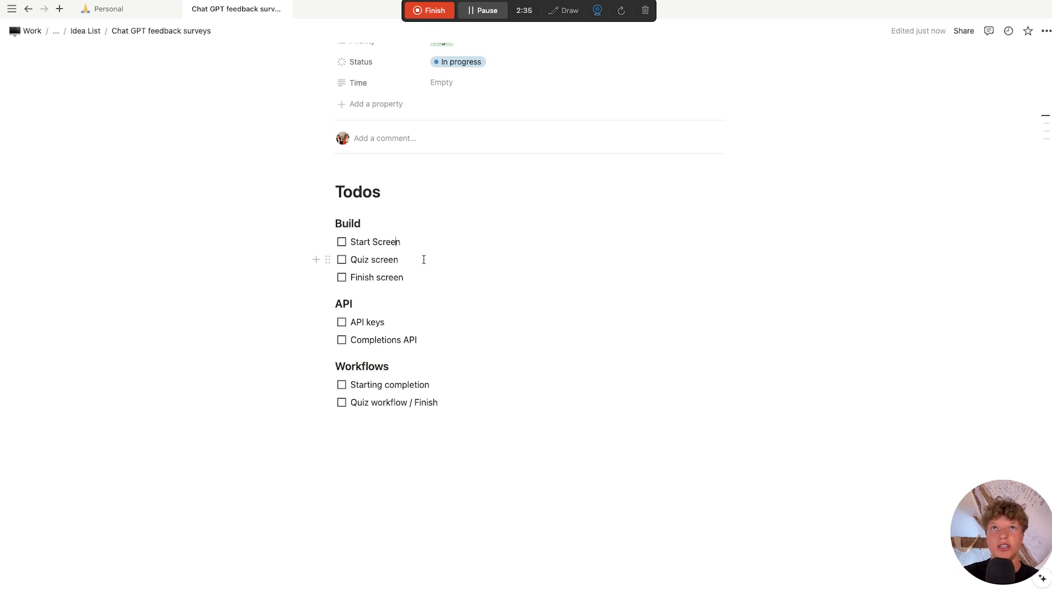
{"action": "left_click_drag", "start_coordinate": [350, 277], "coordinate": [405, 277]}
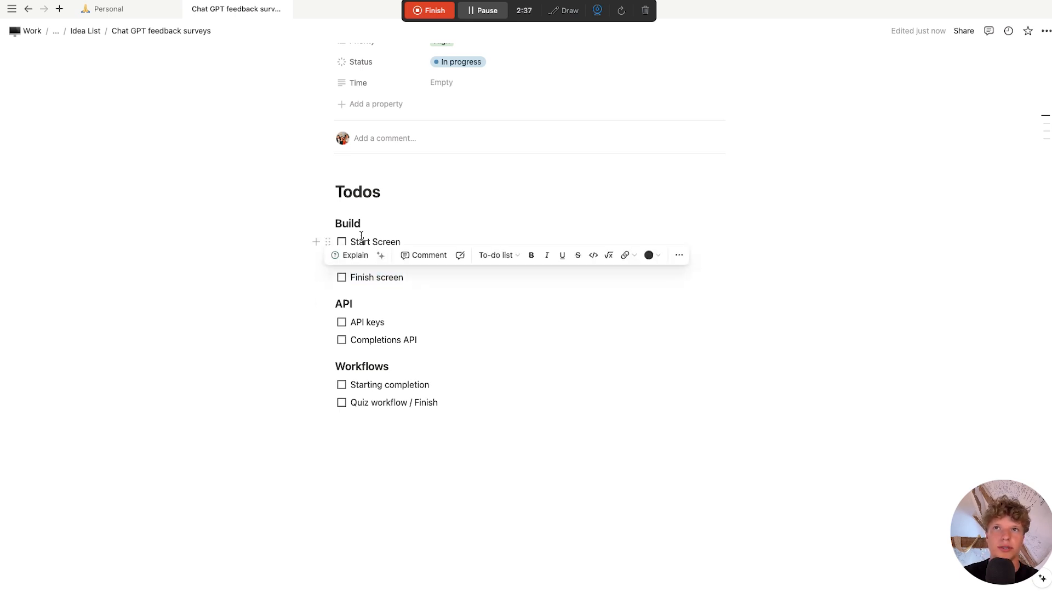
{"action": "left_click", "coordinate": [353, 304]}
{"action": "left_click", "coordinate": [355, 322]}
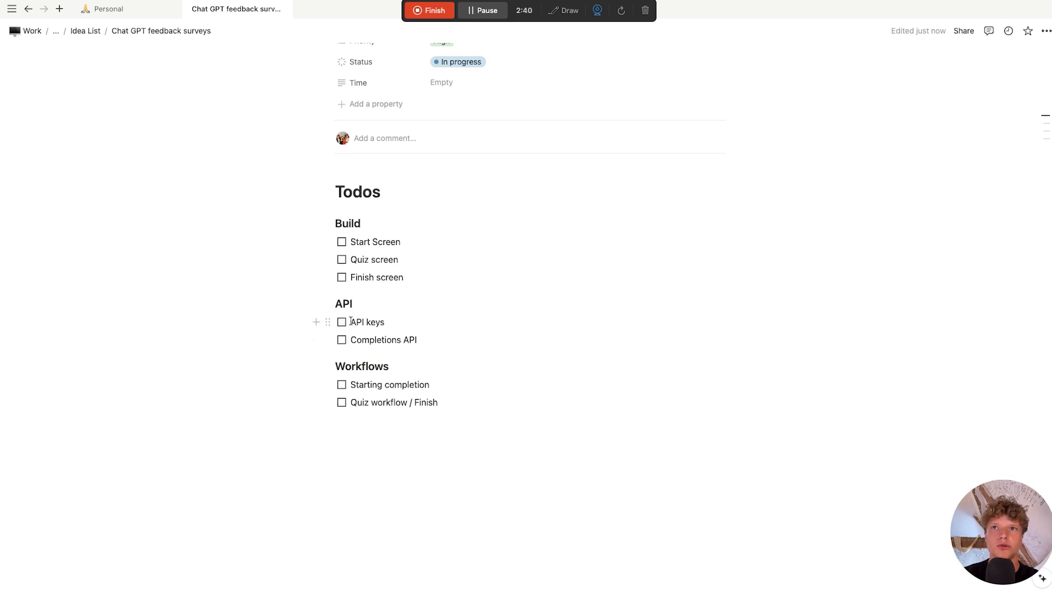
{"action": "left_click_drag", "start_coordinate": [347, 322], "coordinate": [445, 341]}
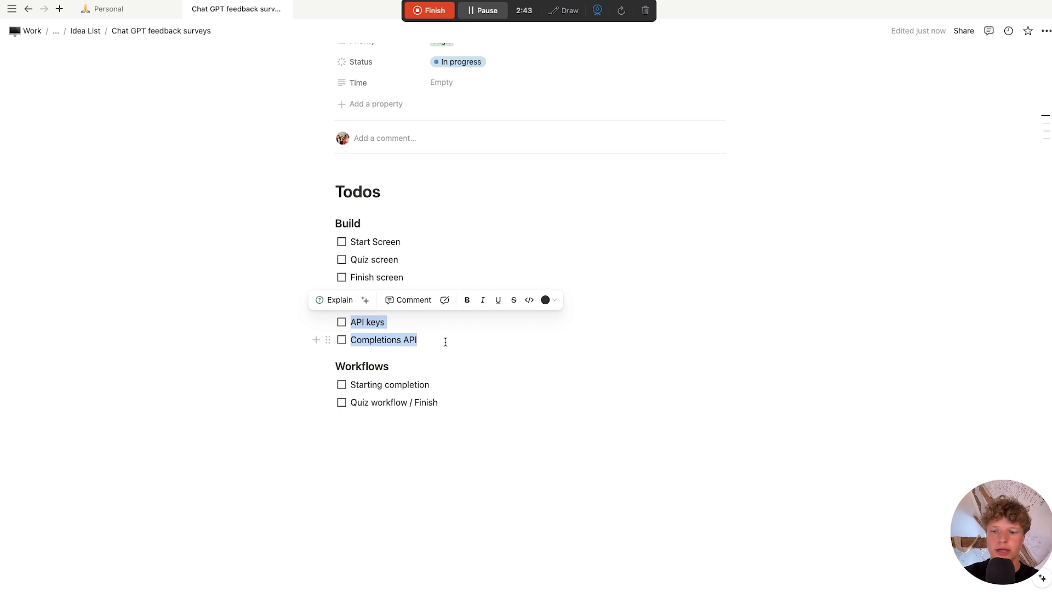
{"action": "left_click", "coordinate": [365, 321]}
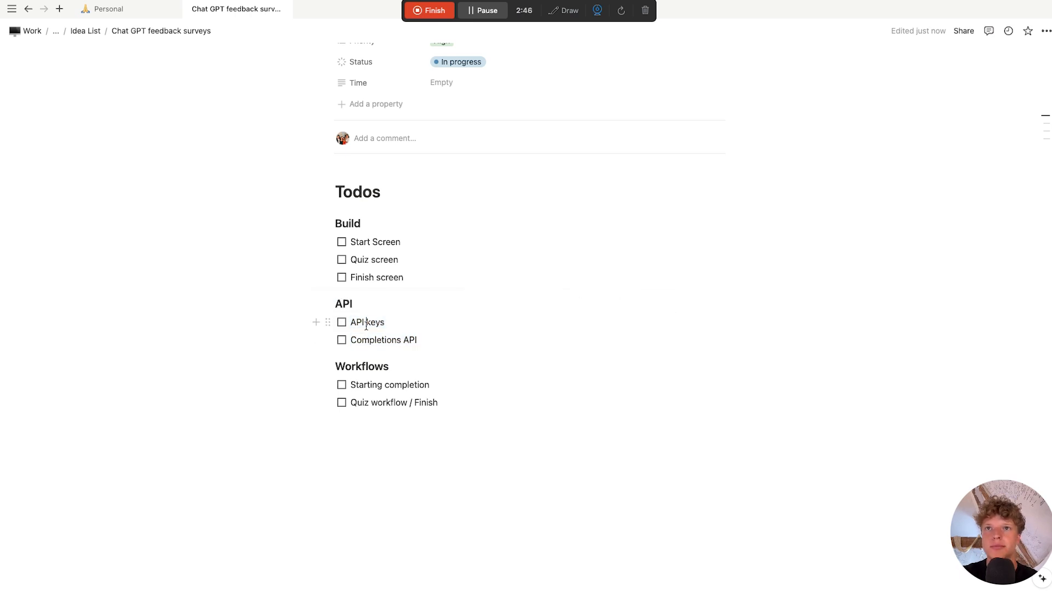
{"action": "left_click_drag", "start_coordinate": [356, 384], "coordinate": [475, 410]}
{"action": "left_click", "coordinate": [387, 336]}
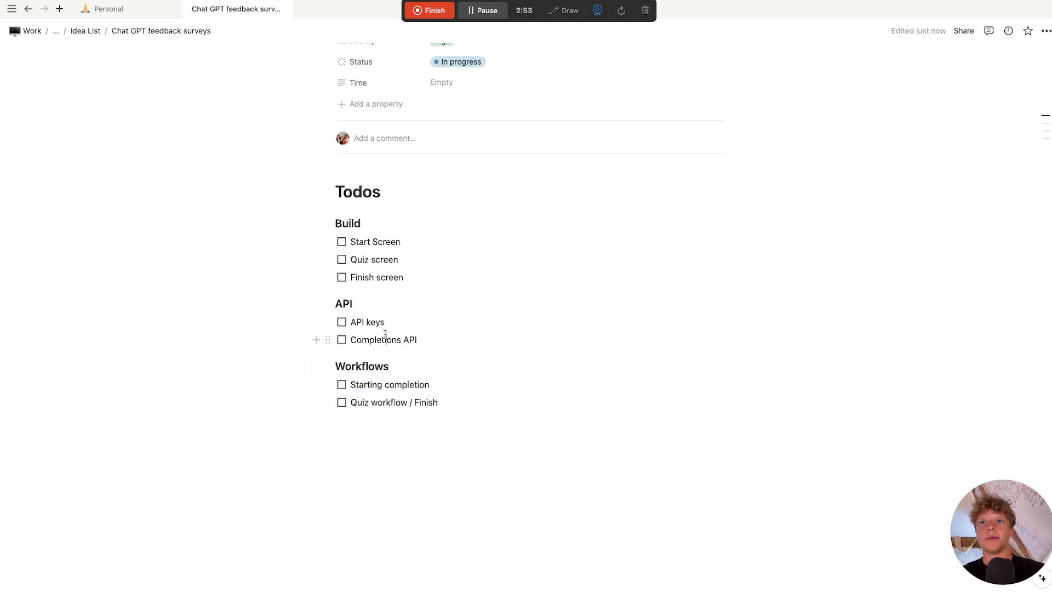
Step: Switch to the Bubble editor and create a new page named "survay" without cloning an existing page
{"action": "key", "text": "ctrl+Left"}
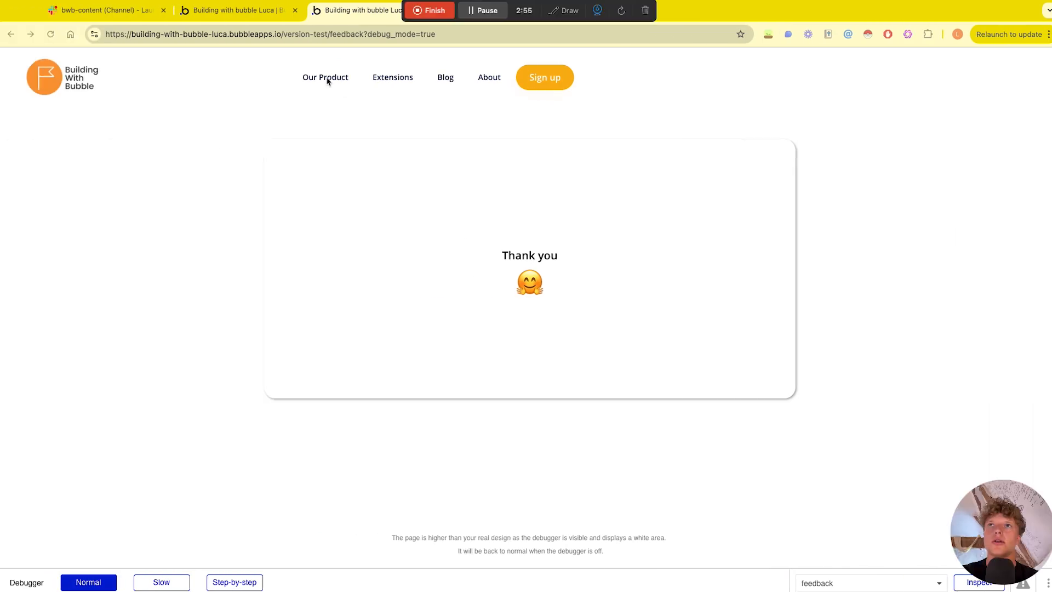
{"action": "left_click", "coordinate": [235, 11]}
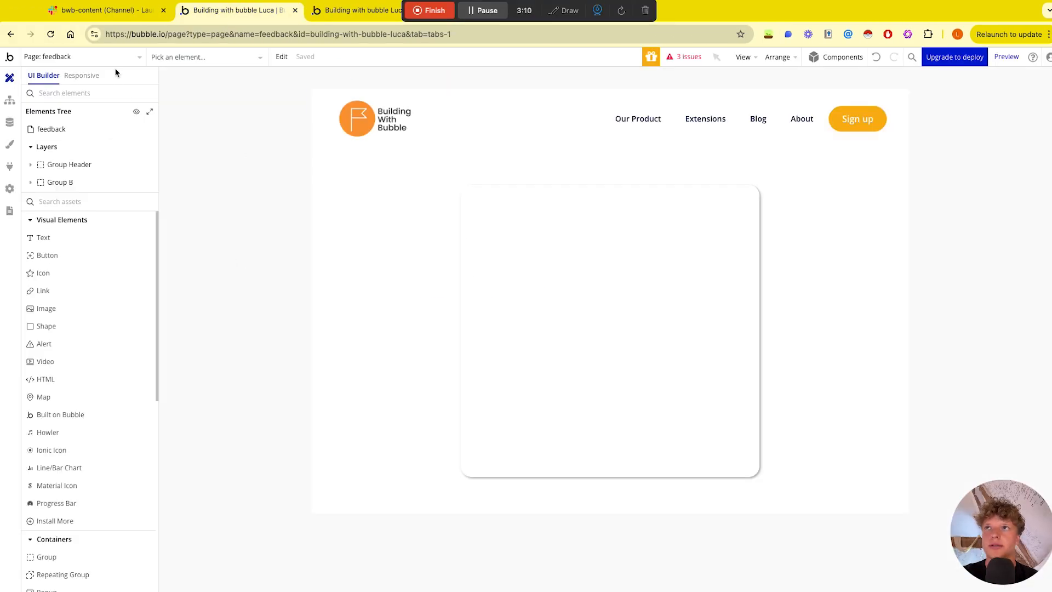
{"action": "left_click", "coordinate": [87, 57]}
{"action": "left_click", "coordinate": [99, 137]}
{"action": "type", "text": "F"}
{"action": "key", "text": "BackSpace"}
{"action": "type", "text": "survay"}
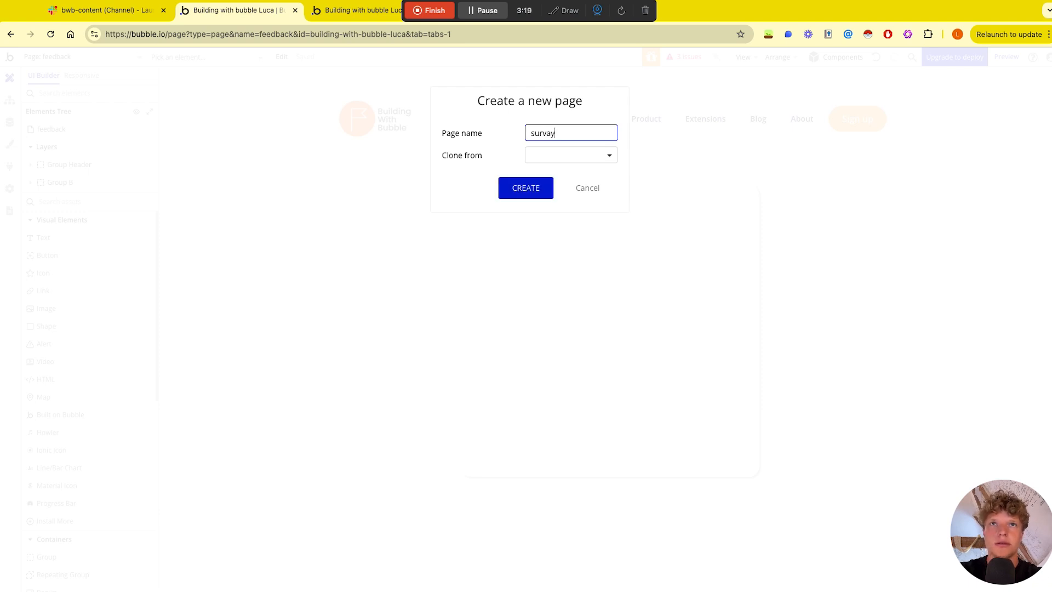
{"action": "left_click", "coordinate": [558, 155]}
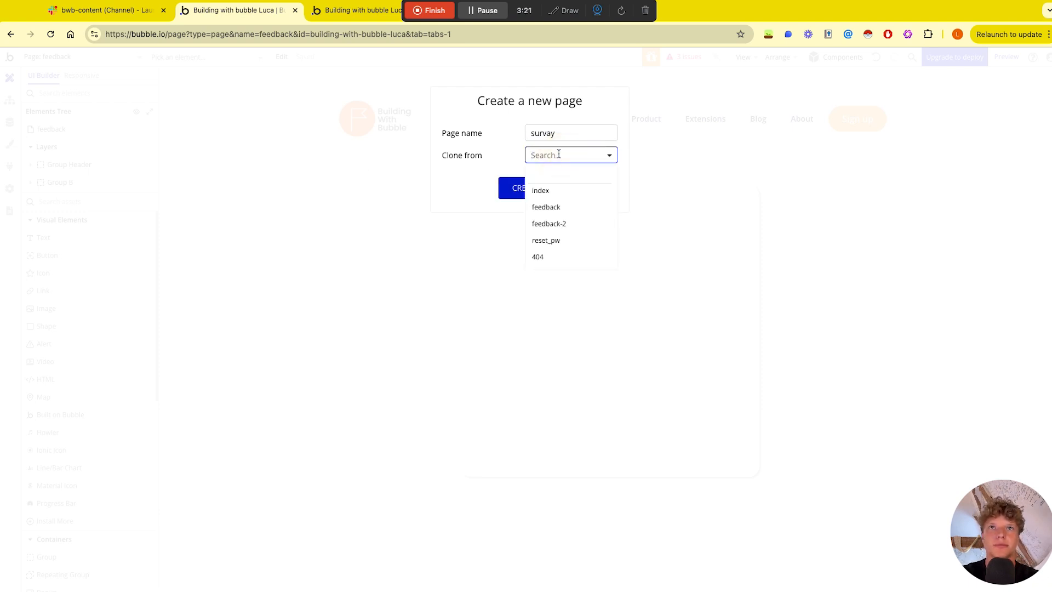
{"action": "left_click", "coordinate": [493, 164]}
{"action": "left_click", "coordinate": [519, 187]}
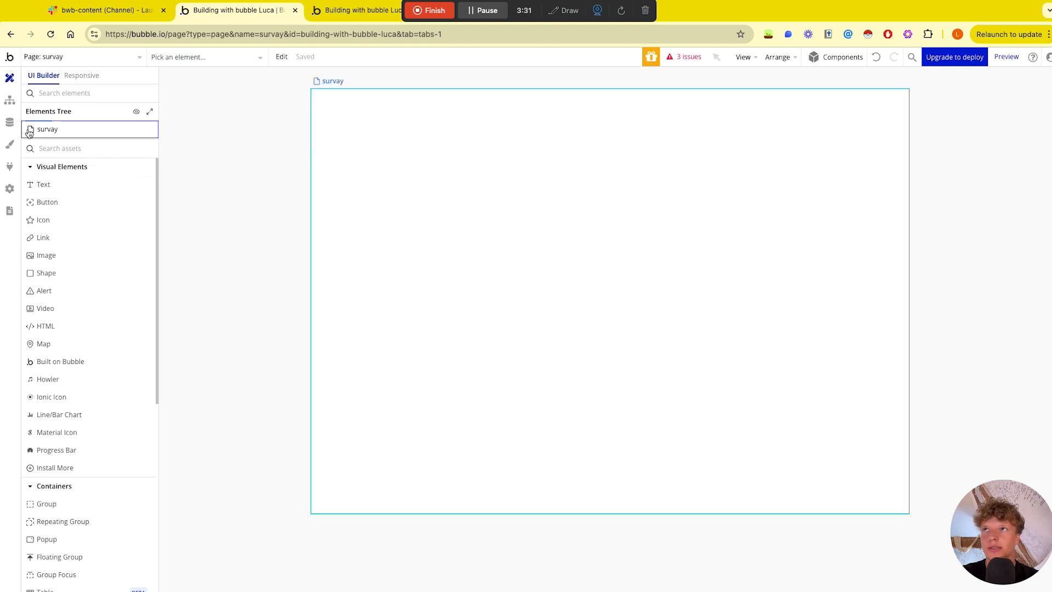
Step: Open the app's data types and compare the fields of the Survay and Feedback types
{"action": "left_click", "coordinate": [13, 126]}
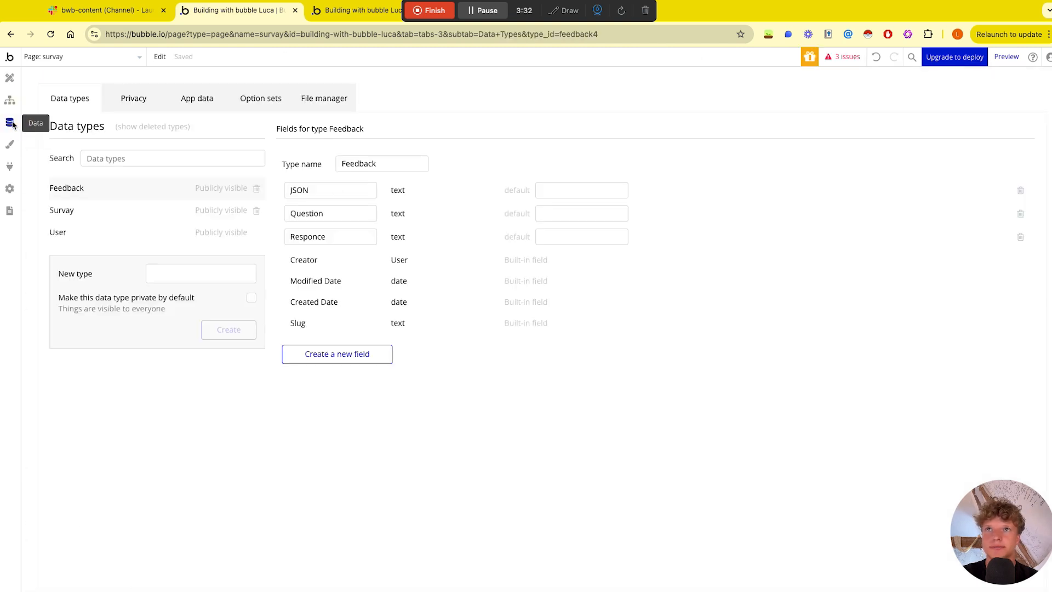
{"action": "left_click", "coordinate": [134, 215]}
{"action": "left_click", "coordinate": [137, 196]}
{"action": "left_click", "coordinate": [136, 215]}
{"action": "left_click", "coordinate": [137, 193]}
{"action": "left_click", "coordinate": [137, 203]}
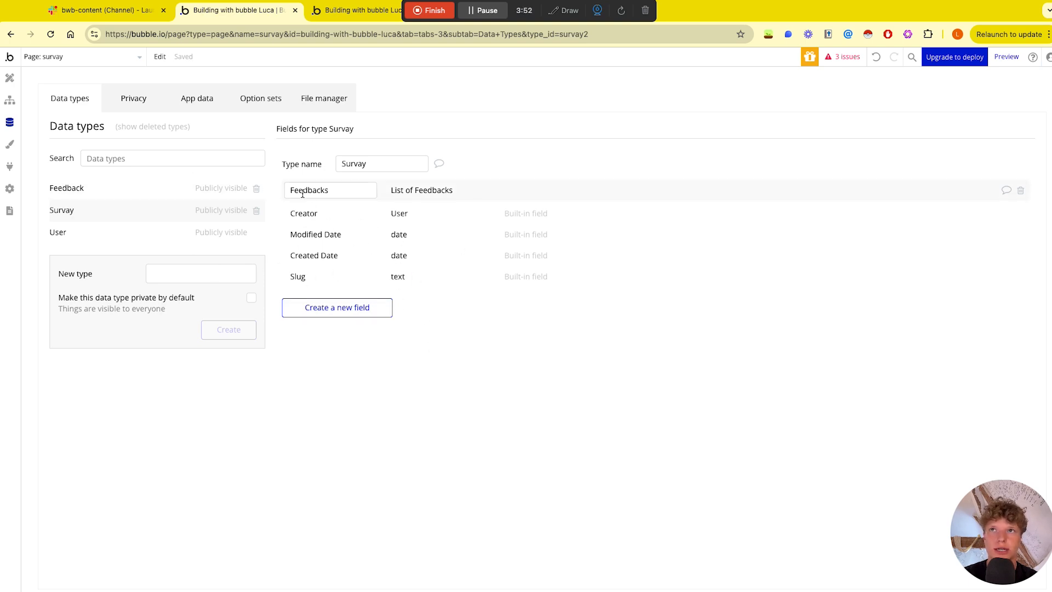
Step: Examine the JSON, Question and Responce text fields of the Feedback data type
{"action": "left_click", "coordinate": [171, 183]}
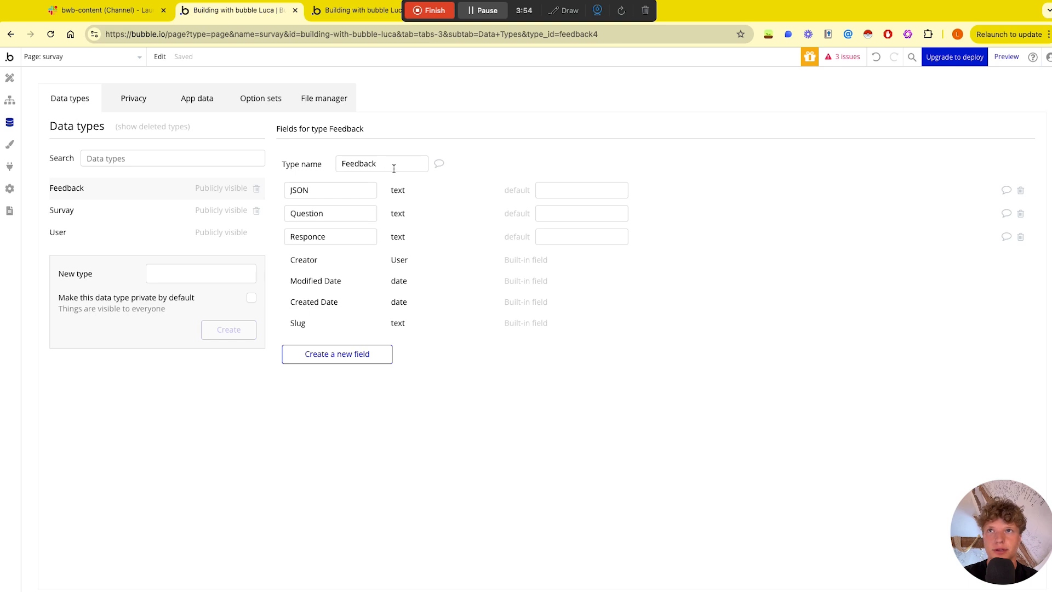
{"action": "left_click", "coordinate": [347, 236]}
{"action": "left_click", "coordinate": [348, 219]}
{"action": "left_click", "coordinate": [347, 191]}
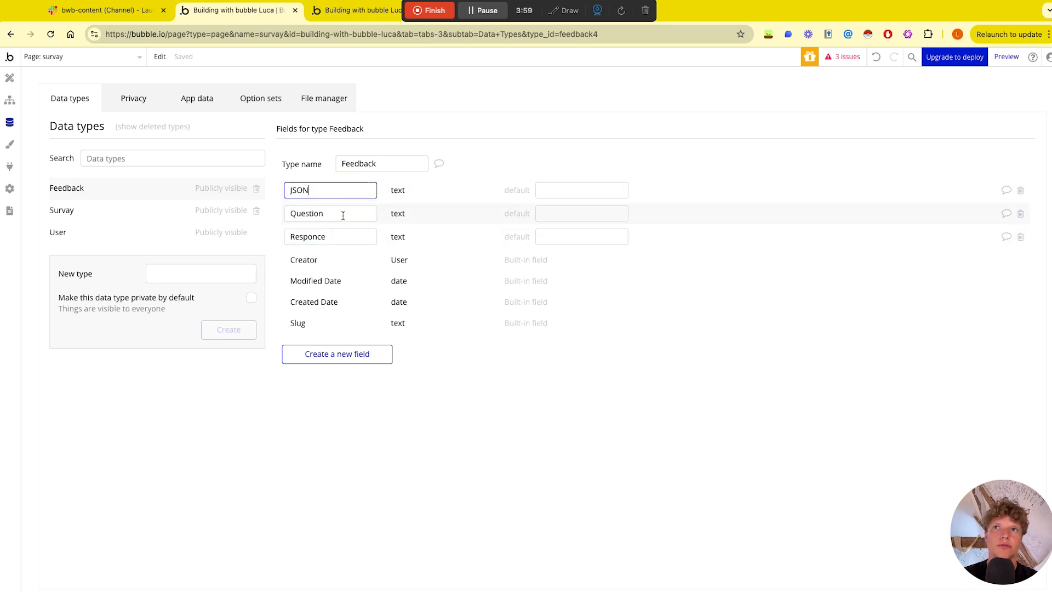
{"action": "left_click_drag", "start_coordinate": [345, 187], "coordinate": [256, 190]}
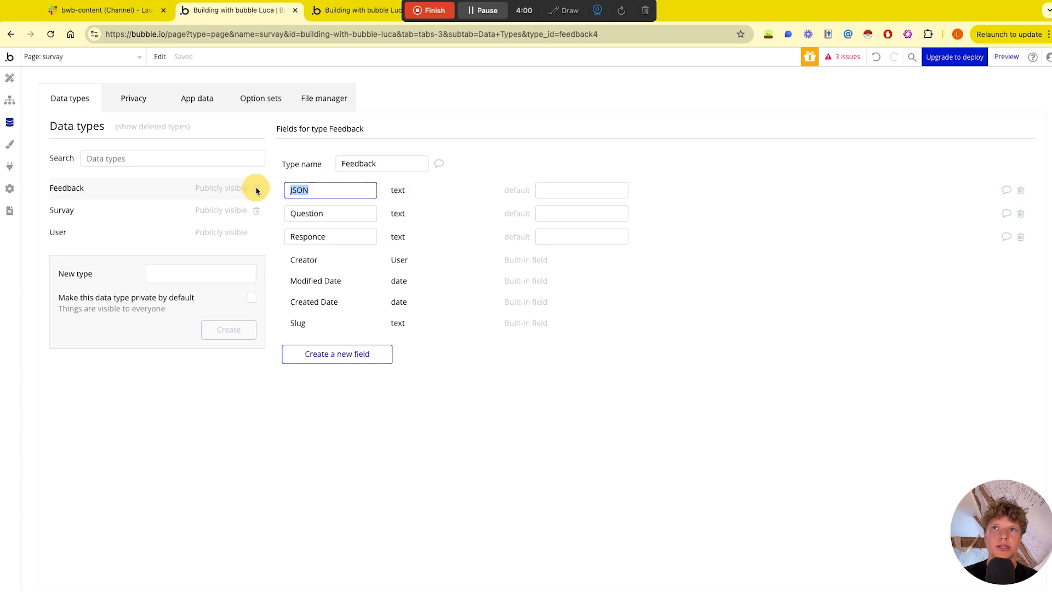
{"action": "left_click", "coordinate": [340, 188]}
{"action": "left_click", "coordinate": [347, 212]}
{"action": "left_click", "coordinate": [340, 233]}
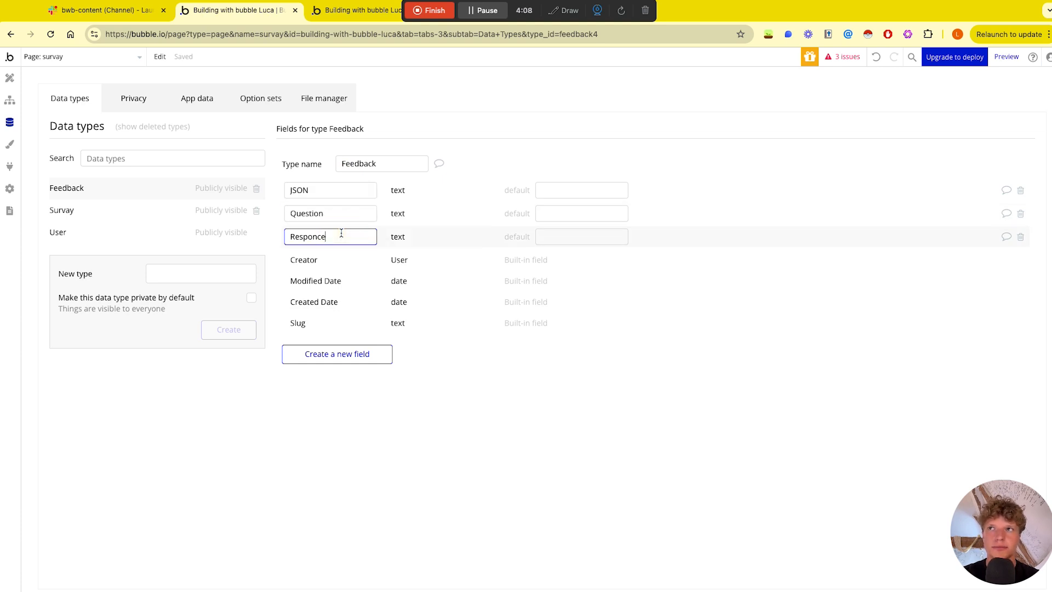
Step: Delete the existing Feedback and Survay data types, and create a new data type named "Survay"
{"action": "left_click", "coordinate": [256, 188]}
{"action": "left_click", "coordinate": [256, 188]}
{"action": "left_click", "coordinate": [196, 228]}
{"action": "type", "text": "Surca"}
{"action": "key", "text": "BackSpace"}
{"action": "key", "text": "BackSpace"}
{"action": "type", "text": "vay"}
{"action": "left_click", "coordinate": [225, 286]}
Step: Create a new data type named "Feedbacks"
{"action": "left_click", "coordinate": [196, 258]}
{"action": "type", "text": "Feedbacks"}
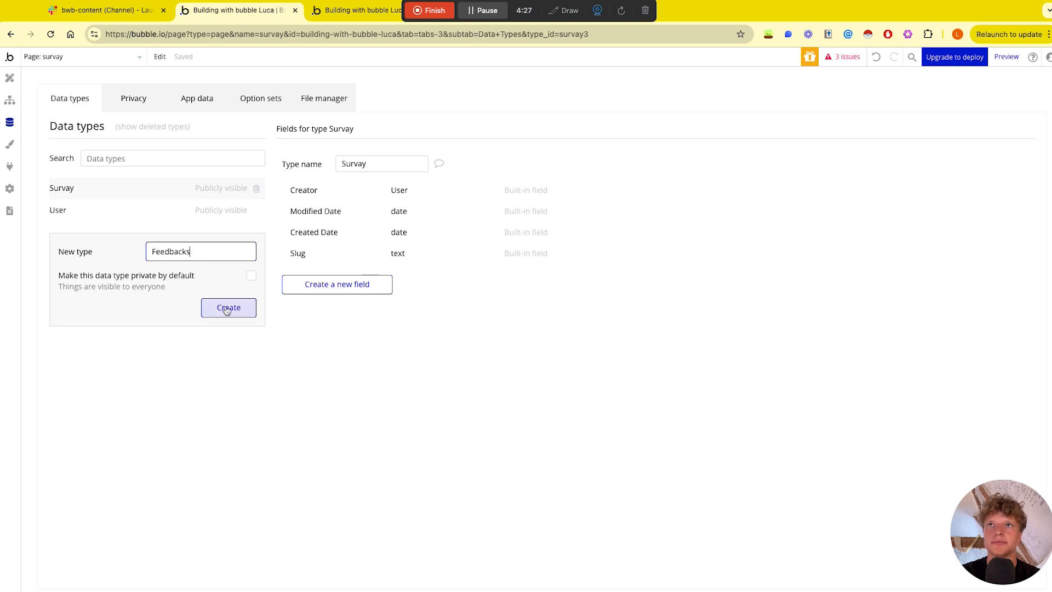
{"action": "left_click", "coordinate": [227, 310]}
Step: Add a field named "Feedbacks" to the Survay data type, with field type Feedbacks and set as a list with multiple entries
{"action": "left_click", "coordinate": [160, 219]}
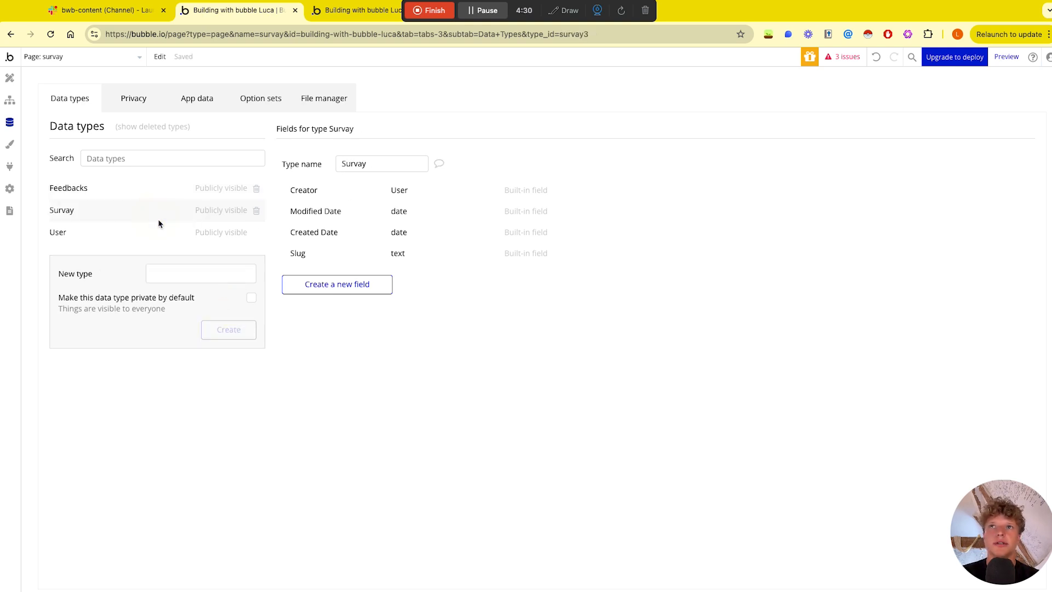
{"action": "left_click", "coordinate": [334, 286]}
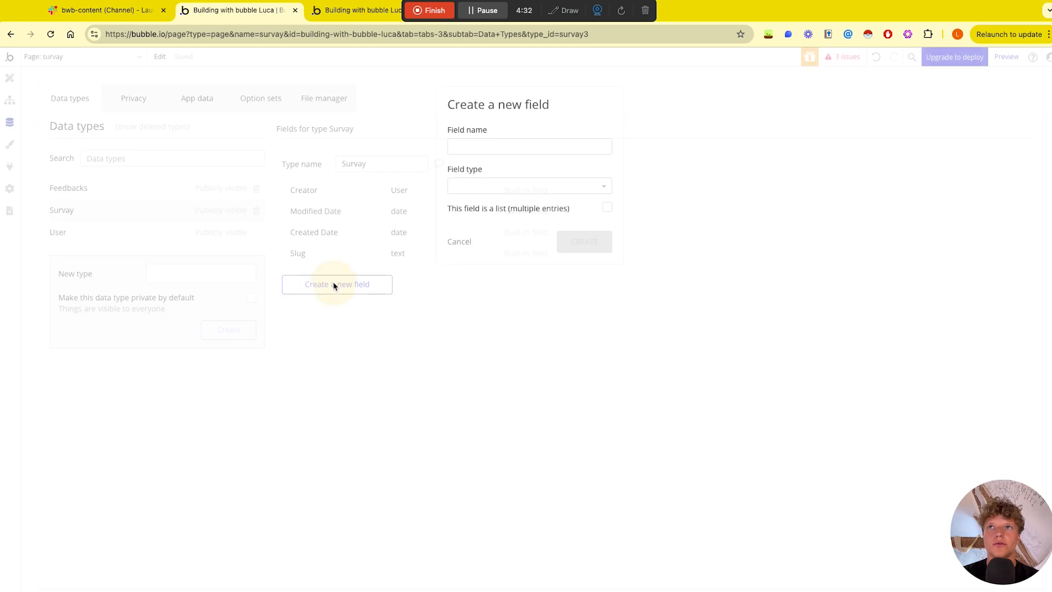
{"action": "left_click", "coordinate": [488, 145]}
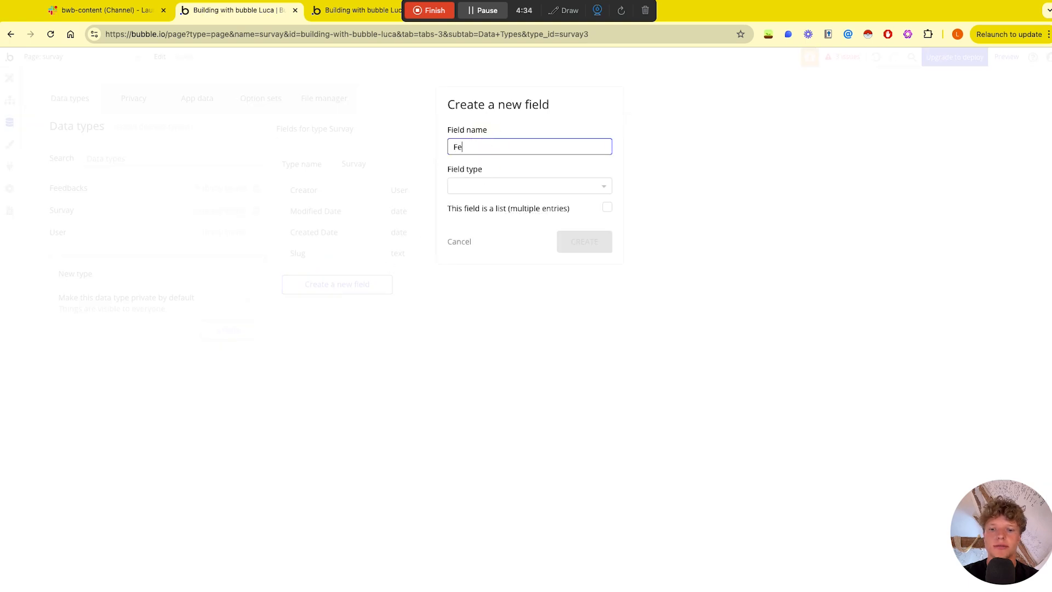
{"action": "left_click", "coordinate": [490, 189]}
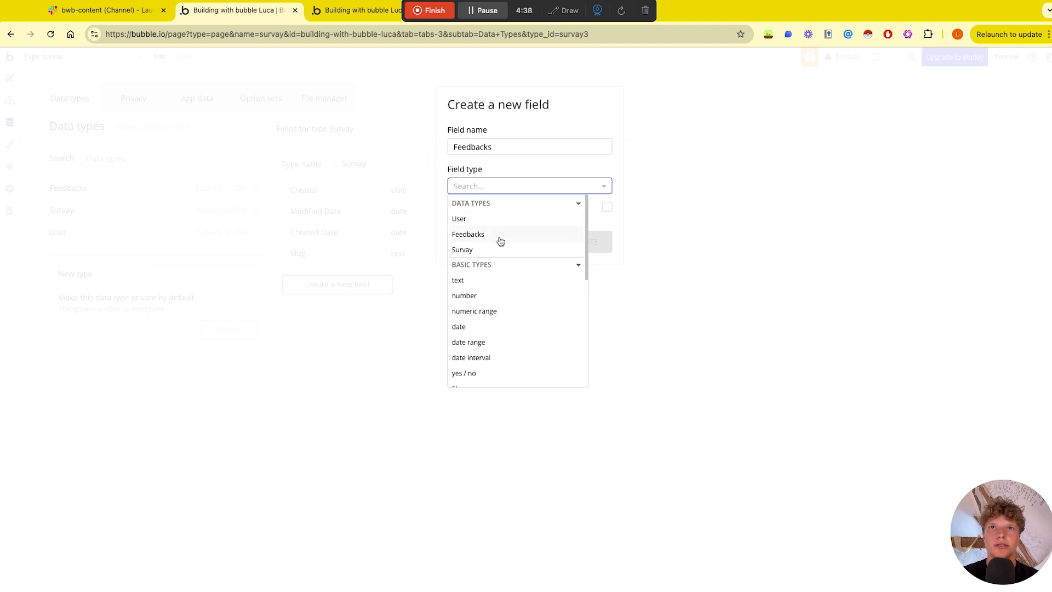
{"action": "left_click", "coordinate": [500, 235]}
{"action": "left_click", "coordinate": [483, 190]}
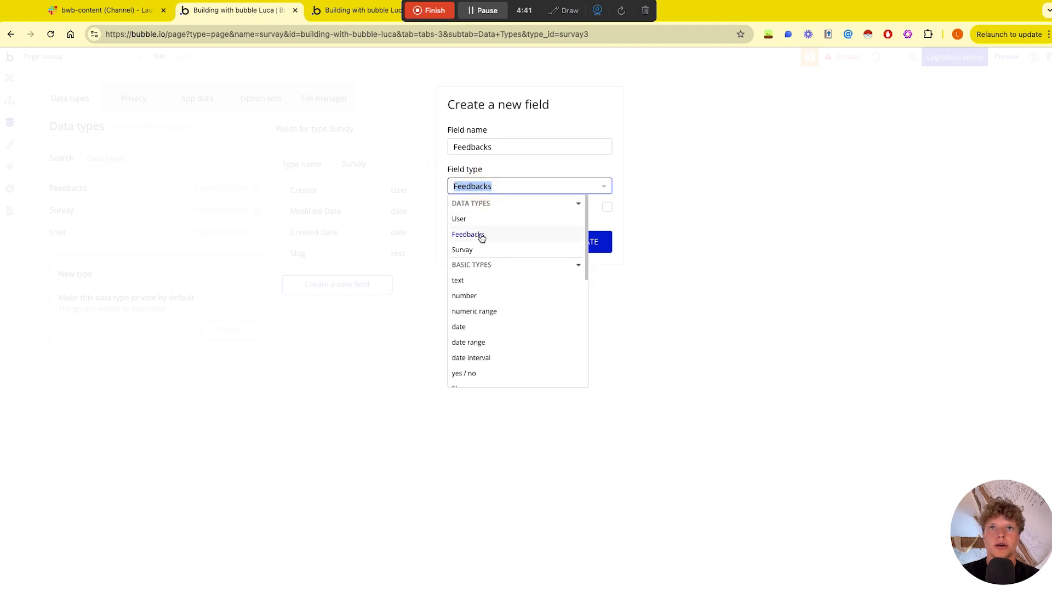
{"action": "left_click", "coordinate": [504, 170]}
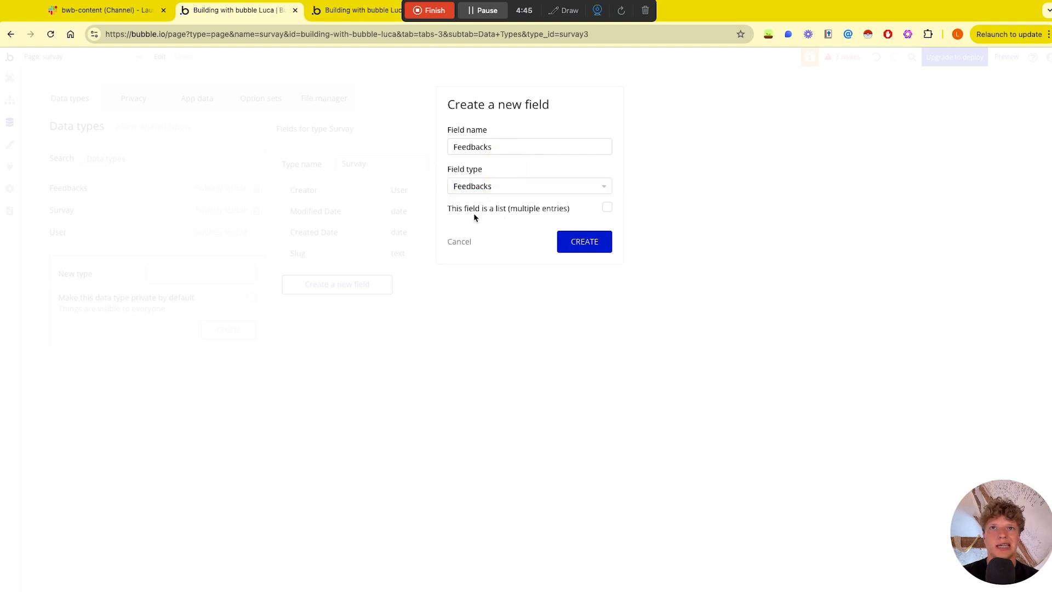
{"action": "left_click", "coordinate": [606, 211]}
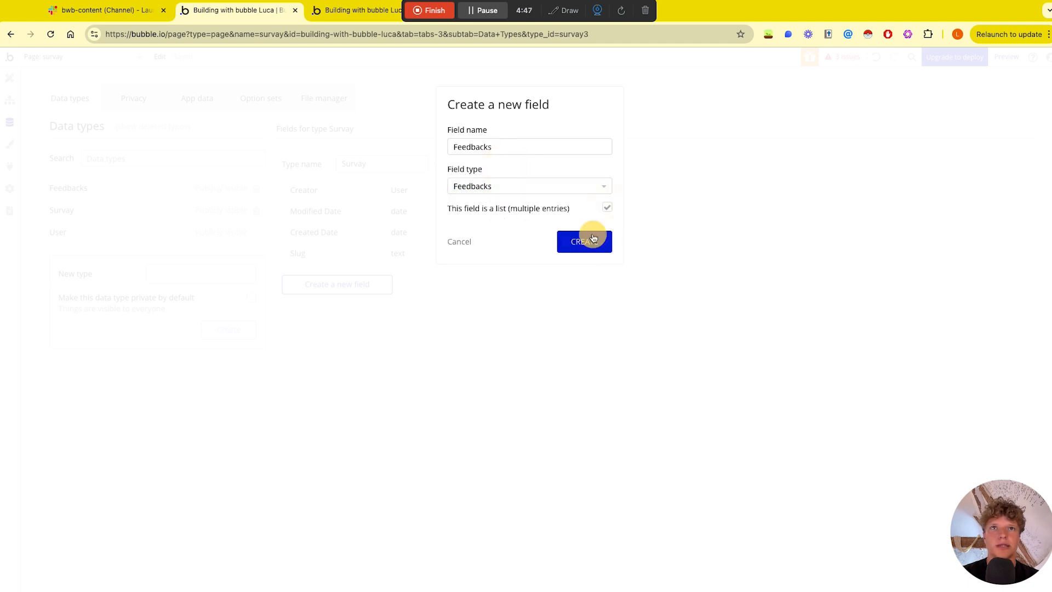
{"action": "left_click", "coordinate": [589, 238]}
Step: Add a text field named "JSON" to the Feedbacks data type
{"action": "left_click", "coordinate": [168, 188]}
{"action": "left_click", "coordinate": [348, 283]}
{"action": "left_click", "coordinate": [490, 147]}
{"action": "type", "text": "JSON"}
{"action": "left_click", "coordinate": [500, 195]}
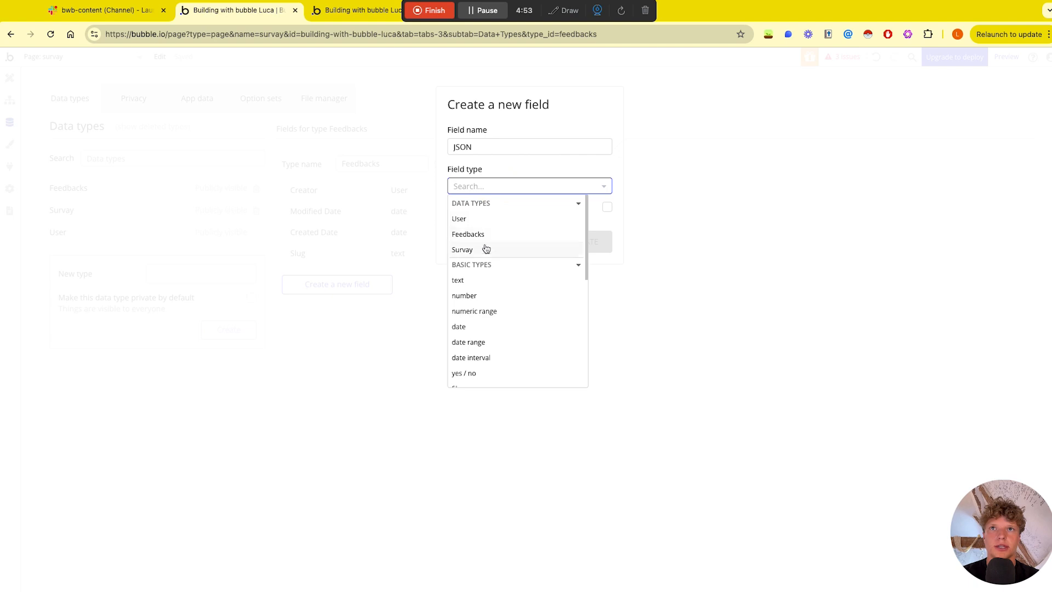
{"action": "left_click", "coordinate": [486, 278]}
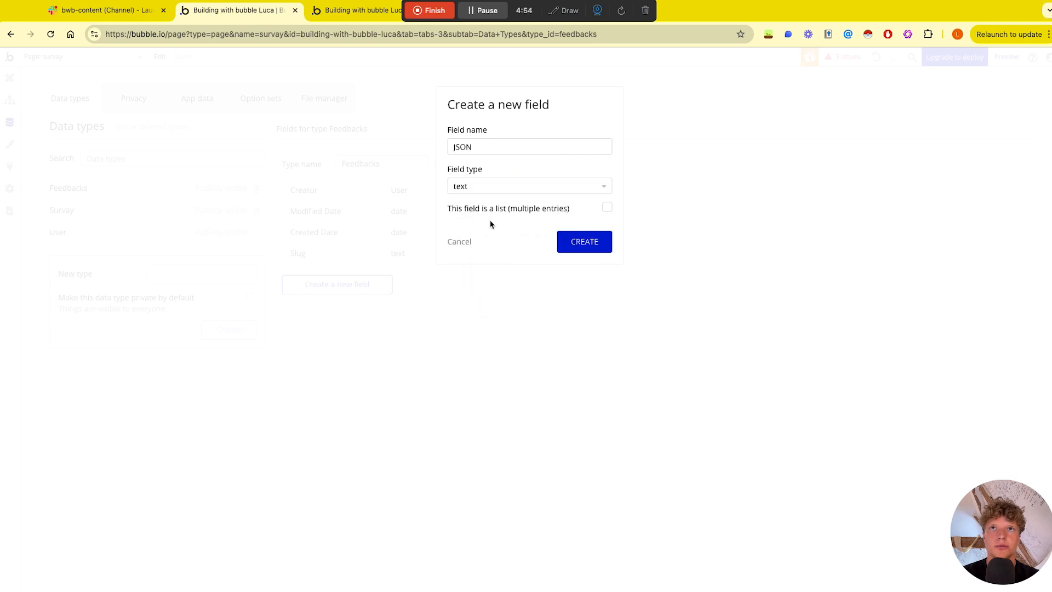
{"action": "left_click", "coordinate": [578, 238]}
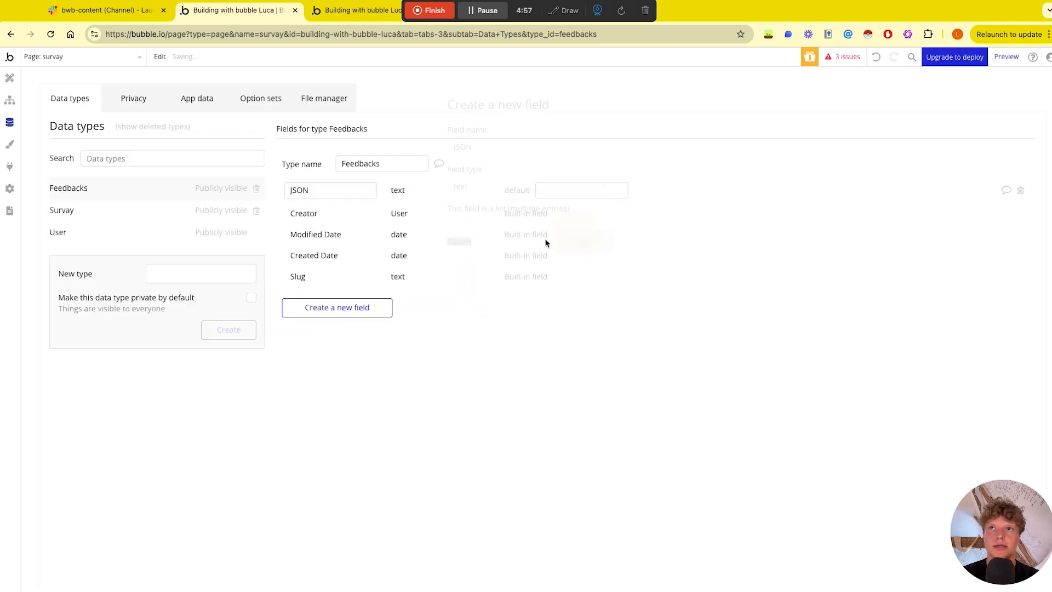
Step: Add a text field named "Question" to the Feedbacks data type
{"action": "left_click", "coordinate": [339, 306]}
{"action": "left_click", "coordinate": [481, 141]}
{"action": "type", "text": "Question"}
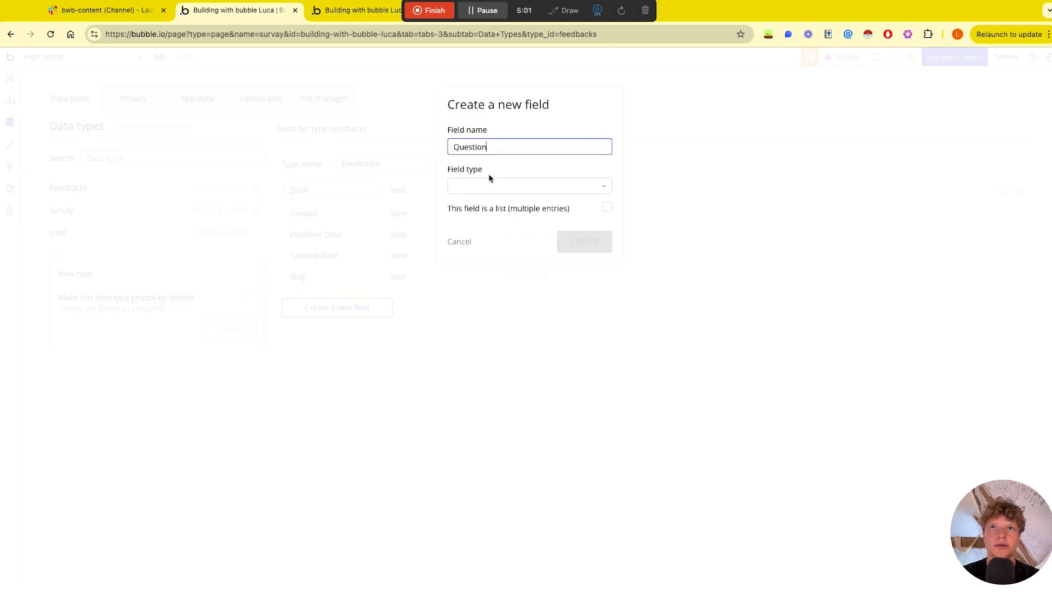
{"action": "left_click", "coordinate": [498, 192]}
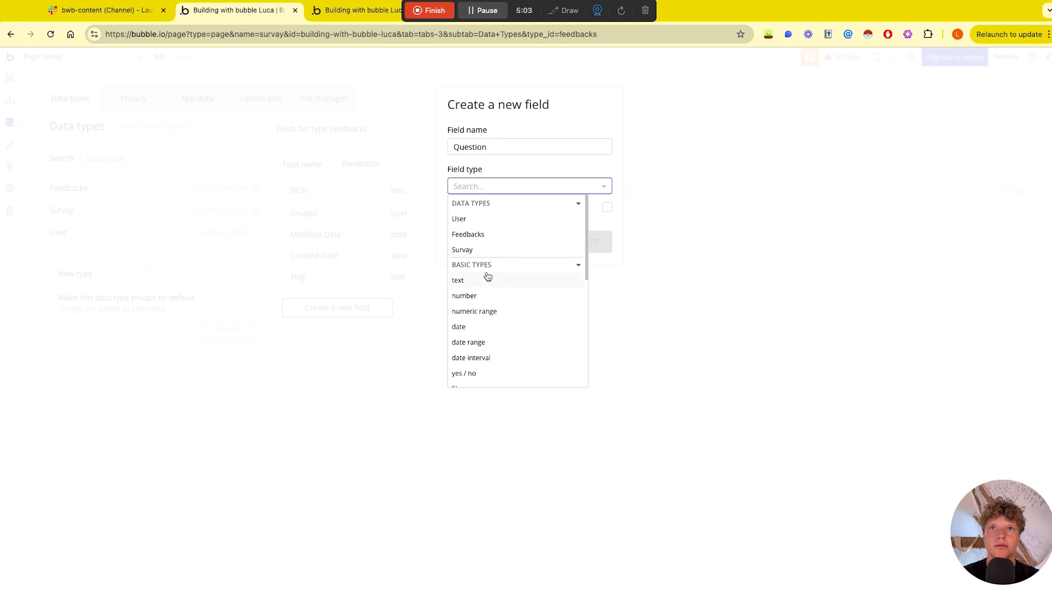
{"action": "left_click", "coordinate": [484, 278]}
{"action": "left_click", "coordinate": [578, 241]}
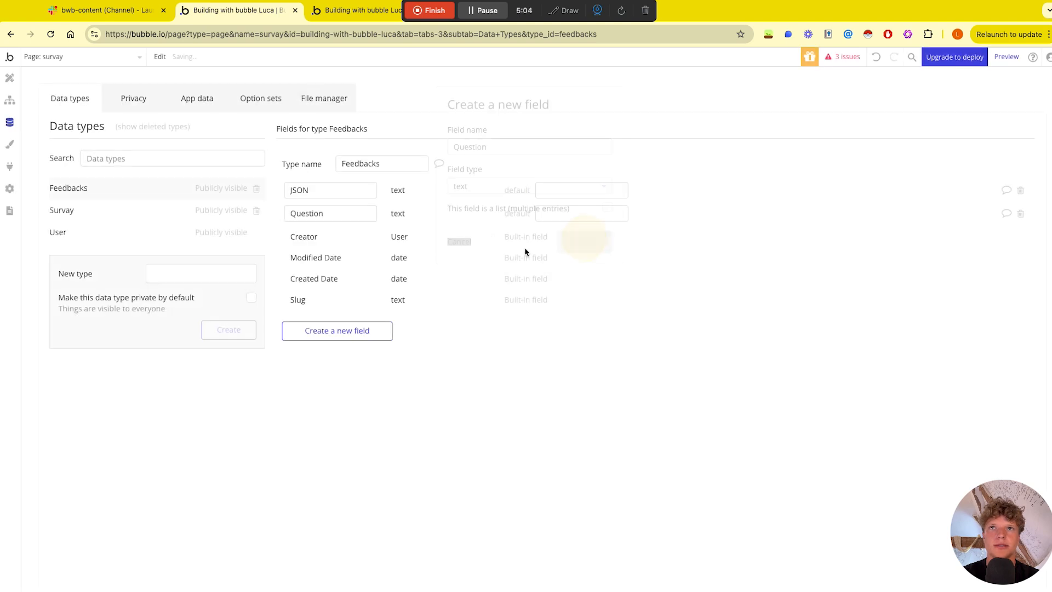
Step: Add a text field named "user repsonce" to the Feedbacks data type
{"action": "left_click", "coordinate": [376, 333]}
{"action": "left_click", "coordinate": [500, 146]}
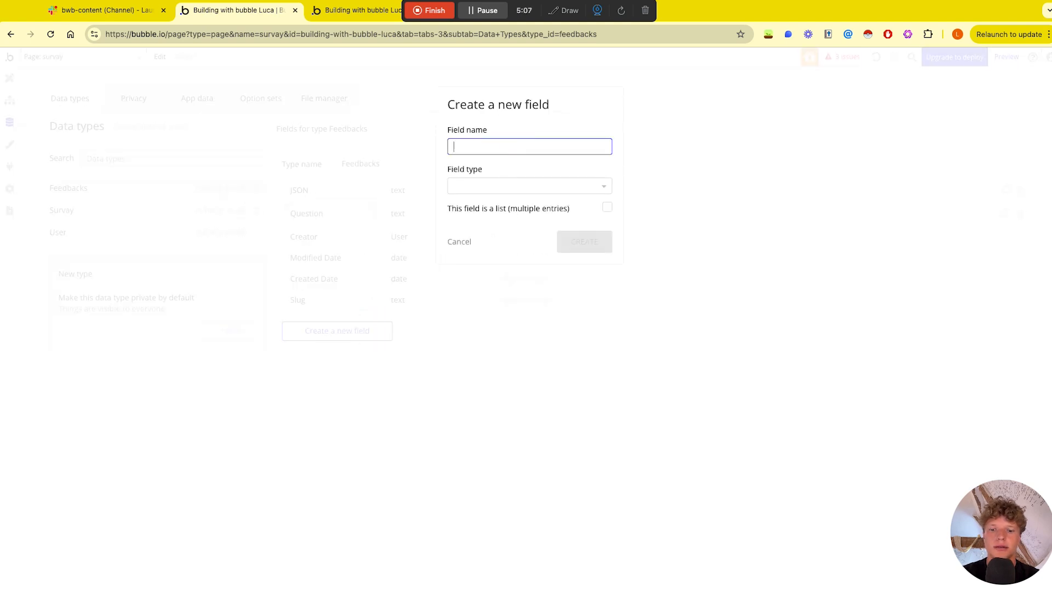
{"action": "type", "text": "Responce"}
{"action": "key", "text": "ctrl+a"}
{"action": "type", "text": "user"}
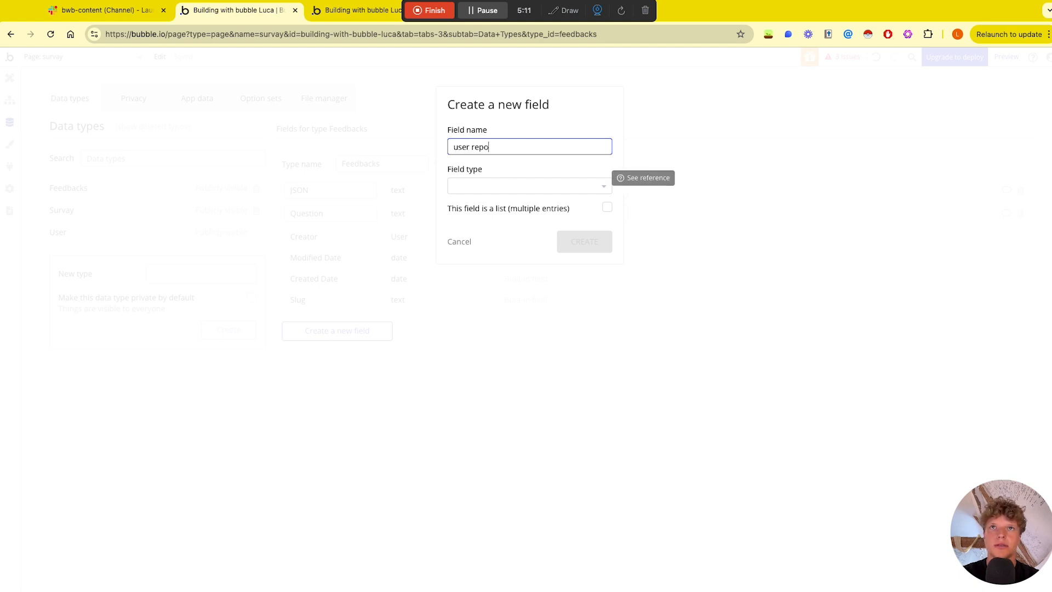
{"action": "left_click", "coordinate": [507, 187]}
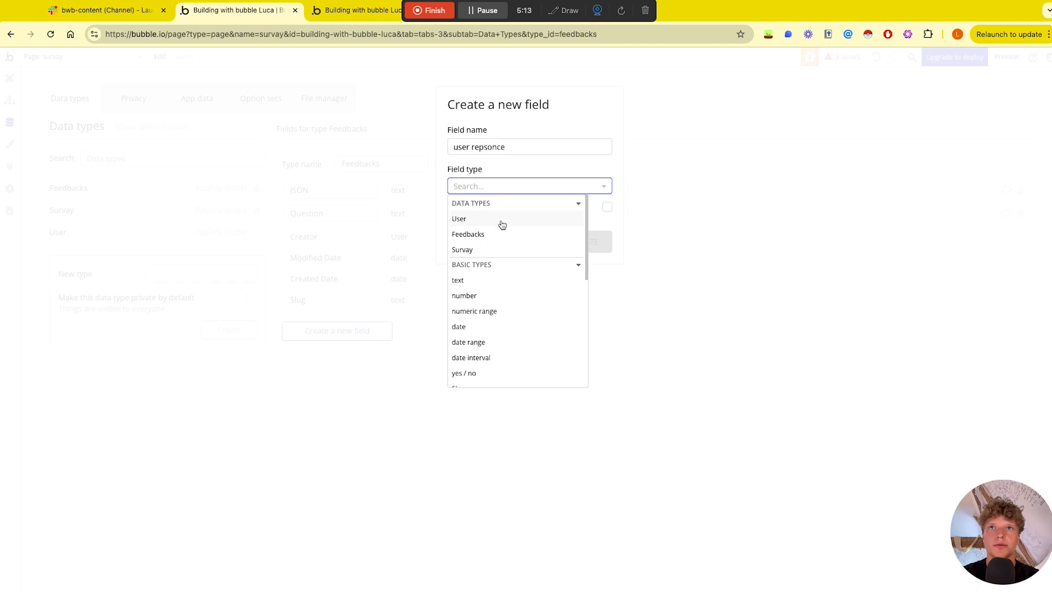
{"action": "left_click", "coordinate": [486, 277]}
{"action": "left_click", "coordinate": [602, 240]}
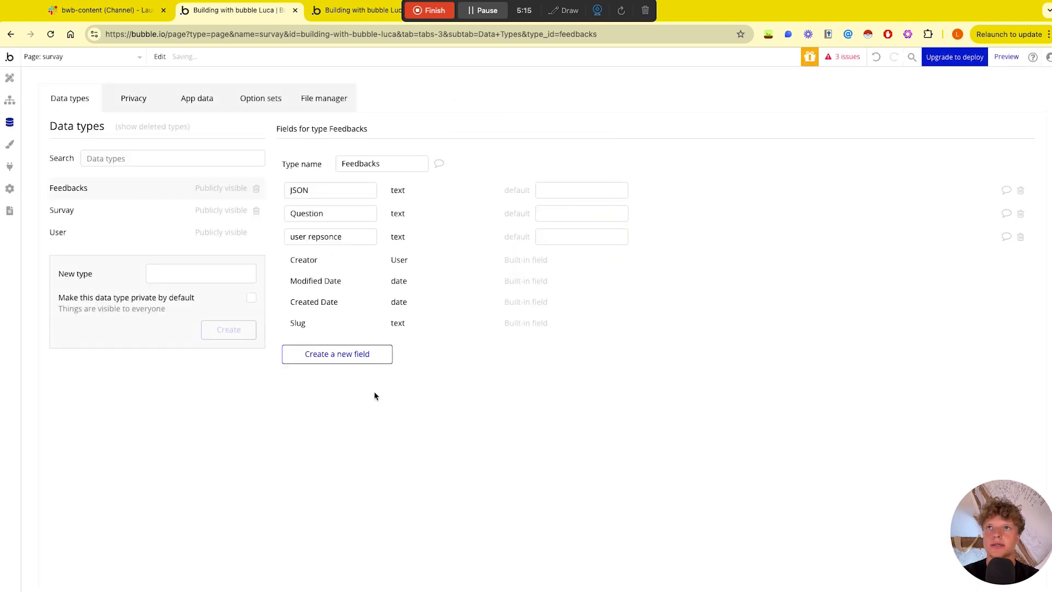
Step: Check the fields of the Survay data type and return to the survay page's design view
{"action": "left_click", "coordinate": [219, 209]}
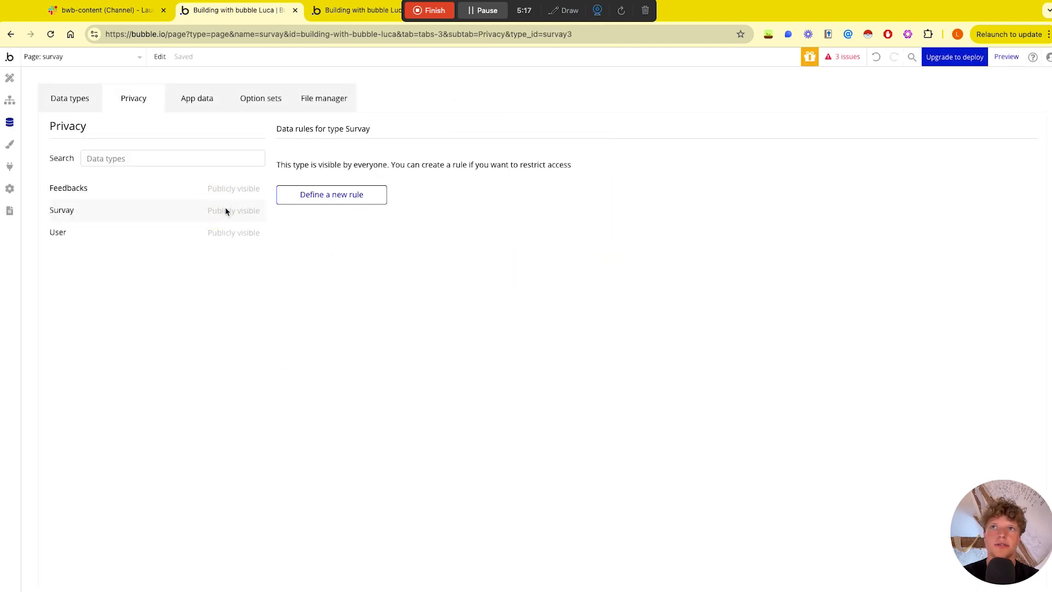
{"action": "left_click", "coordinate": [76, 100]}
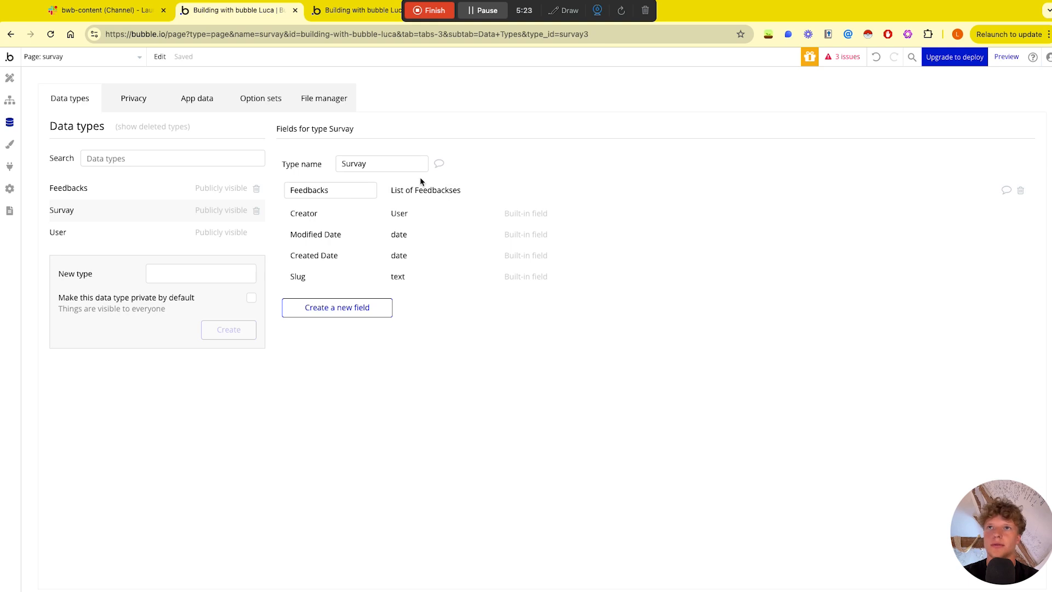
{"action": "left_click", "coordinate": [10, 79]}
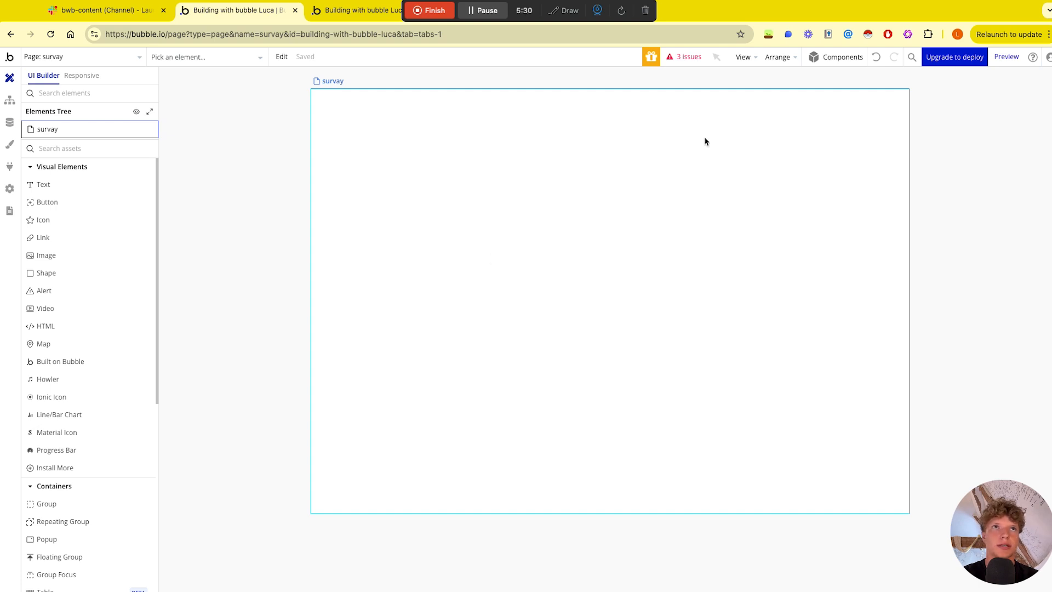
Step: Place the prebuilt header component with navigation links and a Sign up button near the top of the survay page
{"action": "left_click", "coordinate": [835, 55]}
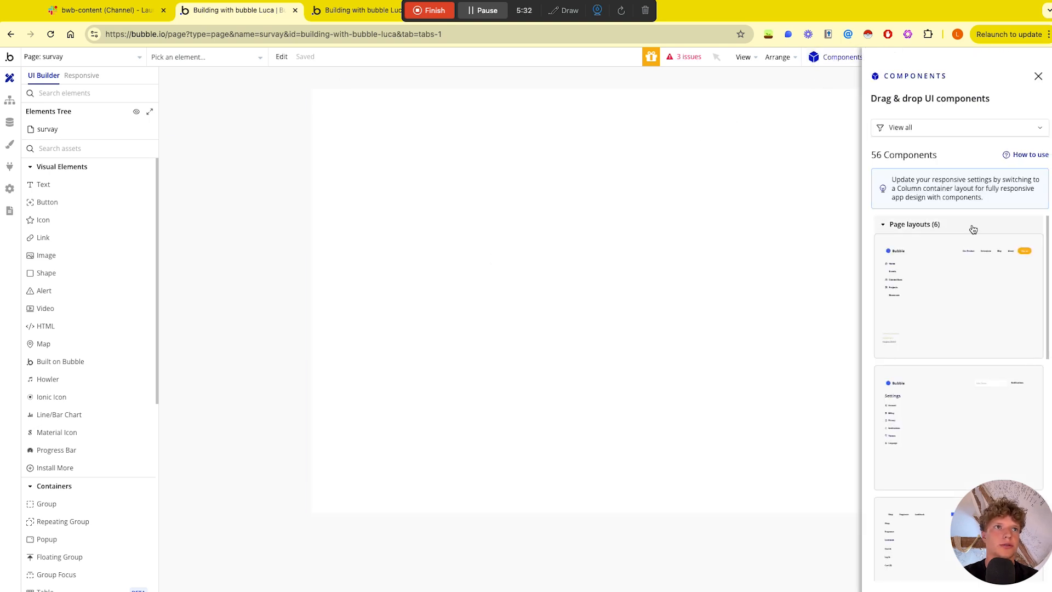
{"action": "scroll", "coordinate": [913, 207], "scroll_direction": "down", "scroll_amount": 2}
{"action": "scroll", "coordinate": [913, 208], "scroll_direction": "up", "scroll_amount": 3}
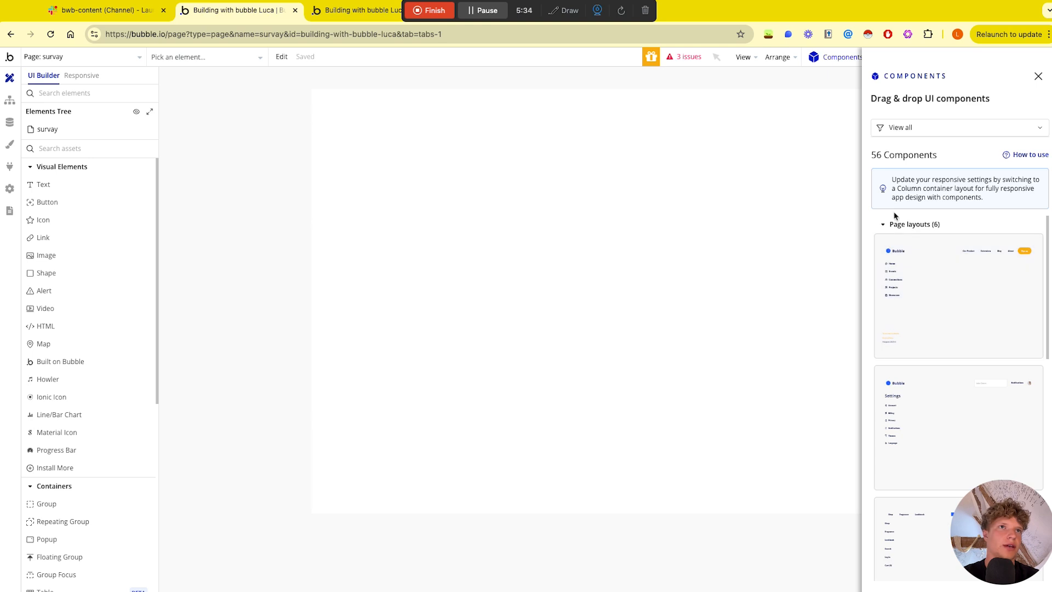
{"action": "left_click", "coordinate": [888, 229]}
{"action": "left_click", "coordinate": [884, 249]}
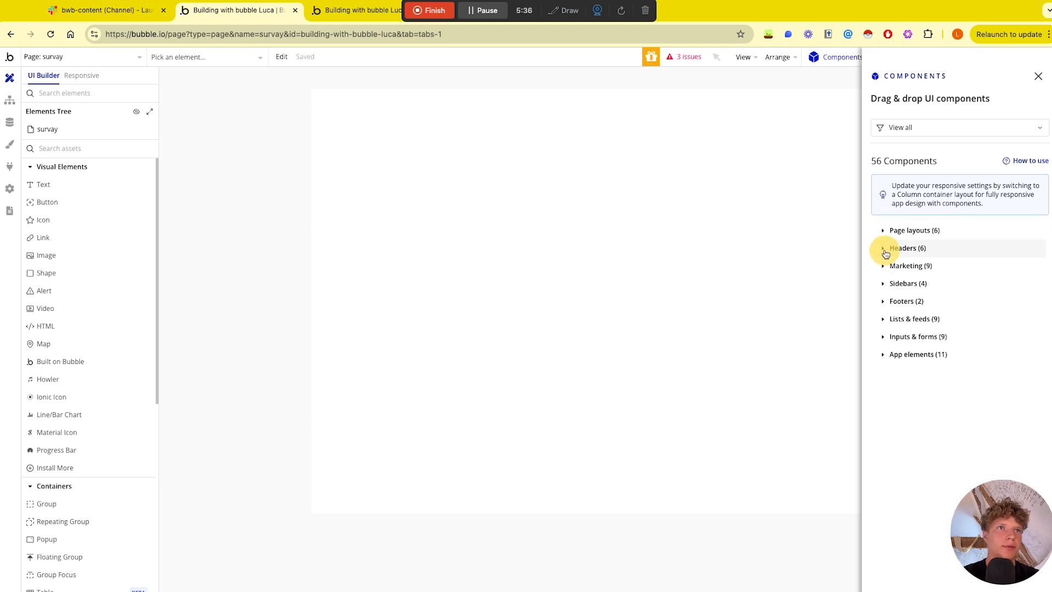
{"action": "left_click_drag", "start_coordinate": [794, 243], "coordinate": [638, 176]}
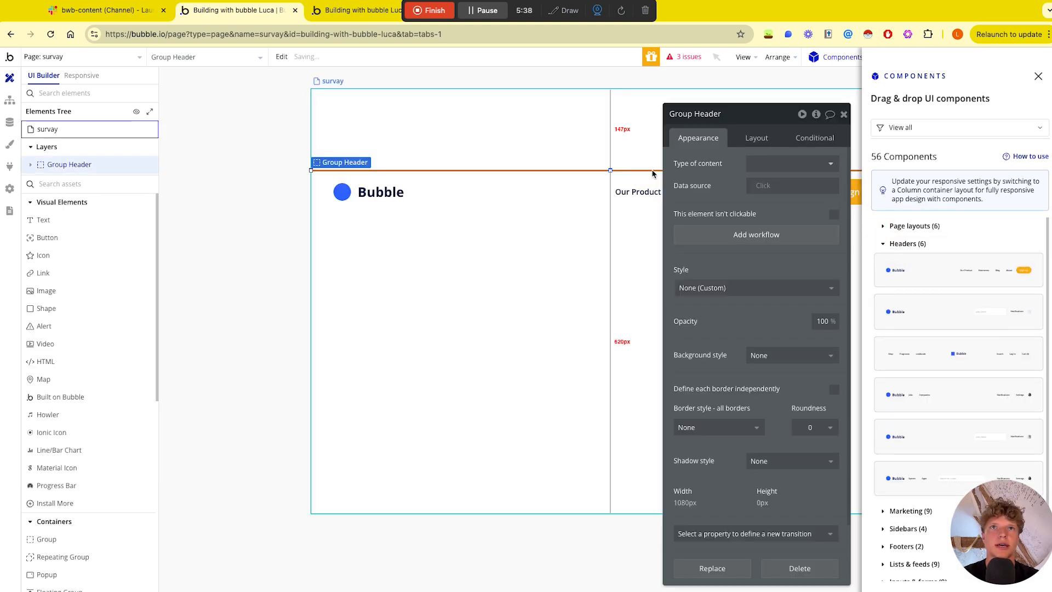
{"action": "left_click", "coordinate": [843, 115]}
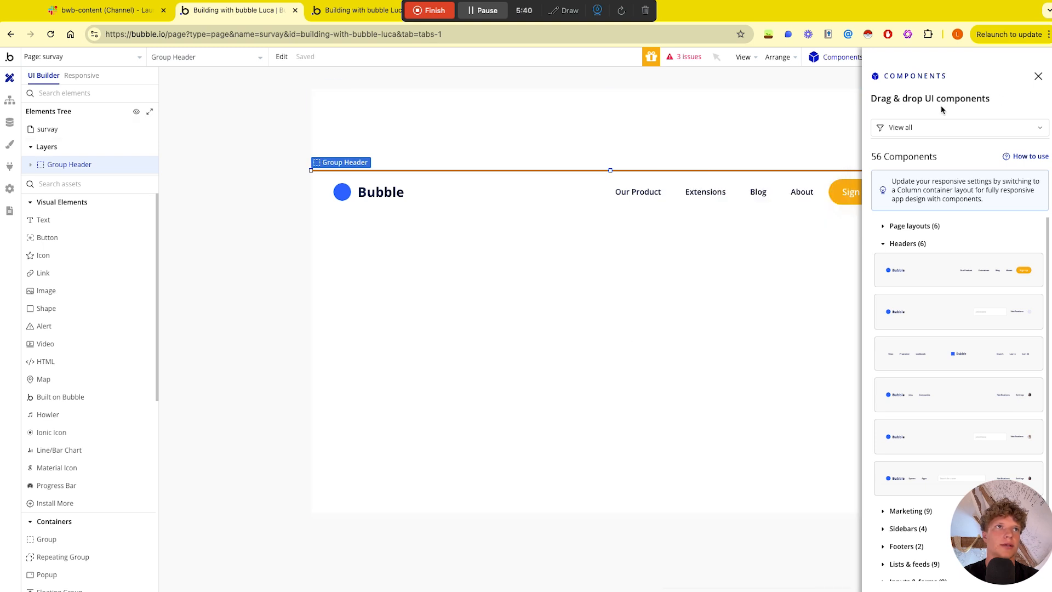
{"action": "left_click", "coordinate": [1038, 76]}
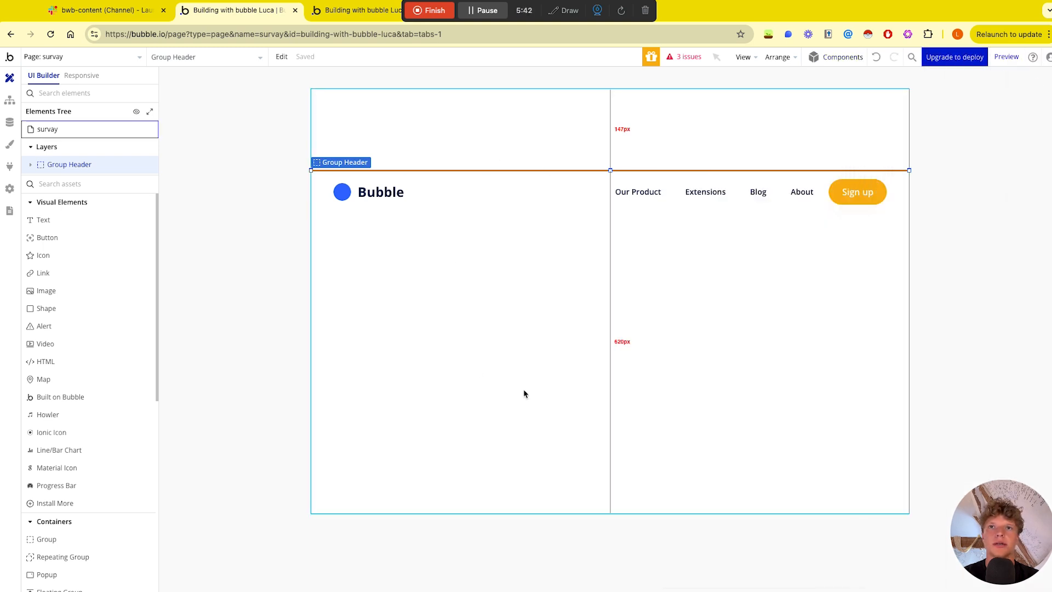
Step: Set the survay page's container layout to Column
{"action": "double_click", "coordinate": [527, 390]}
{"action": "left_click", "coordinate": [757, 145]}
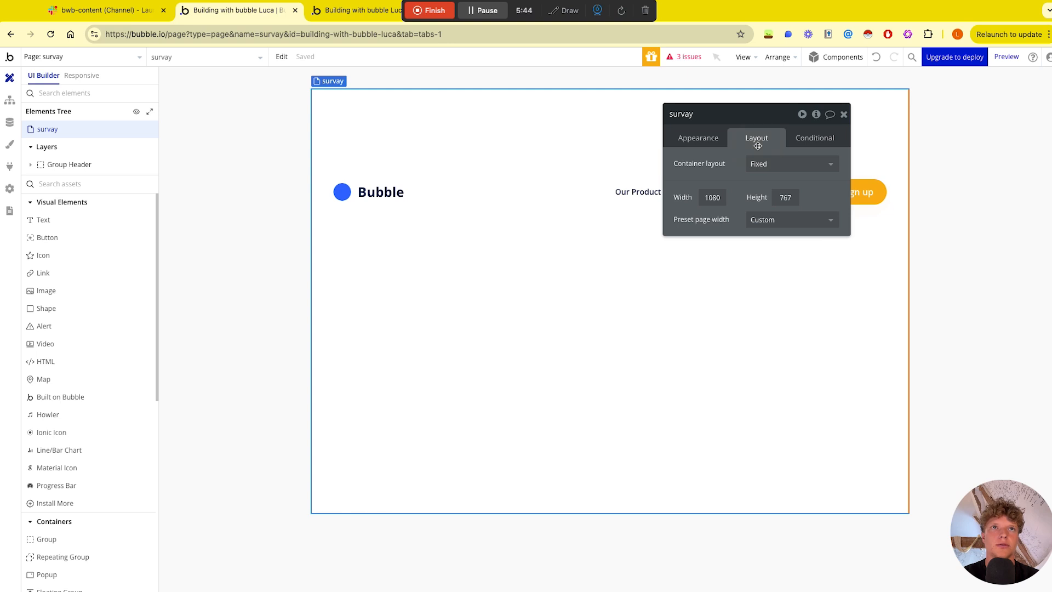
{"action": "left_click", "coordinate": [763, 163]}
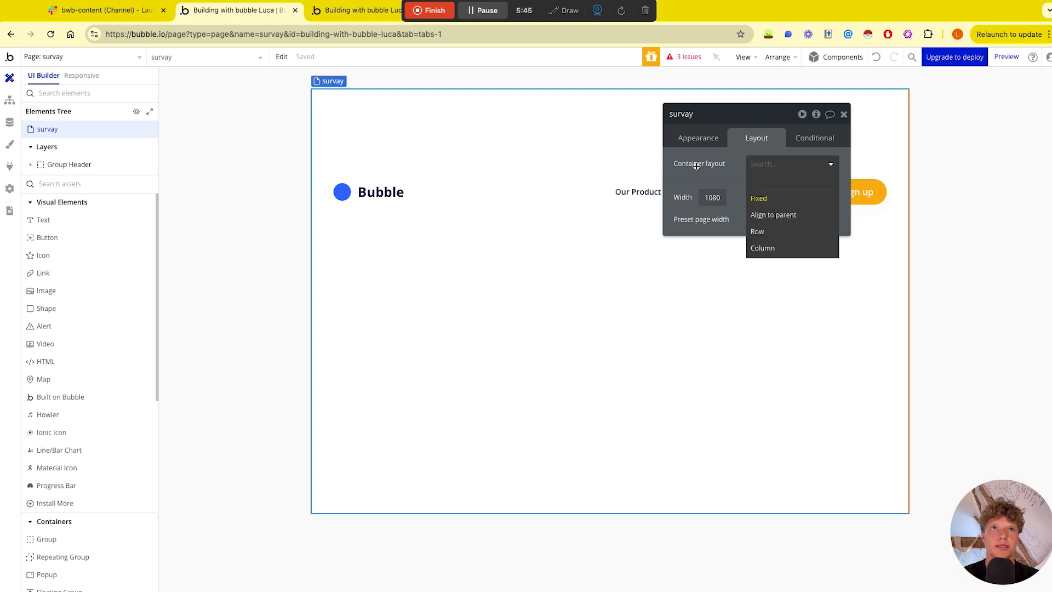
{"action": "left_click", "coordinate": [789, 247]}
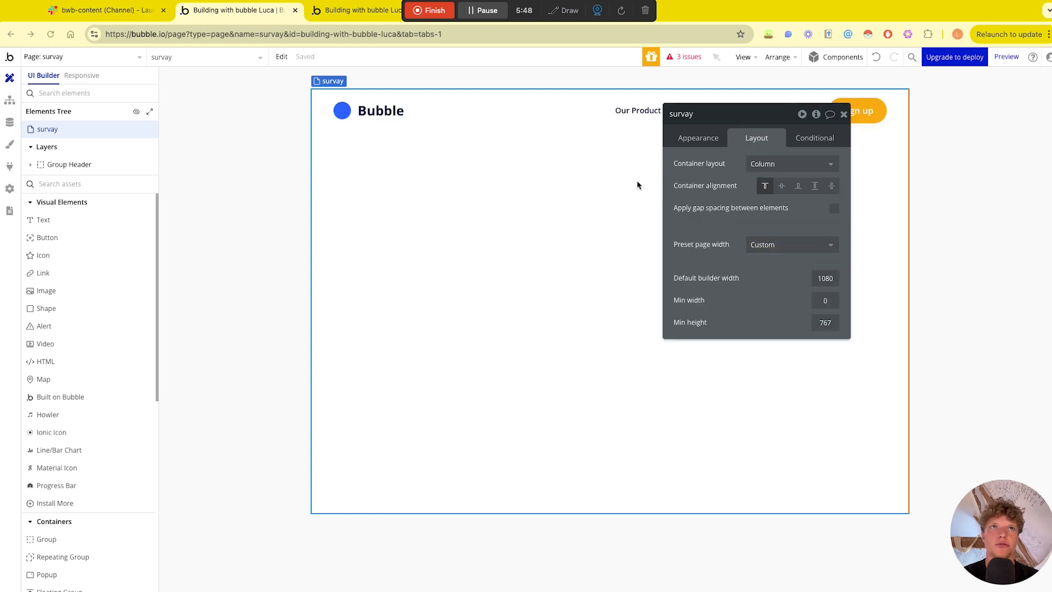
{"action": "left_click", "coordinate": [843, 114]}
Step: Delete the "Bubble" text from the header and upload a new static image for the logo
{"action": "double_click", "coordinate": [385, 109]}
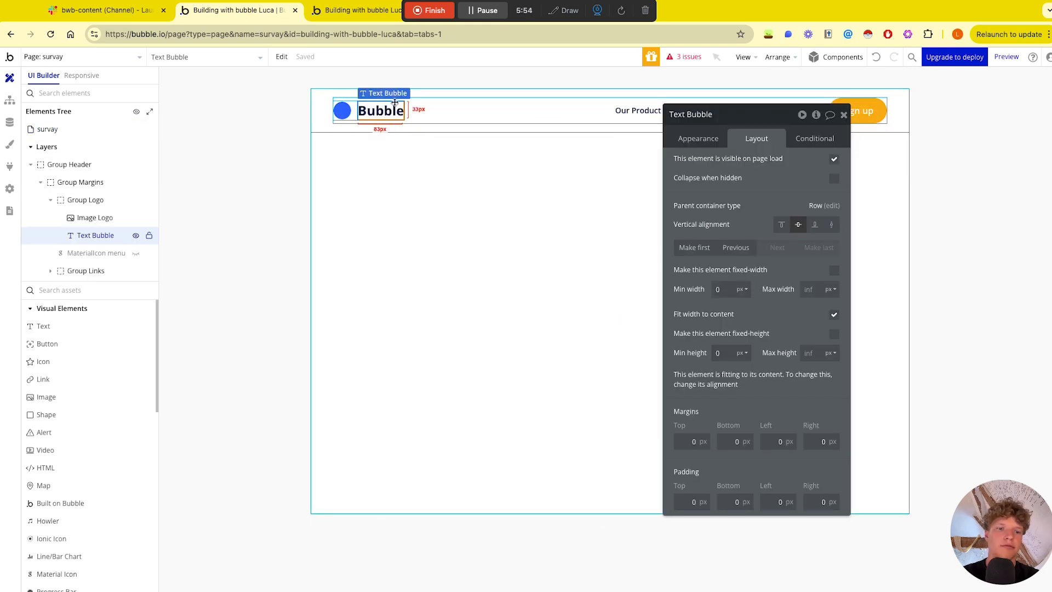
{"action": "key", "text": "Delete"}
{"action": "double_click", "coordinate": [341, 112]}
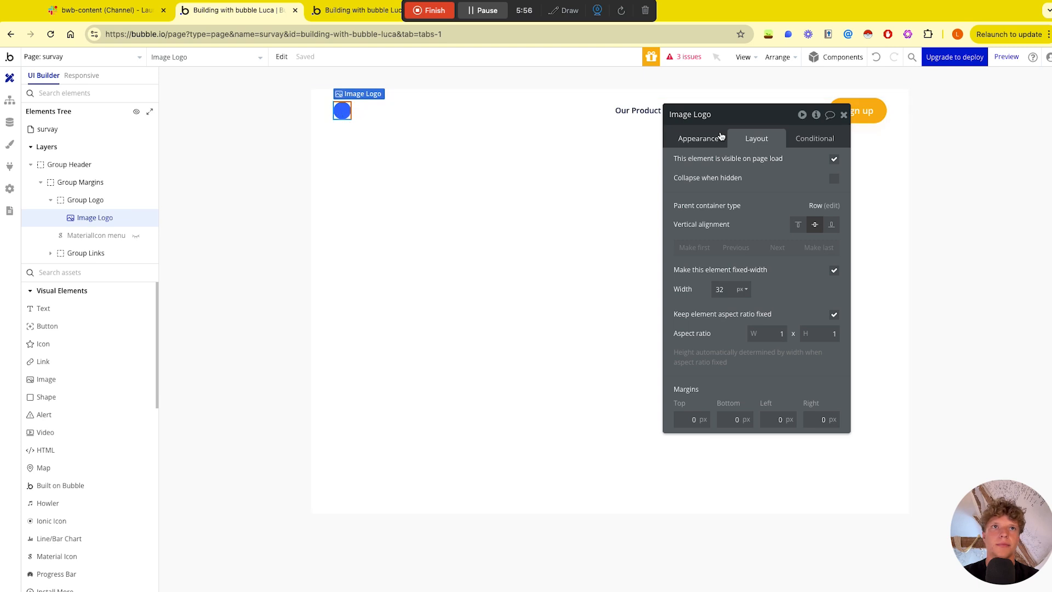
{"action": "left_click", "coordinate": [698, 138]}
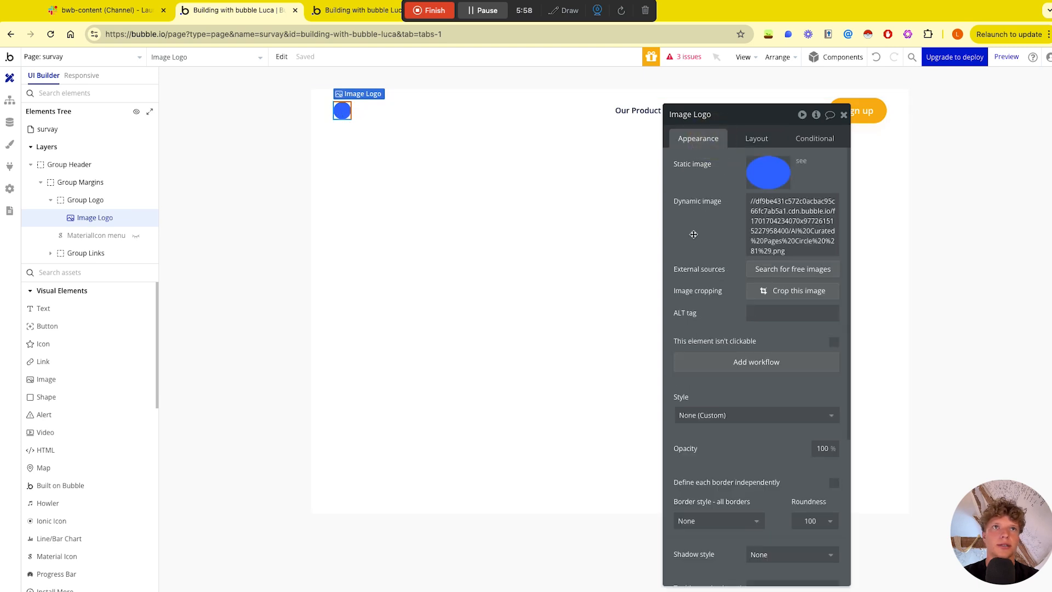
{"action": "left_click", "coordinate": [765, 171]}
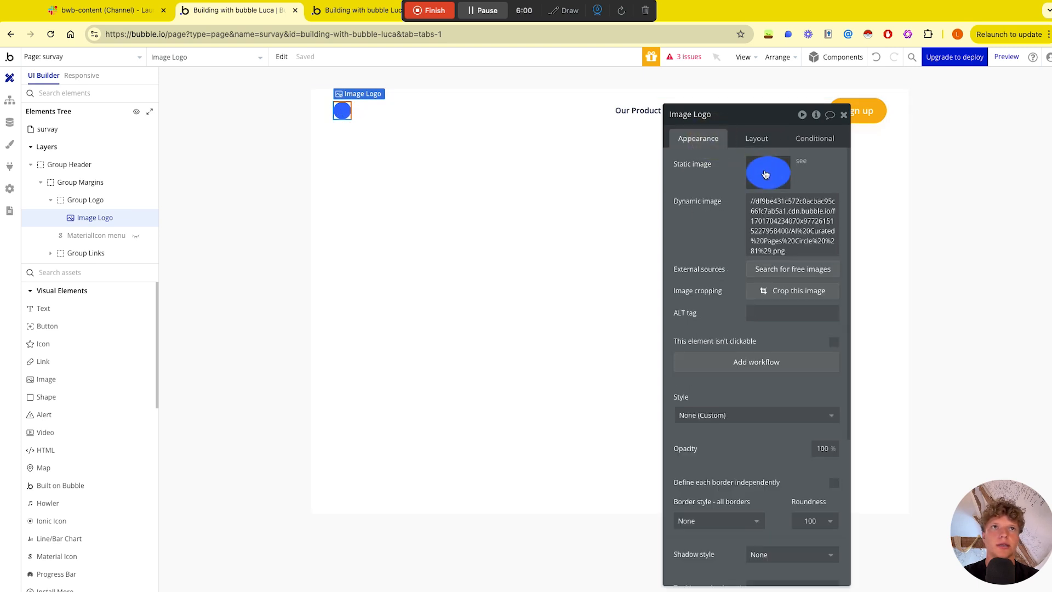
{"action": "left_click", "coordinate": [771, 170]}
{"action": "double_click", "coordinate": [467, 293]}
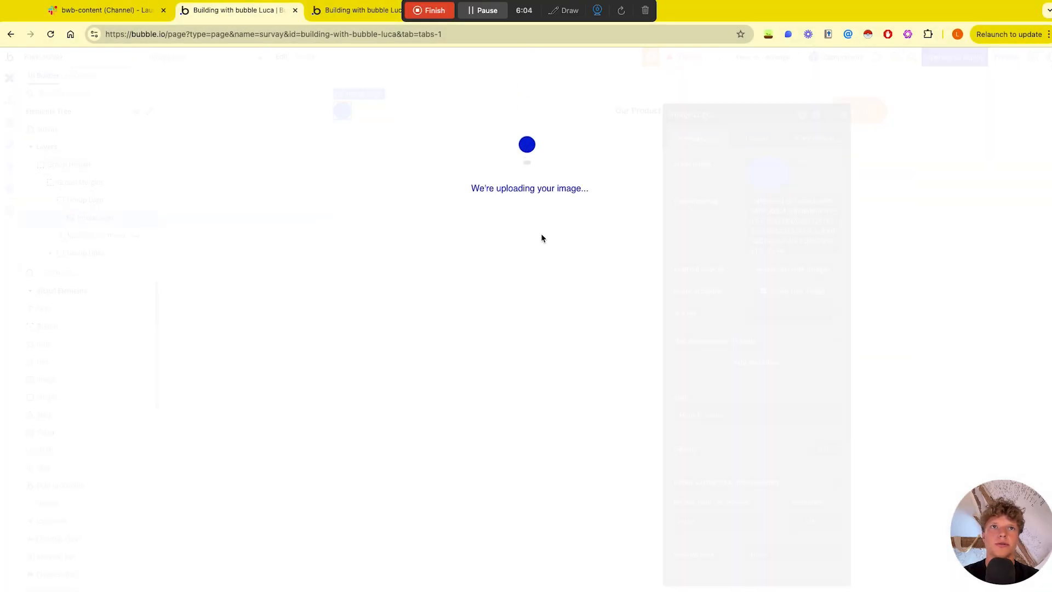
Step: Set the header logo image's fixed width to 125 px
{"action": "left_click", "coordinate": [747, 139]}
{"action": "double_click", "coordinate": [721, 288]}
{"action": "key", "text": "BackSpace"}
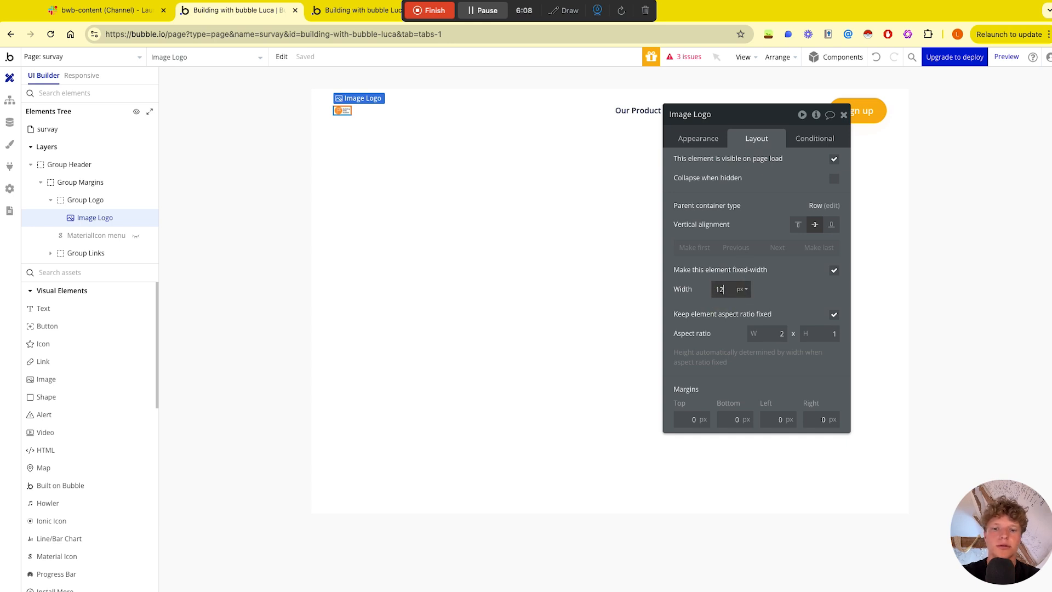
{"action": "type", "text": "125"}
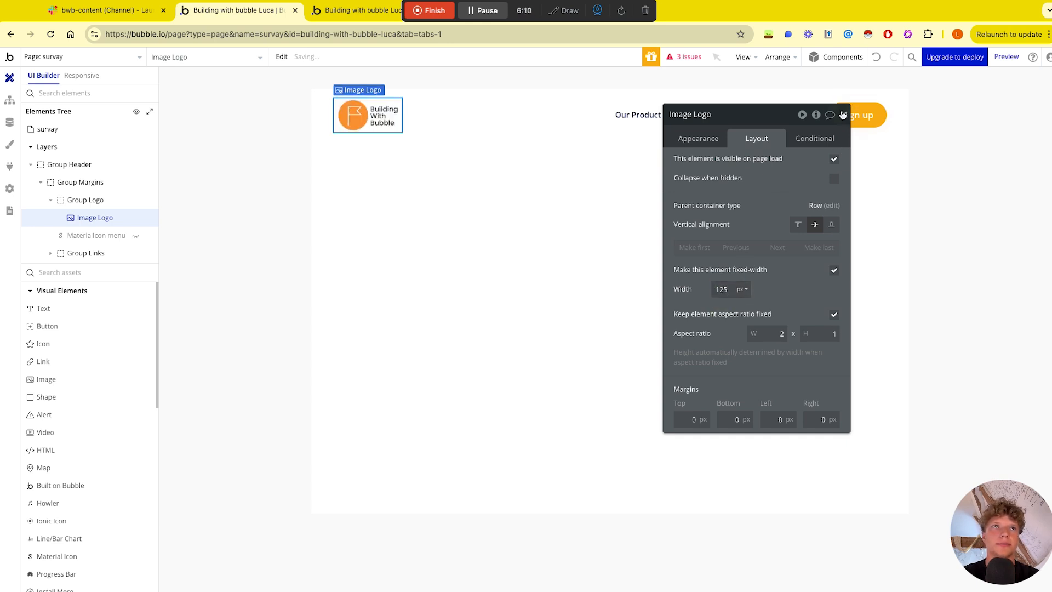
{"action": "left_click", "coordinate": [544, 265]}
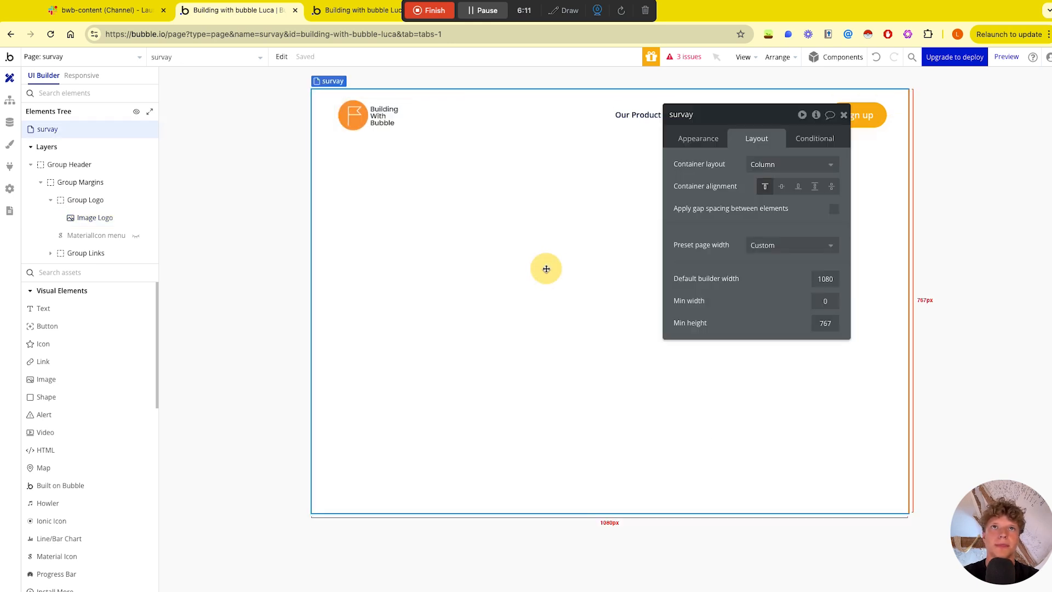
{"action": "left_click", "coordinate": [845, 115]}
{"action": "left_click", "coordinate": [493, 219]}
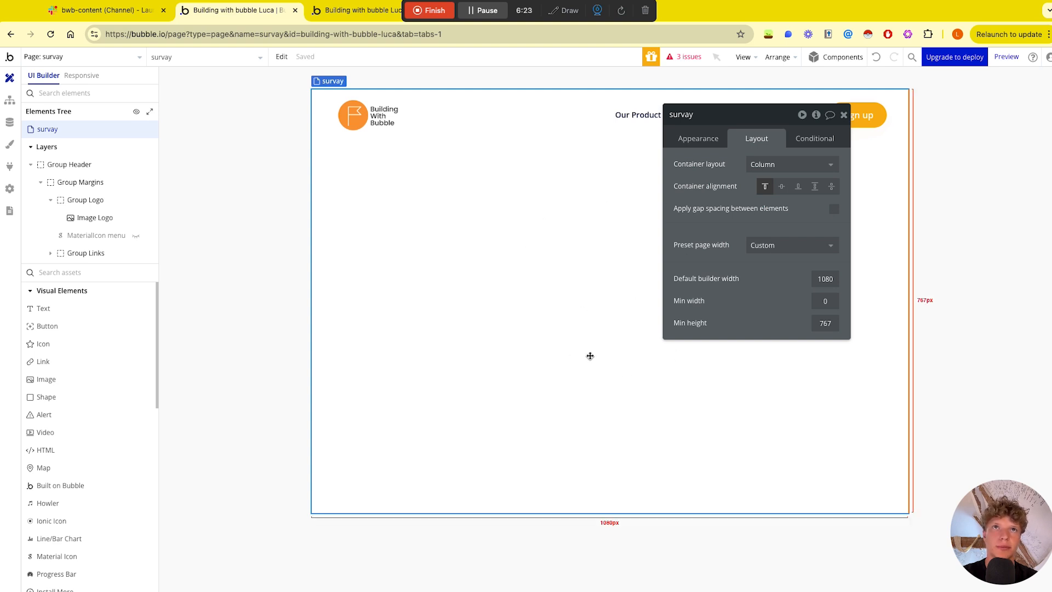
Step: Add a group below the header and turn off fitting its width and height to content
{"action": "scroll", "coordinate": [91, 360], "scroll_direction": "down", "scroll_amount": 6}
{"action": "scroll", "coordinate": [77, 351], "scroll_direction": "up", "scroll_amount": 3}
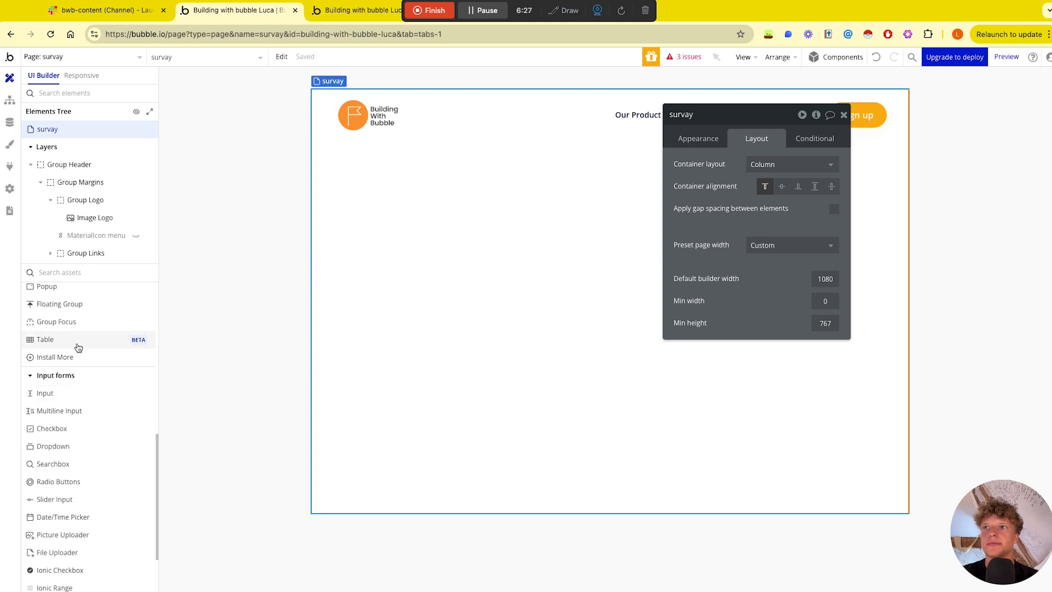
{"action": "left_click_drag", "start_coordinate": [67, 295], "coordinate": [620, 273]}
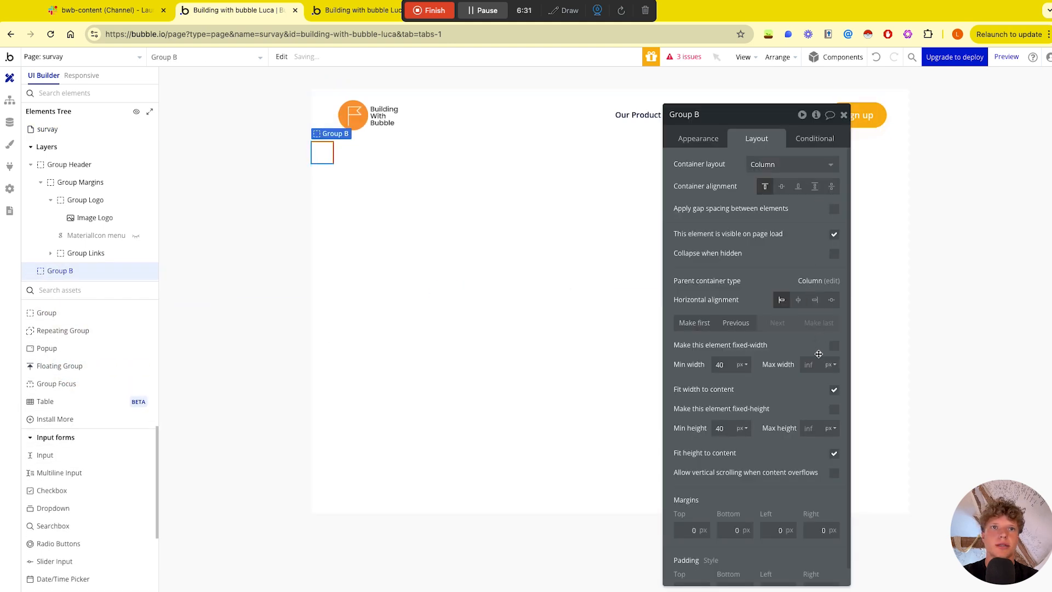
{"action": "left_click", "coordinate": [833, 389]}
{"action": "left_click", "coordinate": [833, 454]}
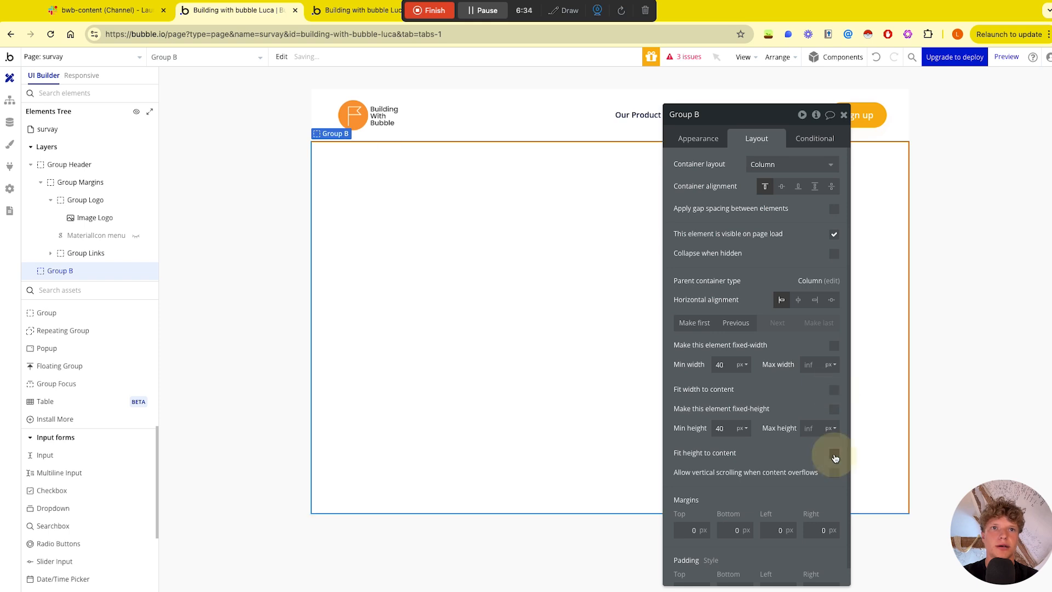
Step: Keep the new group's Column layout and centre both its container alignment and its horizontal alignment
{"action": "left_click", "coordinate": [782, 166]}
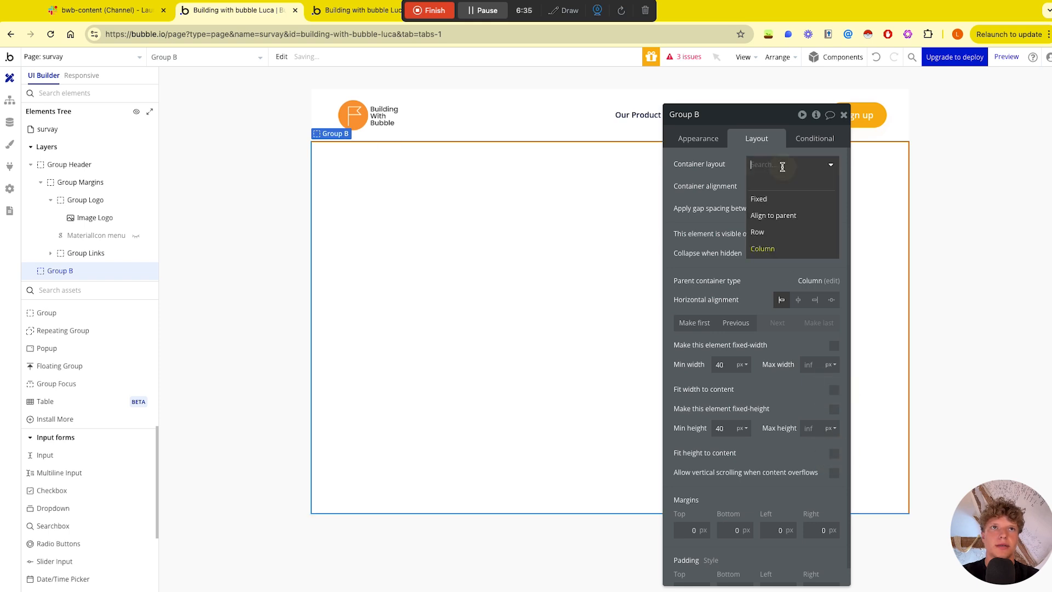
{"action": "left_click", "coordinate": [736, 167]}
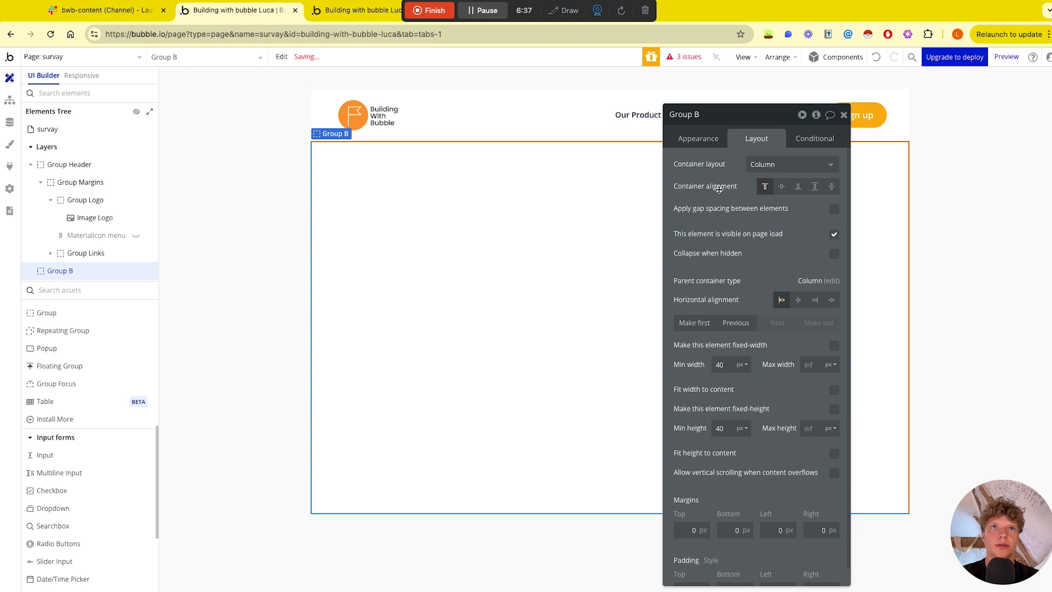
{"action": "left_click", "coordinate": [780, 187]}
{"action": "left_click", "coordinate": [798, 299]}
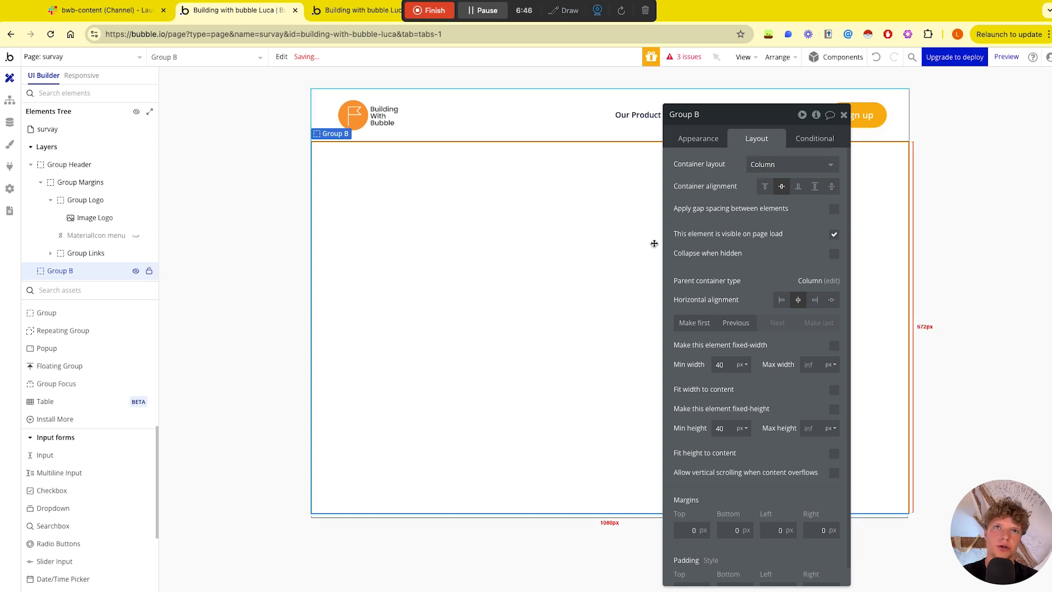
{"action": "left_click", "coordinate": [844, 114]}
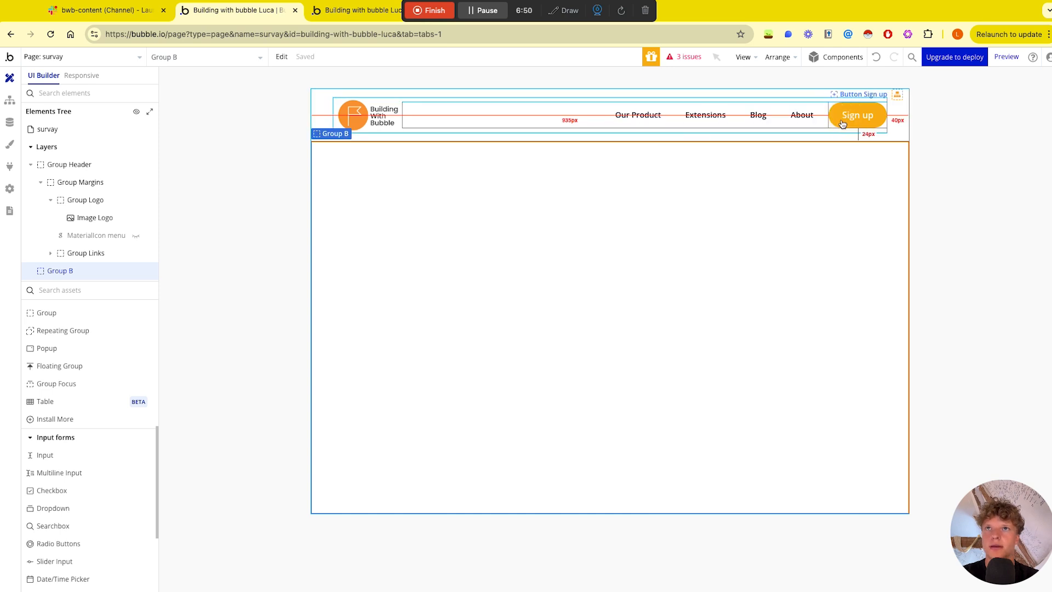
{"action": "left_click", "coordinate": [268, 218]}
{"action": "left_click", "coordinate": [843, 114]}
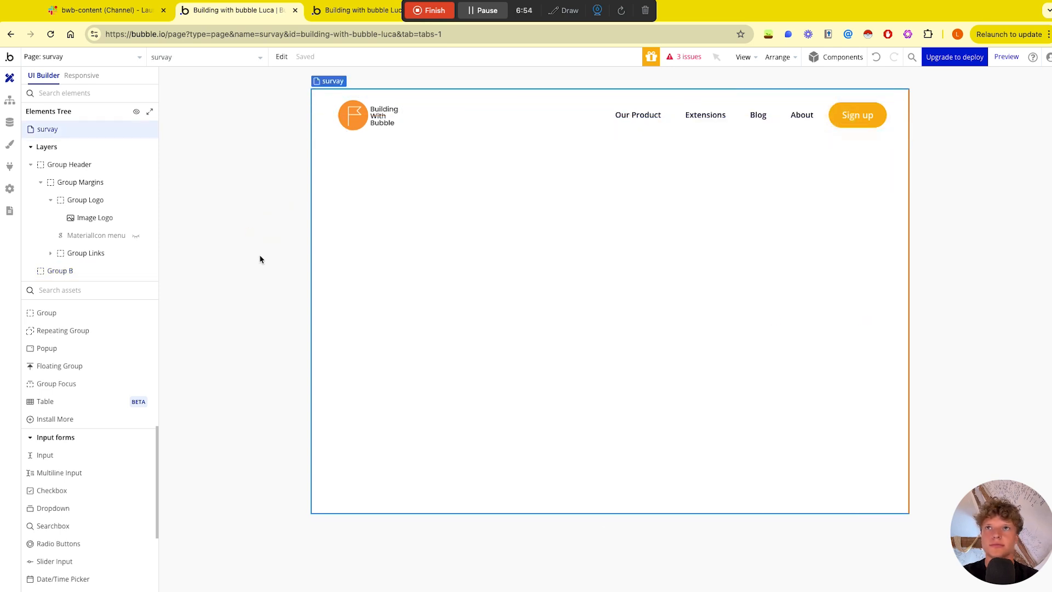
Step: Place a second group inside the one below the header and centre its container and horizontal alignment
{"action": "left_click_drag", "start_coordinate": [92, 321], "coordinate": [516, 317]}
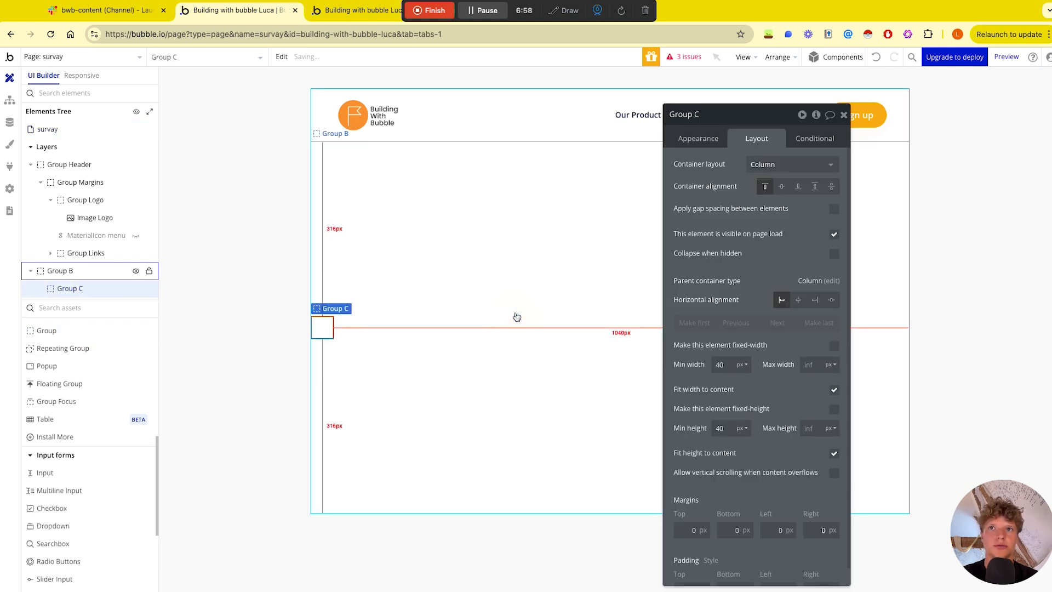
{"action": "left_click", "coordinate": [781, 187]}
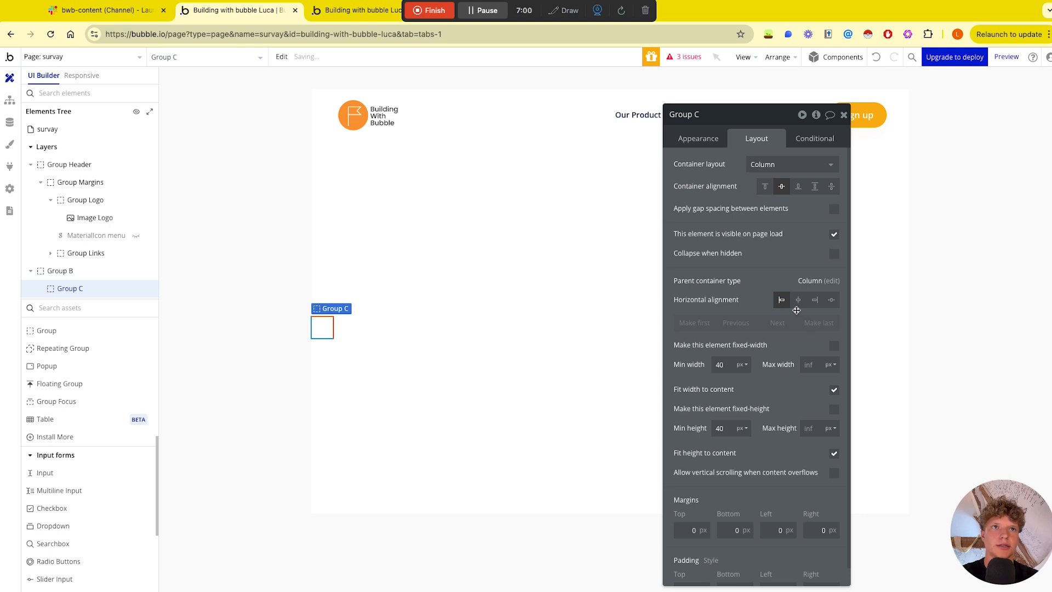
{"action": "left_click", "coordinate": [798, 301]}
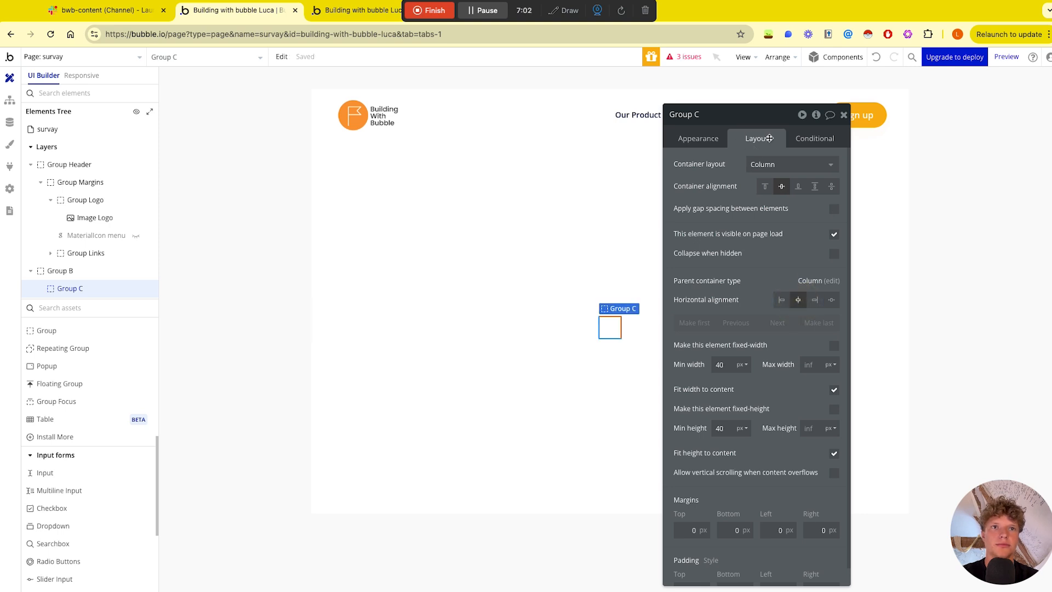
Step: Switch the inner group's minimum width and height to percent and set both to 80%
{"action": "left_click_drag", "start_coordinate": [761, 115], "coordinate": [401, 94]}
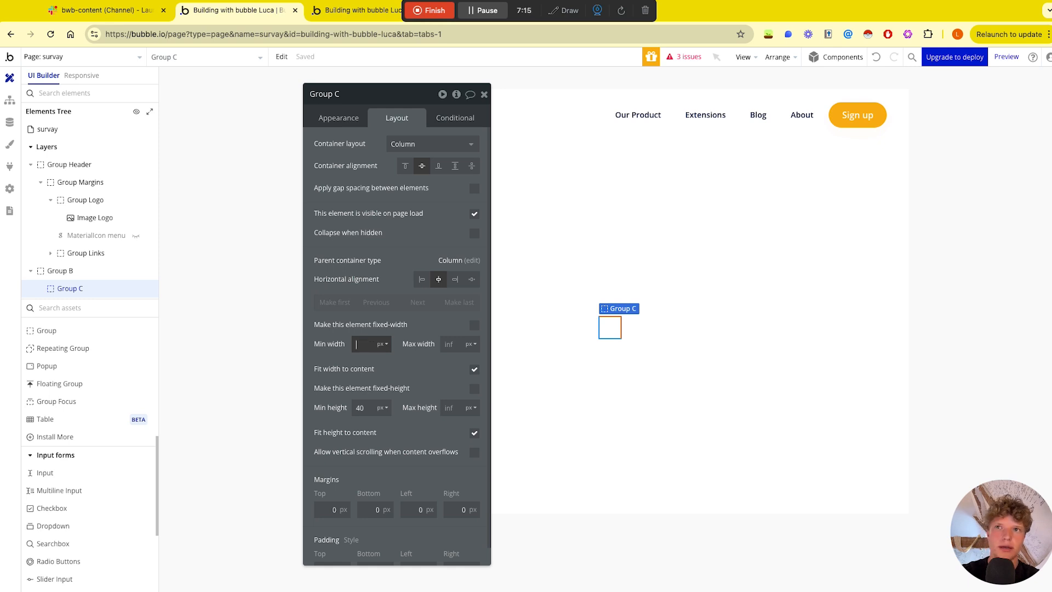
{"action": "left_click", "coordinate": [385, 350]}
{"action": "left_click", "coordinate": [384, 365]}
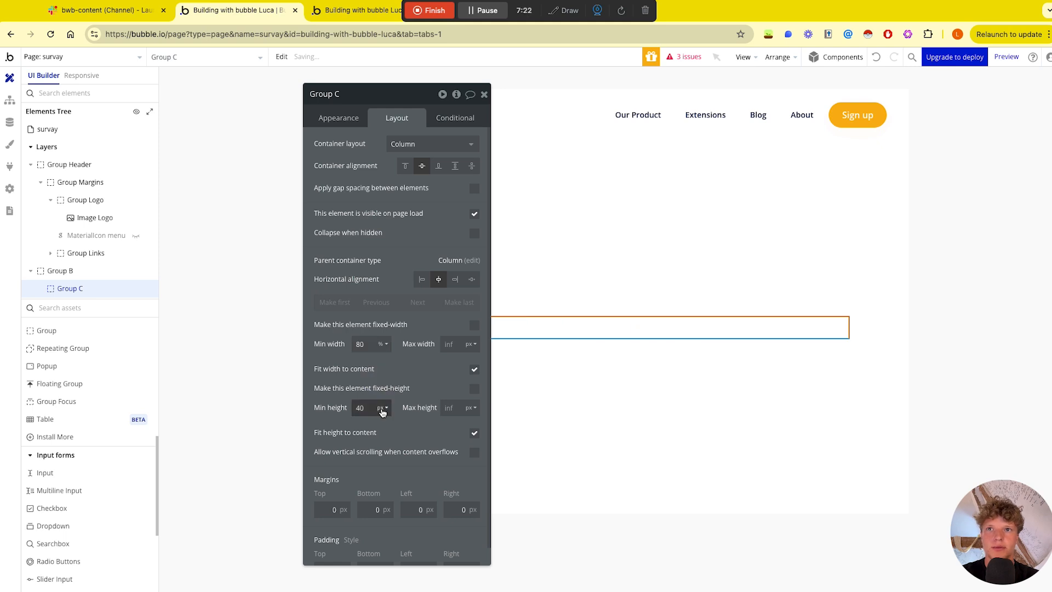
{"action": "left_click", "coordinate": [382, 412]}
{"action": "left_click", "coordinate": [383, 438]}
{"action": "left_click", "coordinate": [370, 407]}
{"action": "key", "text": "BackSpace"}
{"action": "key", "text": "BackSpace"}
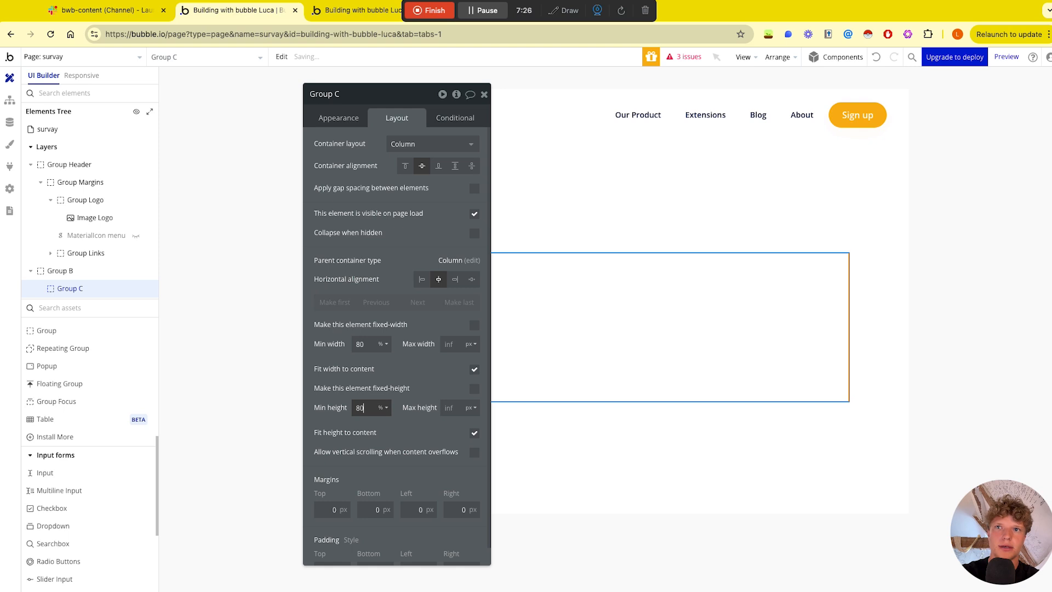
{"action": "type", "text": "80"}
{"action": "left_click", "coordinate": [408, 387]}
Step: Reduce the inner group's minimum width and minimum height to 60% each
{"action": "left_click", "coordinate": [362, 344]}
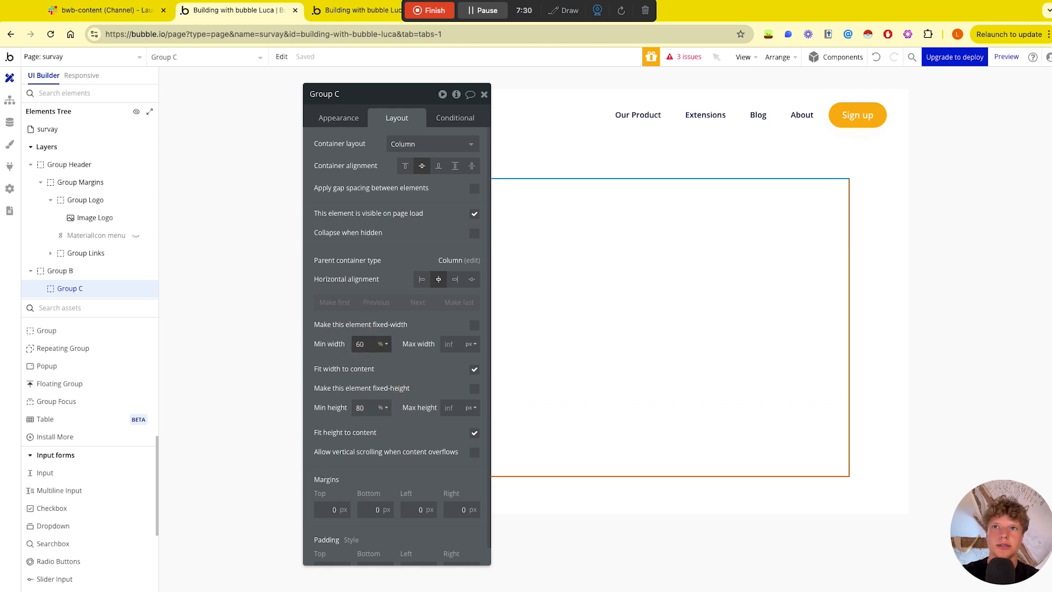
{"action": "left_click", "coordinate": [358, 407]}
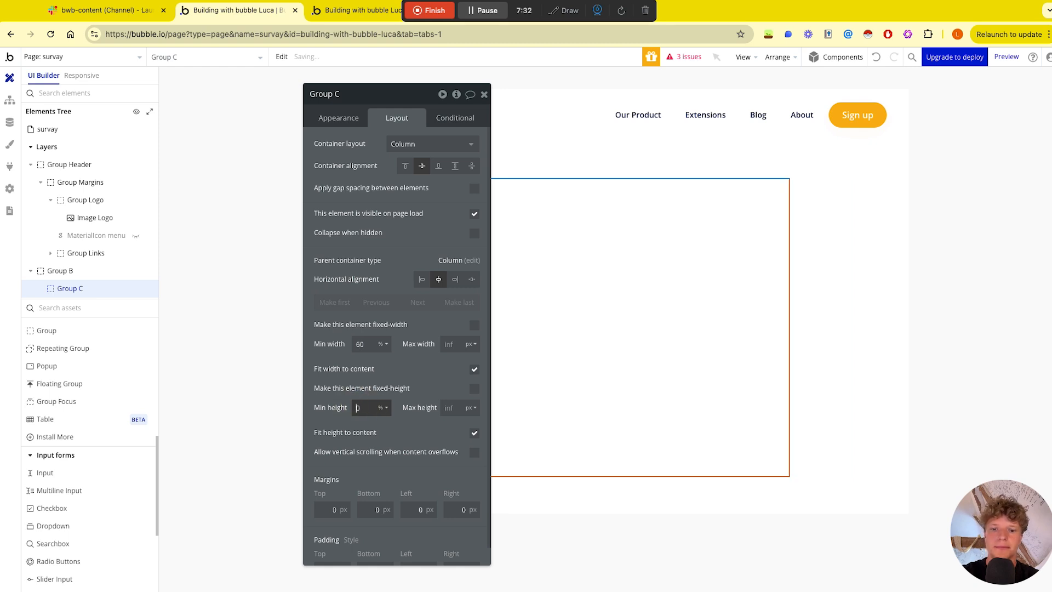
{"action": "type", "text": "6"}
{"action": "left_click", "coordinate": [418, 382]}
Step: Rename the inner group as "Group - large group"
{"action": "left_click_drag", "start_coordinate": [411, 94], "coordinate": [238, 108]}
{"action": "left_click", "coordinate": [195, 108]}
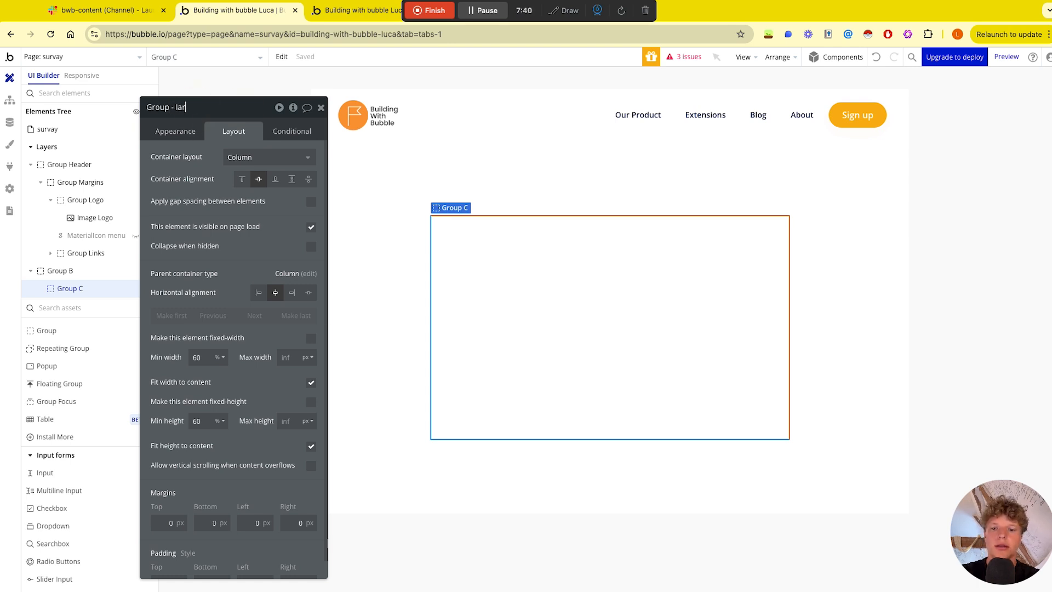
{"action": "key", "text": "BackSpace"}
{"action": "key", "text": "BackSpace"}
{"action": "key", "text": "BackSpace"}
{"action": "type", "text": "roup"}
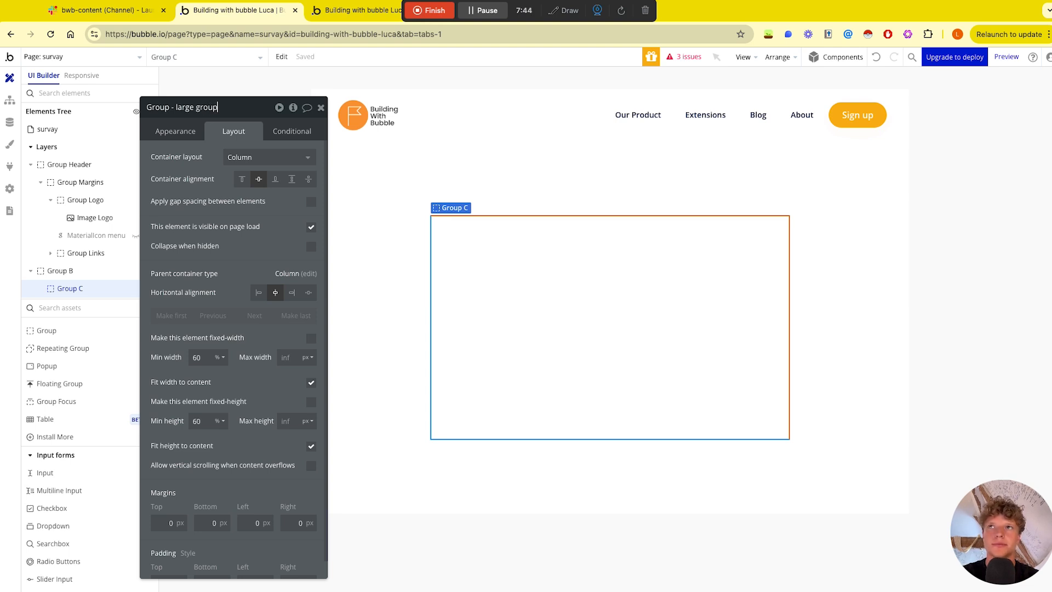
Step: Give the large group a border roundness of 20 and an Outset shadow
{"action": "left_click", "coordinate": [175, 131]}
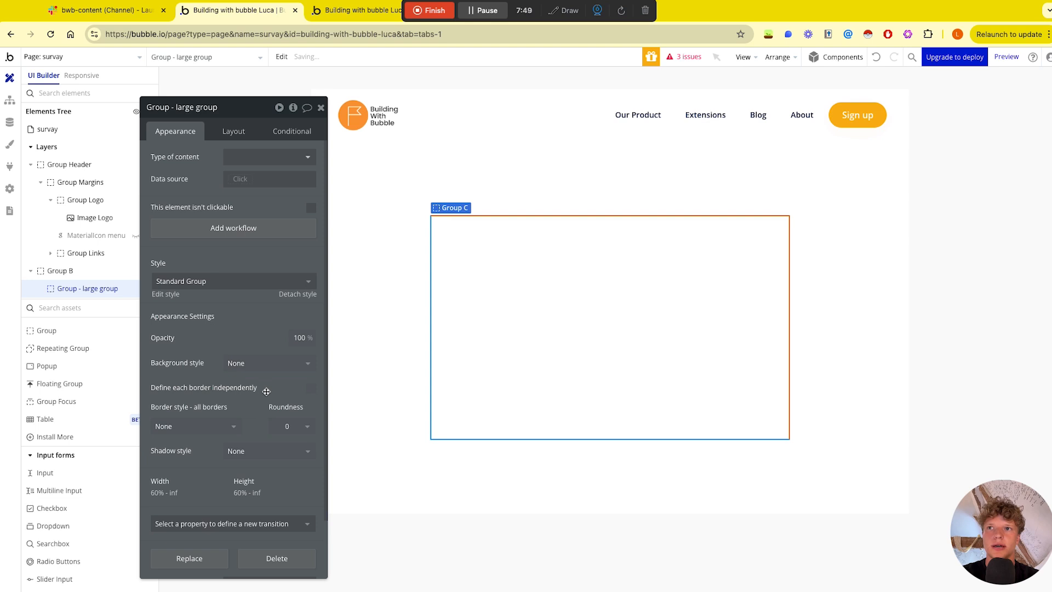
{"action": "left_click", "coordinate": [281, 425]}
{"action": "left_click", "coordinate": [279, 542]}
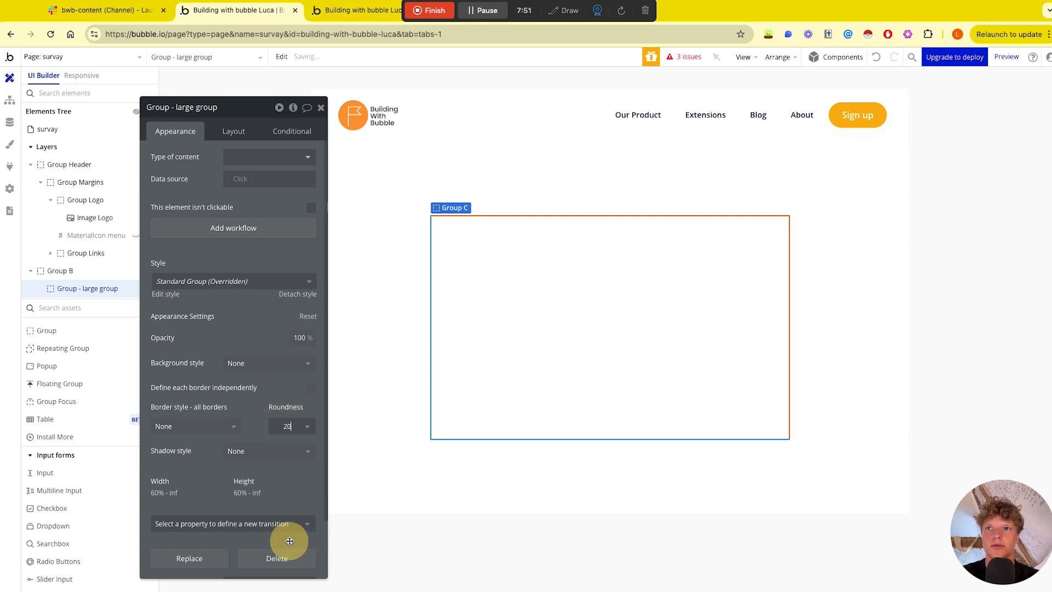
{"action": "scroll", "coordinate": [264, 375], "scroll_direction": "down", "scroll_amount": 2}
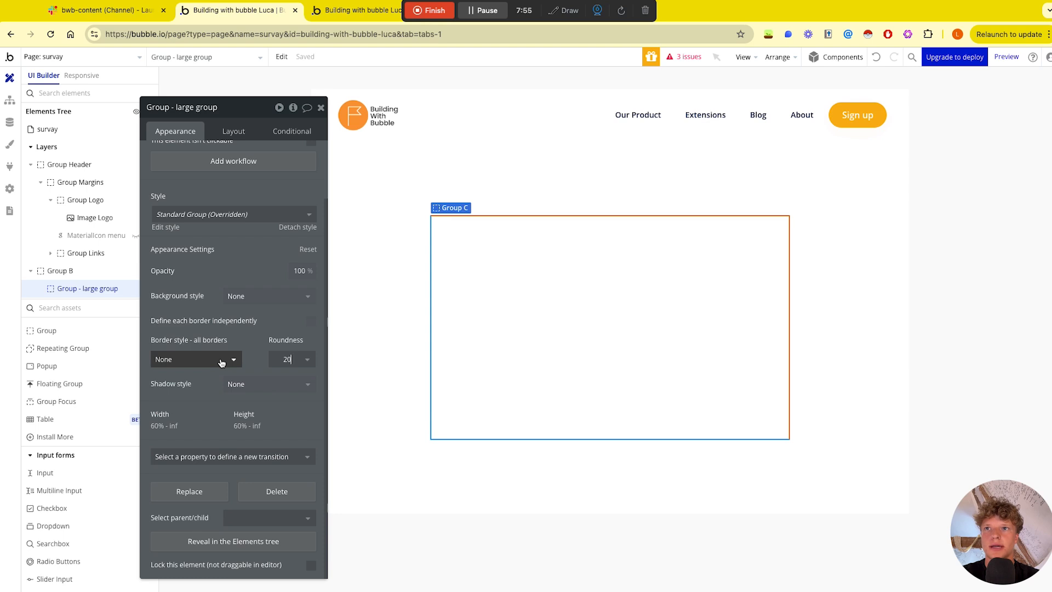
{"action": "left_click", "coordinate": [241, 384]}
{"action": "left_click", "coordinate": [259, 435]}
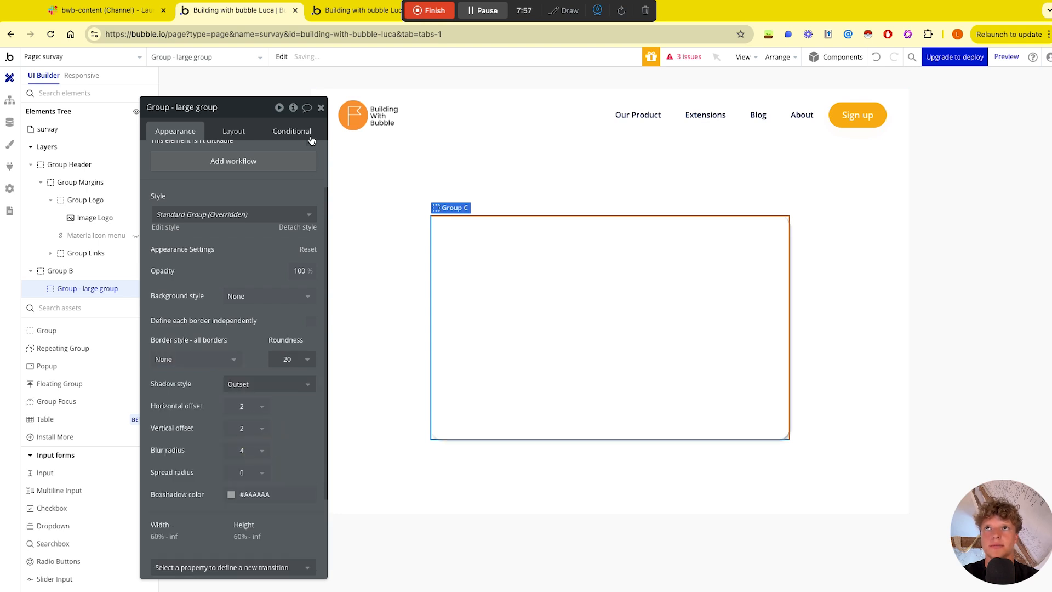
{"action": "left_click", "coordinate": [320, 107]}
Step: Add a custom state "Page number" of type number to the large group, with a default value of 1
{"action": "double_click", "coordinate": [363, 252]}
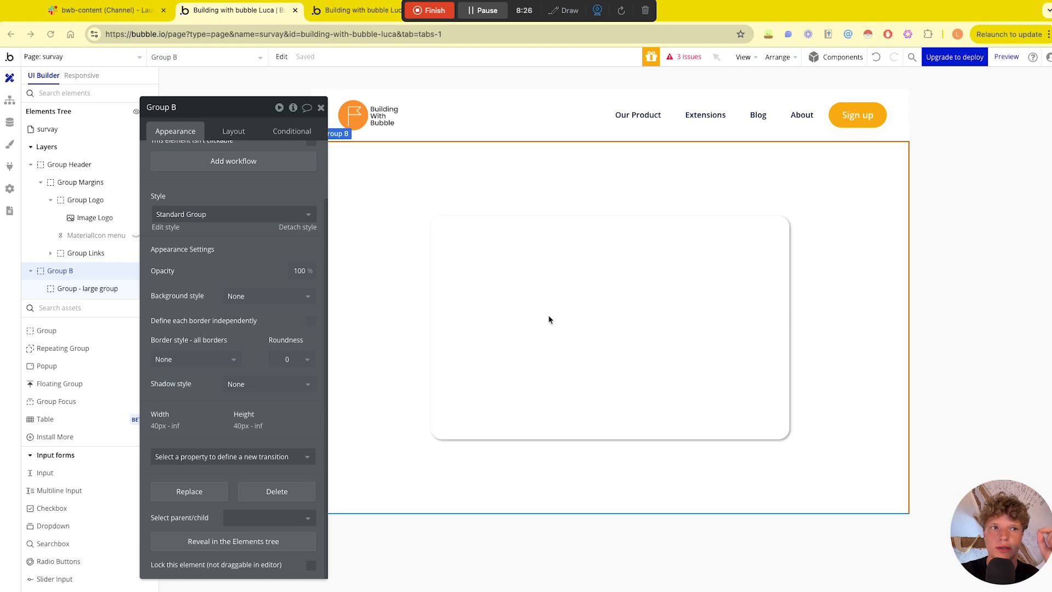
{"action": "left_click", "coordinate": [516, 240]}
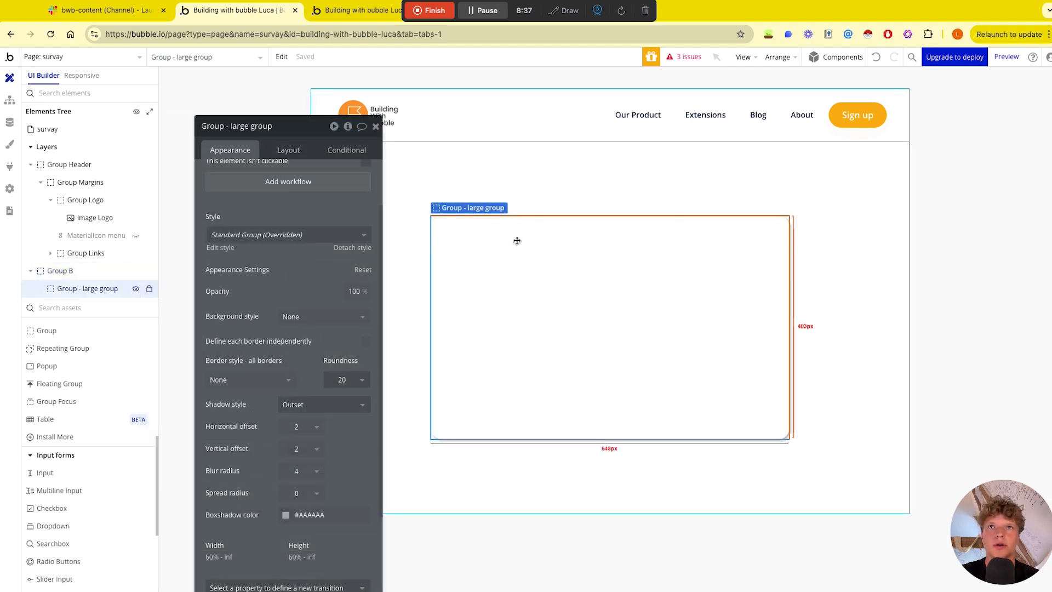
{"action": "left_click_drag", "start_coordinate": [305, 134], "coordinate": [970, 97]}
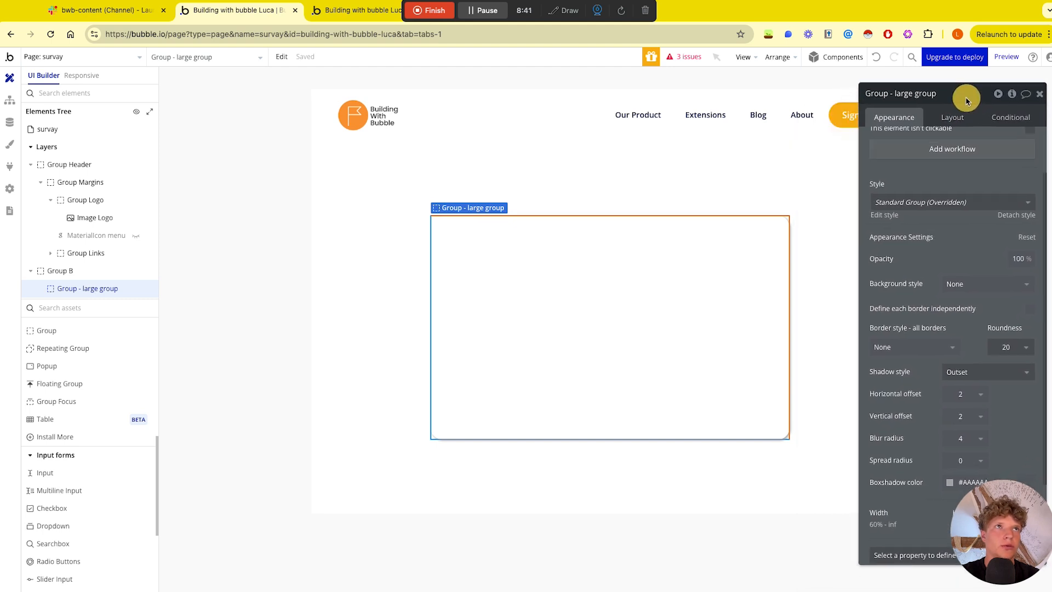
{"action": "left_click", "coordinate": [1023, 89]}
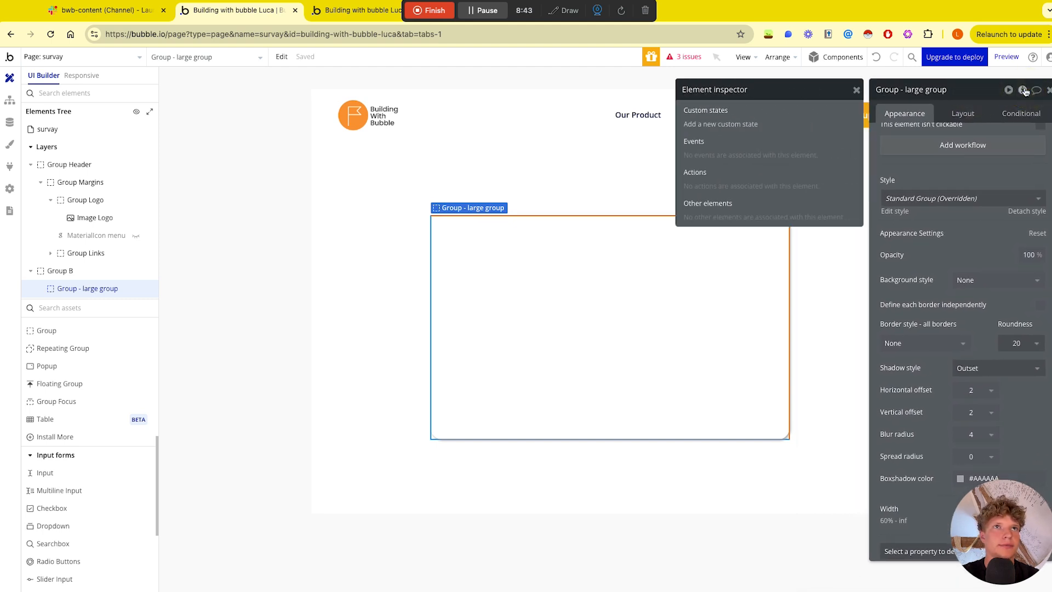
{"action": "left_click", "coordinate": [729, 126]}
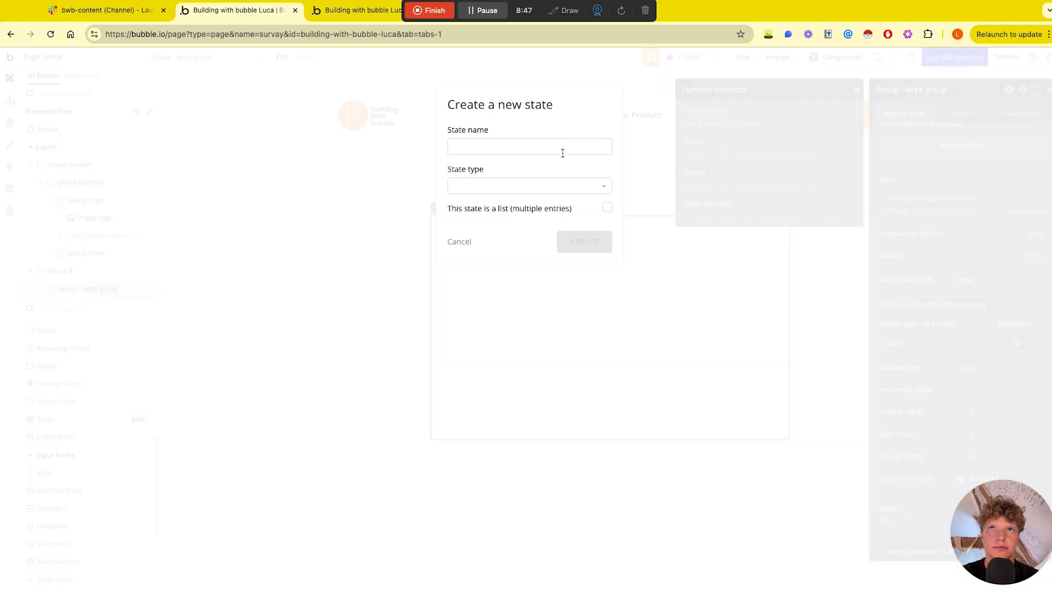
{"action": "left_click", "coordinate": [562, 151]}
{"action": "type", "text": "Page number"}
{"action": "left_click", "coordinate": [547, 186]}
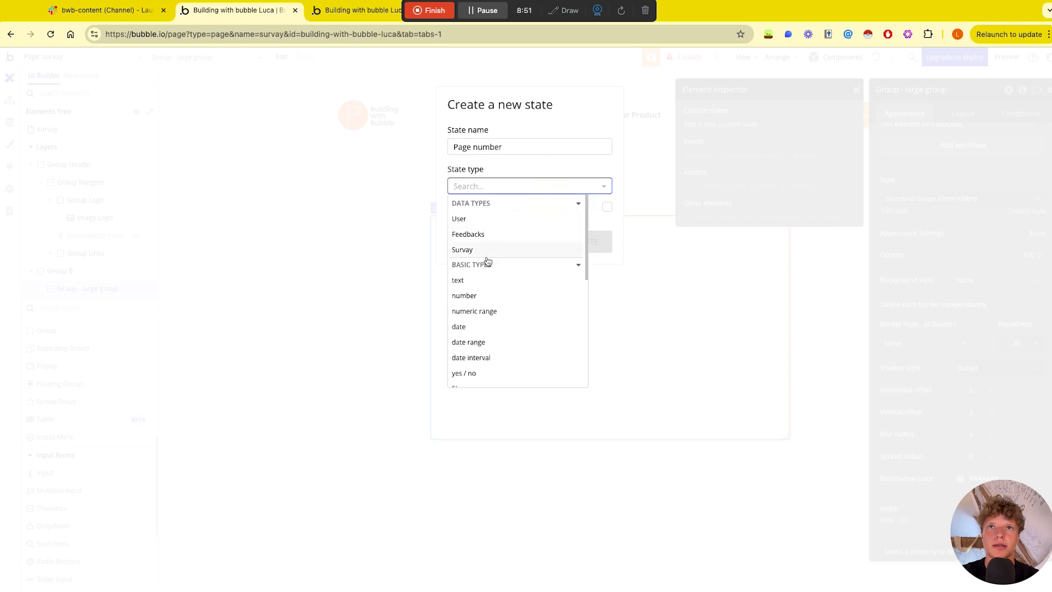
{"action": "left_click", "coordinate": [486, 295]}
{"action": "left_click", "coordinate": [568, 243]}
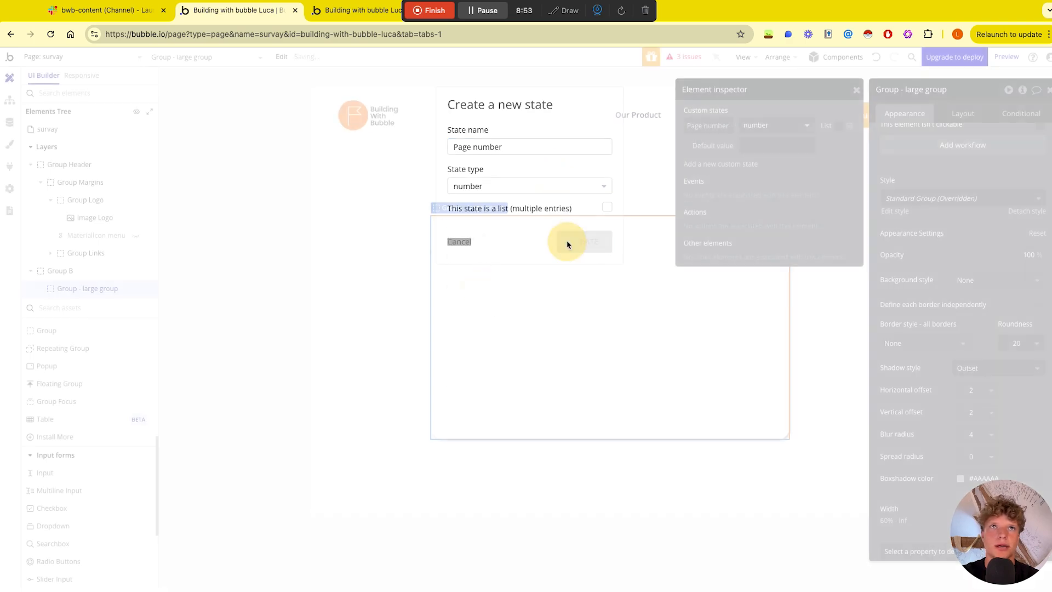
{"action": "left_click", "coordinate": [764, 144]}
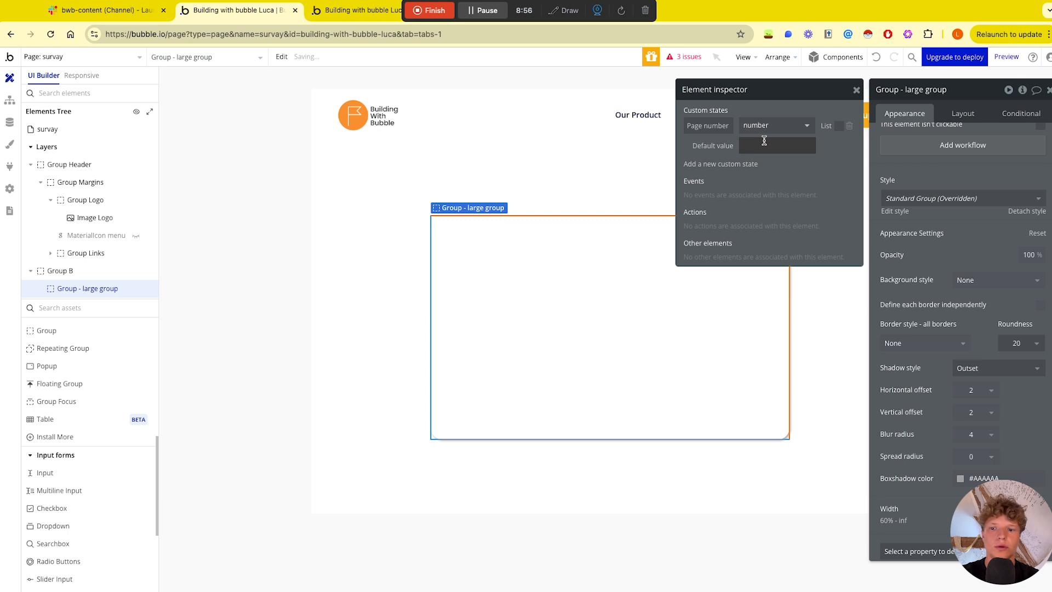
{"action": "left_click", "coordinate": [836, 153]}
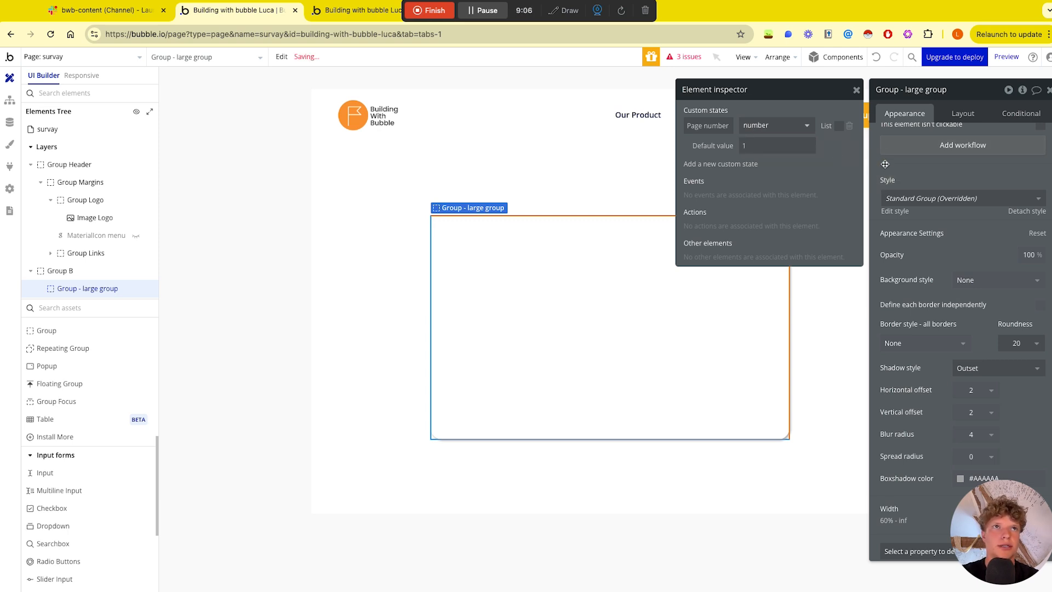
Step: Add a group named "Group - Start" inside the large group, with fit width and fit height to content turned off
{"action": "left_click", "coordinate": [856, 89]}
{"action": "key", "text": "Escape"}
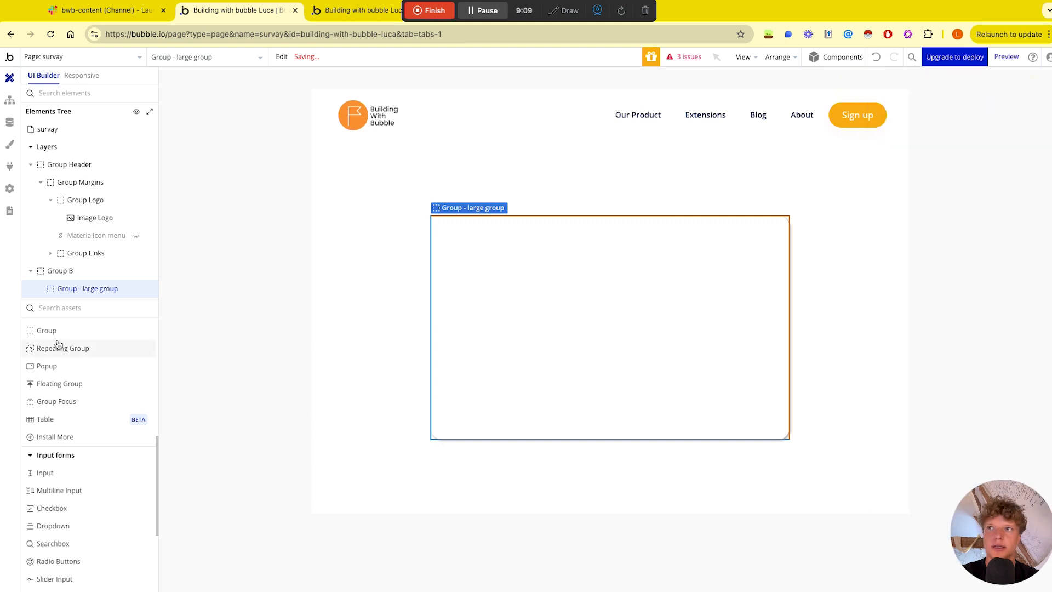
{"action": "left_click_drag", "start_coordinate": [46, 336], "coordinate": [477, 303]}
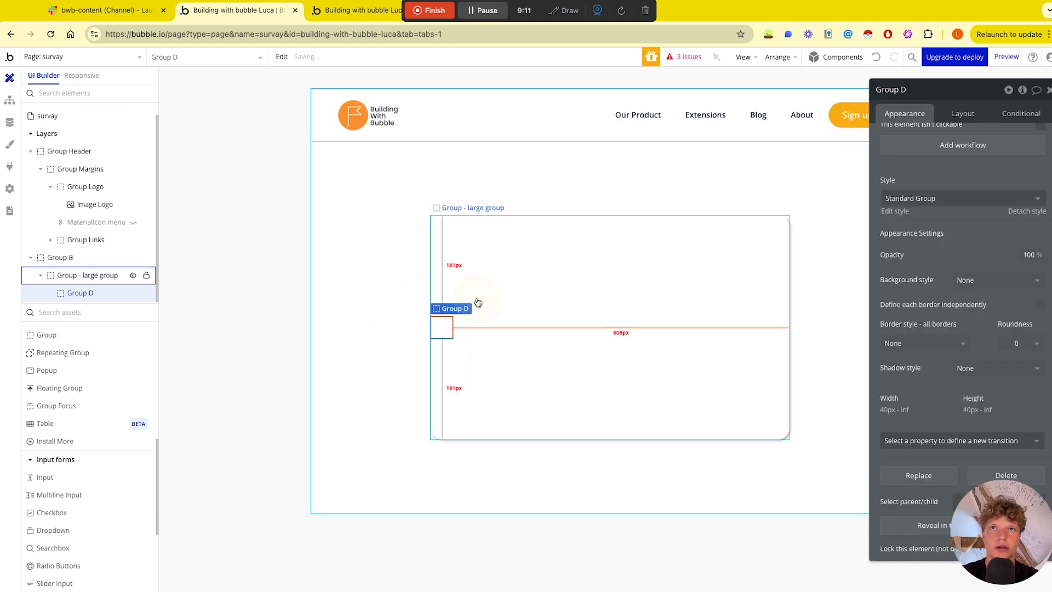
{"action": "left_click", "coordinate": [960, 112]}
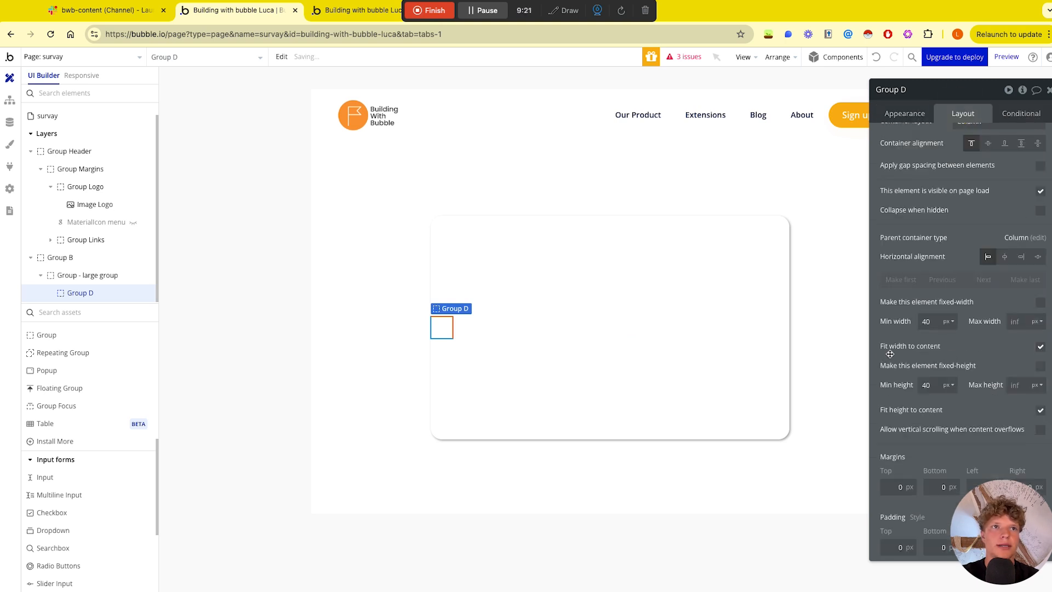
{"action": "left_click", "coordinate": [1039, 346]}
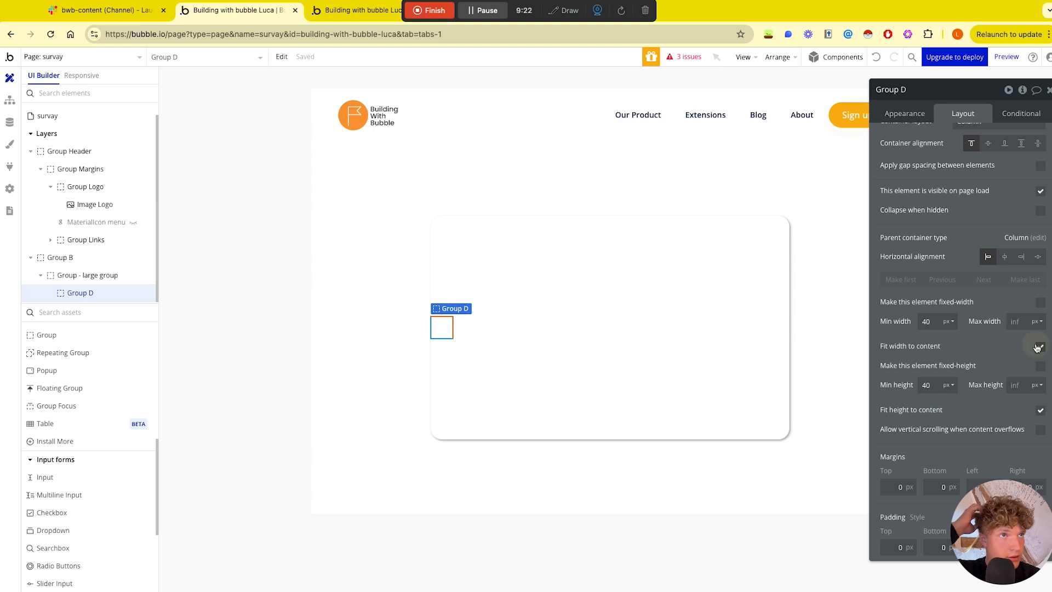
{"action": "left_click", "coordinate": [1039, 411]}
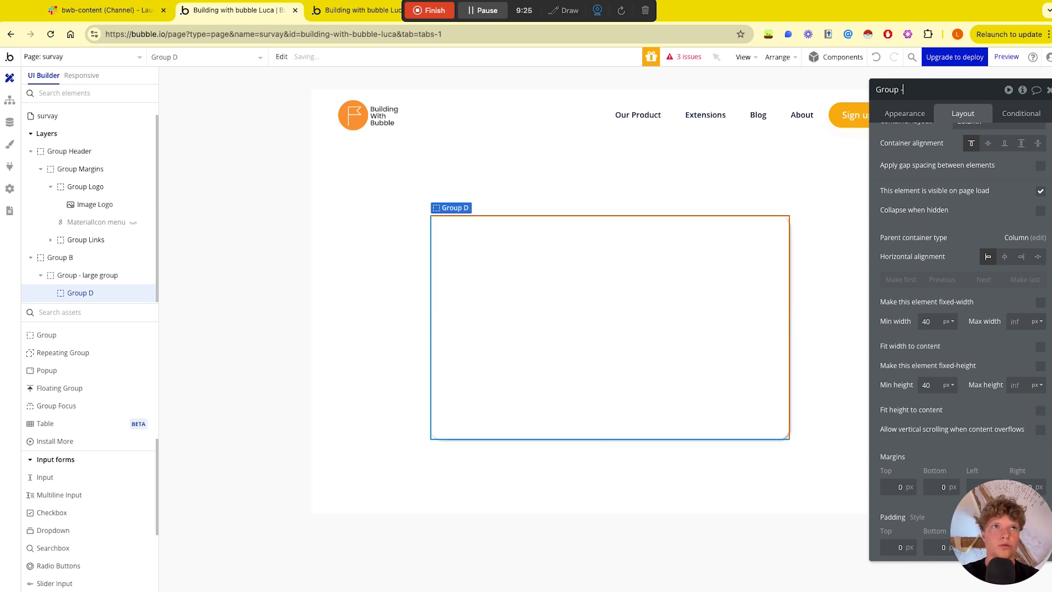
{"action": "type", "text": "Start"}
Step: Hide Group - Start on page load and make it collapse when hidden with a Fade In/Out animation
{"action": "scroll", "coordinate": [986, 217], "scroll_direction": "up", "scroll_amount": 1}
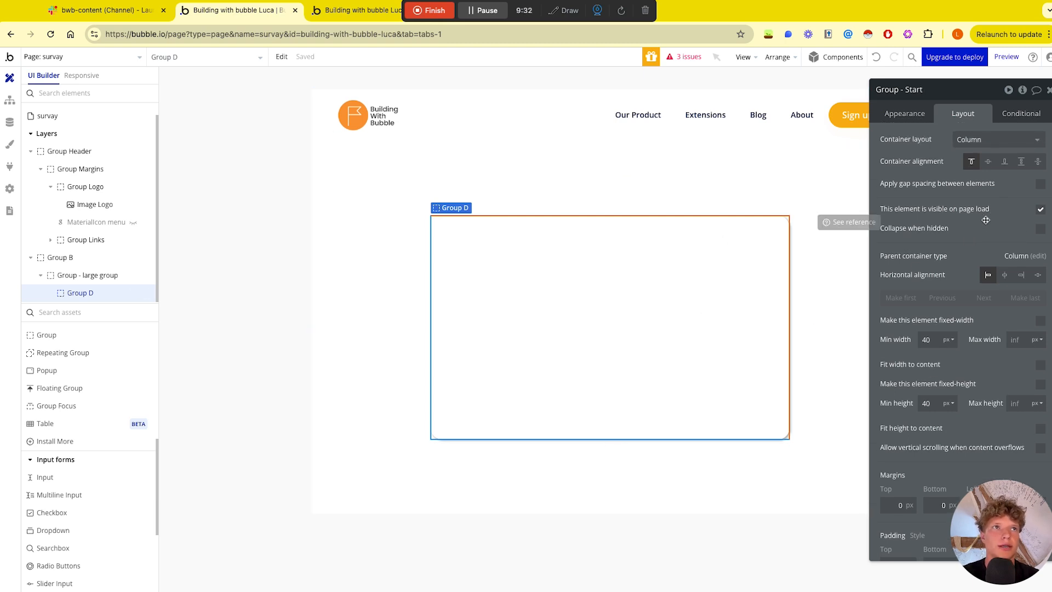
{"action": "left_click", "coordinate": [1040, 210]}
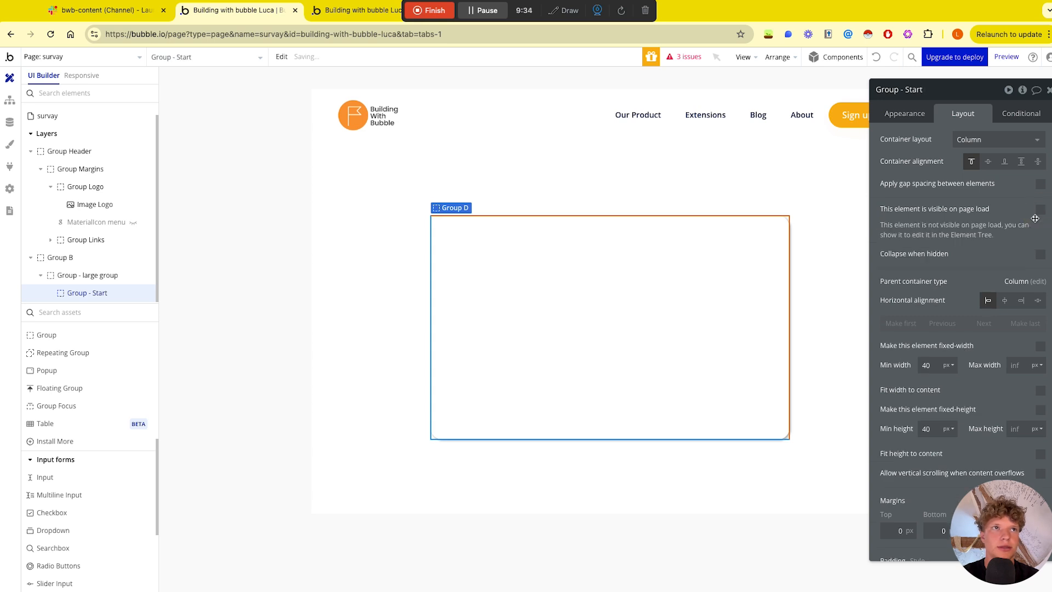
{"action": "left_click", "coordinate": [1040, 255]}
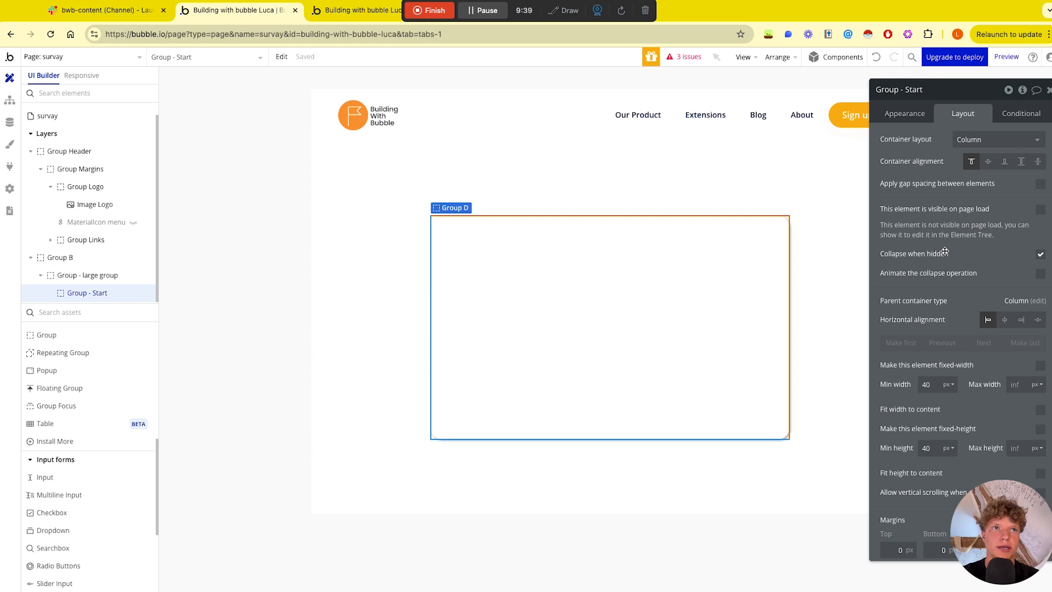
{"action": "left_click", "coordinate": [1039, 276]}
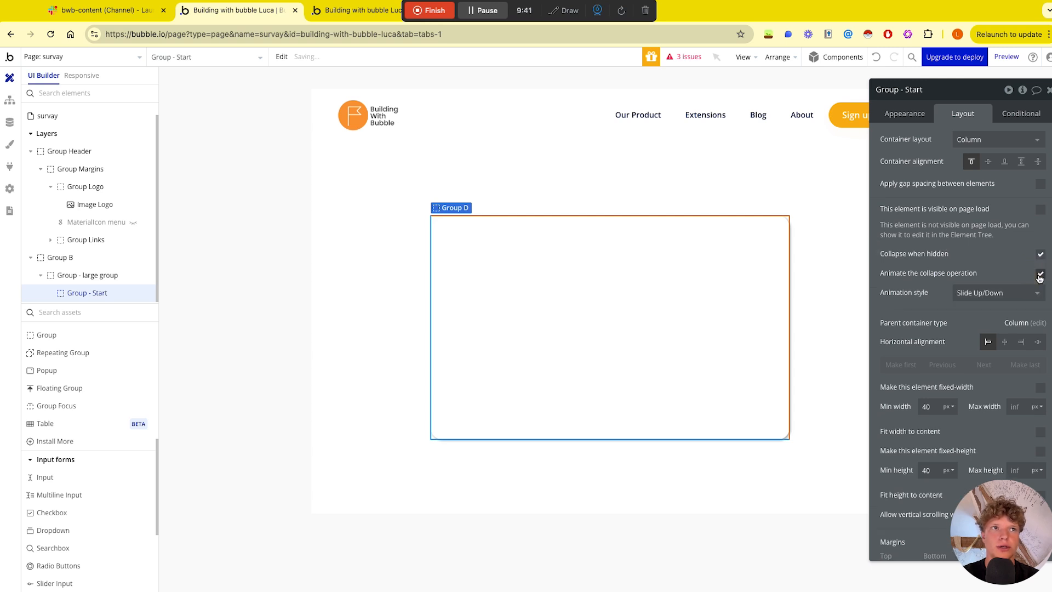
{"action": "left_click", "coordinate": [998, 293]}
{"action": "left_click", "coordinate": [994, 358]}
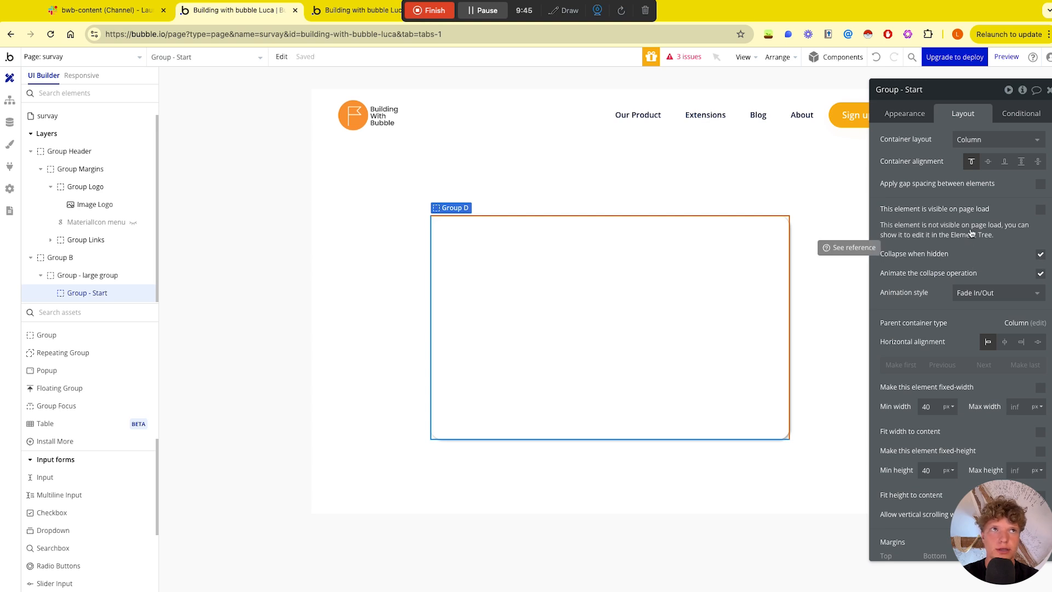
Step: Define a condition on Group - Start for when Group - large group's Page number is 1
{"action": "left_click", "coordinate": [1010, 120]}
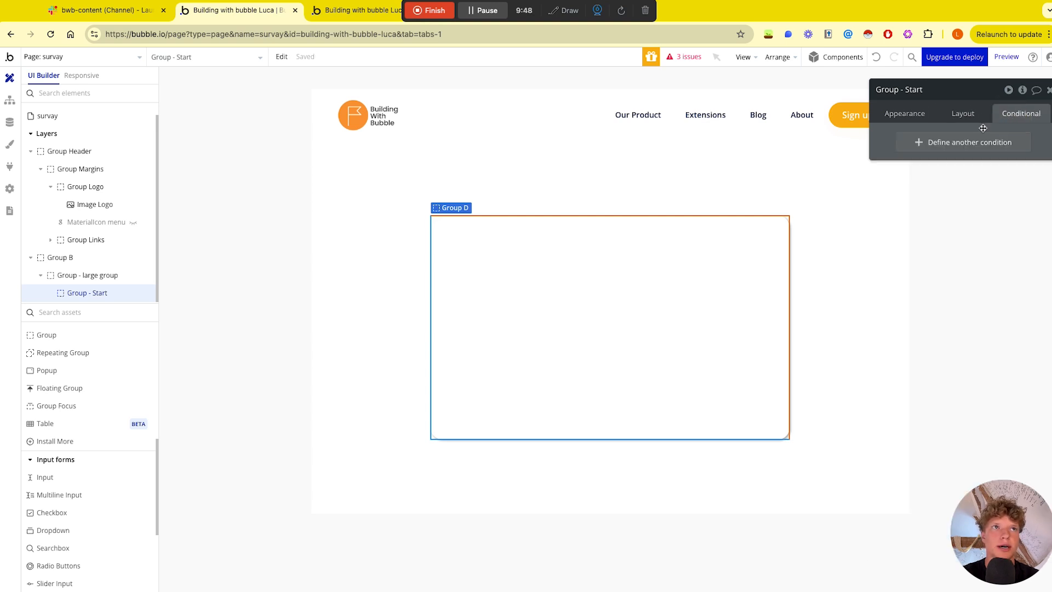
{"action": "left_click", "coordinate": [952, 143]}
{"action": "left_click", "coordinate": [926, 146]}
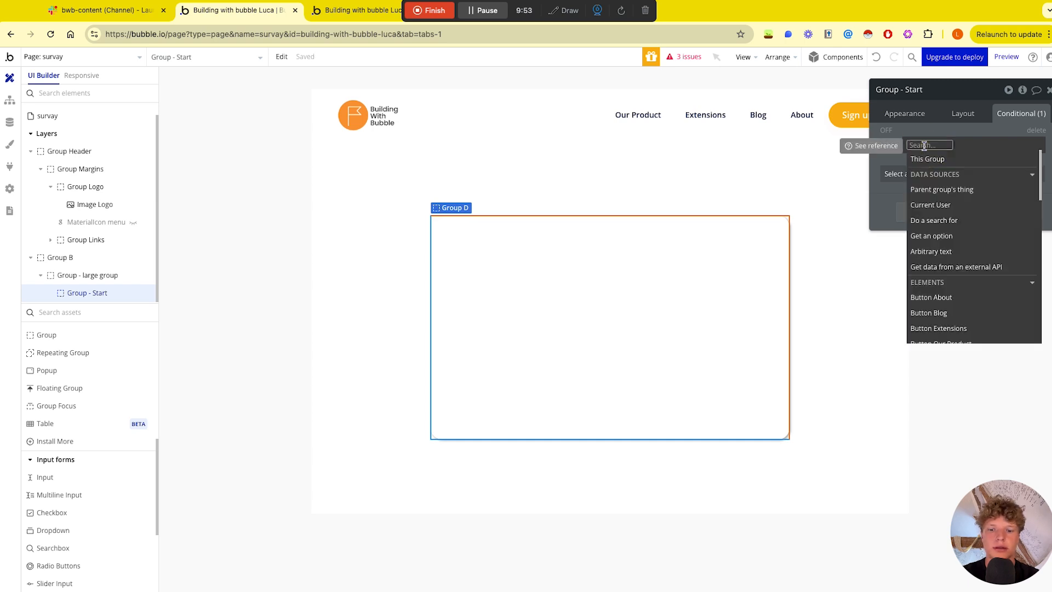
{"action": "type", "text": "lar"}
{"action": "left_click", "coordinate": [936, 176]}
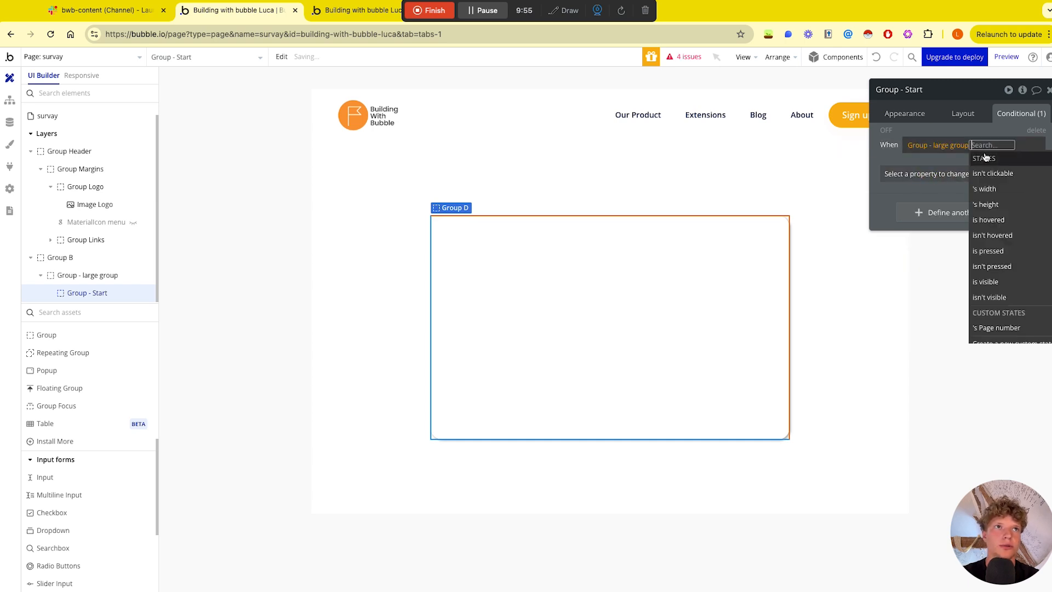
{"action": "left_click", "coordinate": [986, 322]}
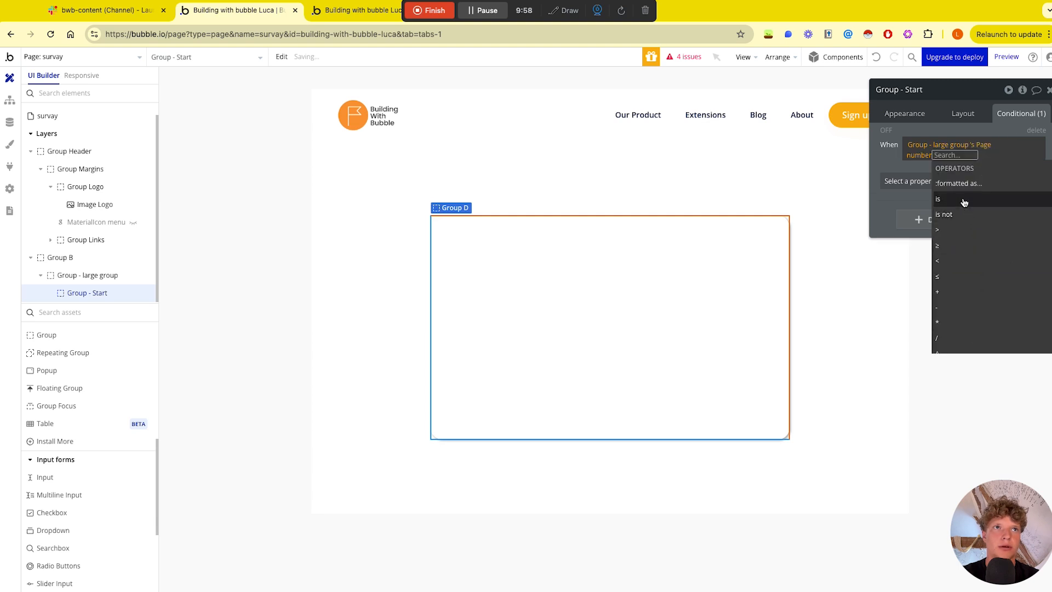
{"action": "left_click", "coordinate": [937, 199]}
{"action": "type", "text": "1"}
{"action": "left_click", "coordinate": [889, 162]}
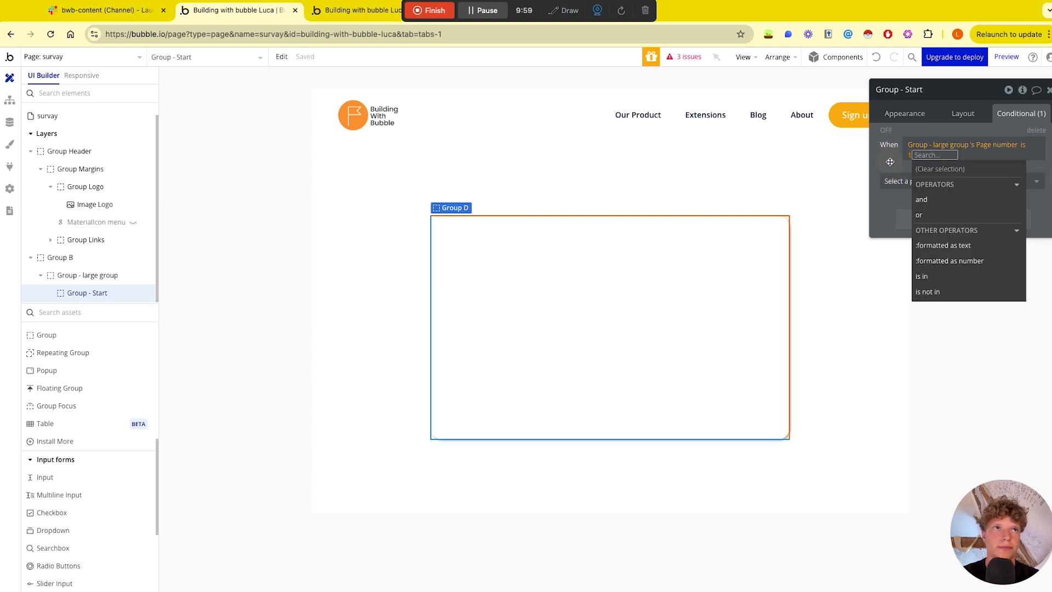
Step: Make Group - Start visible when its page number condition is true
{"action": "left_click", "coordinate": [915, 173]}
{"action": "left_click", "coordinate": [918, 208]}
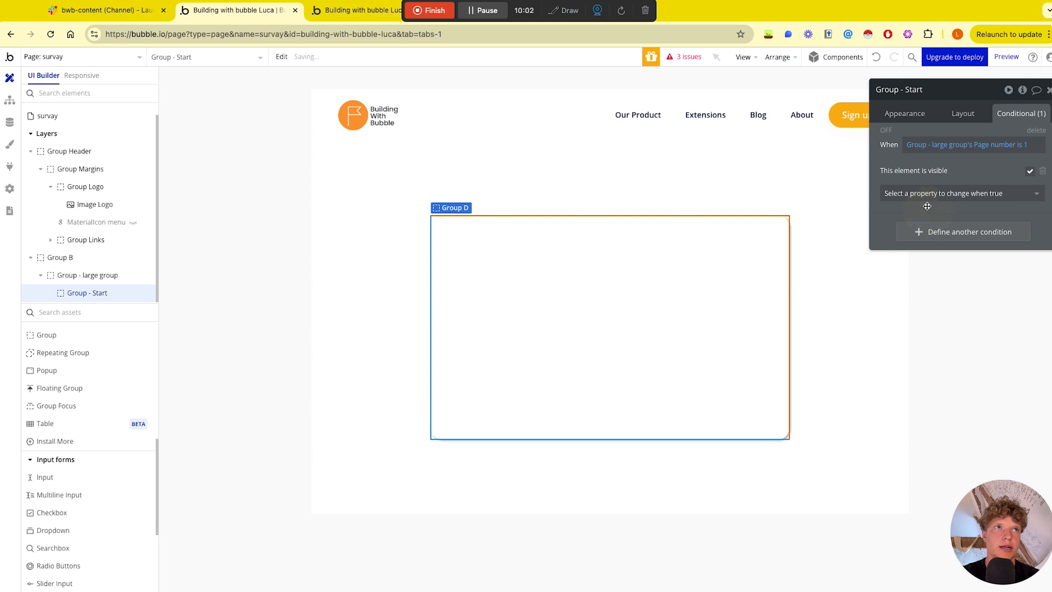
{"action": "left_click", "coordinate": [786, 174]}
{"action": "left_click", "coordinate": [590, 284]}
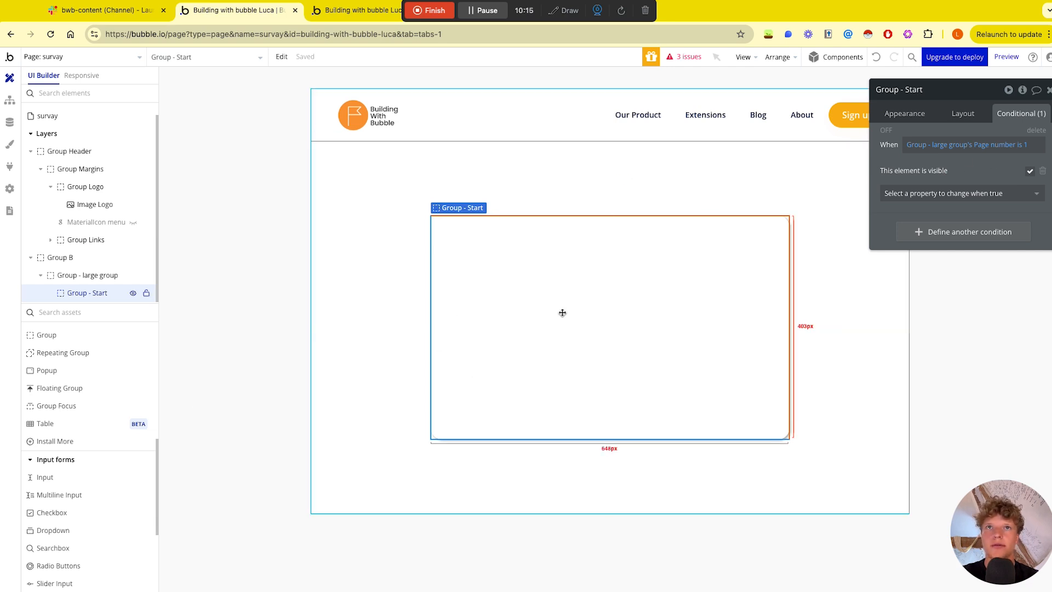
Step: Add a text element inside Group - Start and centre it horizontally
{"action": "scroll", "coordinate": [90, 395], "scroll_direction": "down", "scroll_amount": 3}
{"action": "scroll", "coordinate": [88, 432], "scroll_direction": "down", "scroll_amount": 2}
{"action": "scroll", "coordinate": [82, 462], "scroll_direction": "up", "scroll_amount": 10}
{"action": "scroll", "coordinate": [71, 523], "scroll_direction": "up", "scroll_amount": 4}
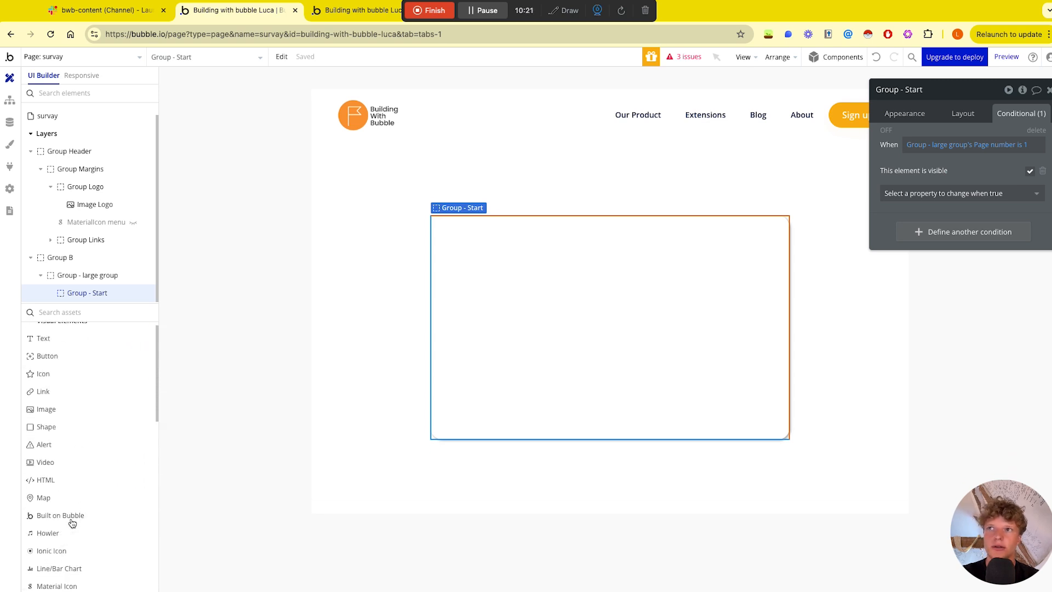
{"action": "left_click_drag", "start_coordinate": [45, 349], "coordinate": [594, 303]}
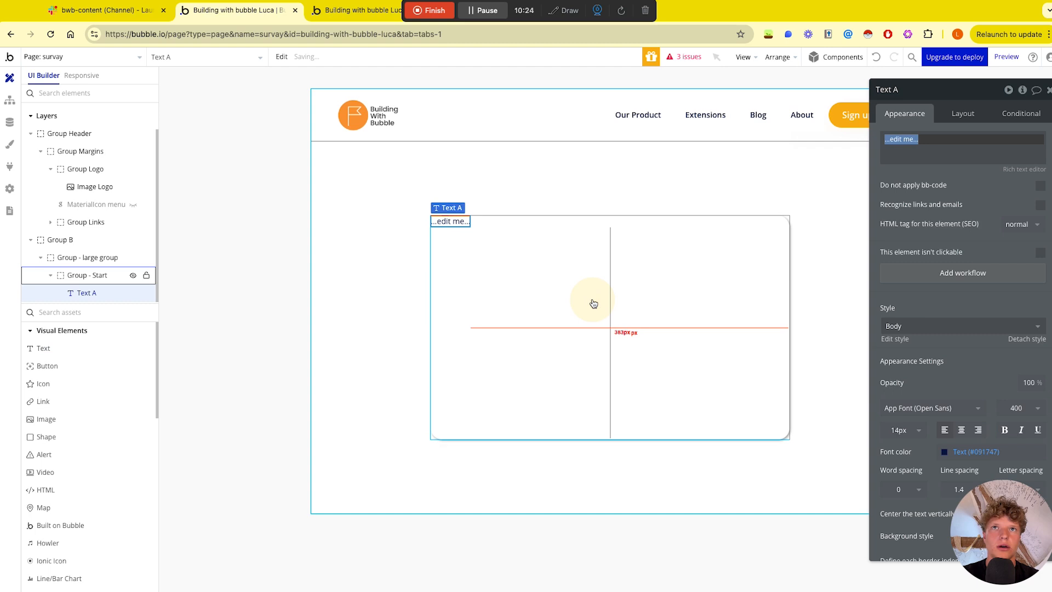
{"action": "left_click", "coordinate": [964, 114]}
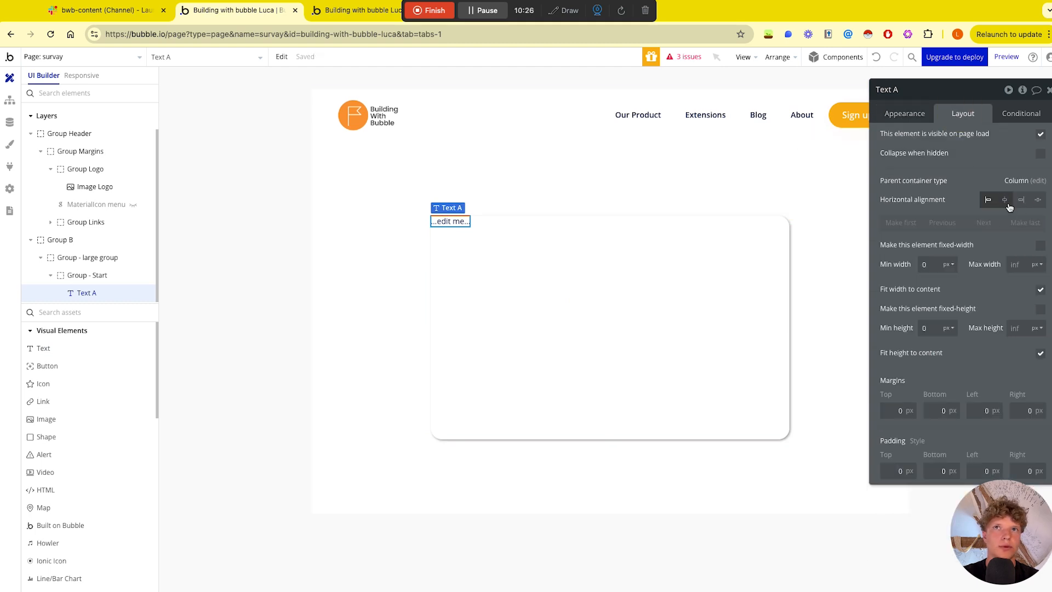
{"action": "left_click", "coordinate": [1005, 200]}
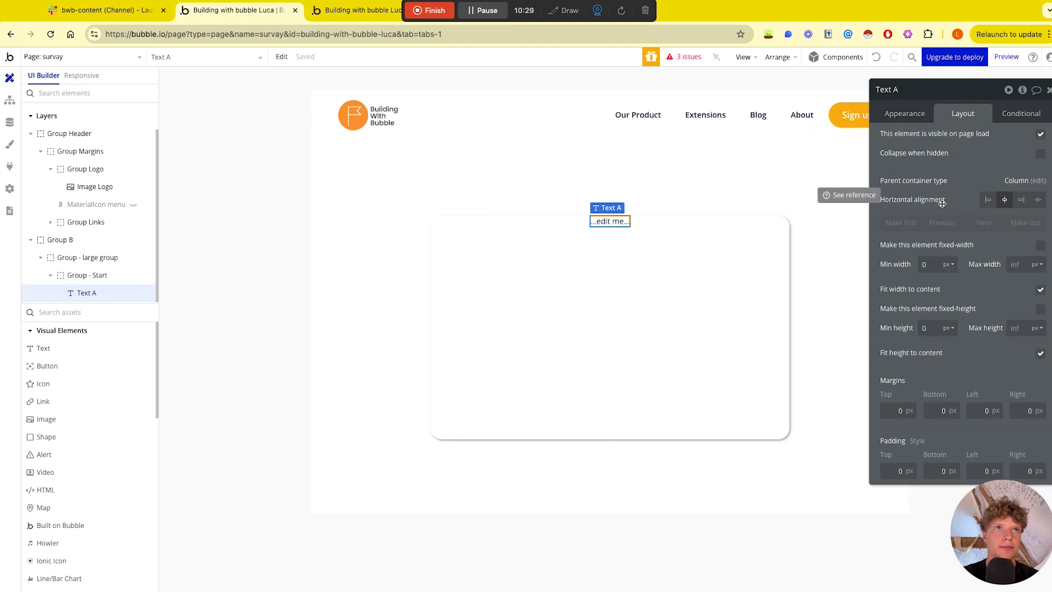
Step: Replace the new text element's placeholder content with "Start Survay"
{"action": "left_click", "coordinate": [920, 114]}
{"action": "left_click", "coordinate": [923, 144]}
{"action": "key", "text": "BackSpace"}
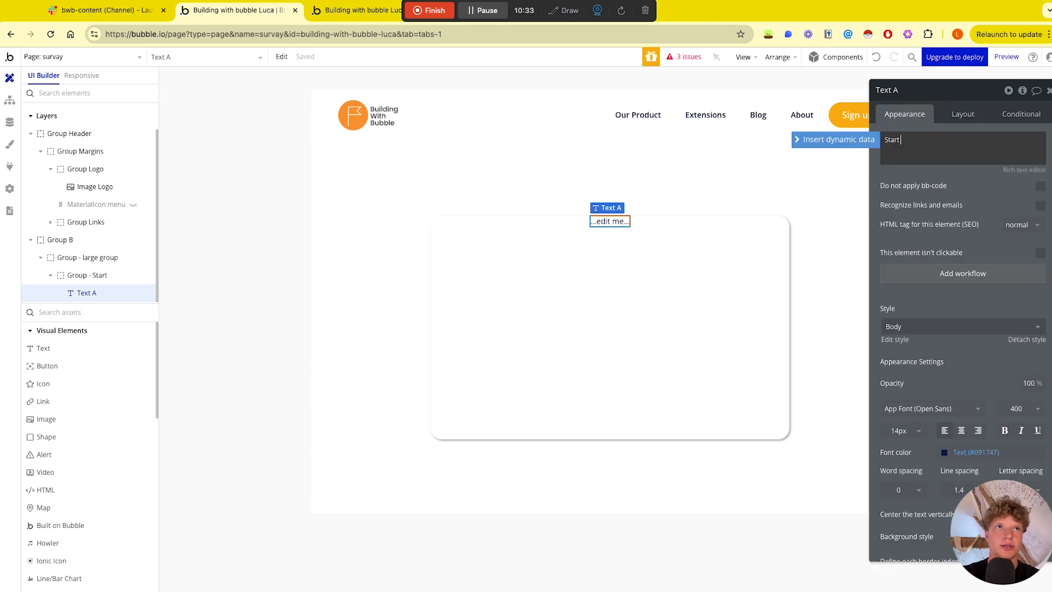
{"action": "type", "text": "Start Survay"}
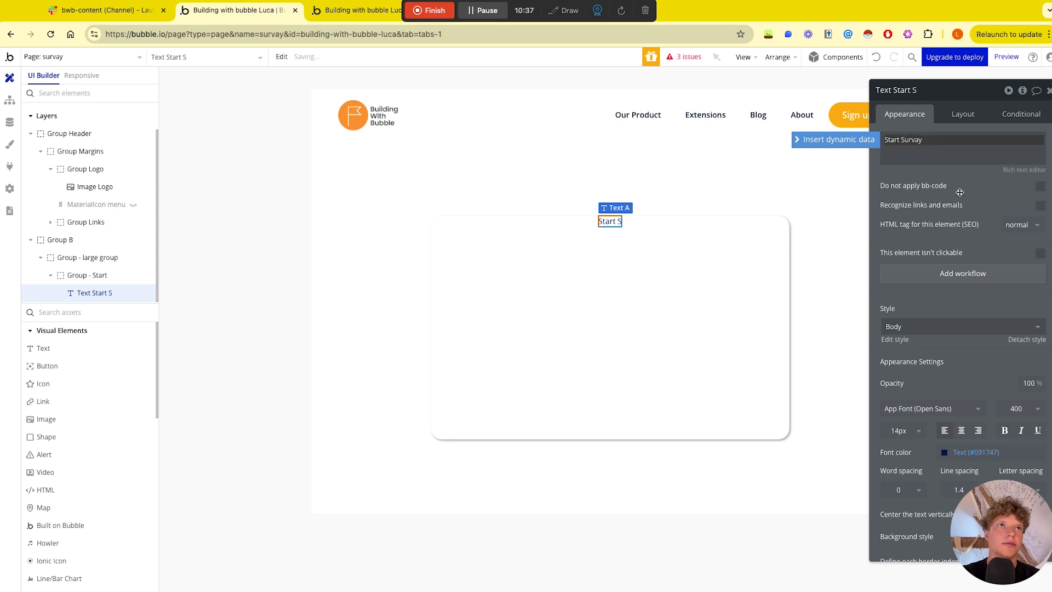
Step: Set the "Start Survay" text to a 19px font size and make it bold
{"action": "left_click", "coordinate": [918, 431]}
{"action": "key", "text": "BackSpace"}
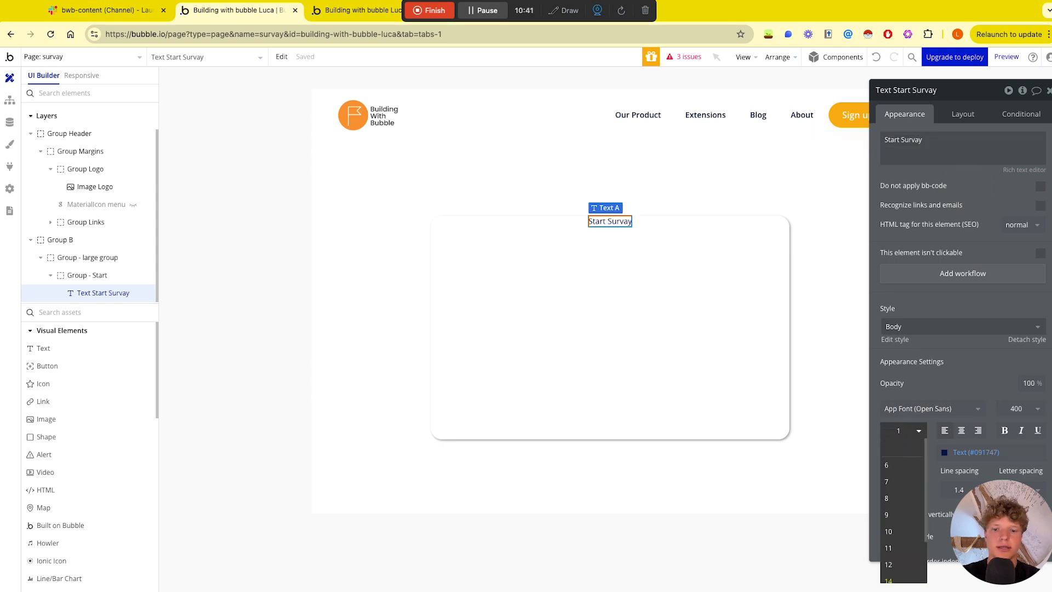
{"action": "type", "text": "9"}
{"action": "key", "text": "Return"}
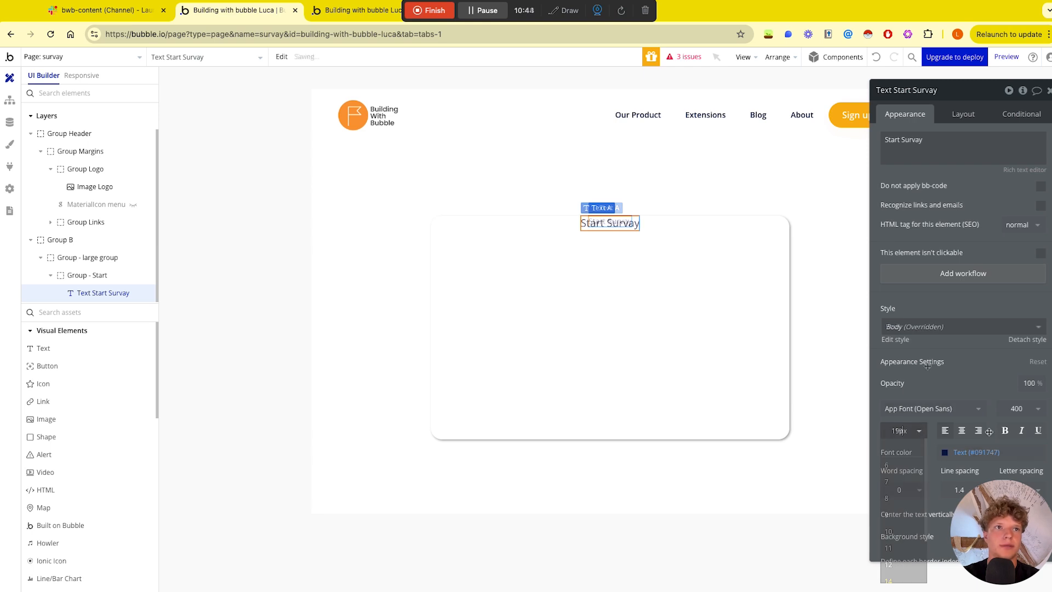
{"action": "left_click", "coordinate": [1002, 430]}
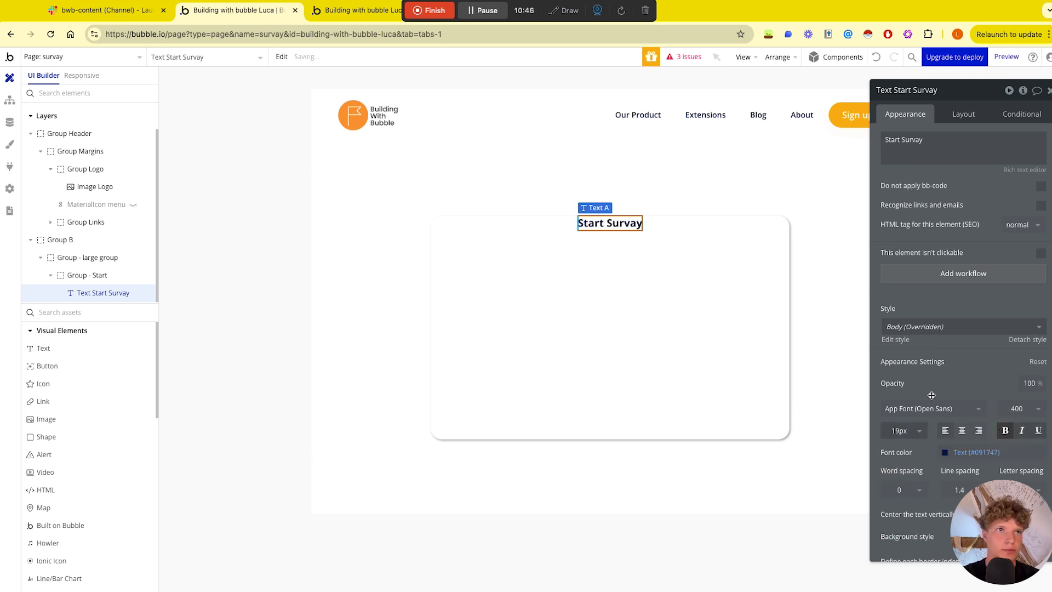
Step: Centre Group - Start horizontally in its parent and set its container alignment to vertically centred
{"action": "left_click", "coordinate": [622, 310]}
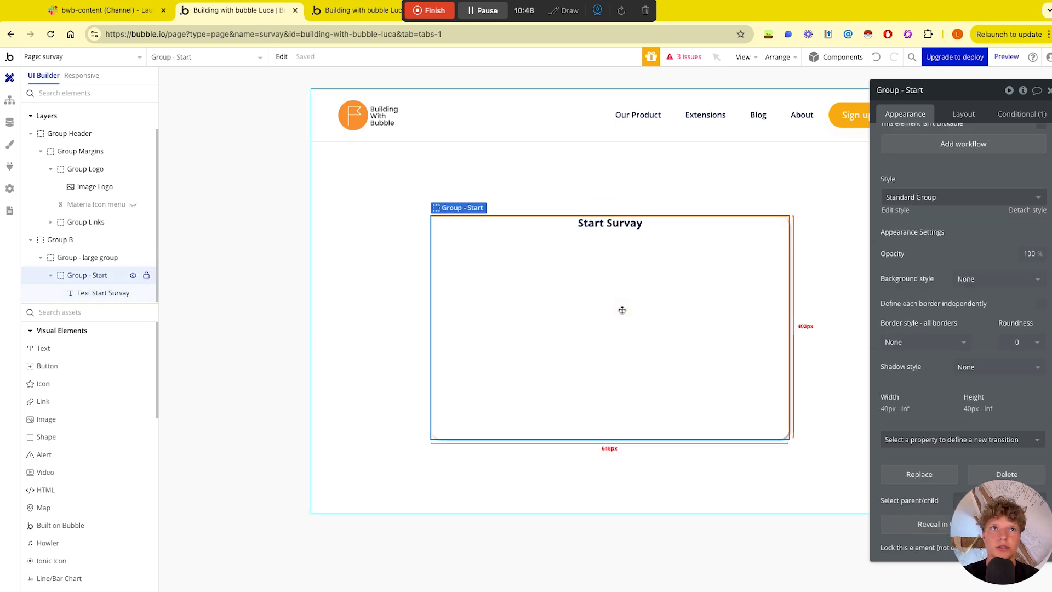
{"action": "left_click", "coordinate": [963, 114]}
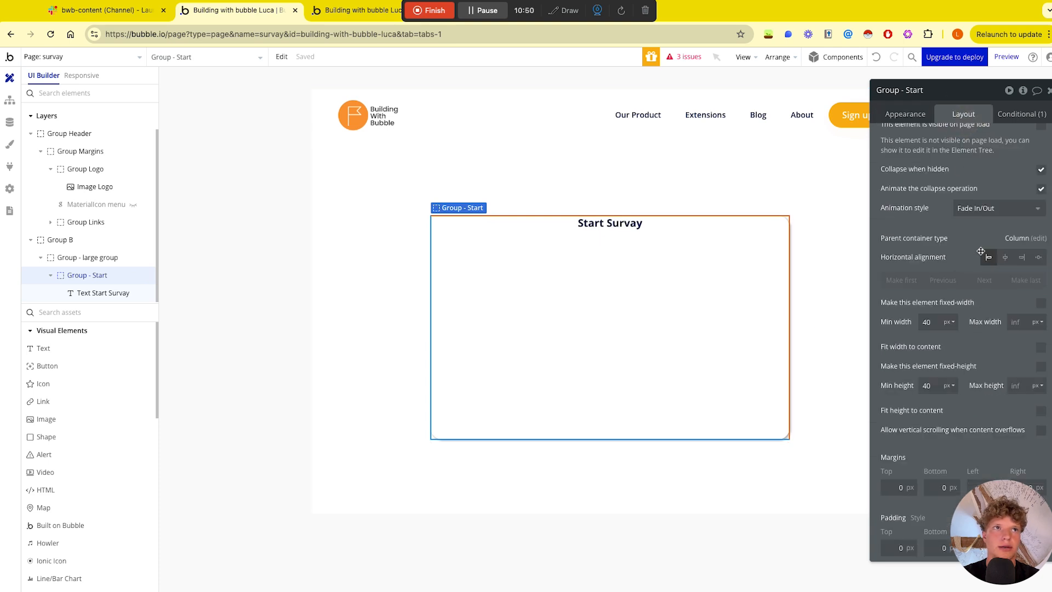
{"action": "left_click", "coordinate": [1004, 257]}
{"action": "scroll", "coordinate": [970, 236], "scroll_direction": "up", "scroll_amount": 2}
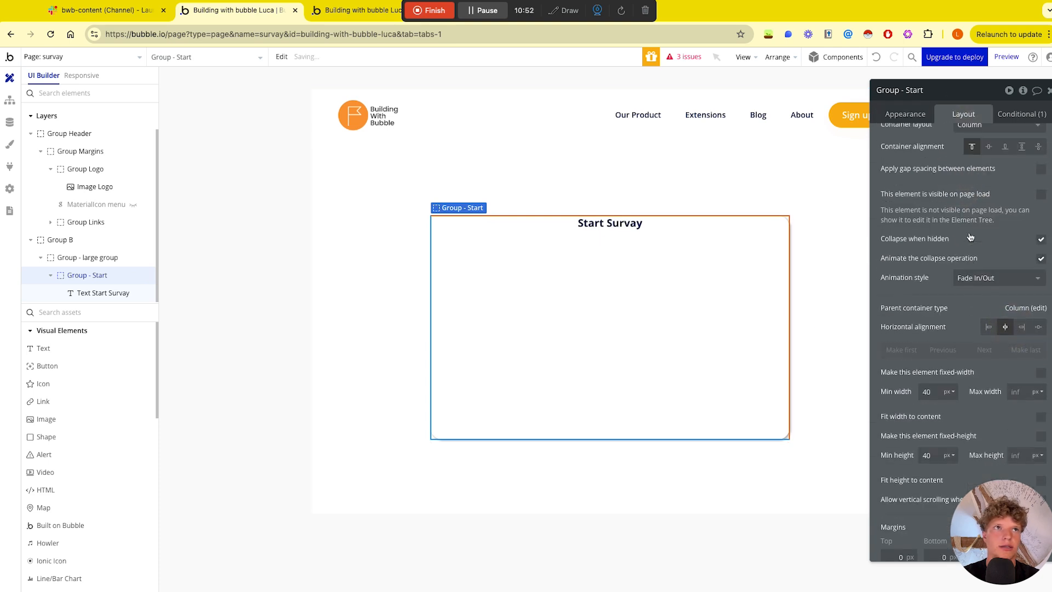
{"action": "left_click", "coordinate": [989, 163]}
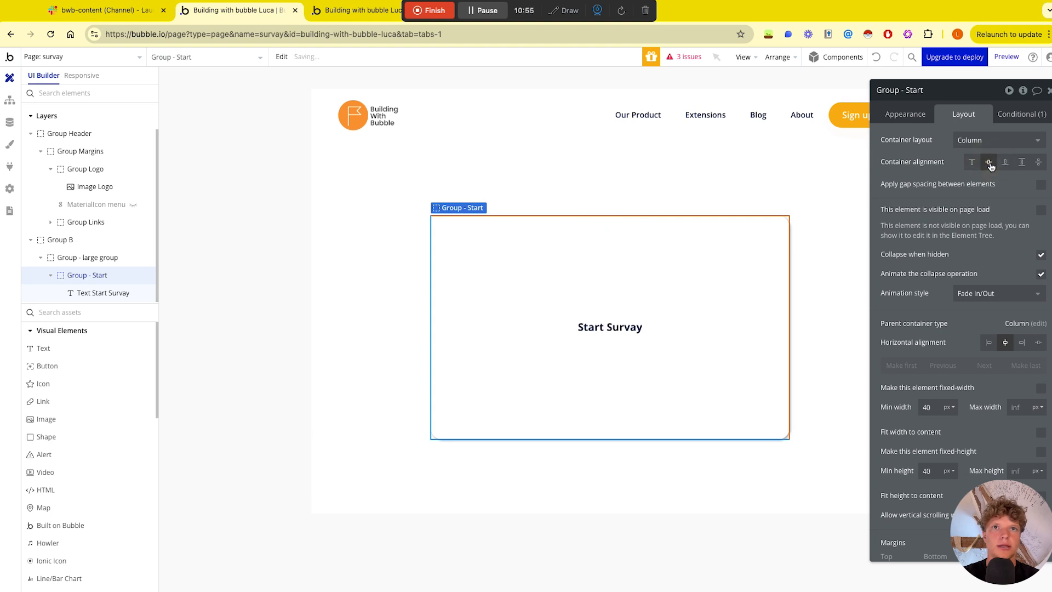
{"action": "left_click", "coordinate": [1048, 93]}
Step: Add a button below the "Start Survay" text in Group - Start and centre it horizontally
{"action": "scroll", "coordinate": [99, 360], "scroll_direction": "down", "scroll_amount": 3}
{"action": "scroll", "coordinate": [99, 360], "scroll_direction": "up", "scroll_amount": 3}
{"action": "left_click_drag", "start_coordinate": [60, 366], "coordinate": [597, 365]}
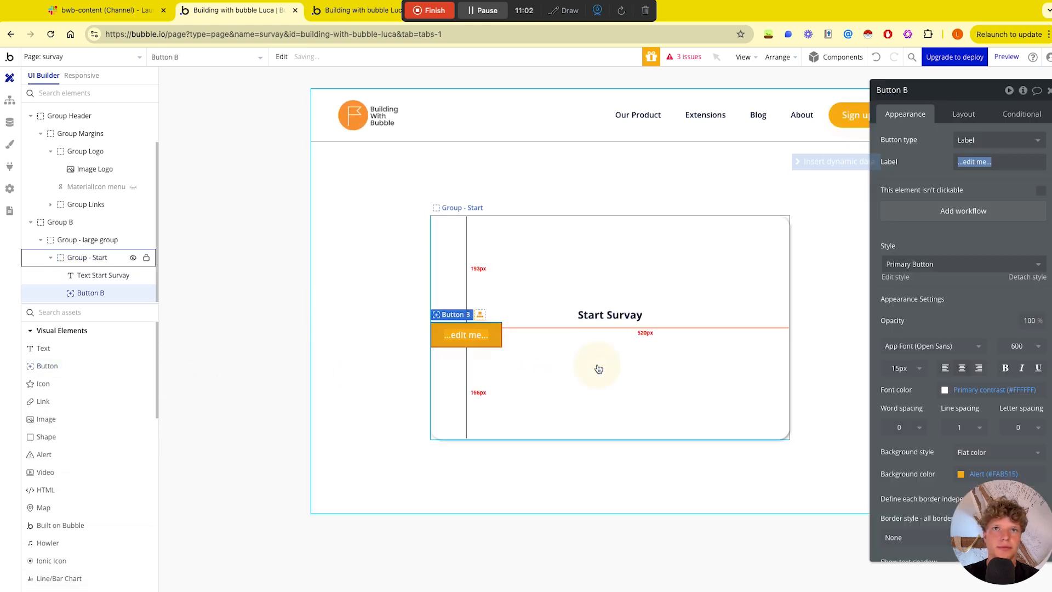
{"action": "left_click", "coordinate": [961, 115]}
{"action": "left_click", "coordinate": [1005, 200]}
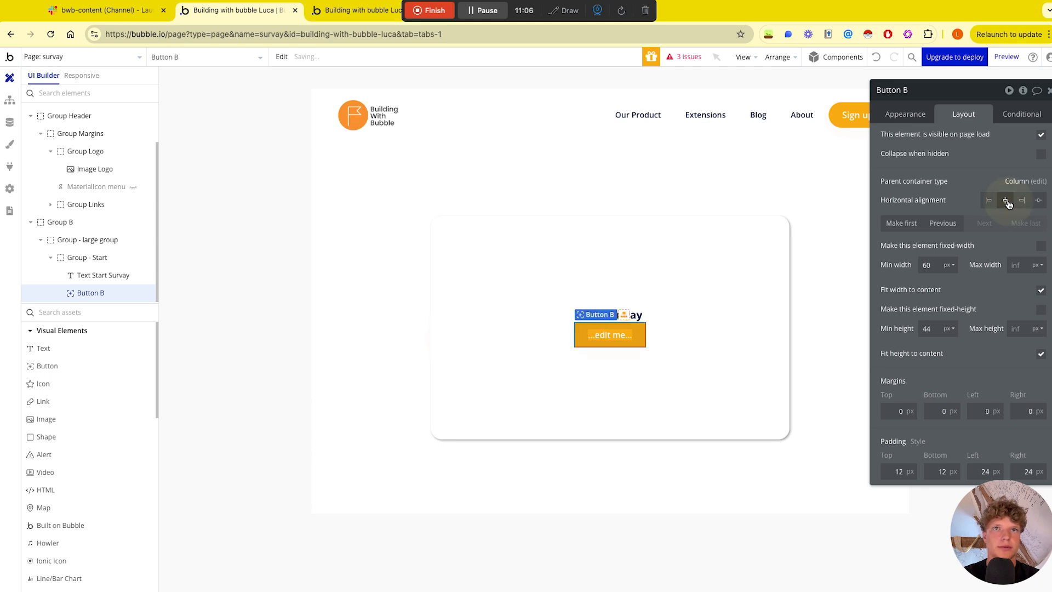
Step: Give the new button a top margin of 10 px
{"action": "left_click", "coordinate": [894, 410]}
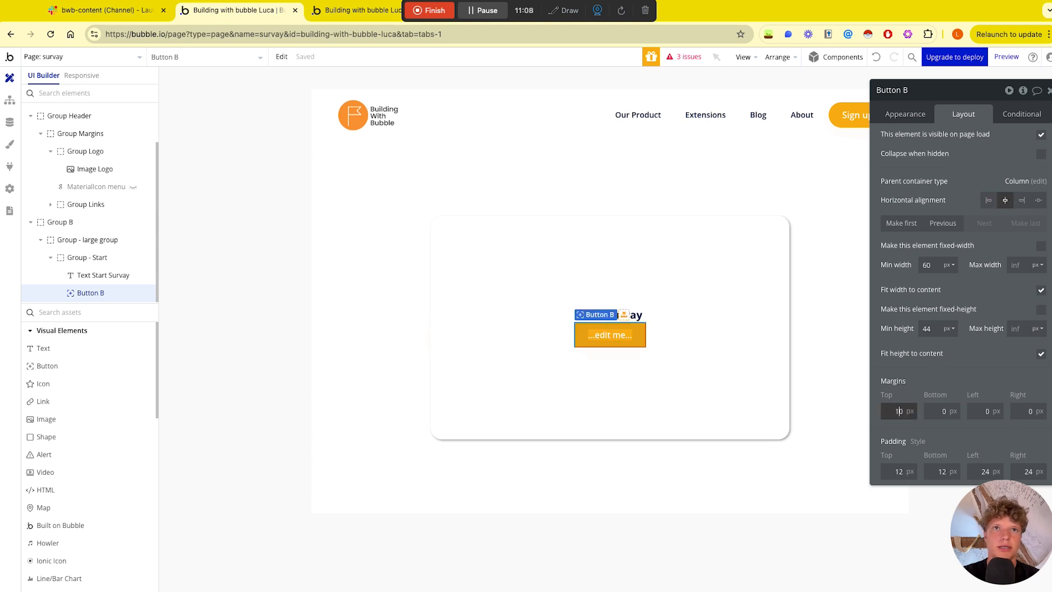
{"action": "type", "text": "1"}
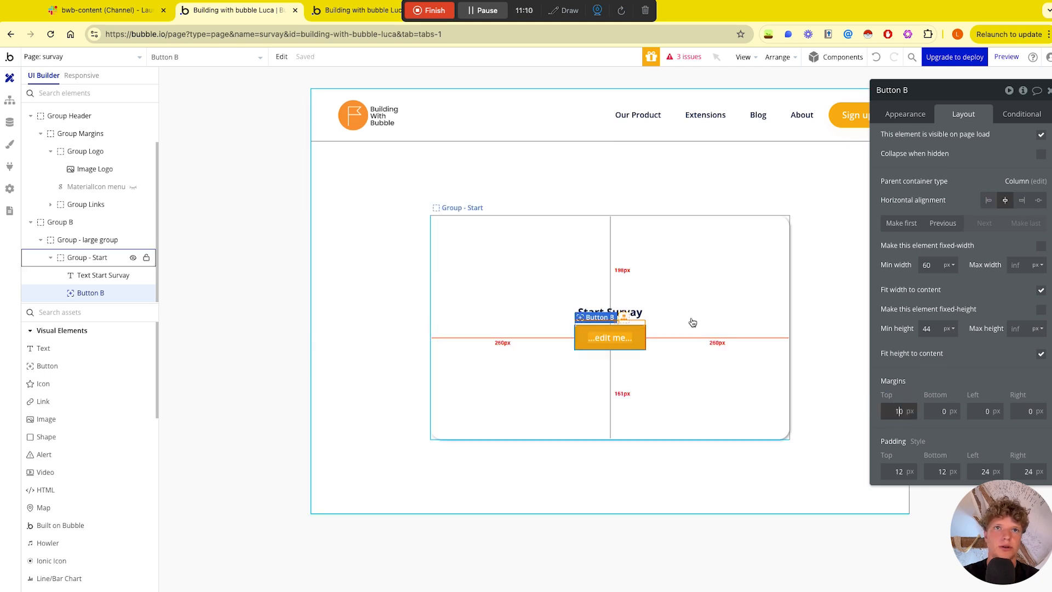
{"action": "left_click", "coordinate": [692, 318]}
{"action": "left_click", "coordinate": [613, 337]}
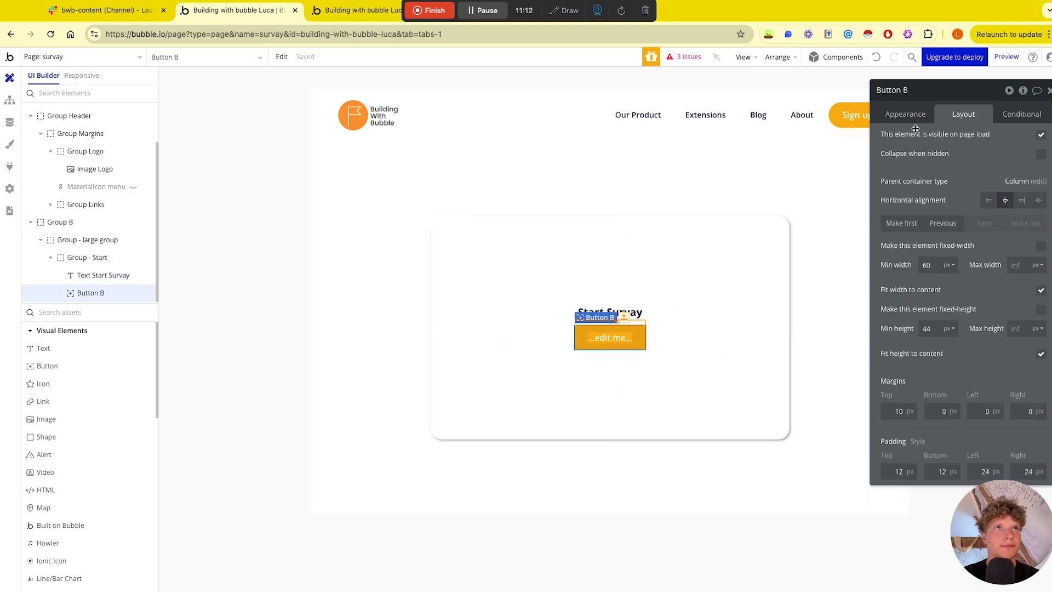
Step: Label the new button below the "Start Survay" text "Start"
{"action": "left_click", "coordinate": [905, 114]}
{"action": "left_click", "coordinate": [975, 162]}
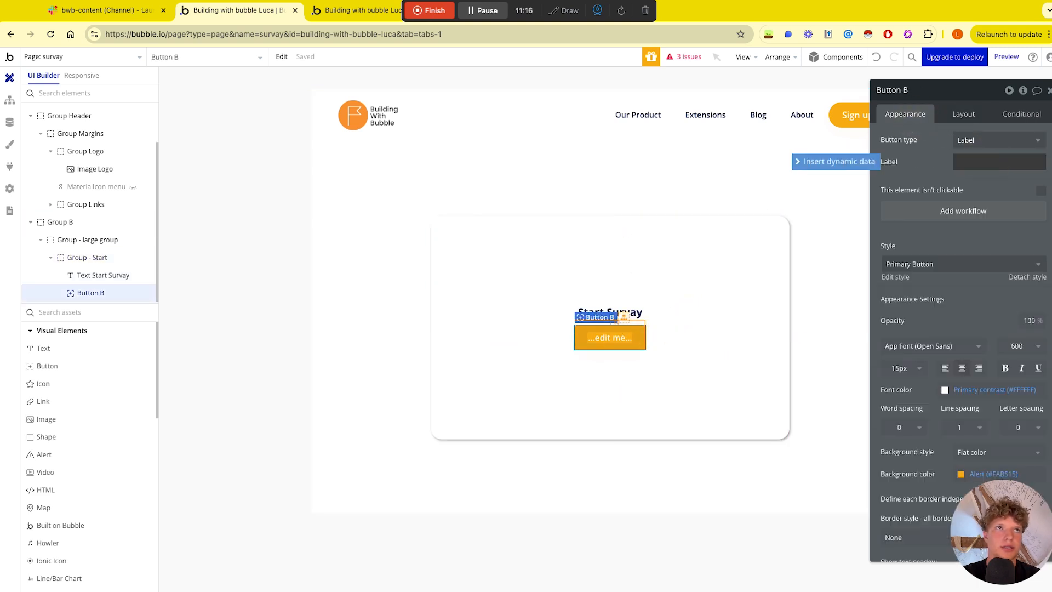
{"action": "type", "text": "Start"}
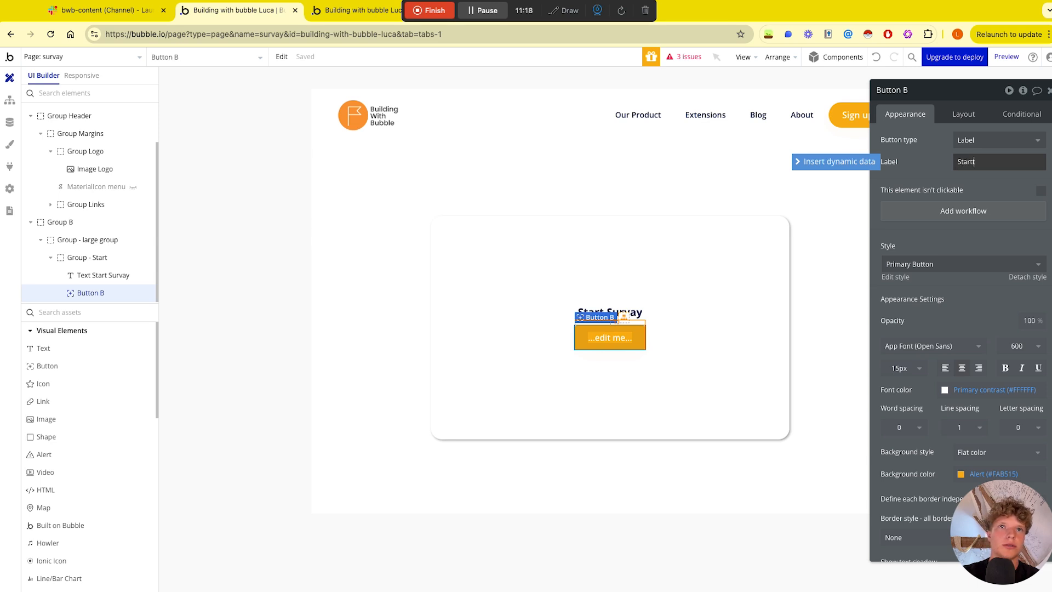
{"action": "left_click", "coordinate": [935, 171]}
{"action": "left_click", "coordinate": [447, 258]}
{"action": "left_click", "coordinate": [348, 264]}
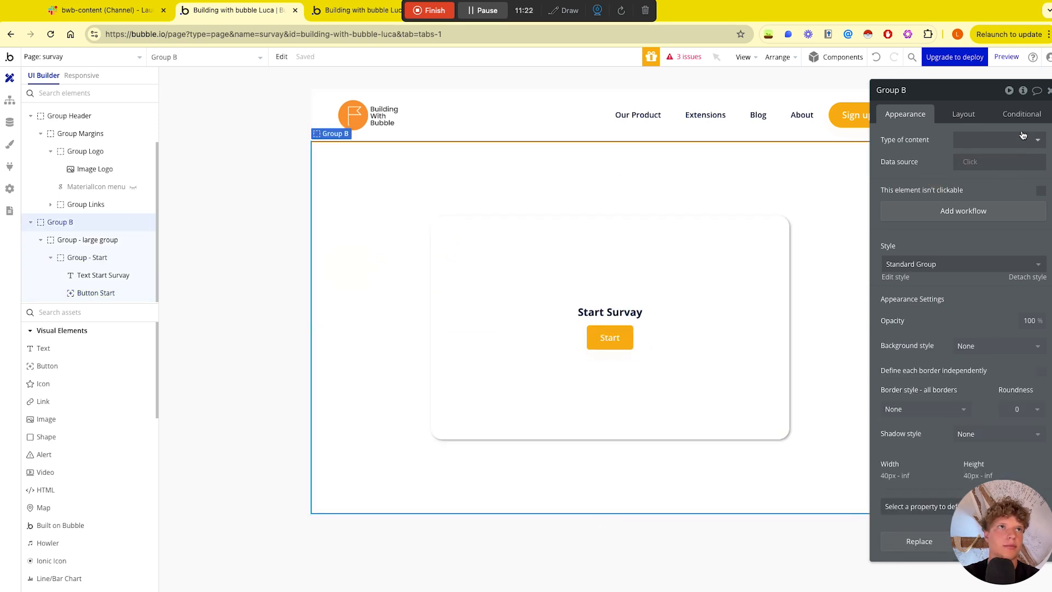
{"action": "left_click", "coordinate": [1048, 91]}
Step: Switch to the Chat GPT feedback surveys notes and mark the Start Screen to-do as done
{"action": "key", "text": "ctrl+Right"}
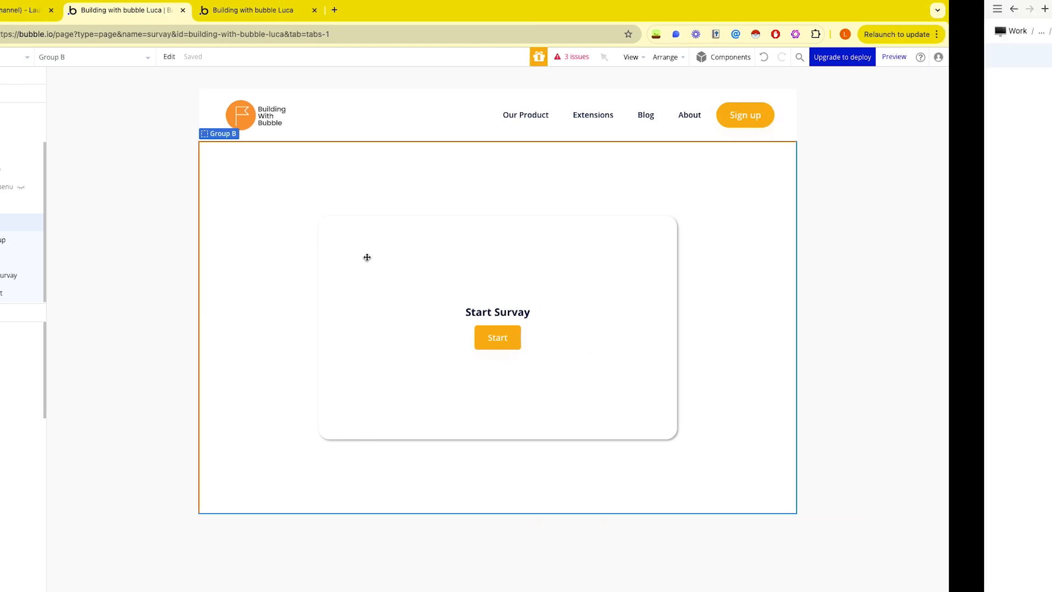
{"action": "scroll", "coordinate": [352, 401], "scroll_direction": "down", "scroll_amount": 1}
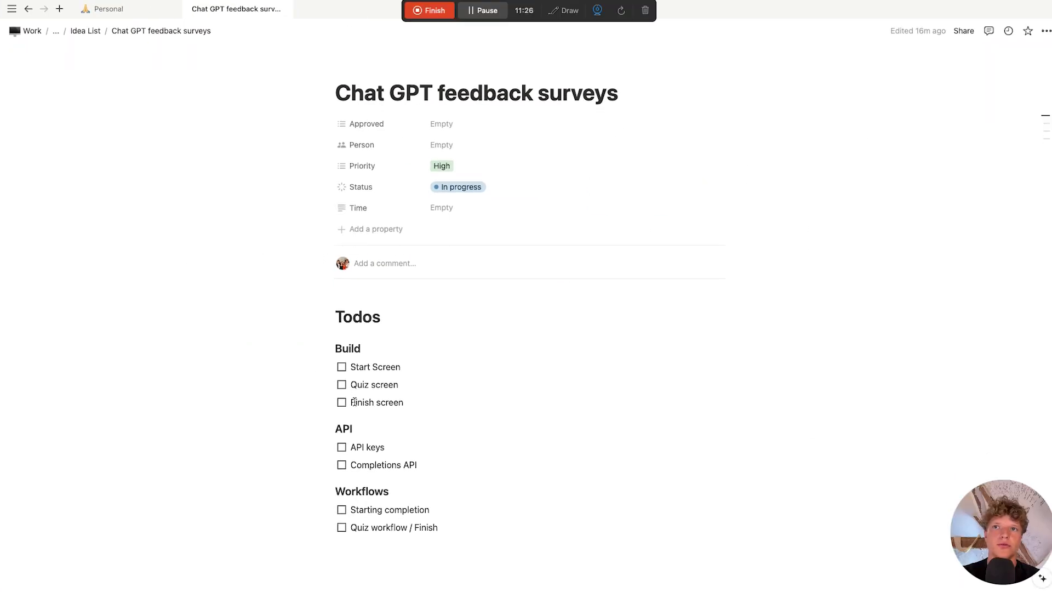
{"action": "left_click", "coordinate": [341, 367]}
{"action": "scroll", "coordinate": [446, 328], "scroll_direction": "up", "scroll_amount": 1}
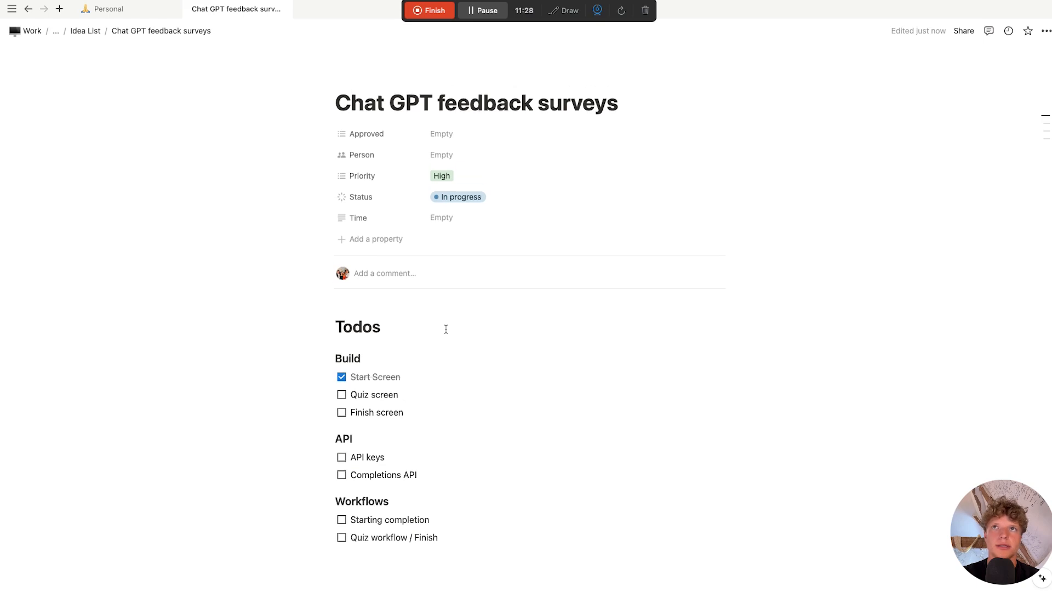
{"action": "scroll", "coordinate": [446, 329], "scroll_direction": "down", "scroll_amount": 3}
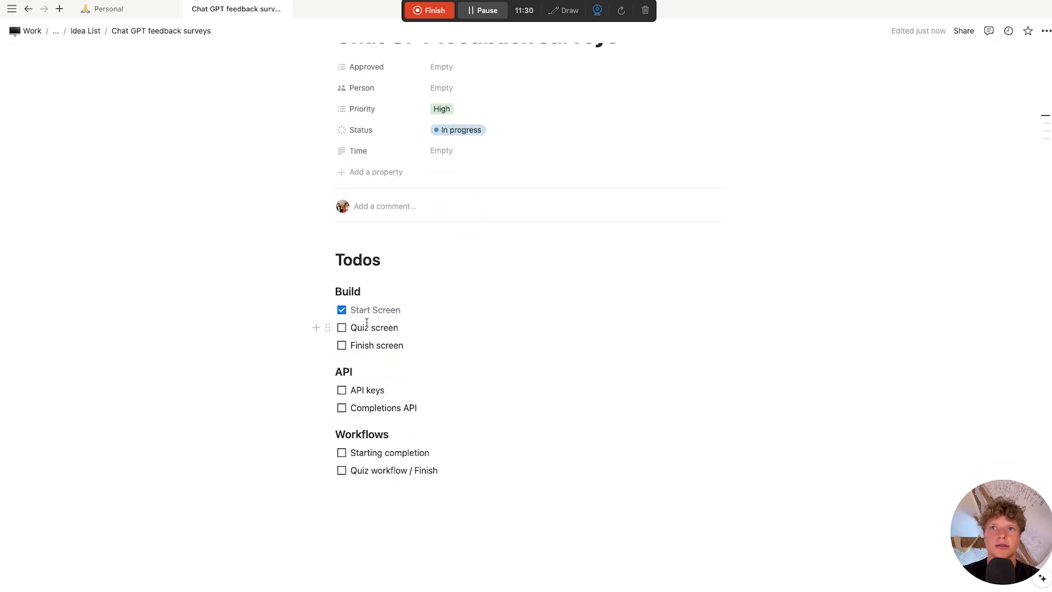
Step: Return to Bubble, duplicate Group - Start inside Group - large group, and hide the original in the editor
{"action": "key", "text": "ctrl+Left"}
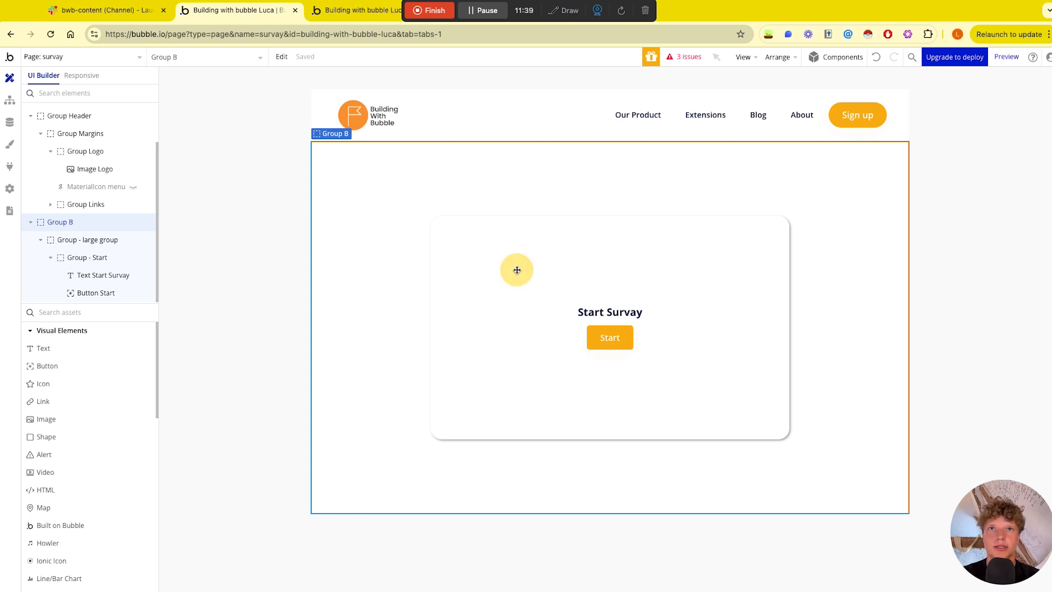
{"action": "double_click", "coordinate": [498, 272]}
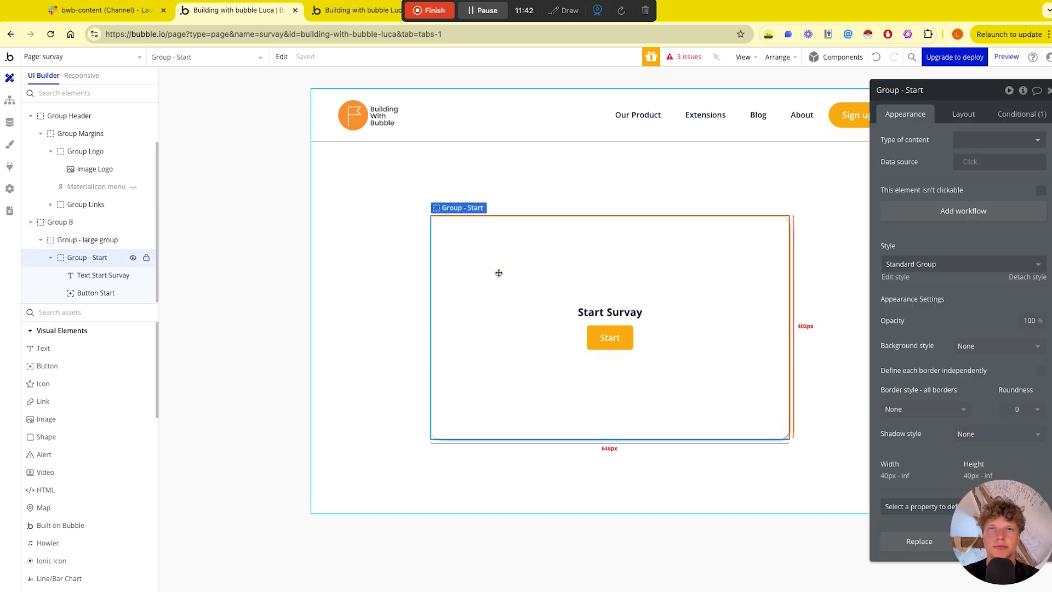
{"action": "right_click", "coordinate": [499, 273]}
{"action": "left_click", "coordinate": [553, 405]}
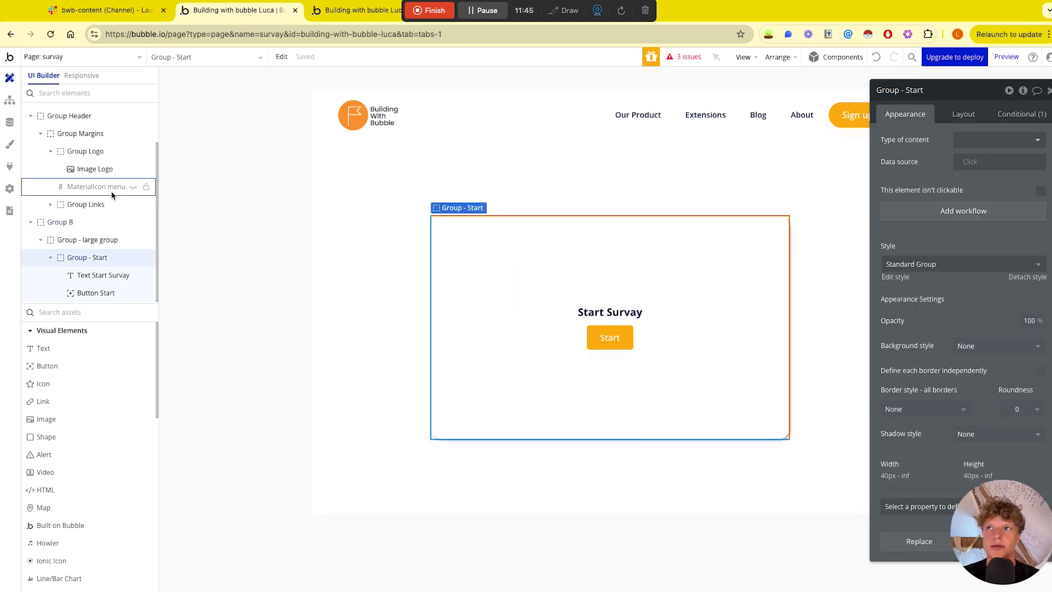
{"action": "left_click", "coordinate": [50, 257]}
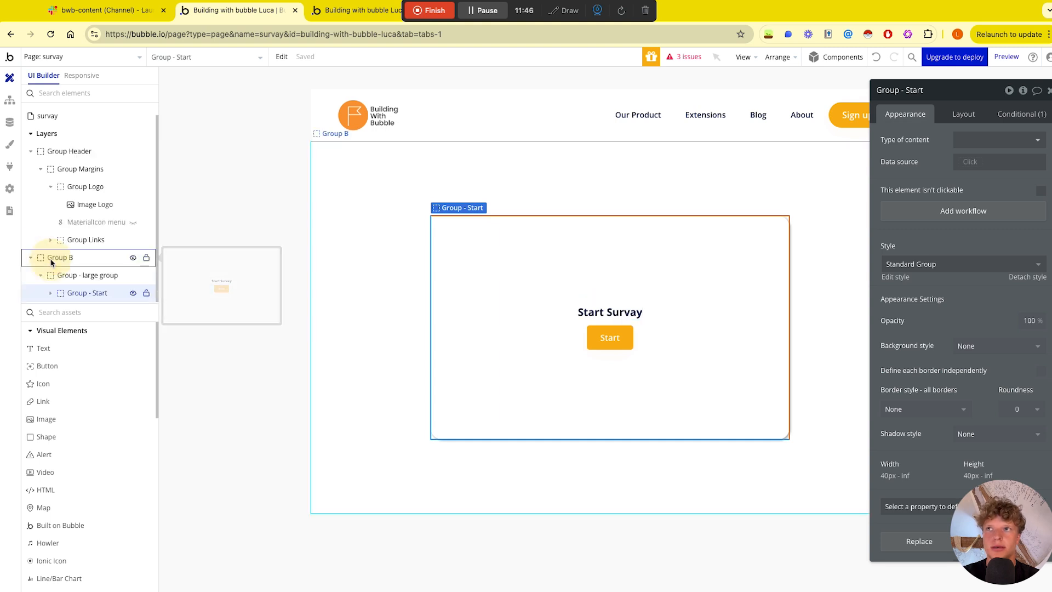
{"action": "left_click", "coordinate": [92, 277]}
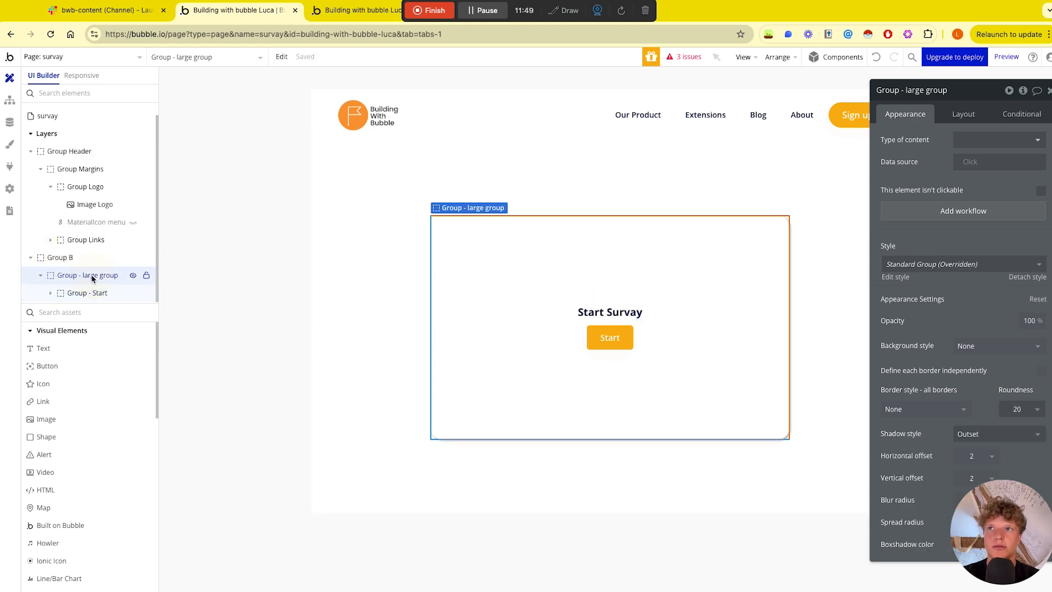
{"action": "right_click", "coordinate": [154, 281]}
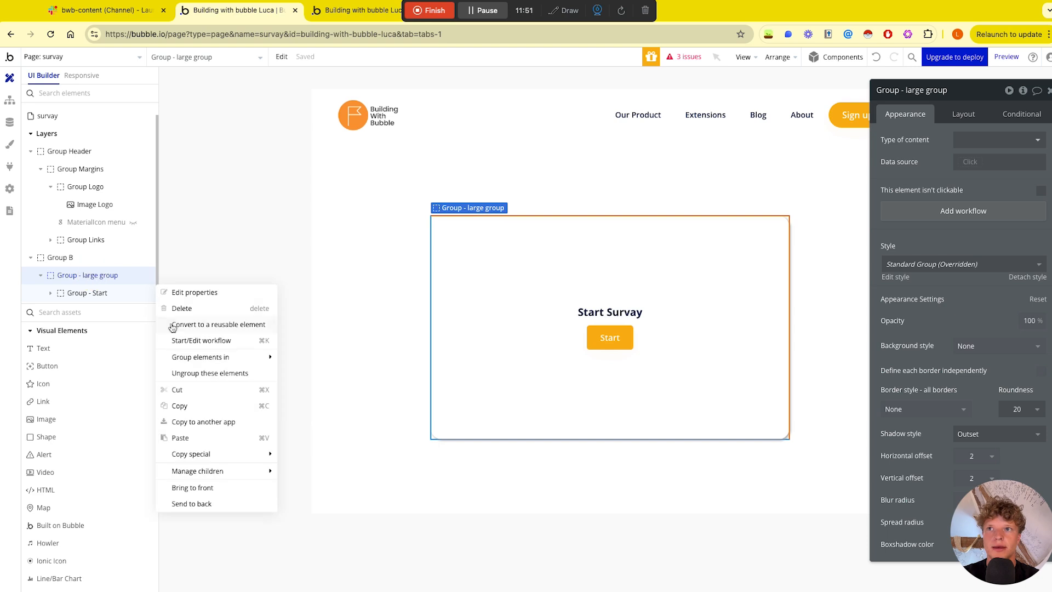
{"action": "left_click", "coordinate": [189, 437]}
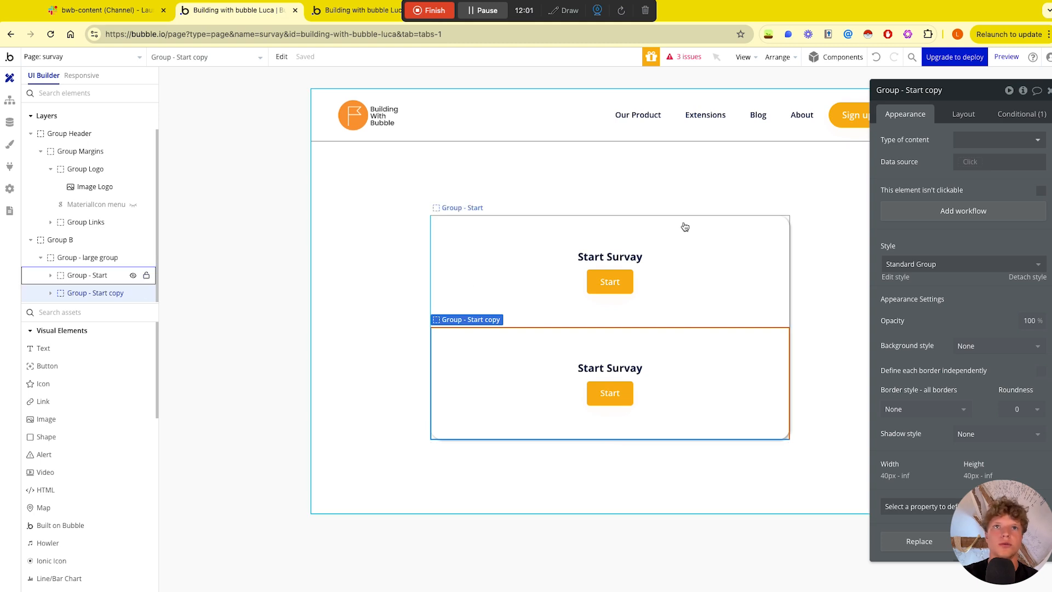
{"action": "left_click", "coordinate": [134, 276]}
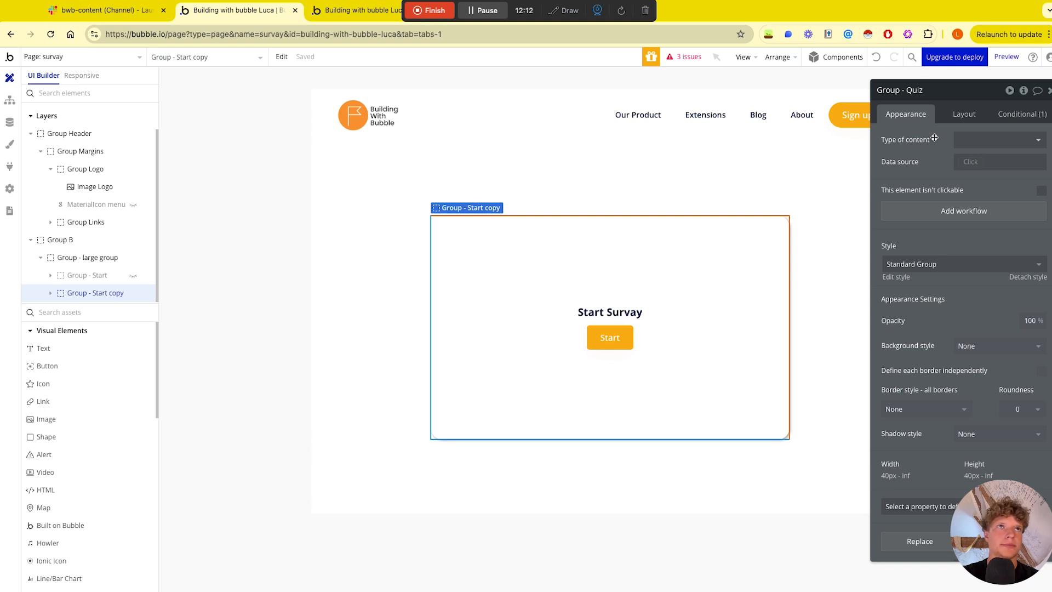
Step: Name the copied group "Group - Quiz" and set its visibility condition to Group - large group's Page number is 2
{"action": "left_click", "coordinate": [1014, 115]}
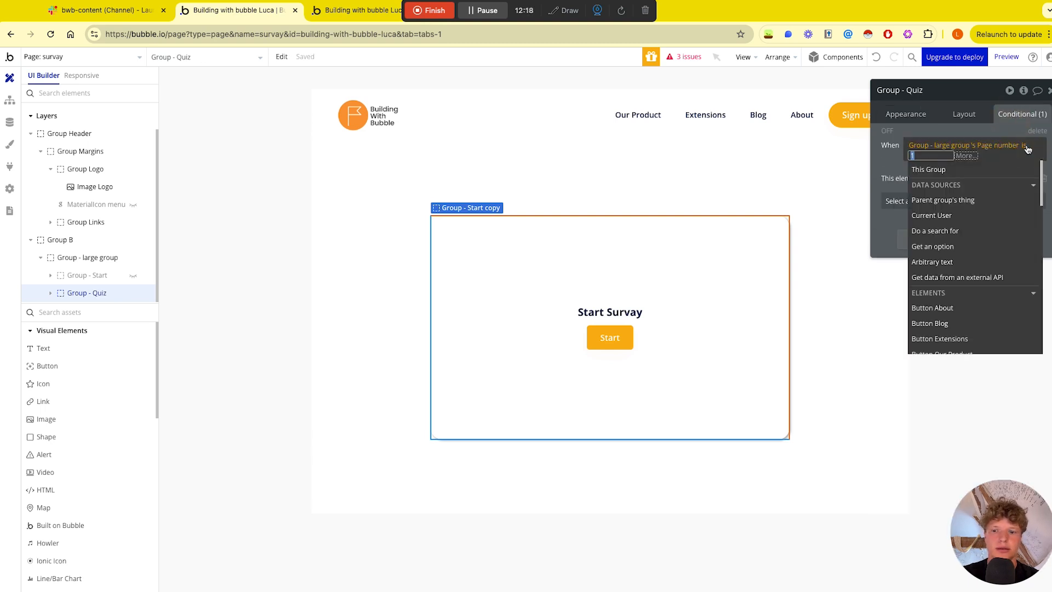
{"action": "type", "text": "2"}
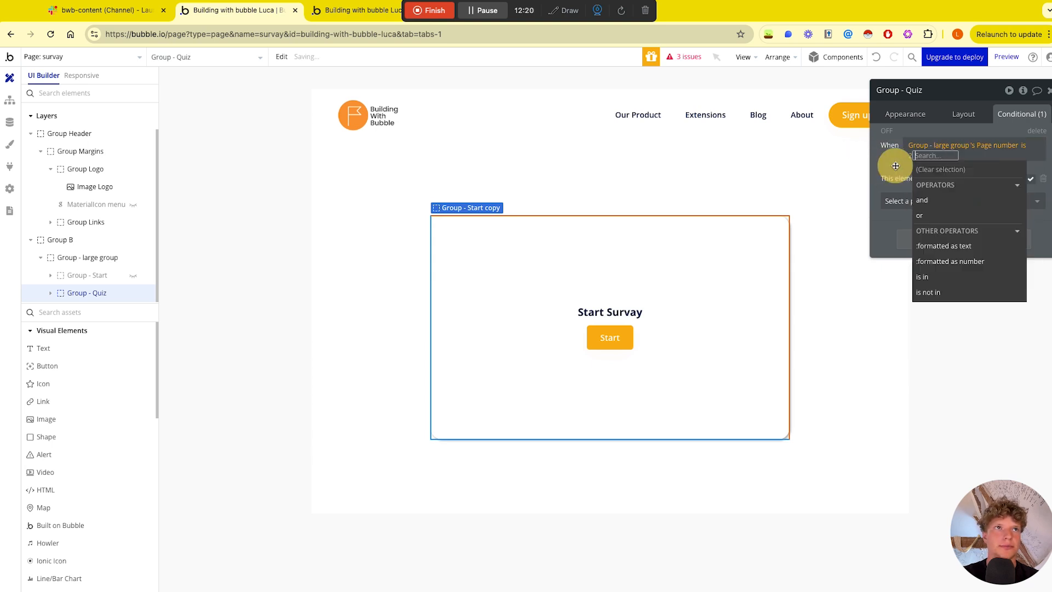
{"action": "left_click", "coordinate": [892, 165]}
{"action": "left_click_drag", "start_coordinate": [966, 171], "coordinate": [954, 198]}
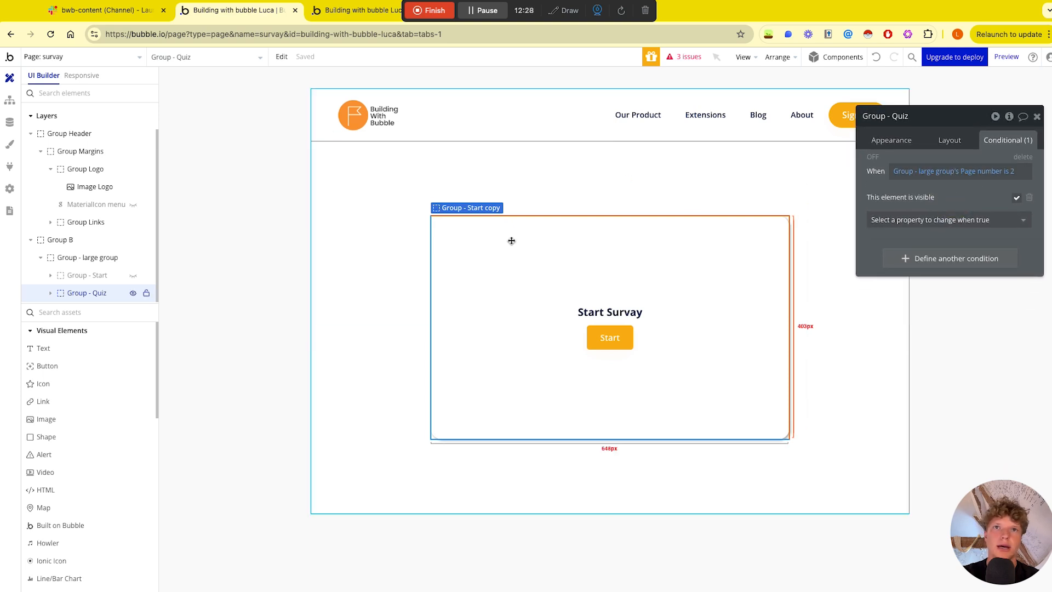
Step: Add a multiline input between the text and button in Group - Quiz, centred horizontally and without a fixed width
{"action": "scroll", "coordinate": [89, 377], "scroll_direction": "down", "scroll_amount": 3}
{"action": "scroll", "coordinate": [90, 377], "scroll_direction": "up", "scroll_amount": 1}
{"action": "scroll", "coordinate": [91, 377], "scroll_direction": "down", "scroll_amount": 6}
{"action": "scroll", "coordinate": [90, 377], "scroll_direction": "up", "scroll_amount": 1}
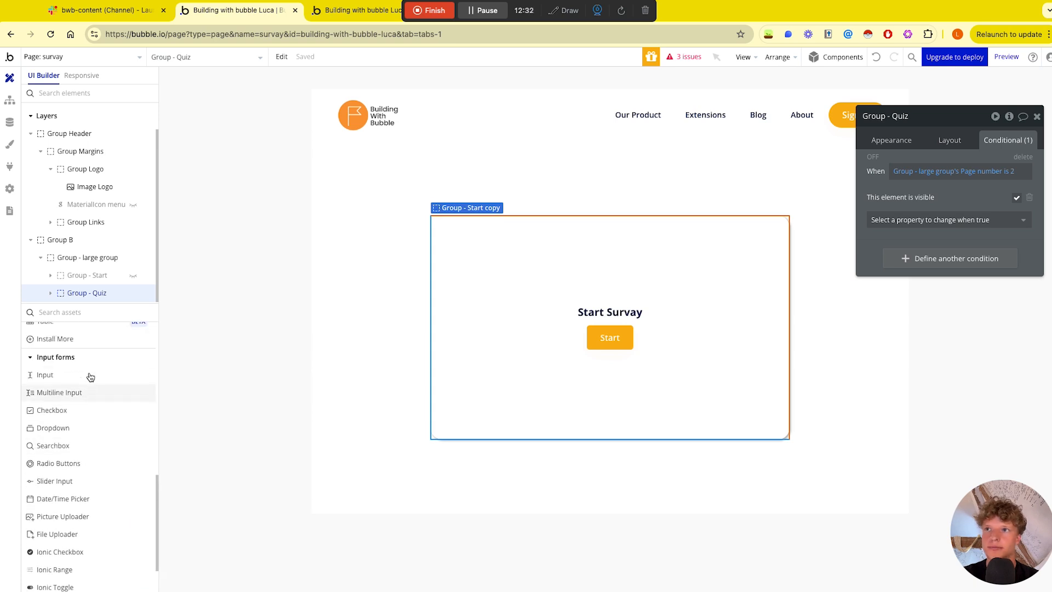
{"action": "left_click_drag", "start_coordinate": [66, 392], "coordinate": [557, 319]}
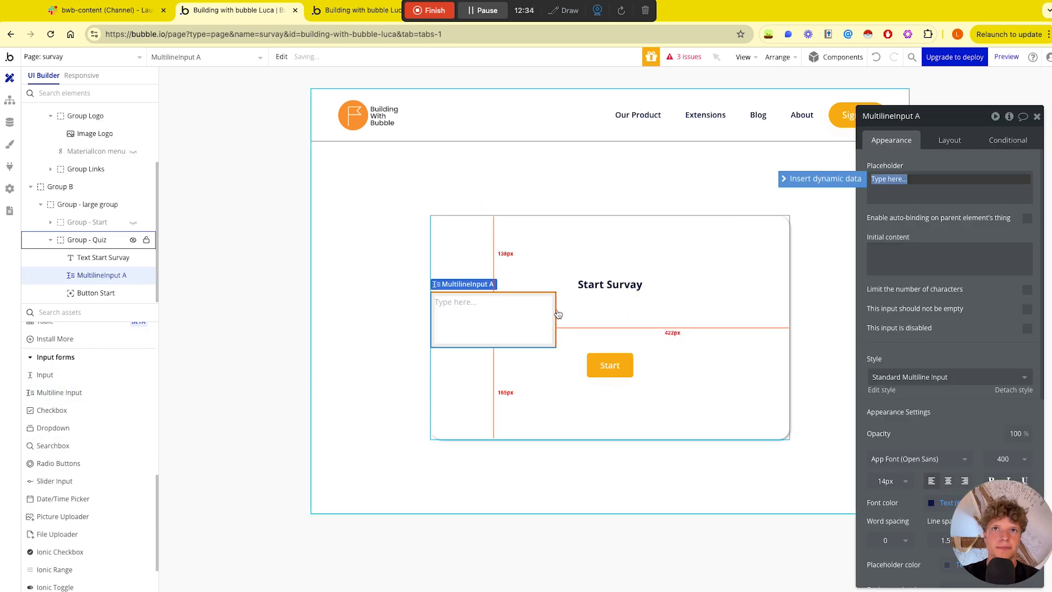
{"action": "left_click", "coordinate": [949, 140]}
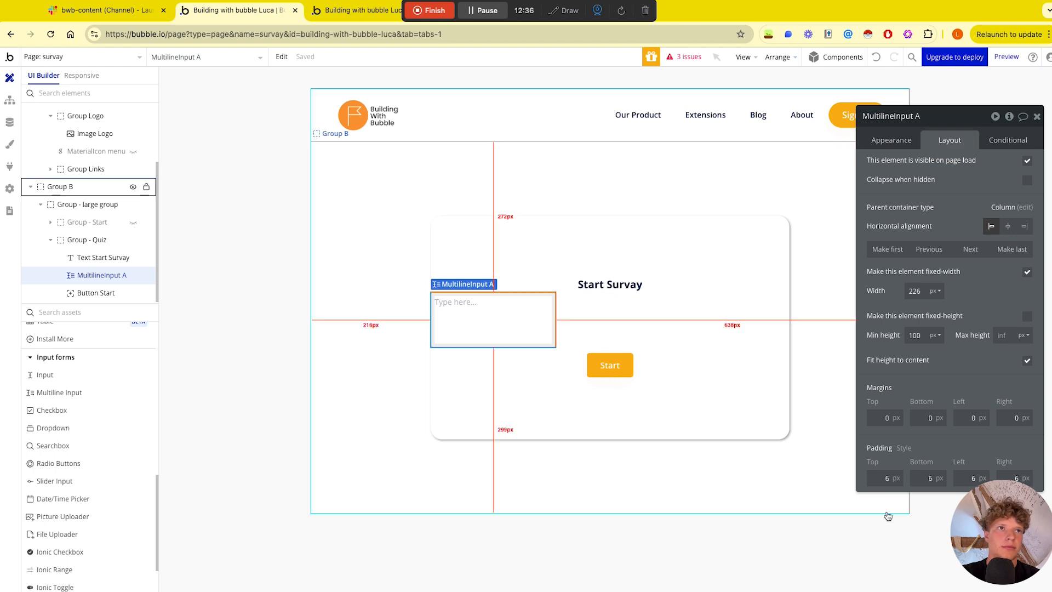
{"action": "left_click", "coordinate": [1006, 226]}
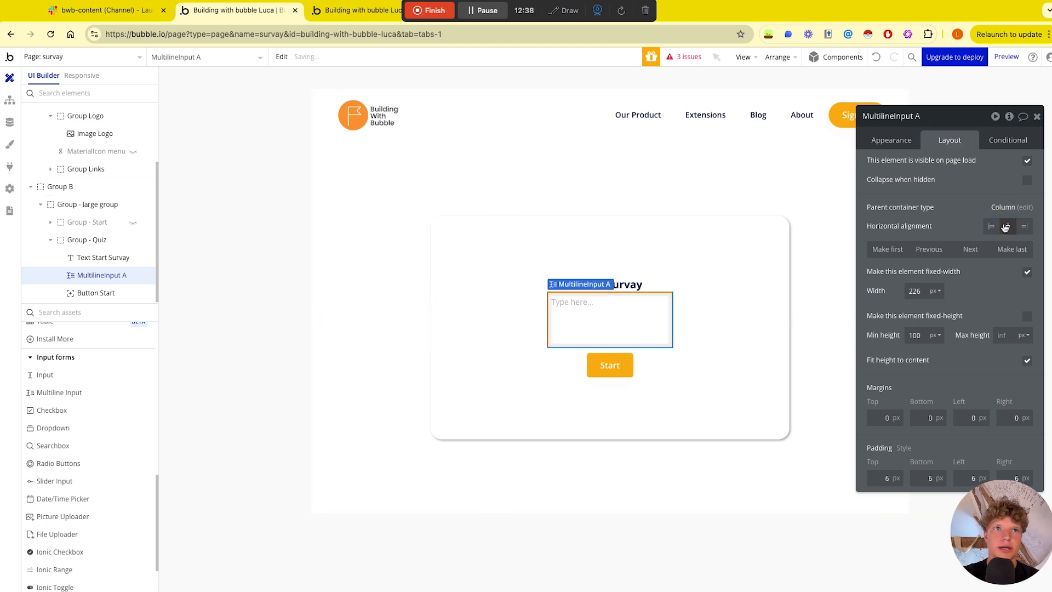
{"action": "left_click", "coordinate": [1026, 271]}
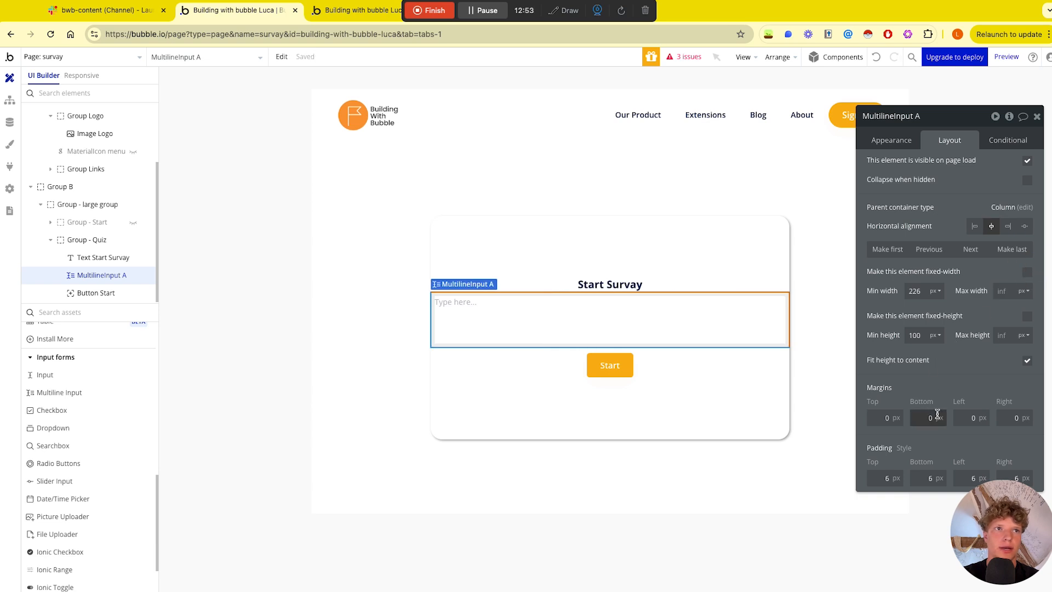
Step: Give the multiline input left, right and top margins of 20 px
{"action": "left_click", "coordinate": [1014, 417]}
{"action": "type", "text": "20"}
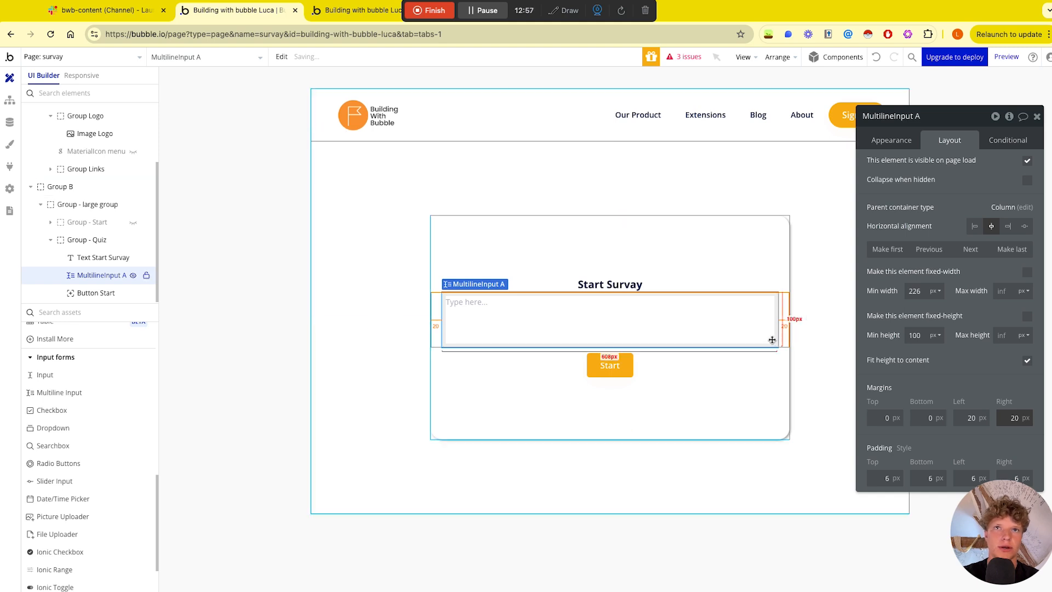
{"action": "left_click", "coordinate": [570, 245]}
{"action": "left_click", "coordinate": [592, 313]}
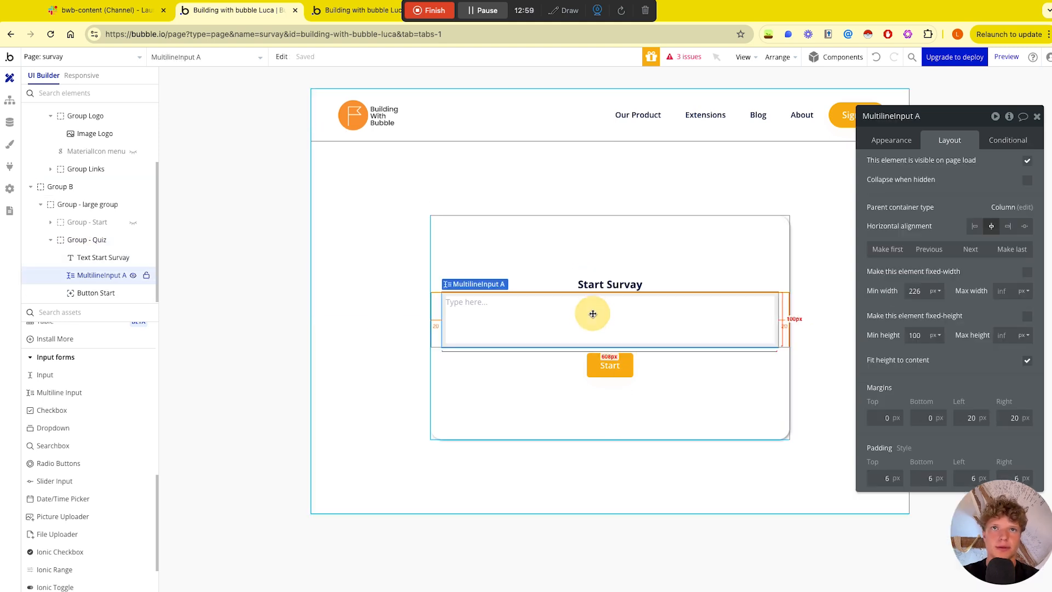
{"action": "left_click", "coordinate": [879, 419]}
{"action": "type", "text": "20"}
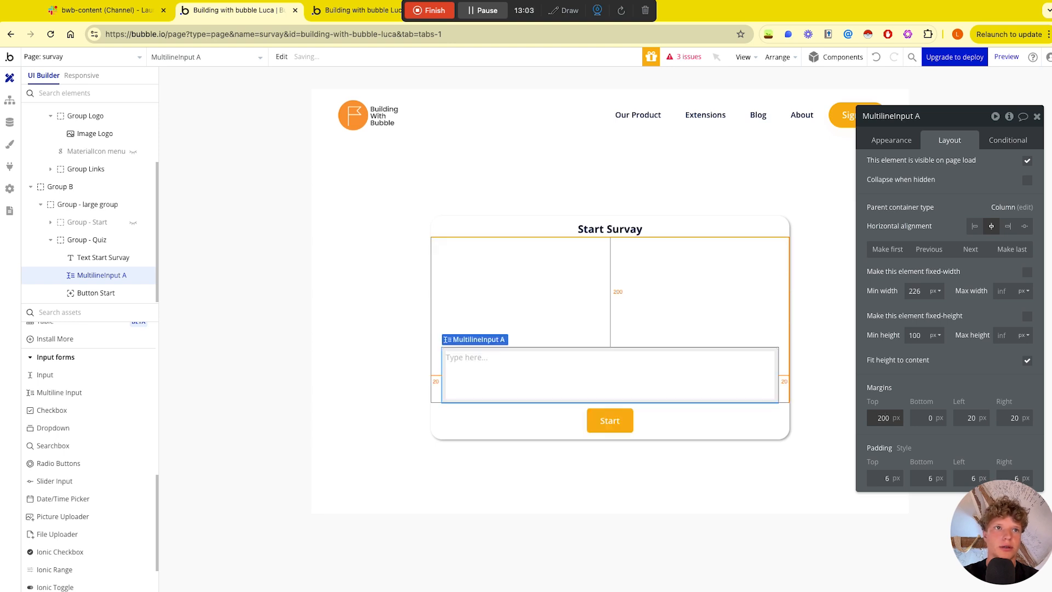
{"action": "left_click", "coordinate": [424, 280]}
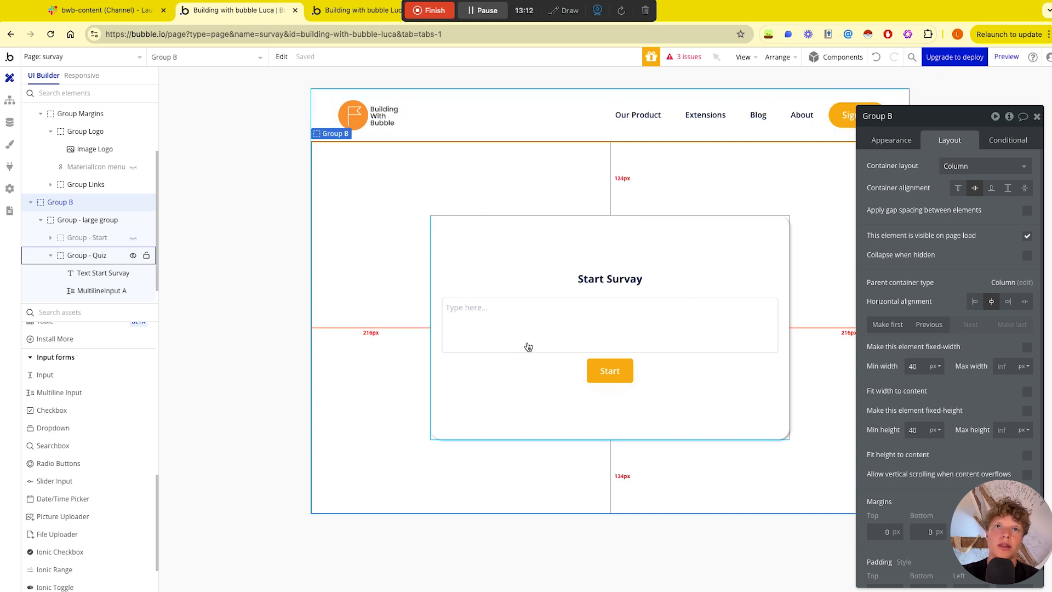
Step: Add a custom state named "GPT QUESTION" of type text to Group - large group
{"action": "left_click", "coordinate": [600, 279]}
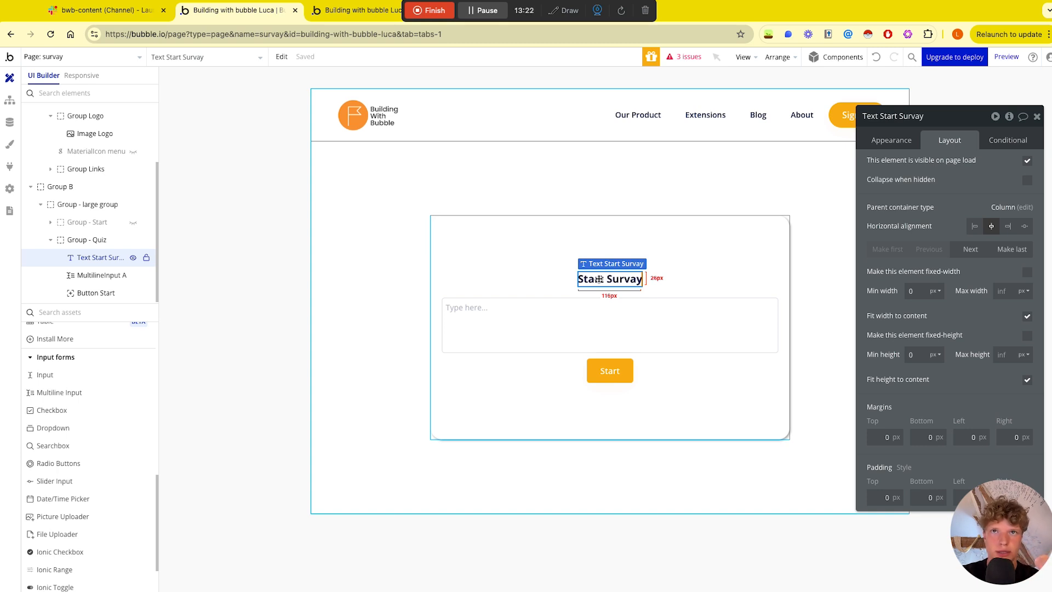
{"action": "left_click", "coordinate": [104, 205]}
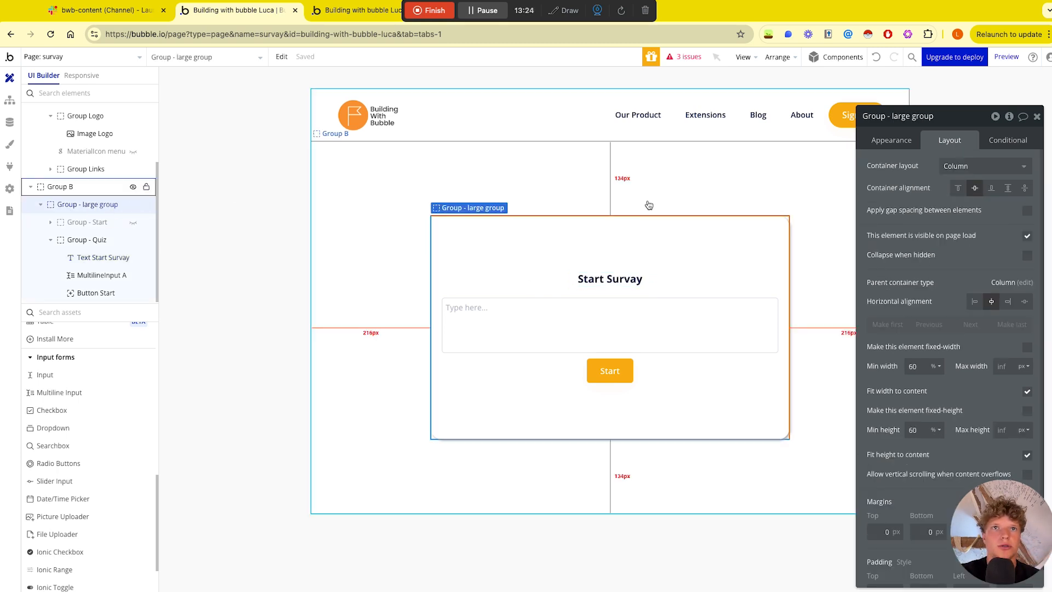
{"action": "left_click", "coordinate": [1008, 117]}
{"action": "left_click", "coordinate": [715, 192]}
{"action": "left_click", "coordinate": [485, 143]}
{"action": "type", "text": "GPT QUE"}
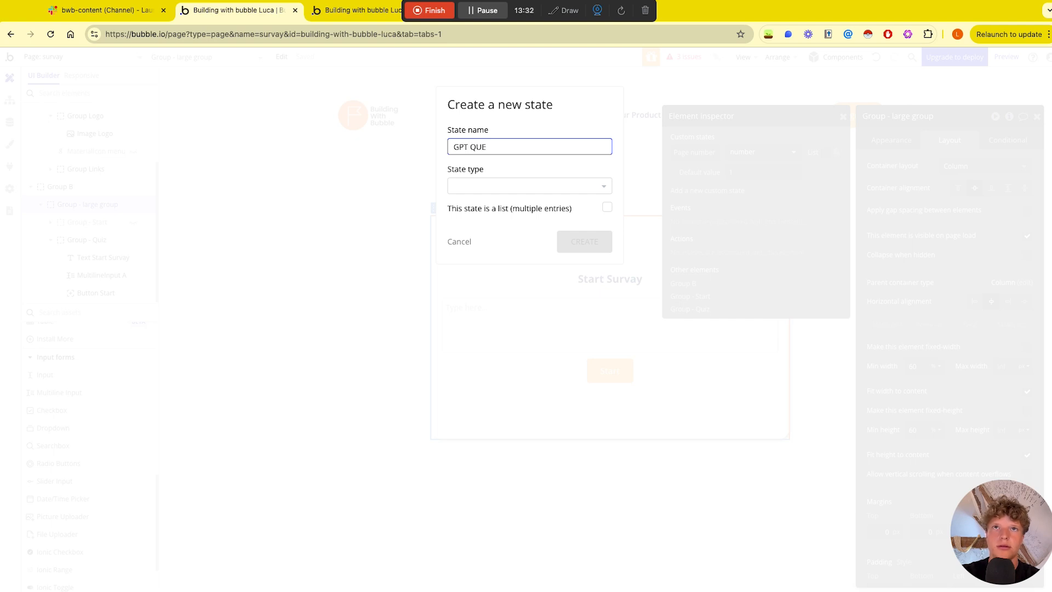
{"action": "type", "text": "STION"}
{"action": "left_click", "coordinate": [489, 186]}
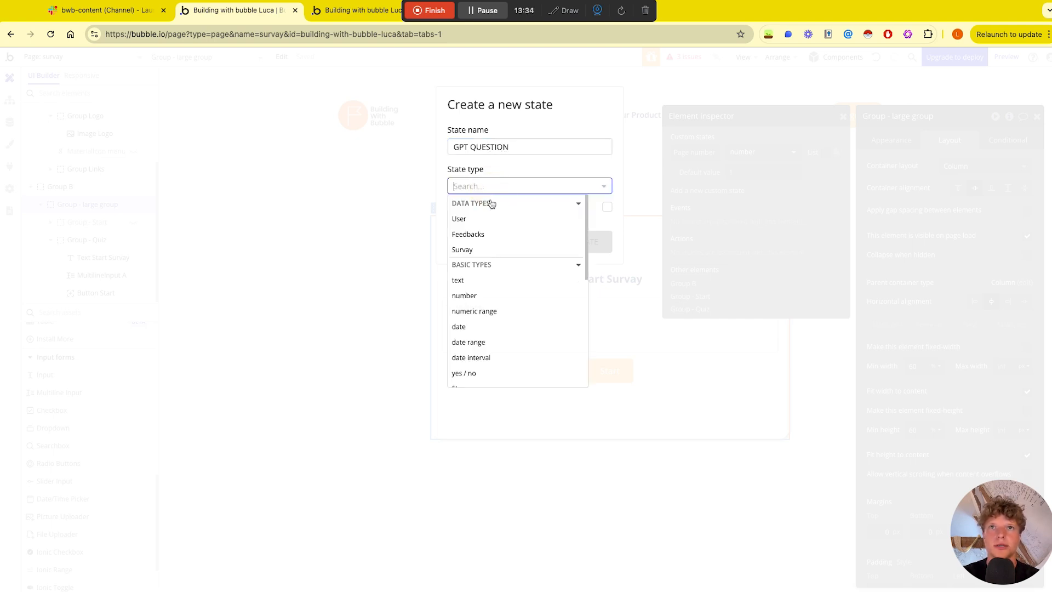
{"action": "left_click", "coordinate": [477, 282]}
{"action": "left_click", "coordinate": [582, 241]}
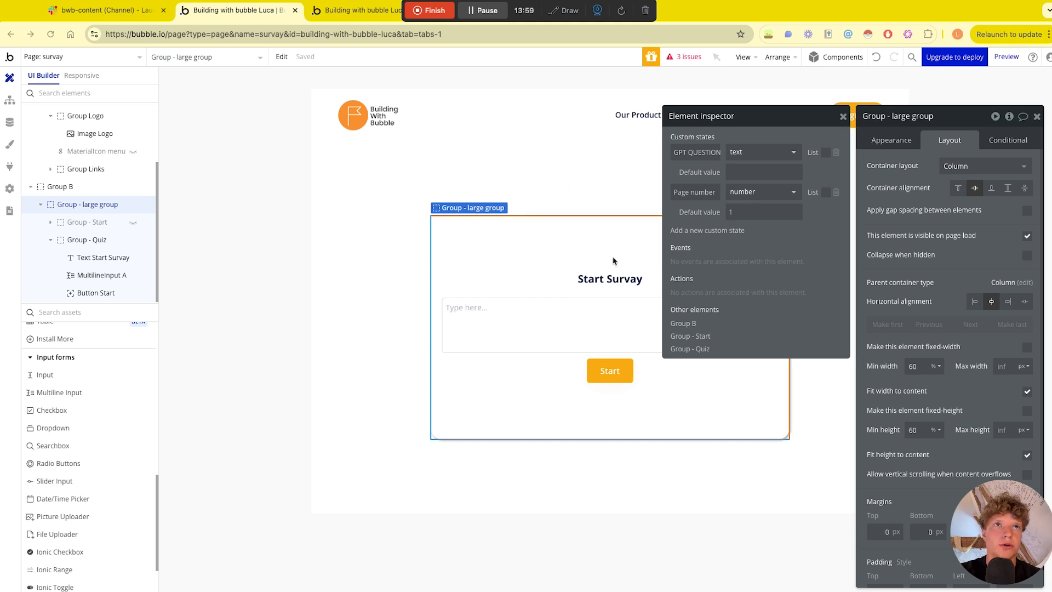
{"action": "left_click", "coordinate": [842, 117]}
{"action": "left_click", "coordinate": [1037, 116]}
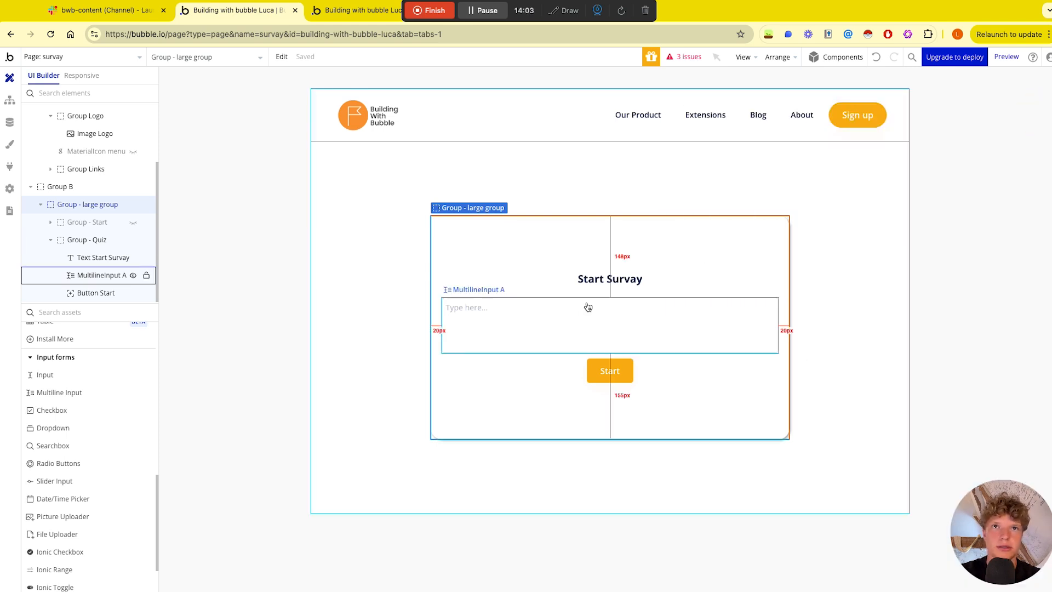
Step: Replace the "Start Survay" text in Group - Quiz with the dynamic value Group - large group's GPT QUESTION
{"action": "double_click", "coordinate": [614, 280]}
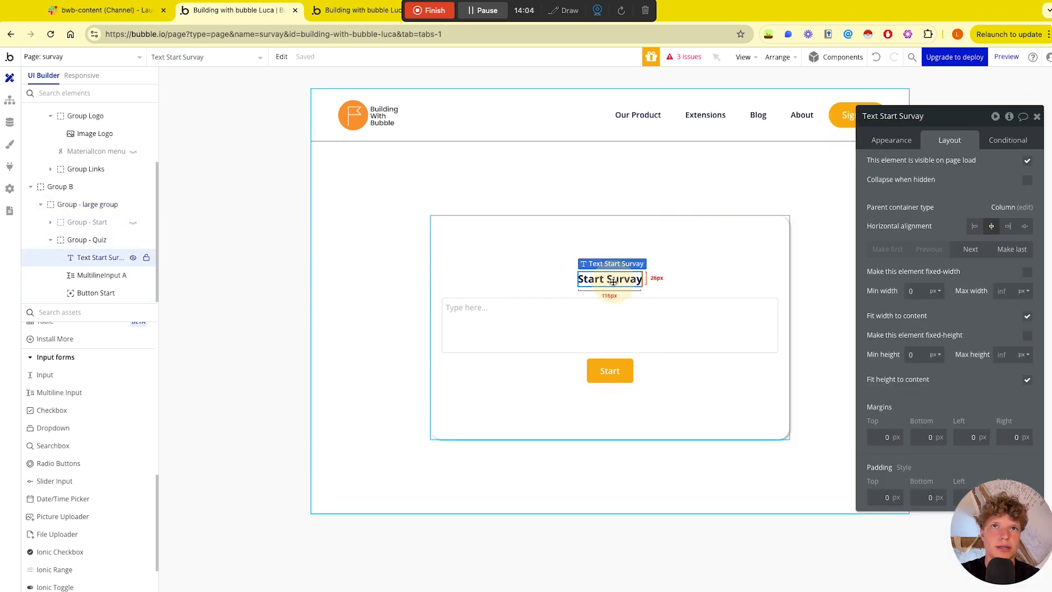
{"action": "left_click", "coordinate": [904, 143]}
{"action": "triple_click", "coordinate": [890, 165]}
{"action": "key", "text": "BackSpace"}
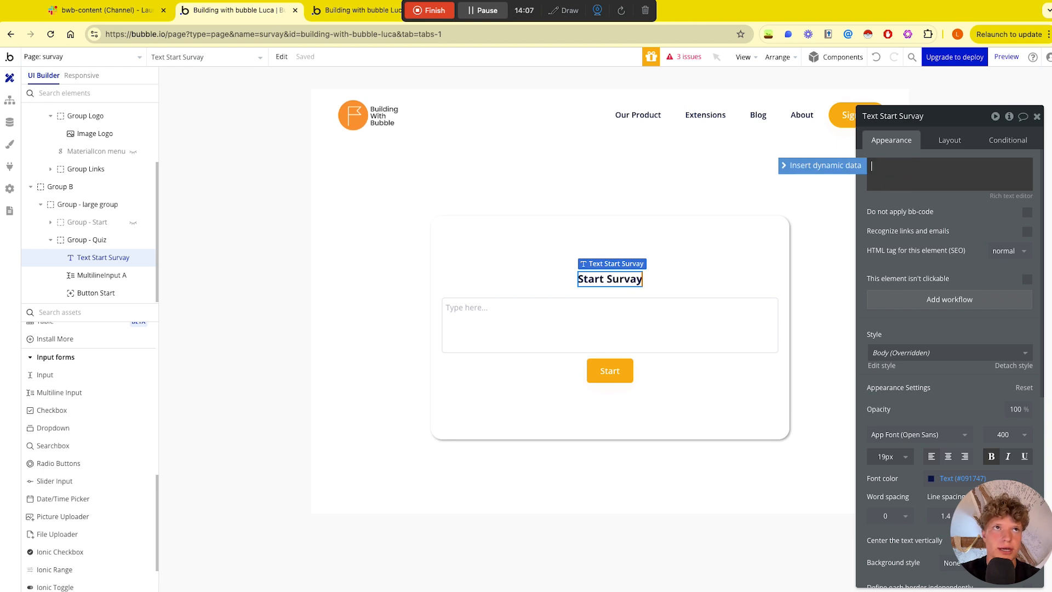
{"action": "left_click", "coordinate": [859, 166]}
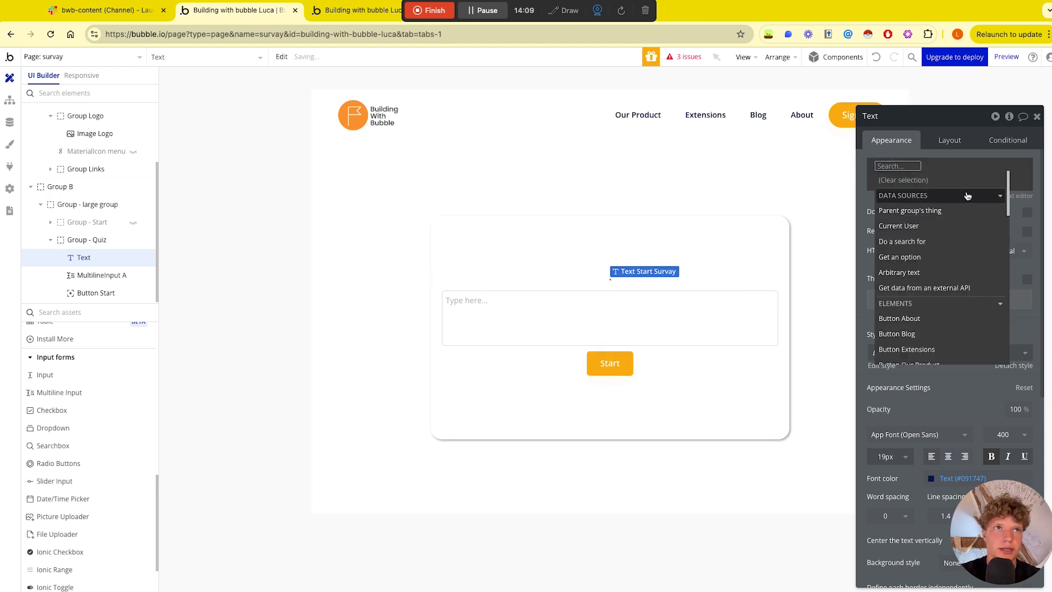
{"action": "type", "text": "large"}
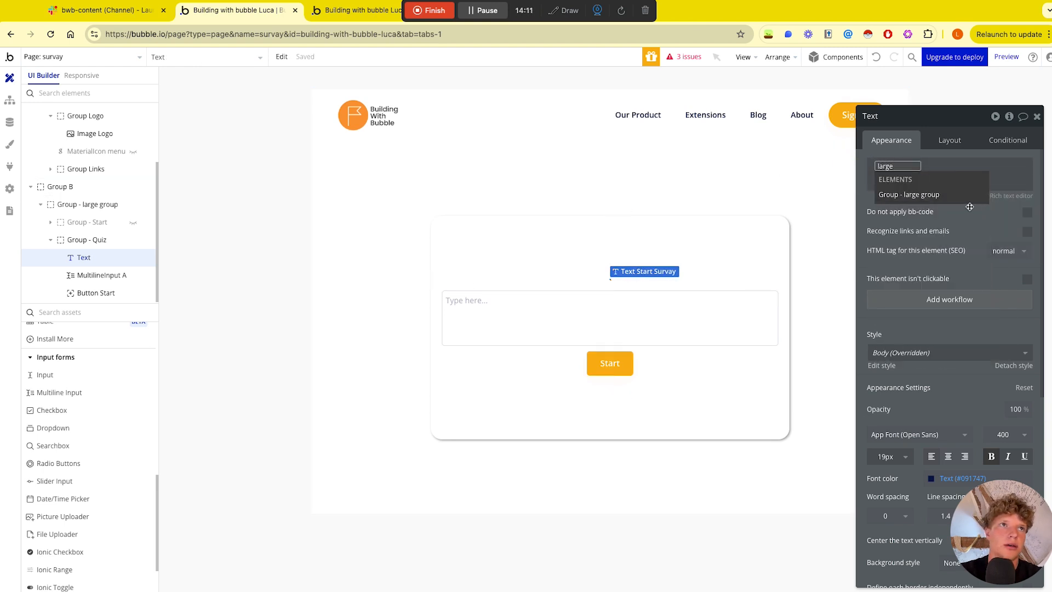
{"action": "left_click", "coordinate": [966, 198]}
{"action": "left_click", "coordinate": [963, 240]}
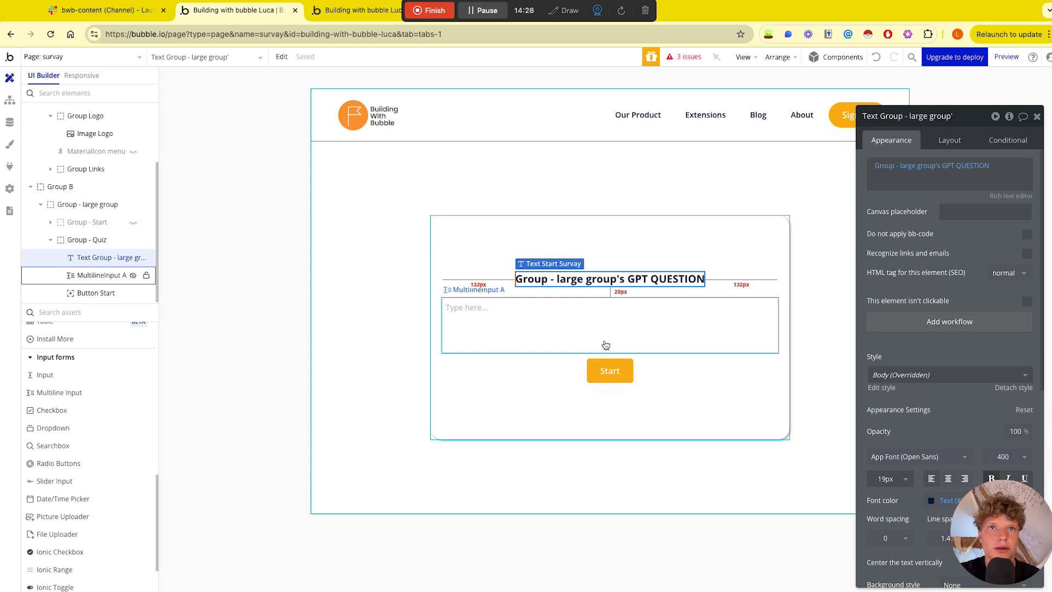
Step: Change the label of the Start button in Group - Quiz to "Give feedback"
{"action": "left_click", "coordinate": [608, 370]}
{"action": "left_click", "coordinate": [961, 192]}
{"action": "key", "text": "BackSpace"}
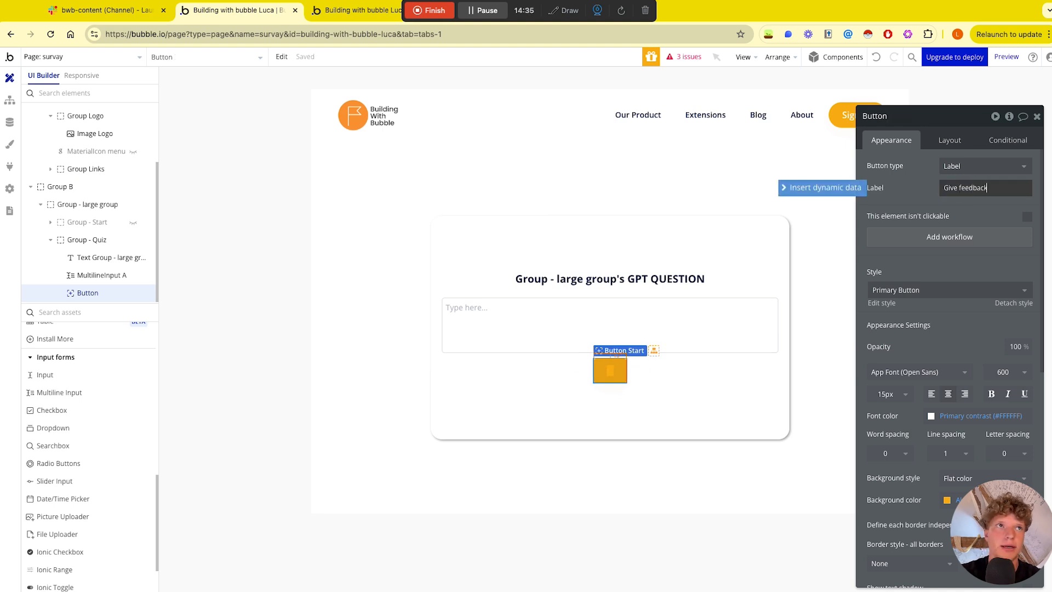
{"action": "left_click", "coordinate": [411, 256]}
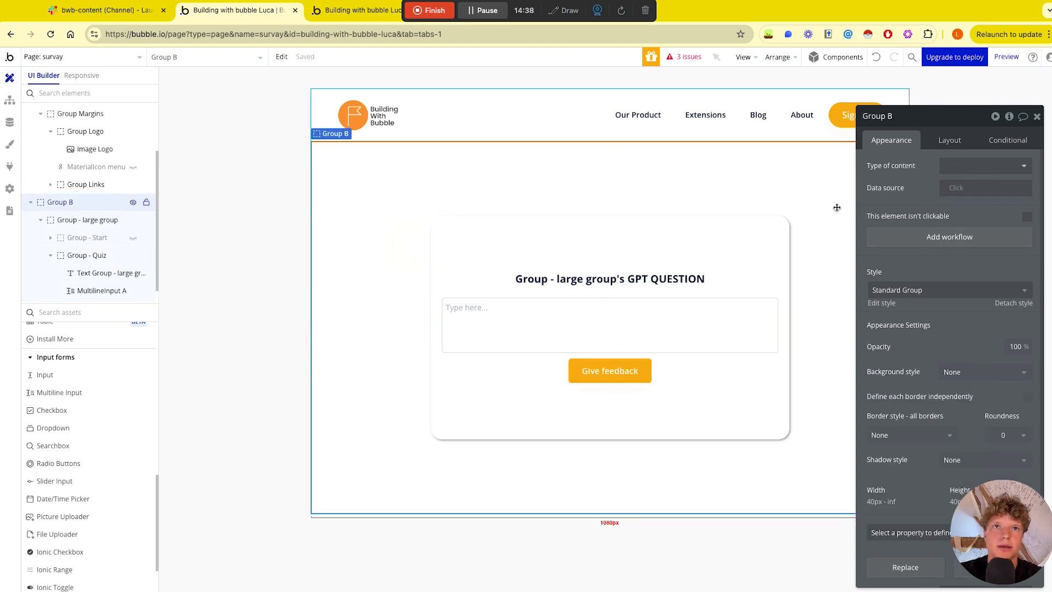
{"action": "left_click", "coordinate": [1037, 117]}
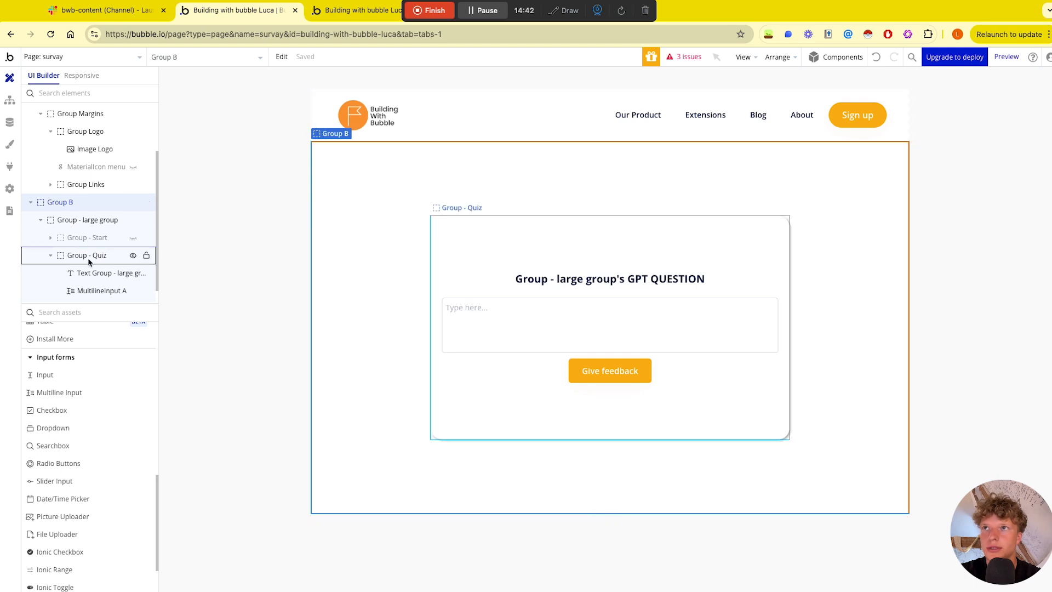
Step: Copy Group - Quiz and paste the copy inside Group - large group
{"action": "left_click", "coordinate": [50, 256]}
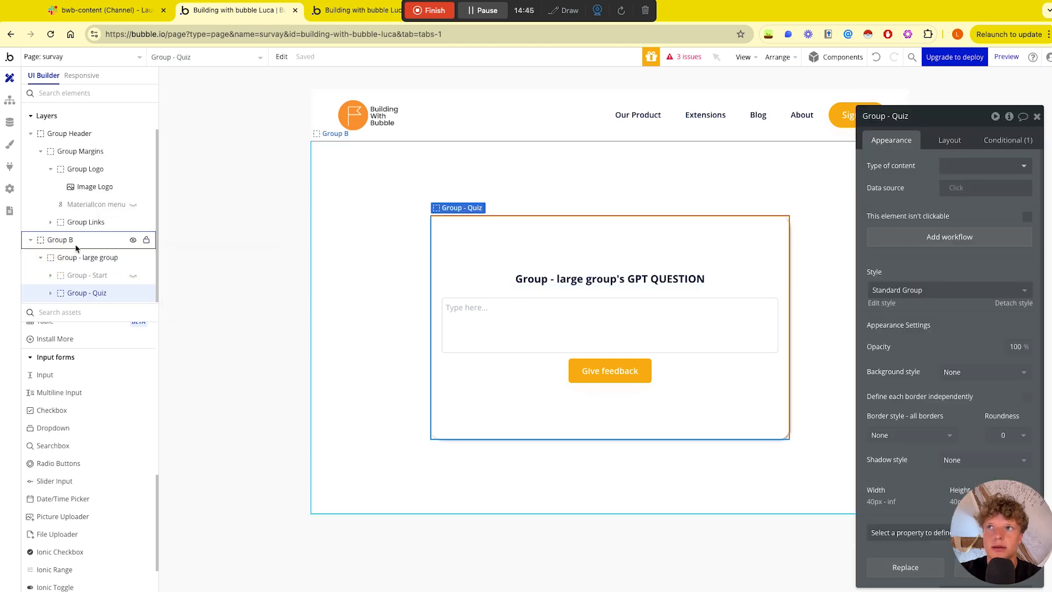
{"action": "right_click", "coordinate": [469, 249]}
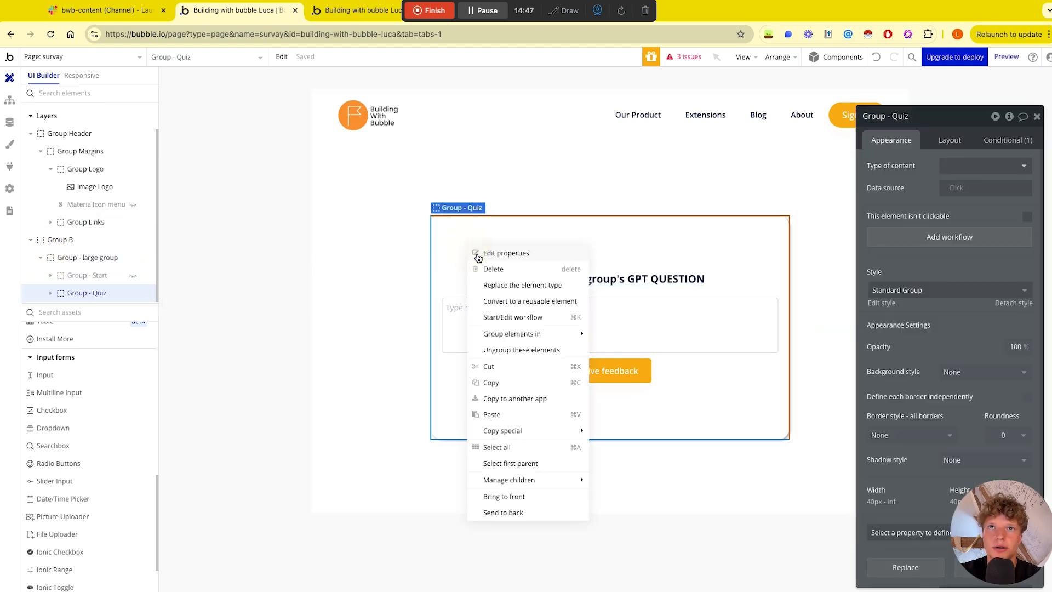
{"action": "left_click", "coordinate": [492, 382]}
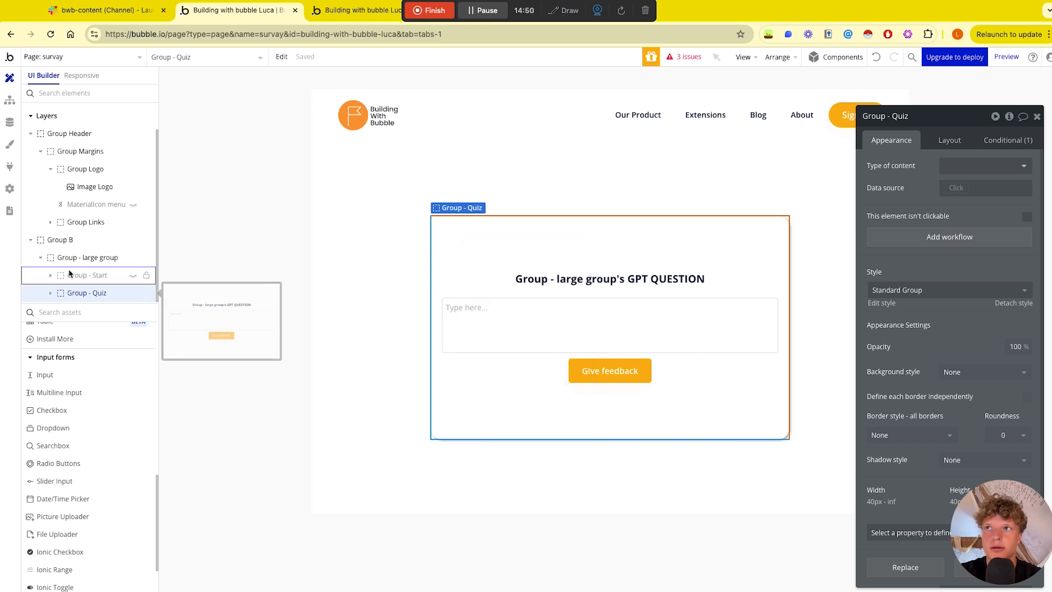
{"action": "left_click", "coordinate": [76, 260]}
{"action": "right_click", "coordinate": [76, 259]}
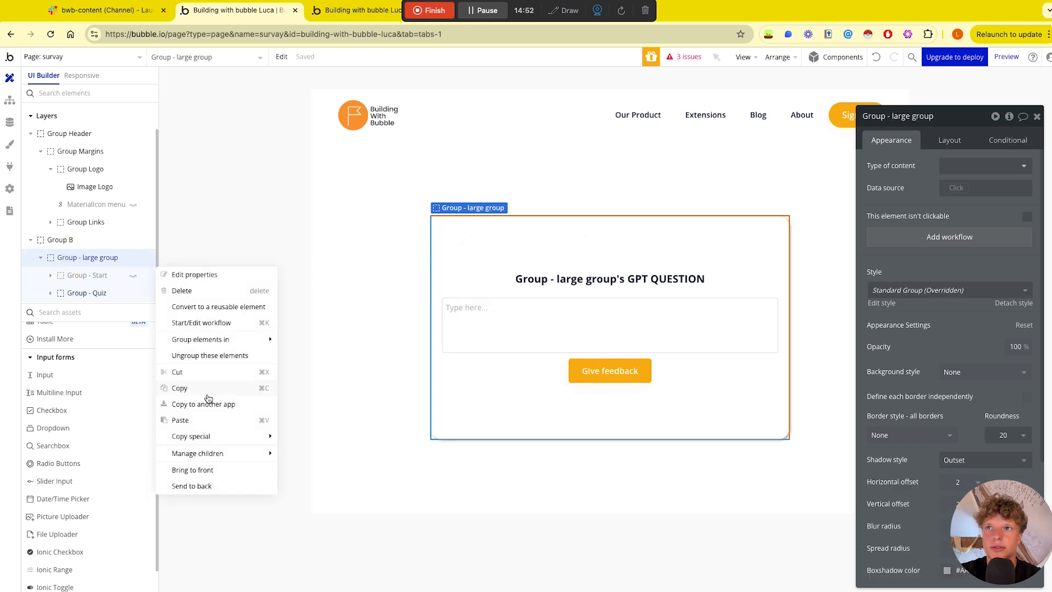
{"action": "left_click", "coordinate": [199, 419]}
Step: Rename the copied quiz group as "Group - Thank you page"
{"action": "left_click", "coordinate": [936, 115]}
{"action": "key", "text": "BackSpace"}
{"action": "key", "text": "BackSpace"}
{"action": "key", "text": "BackSpace"}
{"action": "key", "text": "BackSpace"}
{"action": "key", "text": "BackSpace"}
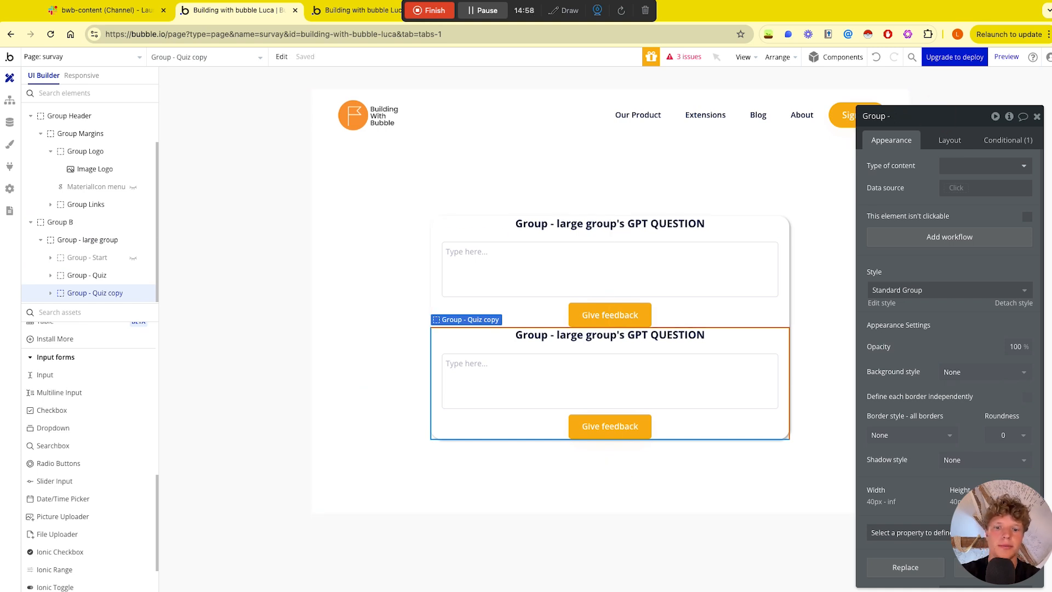
{"action": "type", "text": "Thank you page"}
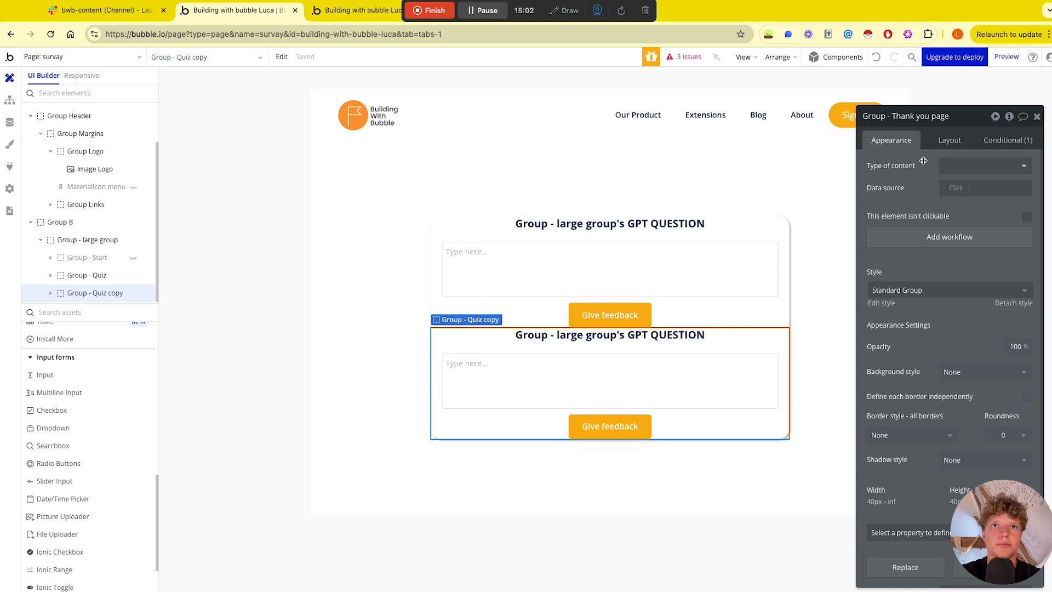
Step: Hide Group - Quiz in the editor and make Group - Thank you page visible when Group - large group's Page number is 3
{"action": "left_click", "coordinate": [134, 276]}
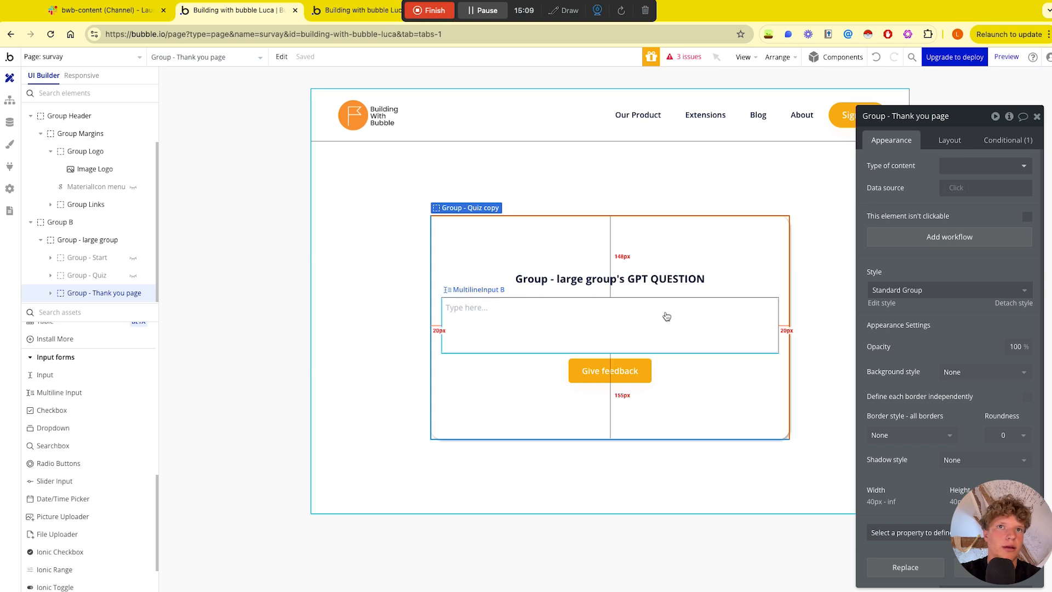
{"action": "left_click", "coordinate": [1021, 140]}
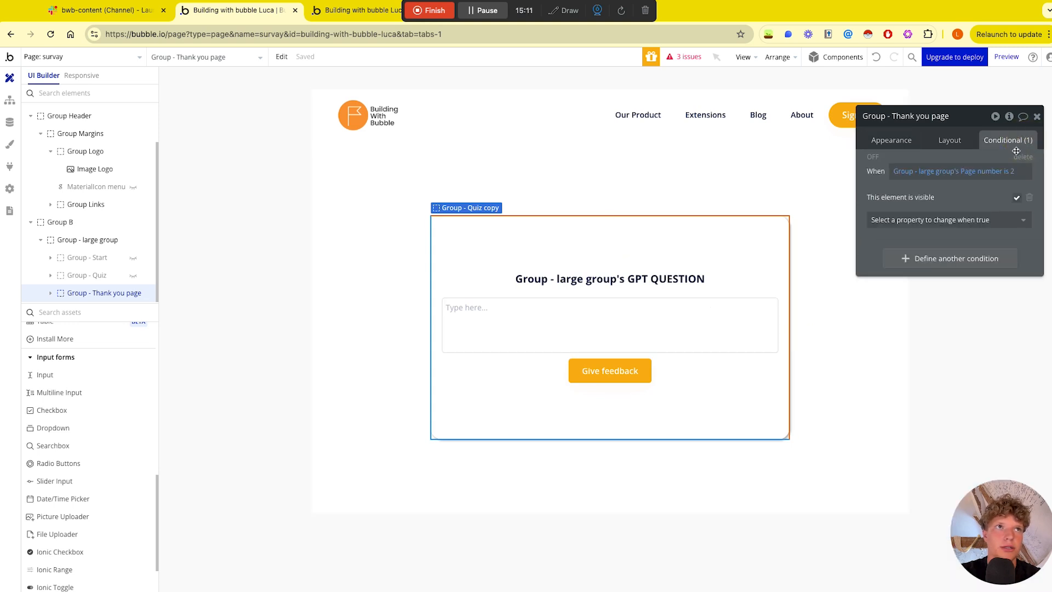
{"action": "left_click", "coordinate": [1014, 172]}
{"action": "type", "text": "3"}
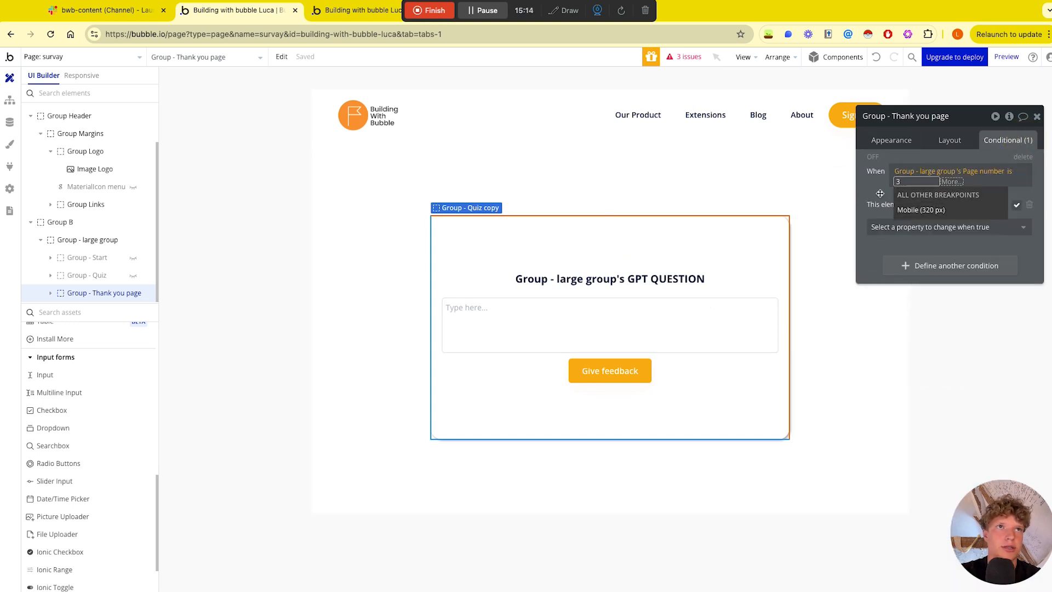
{"action": "left_click", "coordinate": [868, 192]}
{"action": "left_click", "coordinate": [870, 191]}
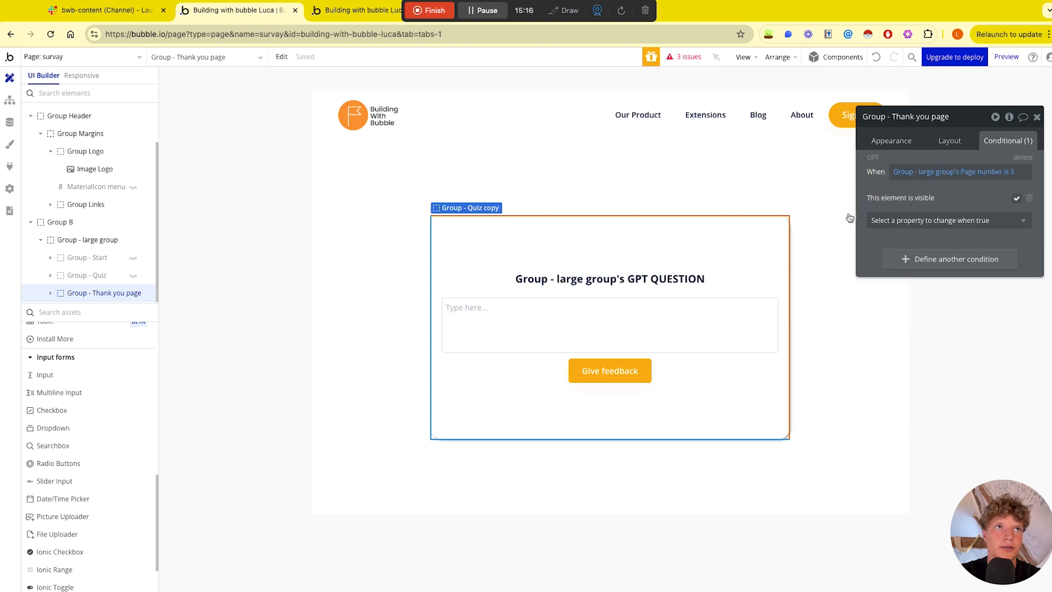
Step: Delete the multiline input and the Give feedback button from Group - Thank you page
{"action": "left_click", "coordinate": [627, 312]}
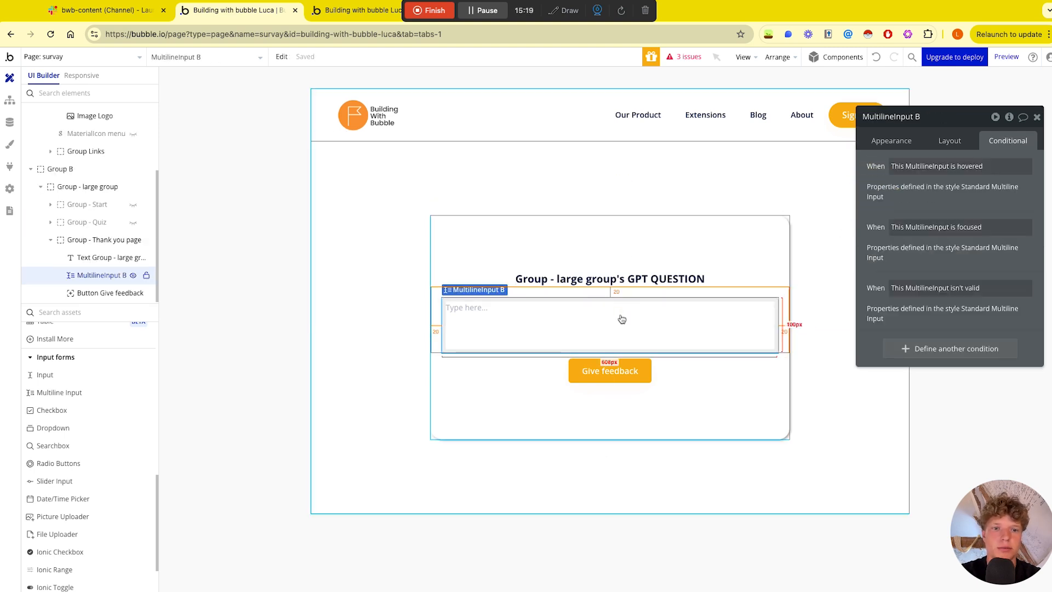
{"action": "key", "text": "Delete"}
{"action": "left_click", "coordinate": [618, 335]}
{"action": "key", "text": "Delete"}
Step: Replace the GPT QUESTION text in Group - Thank you page with "Thank you" and a hugging-face emoji on a second line
{"action": "left_click", "coordinate": [621, 328]}
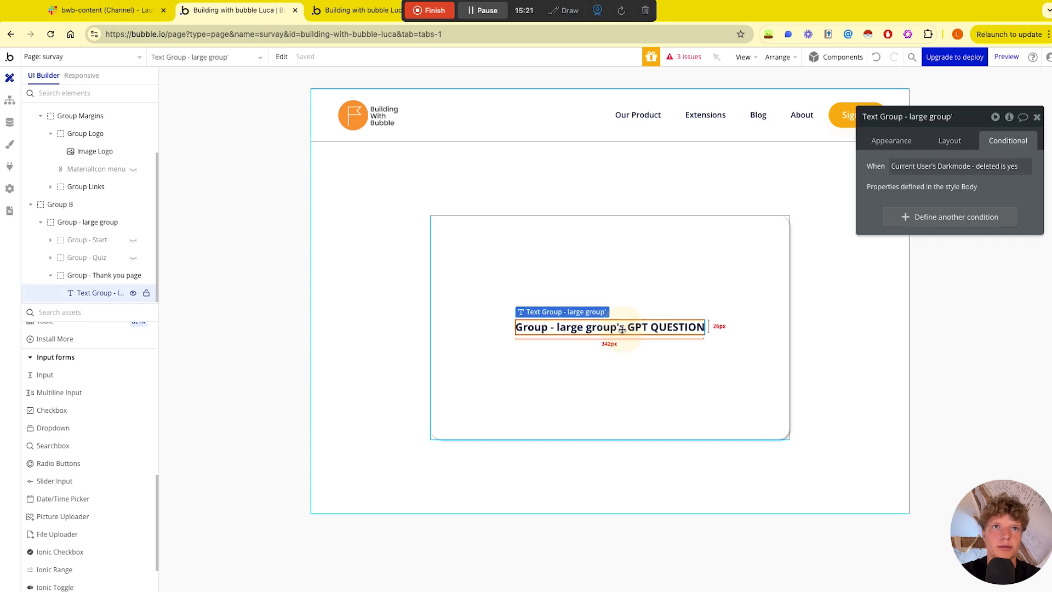
{"action": "left_click", "coordinate": [891, 140]}
{"action": "left_click", "coordinate": [913, 171]}
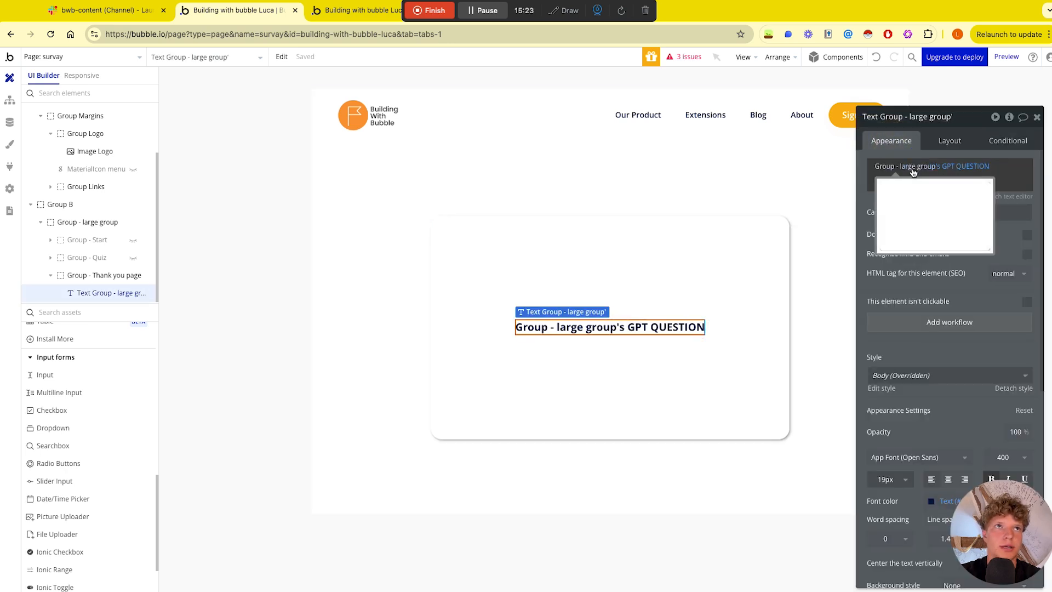
{"action": "left_click", "coordinate": [962, 167]}
{"action": "left_click", "coordinate": [978, 167]}
{"action": "left_click", "coordinate": [890, 169]}
{"action": "type", "text": "THank y"}
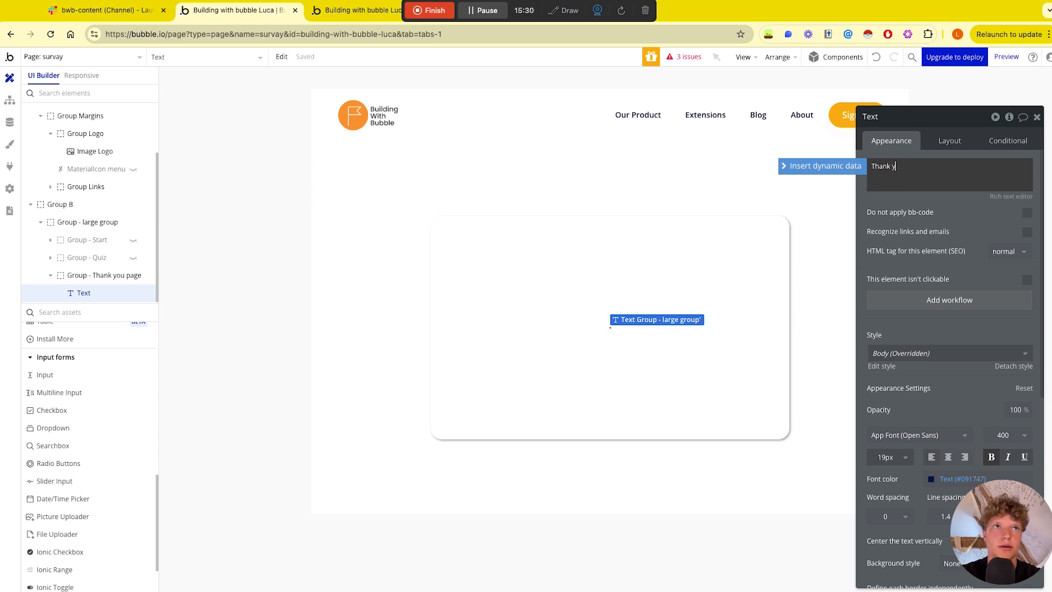
{"action": "type", "text": "ou"}
{"action": "key", "text": "Return"}
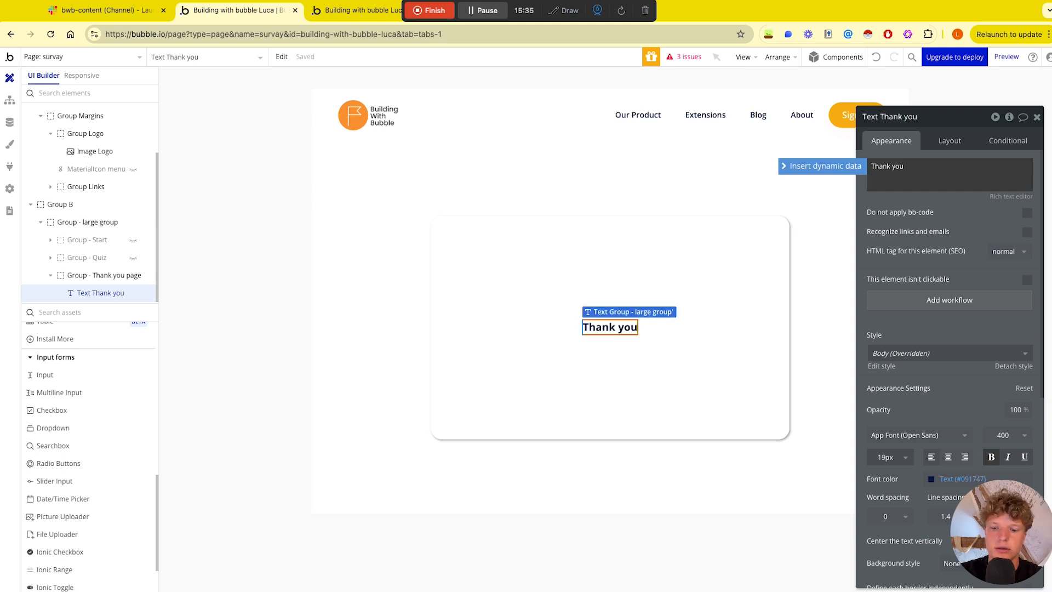
{"action": "key", "text": "ctrl+super+space"}
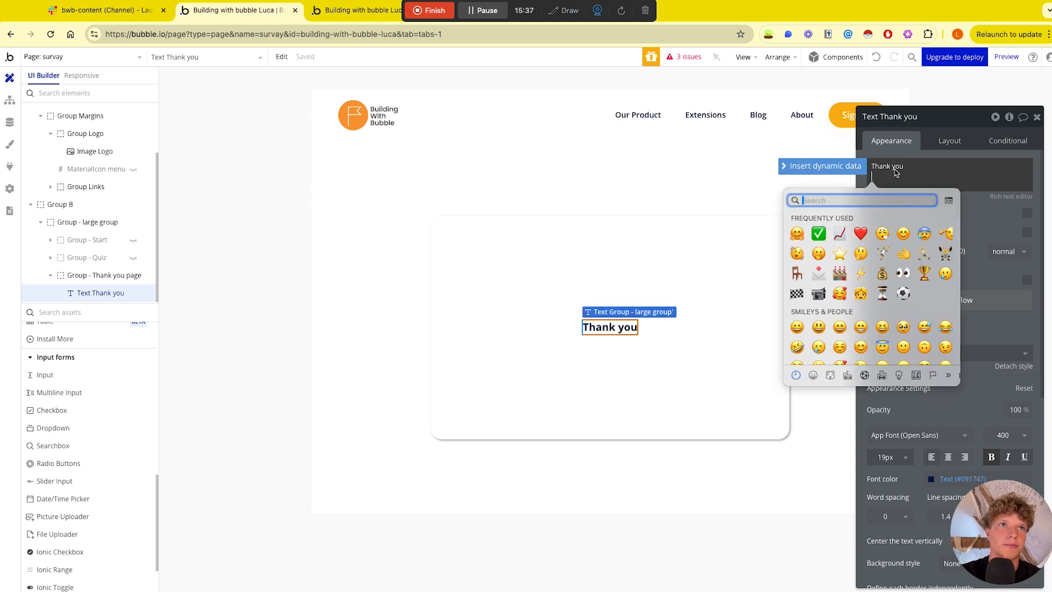
{"action": "left_click", "coordinate": [801, 235]}
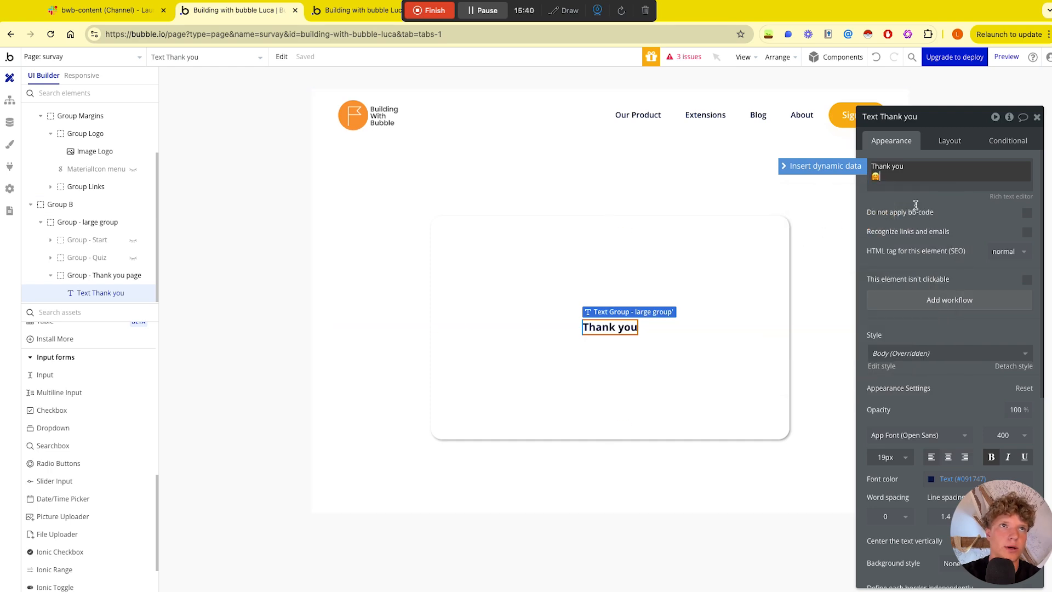
Step: Enlarge the emoji in the thank-you text with the rich text editor, centre the text and save it
{"action": "left_click", "coordinate": [1004, 195]}
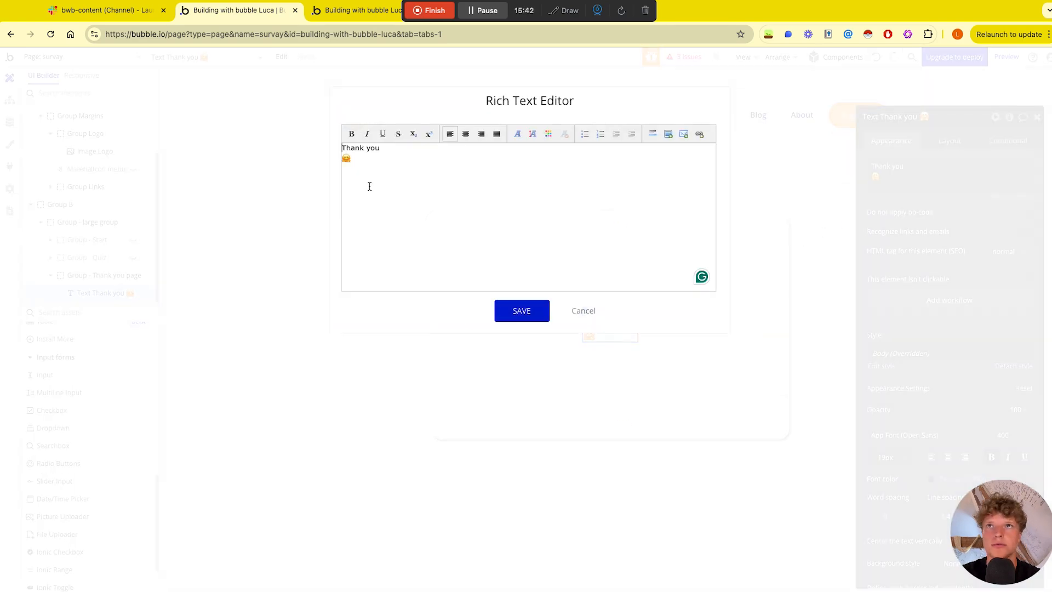
{"action": "left_click_drag", "start_coordinate": [353, 158], "coordinate": [340, 160]}
{"action": "left_click", "coordinate": [535, 136]}
{"action": "left_click", "coordinate": [540, 272]}
{"action": "triple_click", "coordinate": [430, 189]}
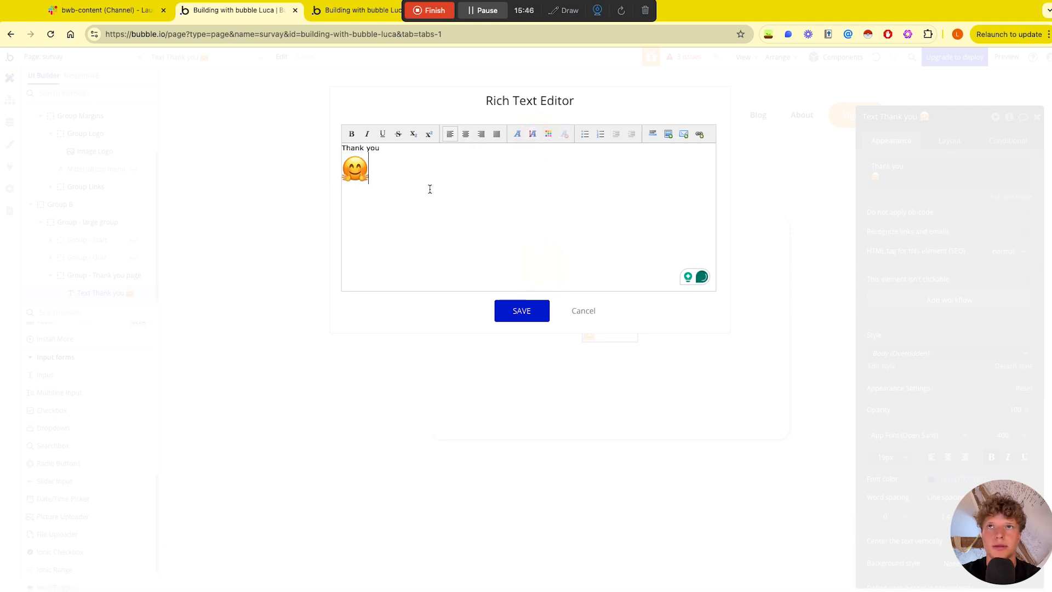
{"action": "left_click", "coordinate": [465, 133]}
{"action": "left_click", "coordinate": [520, 315]}
{"action": "left_click", "coordinate": [405, 263]}
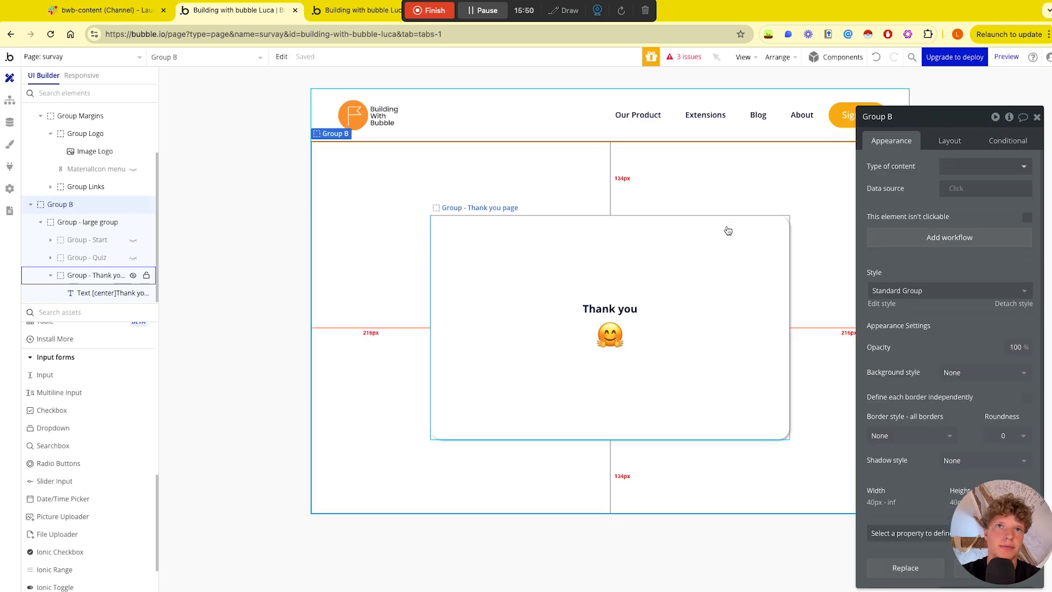
{"action": "left_click", "coordinate": [1036, 116]}
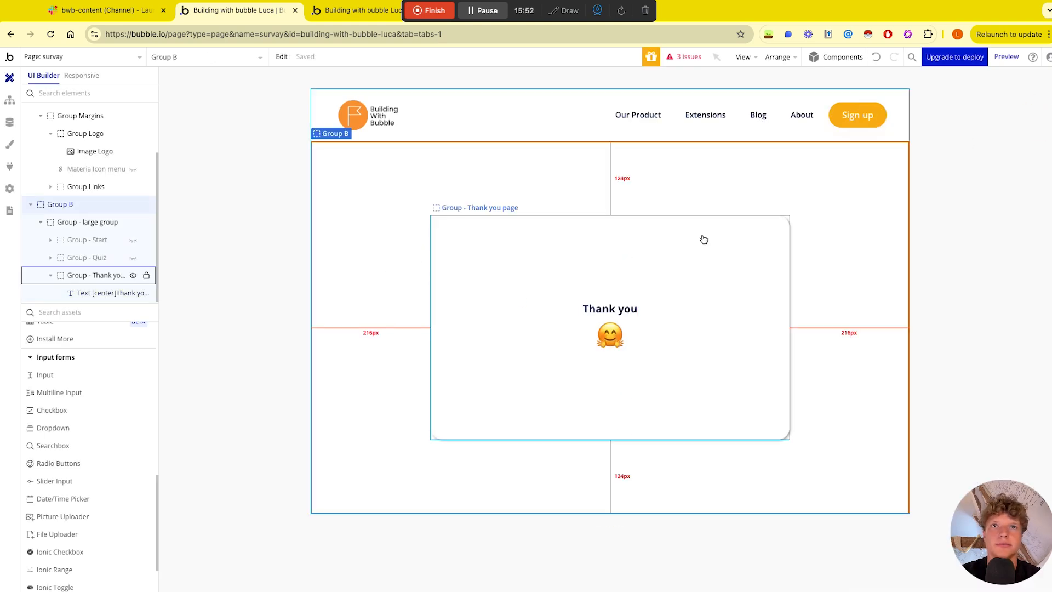
Step: Switch to the Notion to-do list and mark Quiz screen and Finish screen as done
{"action": "key", "text": "ctrl+Right"}
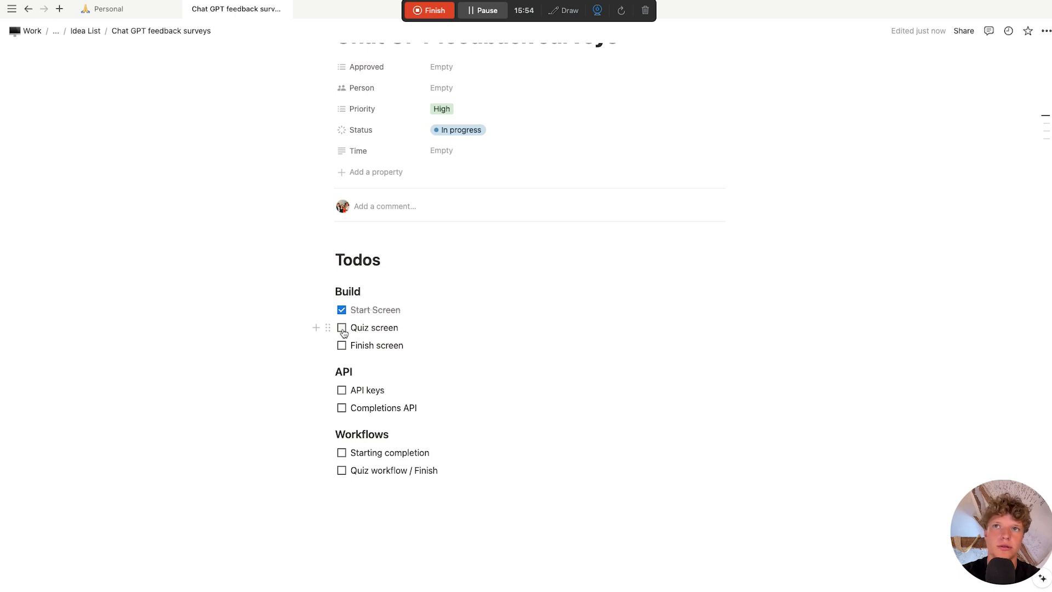
{"action": "left_click", "coordinate": [342, 328]}
{"action": "left_click", "coordinate": [340, 347]}
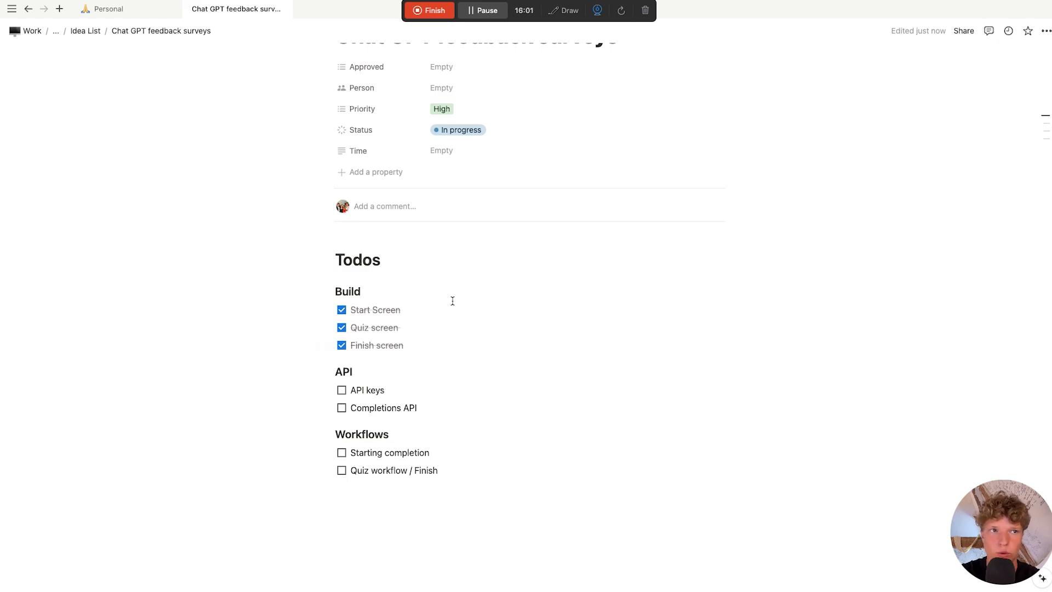
Step: Return to the browser and search Google for "open ai" in a new tab
{"action": "key", "text": "ctrl+Left"}
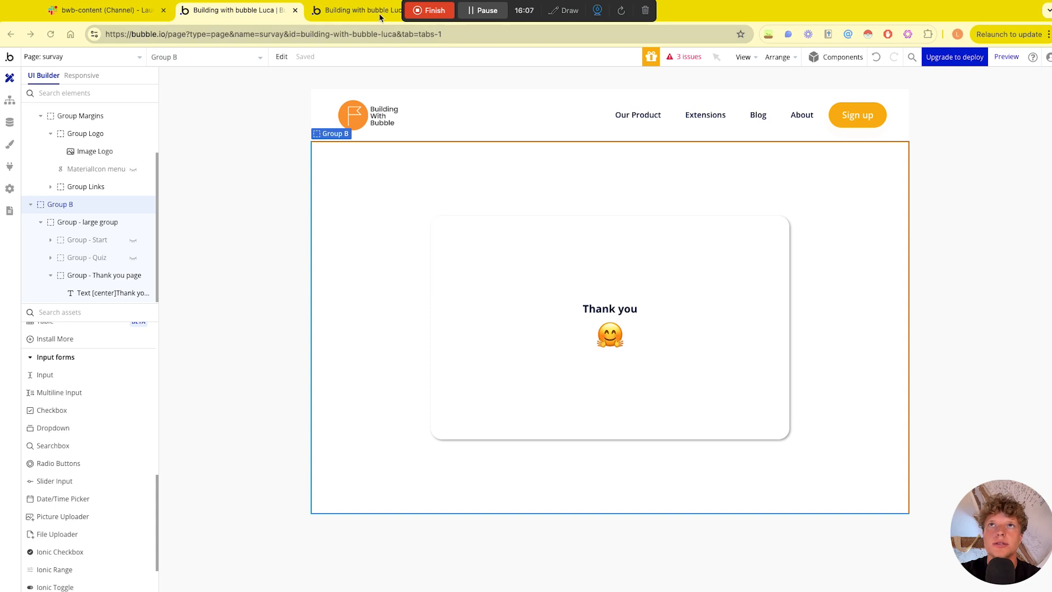
{"action": "left_click", "coordinate": [380, 17]}
{"action": "left_click", "coordinate": [447, 24]}
{"action": "type", "text": "OPEN"}
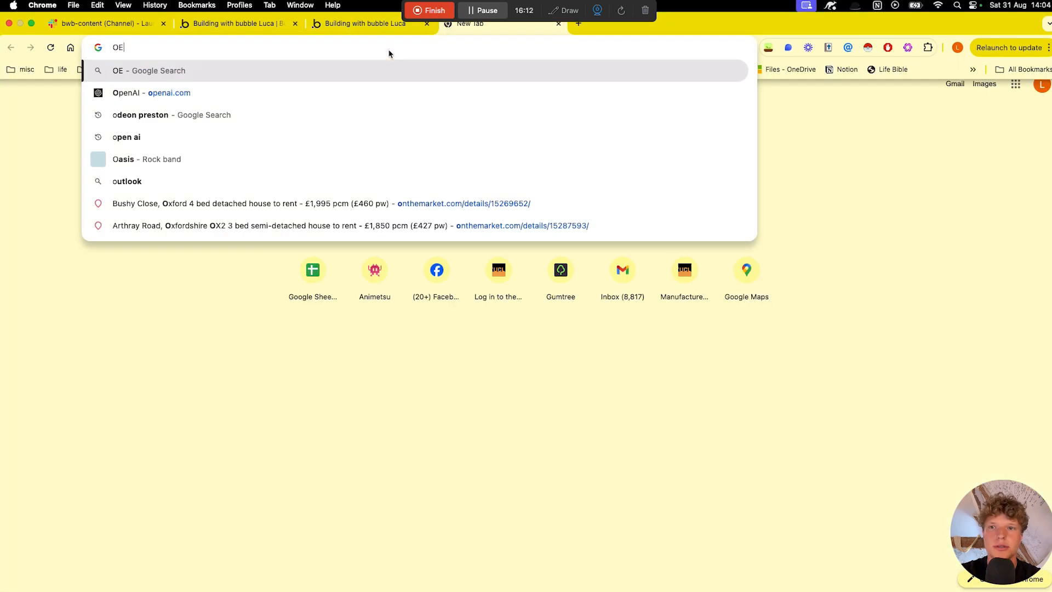
{"action": "key", "text": "BackSpace"}
{"action": "key", "text": "BackSpace"}
{"action": "key", "text": "BackSpace"}
{"action": "key", "text": "BackSpace"}
{"action": "key", "text": "BackSpace"}
{"action": "type", "text": "open ai"}
{"action": "key", "text": "Return"}
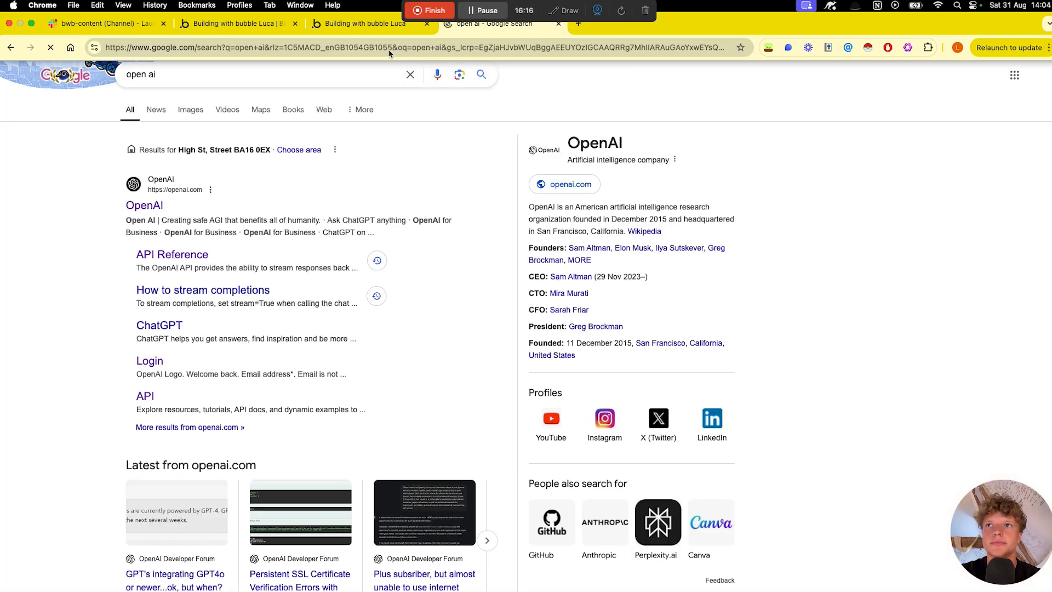
{"action": "scroll", "coordinate": [172, 204], "scroll_direction": "down", "scroll_amount": 3}
{"action": "scroll", "coordinate": [171, 205], "scroll_direction": "up", "scroll_amount": 3}
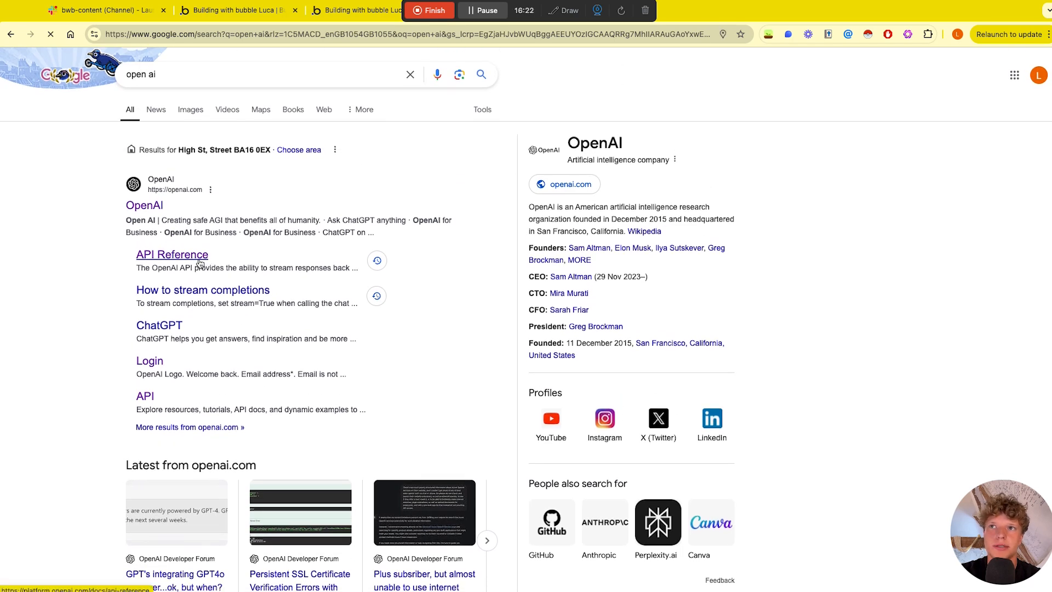
Step: Open OpenAI's API Reference from the search results and go to the API keys page of its dashboard
{"action": "left_click", "coordinate": [200, 263]}
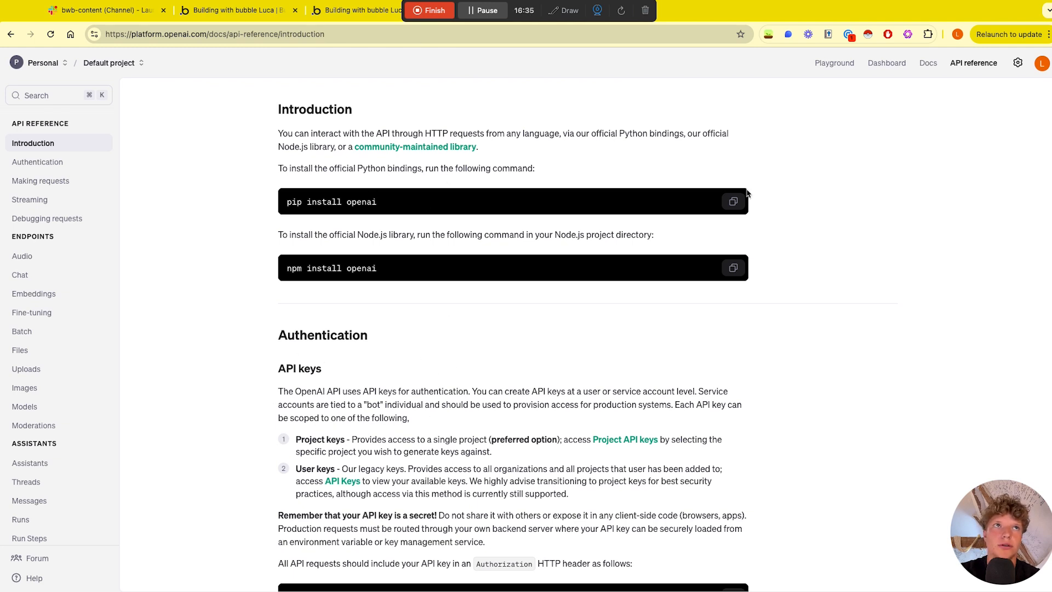
{"action": "left_click", "coordinate": [895, 70]}
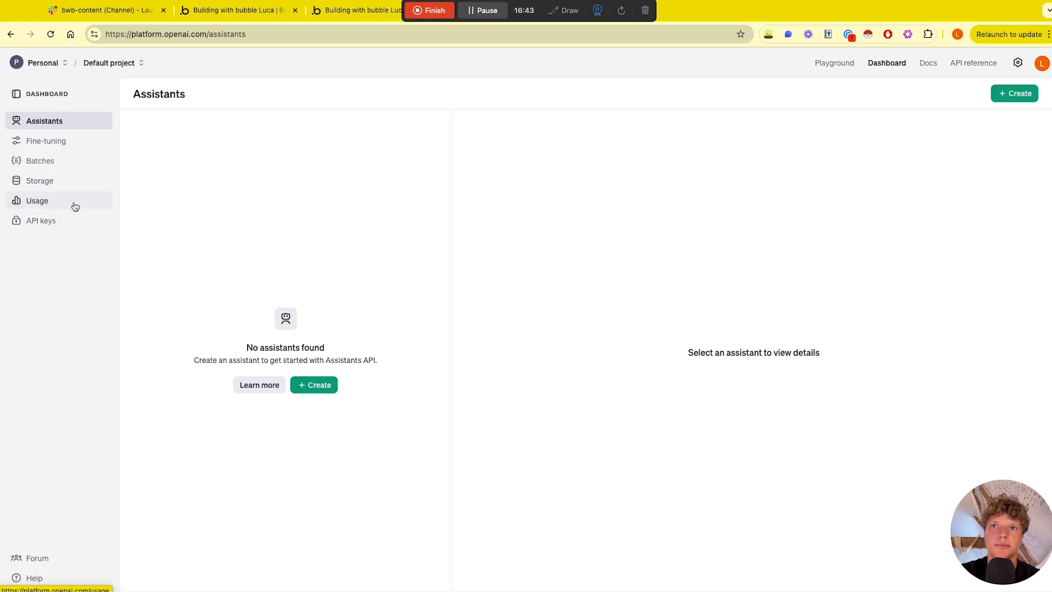
{"action": "left_click", "coordinate": [64, 219]}
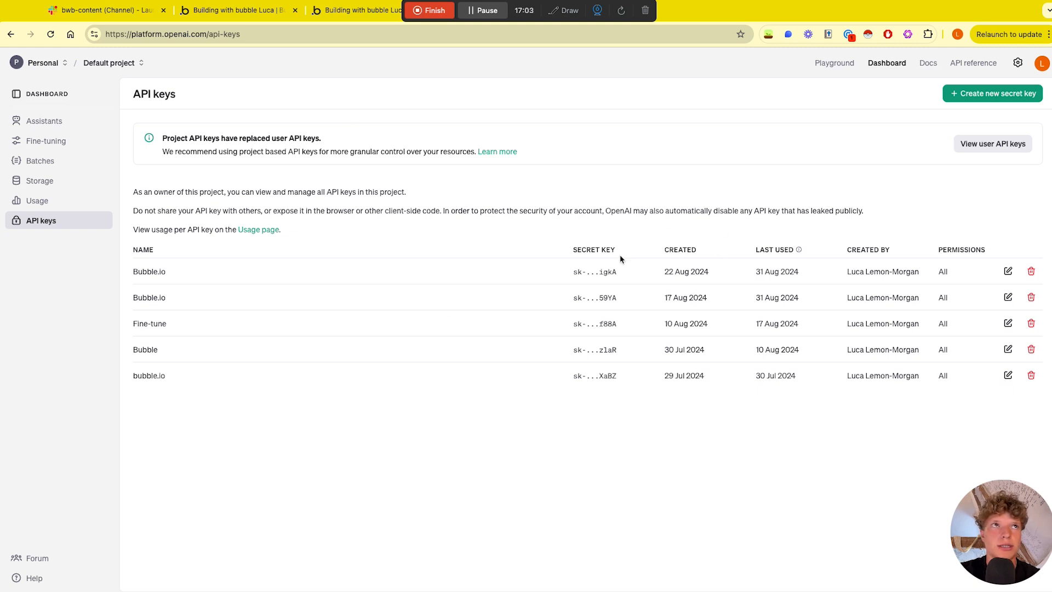
Step: Switch to the Bubble editor's installed plugins and search the plugin library for "API" to check the API Connector
{"action": "left_click", "coordinate": [236, 10]}
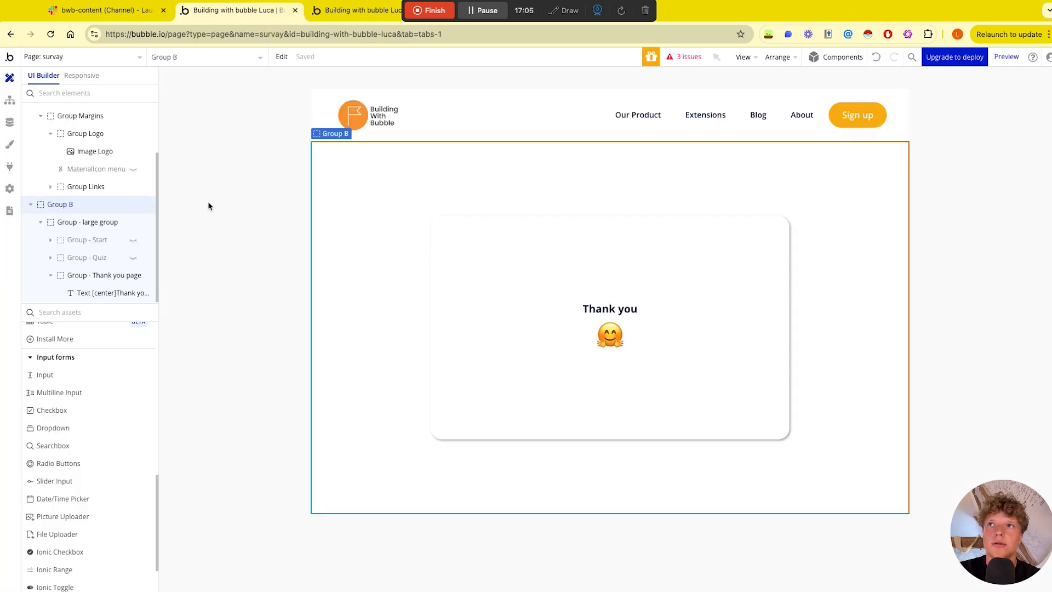
{"action": "left_click", "coordinate": [9, 169]}
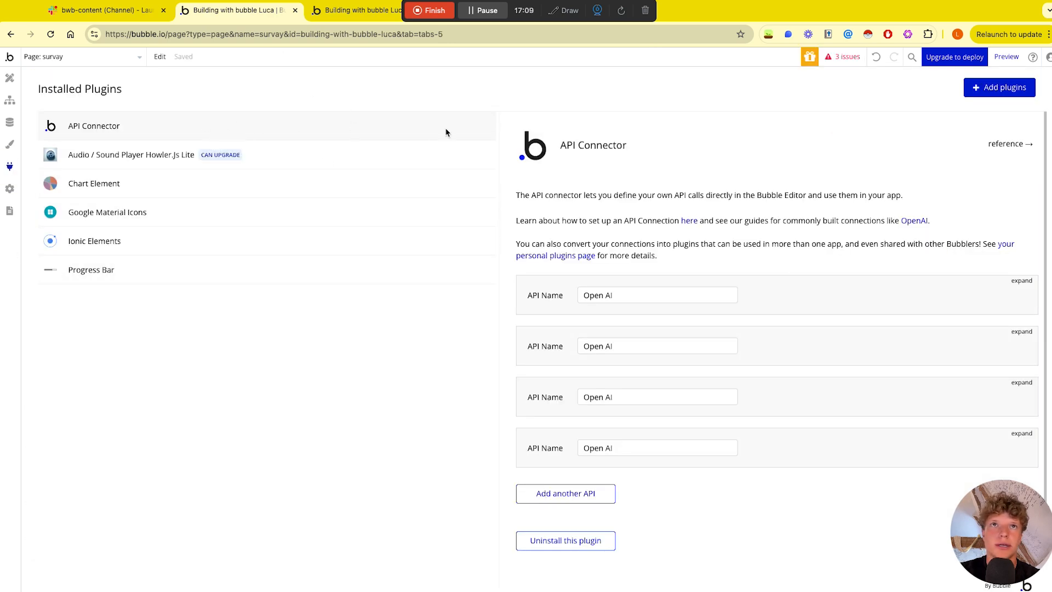
{"action": "left_click", "coordinate": [999, 90]}
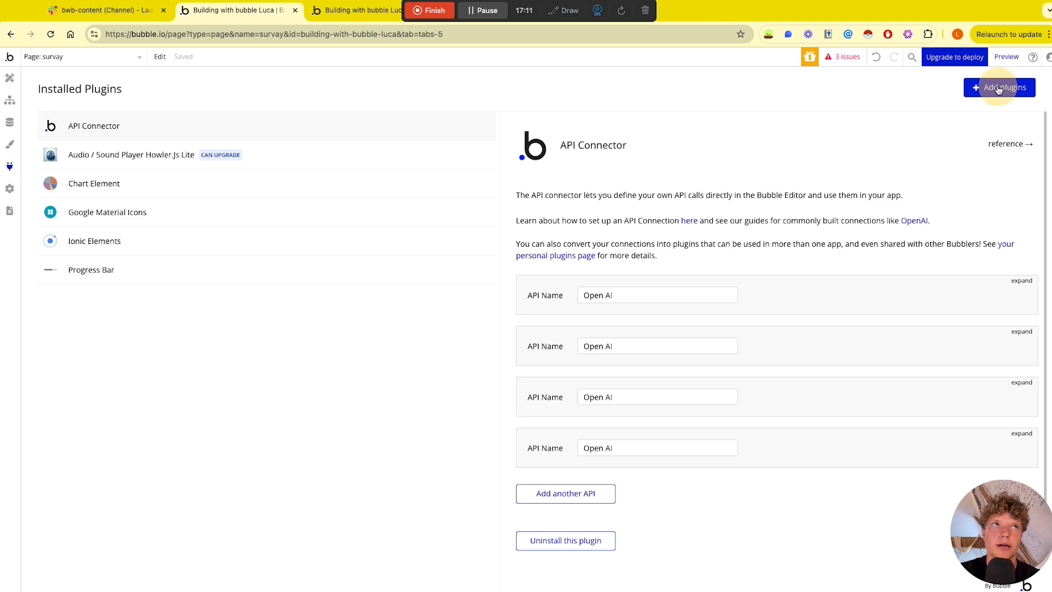
{"action": "type", "text": "API"}
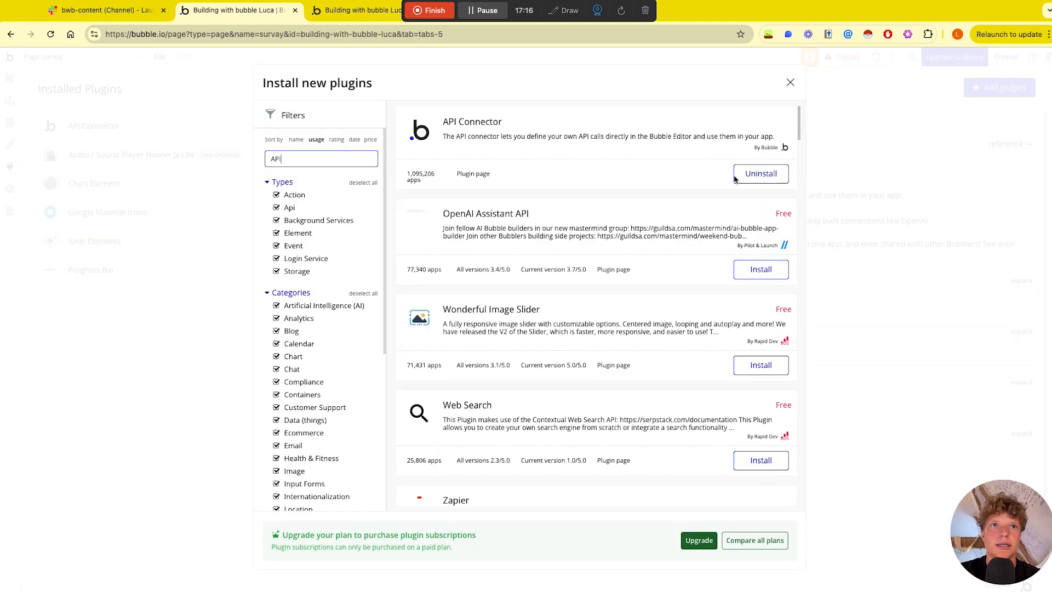
{"action": "left_click", "coordinate": [793, 83]}
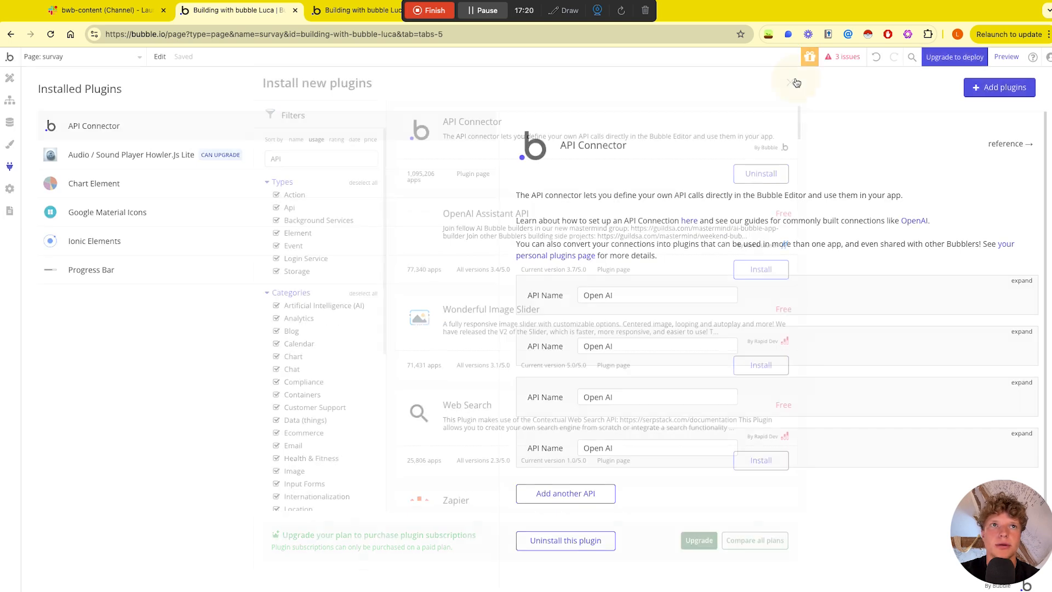
Step: Add another API in the API Connector and name it "Open AI"
{"action": "left_click", "coordinate": [564, 492]}
{"action": "scroll", "coordinate": [600, 421], "scroll_direction": "down", "scroll_amount": 5}
{"action": "left_click", "coordinate": [638, 200]}
{"action": "key", "text": "ctrl+a"}
{"action": "key", "text": "BackSpace"}
{"action": "type", "text": "Oep"}
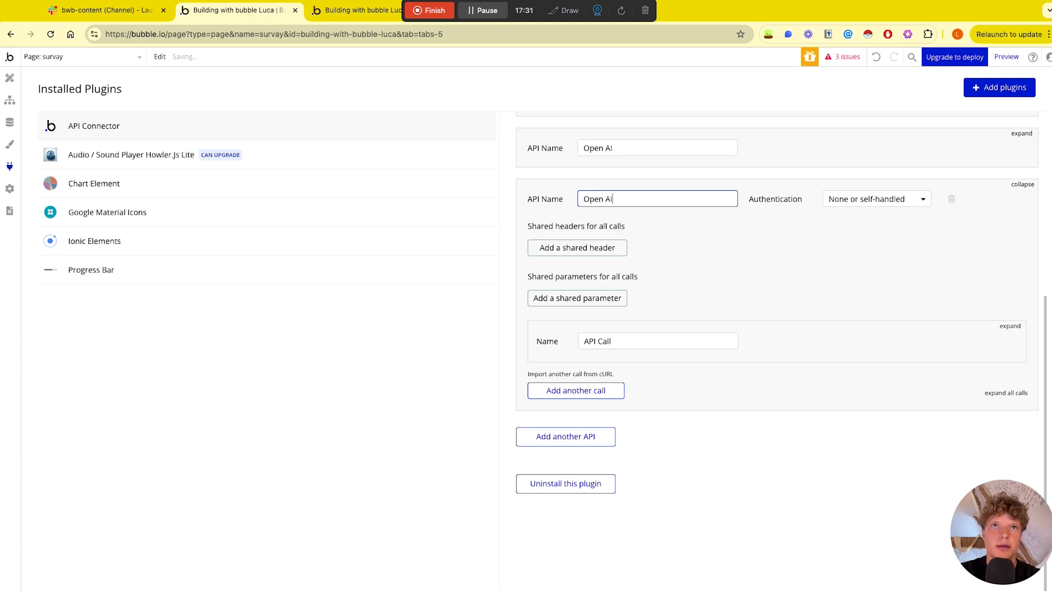
Step: Set the new Open AI API's authentication to Private key in header and start editing its private key
{"action": "left_click", "coordinate": [670, 230]}
{"action": "left_click", "coordinate": [857, 207]}
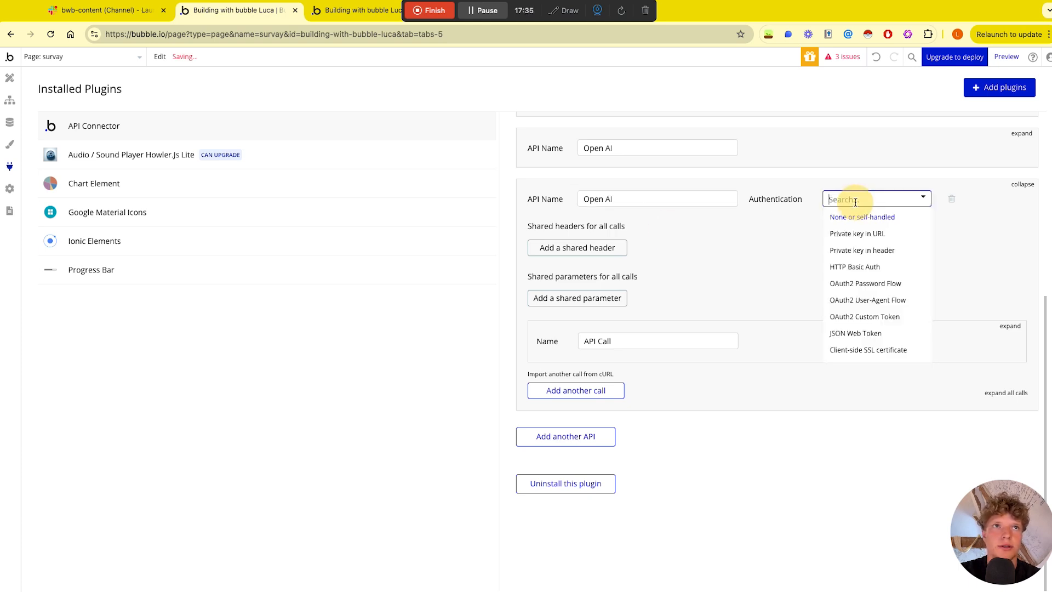
{"action": "left_click", "coordinate": [860, 253]}
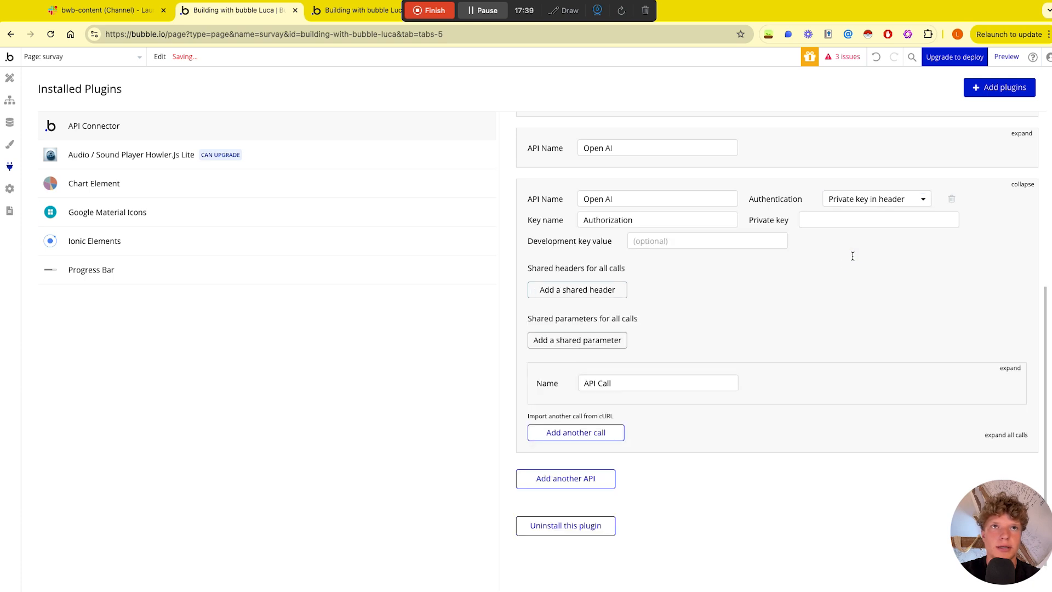
{"action": "left_click", "coordinate": [804, 219]}
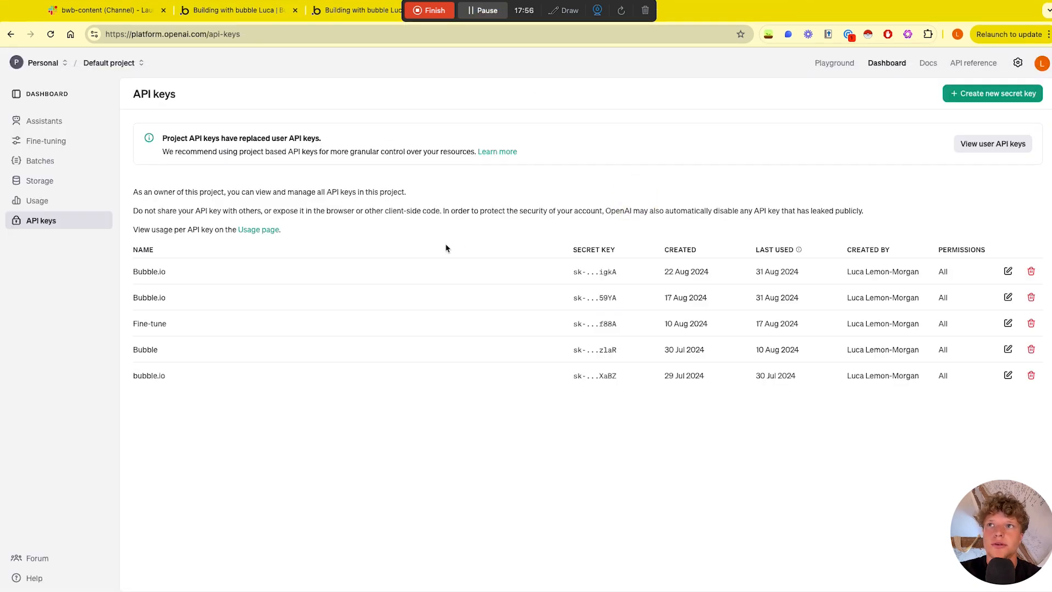
Step: Create a new OpenAI secret key named "Feedback taker" on the API keys page and copy it
{"action": "left_click", "coordinate": [971, 96]}
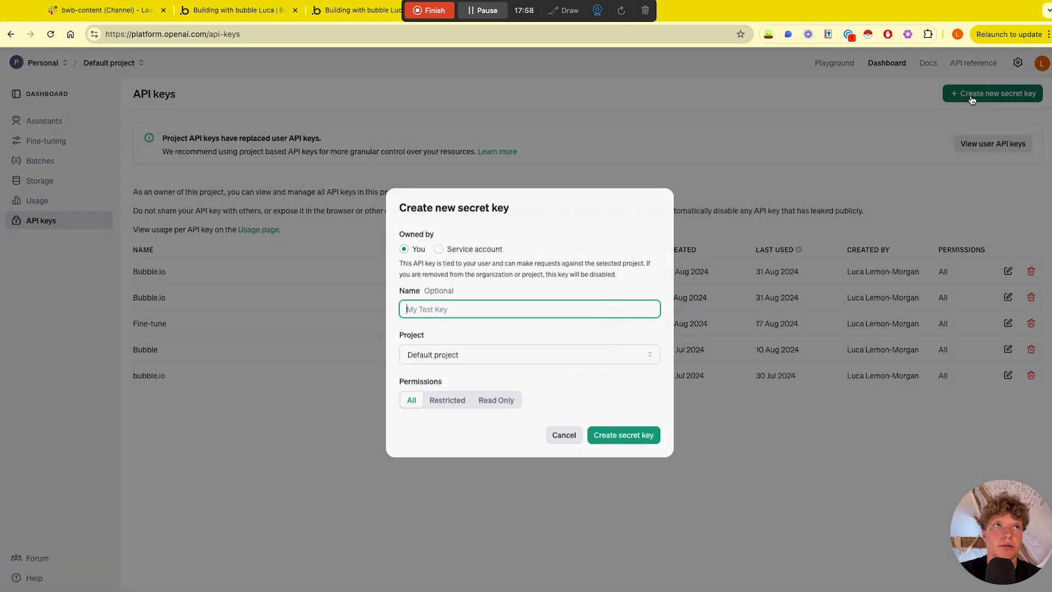
{"action": "type", "text": "Feedback tk"}
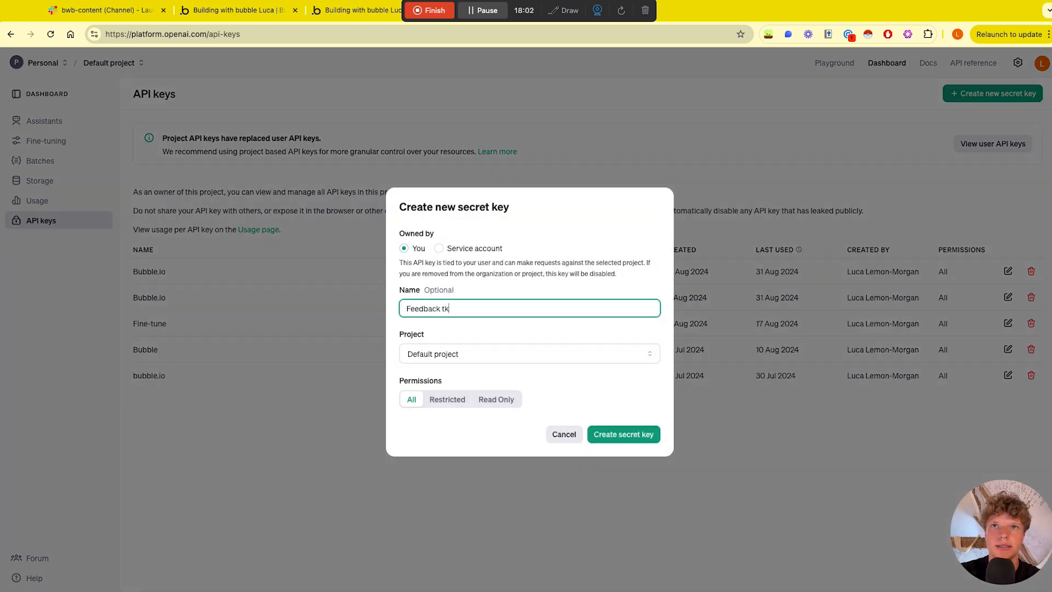
{"action": "type", "text": "aker"}
{"action": "left_click", "coordinate": [630, 441]}
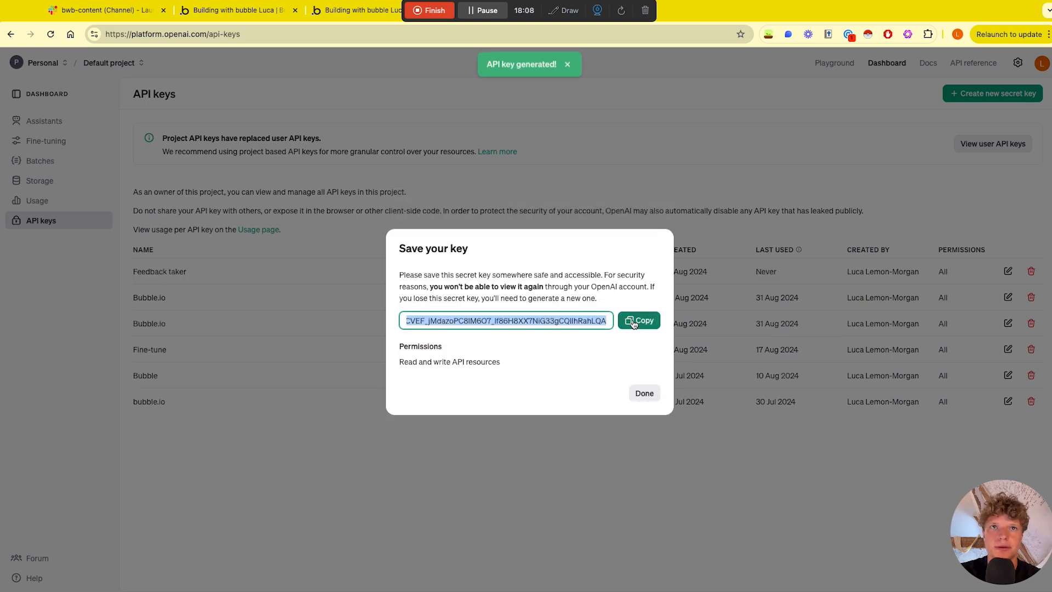
{"action": "left_click", "coordinate": [633, 323]}
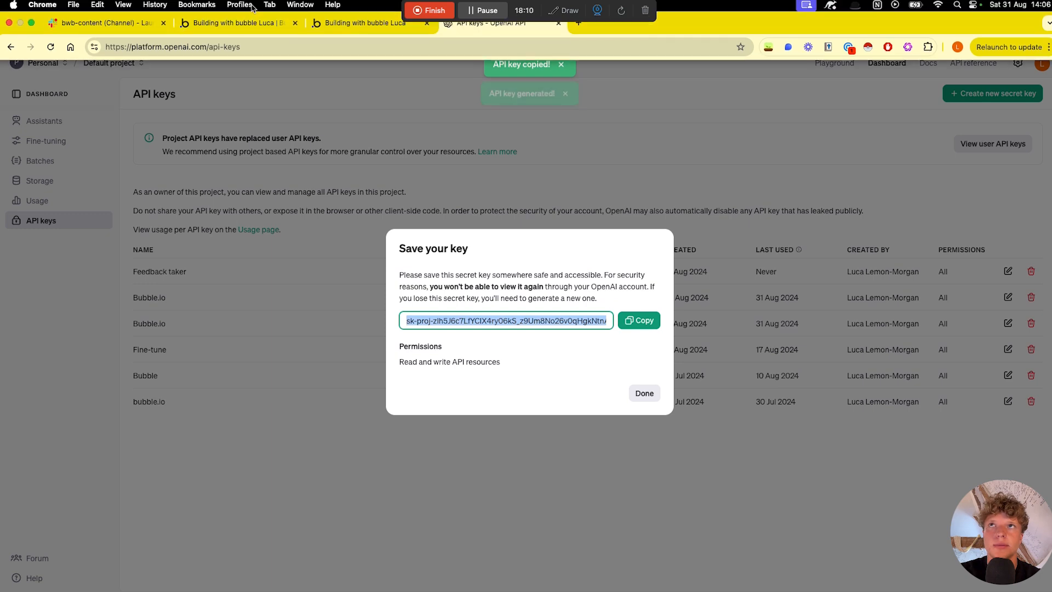
Step: Back in Bubble, fill in the new API's private key with "bearer" followed by the copied OpenAI API key
{"action": "left_click", "coordinate": [241, 22]}
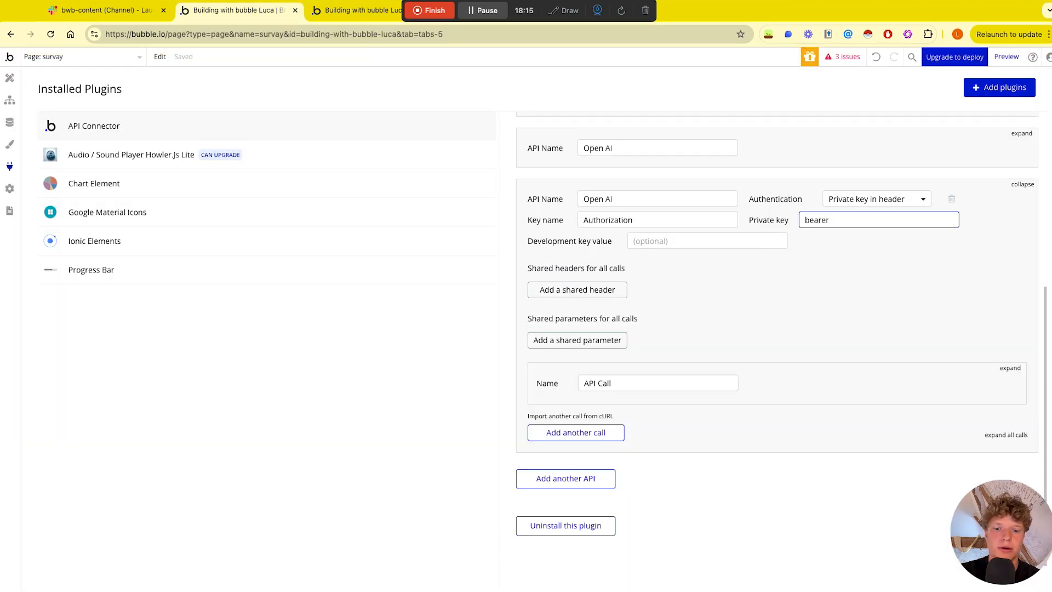
{"action": "type", "text": "bearer"}
{"action": "key", "text": "super+v"}
{"action": "left_click", "coordinate": [821, 281]}
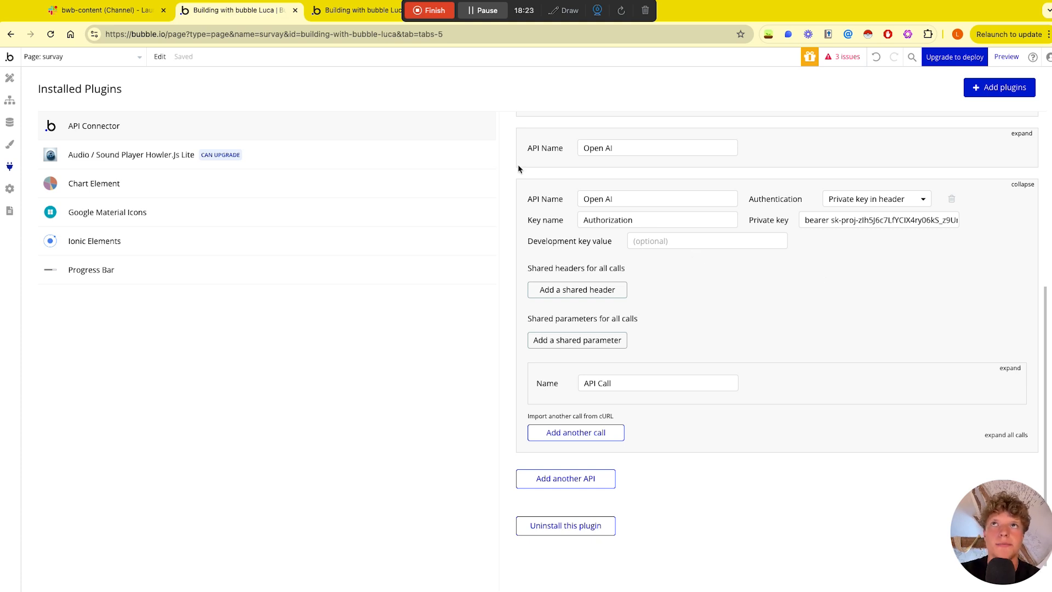
Step: Return to OpenAI, dismiss the saved-key dialog and open the Create chat completion page of the API reference
{"action": "left_click", "coordinate": [478, 27]}
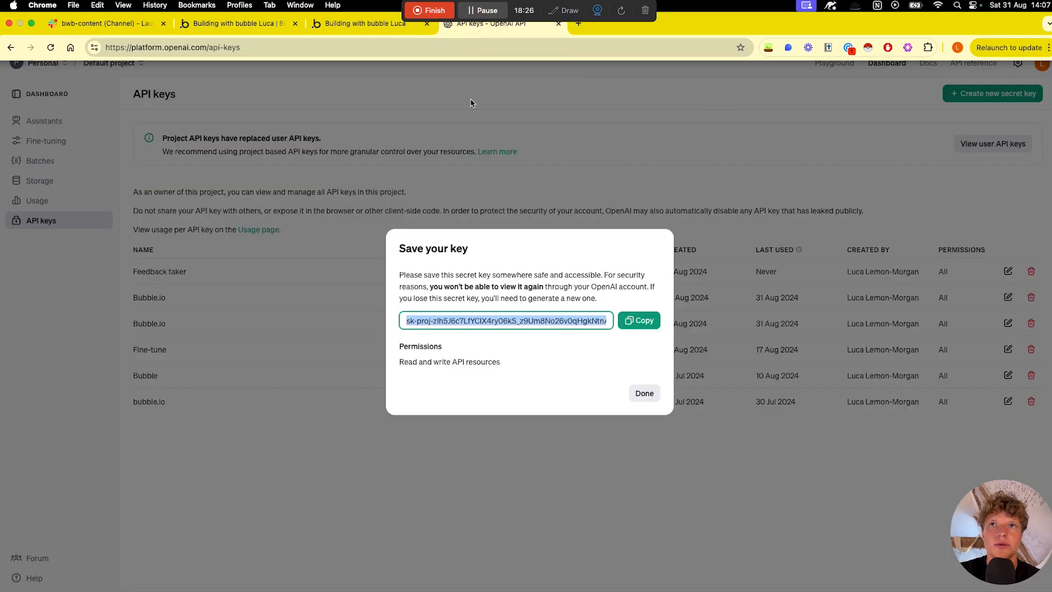
{"action": "left_click", "coordinate": [645, 393]}
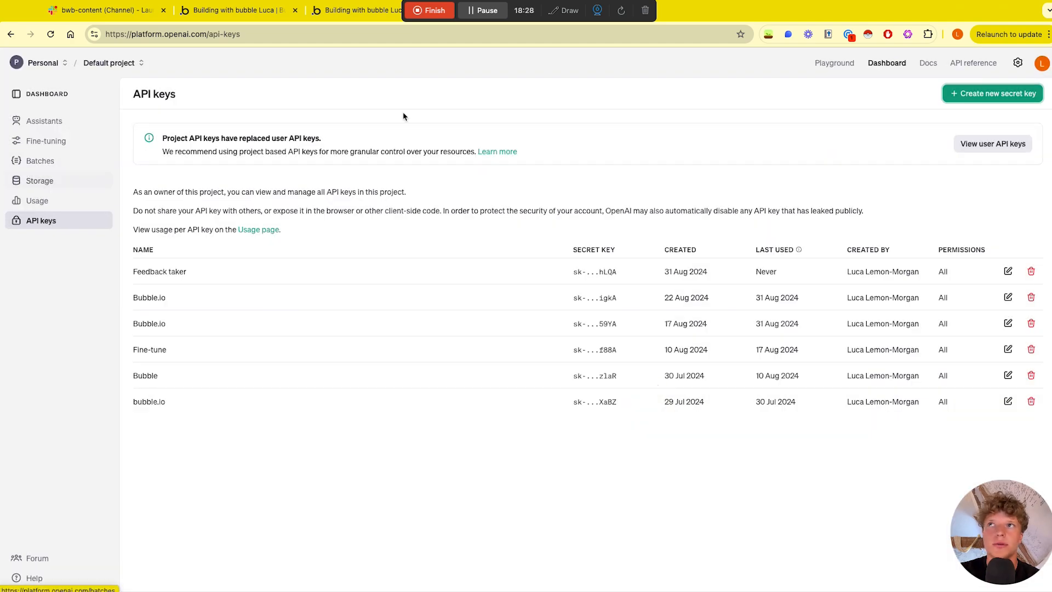
{"action": "left_click", "coordinate": [965, 64]}
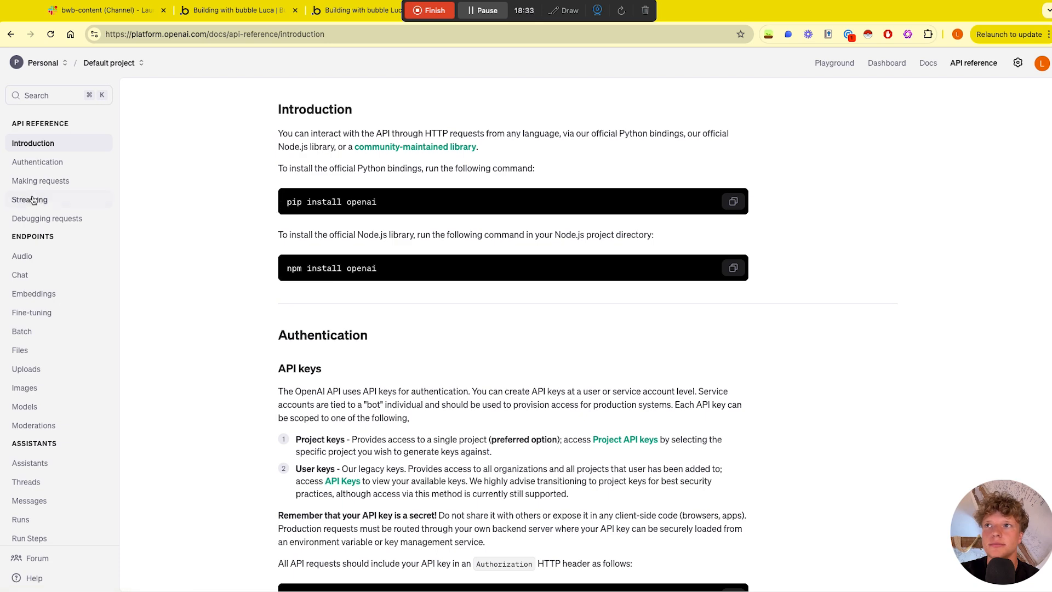
{"action": "scroll", "coordinate": [53, 253], "scroll_direction": "down", "scroll_amount": 2}
{"action": "scroll", "coordinate": [53, 252], "scroll_direction": "up", "scroll_amount": 2}
{"action": "left_click", "coordinate": [50, 274]}
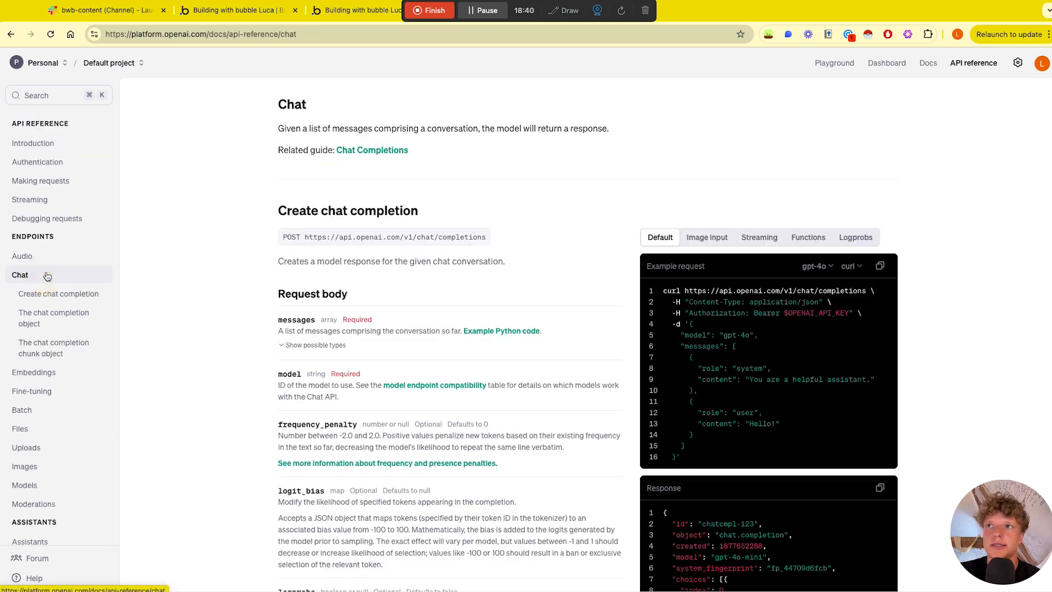
{"action": "left_click", "coordinate": [53, 293]}
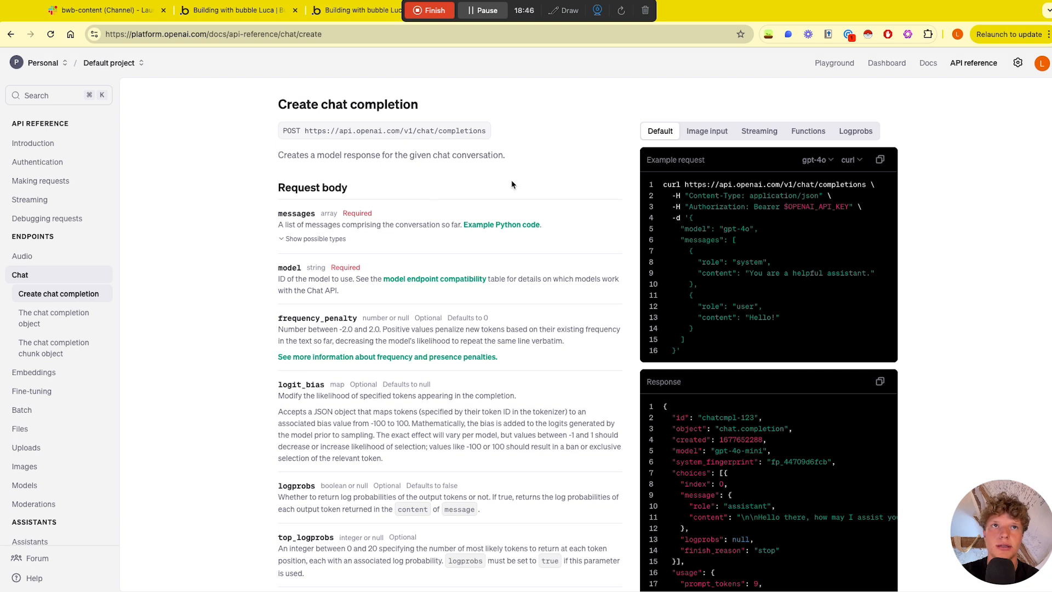
Step: Copy the header text "Content-Type: application/json" from the example curl request
{"action": "left_click_drag", "start_coordinate": [689, 207], "coordinate": [859, 207]}
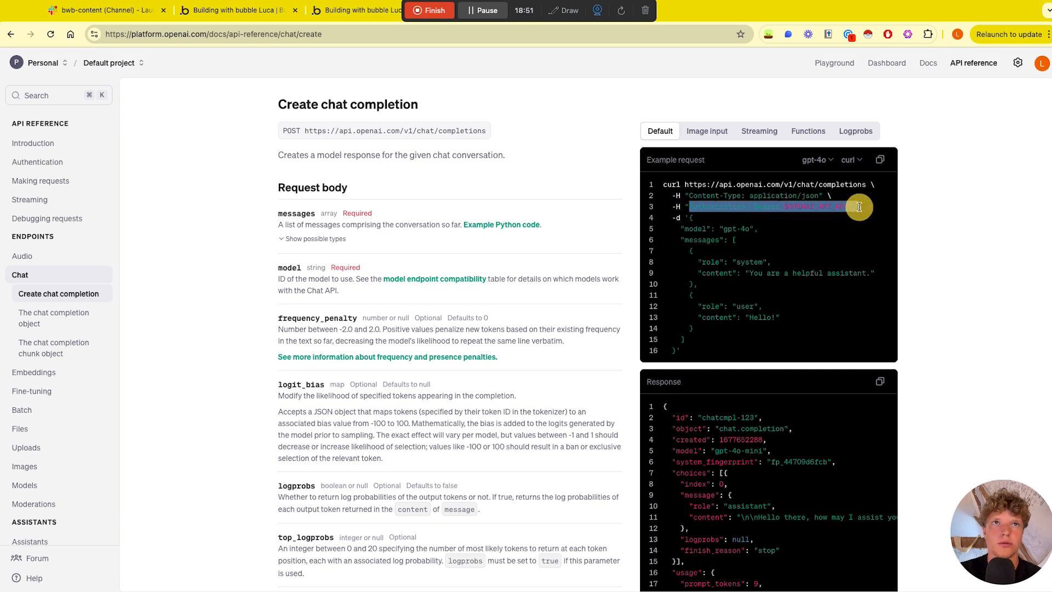
{"action": "left_click", "coordinate": [690, 193]}
{"action": "left_click_drag", "start_coordinate": [689, 193], "coordinate": [820, 191]}
{"action": "key", "text": "super+c"}
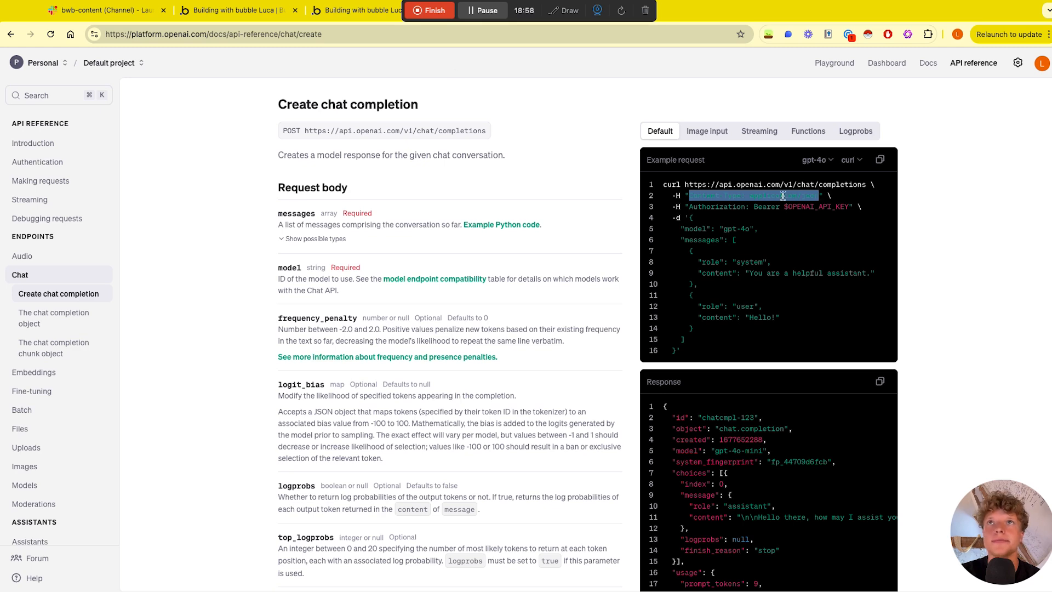
Step: Add an empty shared header to the new Open AI API in Bubble and check the headers in OpenAI's example request
{"action": "left_click", "coordinate": [231, 11]}
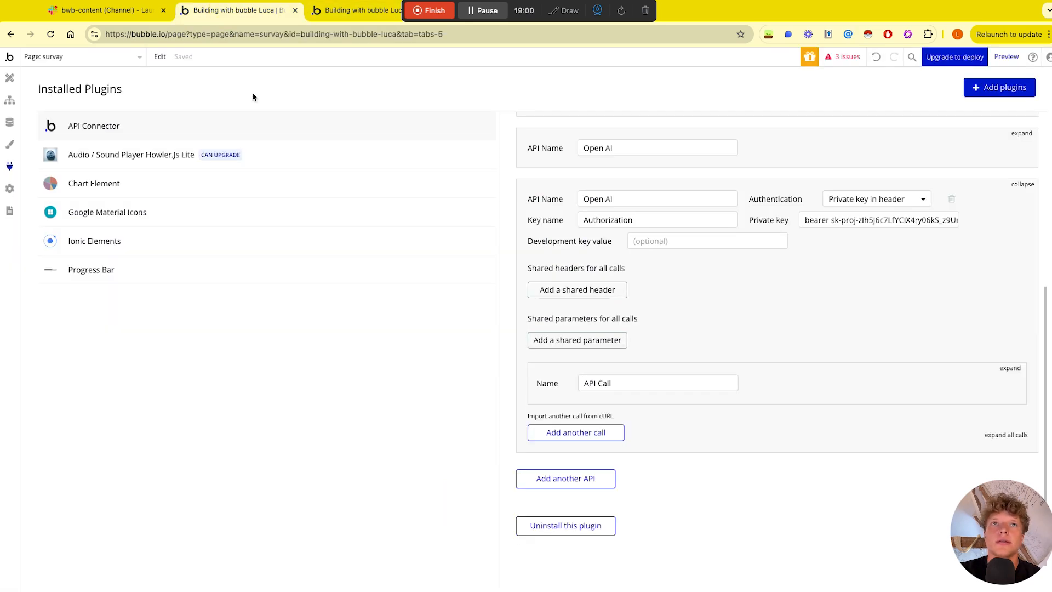
{"action": "left_click", "coordinate": [581, 290]}
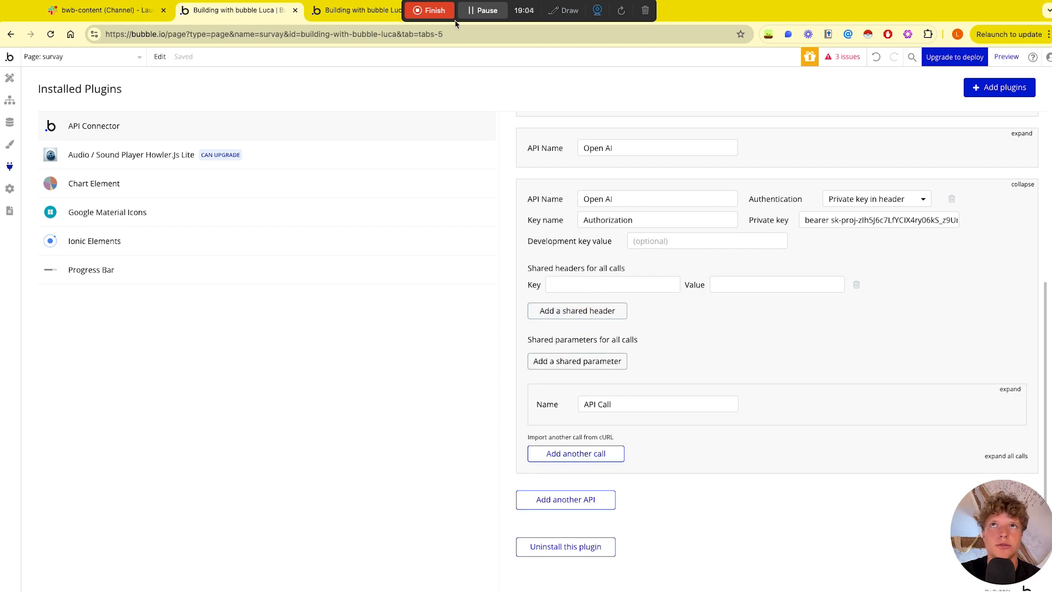
{"action": "left_click", "coordinate": [503, 26]}
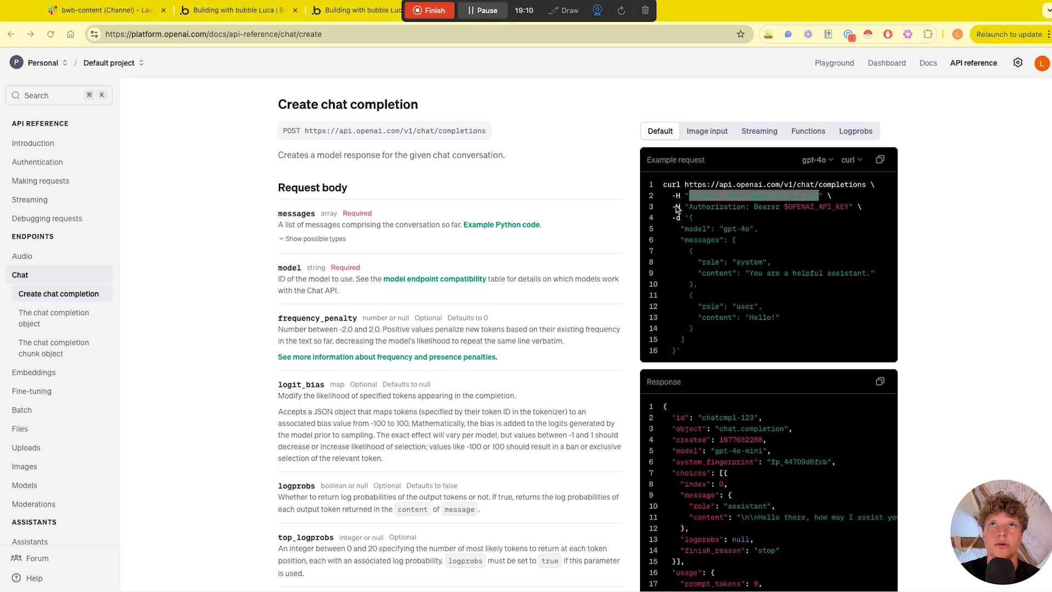
{"action": "mouse_move", "coordinate": [455, 6]}
{"action": "left_click", "coordinate": [274, 23]}
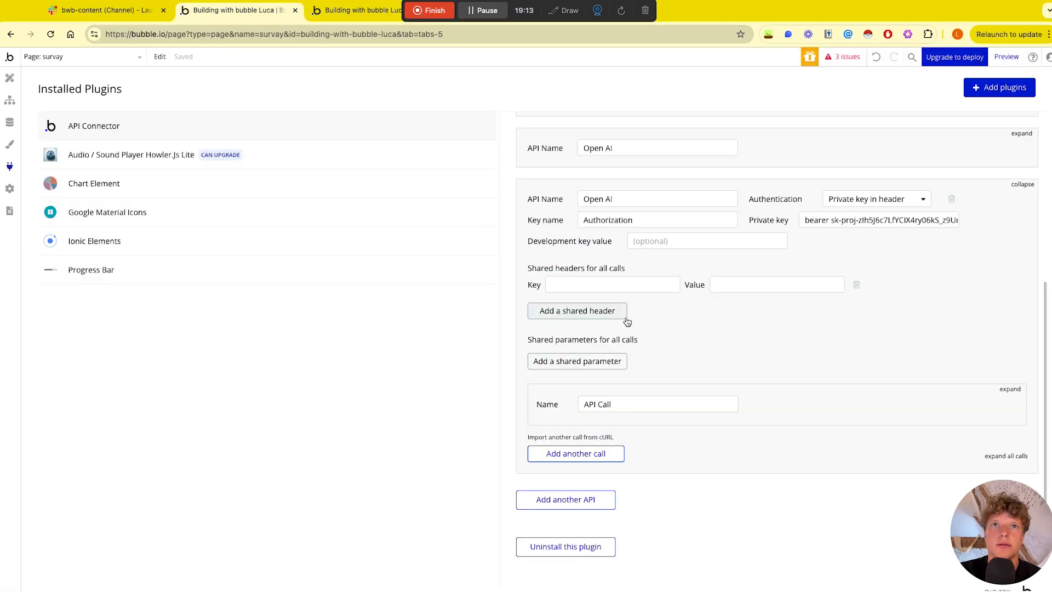
Step: Set the shared header's key to Content-Type and its value to application/json using the copied text
{"action": "left_click", "coordinate": [627, 288]}
{"action": "key", "text": "super+v"}
{"action": "left_click", "coordinate": [600, 284]}
{"action": "left_click_drag", "start_coordinate": [601, 284], "coordinate": [672, 282]}
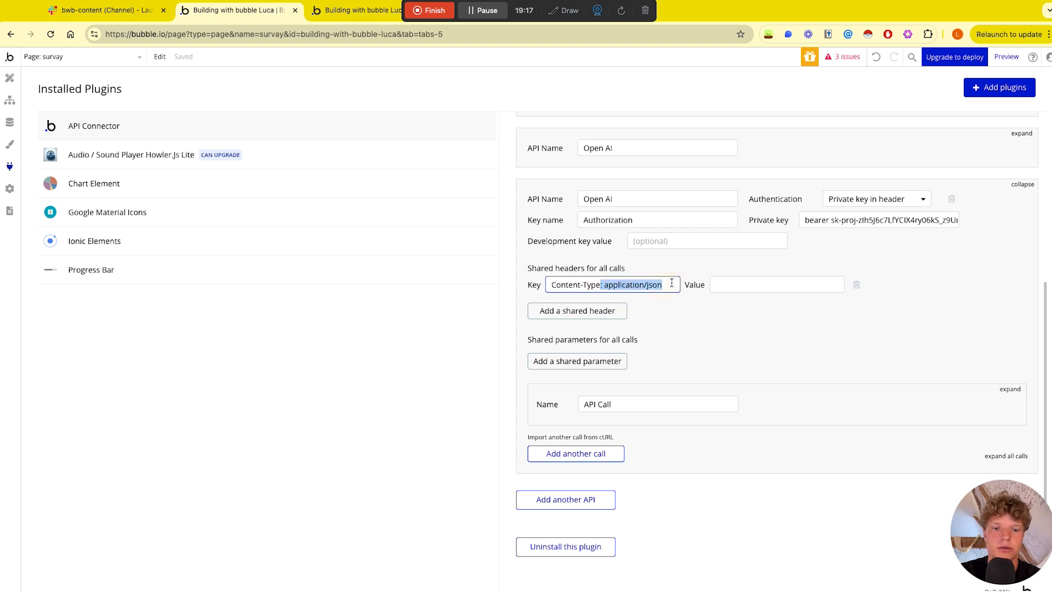
{"action": "key", "text": "super+x"}
{"action": "left_click", "coordinate": [726, 284]}
{"action": "key", "text": "super+v"}
{"action": "left_click", "coordinate": [721, 284]}
{"action": "key", "text": "BackSpace"}
{"action": "key", "text": "BackSpace"}
{"action": "left_click", "coordinate": [722, 327]}
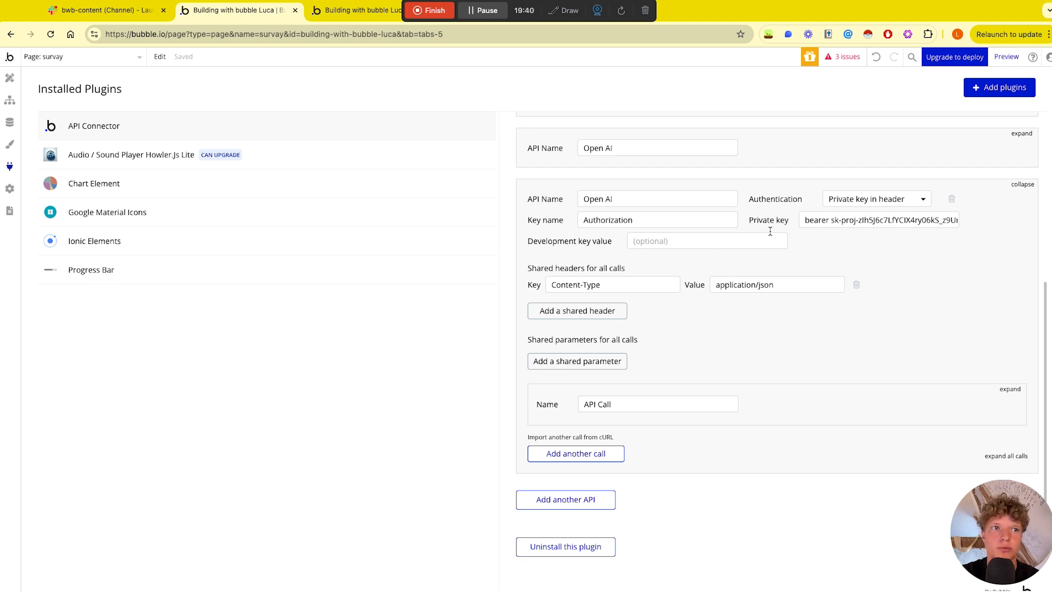
Step: Expand the first existing Open AI API in the connector and examine its authentication, shared header and calls for comparison
{"action": "scroll", "coordinate": [748, 323], "scroll_direction": "up", "scroll_amount": 4}
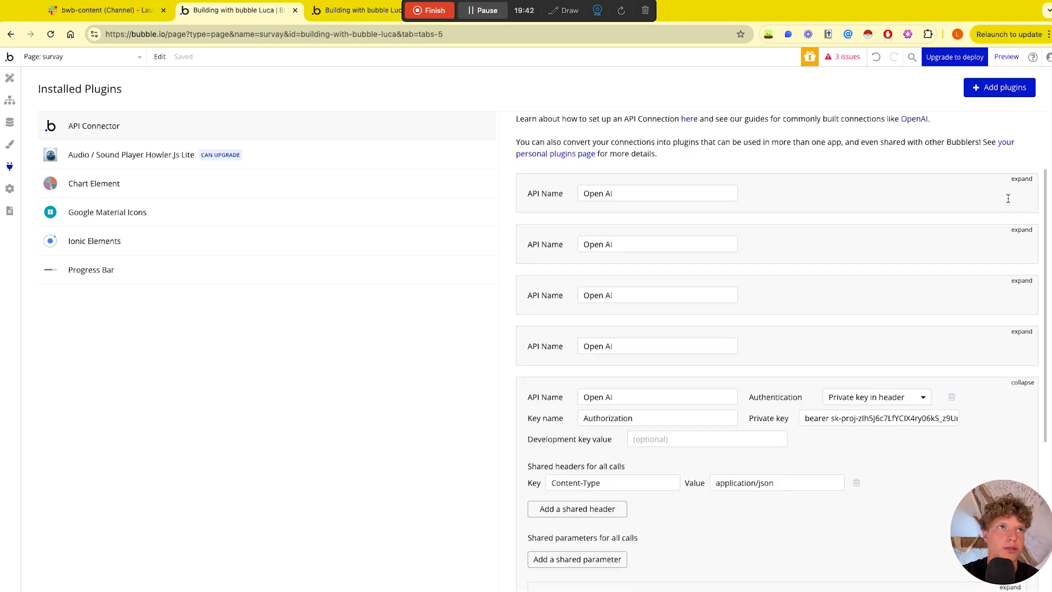
{"action": "left_click", "coordinate": [1023, 184]}
{"action": "scroll", "coordinate": [788, 307], "scroll_direction": "down", "scroll_amount": 4}
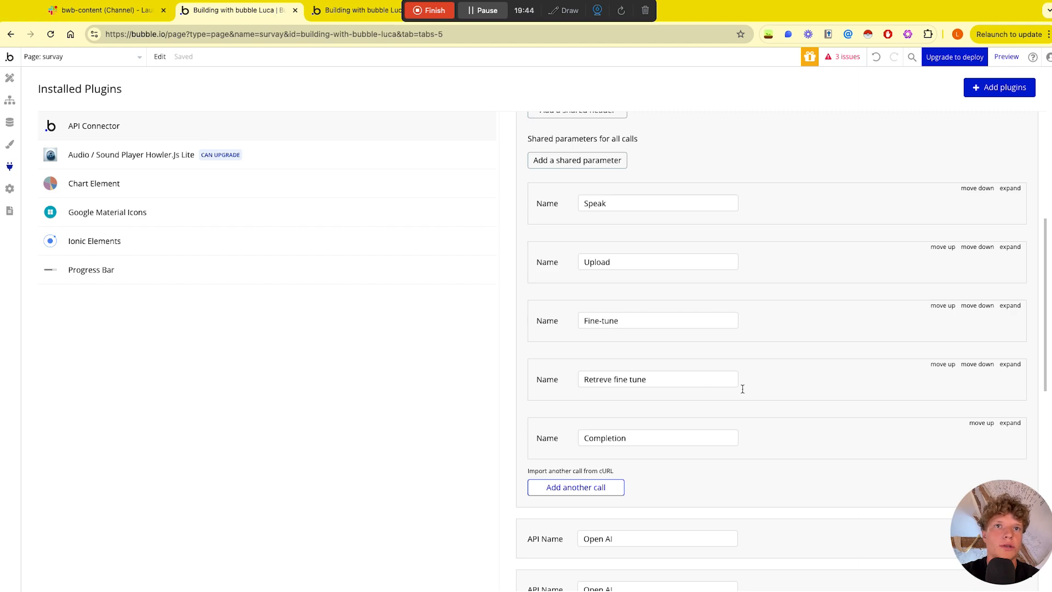
{"action": "scroll", "coordinate": [793, 289], "scroll_direction": "up", "scroll_amount": 5}
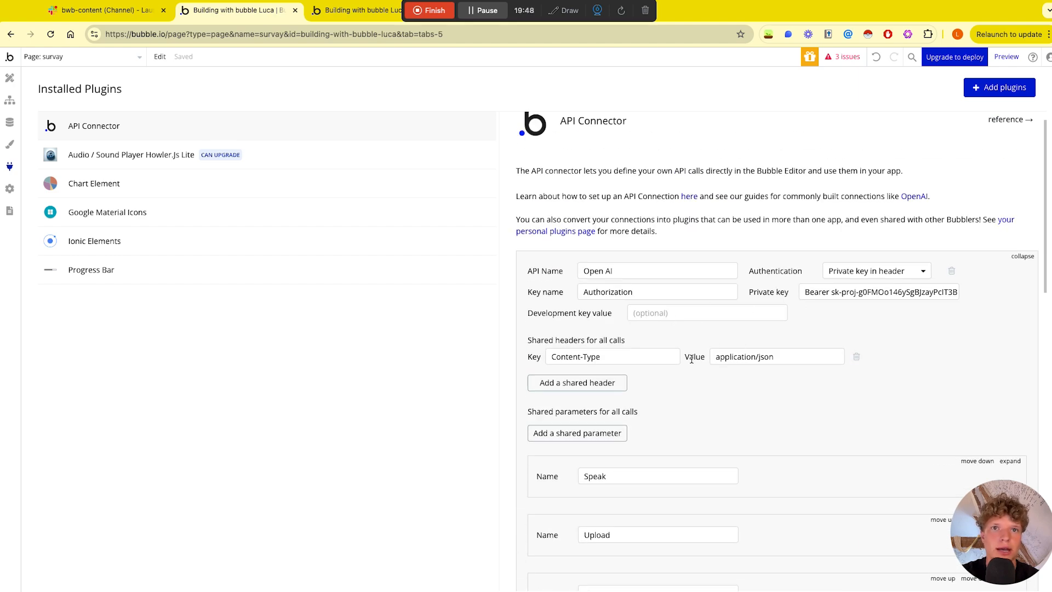
{"action": "scroll", "coordinate": [725, 336], "scroll_direction": "down", "scroll_amount": 3}
{"action": "scroll", "coordinate": [688, 351], "scroll_direction": "up", "scroll_amount": 2}
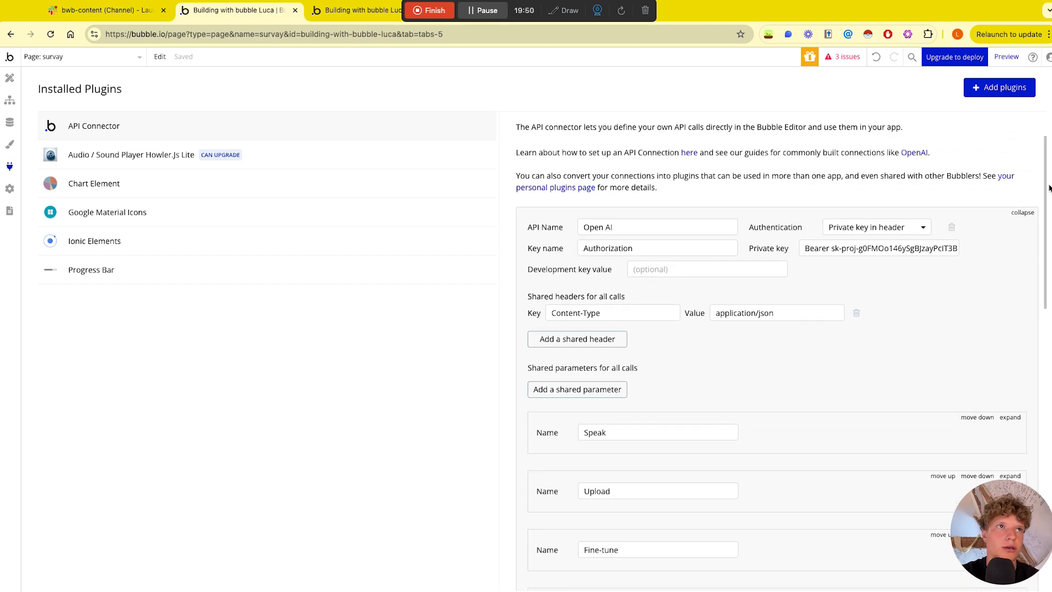
Step: Collapse the first existing Open AI API and go back to the new Open AI API's settings and its empty call
{"action": "left_click", "coordinate": [1022, 212]}
{"action": "scroll", "coordinate": [756, 399], "scroll_direction": "down", "scroll_amount": 5}
{"action": "scroll", "coordinate": [745, 292], "scroll_direction": "up", "scroll_amount": 1}
{"action": "scroll", "coordinate": [745, 291], "scroll_direction": "up", "scroll_amount": 1}
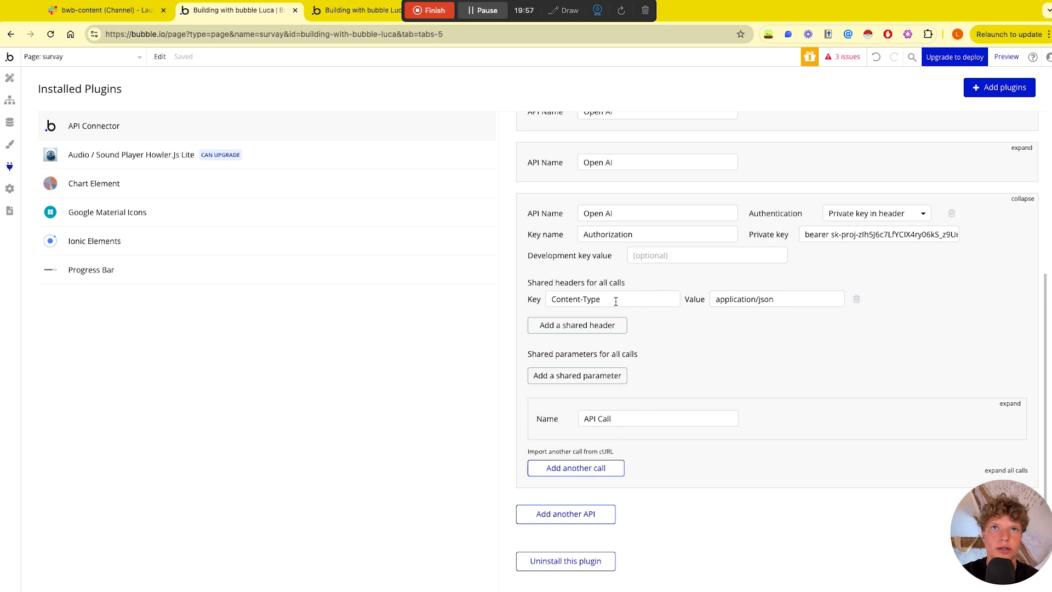
{"action": "scroll", "coordinate": [687, 269], "scroll_direction": "down", "scroll_amount": 2}
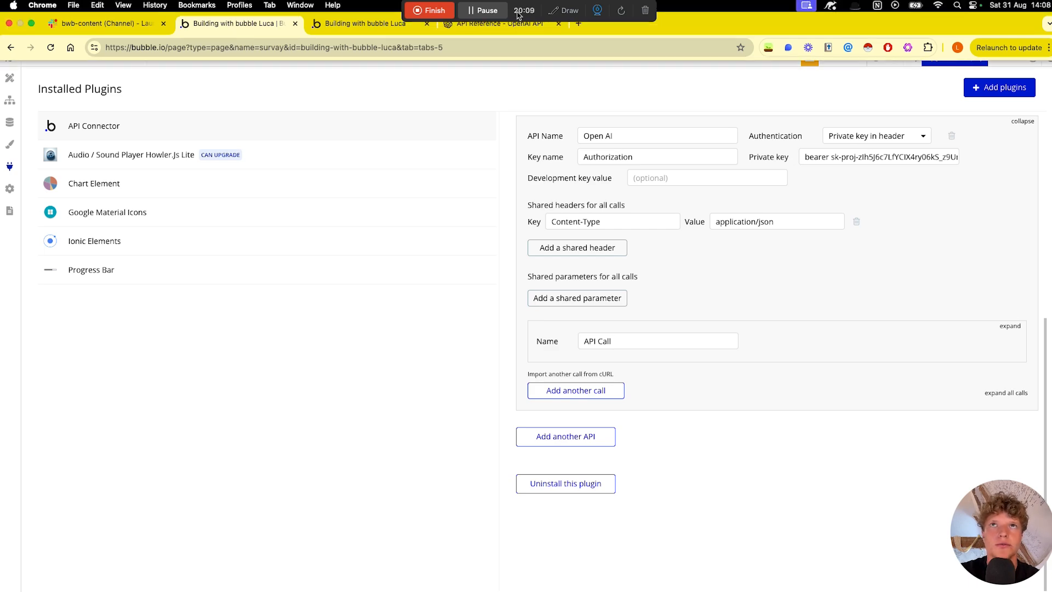
Step: Switch to OpenAI's API reference and copy the Create chat completion example curl request
{"action": "left_click", "coordinate": [514, 28]}
{"action": "left_click", "coordinate": [620, 164]}
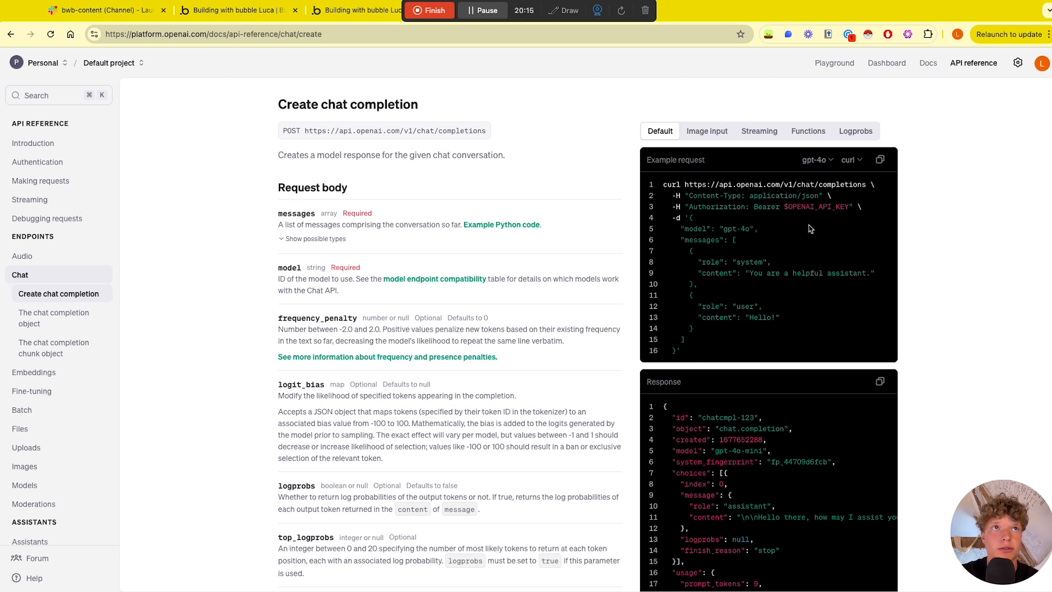
{"action": "left_click", "coordinate": [878, 161]}
Step: In Bubble, import the copied curl request as another call of the new Open AI API and move it above the empty call
{"action": "left_click", "coordinate": [235, 10]}
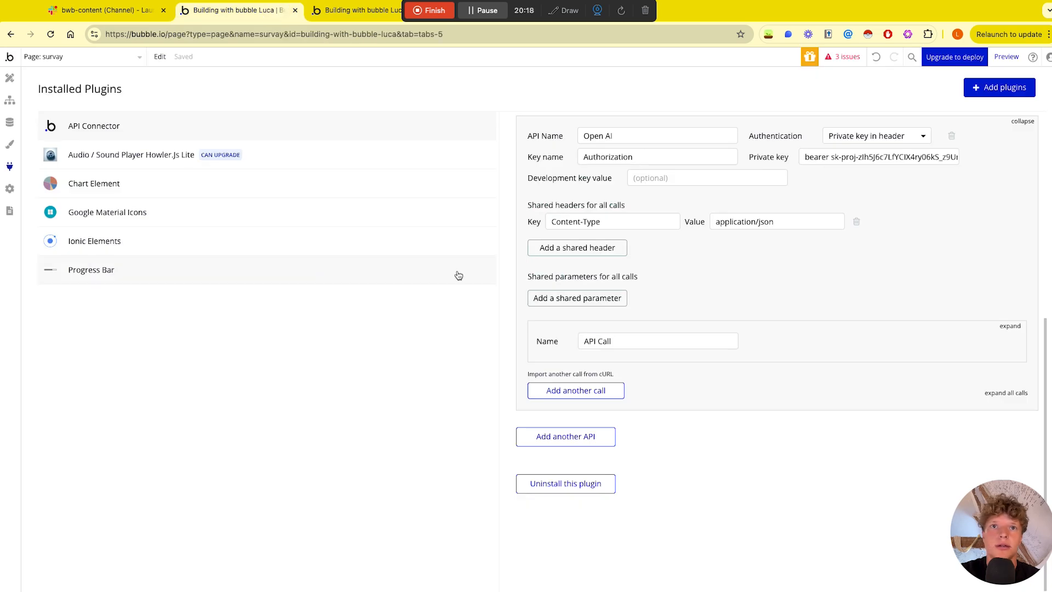
{"action": "left_click", "coordinate": [570, 373]}
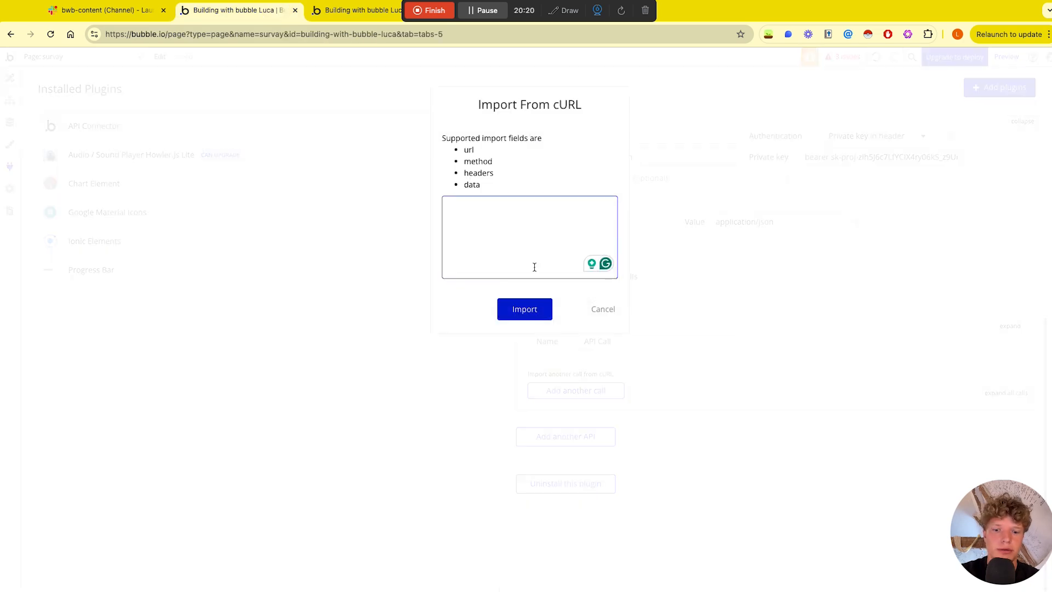
{"action": "key", "text": "super+v"}
{"action": "left_click", "coordinate": [524, 310]}
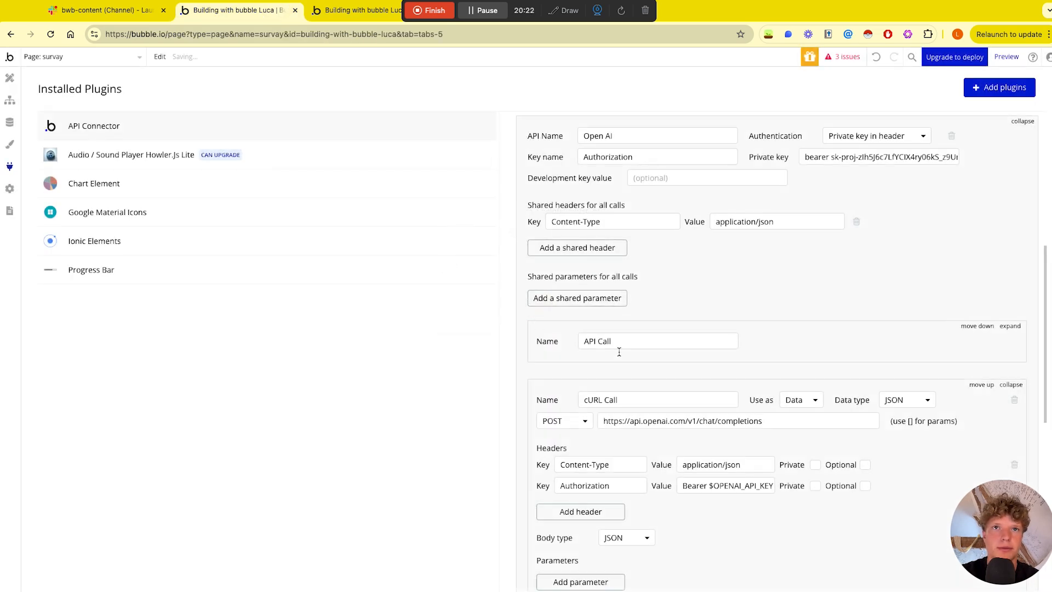
{"action": "scroll", "coordinate": [622, 360], "scroll_direction": "down", "scroll_amount": 4}
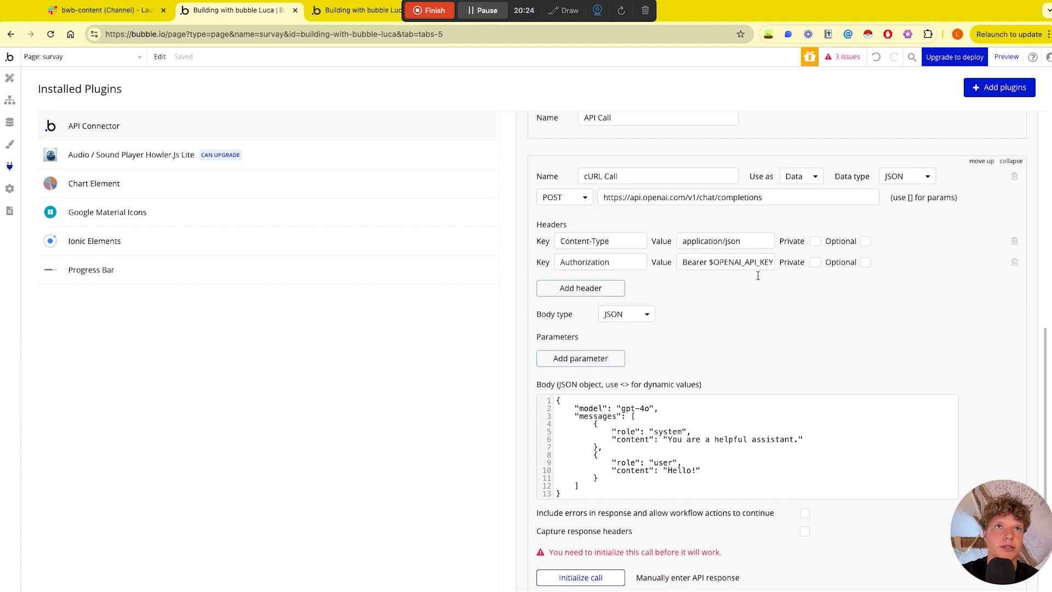
{"action": "scroll", "coordinate": [854, 356], "scroll_direction": "up", "scroll_amount": 3}
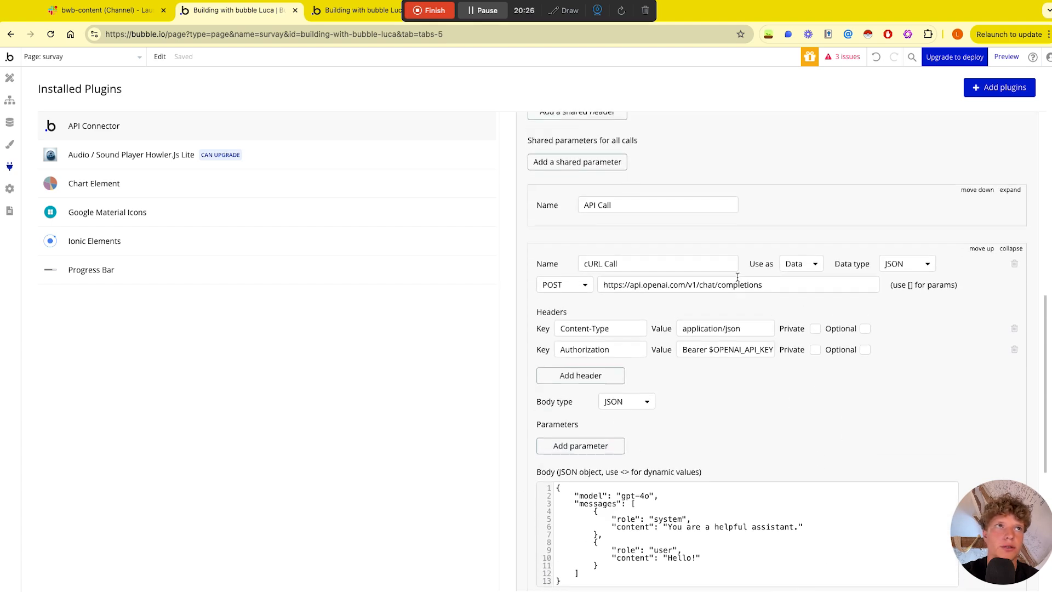
{"action": "scroll", "coordinate": [783, 334], "scroll_direction": "up", "scroll_amount": 2}
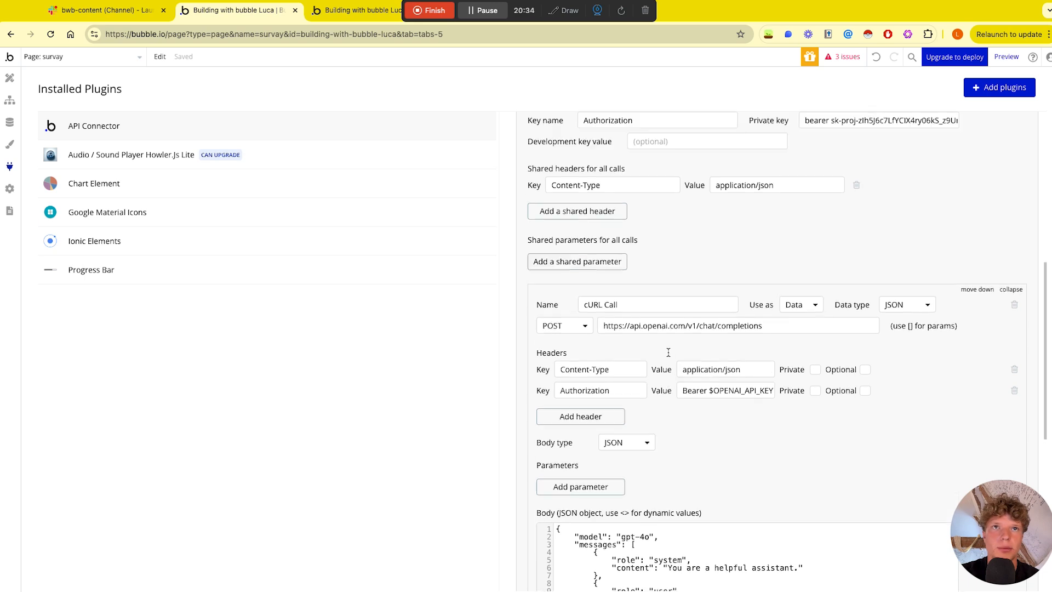
Step: Rename the imported cURL call to "Completions call" and set it to be used as an Action
{"action": "left_click", "coordinate": [636, 315]}
{"action": "key", "text": "ctrl+a"}
{"action": "key", "text": "BackSpace"}
{"action": "type", "text": "Conmpletions call"}
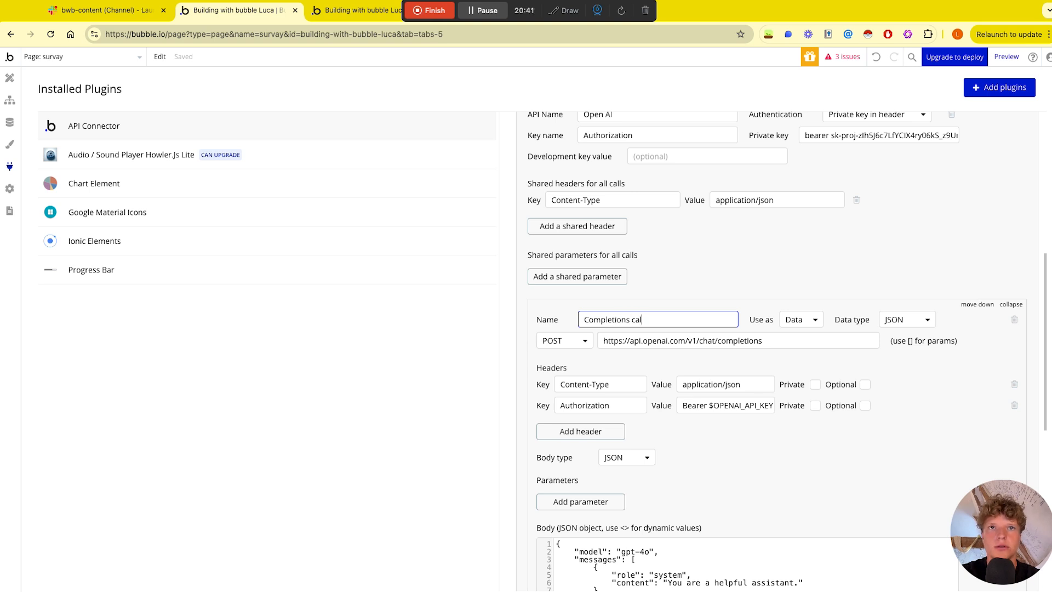
{"action": "left_click", "coordinate": [641, 363]}
{"action": "left_click", "coordinate": [788, 322]}
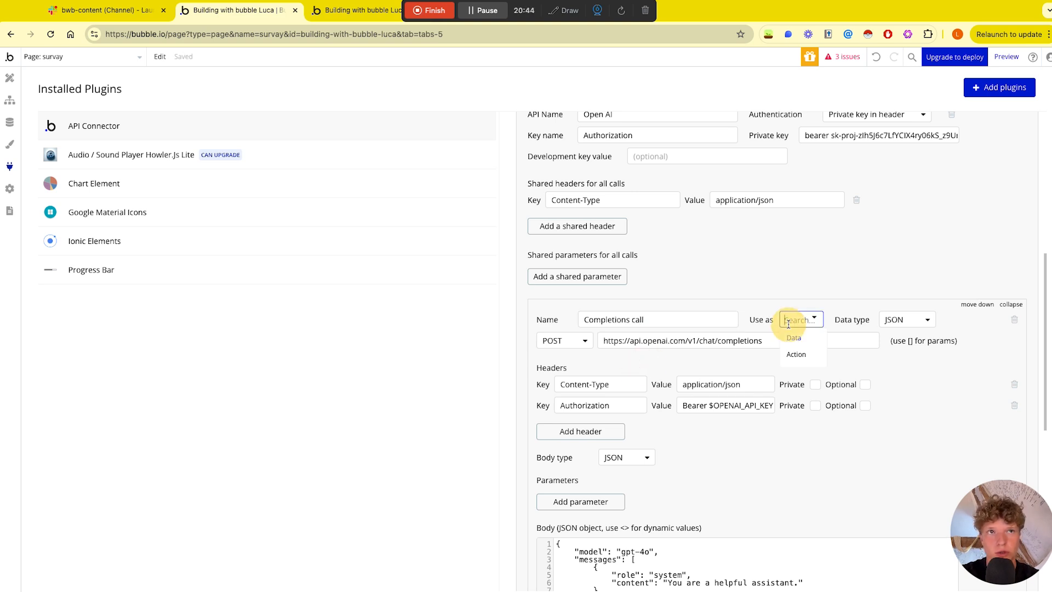
{"action": "left_click", "coordinate": [801, 350]}
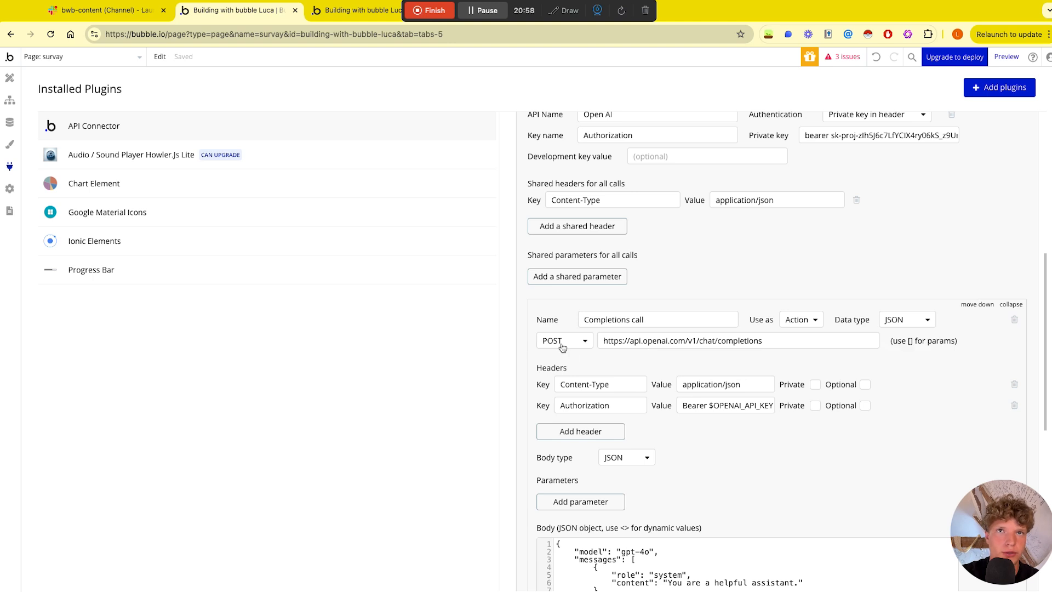
Step: Delete the Content-Type and Authorization headers from the Completions call
{"action": "scroll", "coordinate": [622, 364], "scroll_direction": "down", "scroll_amount": 1}
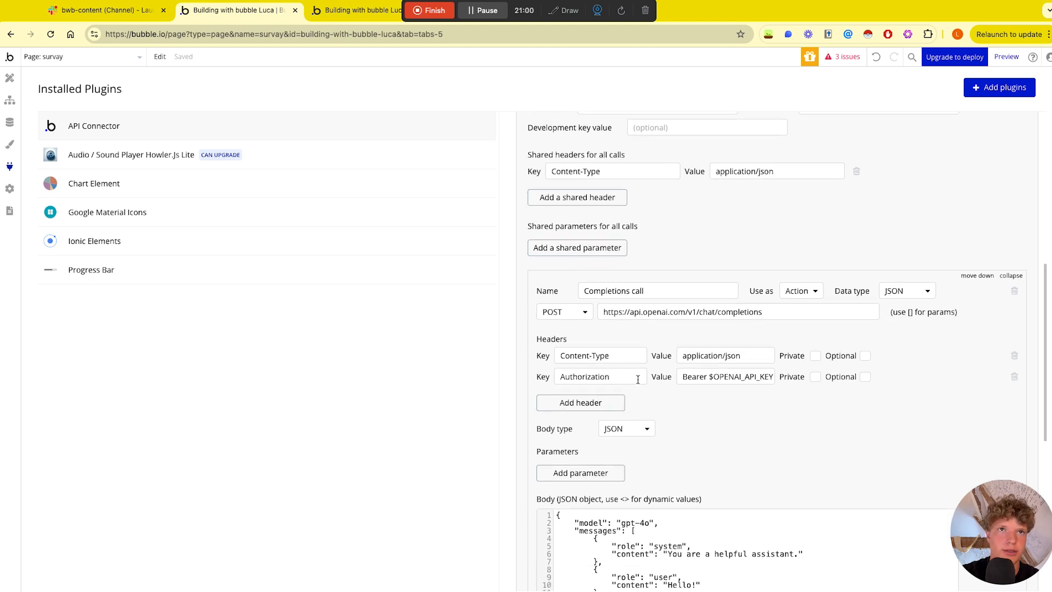
{"action": "left_click", "coordinate": [1012, 354]}
{"action": "left_click", "coordinate": [1014, 377]}
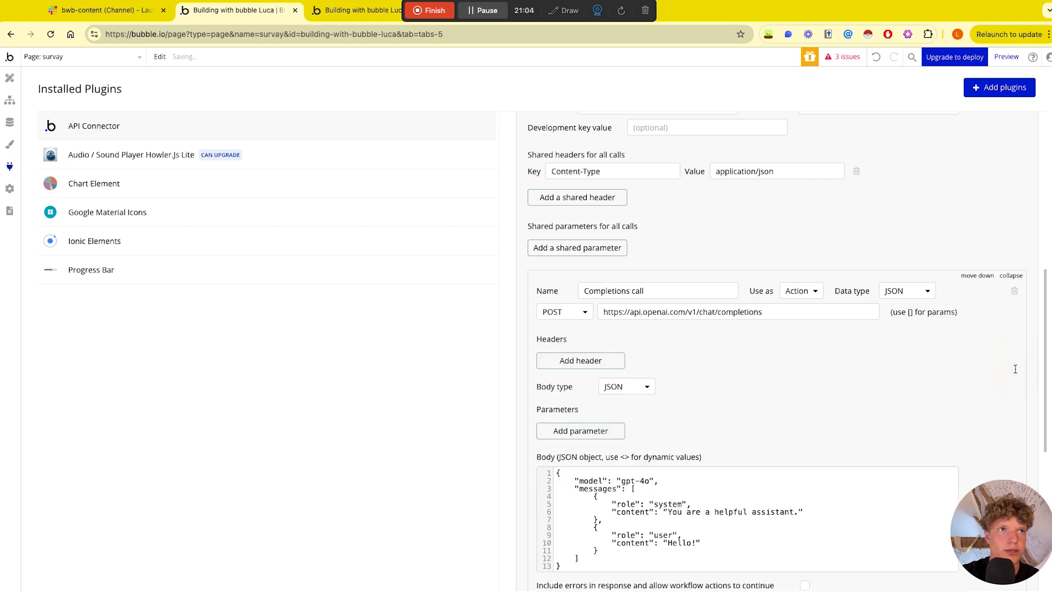
Step: Examine the roles and contents of the system and user messages in the Completions call's JSON body
{"action": "scroll", "coordinate": [747, 347], "scroll_direction": "down", "scroll_amount": 5}
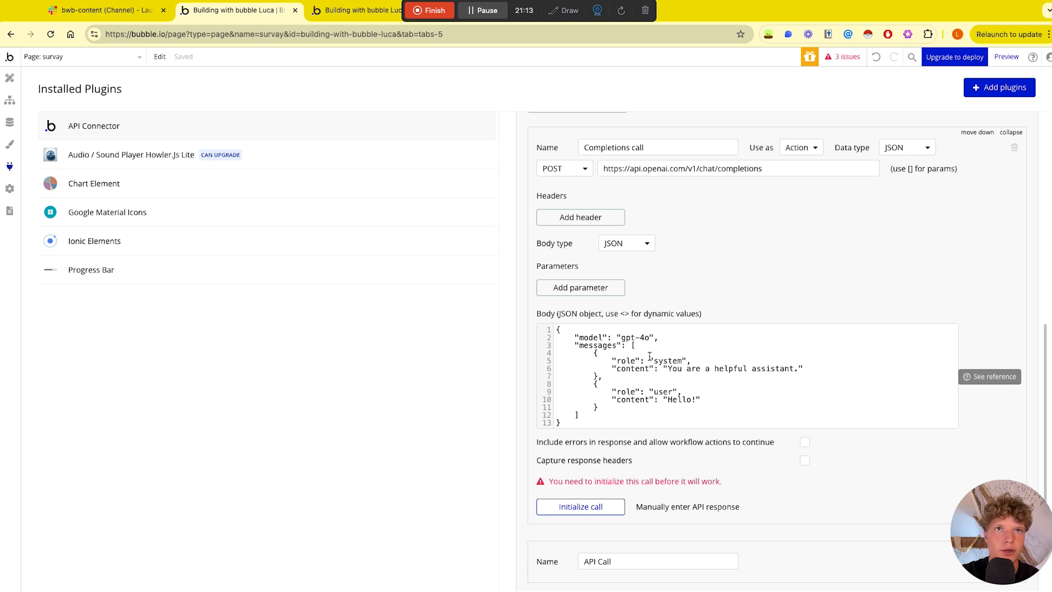
{"action": "left_click", "coordinate": [673, 367]}
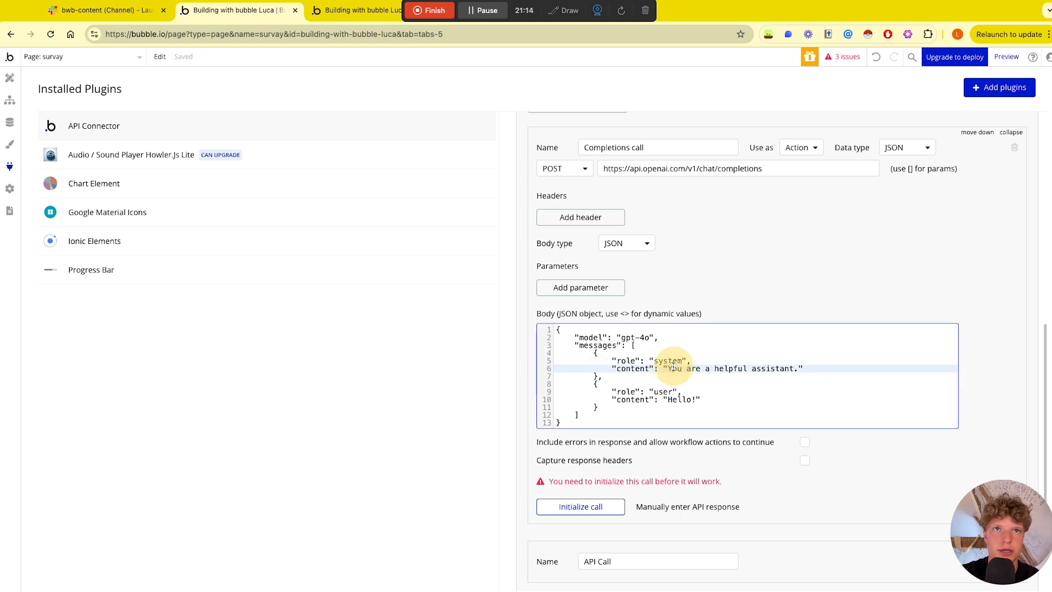
{"action": "left_click", "coordinate": [677, 399]}
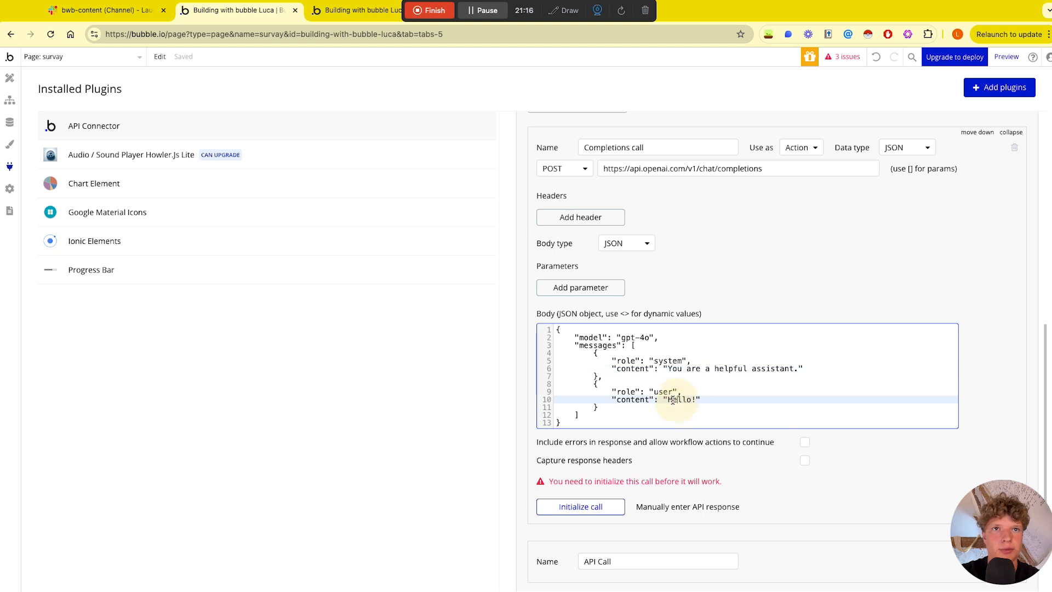
{"action": "left_click", "coordinate": [668, 360]}
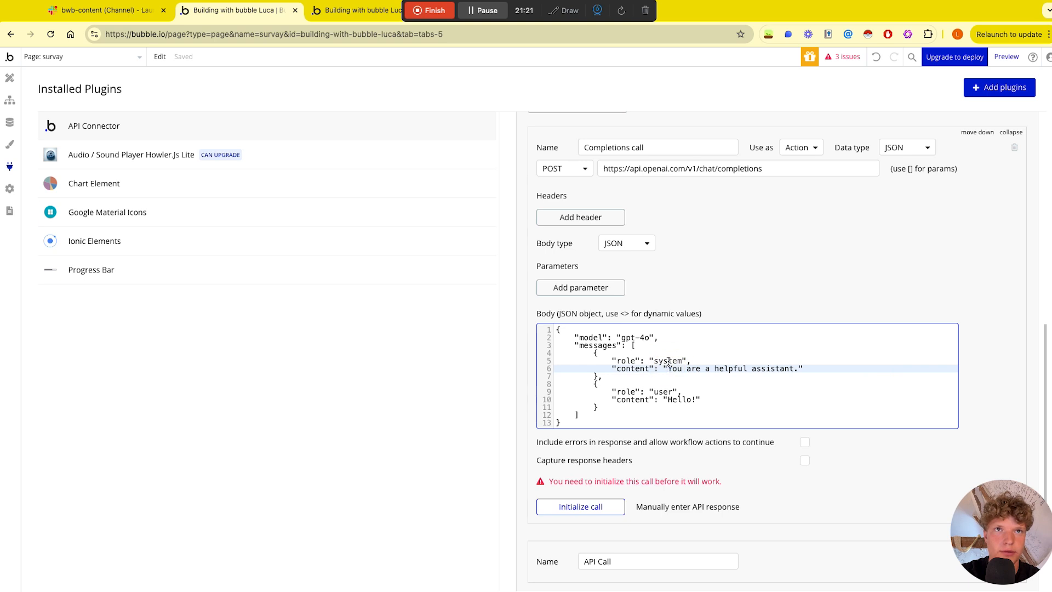
{"action": "left_click", "coordinate": [610, 352]}
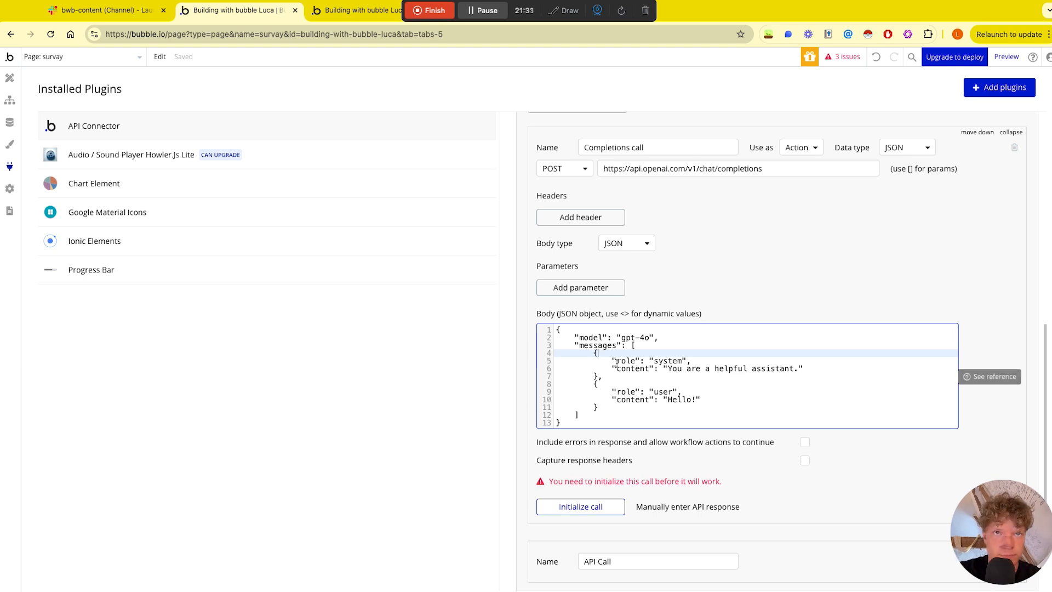
{"action": "left_click", "coordinate": [663, 361]}
{"action": "left_click", "coordinate": [662, 368]}
{"action": "left_click", "coordinate": [671, 400]}
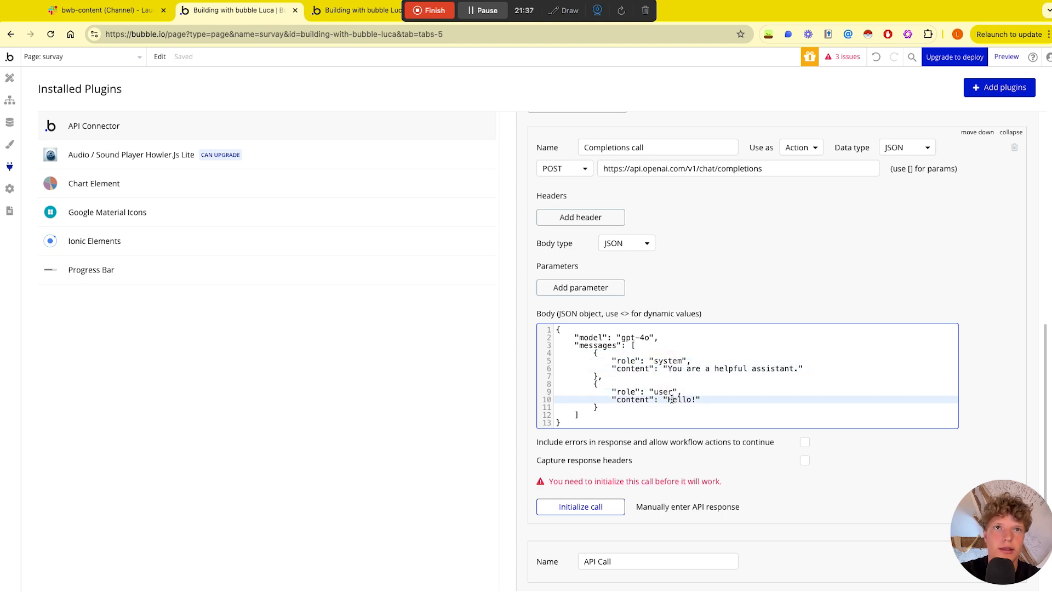
{"action": "scroll", "coordinate": [671, 399], "scroll_direction": "up", "scroll_amount": 1}
{"action": "scroll", "coordinate": [679, 420], "scroll_direction": "down", "scroll_amount": 1}
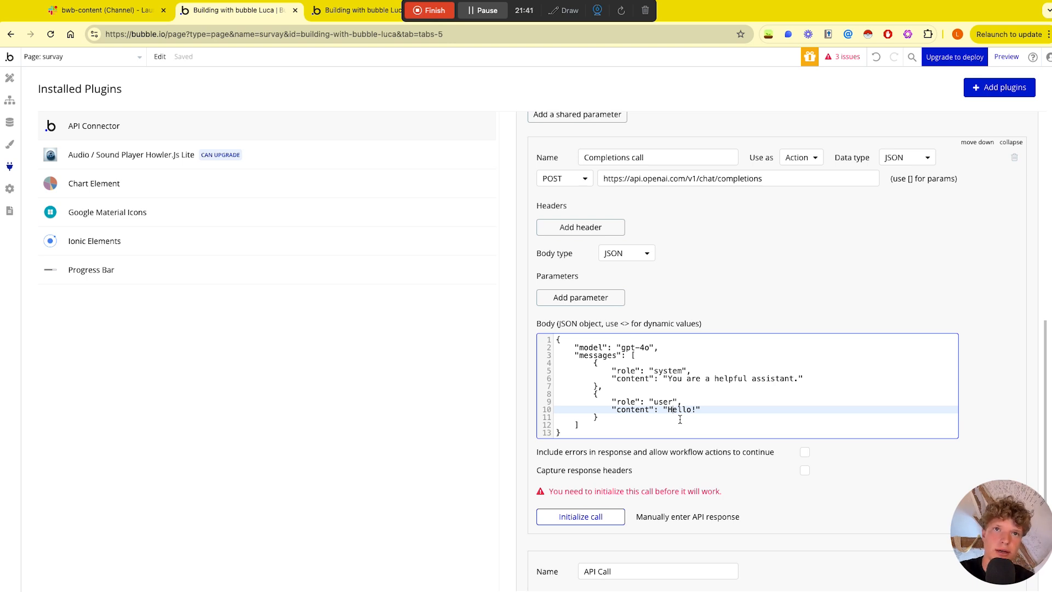
Step: Replace the "system" role in the JSON body's first message with the dynamic value <role>
{"action": "left_click", "coordinate": [679, 370]}
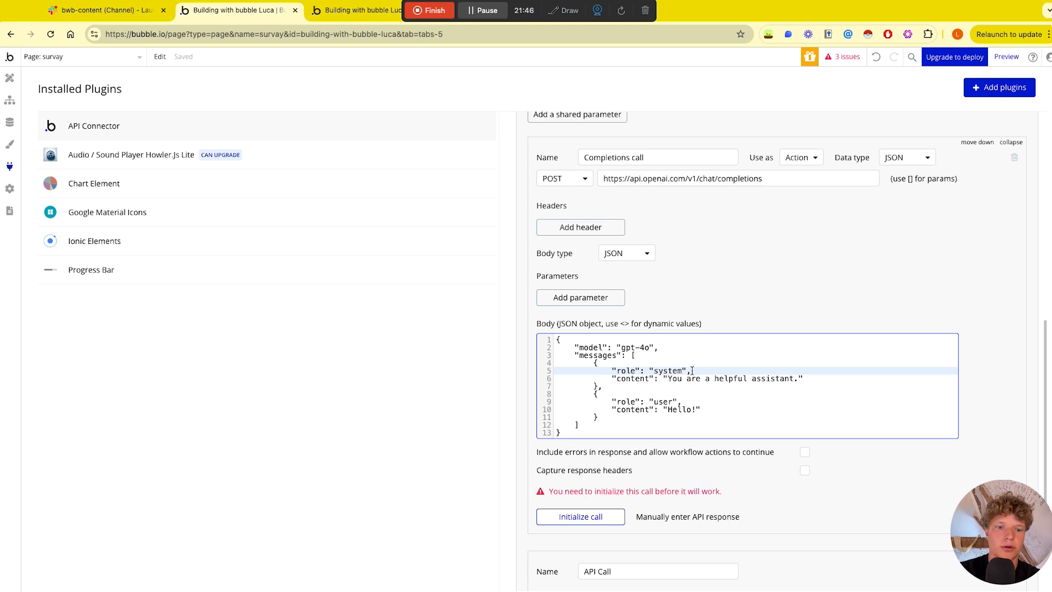
{"action": "key", "text": "BackSpace"}
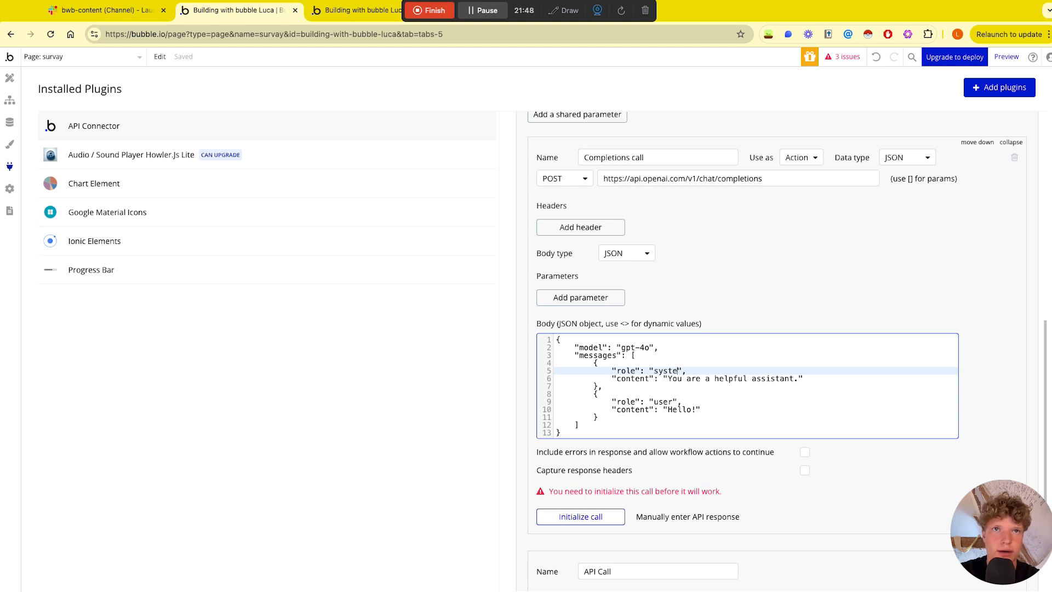
{"action": "key", "text": "BackSpace"}
{"action": "key", "text": "BackSpace"}
{"action": "key", "text": "BackSpace"}
{"action": "key", "text": "BackSpace"}
{"action": "key", "text": "BackSpace"}
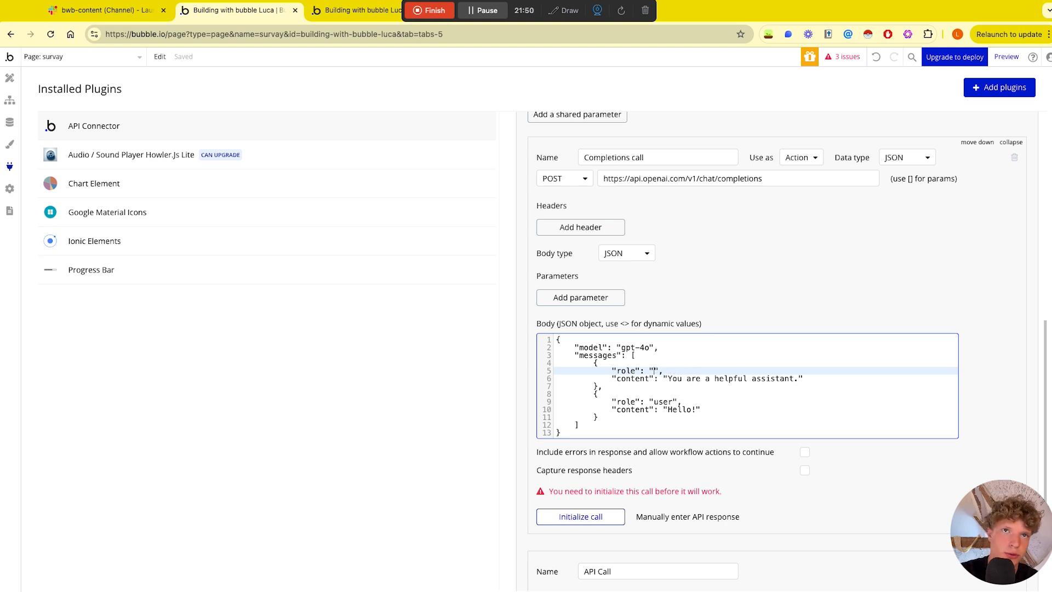
{"action": "type", "text": "<role>"}
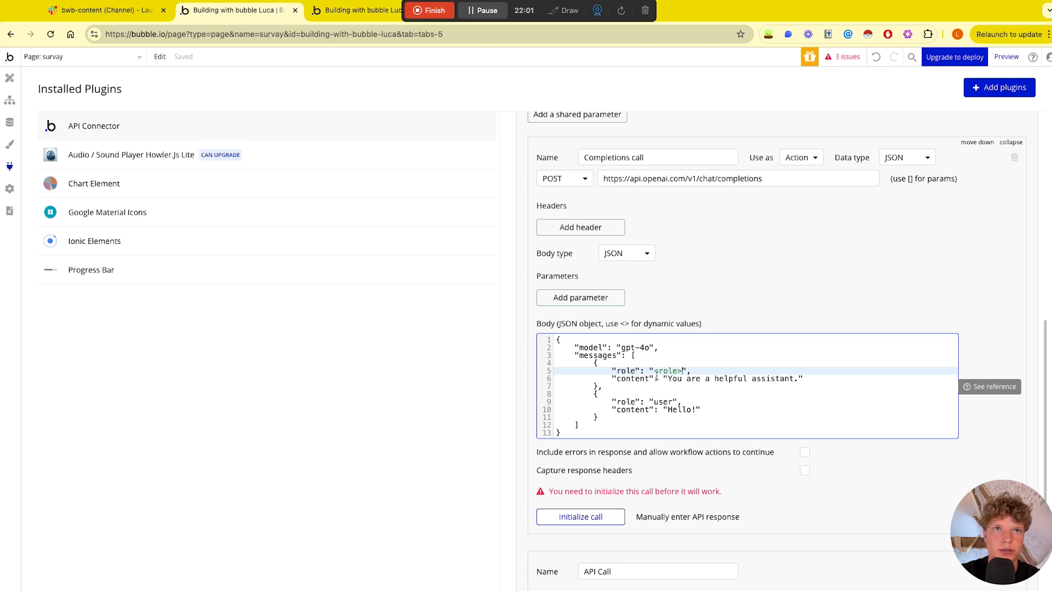
{"action": "left_click", "coordinate": [712, 480]}
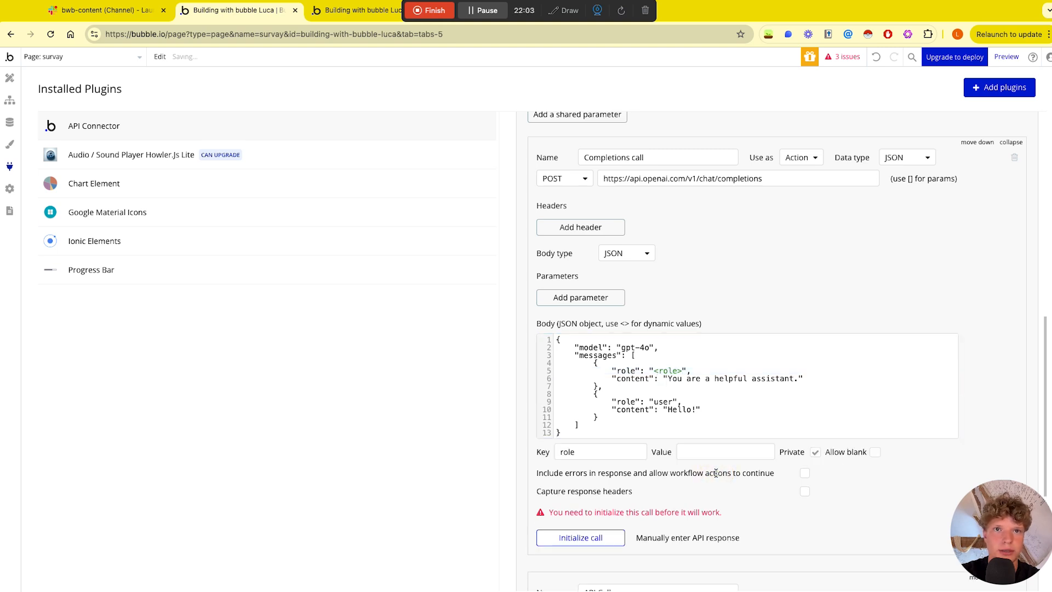
{"action": "left_click", "coordinate": [714, 451]}
{"action": "type", "text": "jnsdvjn"}
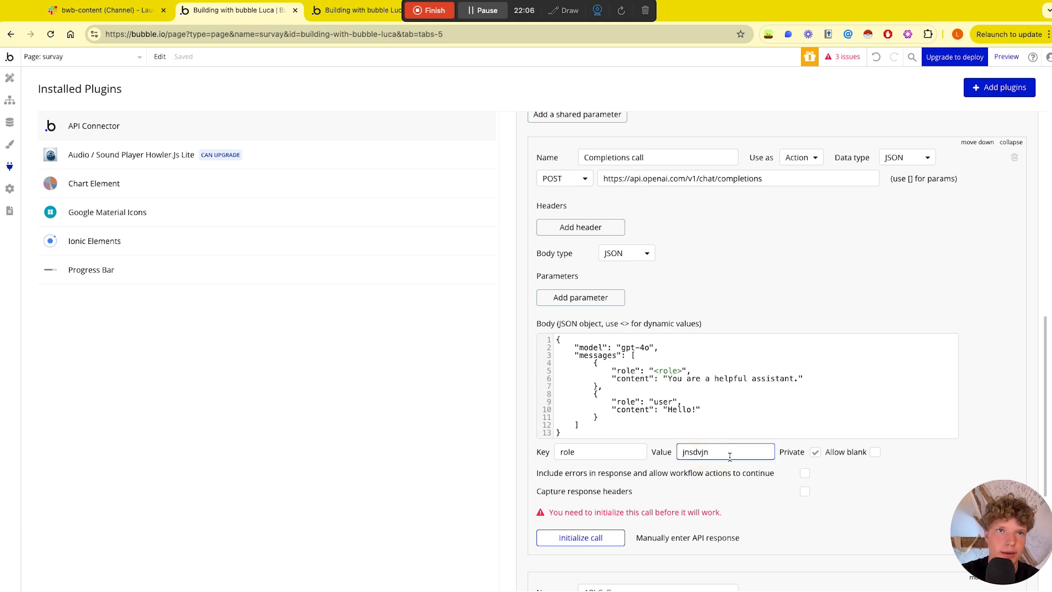
{"action": "key", "text": "ctrl+a"}
{"action": "key", "text": "BackSpace"}
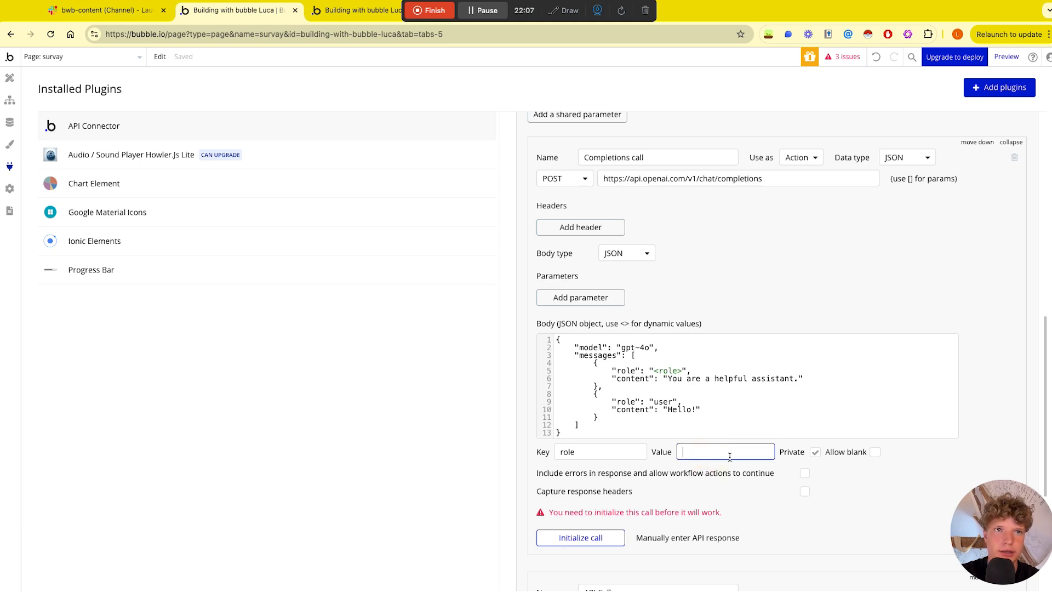
Step: Make the role parameter non-private and look over the content lines of both messages in the JSON body
{"action": "left_click", "coordinate": [815, 451]}
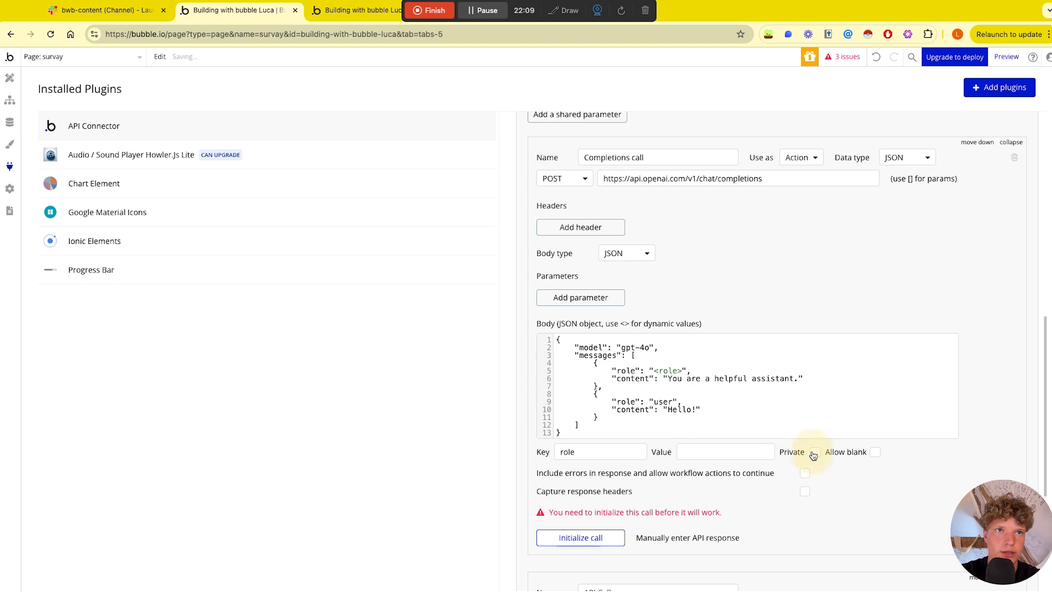
{"action": "left_click", "coordinate": [614, 379]}
{"action": "left_click_drag", "start_coordinate": [614, 379], "coordinate": [809, 377]}
{"action": "left_click", "coordinate": [619, 402]}
{"action": "left_click_drag", "start_coordinate": [616, 409], "coordinate": [704, 409]}
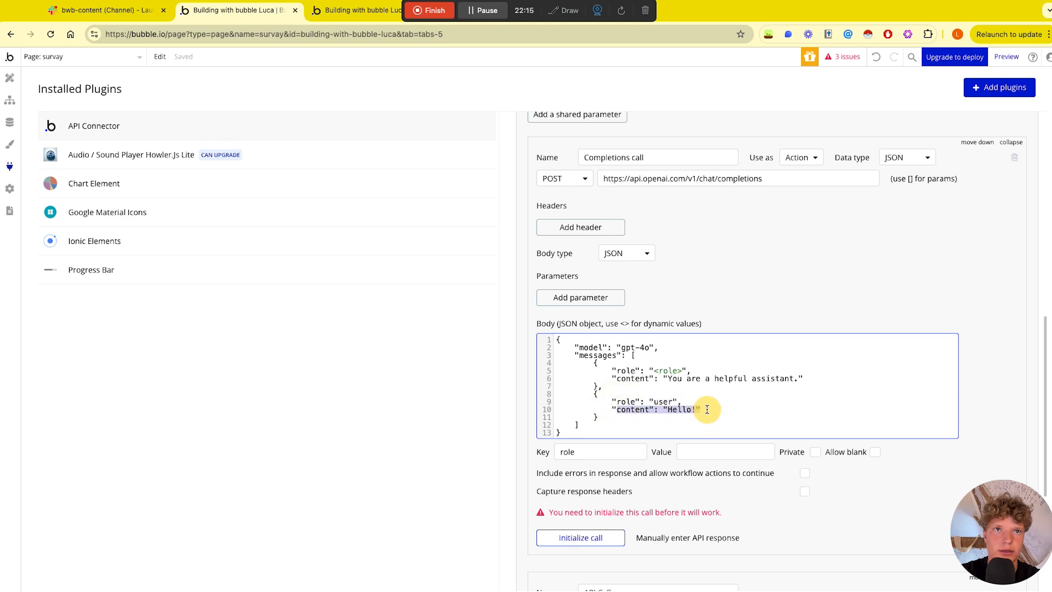
{"action": "left_click", "coordinate": [669, 410]}
Step: Replace the content text of the JSON body's first message with the dynamic value <GPT_responce>
{"action": "left_click", "coordinate": [797, 378]}
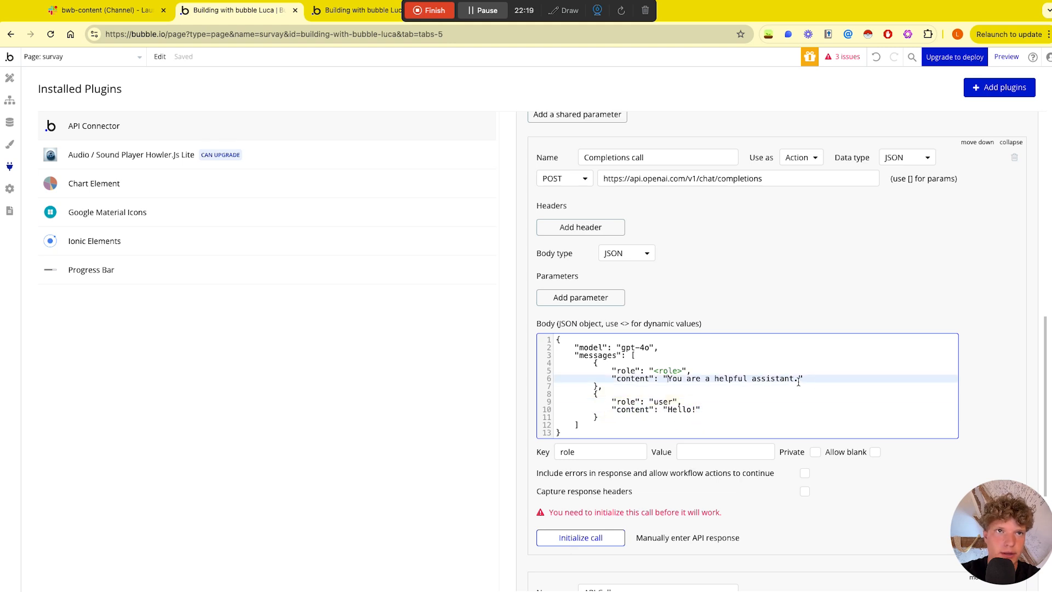
{"action": "type", "text": "."}
{"action": "left_click_drag", "start_coordinate": [798, 378], "coordinate": [669, 379]}
{"action": "key", "text": "BackSpace"}
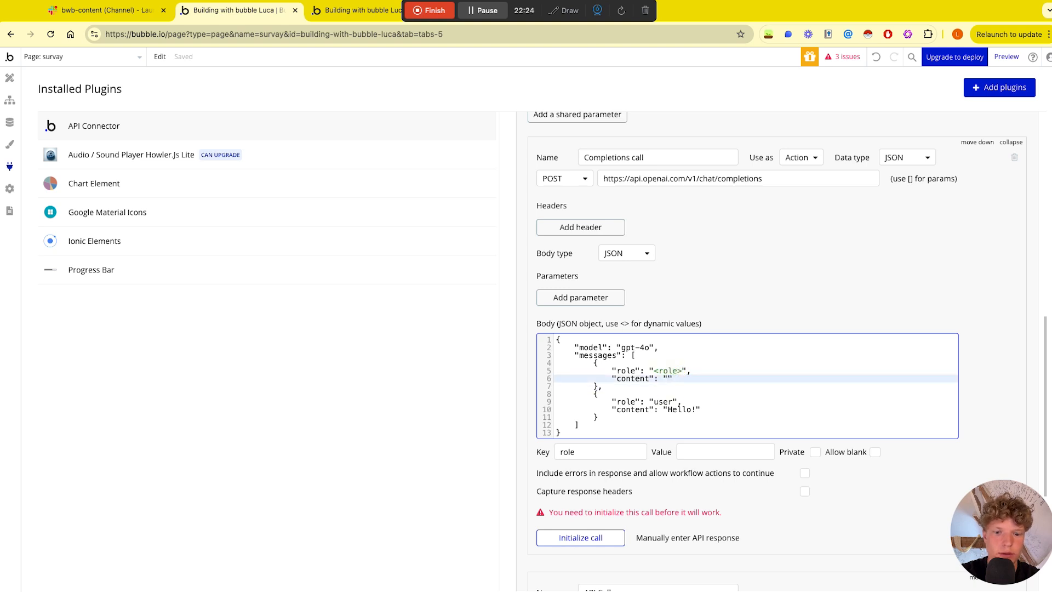
{"action": "type", "text": "<"}
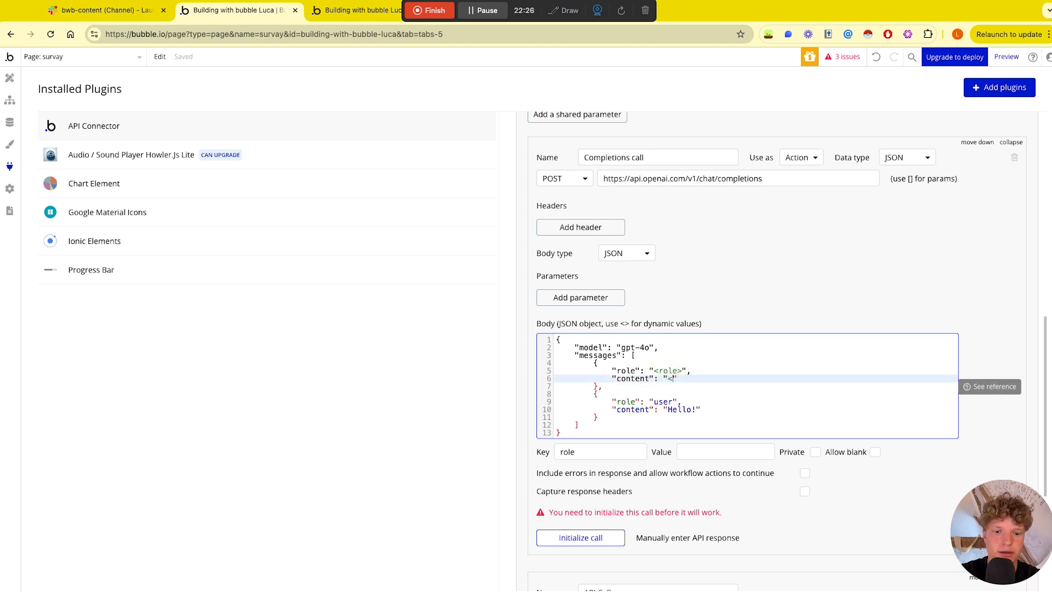
{"action": "type", "text": "GPT"}
{"action": "type", "text": "_res"}
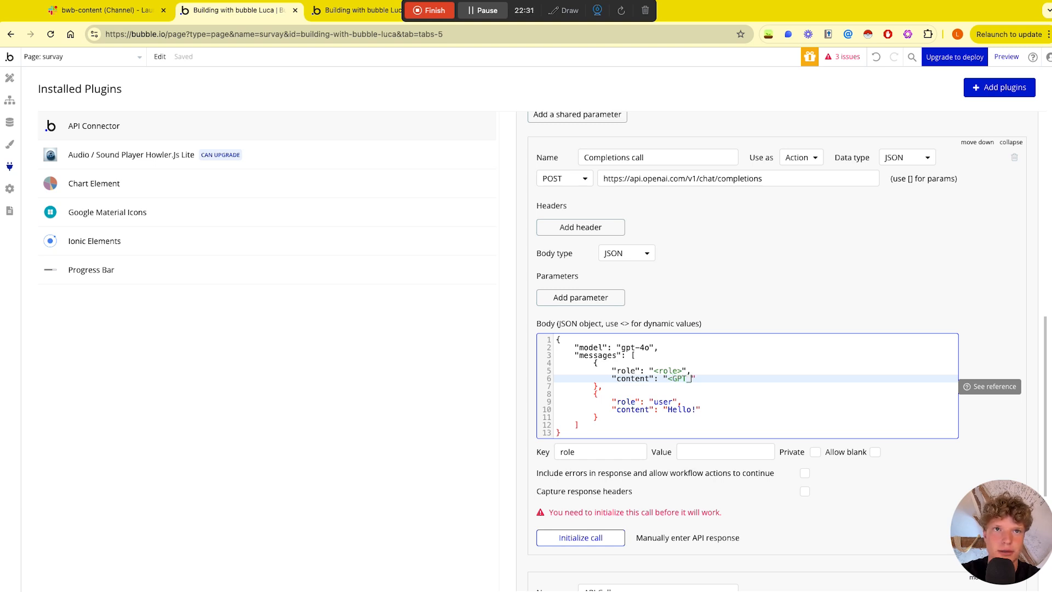
{"action": "type", "text": "ponce"}
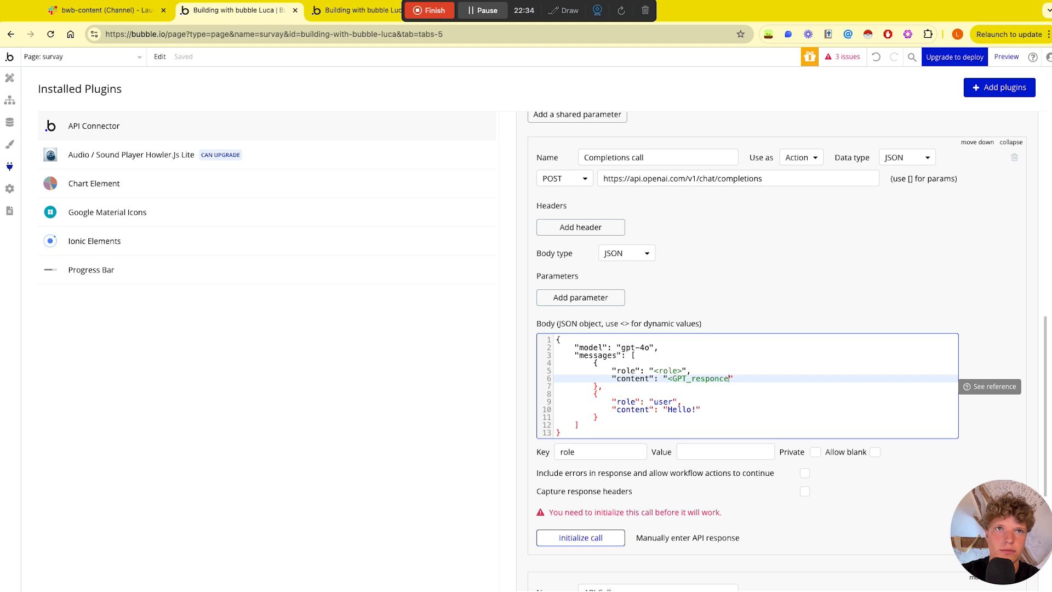
{"action": "type", "text": ">"}
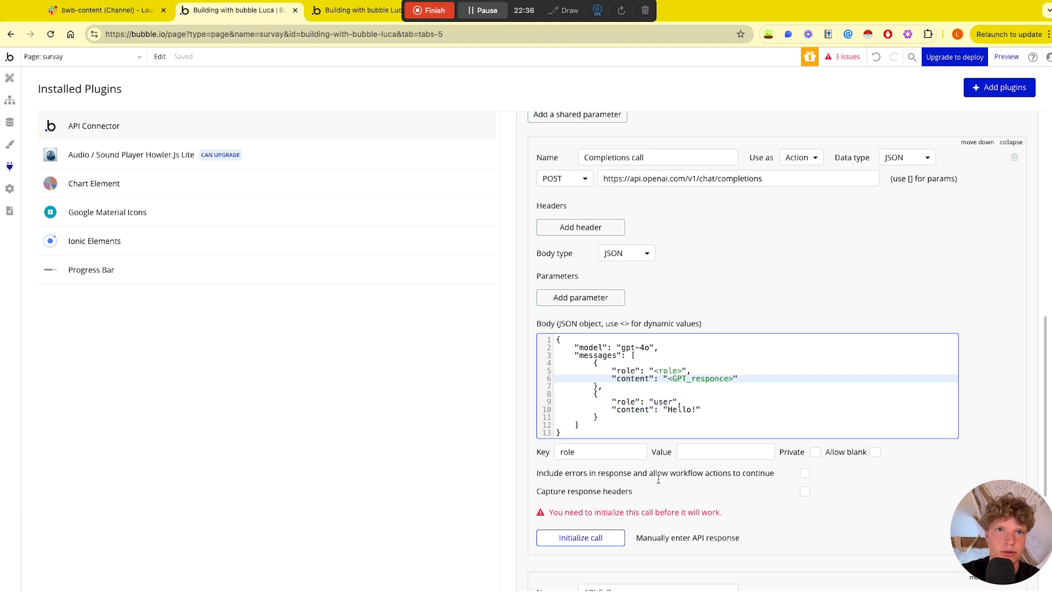
{"action": "left_click", "coordinate": [659, 454]}
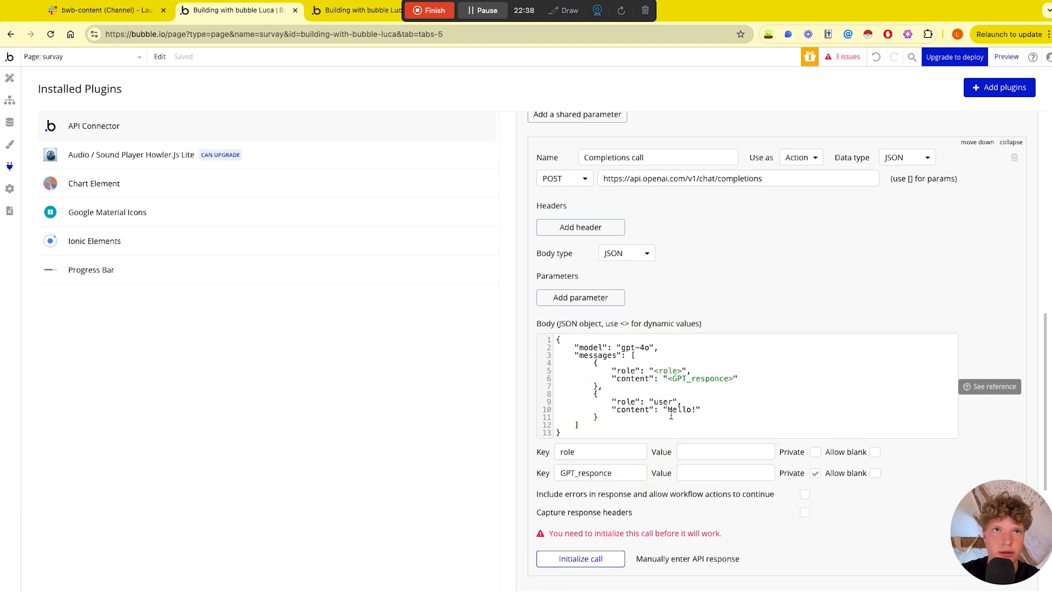
Step: Replace the "Hello!" content of the JSON body's user message with the dynamic value <User_responce>
{"action": "left_click", "coordinate": [662, 402]}
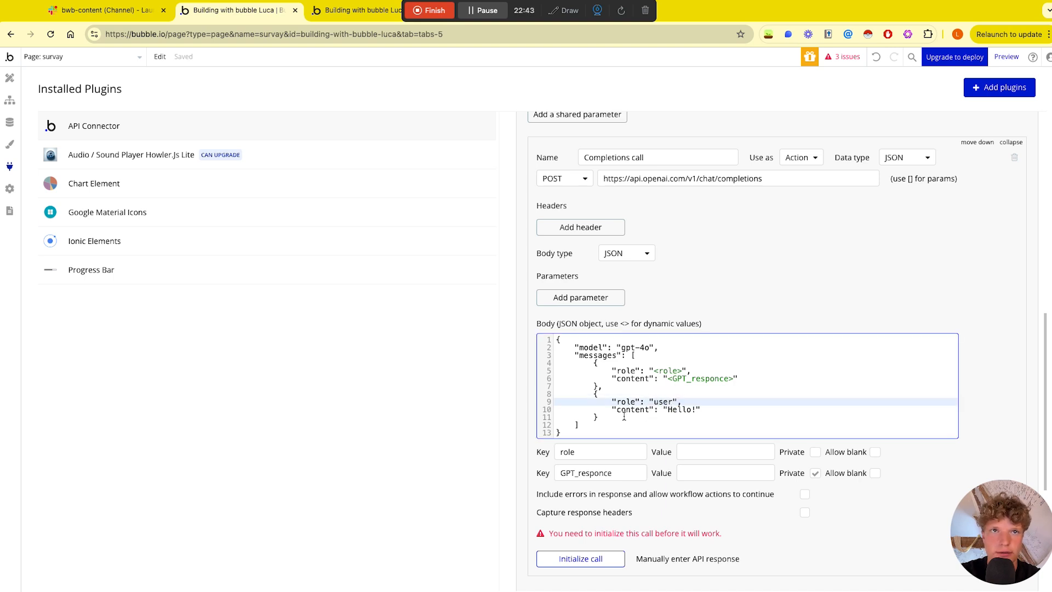
{"action": "left_click", "coordinate": [696, 410]}
{"action": "key", "text": "BackSpace"}
{"action": "key", "text": "BackSpace"}
{"action": "key", "text": "BackSpace"}
{"action": "key", "text": "BackSpace"}
{"action": "key", "text": "BackSpace"}
{"action": "key", "text": "BackSpace"}
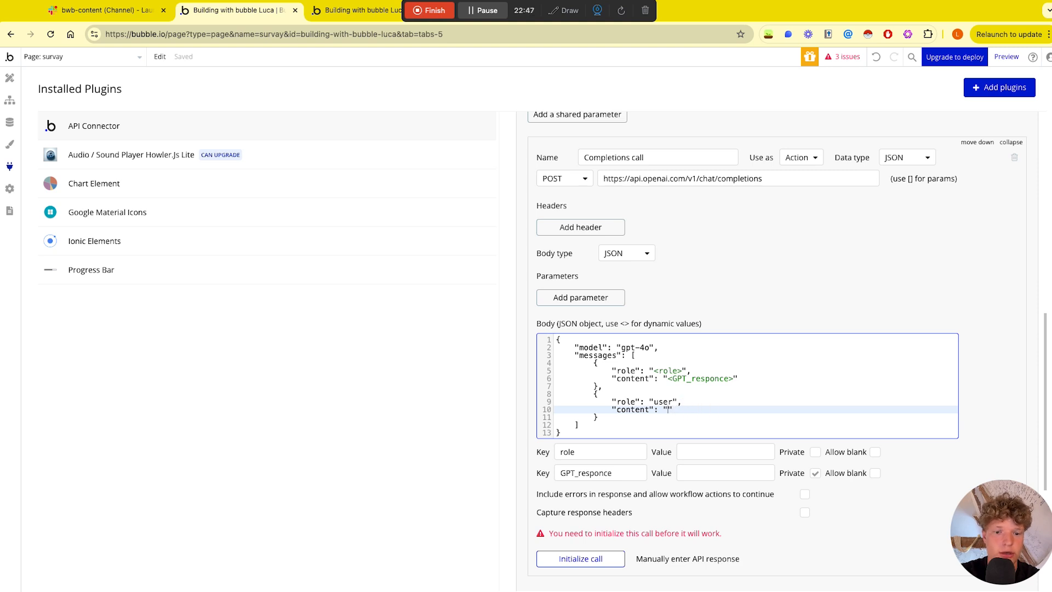
{"action": "type", "text": "<"}
{"action": "type", "text": "USer"}
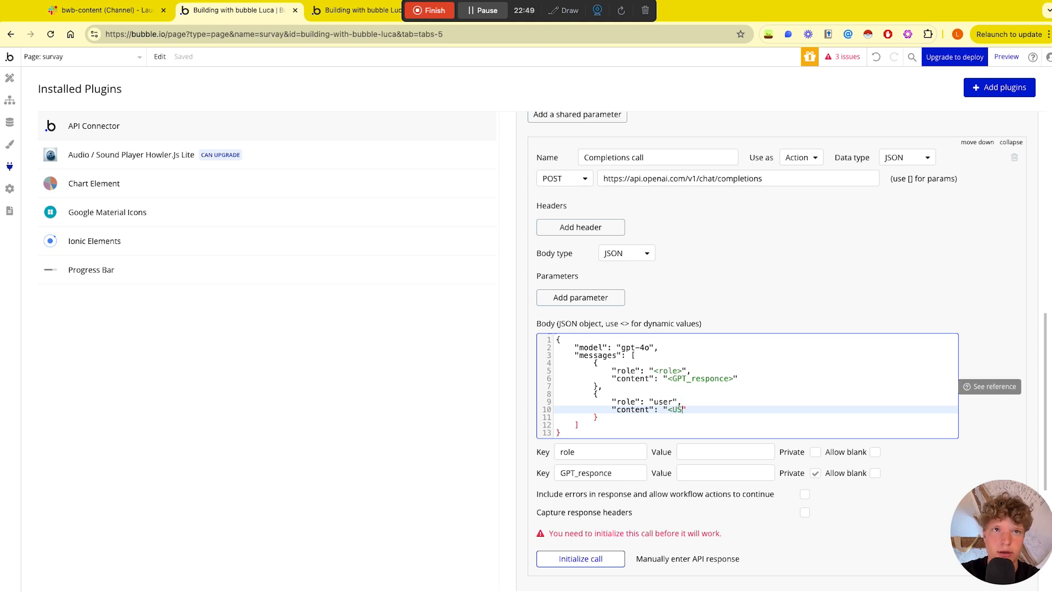
{"action": "type", "text": "_responce"}
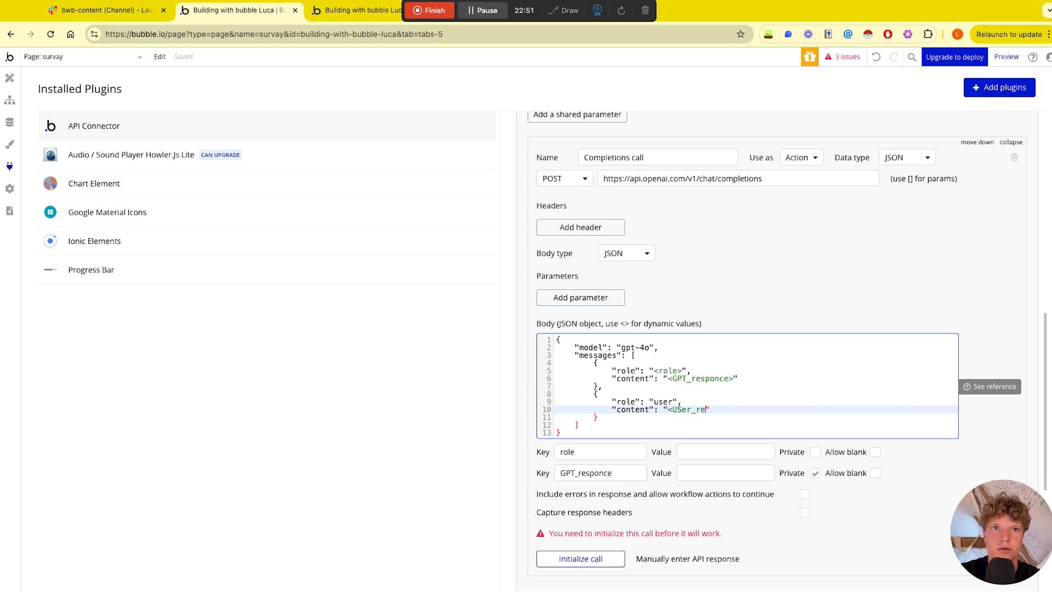
{"action": "type", "text": ">"}
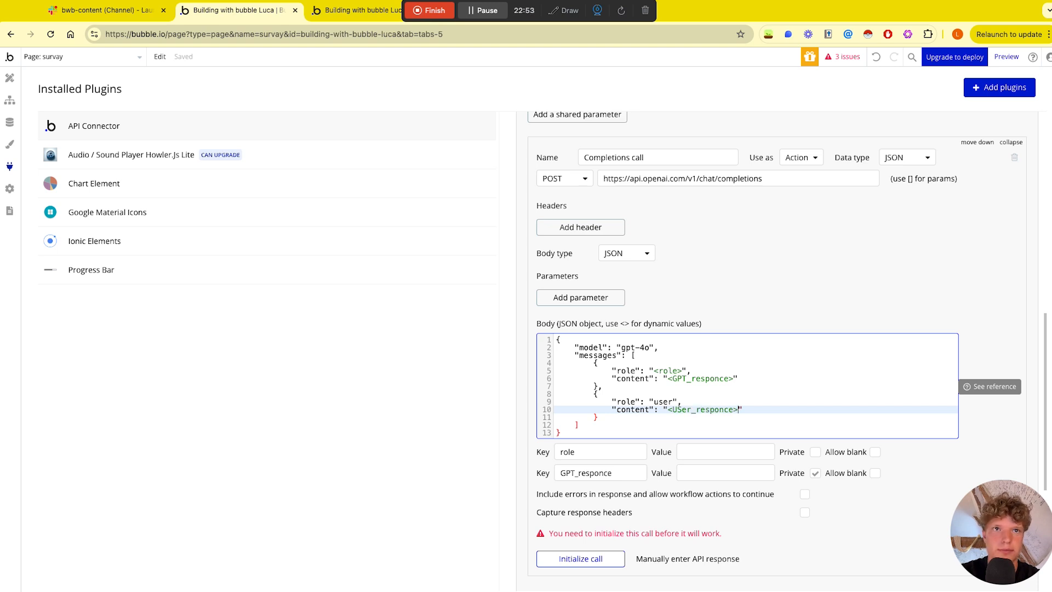
{"action": "left_click", "coordinate": [682, 411]}
{"action": "key", "text": "BackSpace"}
{"action": "type", "text": "s"}
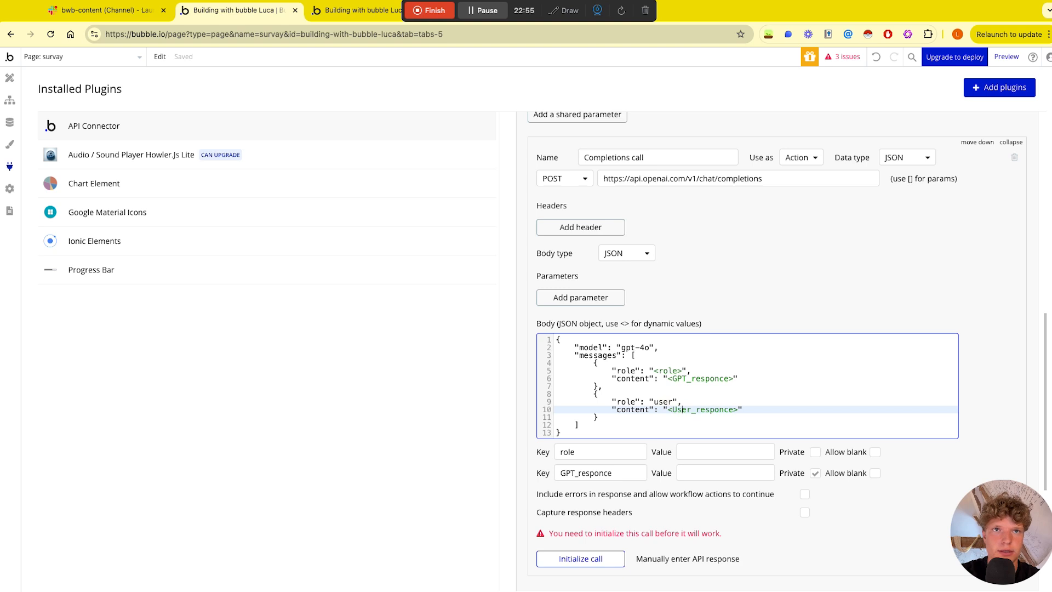
Step: Make the GPT_responce and User_responce parameters of the Completions call non-private
{"action": "left_click", "coordinate": [679, 498]}
{"action": "scroll", "coordinate": [696, 497], "scroll_direction": "down", "scroll_amount": 2}
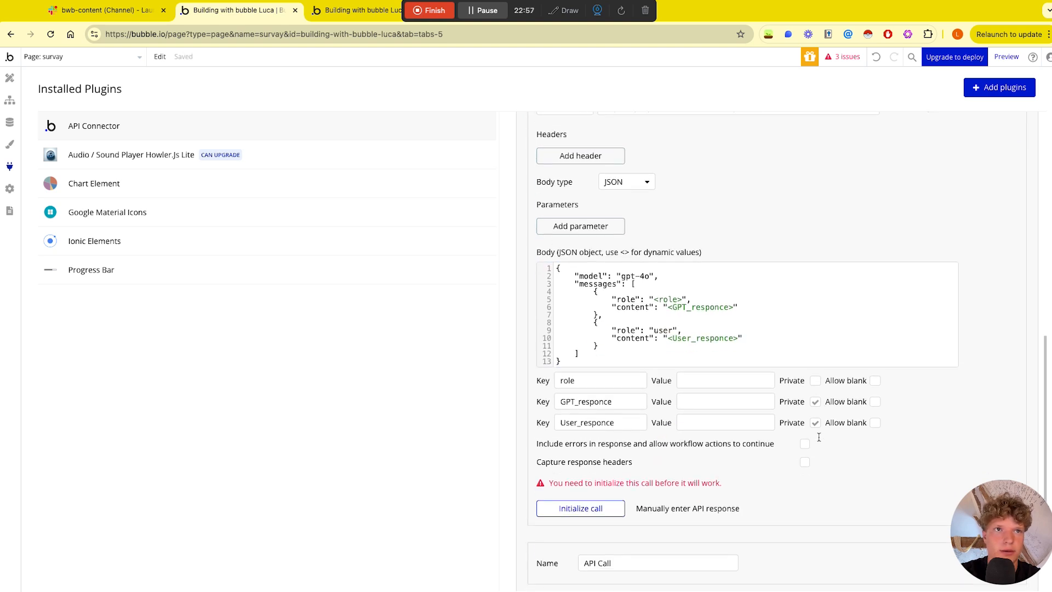
{"action": "left_click", "coordinate": [815, 401]}
{"action": "left_click", "coordinate": [816, 423]}
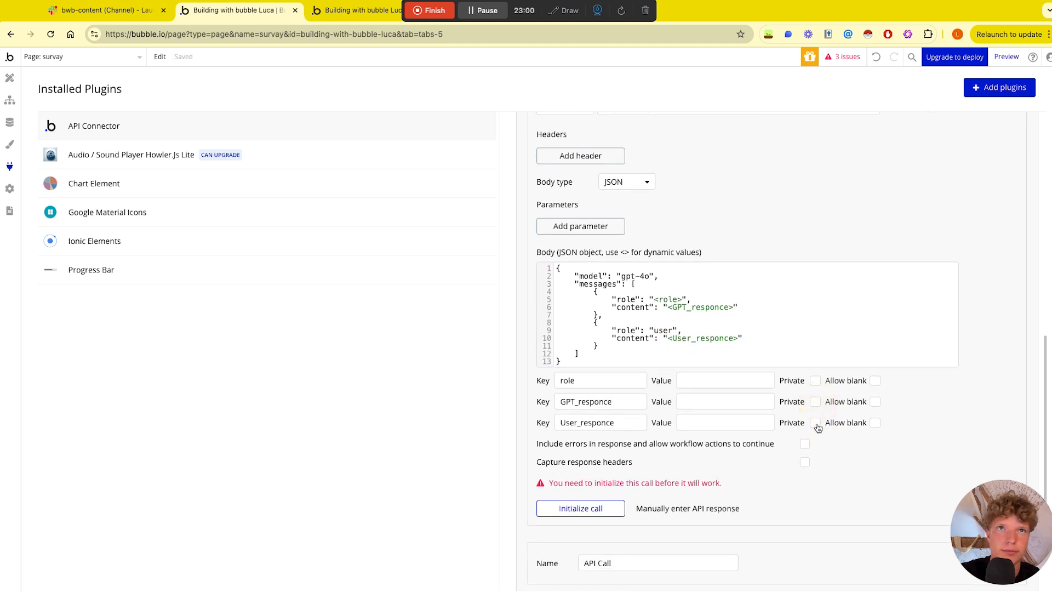
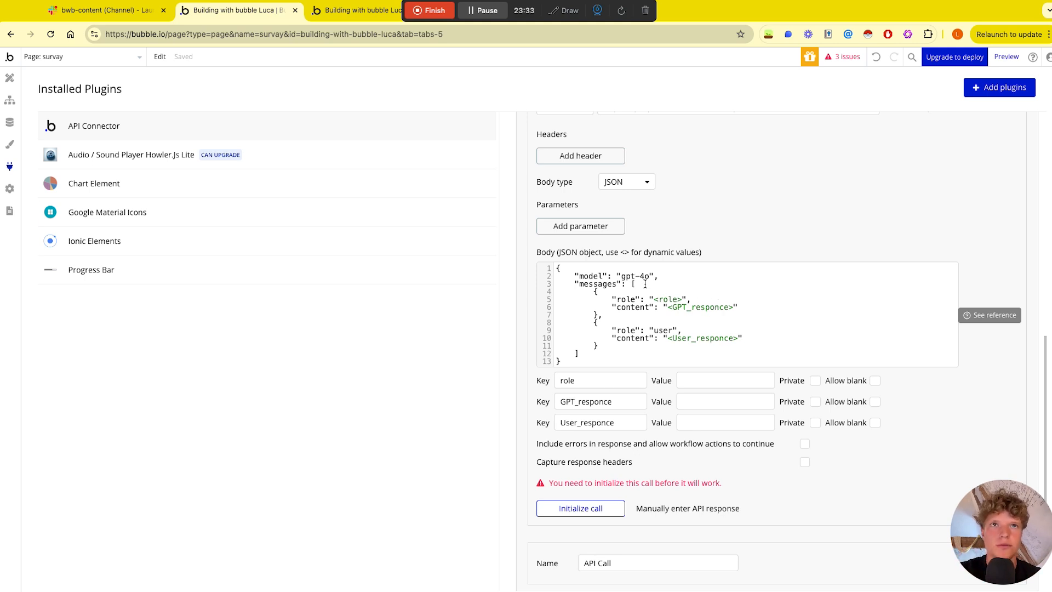
Step: Add a <History> dynamic value as the first entry of the messages array in the JSON body and make its History key non-private
{"action": "left_click", "coordinate": [643, 283]}
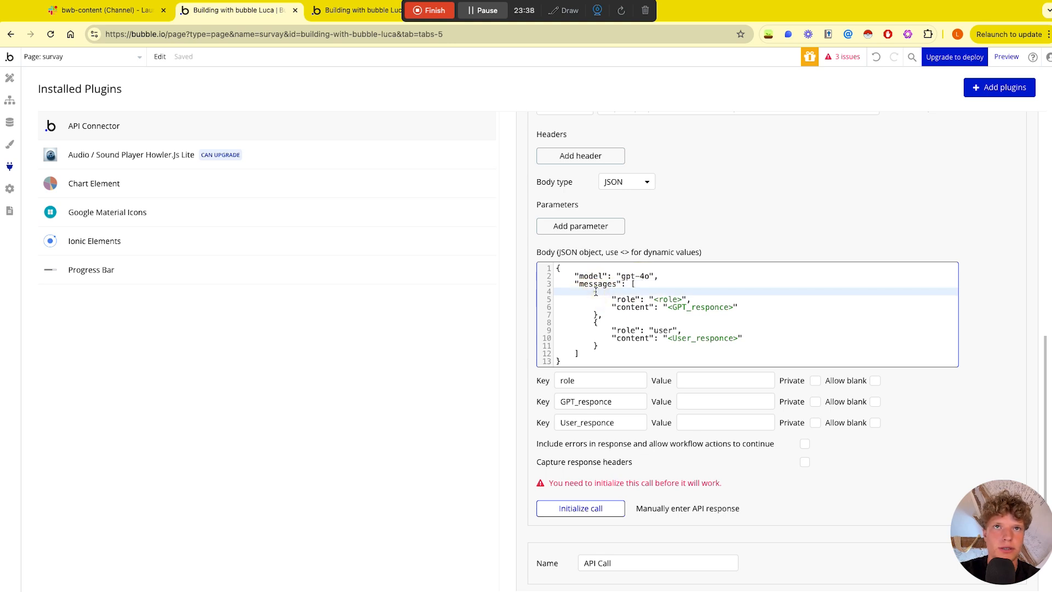
{"action": "left_click_drag", "start_coordinate": [595, 291], "coordinate": [605, 343]}
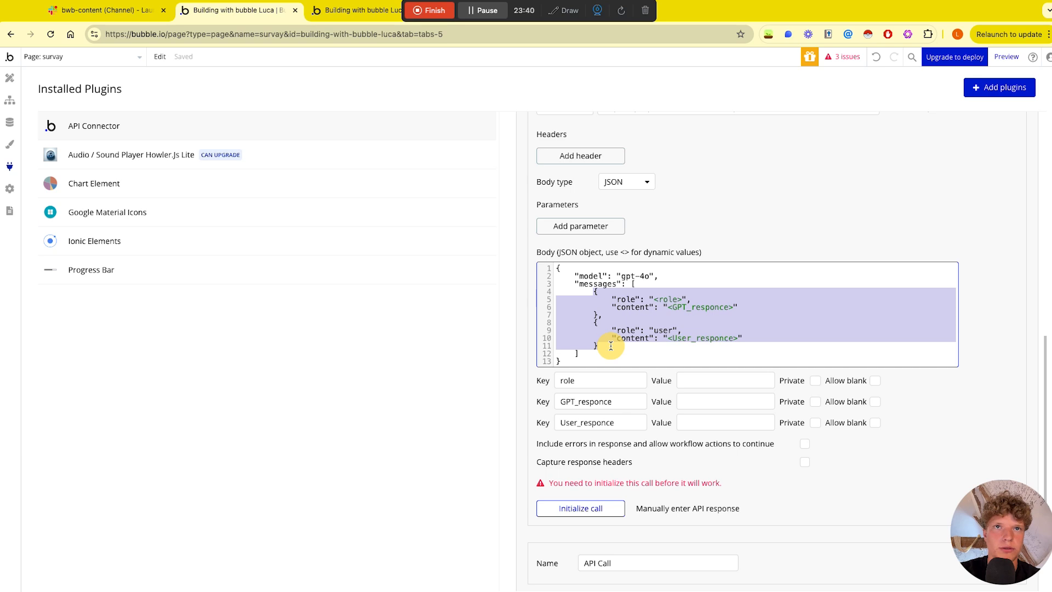
{"action": "left_click", "coordinate": [640, 282]}
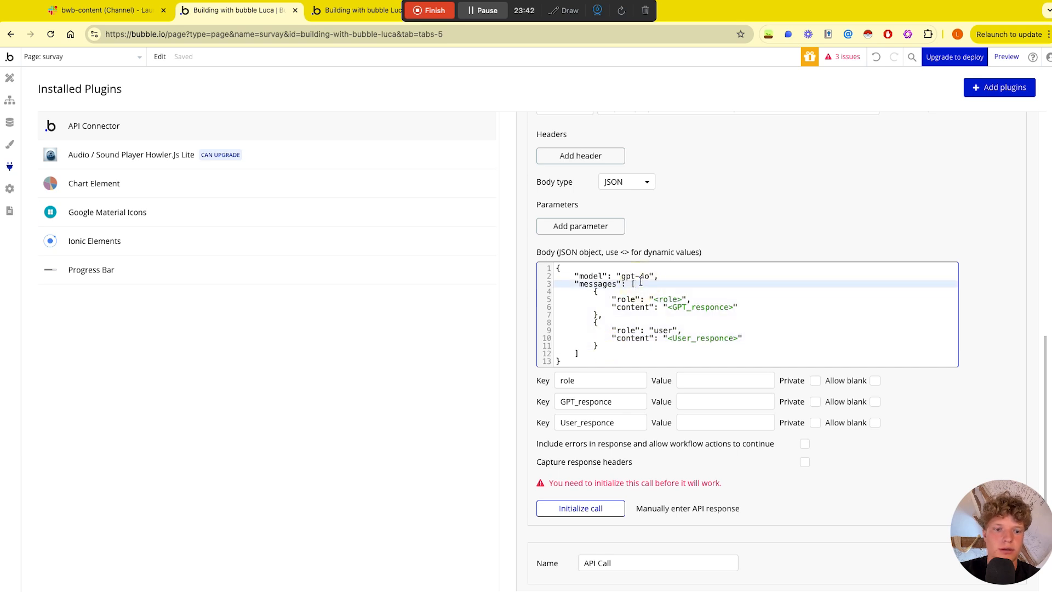
{"action": "key", "text": "Return"}
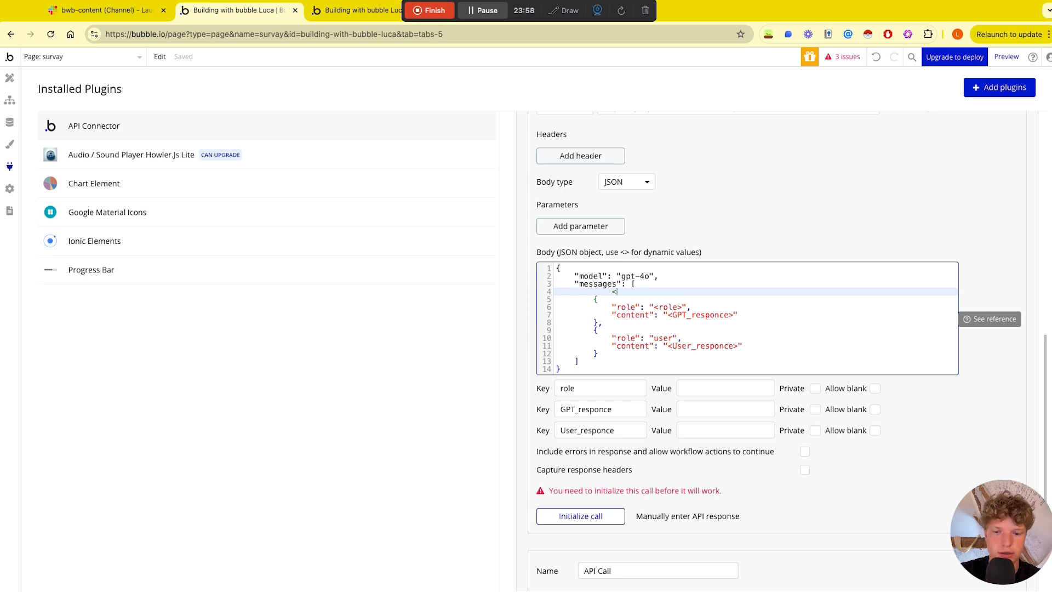
{"action": "type", "text": "History>"}
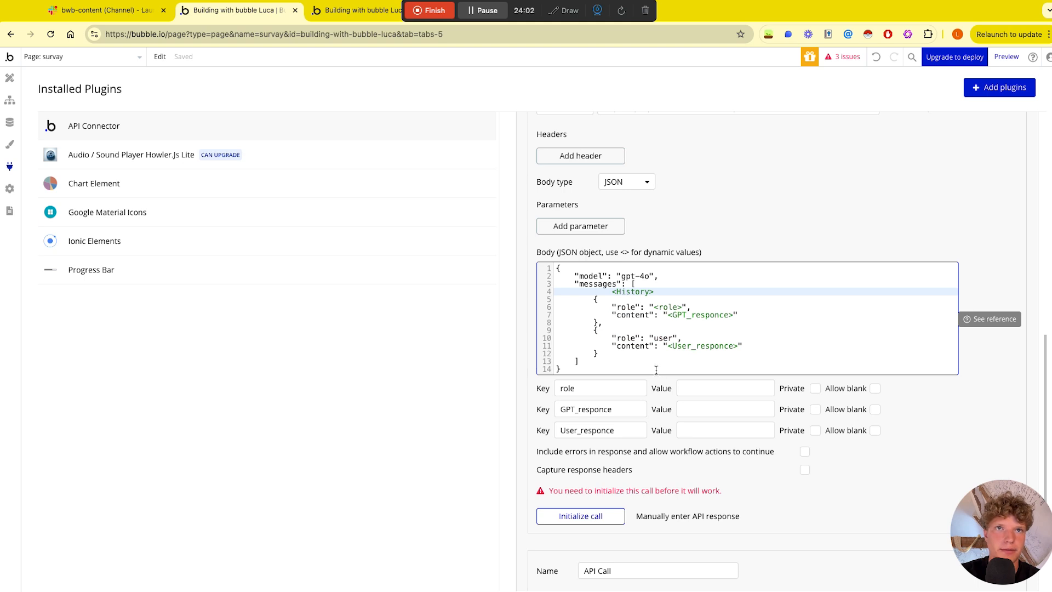
{"action": "left_click", "coordinate": [667, 441]}
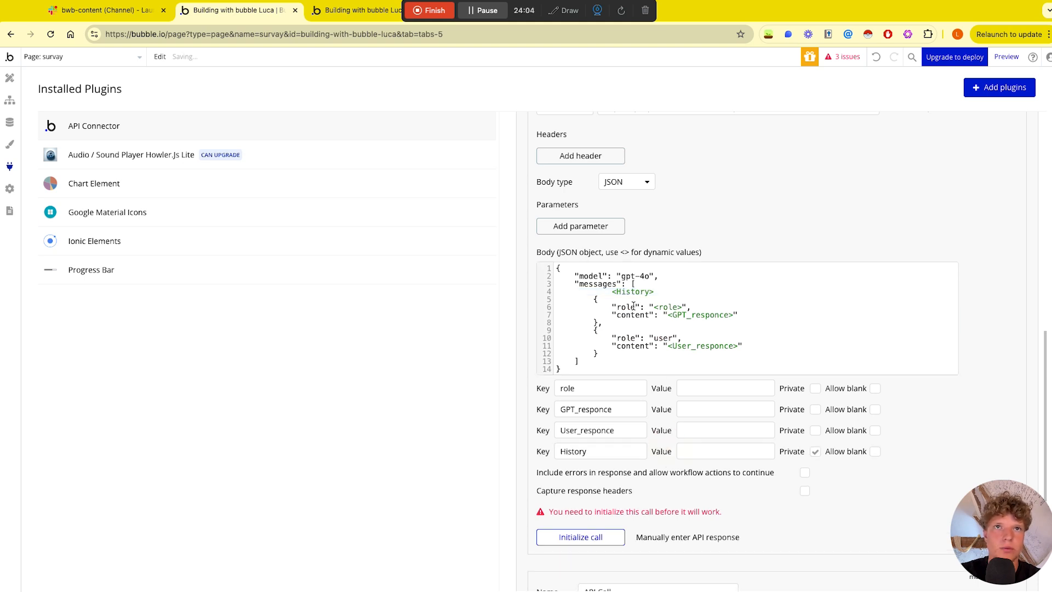
{"action": "left_click_drag", "start_coordinate": [592, 300], "coordinate": [609, 355]}
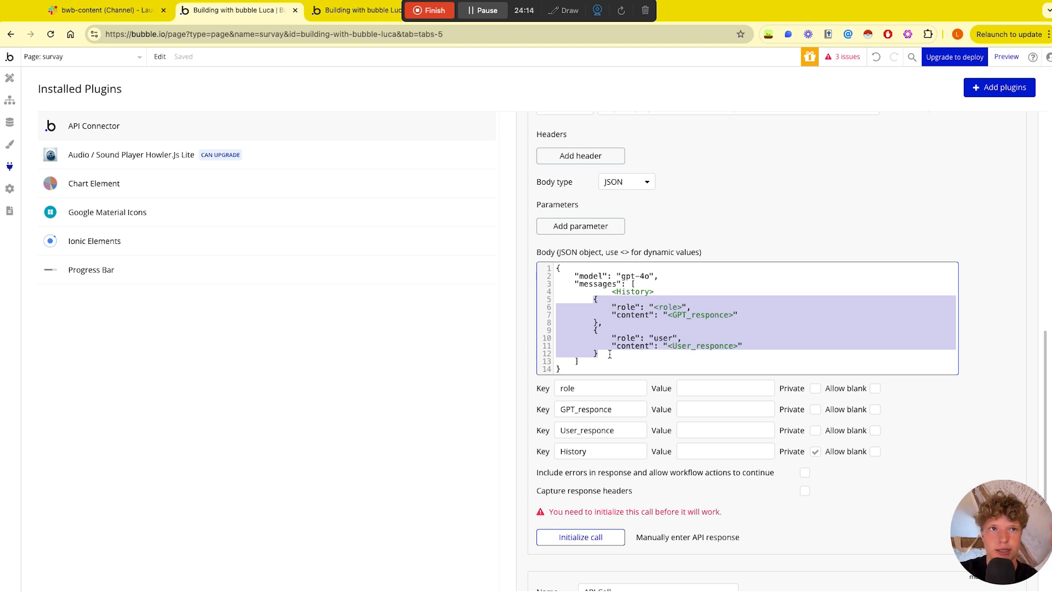
{"action": "left_click", "coordinate": [815, 451]}
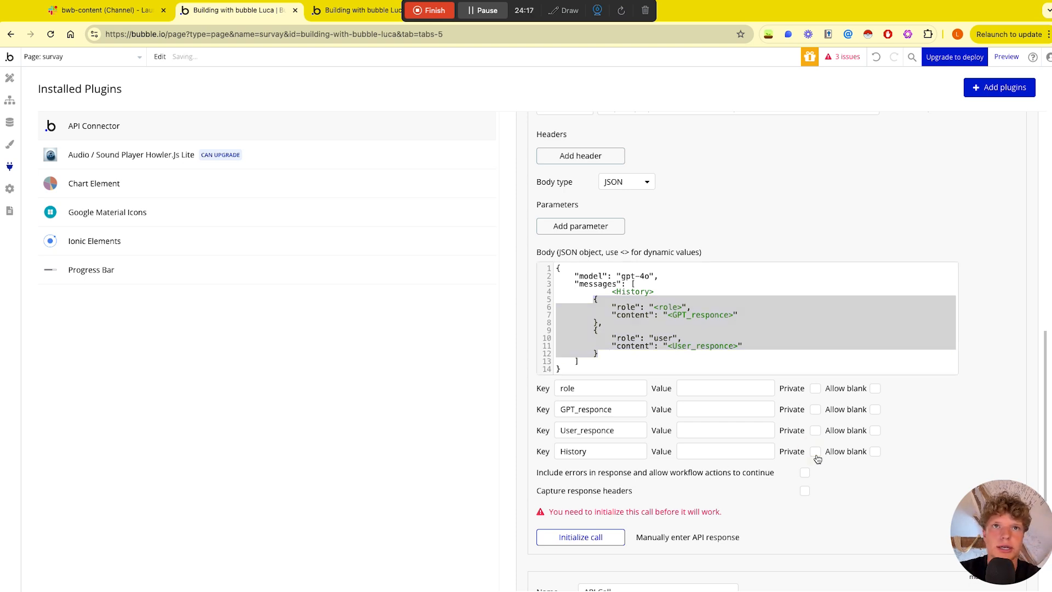
Step: Set the test value of the role key to "system" for the Completions call
{"action": "left_click", "coordinate": [717, 387]}
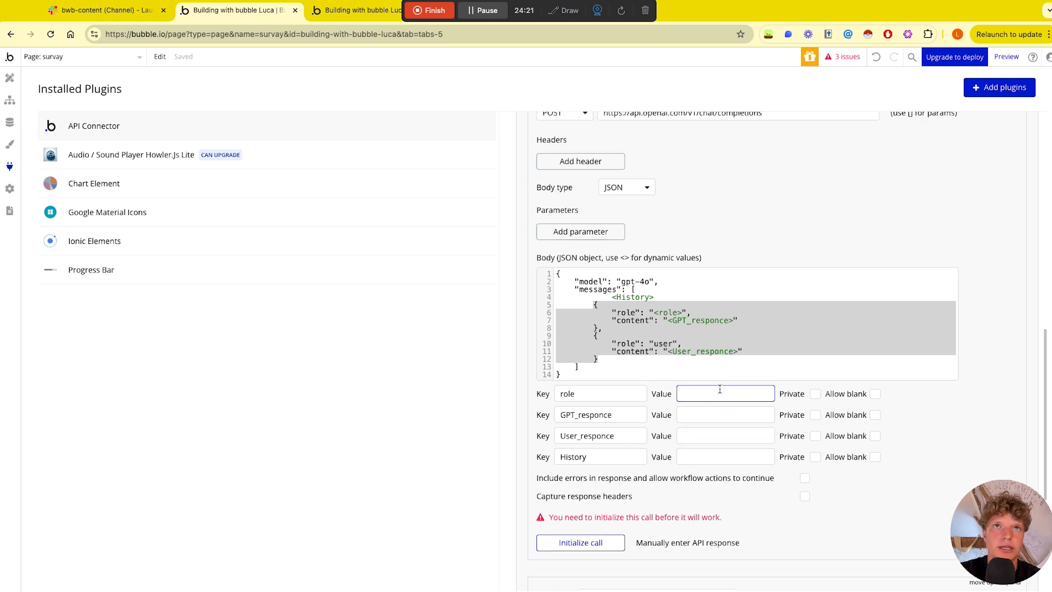
{"action": "scroll", "coordinate": [719, 387], "scroll_direction": "up", "scroll_amount": 3}
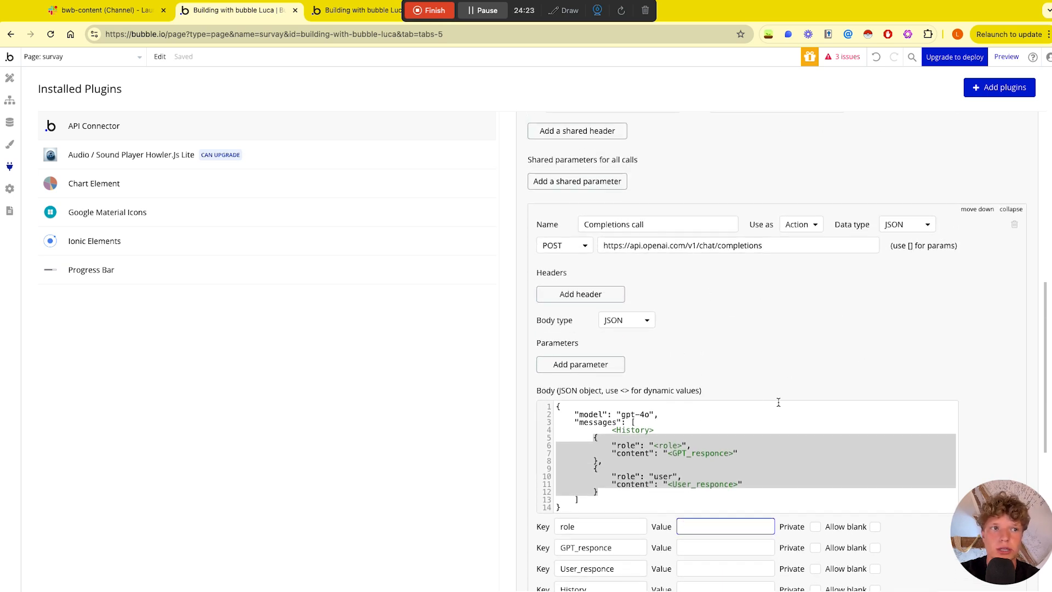
{"action": "scroll", "coordinate": [758, 403], "scroll_direction": "down", "scroll_amount": 4}
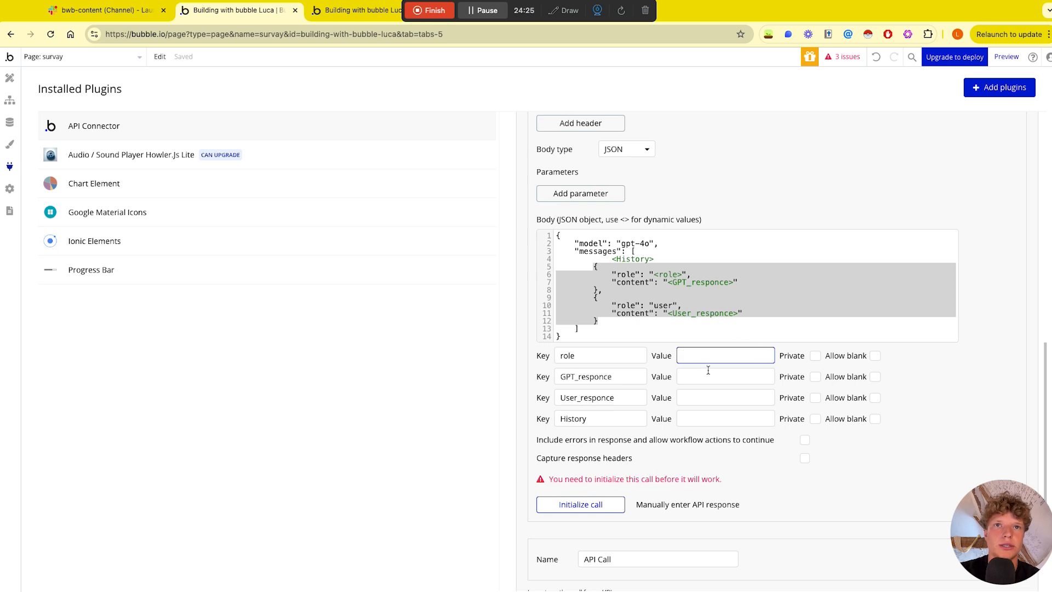
{"action": "type", "text": "system"}
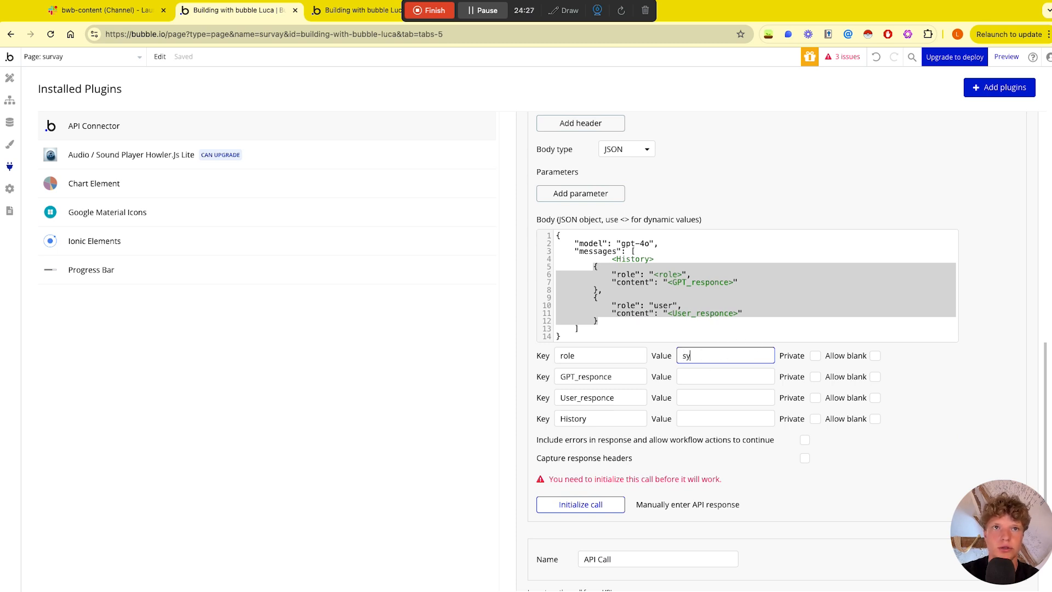
Step: Set the test value of the GPT_responce key to "how can i help you today"
{"action": "left_click", "coordinate": [702, 376]}
{"action": "type", "text": "you are a helpful assisant"}
{"action": "key", "text": "super+a"}
{"action": "key", "text": "BackSpace"}
{"action": "type", "text": "how can i helo you"}
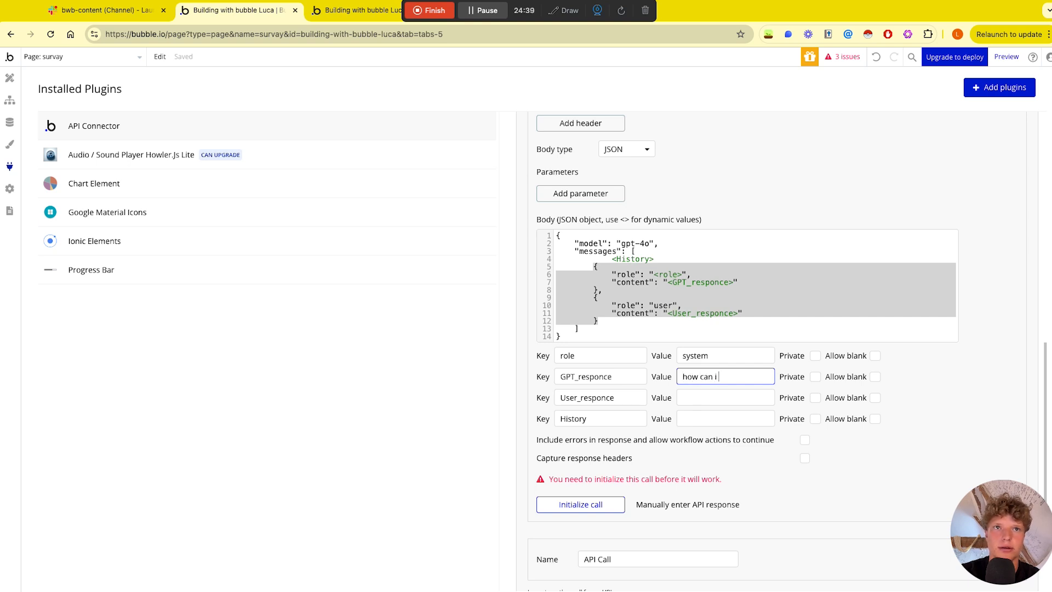
{"action": "key", "text": "BackSpace"}
{"action": "key", "text": "BackSpace"}
{"action": "key", "text": "BackSpace"}
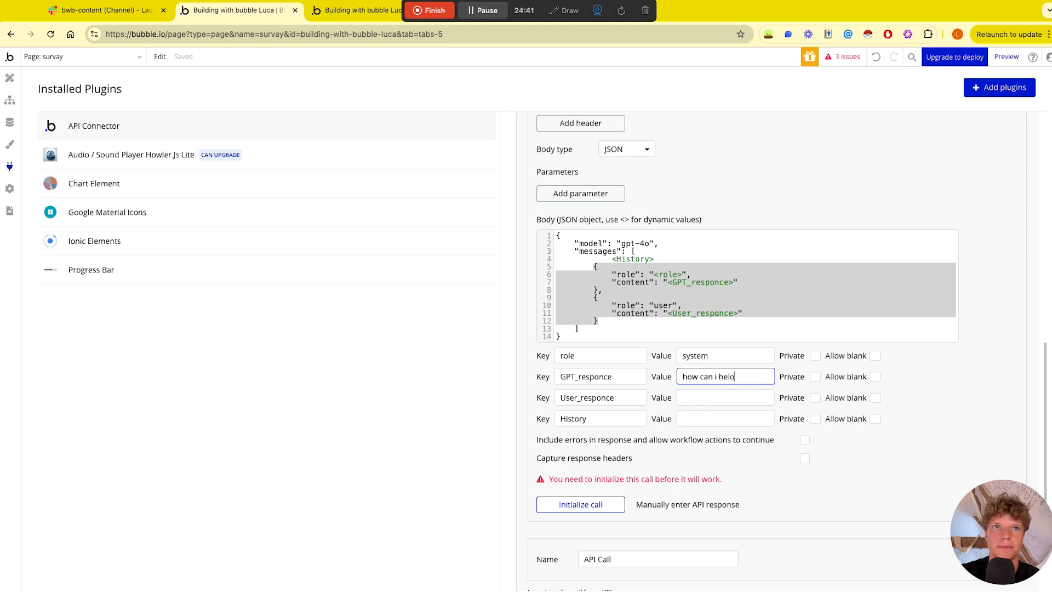
{"action": "type", "text": "p you to"}
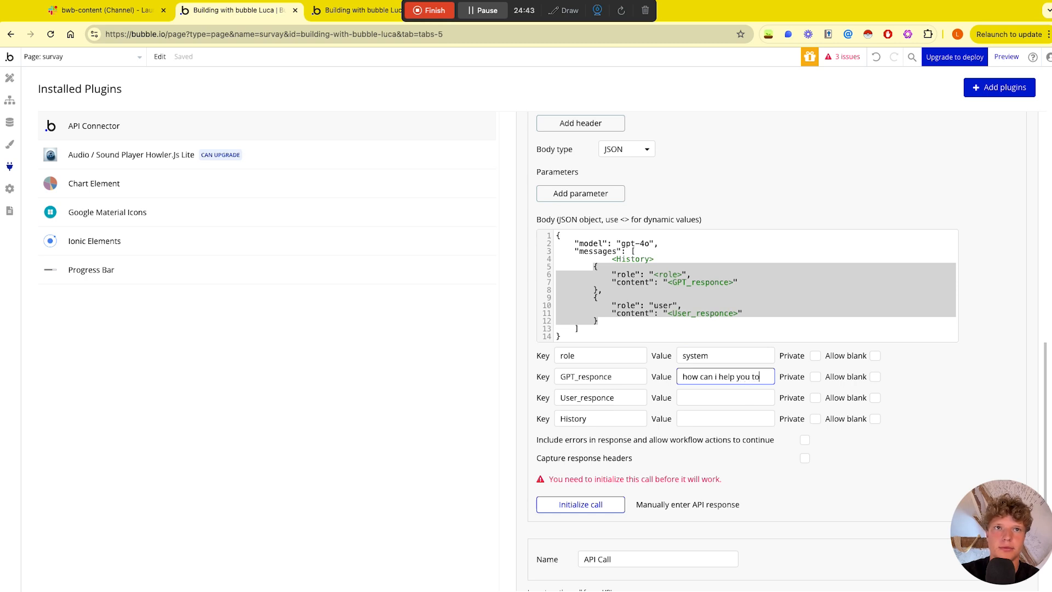
{"action": "key", "text": "BackSpace"}
{"action": "key", "text": "BackSpace"}
{"action": "type", "text": "ay"}
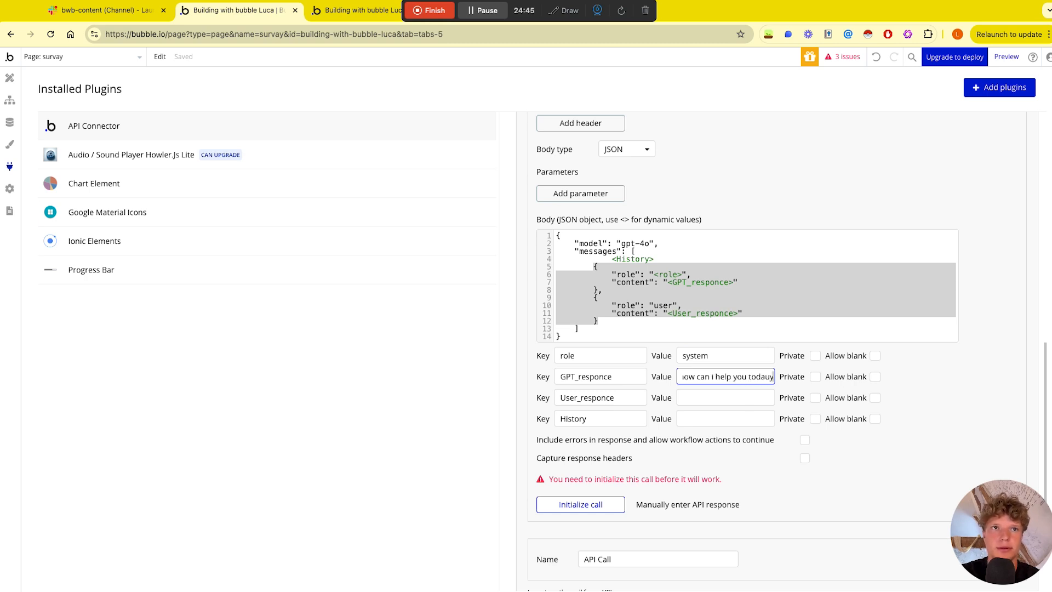
Step: Set the test value of the User_responce key to "why is the sky blue"
{"action": "left_click", "coordinate": [701, 394]}
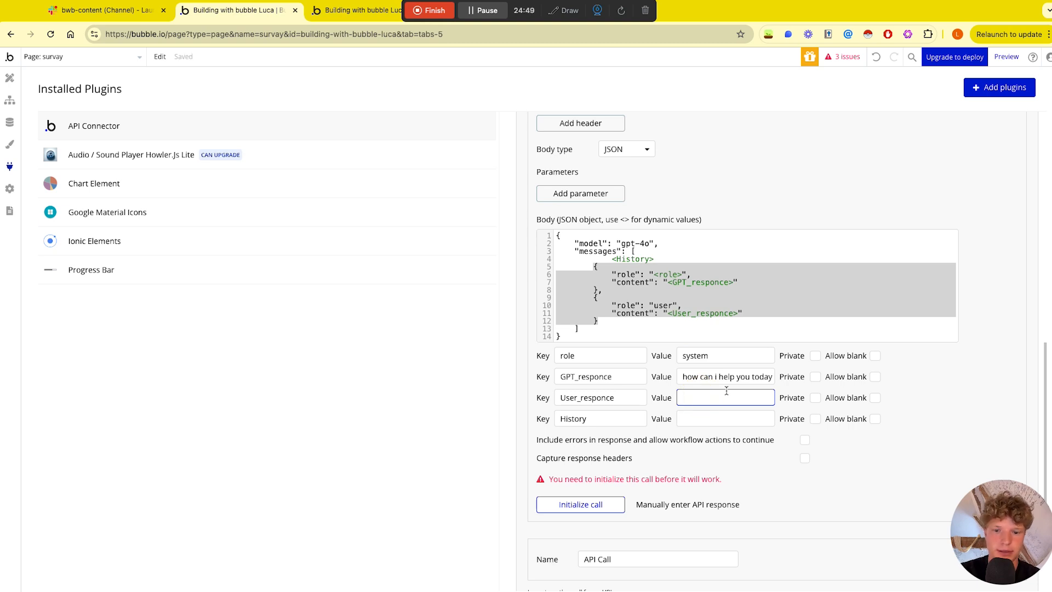
{"action": "type", "text": "why is the sky bl"}
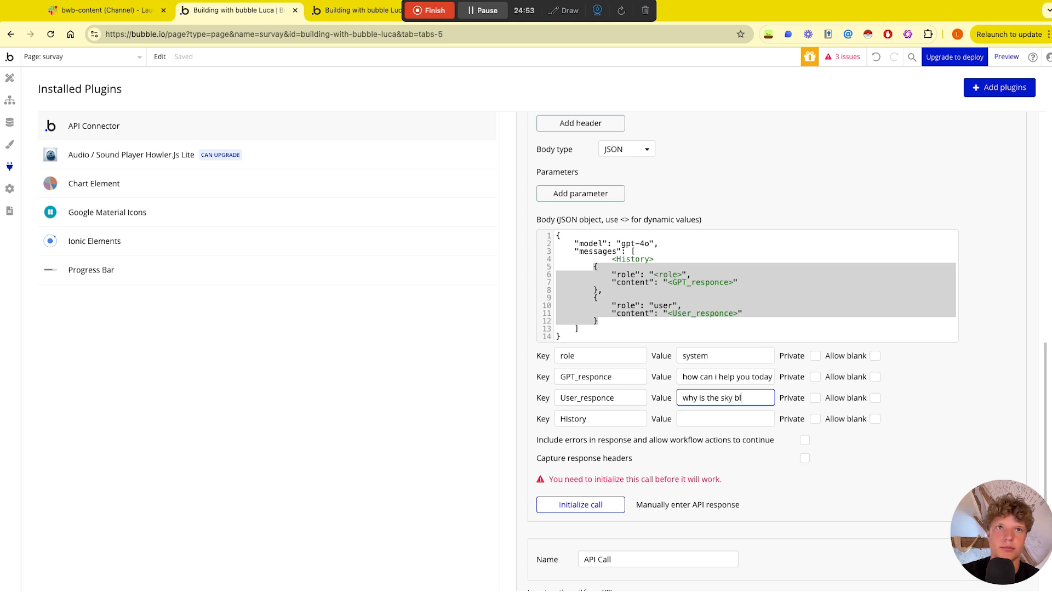
{"action": "left_click", "coordinate": [733, 429]}
{"action": "left_click", "coordinate": [711, 420]}
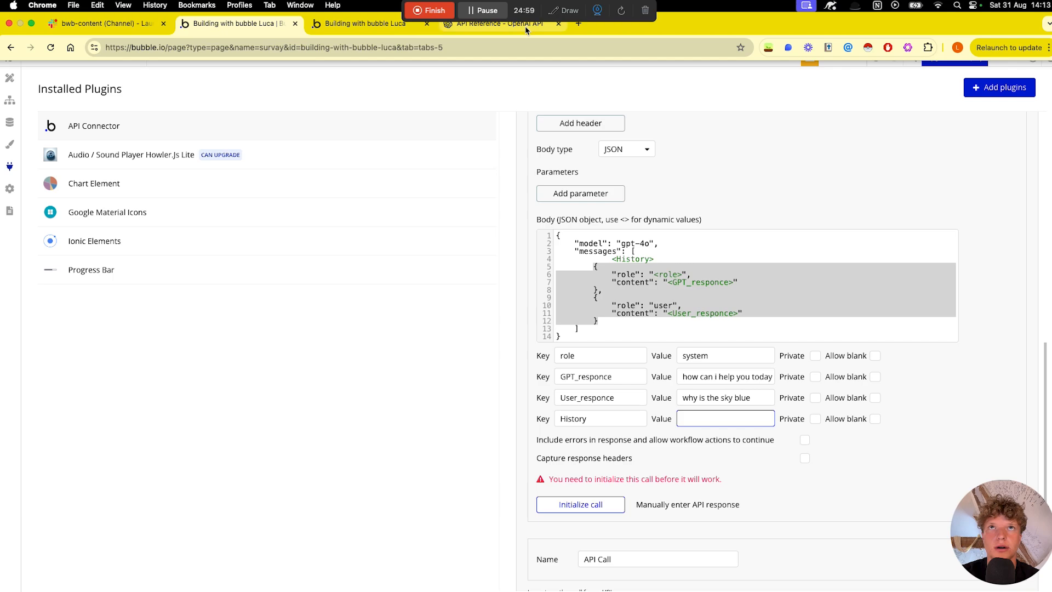
Step: Switch to the OpenAI API reference and examine the Create chat completion request example and its messages format
{"action": "left_click", "coordinate": [525, 26]}
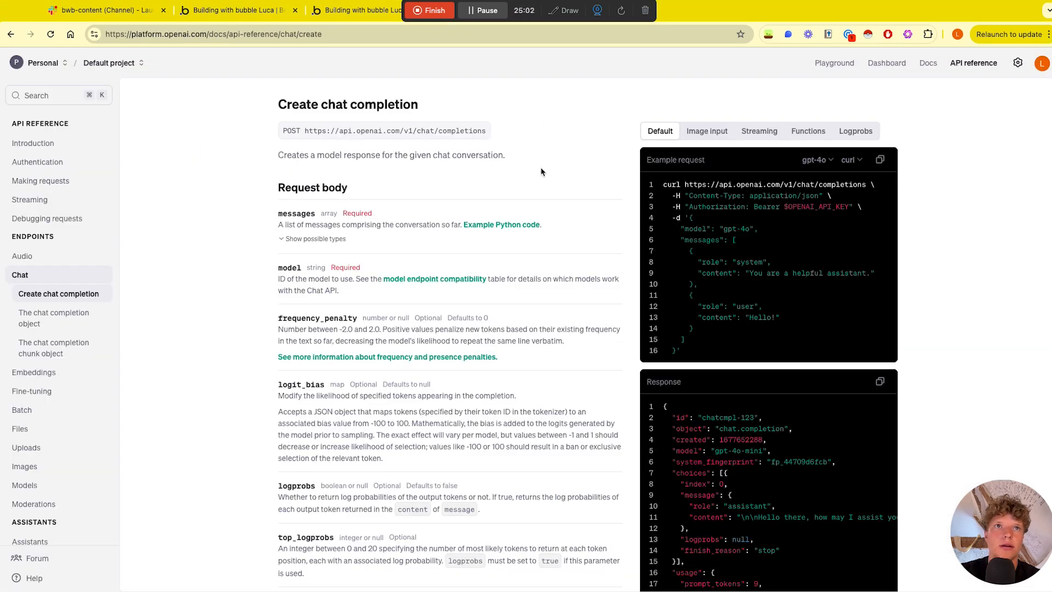
{"action": "scroll", "coordinate": [518, 246], "scroll_direction": "down", "scroll_amount": 6}
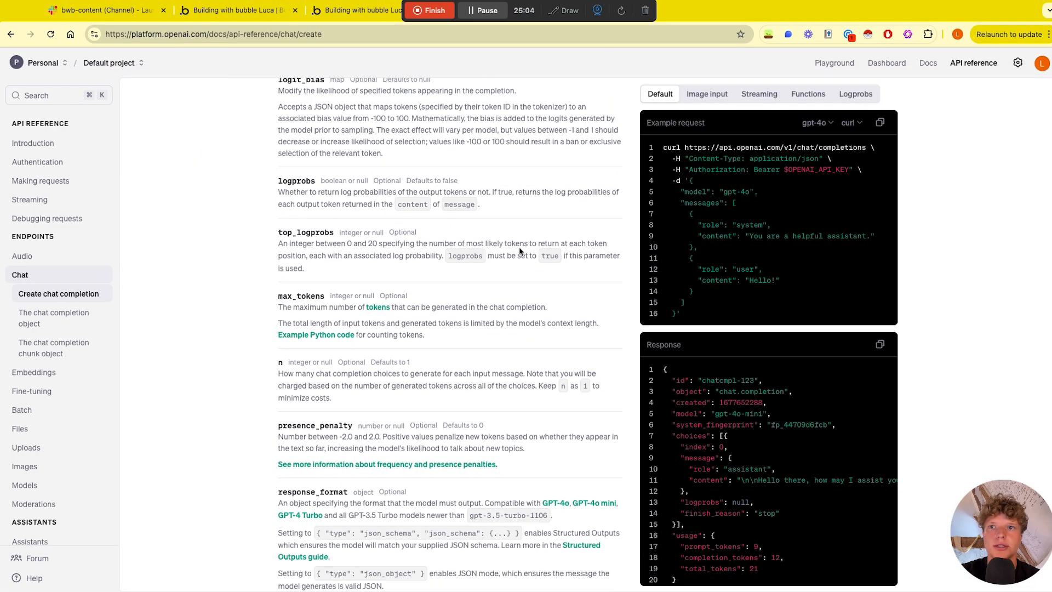
{"action": "scroll", "coordinate": [518, 247], "scroll_direction": "up", "scroll_amount": 7}
{"action": "scroll", "coordinate": [518, 247], "scroll_direction": "down", "scroll_amount": 3}
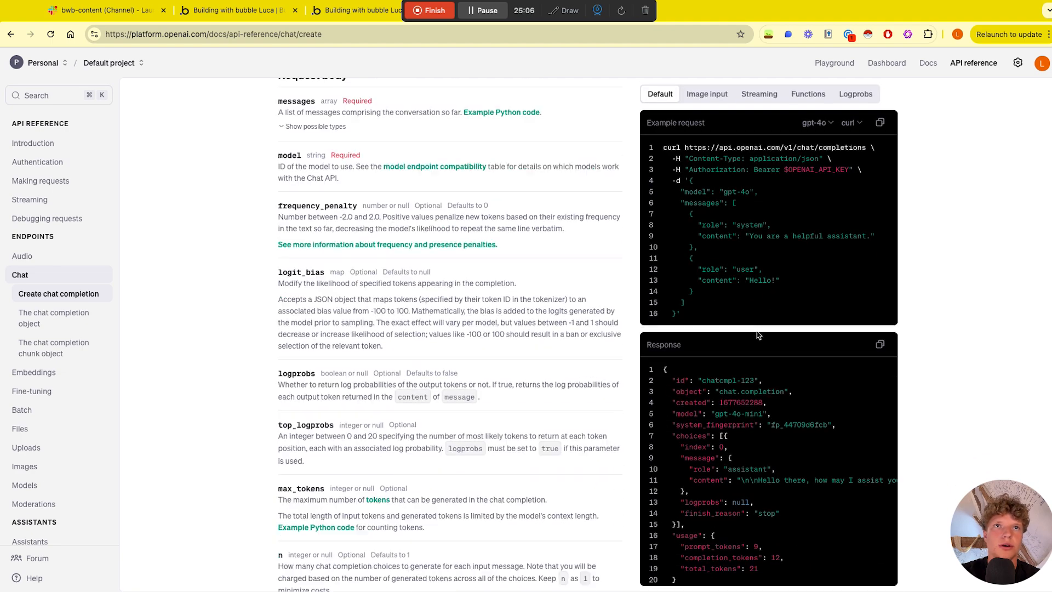
{"action": "scroll", "coordinate": [757, 335], "scroll_direction": "down", "scroll_amount": 3}
{"action": "scroll", "coordinate": [577, 295], "scroll_direction": "up", "scroll_amount": 15}
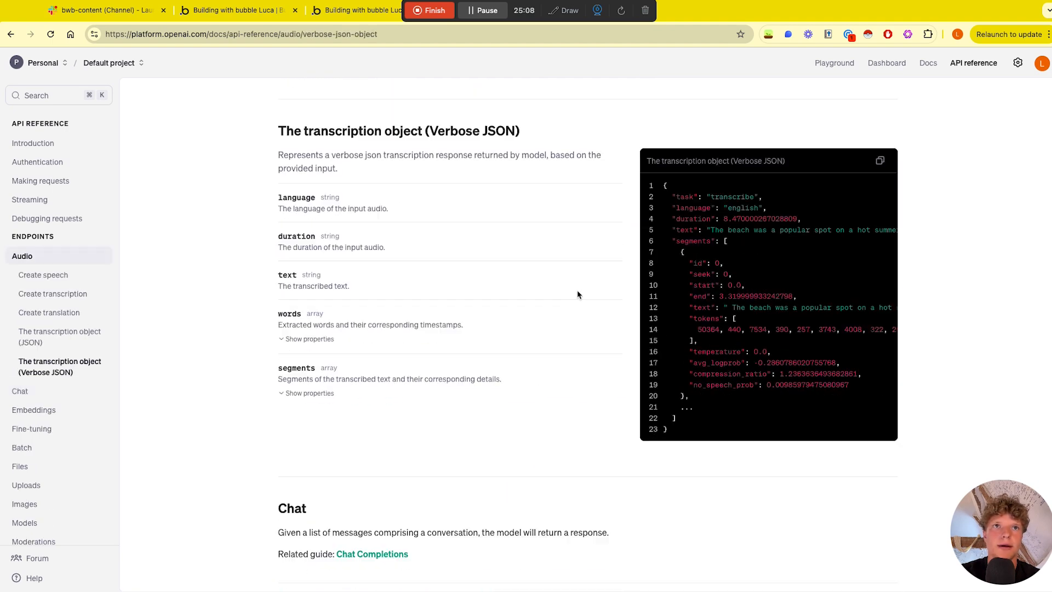
{"action": "scroll", "coordinate": [576, 295], "scroll_direction": "down", "scroll_amount": 11}
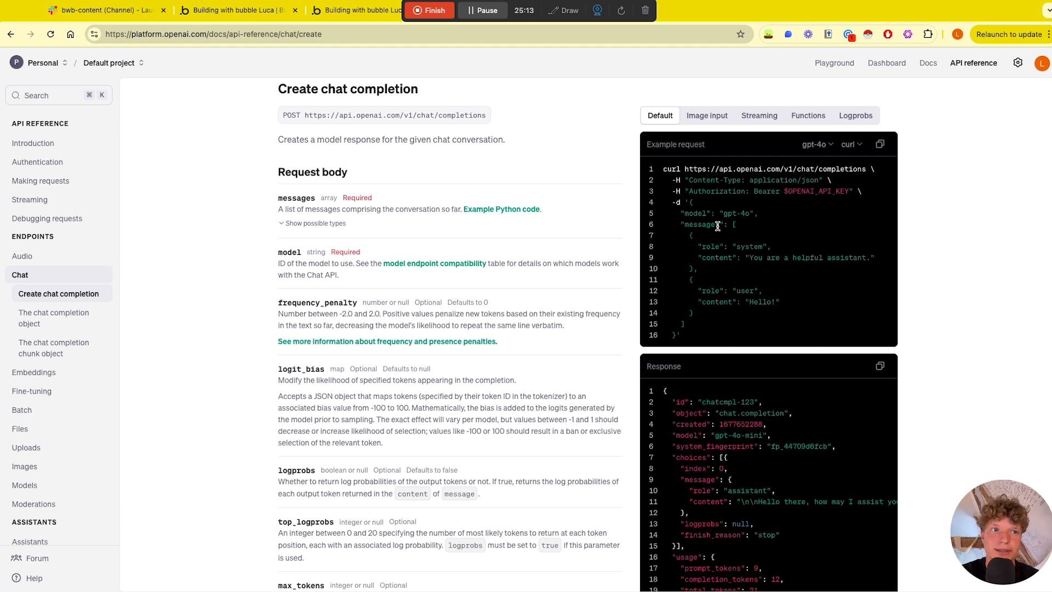
Step: Open the OpenAI platform in a separate browser tab and go to the Getting started guide for Chat completions in the docs
{"action": "right_click", "coordinate": [883, 70]}
{"action": "left_click", "coordinate": [898, 71]}
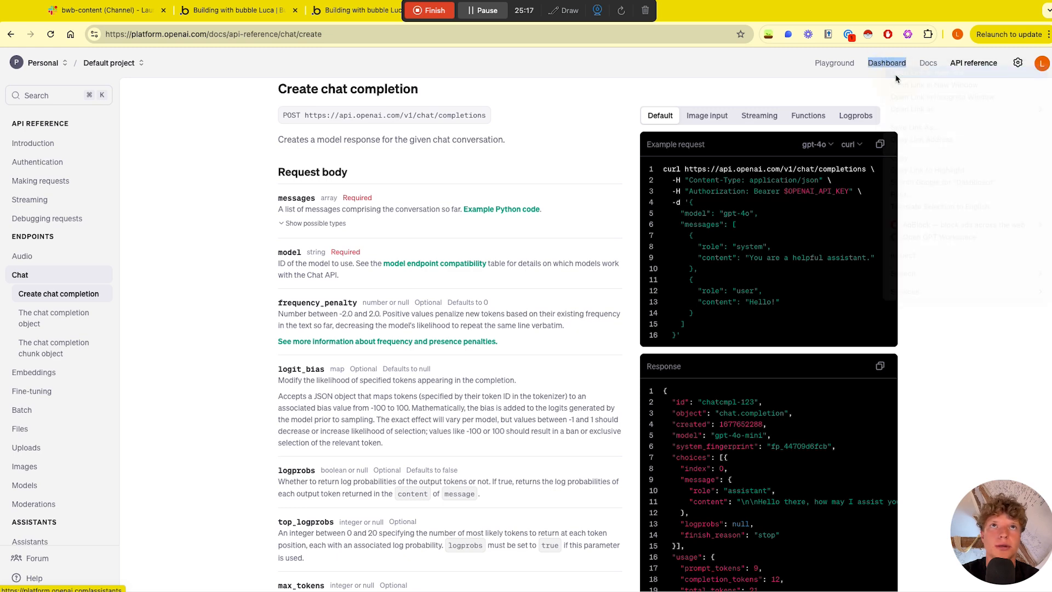
{"action": "left_click", "coordinate": [675, 11]}
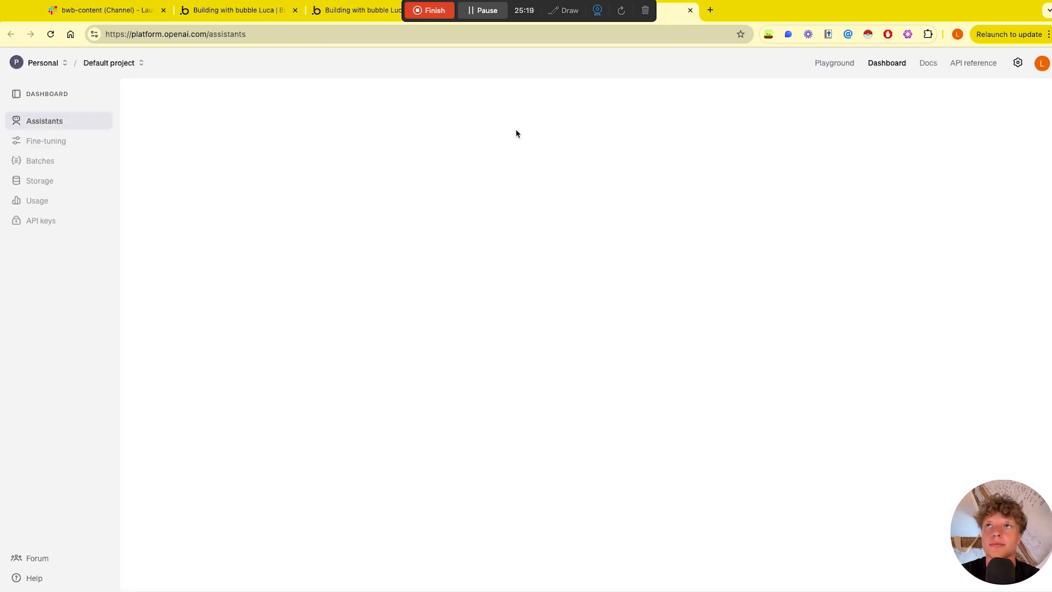
{"action": "left_click", "coordinate": [924, 64]}
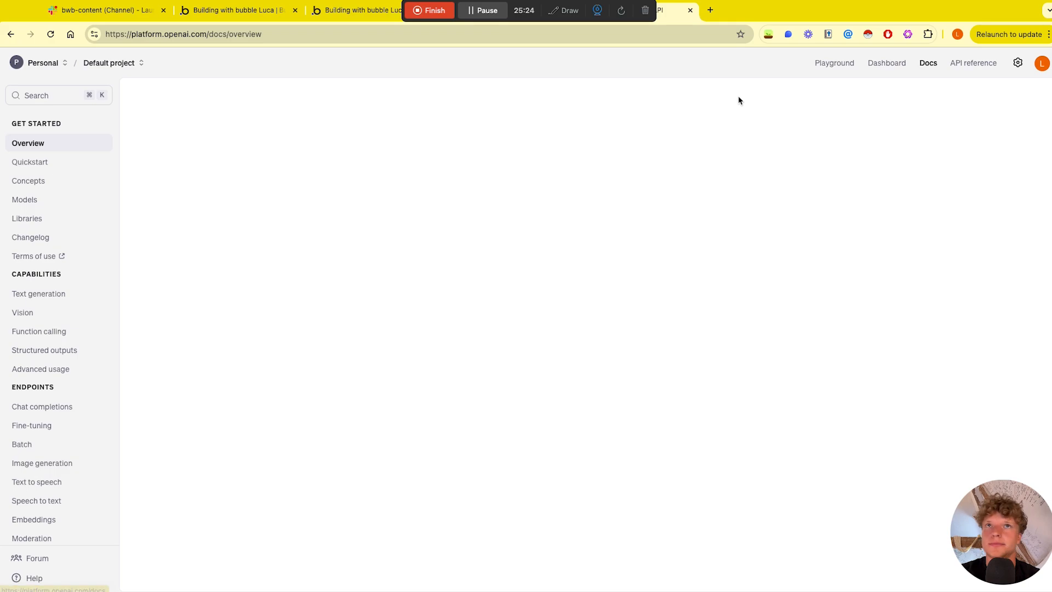
{"action": "scroll", "coordinate": [53, 364], "scroll_direction": "down", "scroll_amount": 2}
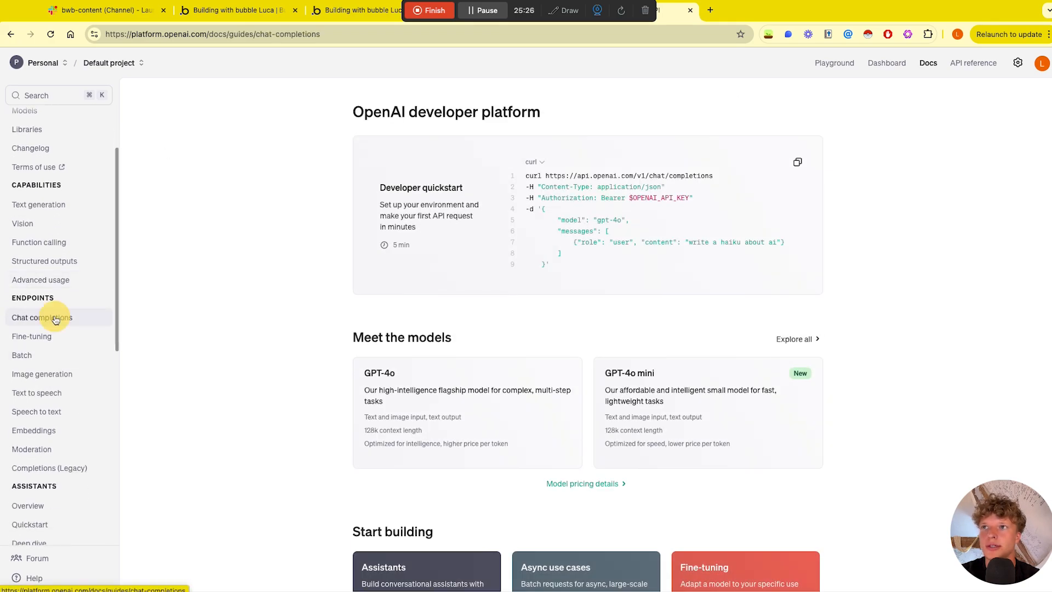
{"action": "left_click", "coordinate": [70, 315]}
{"action": "left_click", "coordinate": [44, 355]}
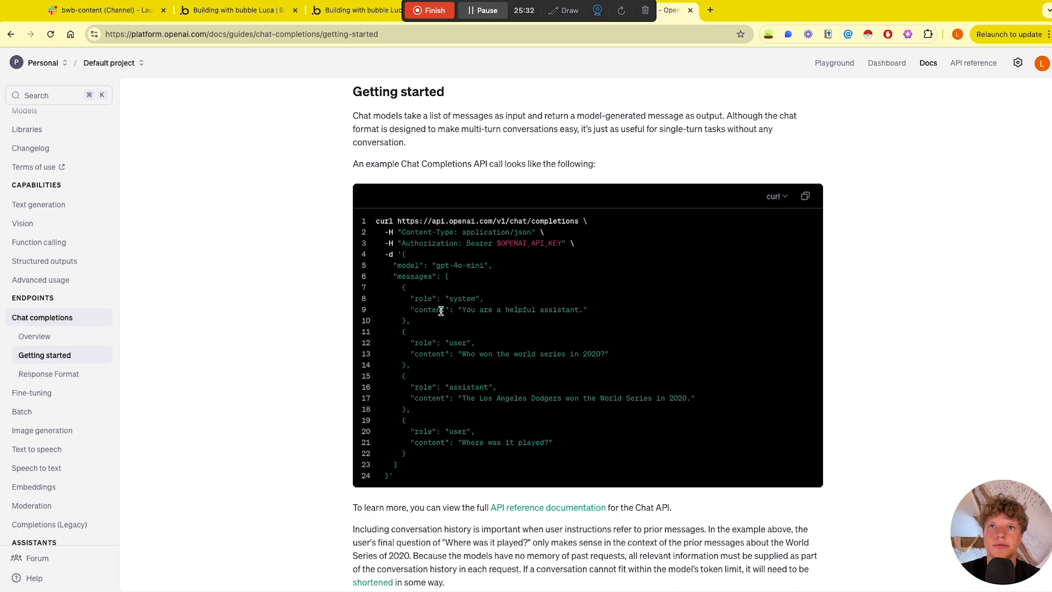
Step: Copy the first system and user message objects from the example Chat Completions API call
{"action": "scroll", "coordinate": [442, 310], "scroll_direction": "up", "scroll_amount": 1}
{"action": "scroll", "coordinate": [441, 310], "scroll_direction": "down", "scroll_amount": 20}
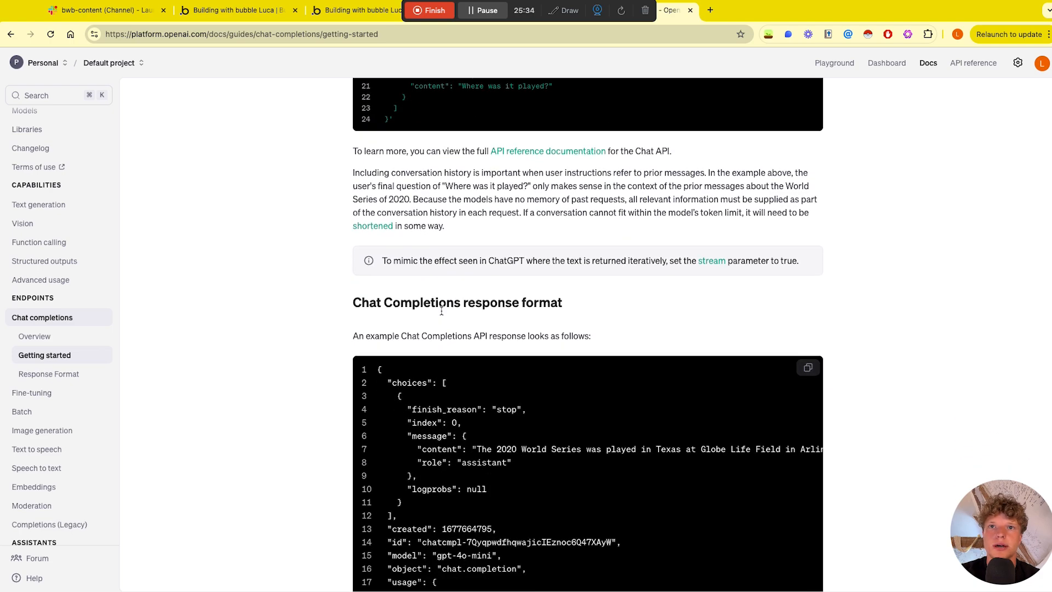
{"action": "scroll", "coordinate": [441, 311], "scroll_direction": "up", "scroll_amount": 15}
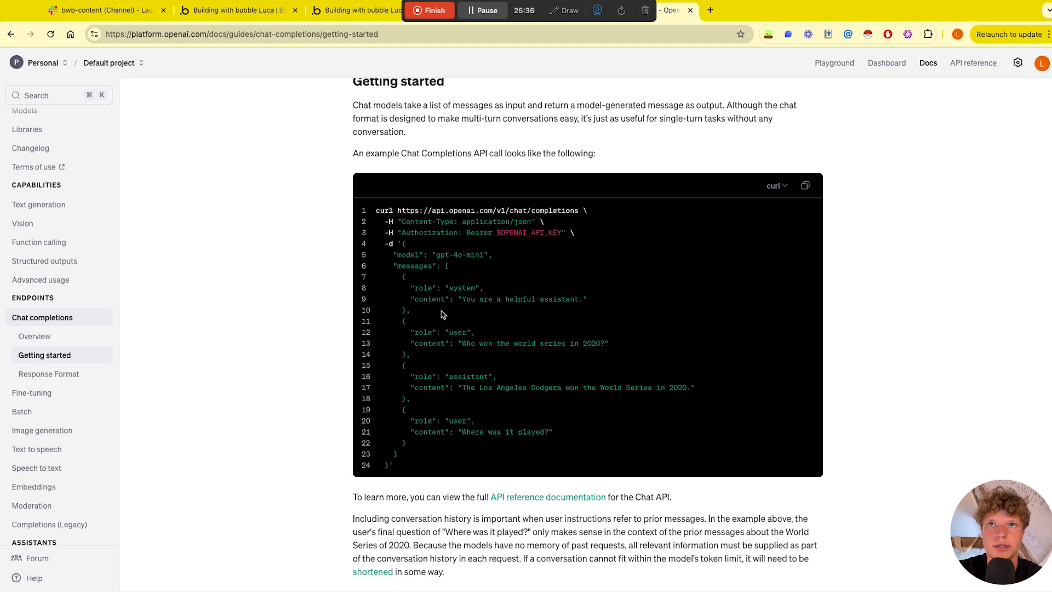
{"action": "left_click_drag", "start_coordinate": [402, 279], "coordinate": [441, 358]}
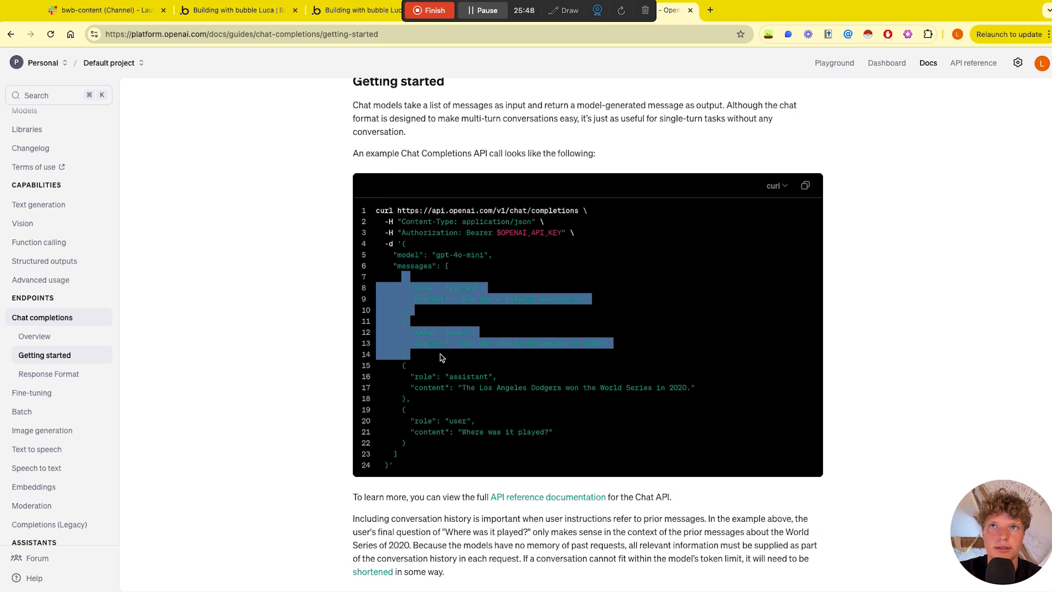
Step: Switch back to the Bubble API Connector and paste the copied messages as the History value, without the trailing comma
{"action": "left_click", "coordinate": [242, 27]}
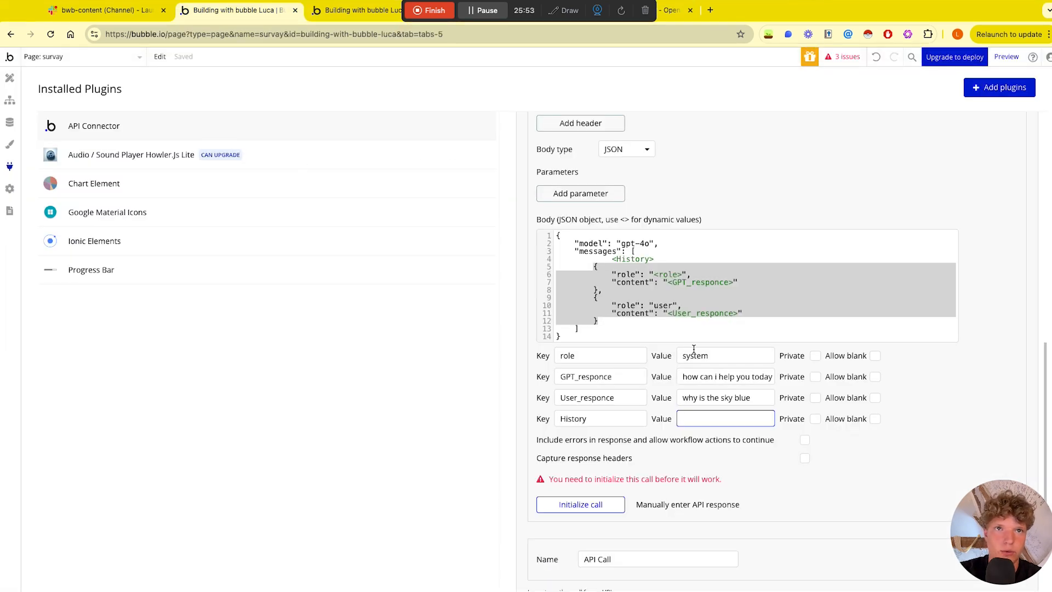
{"action": "key", "text": "super+v"}
{"action": "key", "text": "BackSpace"}
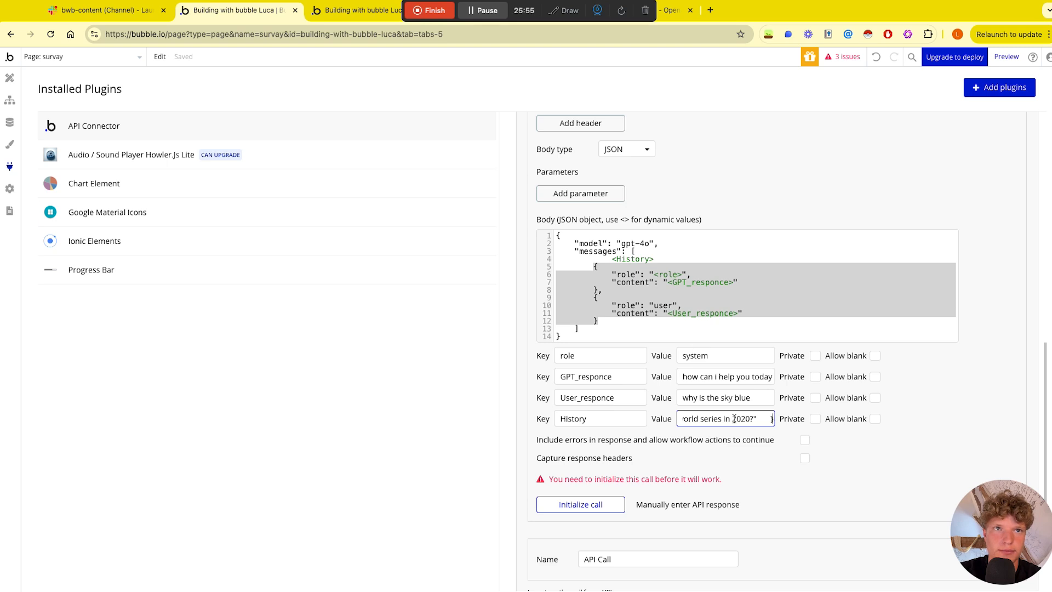
{"action": "left_click", "coordinate": [761, 434]}
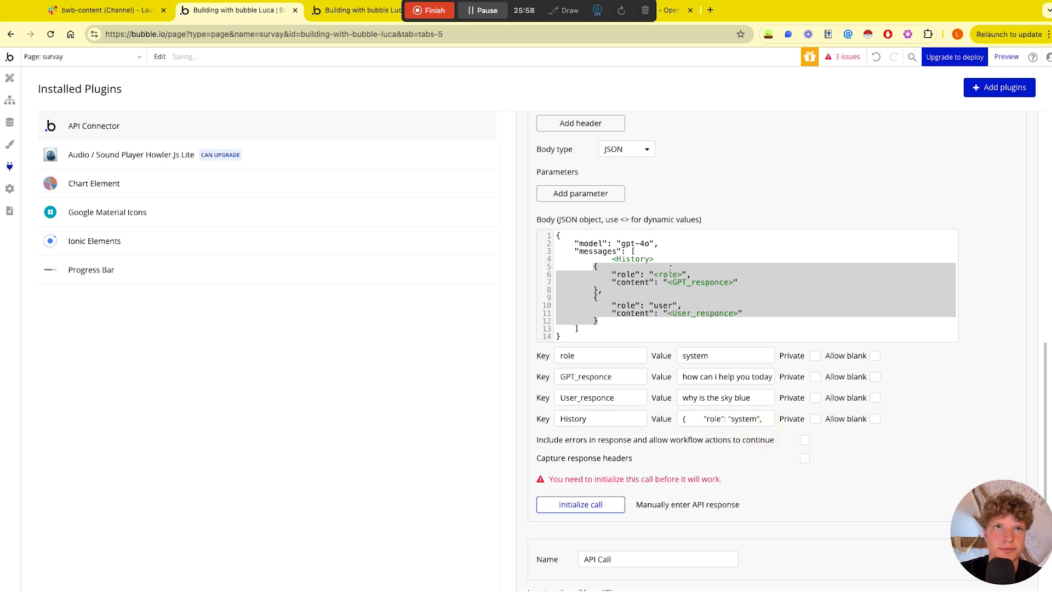
Step: Add a comma after the <History> placeholder in the JSON body and try to initialize the Completions call
{"action": "left_click", "coordinate": [689, 259]}
{"action": "left_click", "coordinate": [694, 433]}
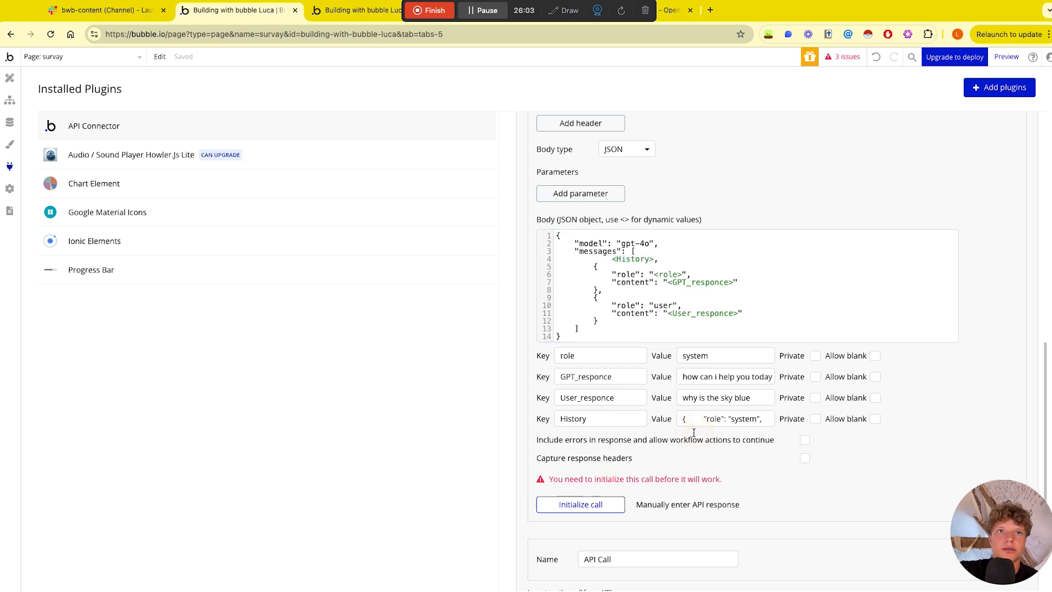
{"action": "left_click", "coordinate": [606, 501]}
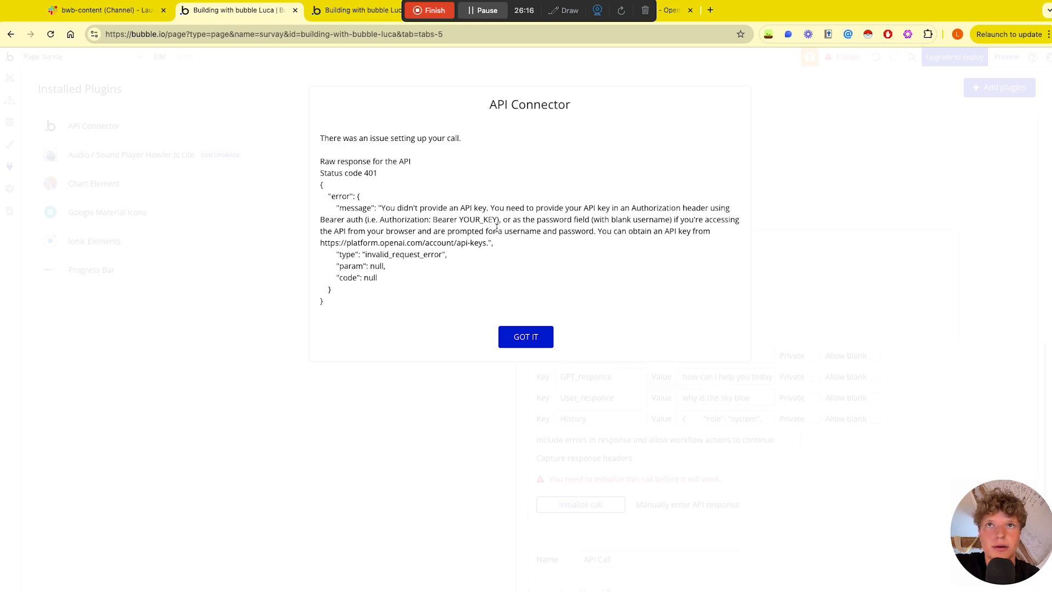
{"action": "left_click_drag", "start_coordinate": [433, 219], "coordinate": [458, 220]}
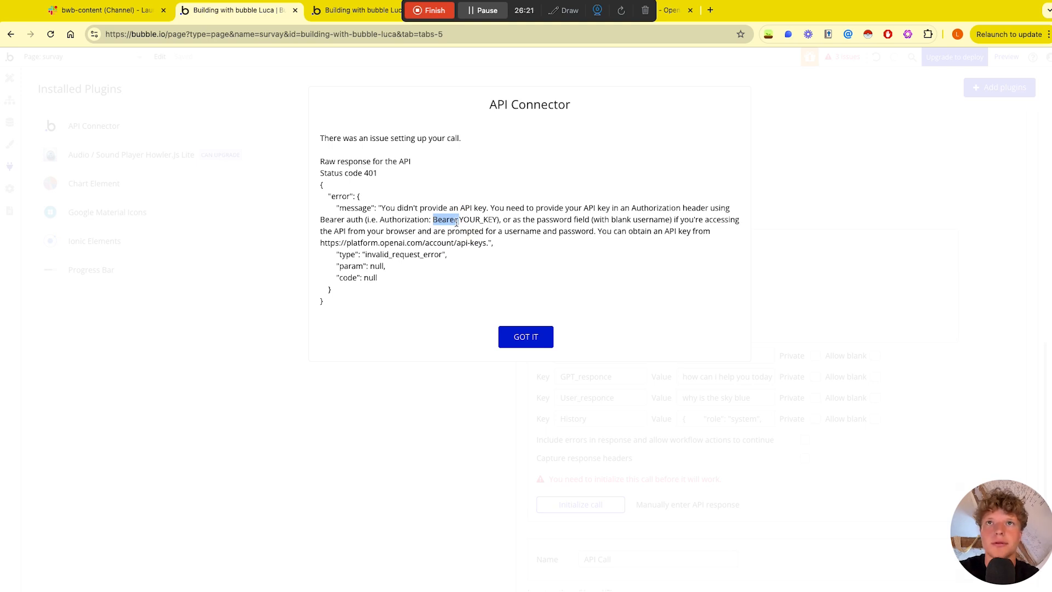
{"action": "left_click", "coordinate": [455, 219]}
{"action": "left_click_drag", "start_coordinate": [456, 219], "coordinate": [433, 219]}
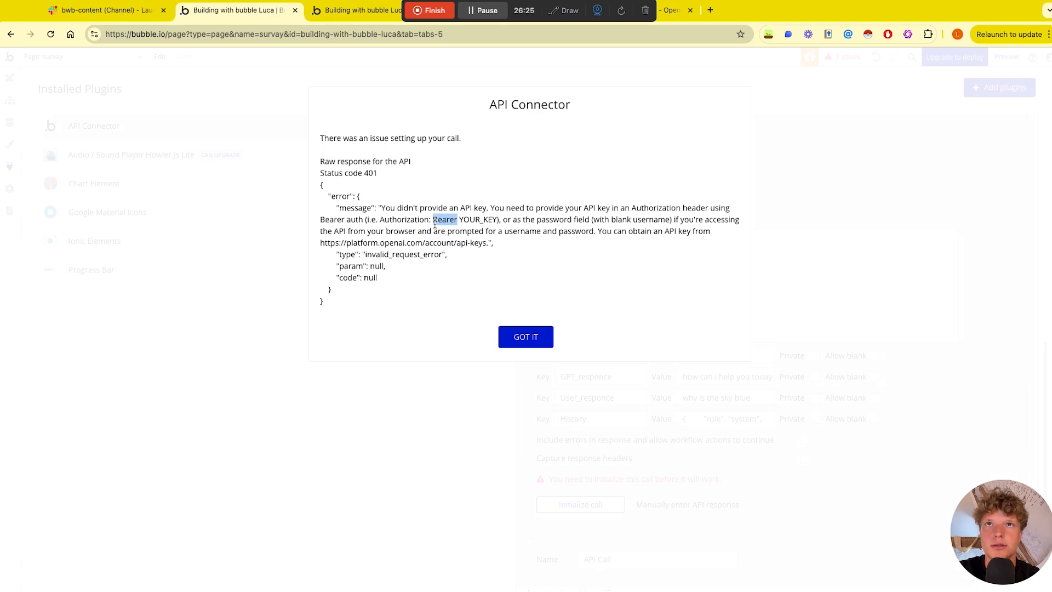
{"action": "left_click", "coordinate": [536, 338]}
Step: Capitalize the prefix of the Open AI private key as "Bearer", keeping the API key itself
{"action": "scroll", "coordinate": [665, 357], "scroll_direction": "up", "scroll_amount": 6}
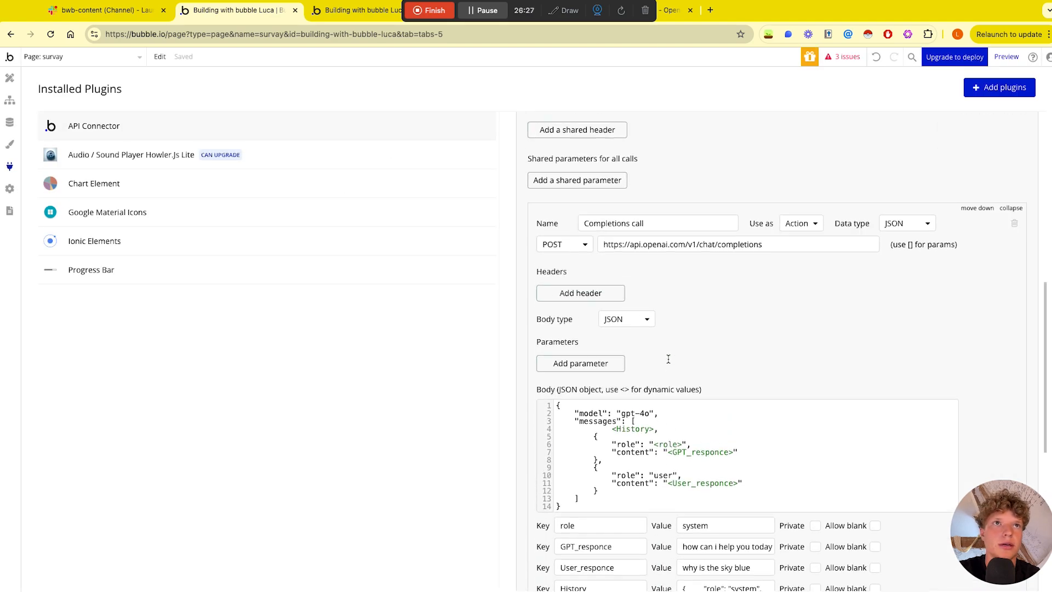
{"action": "left_click", "coordinate": [827, 185]}
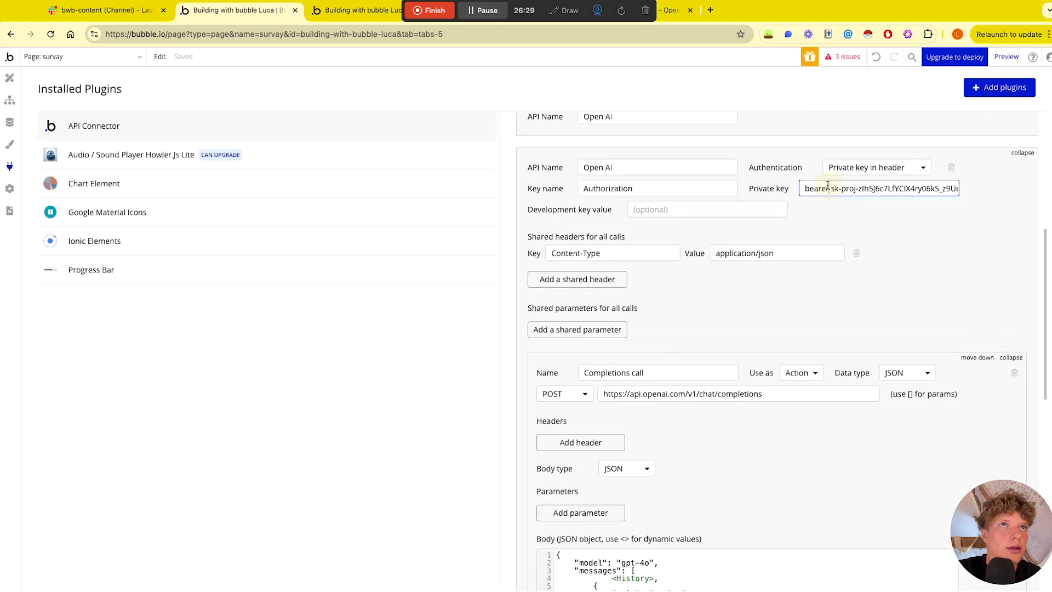
{"action": "key", "text": "BackSpace"}
{"action": "key", "text": "BackSpace"}
{"action": "key", "text": "BackSpace"}
{"action": "key", "text": "BackSpace"}
{"action": "key", "text": "BackSpace"}
{"action": "key", "text": "BackSpace"}
{"action": "type", "text": "Bearer"}
{"action": "left_click", "coordinate": [822, 236]}
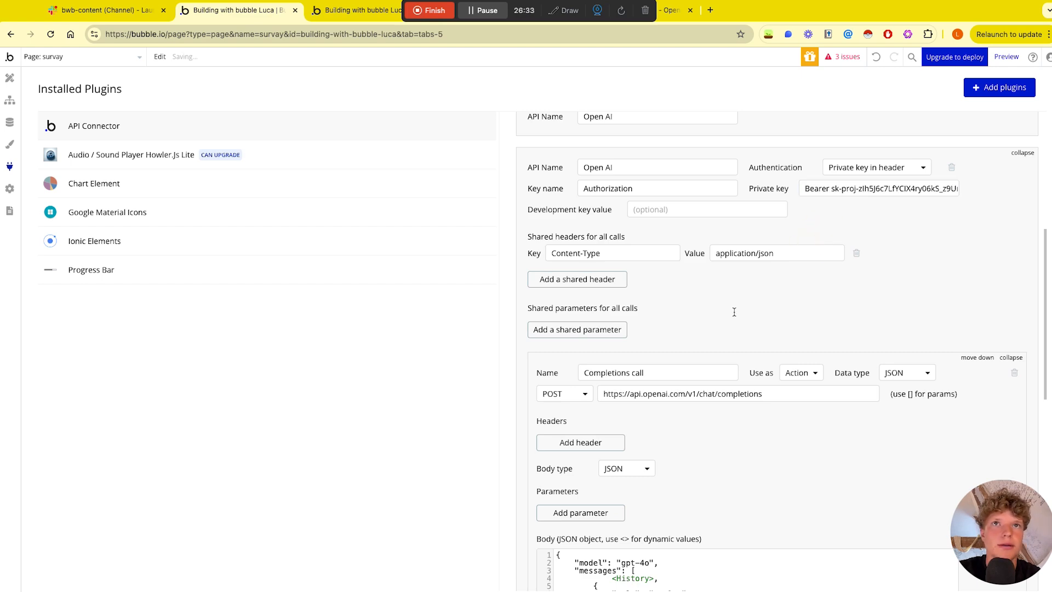
Step: Initialize the Completions call again and save its returned values with the detected data types
{"action": "scroll", "coordinate": [727, 286], "scroll_direction": "down", "scroll_amount": 7}
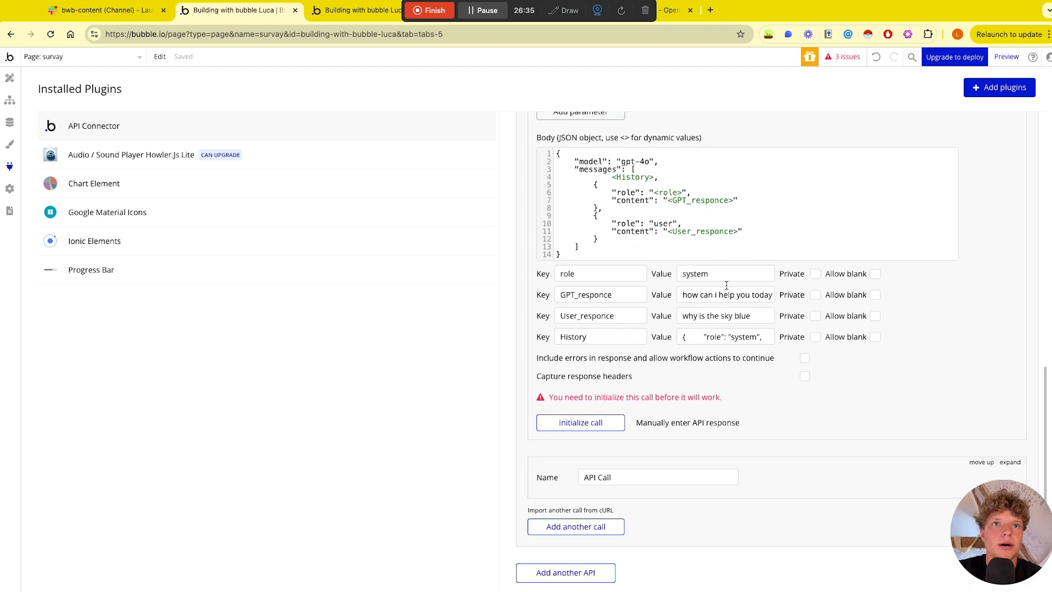
{"action": "scroll", "coordinate": [727, 286], "scroll_direction": "down", "scroll_amount": 1}
{"action": "left_click", "coordinate": [613, 382]}
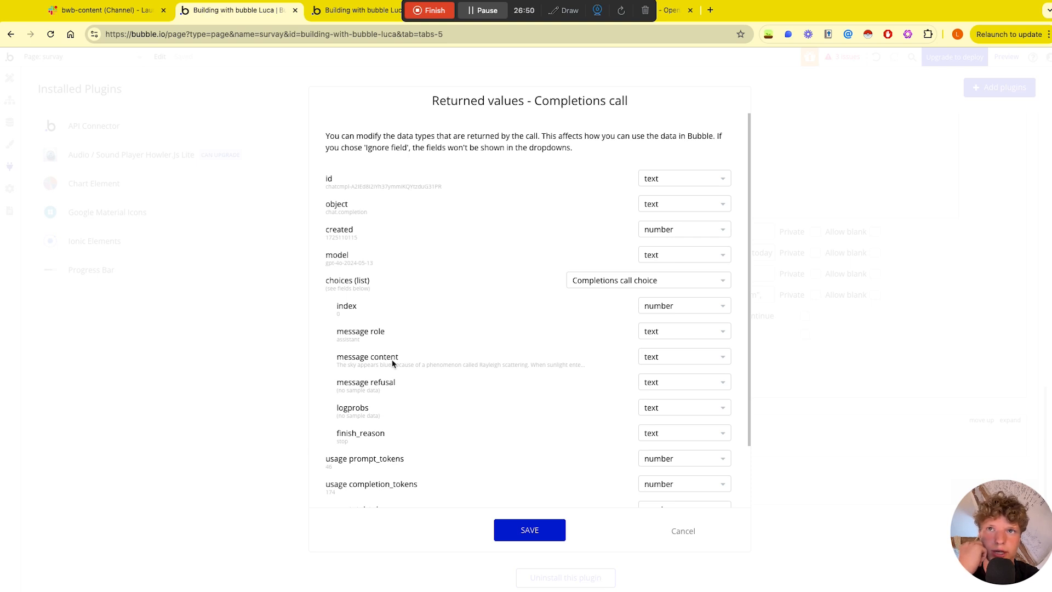
{"action": "left_click_drag", "start_coordinate": [335, 364], "coordinate": [477, 361]}
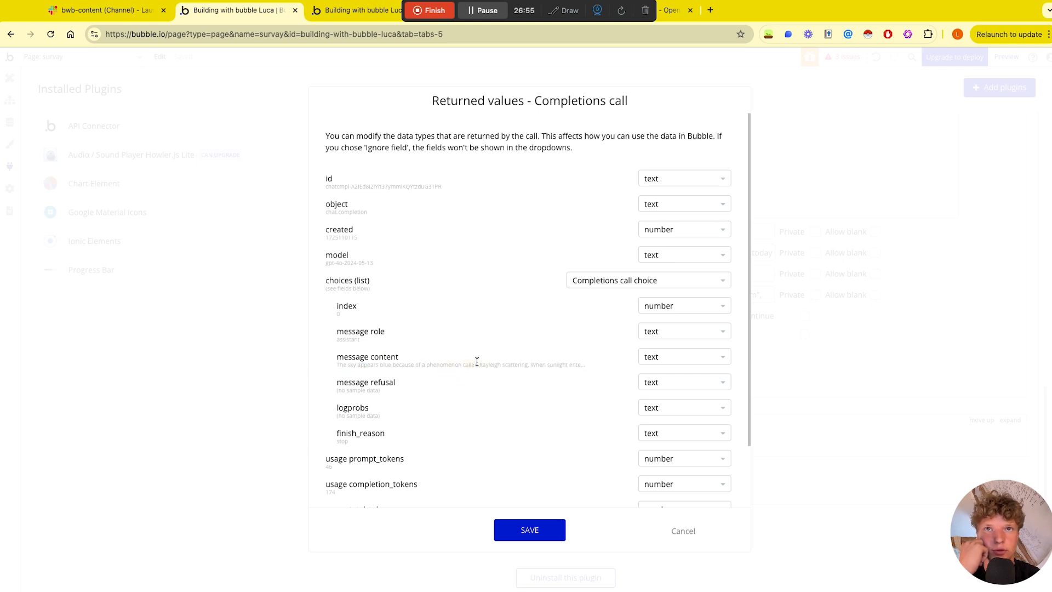
{"action": "scroll", "coordinate": [547, 376], "scroll_direction": "down", "scroll_amount": 3}
{"action": "scroll", "coordinate": [547, 378], "scroll_direction": "up", "scroll_amount": 3}
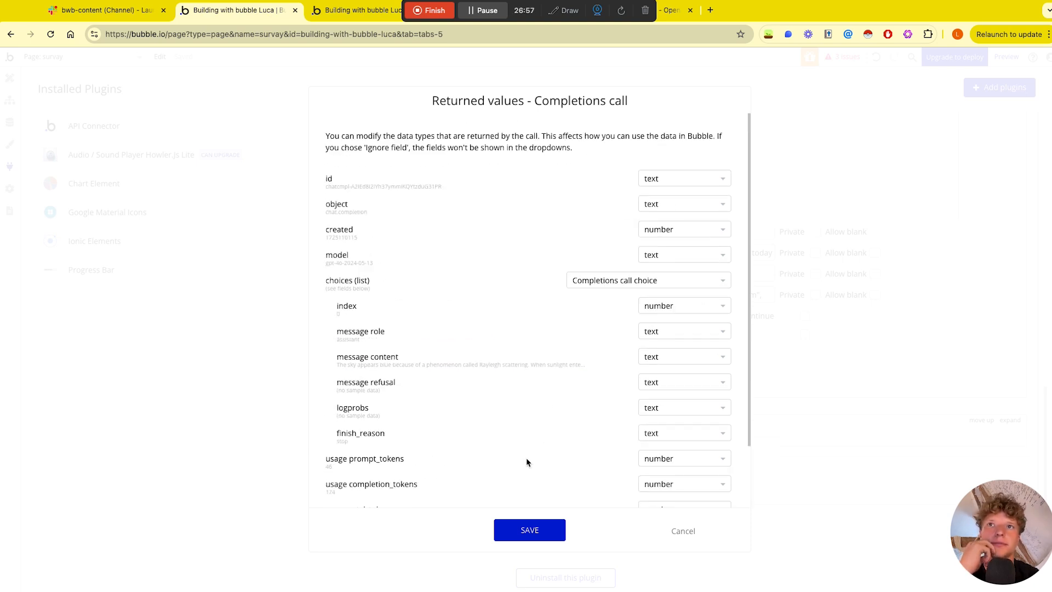
{"action": "left_click", "coordinate": [530, 529]}
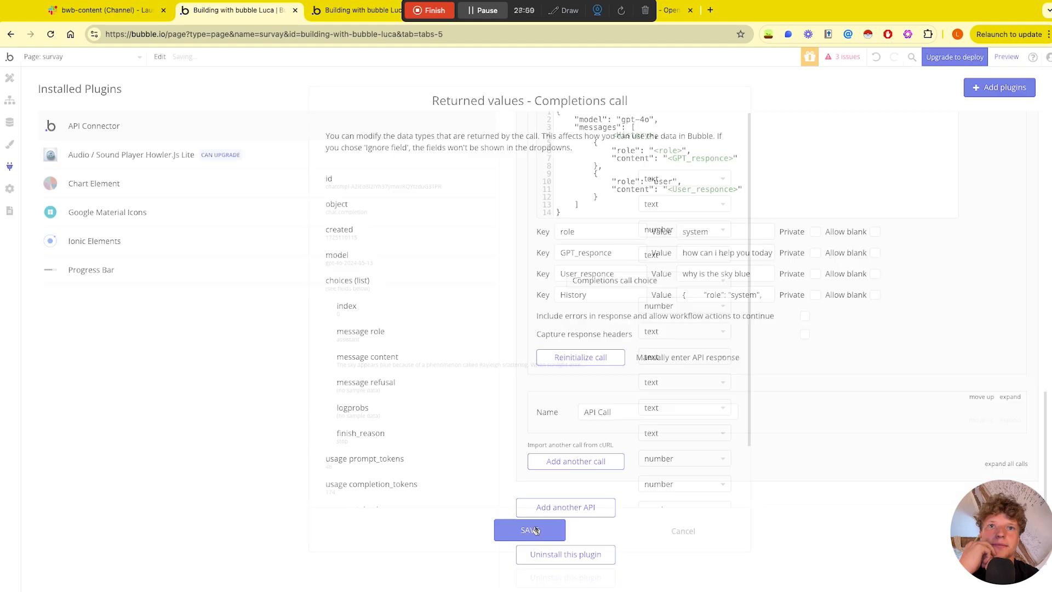
{"action": "scroll", "coordinate": [638, 389], "scroll_direction": "up", "scroll_amount": 5}
{"action": "scroll", "coordinate": [638, 389], "scroll_direction": "up", "scroll_amount": 2}
{"action": "scroll", "coordinate": [685, 351], "scroll_direction": "down", "scroll_amount": 4}
{"action": "scroll", "coordinate": [737, 307], "scroll_direction": "up", "scroll_amount": 3}
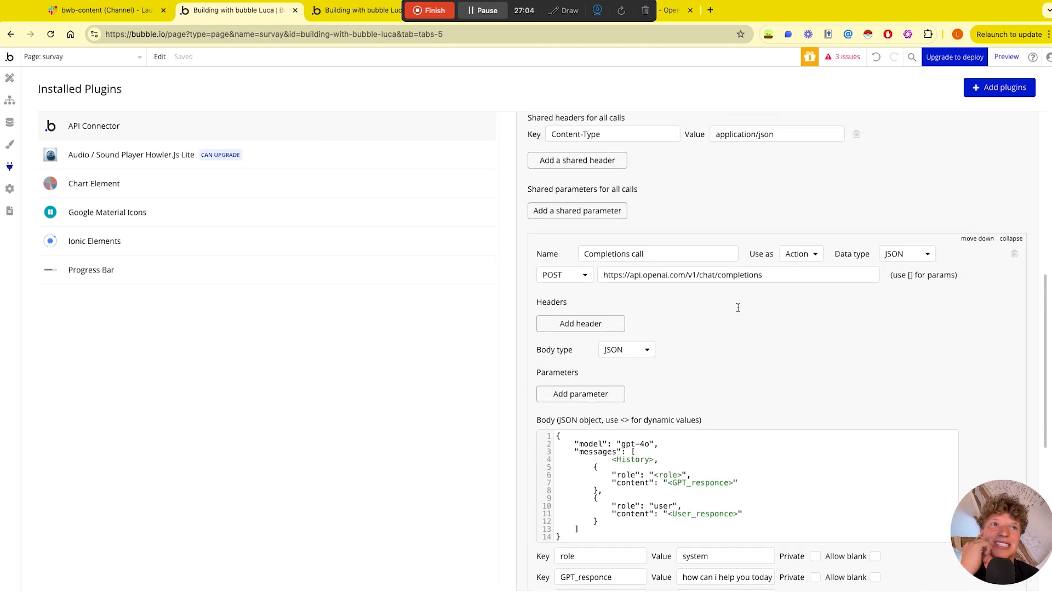
{"action": "scroll", "coordinate": [738, 308], "scroll_direction": "down", "scroll_amount": 1}
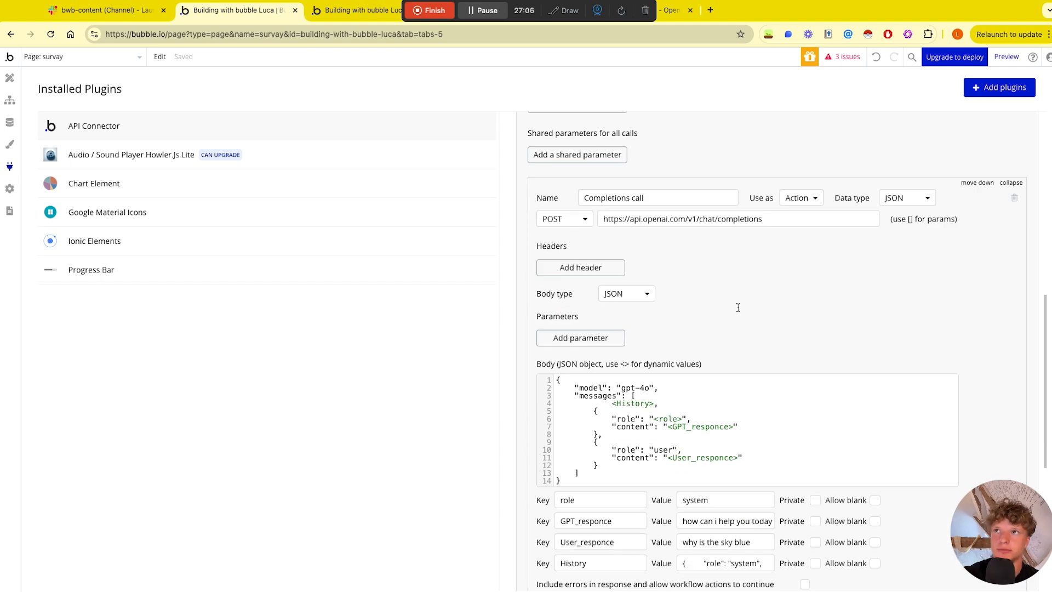
Step: Switch to the Chat GPT feedback surveys to-do page in Notion and check off API keys and Completions API
{"action": "key", "text": "super+Tab"}
{"action": "left_click", "coordinate": [341, 389]}
{"action": "left_click", "coordinate": [341, 412]}
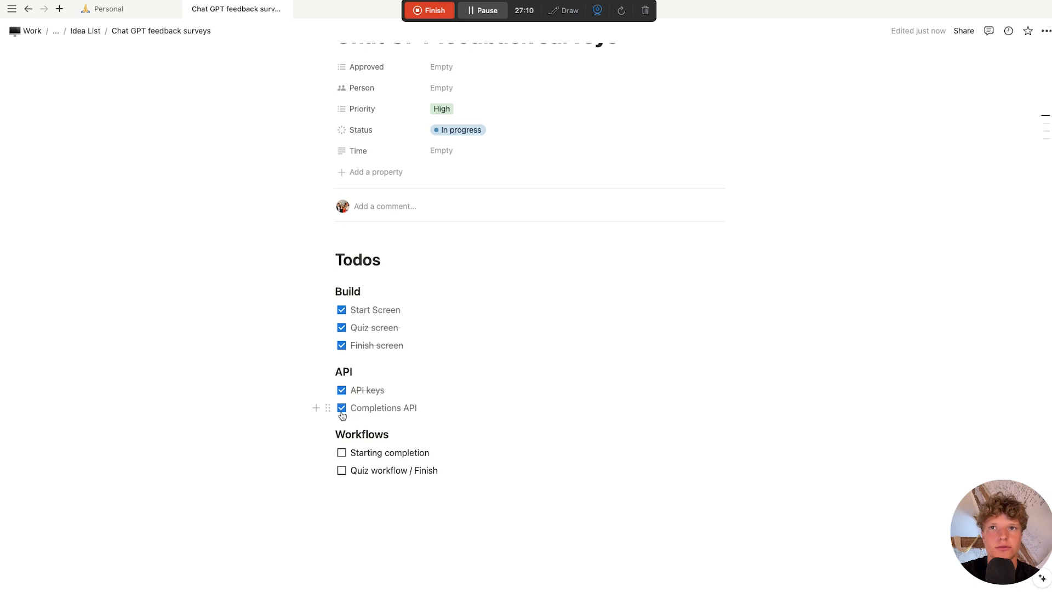
{"action": "scroll", "coordinate": [432, 377], "scroll_direction": "down", "scroll_amount": 2}
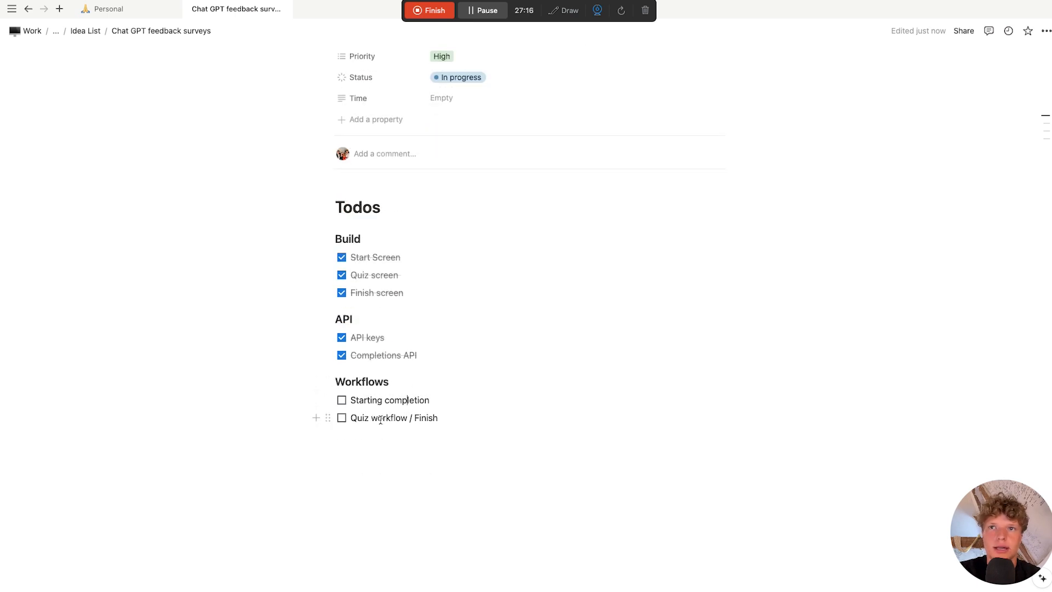
{"action": "left_click_drag", "start_coordinate": [352, 418], "coordinate": [393, 418]}
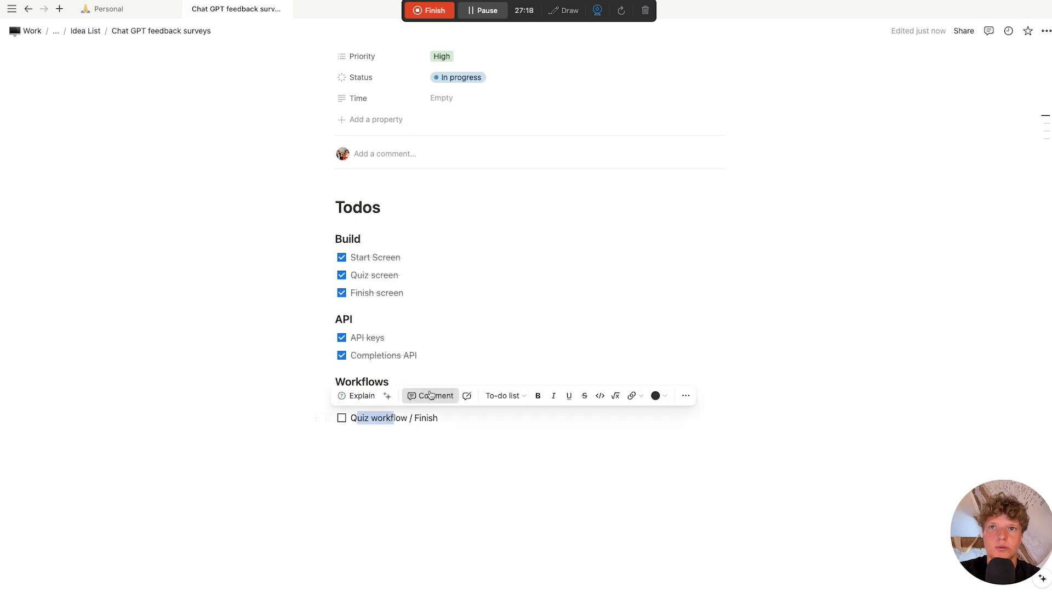
{"action": "left_click", "coordinate": [430, 390]}
{"action": "left_click", "coordinate": [427, 390]}
Step: Switch back to Bubble's page design view, hide the Thank you group and show Group - Start
{"action": "key", "text": "ctrl+Left"}
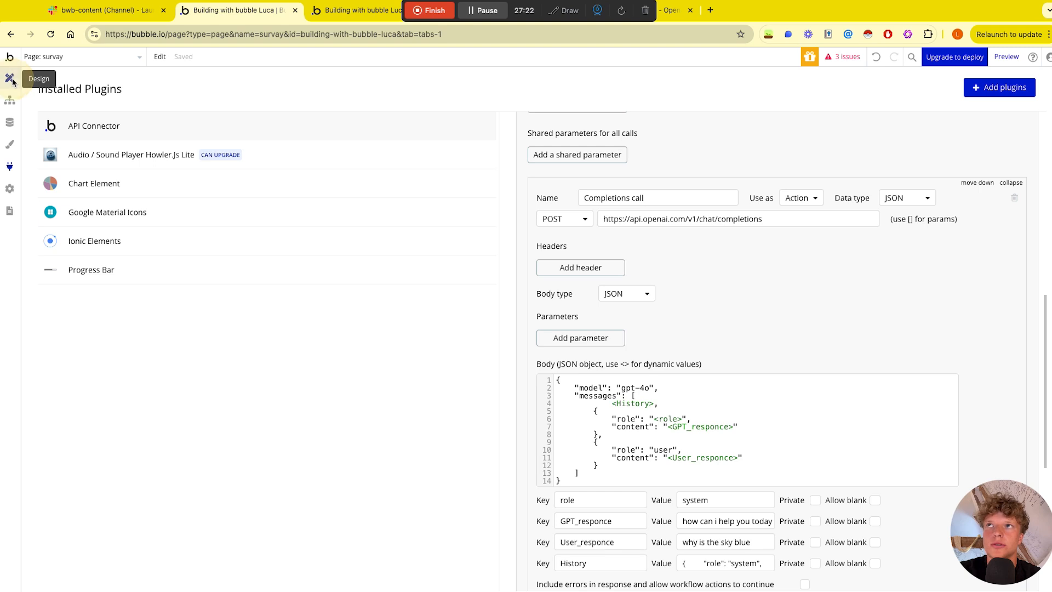
{"action": "left_click", "coordinate": [10, 79]}
{"action": "left_click", "coordinate": [133, 275]}
{"action": "left_click", "coordinate": [133, 243]}
{"action": "double_click", "coordinate": [247, 208]}
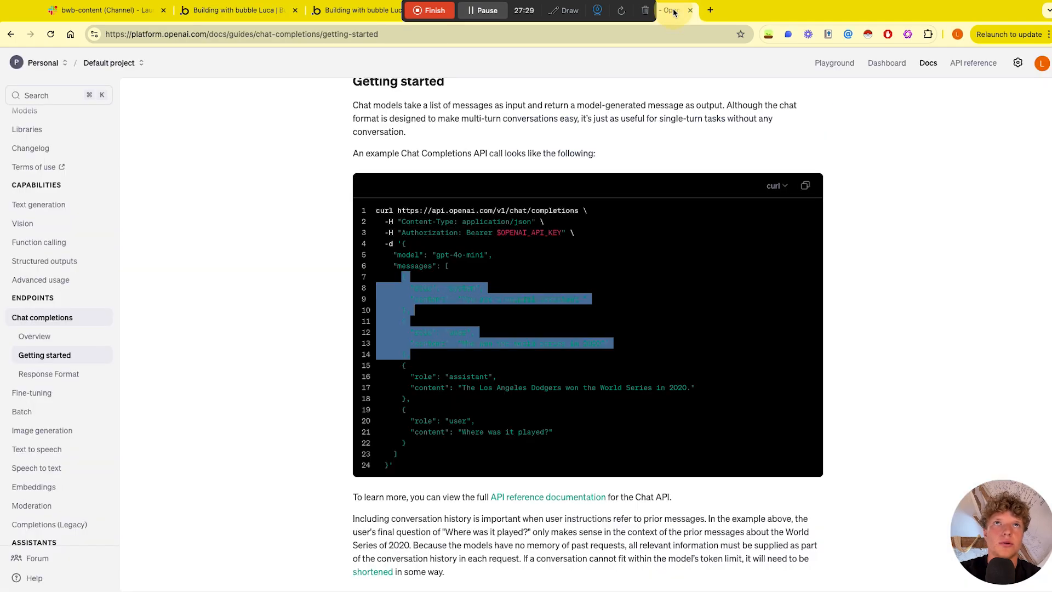
Step: Switch to the OpenAI Chat completions guide and examine how the Message roles section describes system, user and assistant messages
{"action": "left_click", "coordinate": [673, 10]}
{"action": "scroll", "coordinate": [493, 132], "scroll_direction": "up", "scroll_amount": 10}
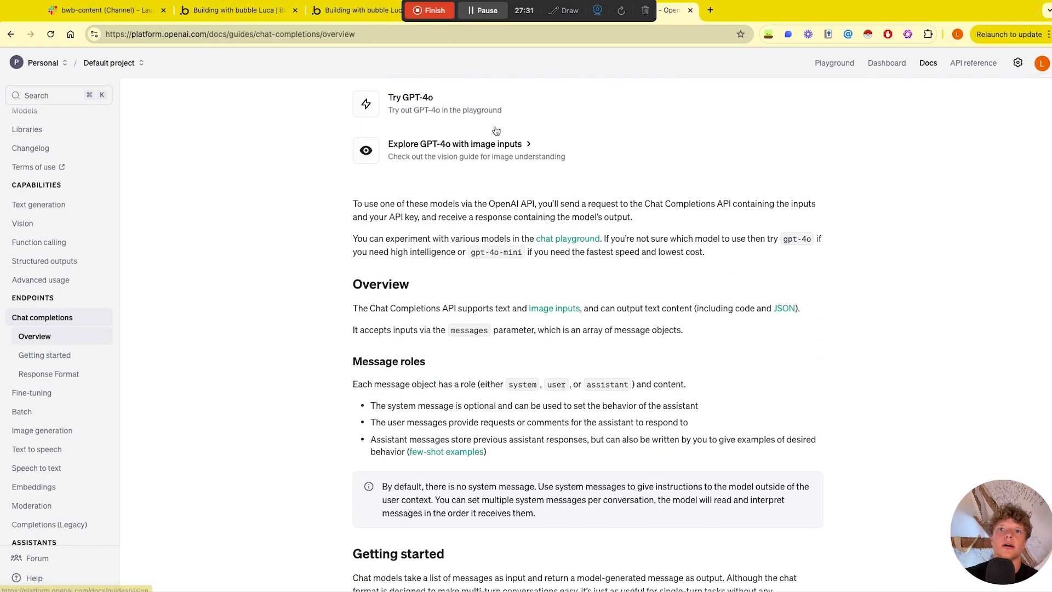
{"action": "scroll", "coordinate": [495, 129], "scroll_direction": "down", "scroll_amount": 4}
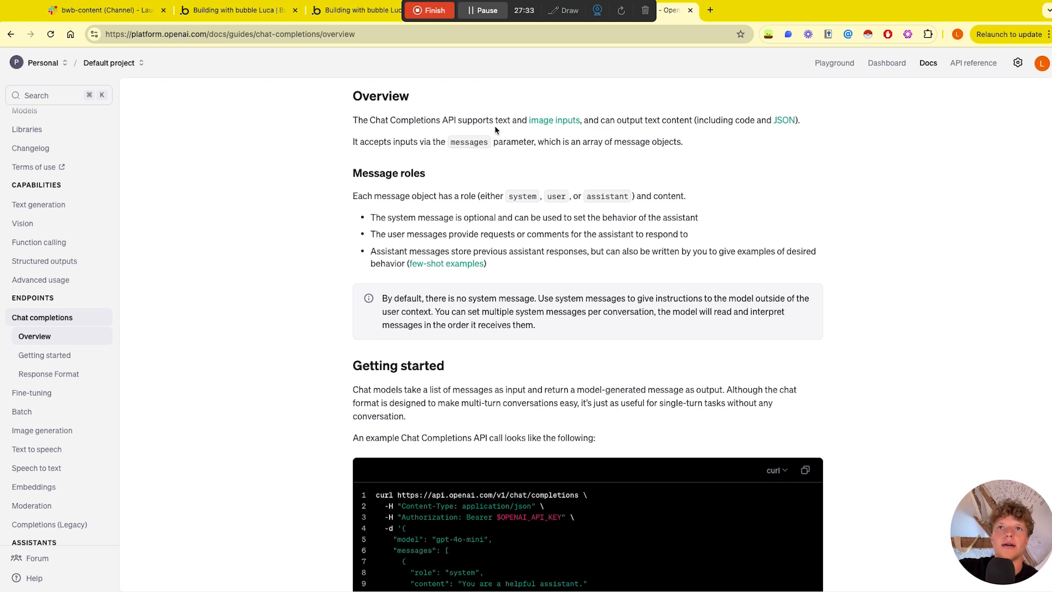
{"action": "scroll", "coordinate": [422, 163], "scroll_direction": "up", "scroll_amount": 1}
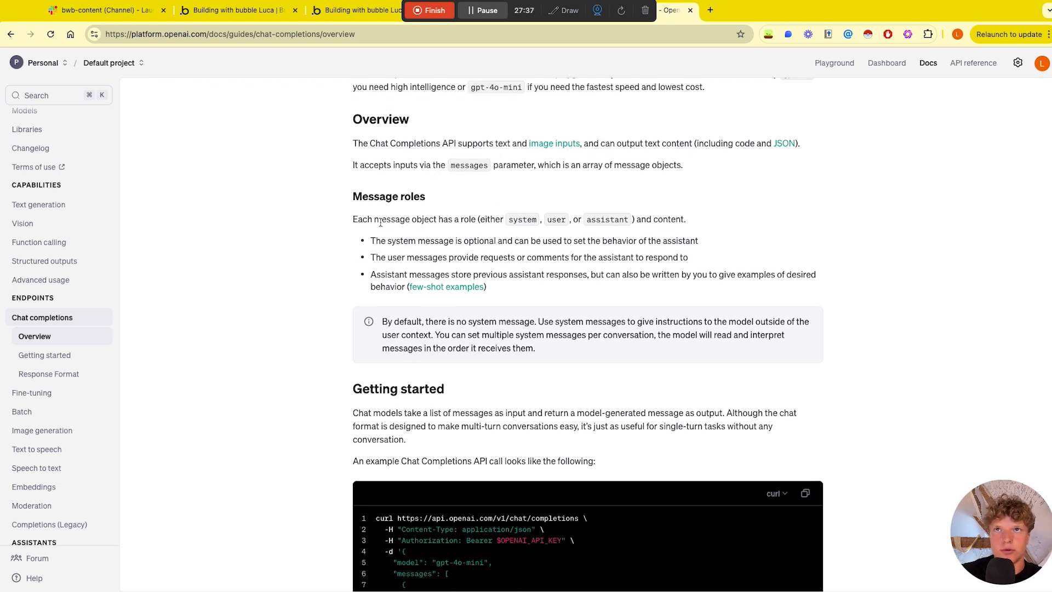
{"action": "left_click_drag", "start_coordinate": [357, 219], "coordinate": [702, 223]}
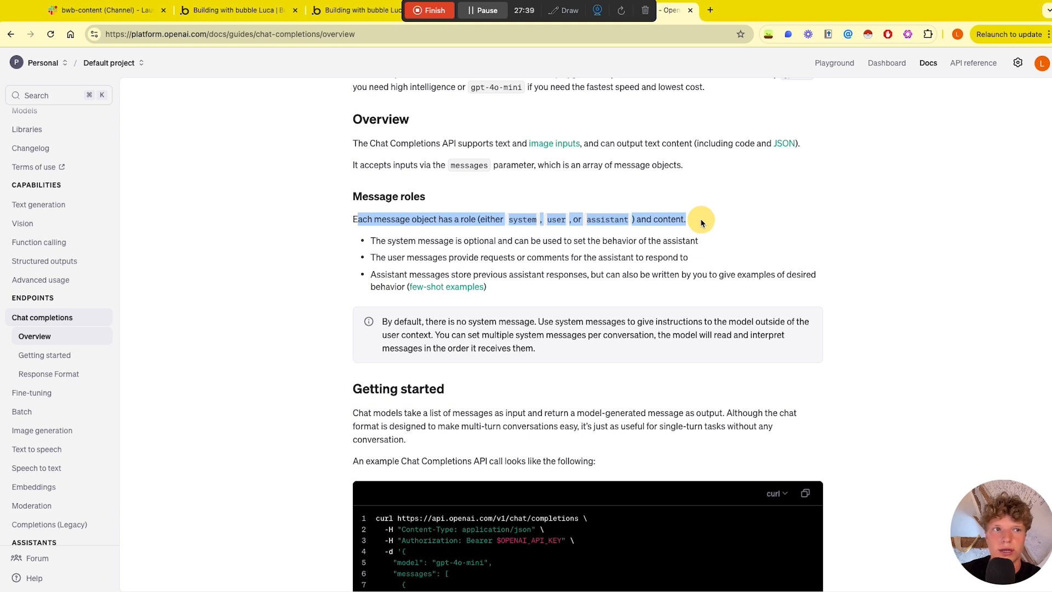
{"action": "left_click", "coordinate": [488, 233]}
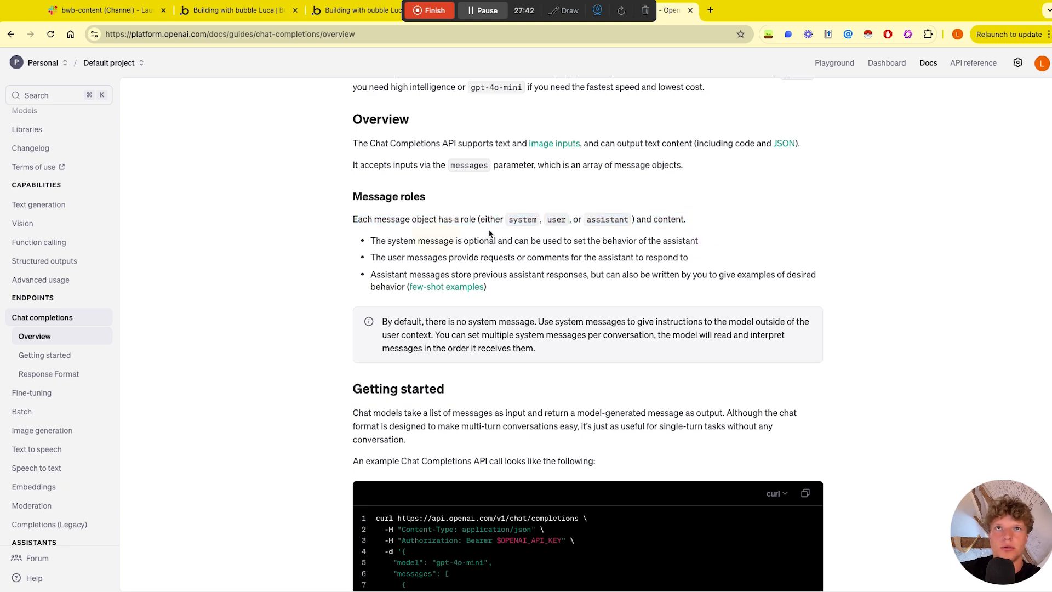
{"action": "left_click_drag", "start_coordinate": [389, 241], "coordinate": [703, 241]}
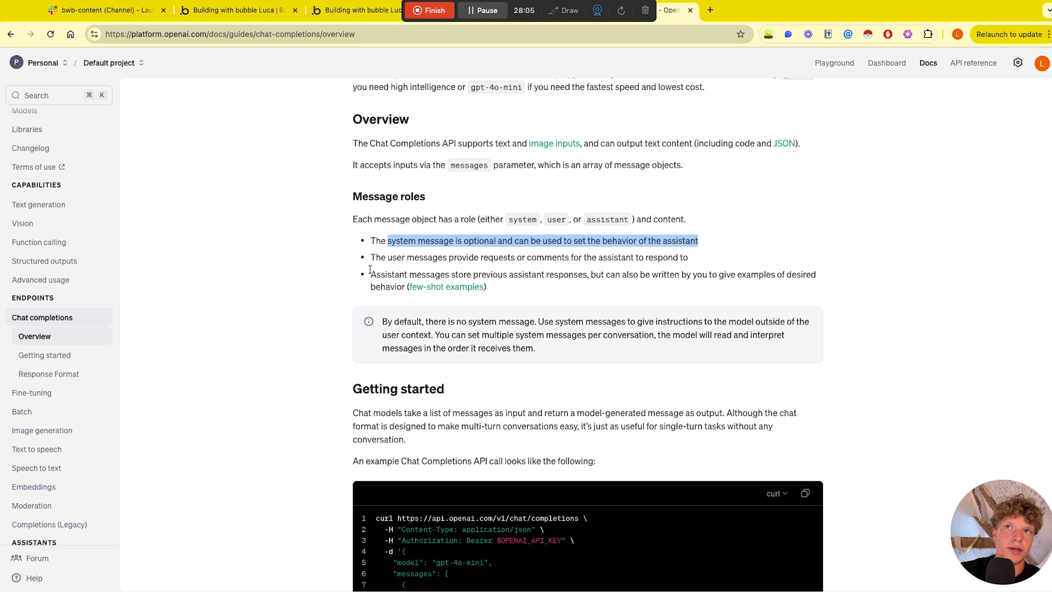
{"action": "left_click_drag", "start_coordinate": [371, 272], "coordinate": [606, 273]}
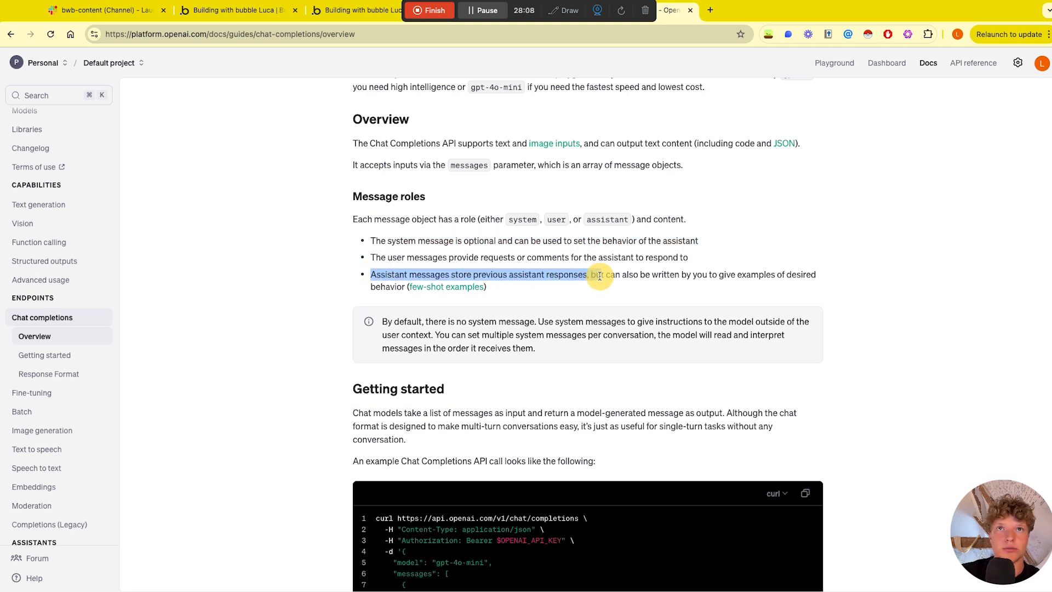
{"action": "left_click", "coordinate": [411, 268]}
{"action": "left_click_drag", "start_coordinate": [370, 274], "coordinate": [590, 272]}
{"action": "left_click", "coordinate": [589, 268]}
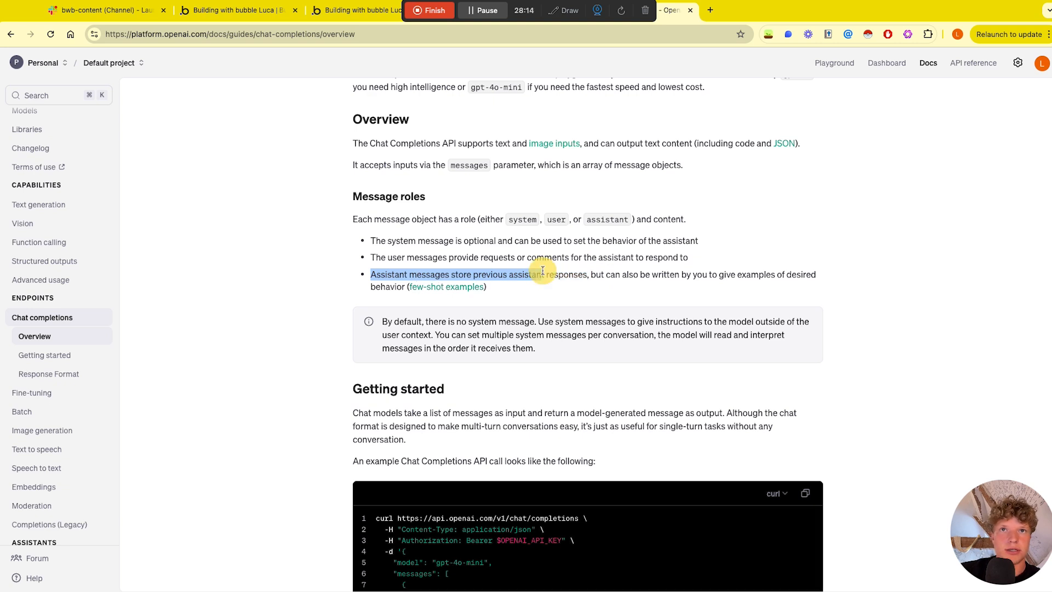
{"action": "left_click_drag", "start_coordinate": [589, 267], "coordinate": [590, 271]}
{"action": "left_click", "coordinate": [602, 269]}
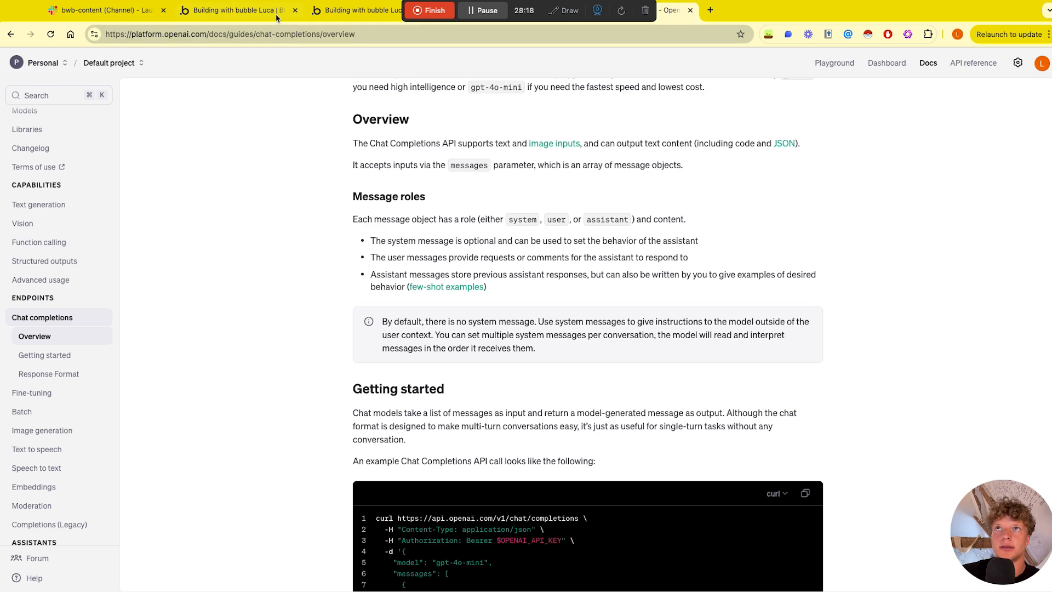
Step: Switch back to the Bubble survay page and add a workflow to the Start button
{"action": "left_click", "coordinate": [235, 10]}
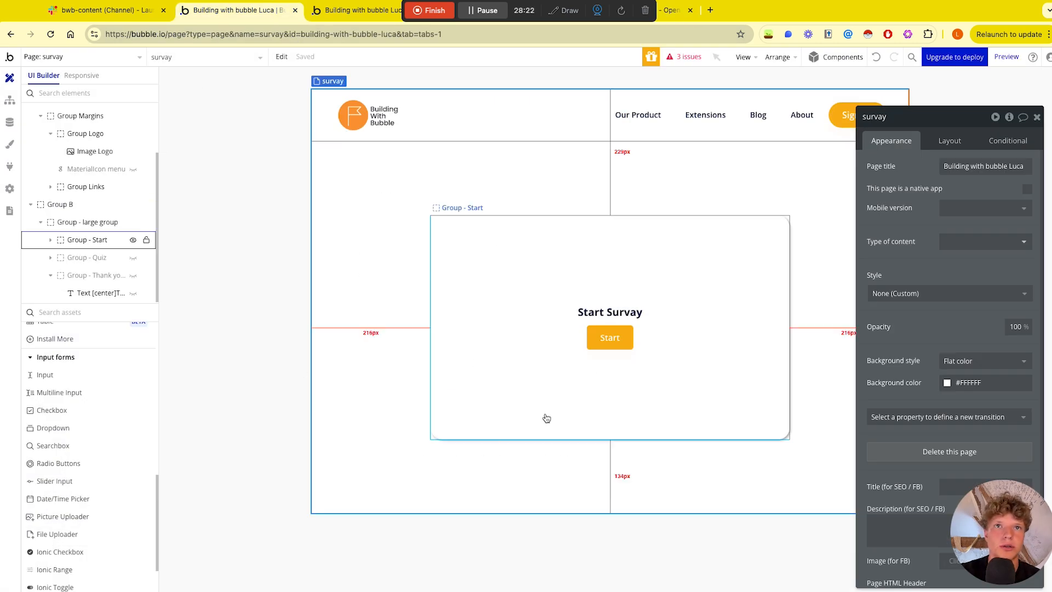
{"action": "left_click", "coordinate": [608, 337]}
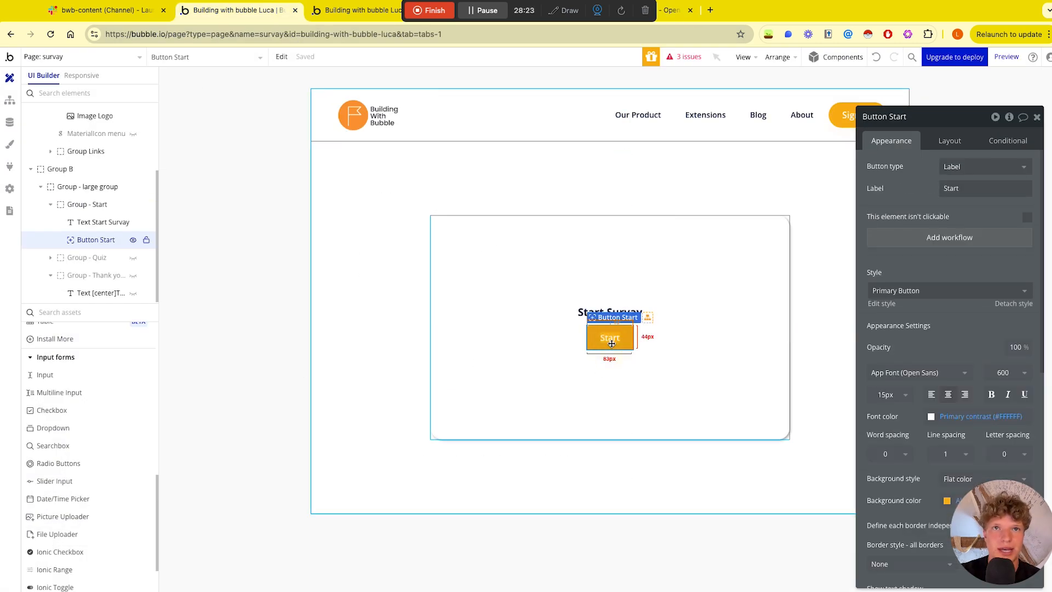
{"action": "left_click", "coordinate": [895, 242]}
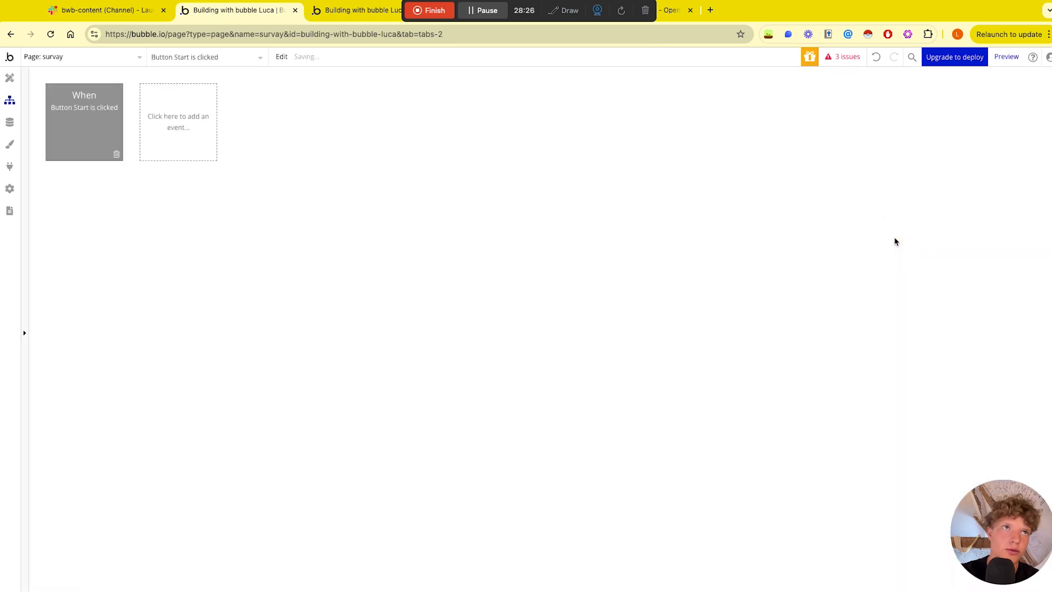
Step: Add a Create a new thing action to the Start button workflow with the type Feedbacks
{"action": "left_click", "coordinate": [130, 205]}
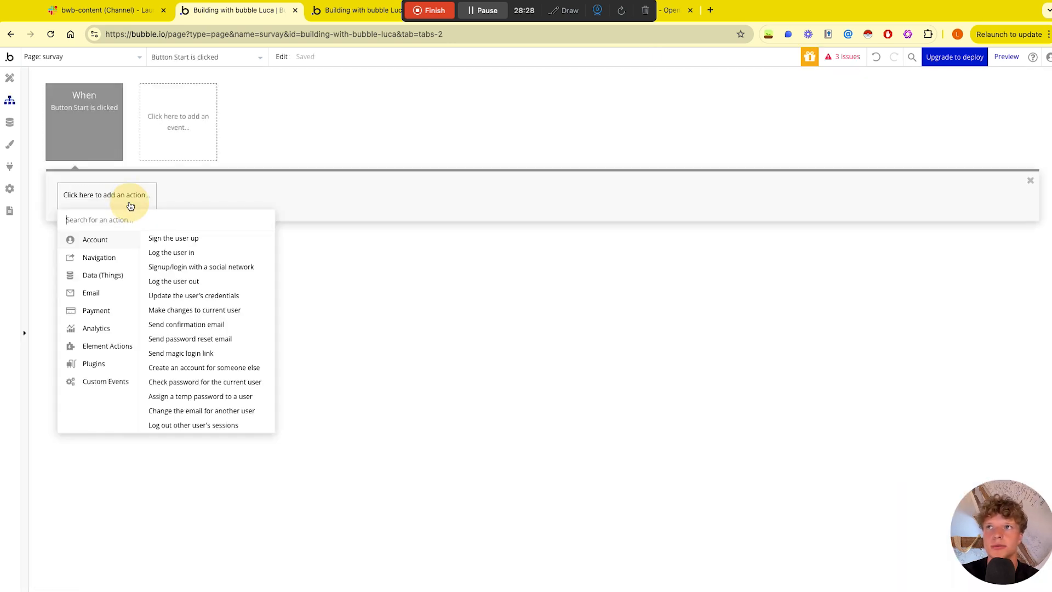
{"action": "type", "text": "create"}
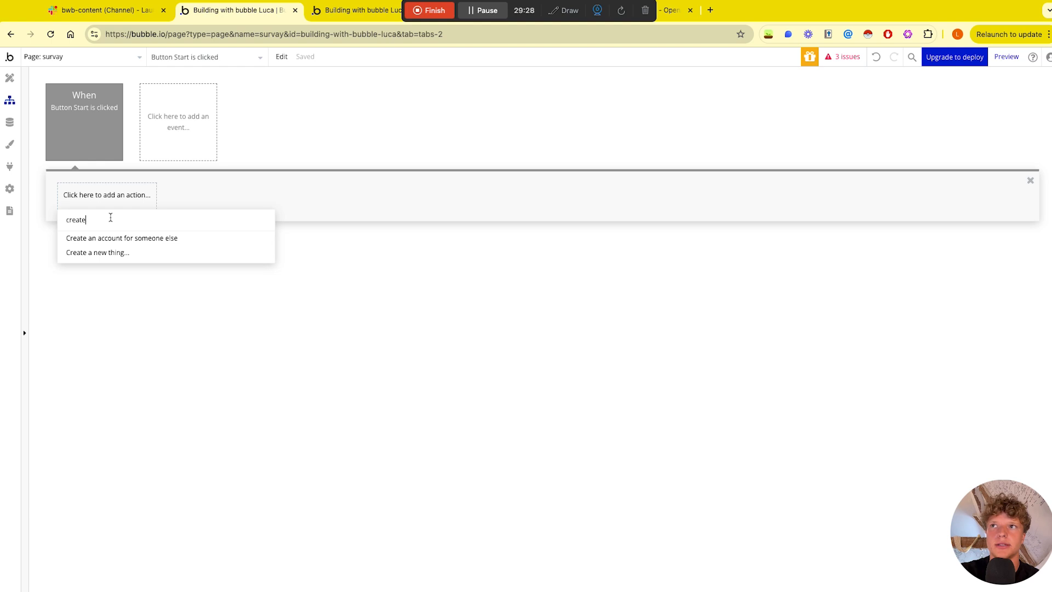
{"action": "left_click", "coordinate": [118, 251]}
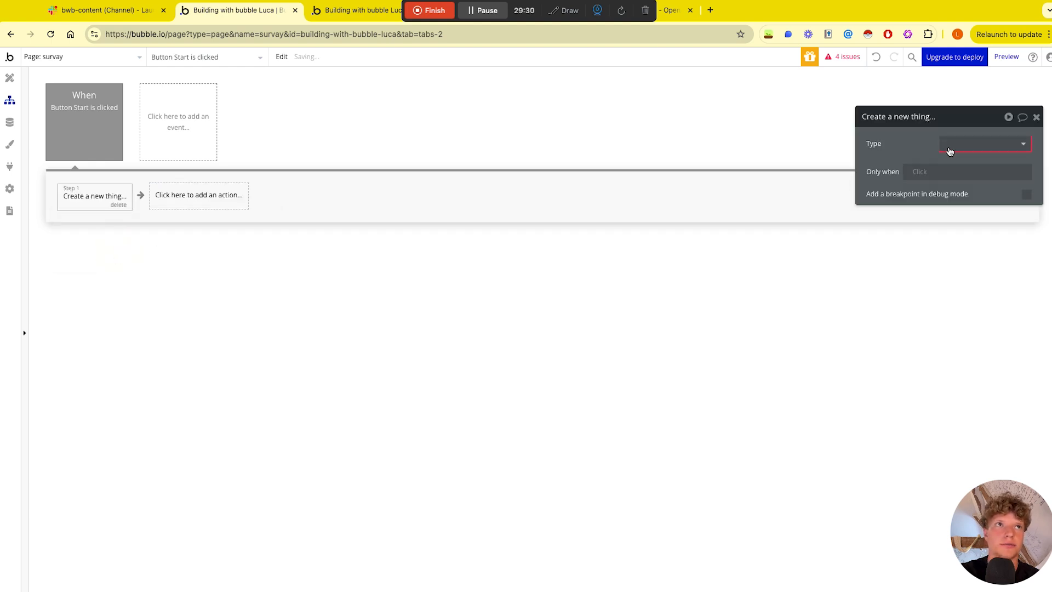
{"action": "left_click", "coordinate": [954, 146]}
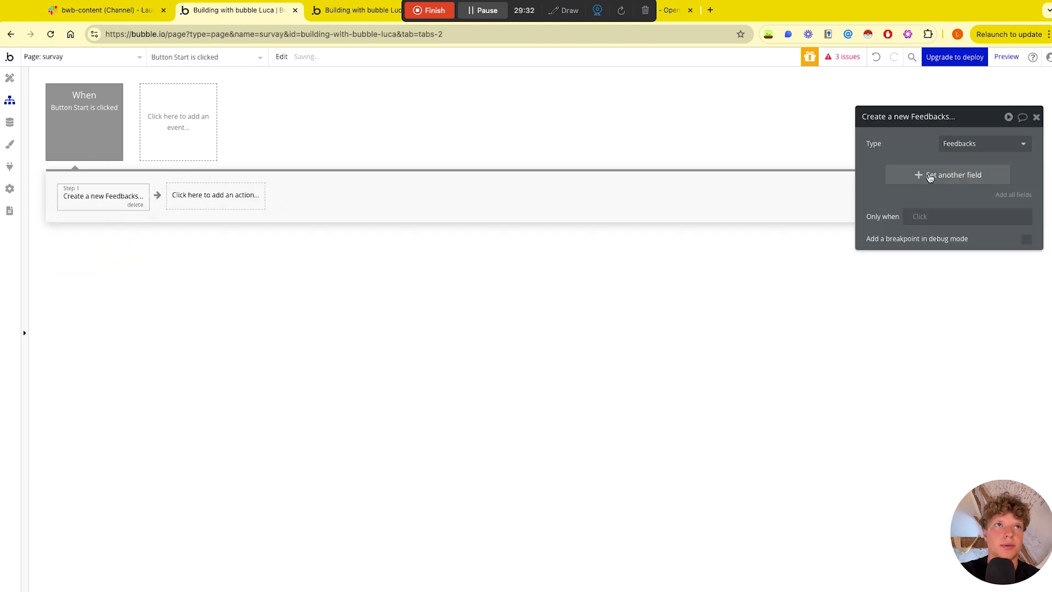
Step: Add the JSON field to the Create a new Feedbacks action, leaving its value empty
{"action": "left_click", "coordinate": [929, 178]}
{"action": "left_click", "coordinate": [886, 171]}
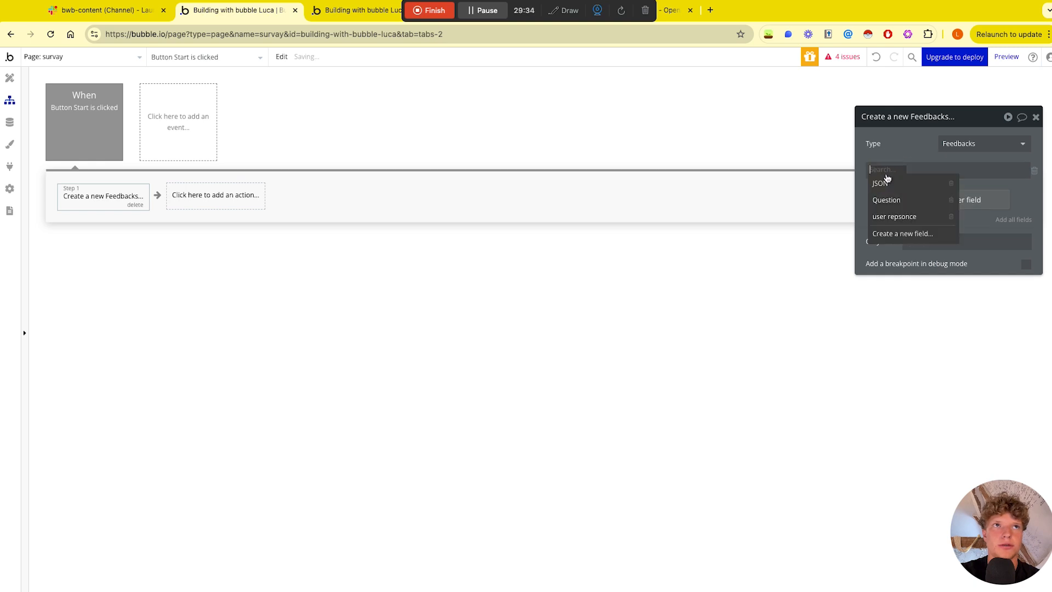
{"action": "left_click", "coordinate": [887, 183]}
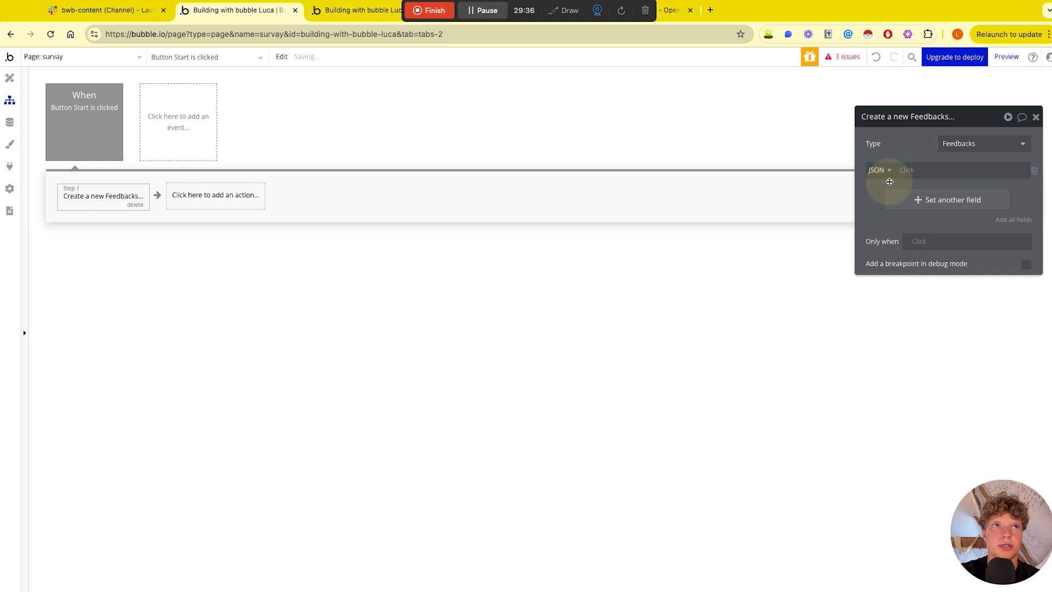
{"action": "left_click_drag", "start_coordinate": [882, 183], "coordinate": [505, 387]}
Step: Add a second Create a new thing action to the Start button workflow with the type Survay
{"action": "left_click", "coordinate": [187, 193]}
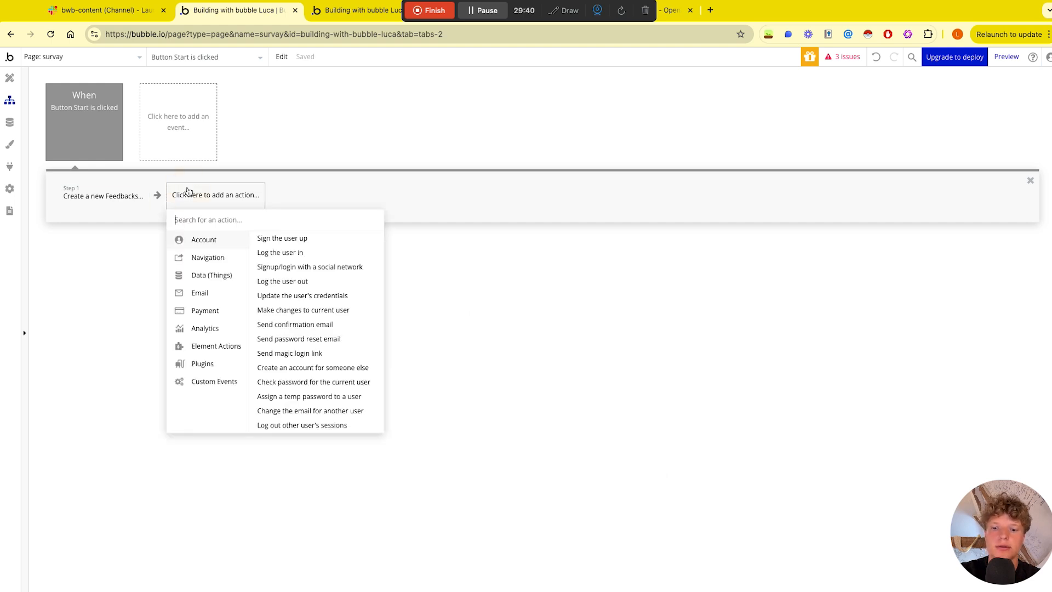
{"action": "type", "text": "cre"}
{"action": "left_click", "coordinate": [207, 265]}
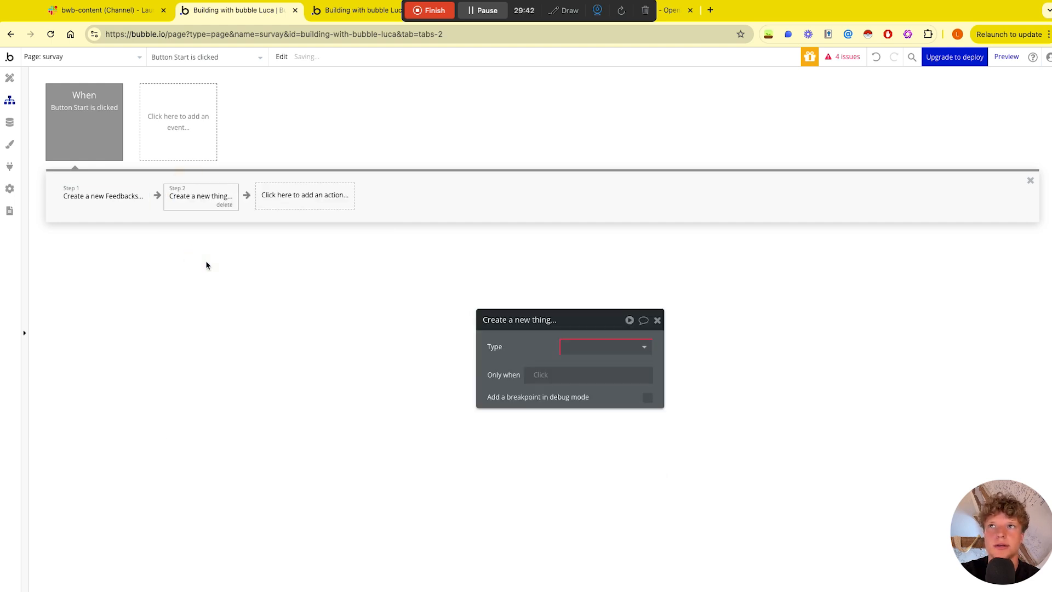
{"action": "left_click_drag", "start_coordinate": [607, 325], "coordinate": [655, 120]}
{"action": "left_click", "coordinate": [651, 143]}
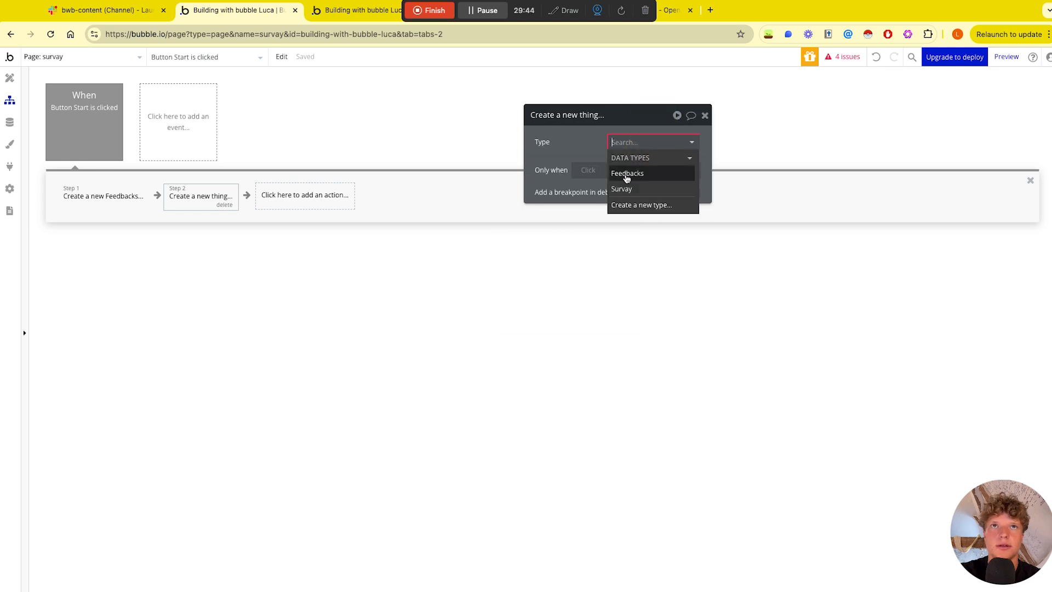
{"action": "left_click", "coordinate": [625, 187]}
Step: In the Create a new Survay action, set the Feedbacks field to add the Result of step 1
{"action": "left_click", "coordinate": [607, 177]}
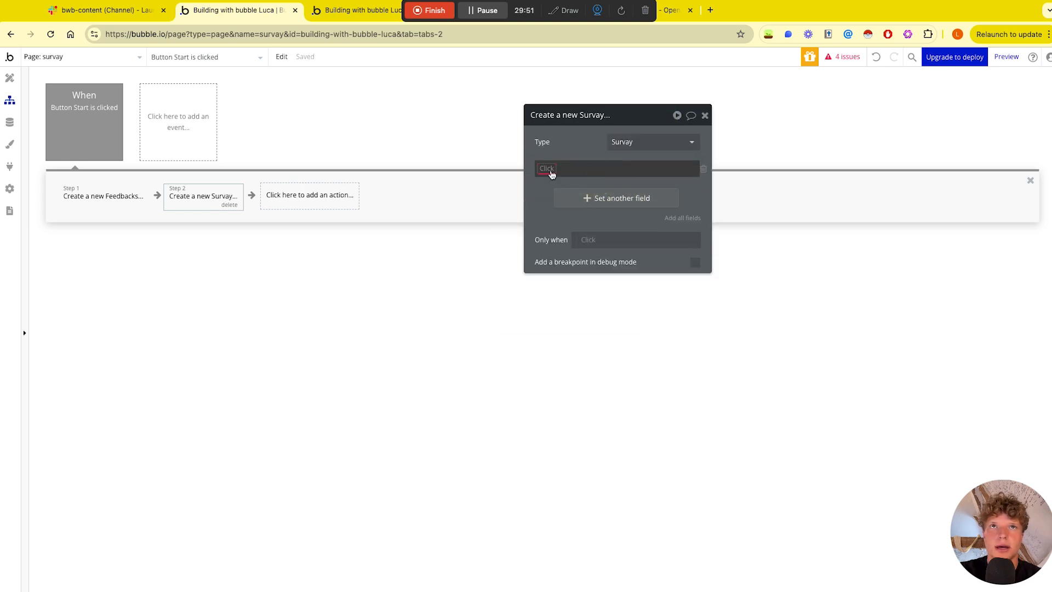
{"action": "left_click", "coordinate": [551, 174]}
{"action": "left_click", "coordinate": [553, 195]}
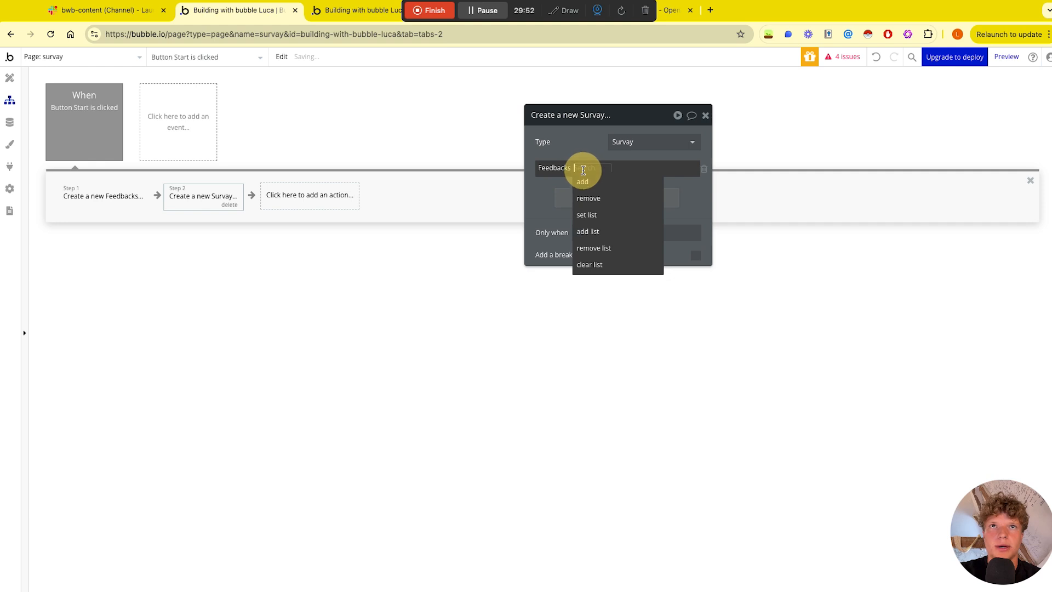
{"action": "left_click", "coordinate": [586, 182]}
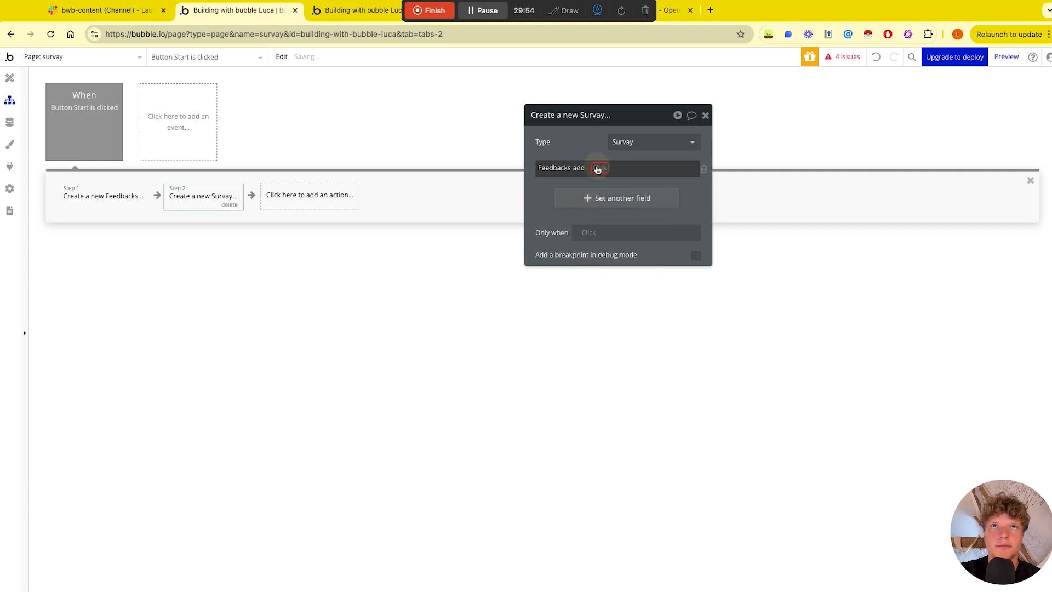
{"action": "left_click", "coordinate": [599, 168]}
{"action": "left_click", "coordinate": [619, 213]}
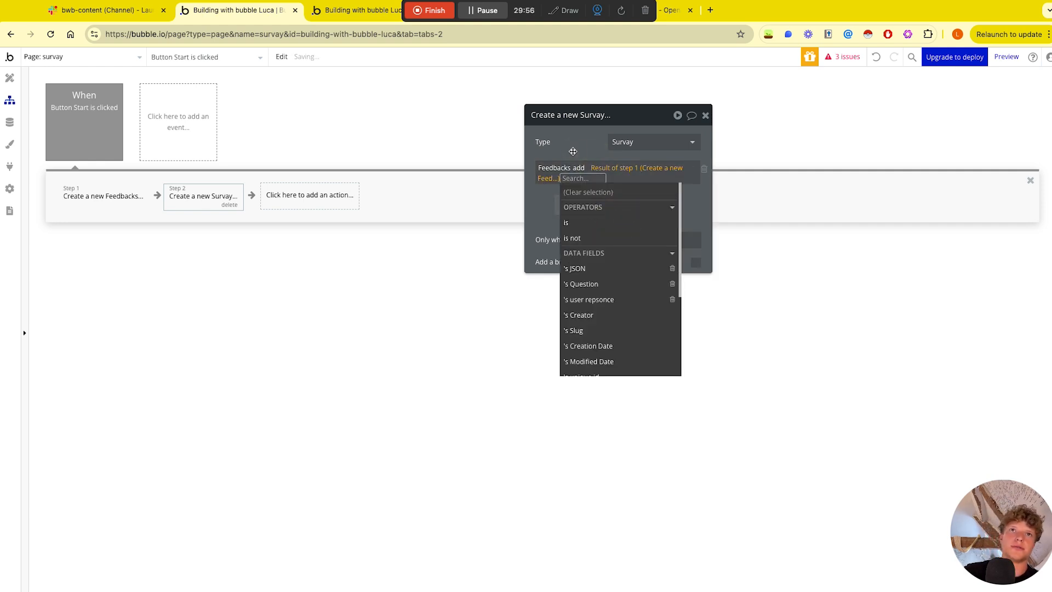
{"action": "left_click", "coordinate": [572, 151]}
Step: Copy the <role> and user message objects from the Completions call's JSON body in the API Connector
{"action": "left_click", "coordinate": [123, 193]}
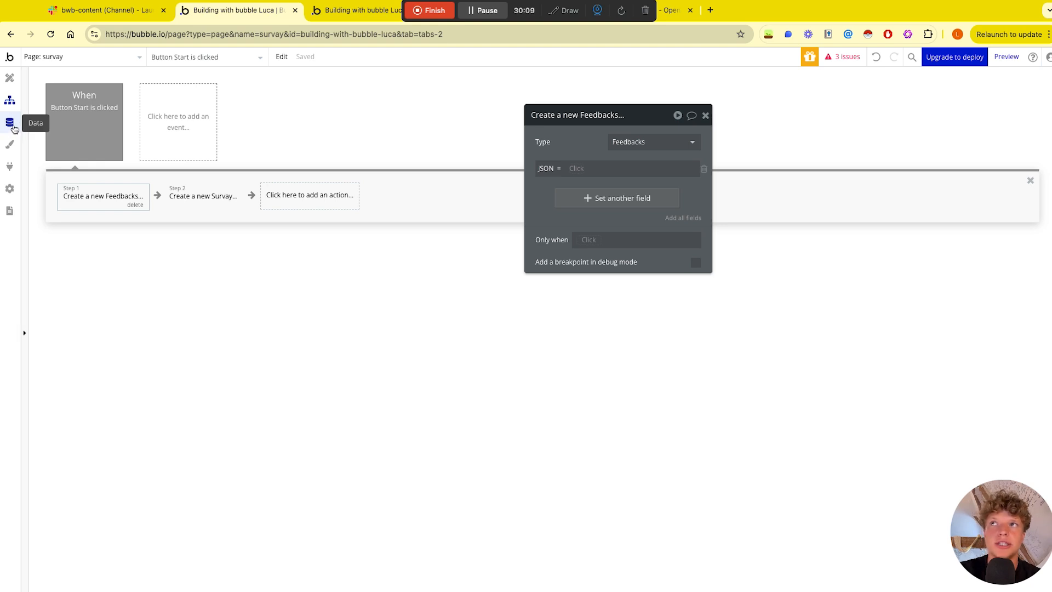
{"action": "left_click", "coordinate": [11, 167]}
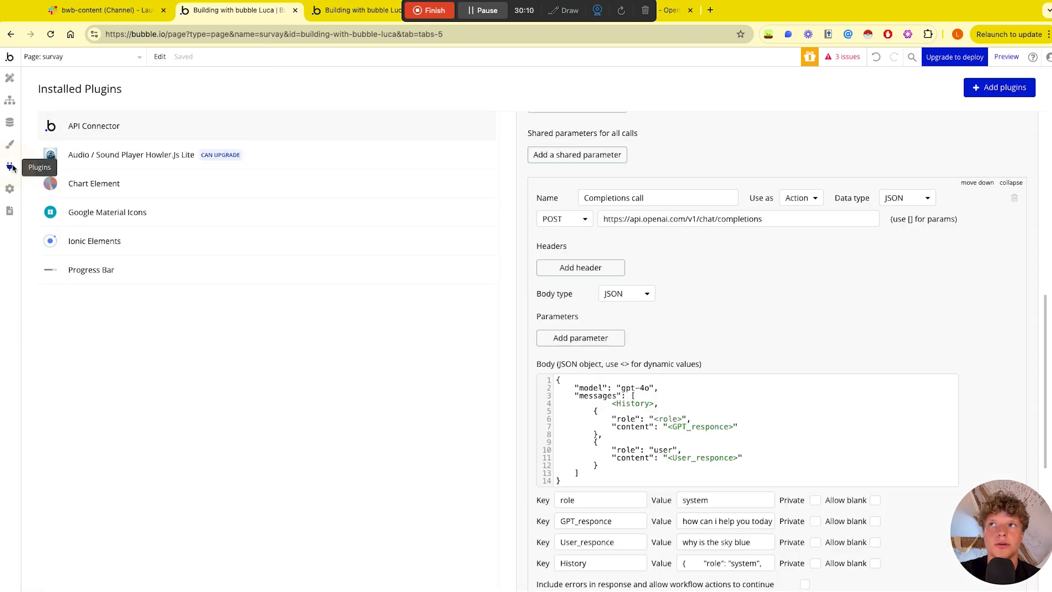
{"action": "left_click", "coordinate": [605, 414]}
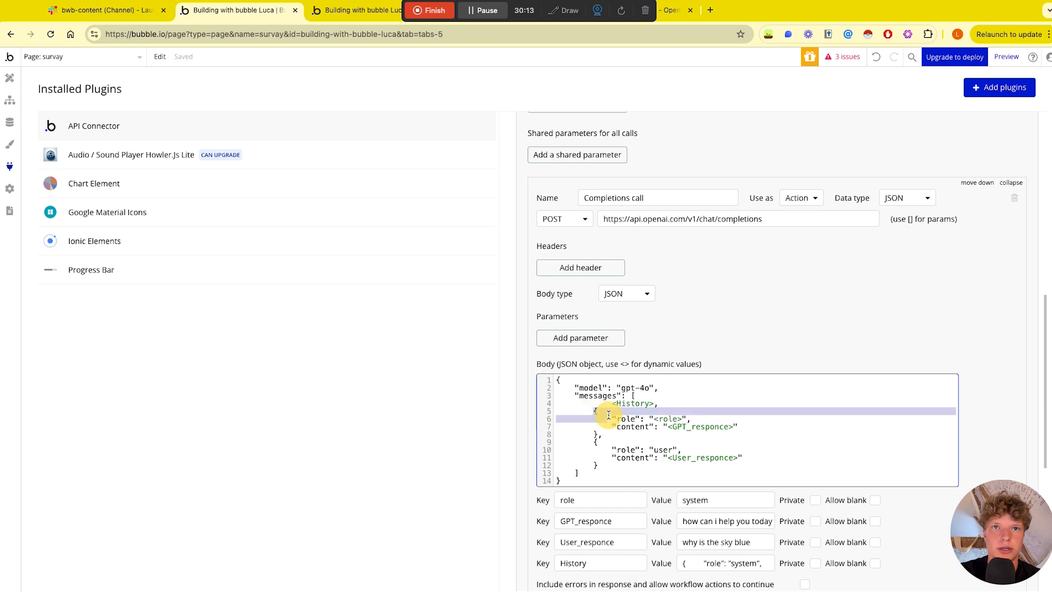
{"action": "left_click_drag", "start_coordinate": [605, 414], "coordinate": [612, 466]}
{"action": "key", "text": "ctrl+c"}
Step: Return to the Start button workflow and paste the copied message objects as the JSON value of the new Feedbacks
{"action": "left_click", "coordinate": [10, 100]}
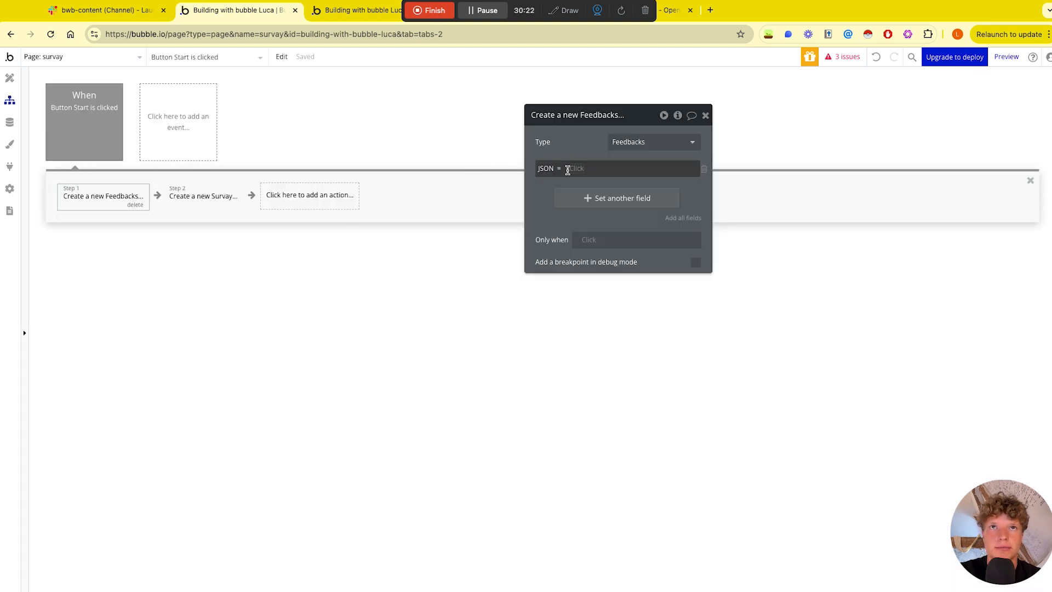
{"action": "right_click", "coordinate": [573, 170]}
{"action": "left_click", "coordinate": [627, 168]}
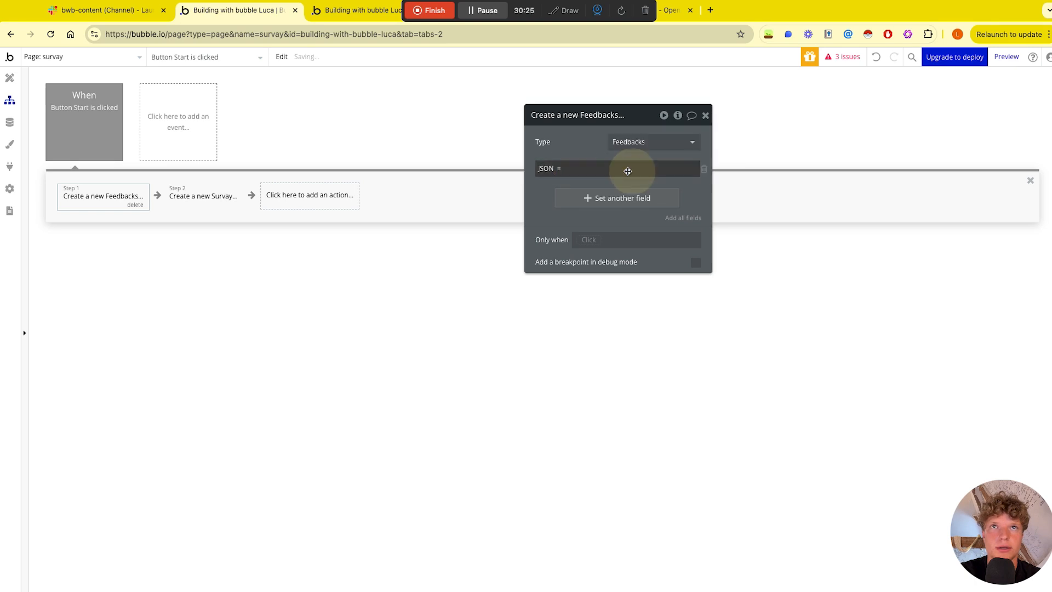
{"action": "left_click", "coordinate": [564, 168]}
{"action": "key", "text": "ctrl+v"}
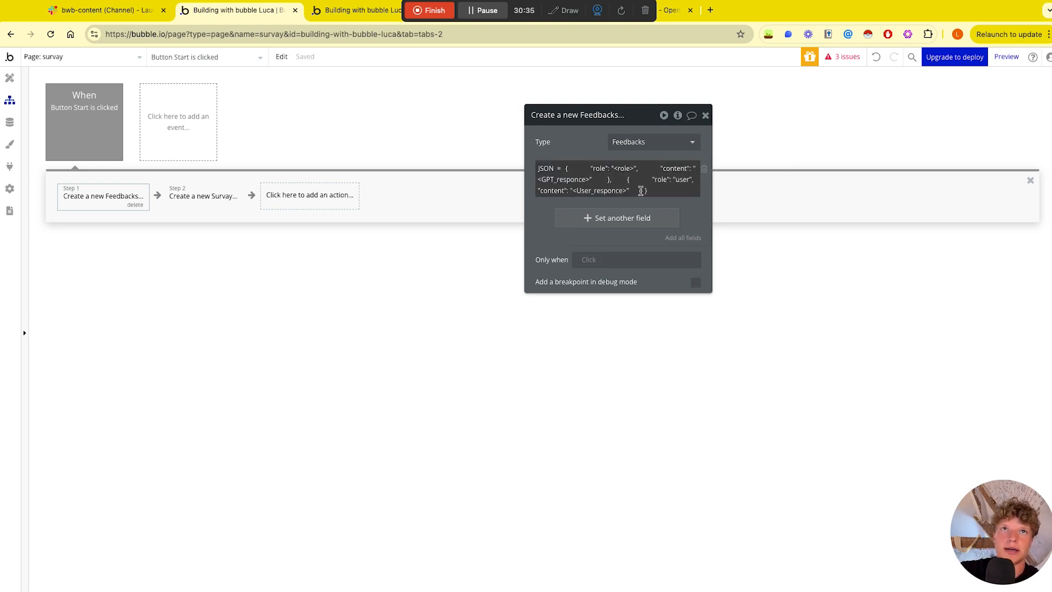
Step: Replace the <role> placeholder in the Feedbacks JSON with system
{"action": "left_click", "coordinate": [622, 170]}
{"action": "left_click", "coordinate": [575, 177]}
{"action": "key", "text": "ctrl+a"}
{"action": "key", "text": "ctrl+v"}
{"action": "left_click", "coordinate": [601, 177]}
{"action": "key", "text": "BackSpace"}
{"action": "key", "text": "BackSpace"}
{"action": "key", "text": "BackSpace"}
{"action": "key", "text": "BackSpace"}
{"action": "key", "text": "BackSpace"}
{"action": "key", "text": "BackSpace"}
{"action": "type", "text": "system"}
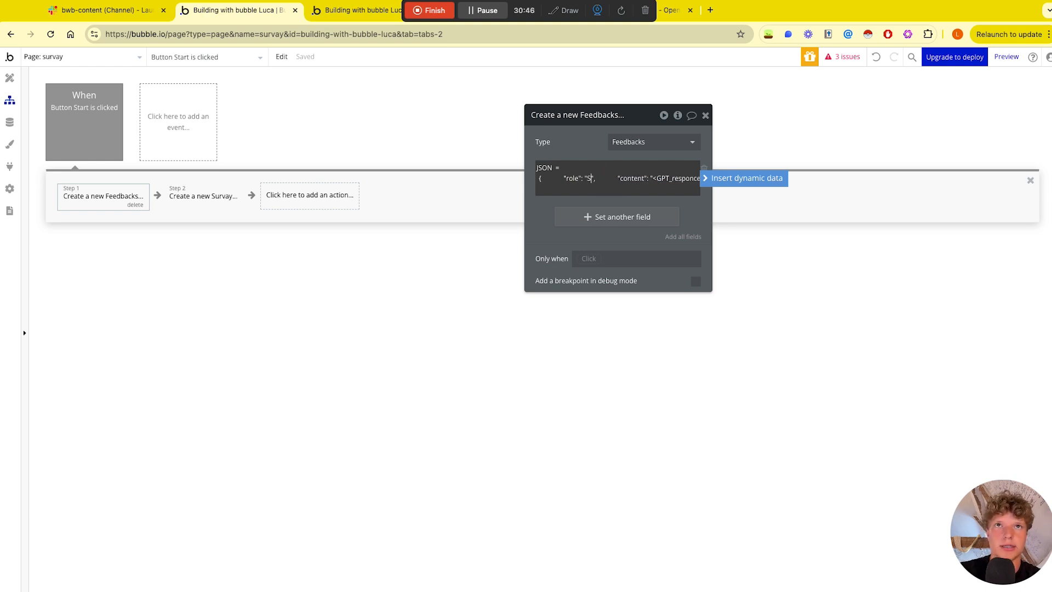
{"action": "left_click", "coordinate": [590, 179]}
{"action": "left_click", "coordinate": [572, 203]}
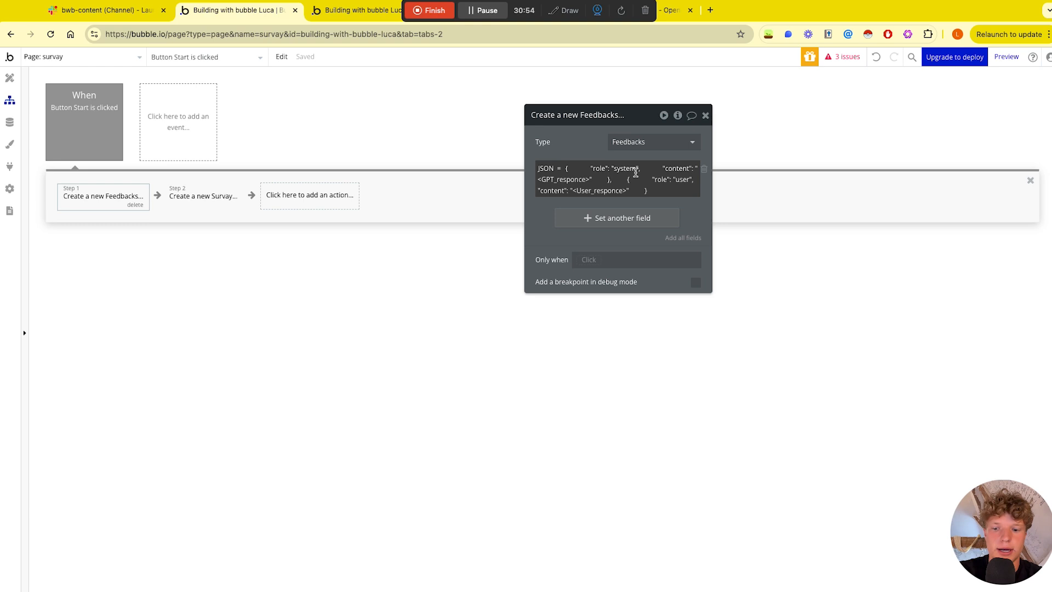
Step: Examine the system and user messages with their content placeholders in the Feedbacks JSON
{"action": "left_click", "coordinate": [577, 179]}
{"action": "left_click", "coordinate": [566, 179]}
{"action": "left_click_drag", "start_coordinate": [565, 179], "coordinate": [504, 180]}
{"action": "left_click", "coordinate": [652, 178]}
{"action": "mouse_move", "coordinate": [683, 177]}
{"action": "left_mouse_down"}
{"action": "mouse_move", "coordinate": [617, 176]}
{"action": "mouse_move", "coordinate": [682, 181]}
{"action": "left_mouse_up"}
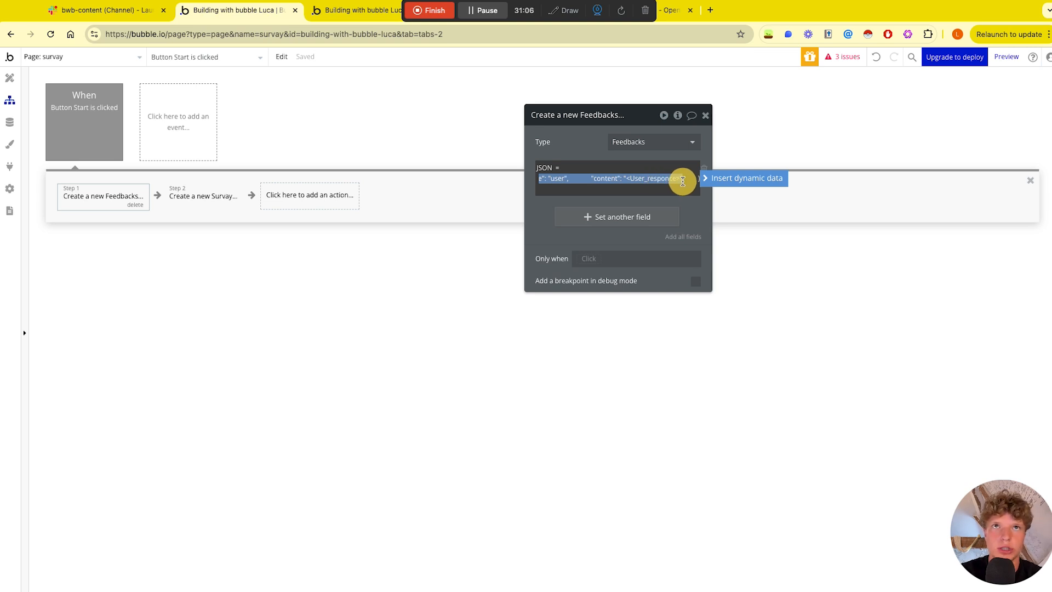
{"action": "left_click_drag", "start_coordinate": [683, 180], "coordinate": [638, 183]}
{"action": "left_click", "coordinate": [552, 201]}
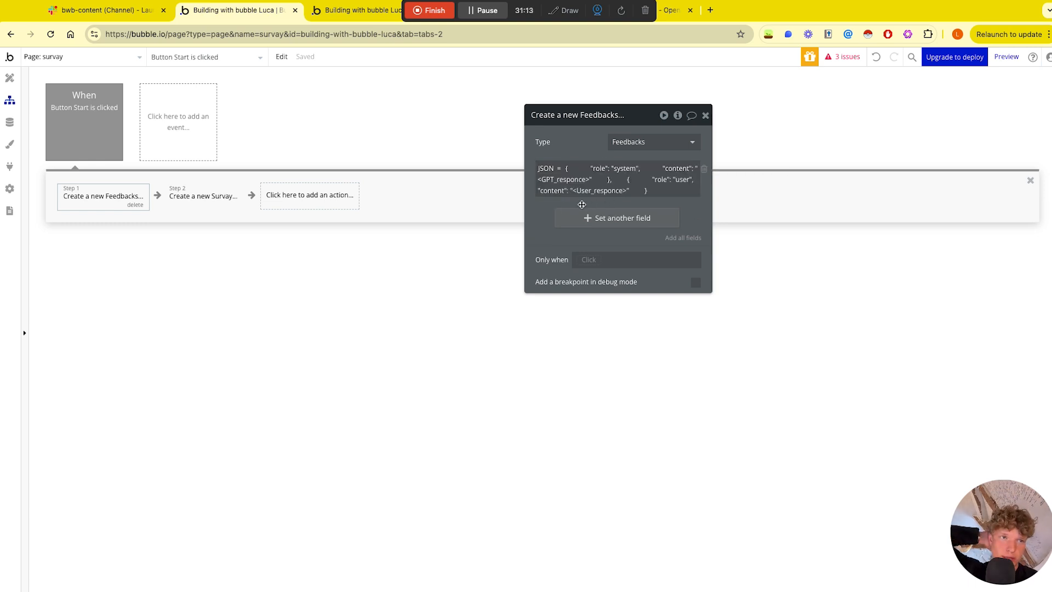
Step: On the feedback page, copy the system message's feedback-taker prompt from the Create a new Feedback action of the Start Survay button workflow
{"action": "left_click", "coordinate": [109, 57]}
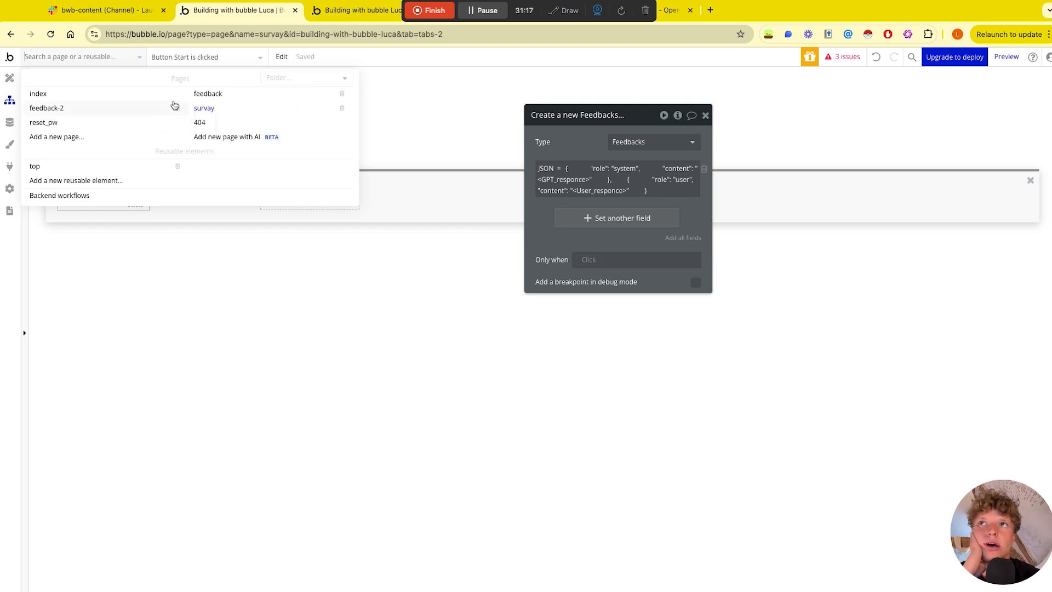
{"action": "left_click", "coordinate": [201, 96]}
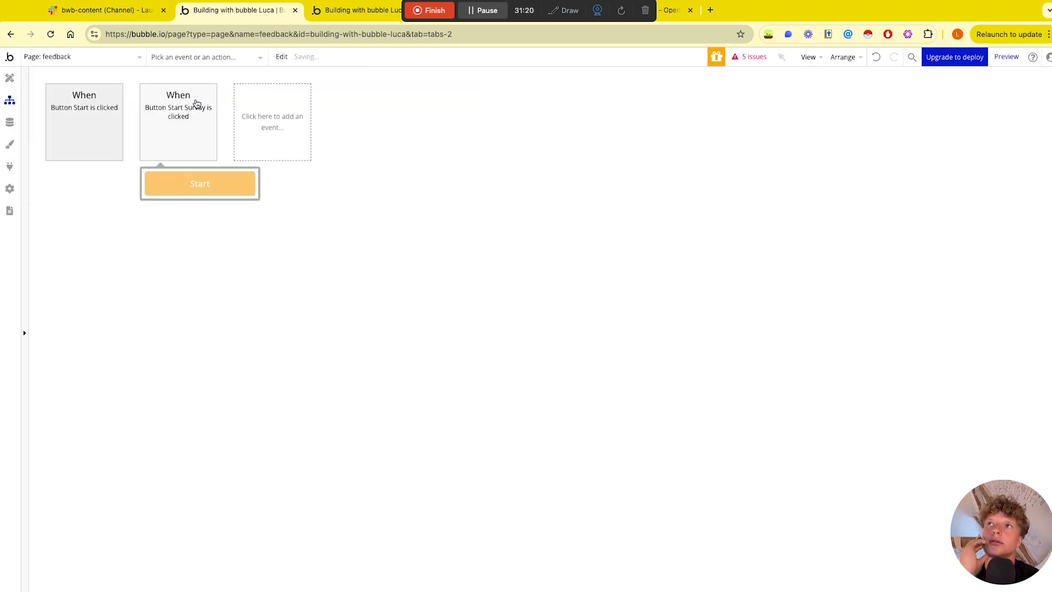
{"action": "left_click", "coordinate": [189, 116]}
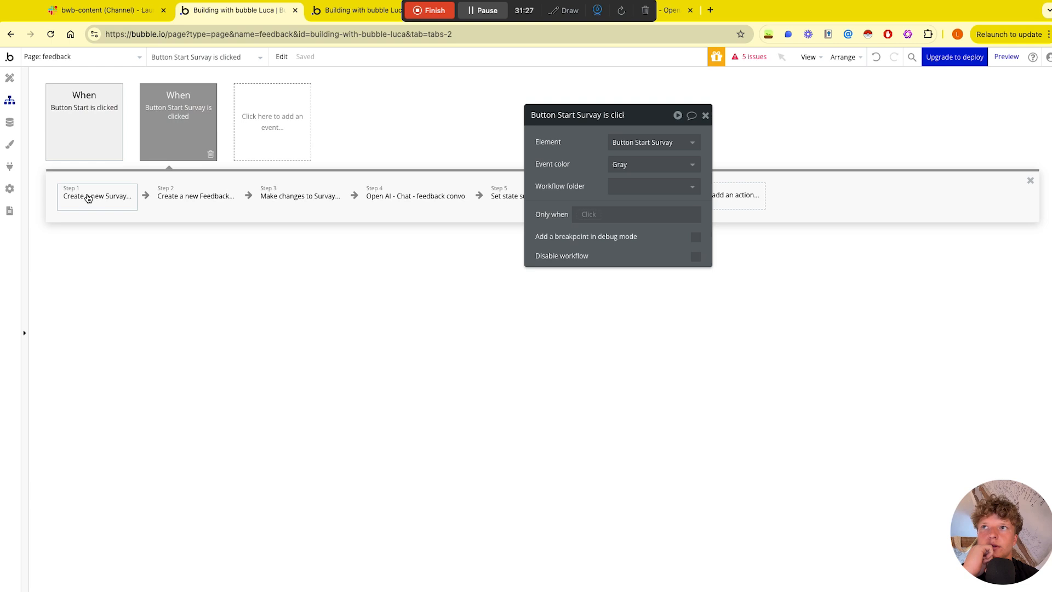
{"action": "left_click", "coordinate": [197, 198]}
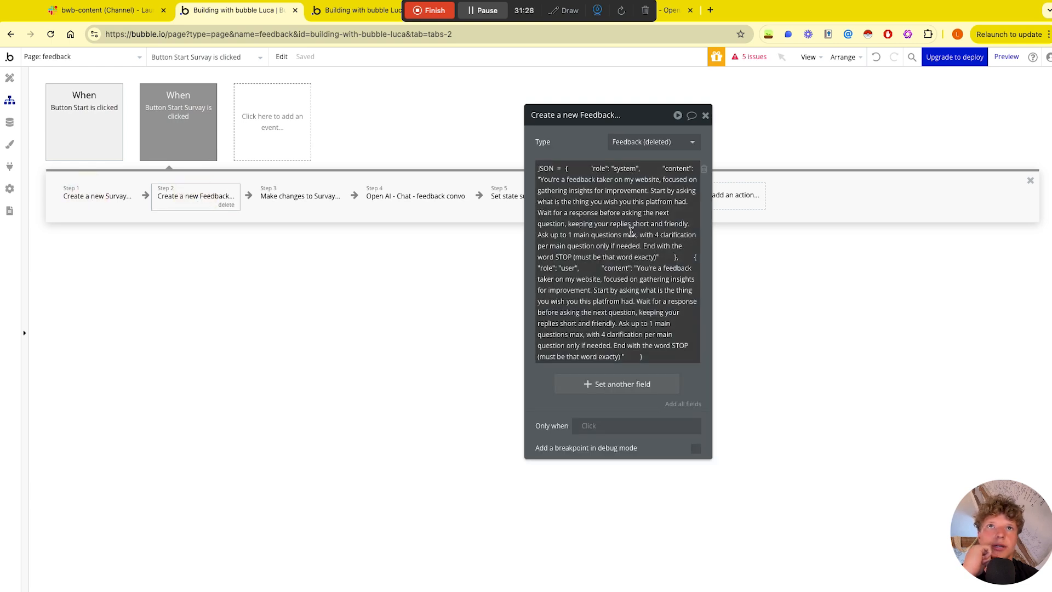
{"action": "left_click_drag", "start_coordinate": [641, 199], "coordinate": [504, 181]}
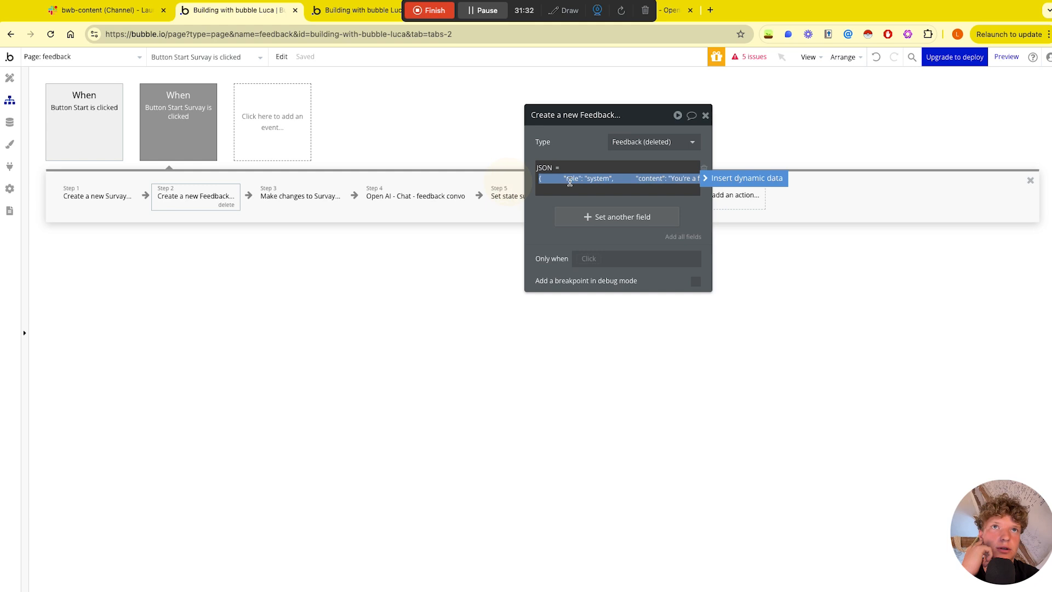
{"action": "left_click", "coordinate": [661, 181]}
{"action": "mouse_move", "coordinate": [671, 179]}
{"action": "left_mouse_down"}
{"action": "mouse_move", "coordinate": [695, 178]}
{"action": "mouse_move", "coordinate": [568, 176]}
{"action": "mouse_move", "coordinate": [691, 179]}
{"action": "mouse_move", "coordinate": [625, 178]}
{"action": "mouse_move", "coordinate": [679, 180]}
{"action": "left_mouse_up"}
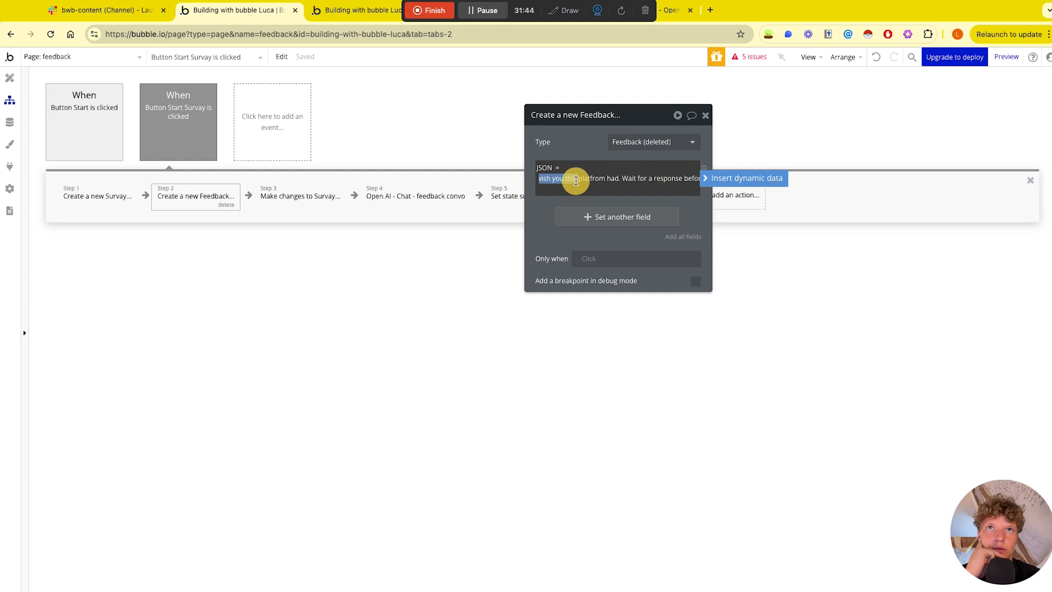
{"action": "left_click_drag", "start_coordinate": [608, 182], "coordinate": [646, 182]}
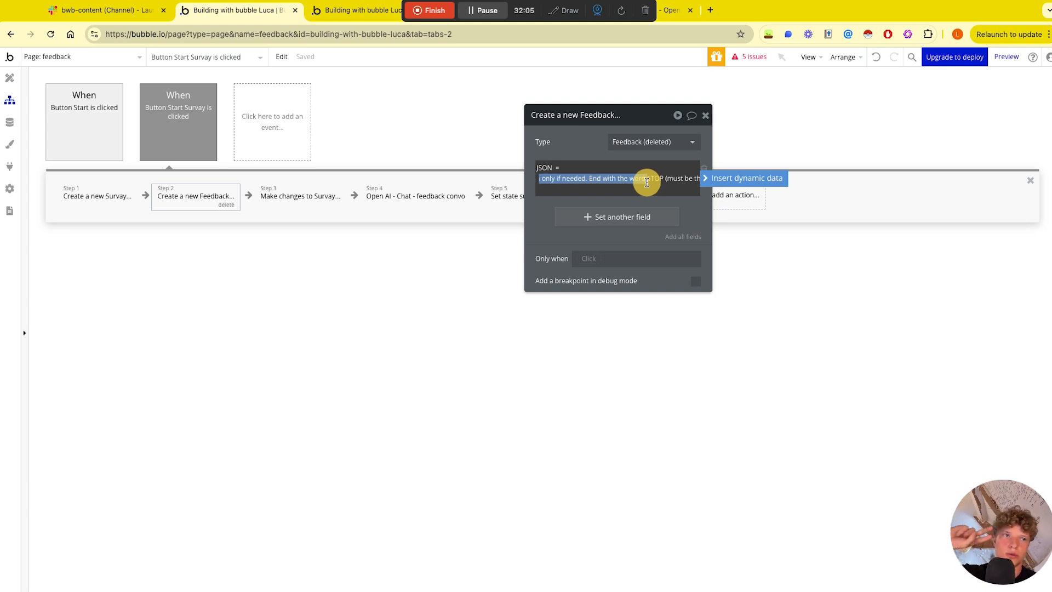
{"action": "mouse_move", "coordinate": [646, 181]}
{"action": "left_mouse_down"}
{"action": "mouse_move", "coordinate": [681, 179]}
{"action": "mouse_move", "coordinate": [661, 181]}
{"action": "left_mouse_up"}
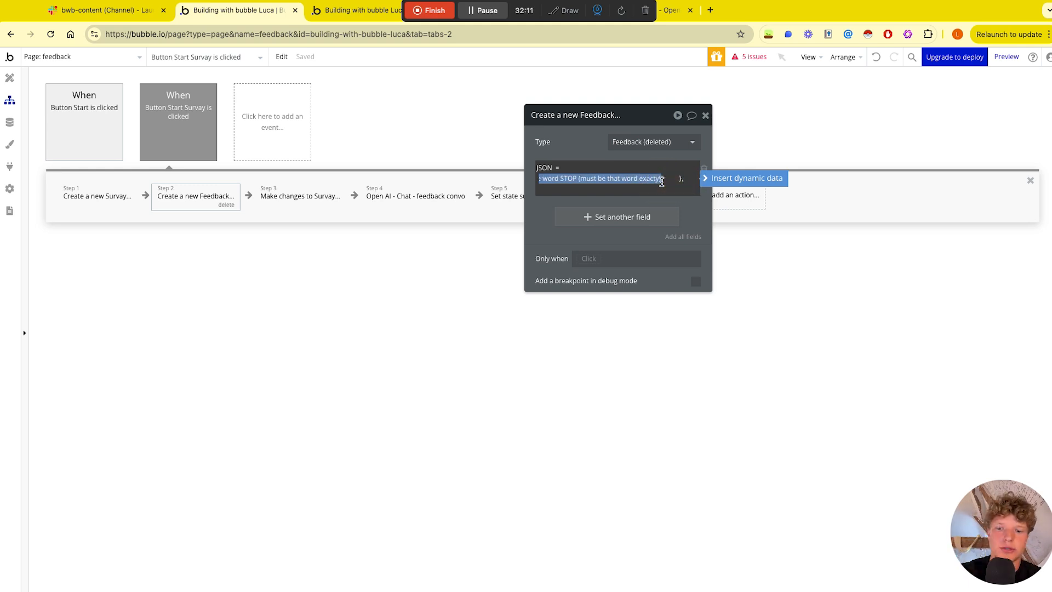
Step: Back on the survay page, replace <GPT_responce> in the Start button workflow's Feedbacks JSON with the copied feedback-taker prompt
{"action": "left_click", "coordinate": [38, 57]}
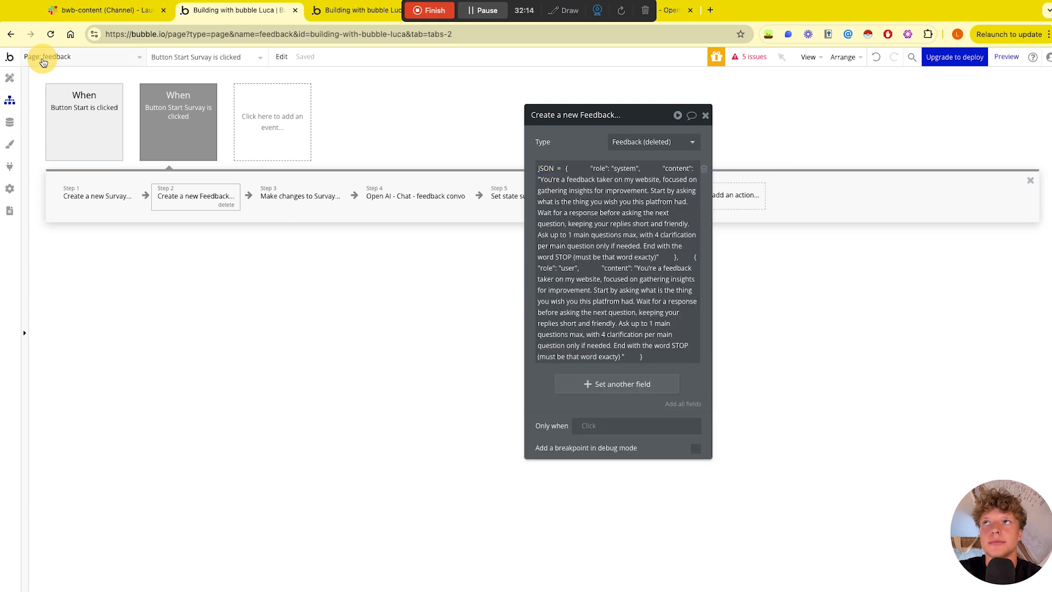
{"action": "left_click", "coordinate": [202, 108]}
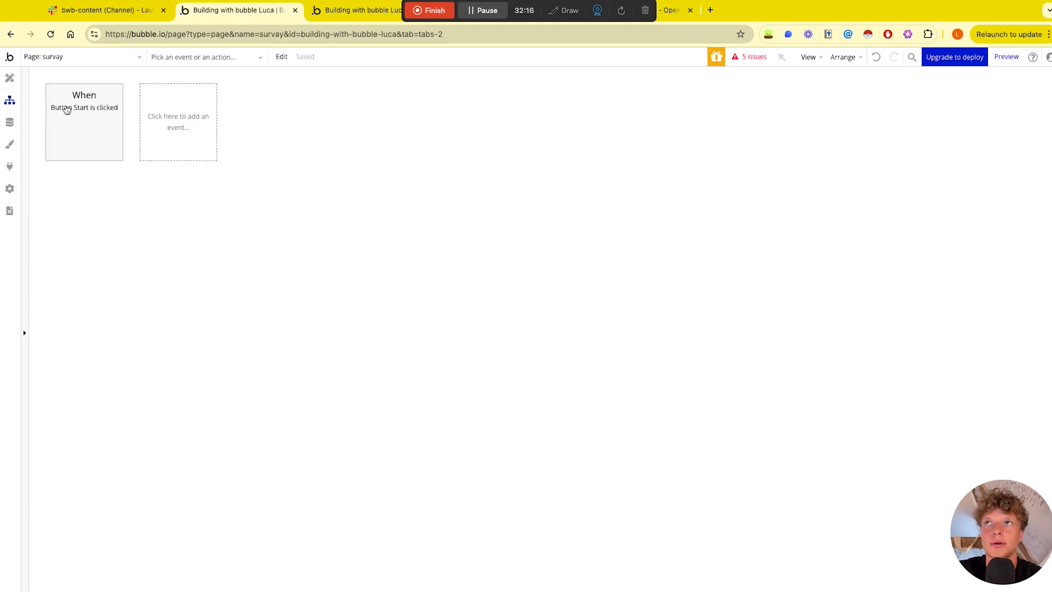
{"action": "left_click", "coordinate": [66, 109]}
{"action": "left_click", "coordinate": [103, 196]}
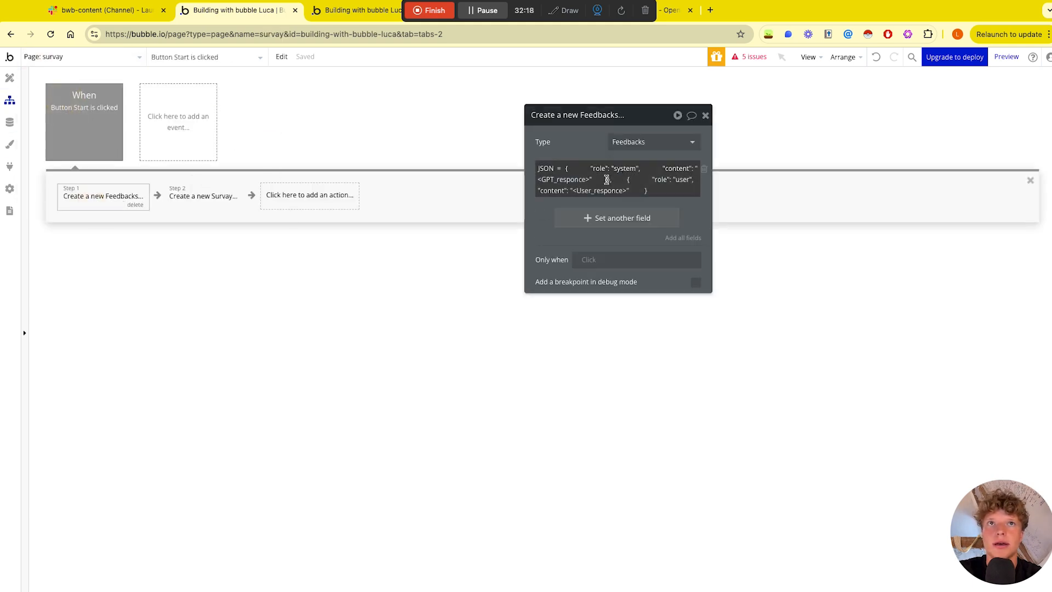
{"action": "triple_click", "coordinate": [570, 178]}
{"action": "left_click", "coordinate": [559, 178]}
{"action": "left_click_drag", "start_coordinate": [568, 178], "coordinate": [528, 178]}
{"action": "left_click_drag", "start_coordinate": [672, 178], "coordinate": [693, 178]}
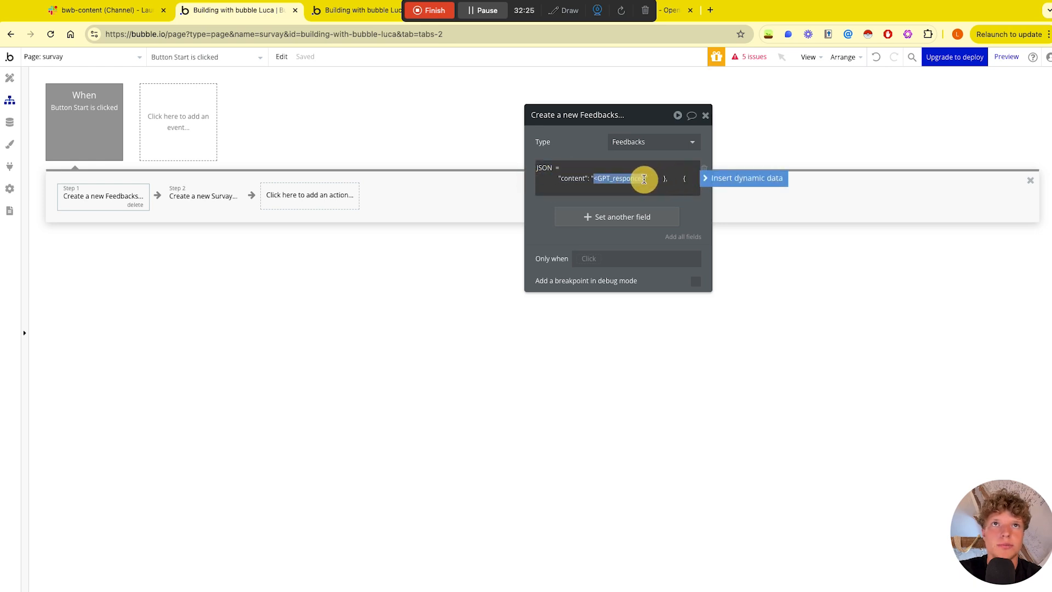
{"action": "key", "text": "BackSpace"}
{"action": "key", "text": "super+v"}
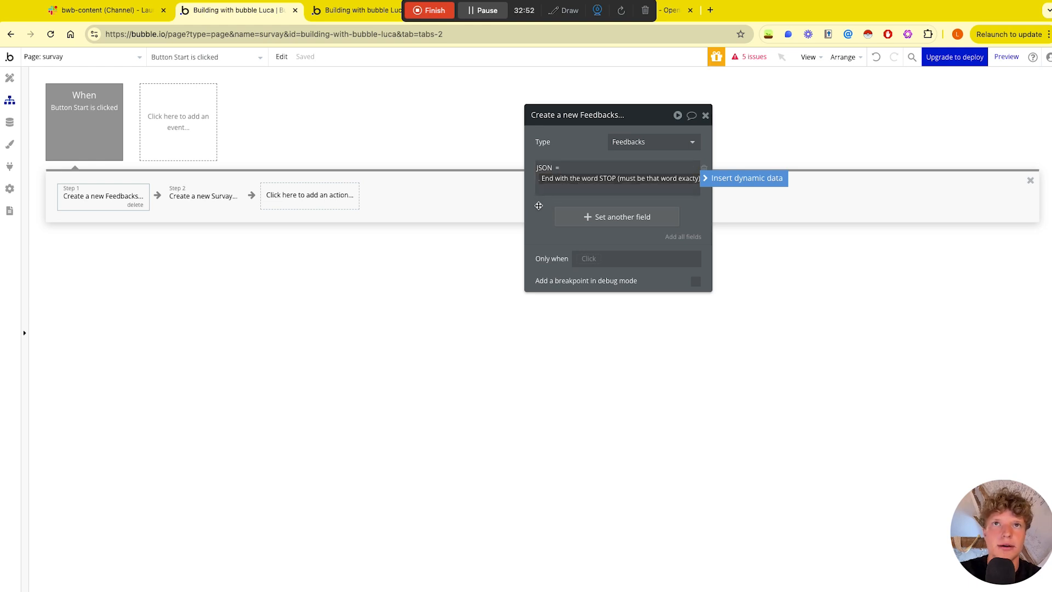
{"action": "left_click", "coordinate": [539, 205]}
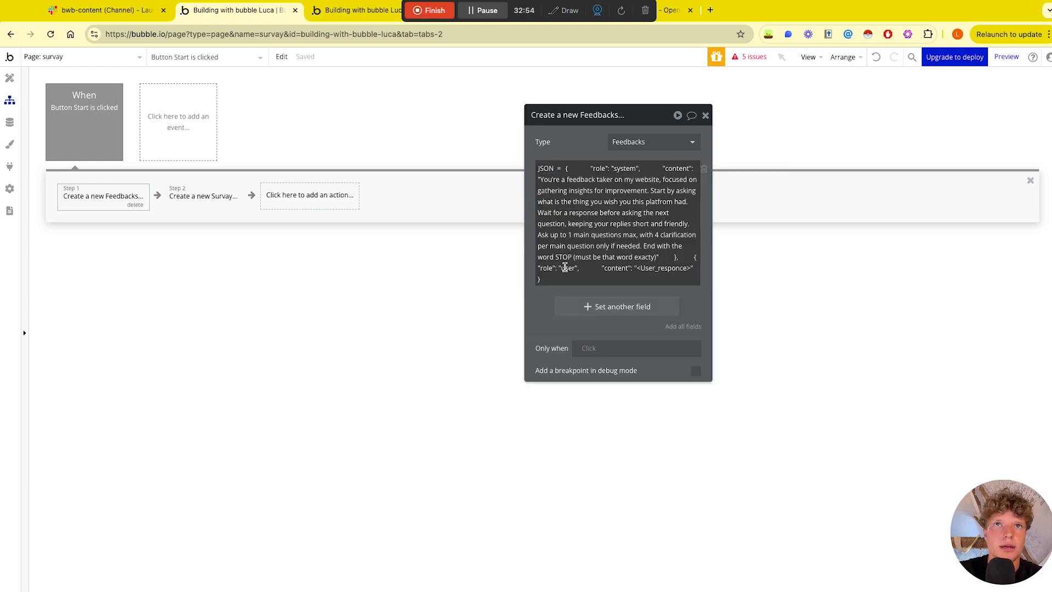
Step: Replace the <User_responce> placeholder in the Feedbacks JSON's user message with the copied feedback-taker prompt
{"action": "left_click", "coordinate": [643, 267]}
{"action": "left_click", "coordinate": [646, 178]}
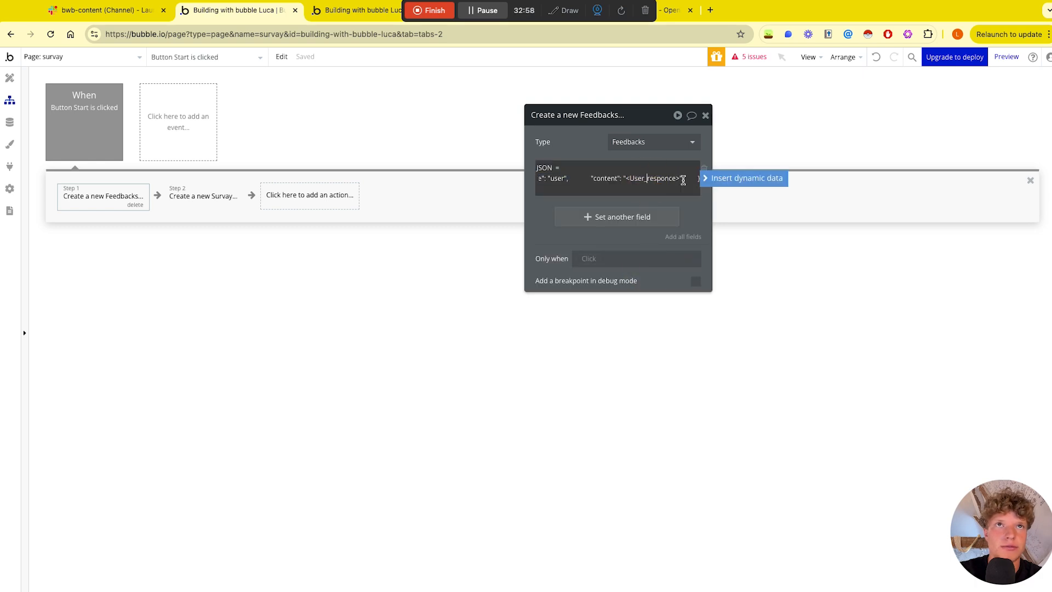
{"action": "left_click_drag", "start_coordinate": [676, 178], "coordinate": [627, 182]}
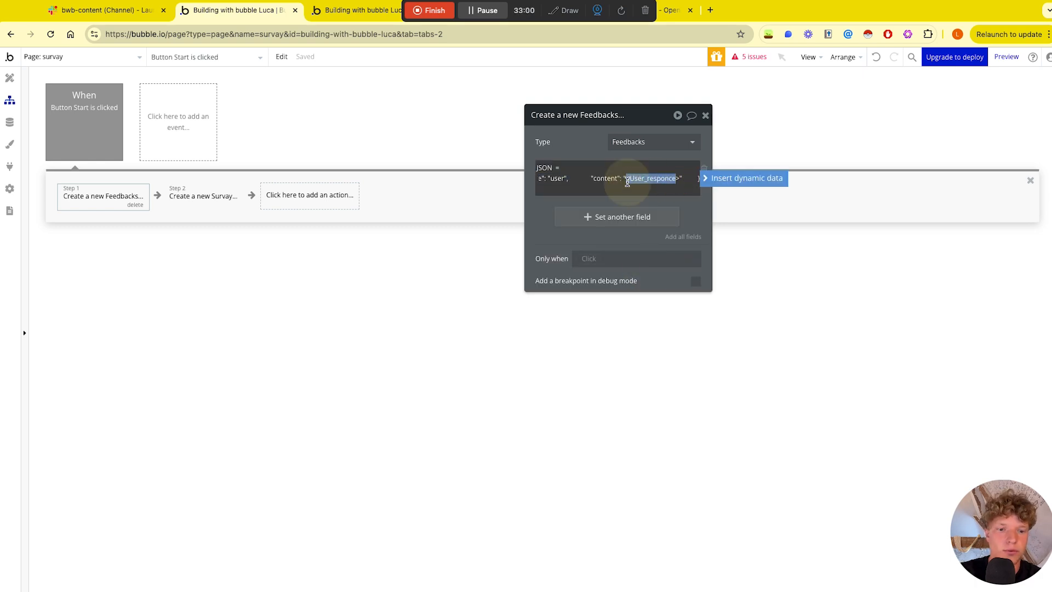
{"action": "key", "text": "BackSpace"}
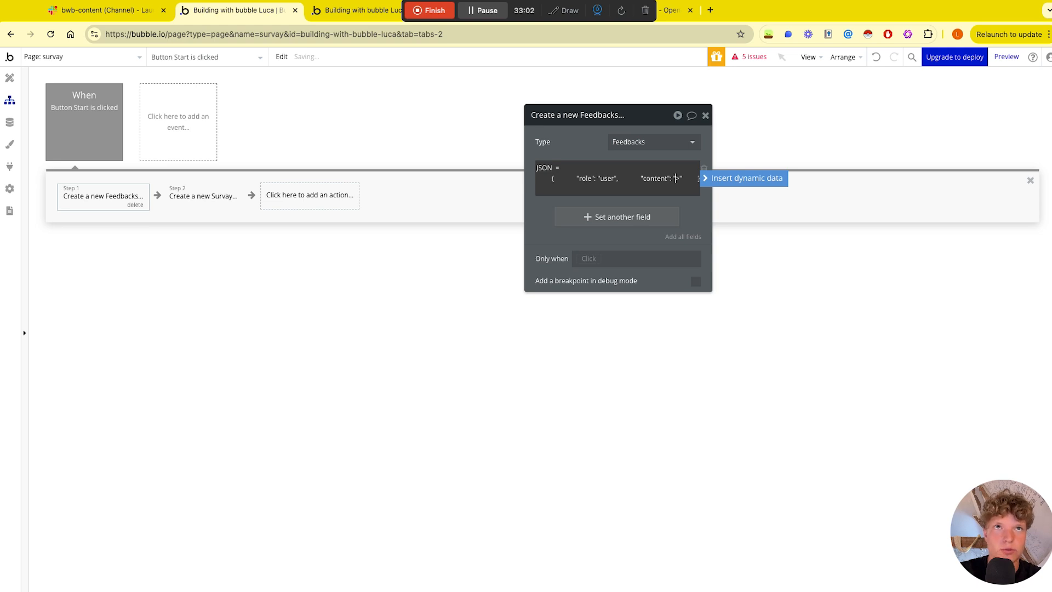
{"action": "key", "text": "super+v"}
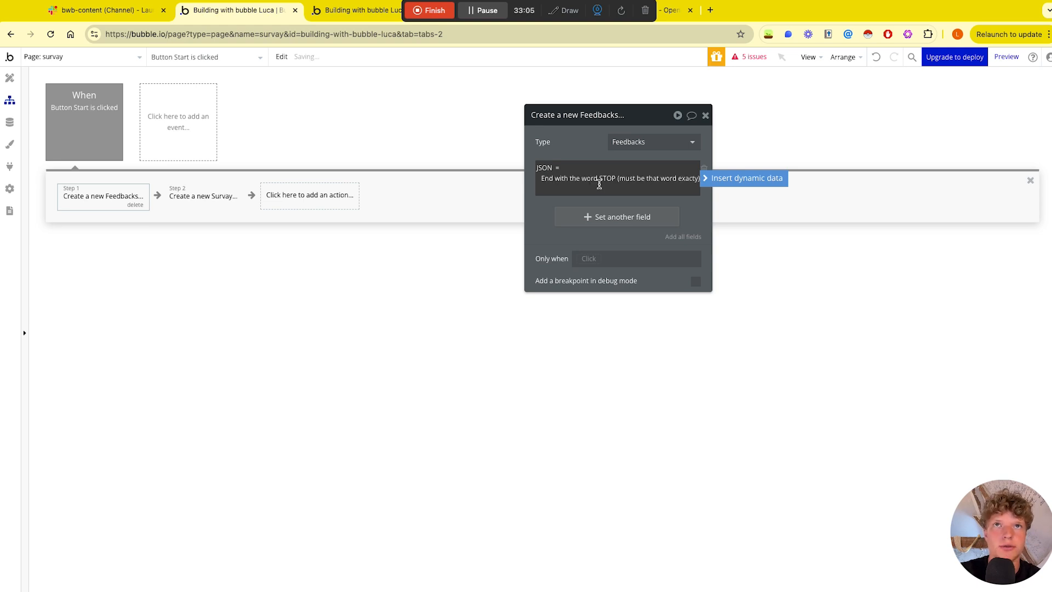
{"action": "left_click", "coordinate": [548, 206]}
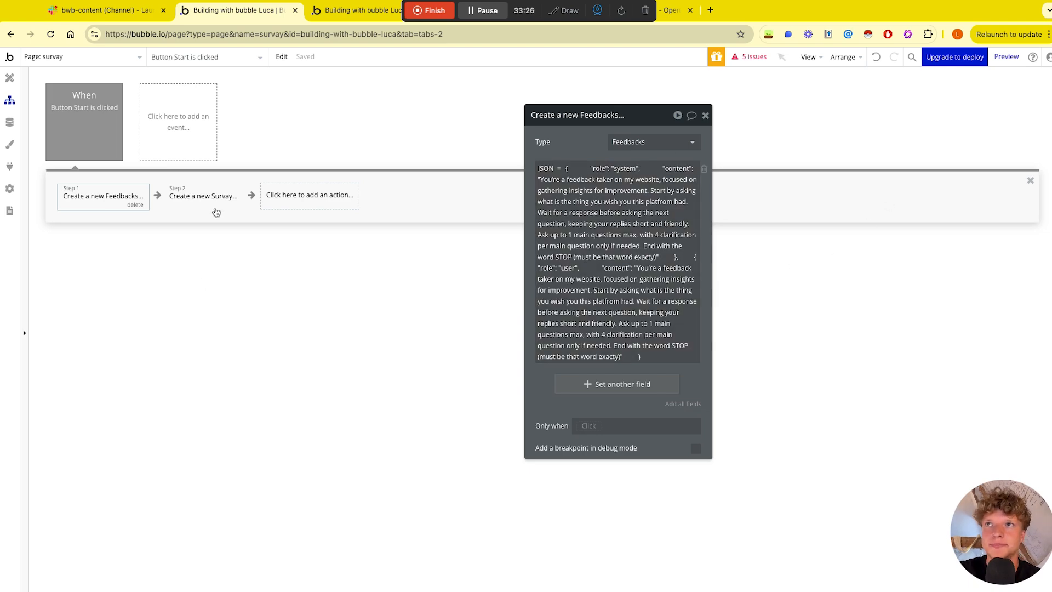
Step: Examine the name, JSON body and parameters of the Open AI Completions call in the API Connector plugin
{"action": "left_click_drag", "start_coordinate": [646, 116], "coordinate": [459, 378]}
{"action": "left_click", "coordinate": [324, 207]}
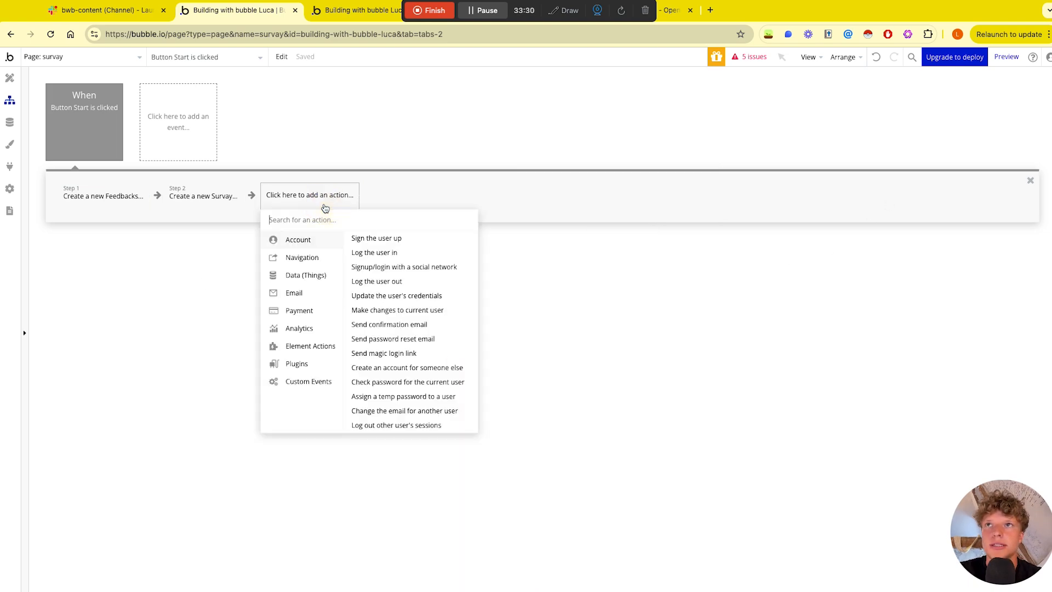
{"action": "mouse_move", "coordinate": [304, 365]}
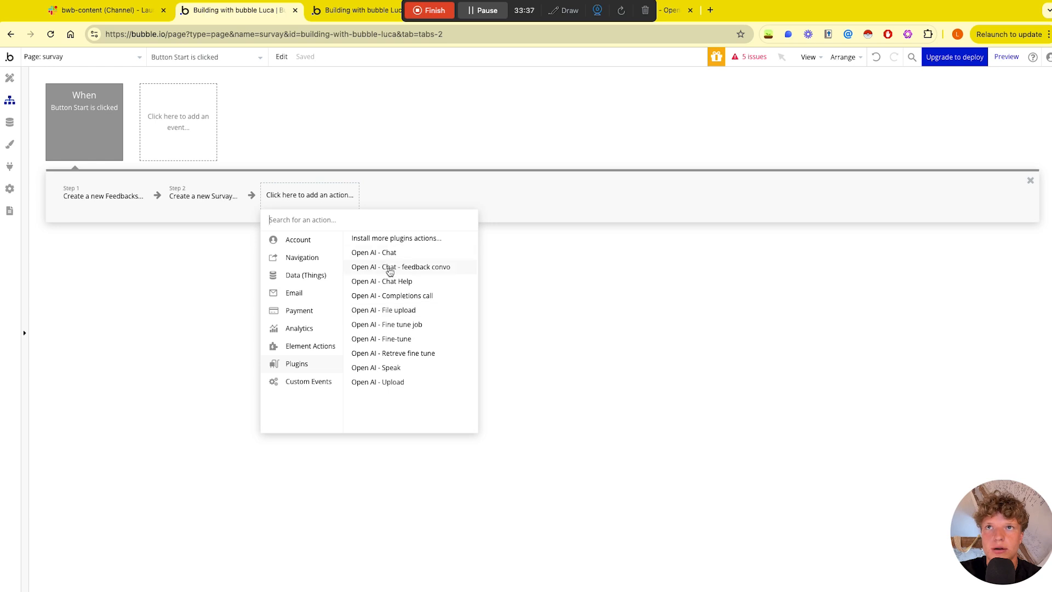
{"action": "left_click", "coordinate": [9, 166]}
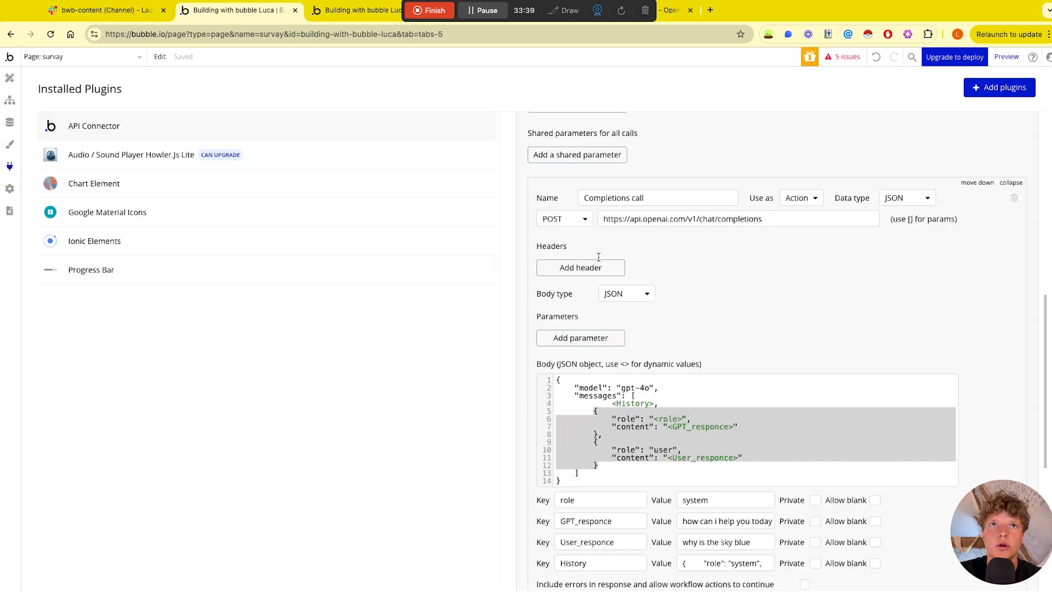
{"action": "scroll", "coordinate": [636, 239], "scroll_direction": "down", "scroll_amount": 1}
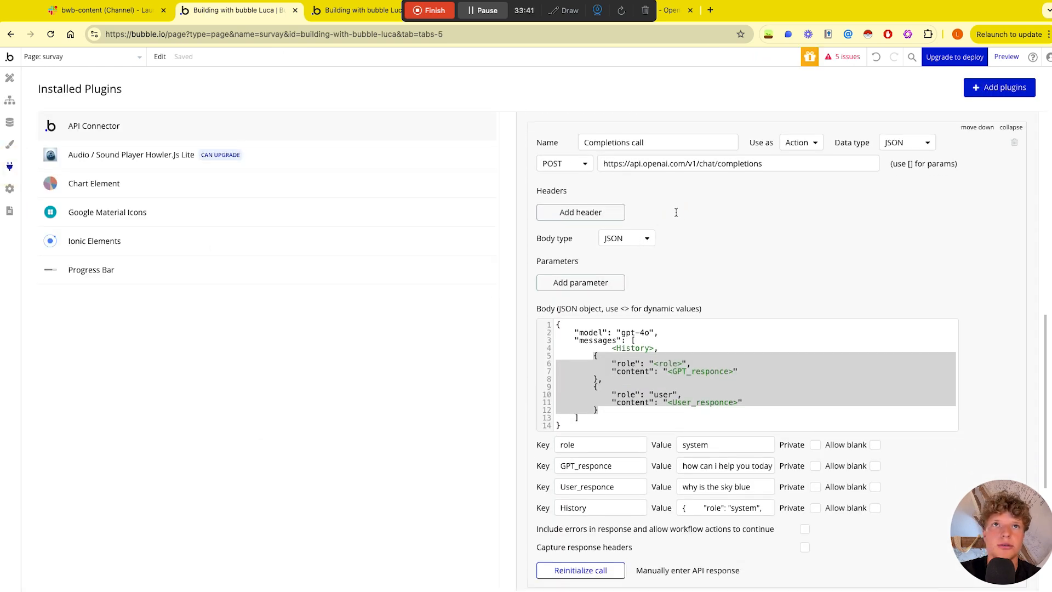
{"action": "scroll", "coordinate": [676, 211], "scroll_direction": "down", "scroll_amount": 3}
{"action": "scroll", "coordinate": [676, 212], "scroll_direction": "up", "scroll_amount": 4}
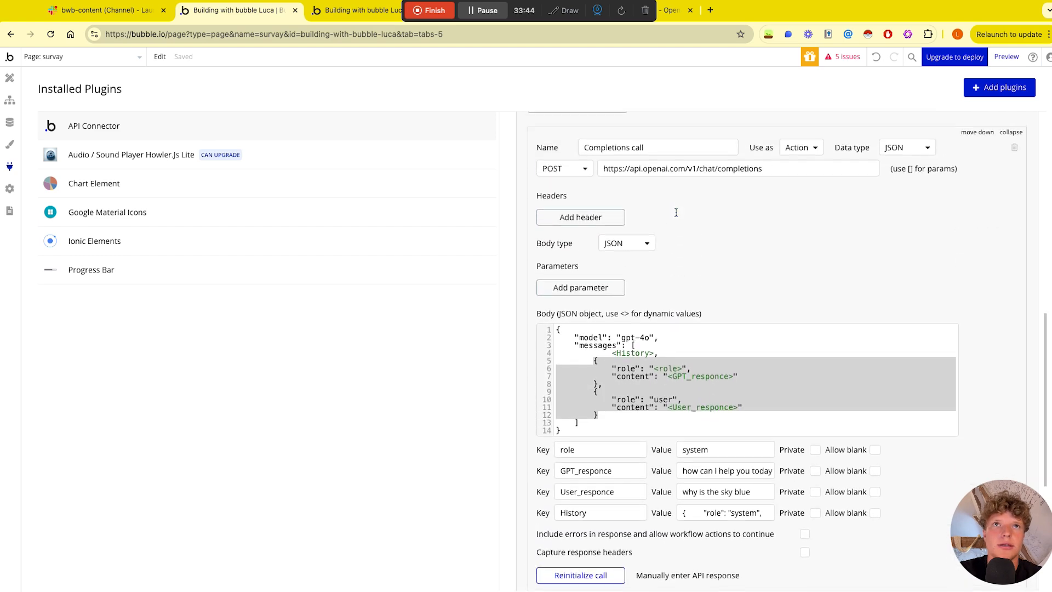
{"action": "left_click", "coordinate": [676, 212]}
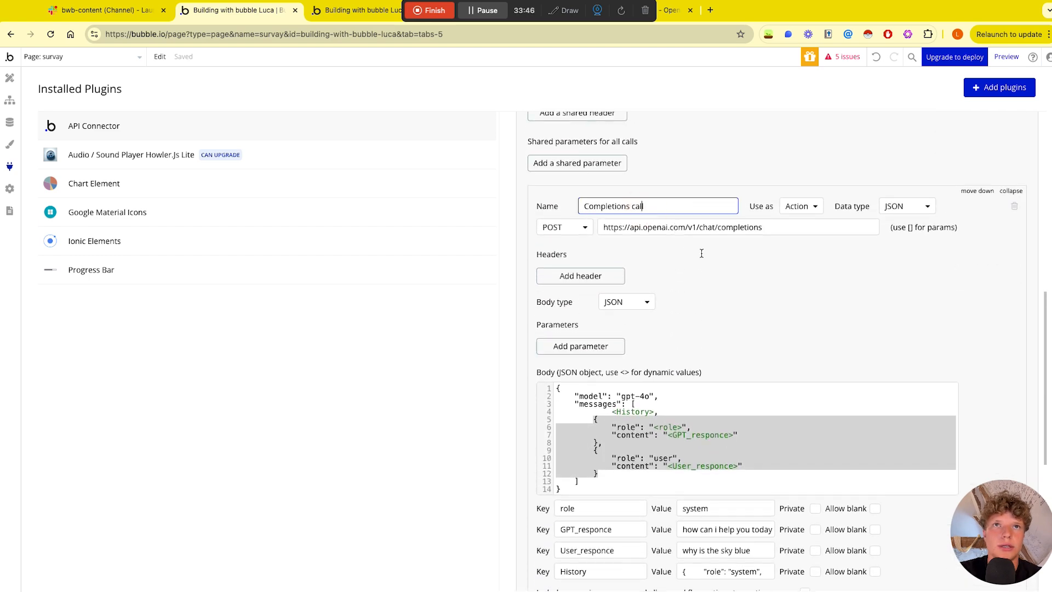
{"action": "scroll", "coordinate": [701, 274], "scroll_direction": "down", "scroll_amount": 1}
{"action": "left_click", "coordinate": [9, 82]}
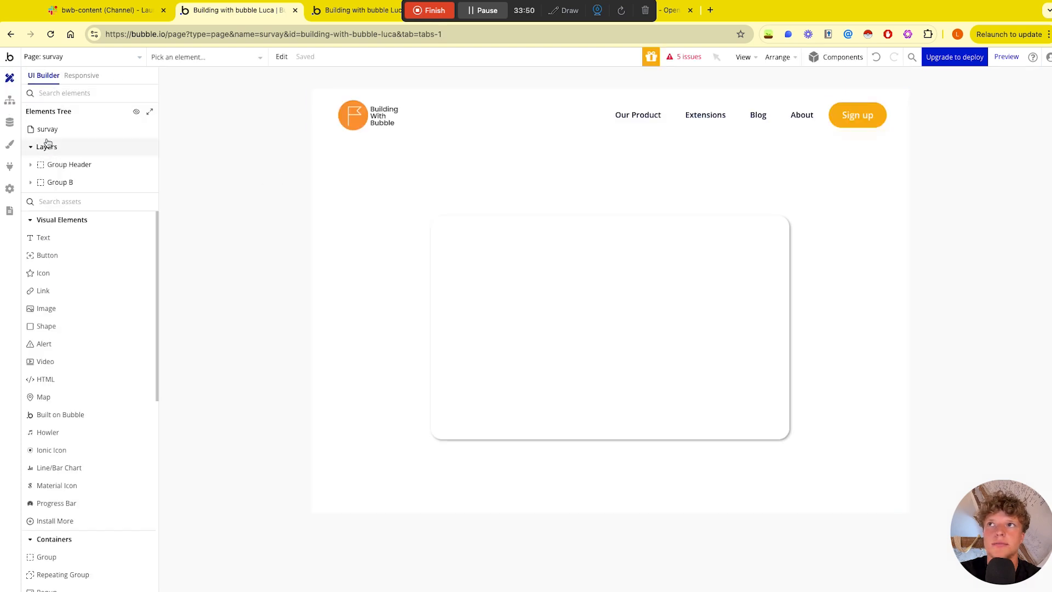
Step: Add the Open AI - Completions call plugin action as the third step of the Start button workflow
{"action": "left_click", "coordinate": [10, 99]}
{"action": "left_click", "coordinate": [273, 195]}
{"action": "mouse_move", "coordinate": [315, 369]}
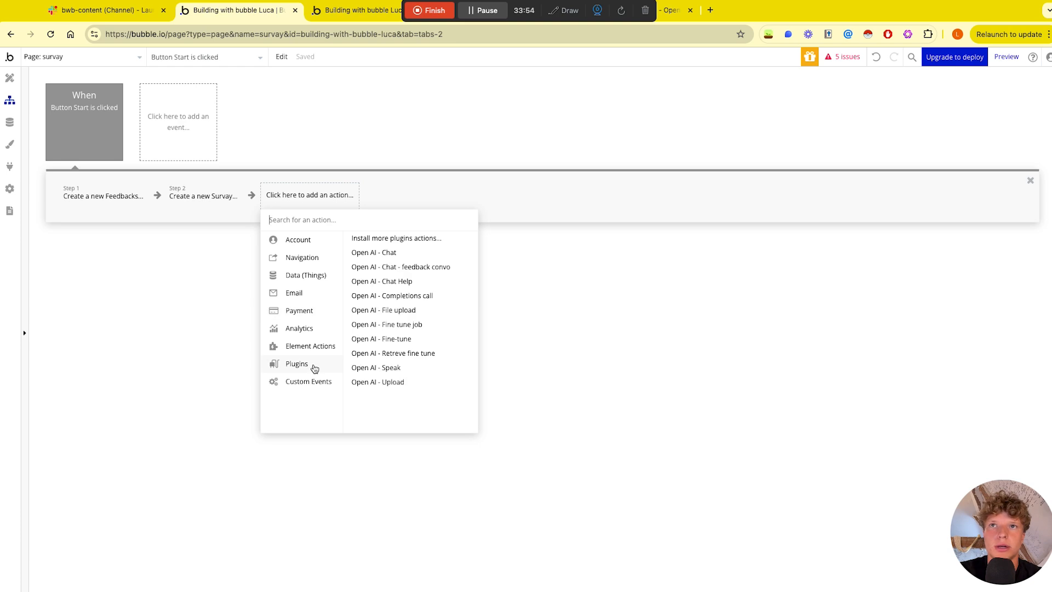
{"action": "left_click", "coordinate": [412, 299]}
{"action": "left_click_drag", "start_coordinate": [453, 367], "coordinate": [640, 138]}
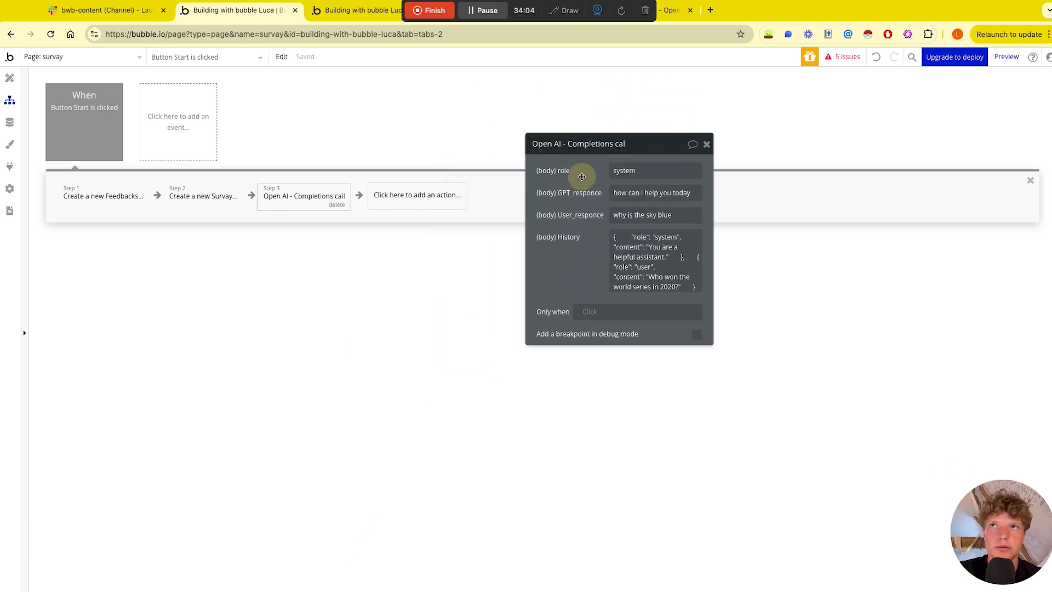
{"action": "left_click_drag", "start_coordinate": [582, 176], "coordinate": [425, 210]}
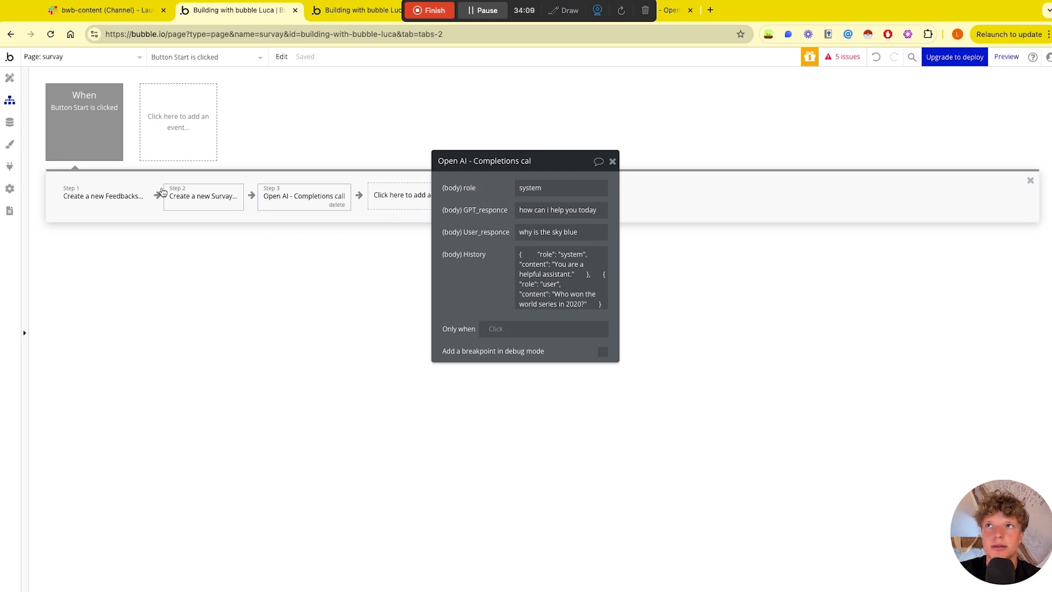
Step: Replace the Completions call's GPT_responce value with the copied feedback-taker prompt
{"action": "left_click", "coordinate": [103, 197]}
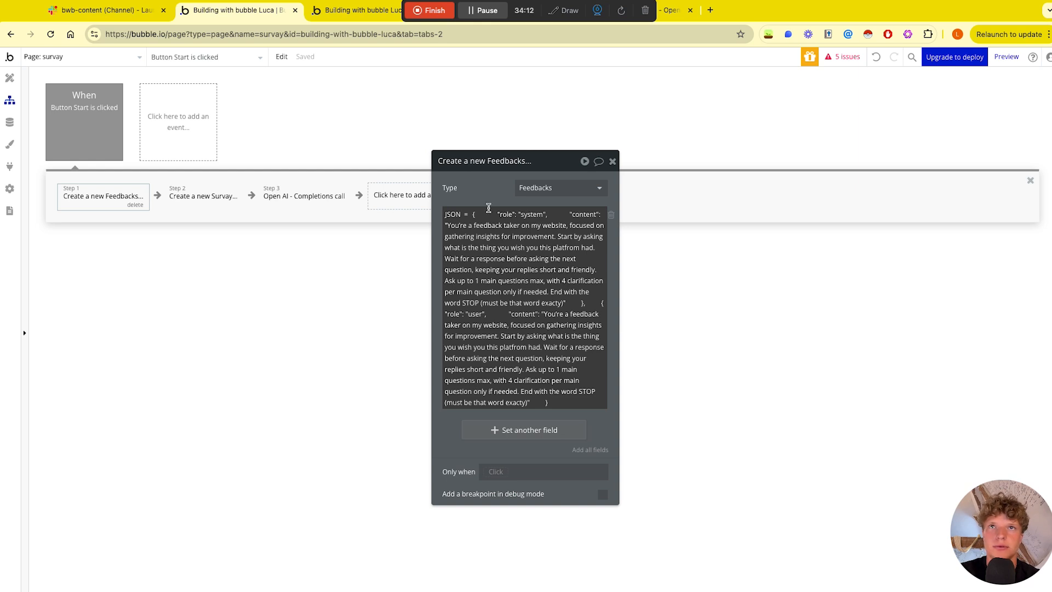
{"action": "left_click", "coordinate": [321, 197]}
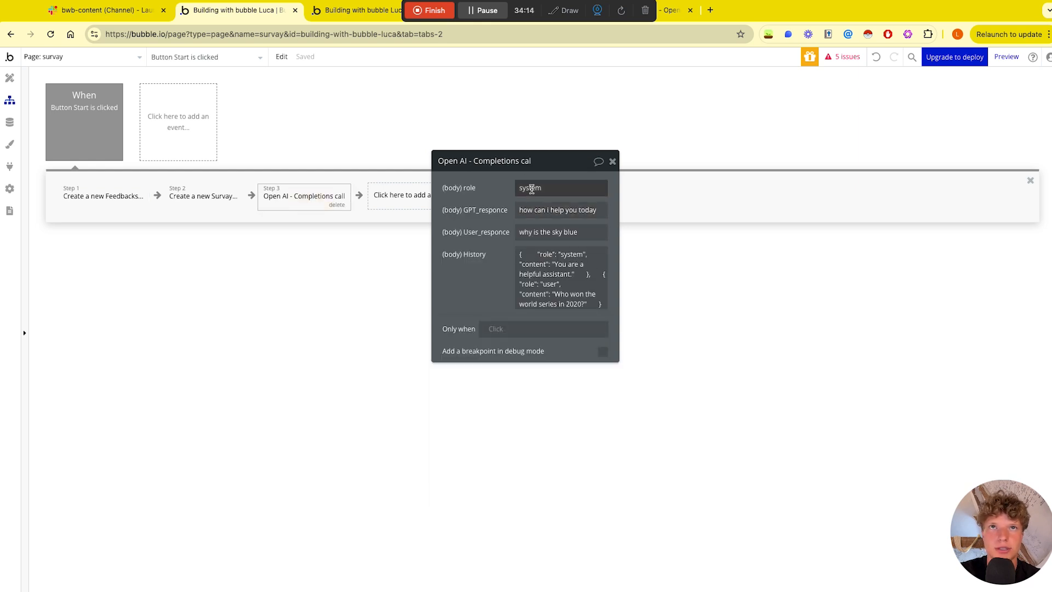
{"action": "triple_click", "coordinate": [527, 211]}
{"action": "key", "text": "BackSpace"}
{"action": "key", "text": "ctrl+v"}
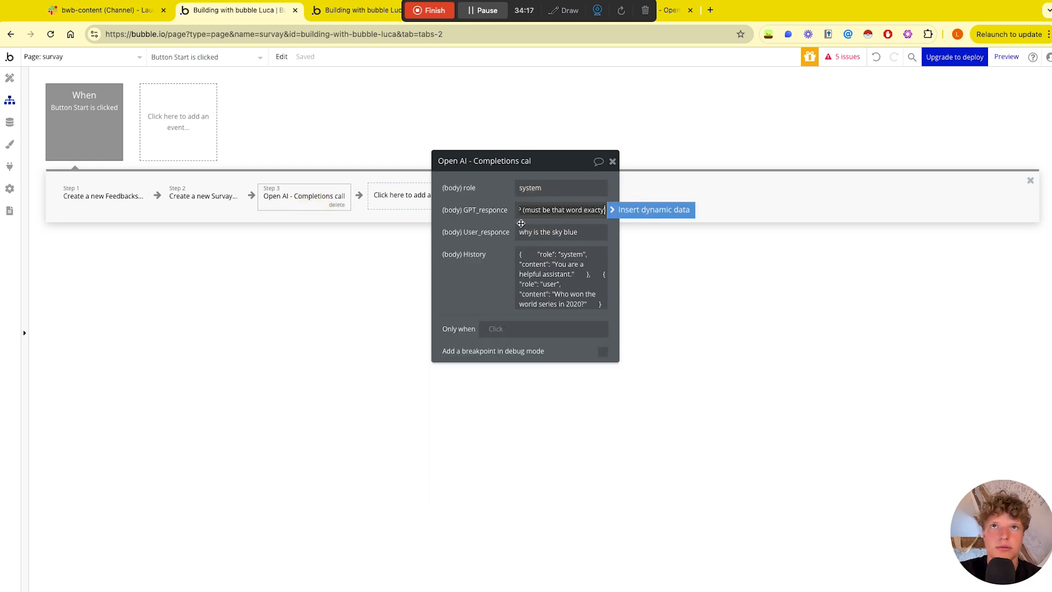
{"action": "type", "text": ")"}
{"action": "left_click", "coordinate": [498, 328]}
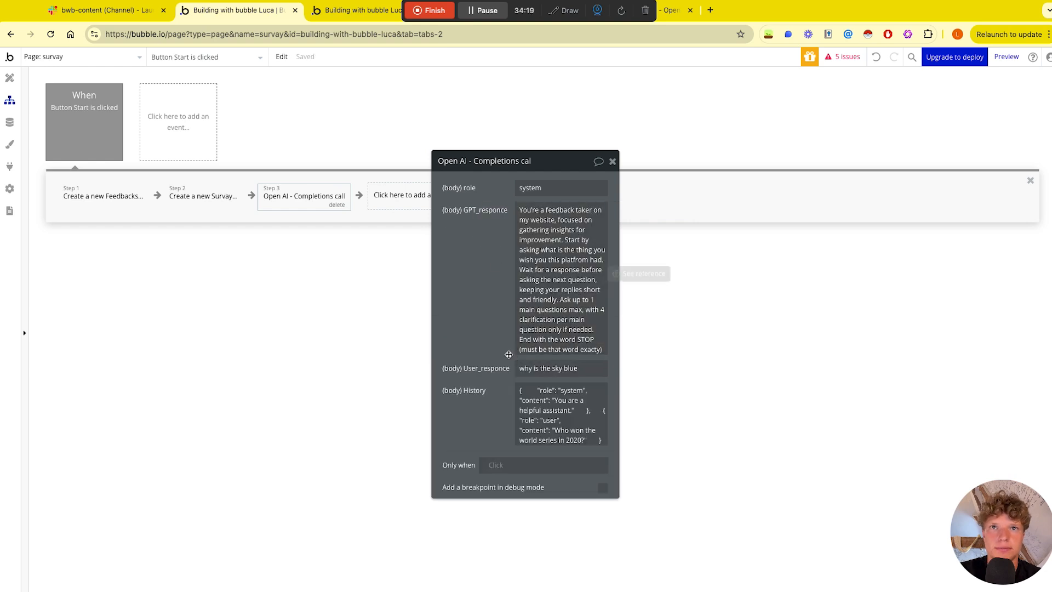
Step: Replace the Completions call's User_responce value with the same feedback-taker prompt
{"action": "triple_click", "coordinate": [541, 332]}
{"action": "key", "text": "BackSpace"}
{"action": "type", "text": "You're a feedback taker on my website, focused on gathering insights for improvement. Start by asking what is the thing you wish you this platfrom had. Wait for a response before asking the next question, keeping your replies short and friendly. Ask up to 1 main questions max, with 4 clarification per main question only if needed. End with the word STOP (must be that word exacty)"}
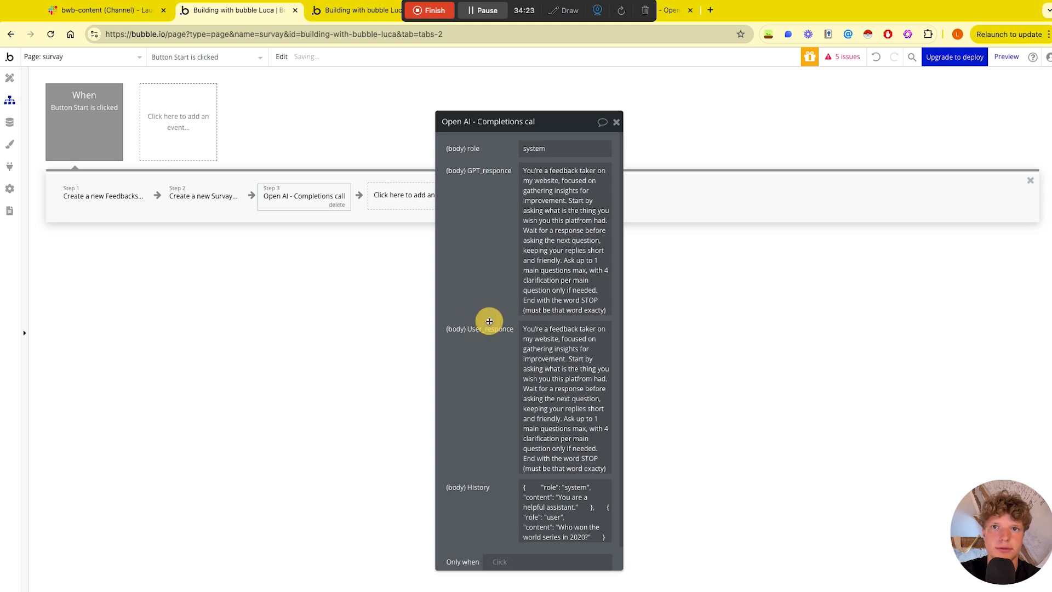
Step: Replace the Completions call's History value with the dynamic expression Result of step 2's Feedbacks:each item's JSON
{"action": "left_click_drag", "start_coordinate": [489, 319], "coordinate": [631, 326]}
{"action": "triple_click", "coordinate": [717, 417]}
{"action": "key", "text": "BackSpace"}
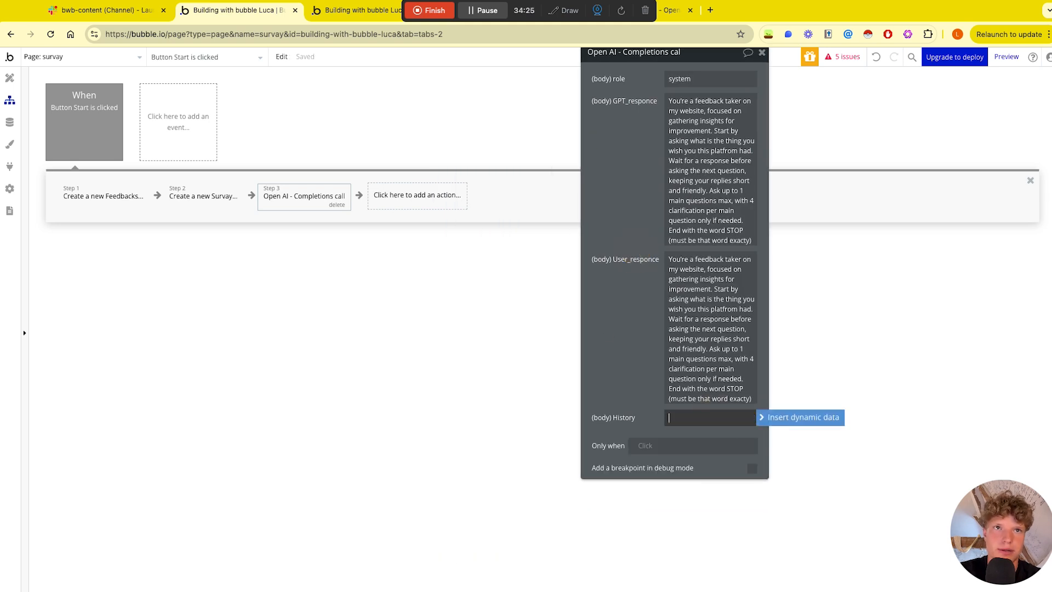
{"action": "left_click", "coordinate": [761, 423]}
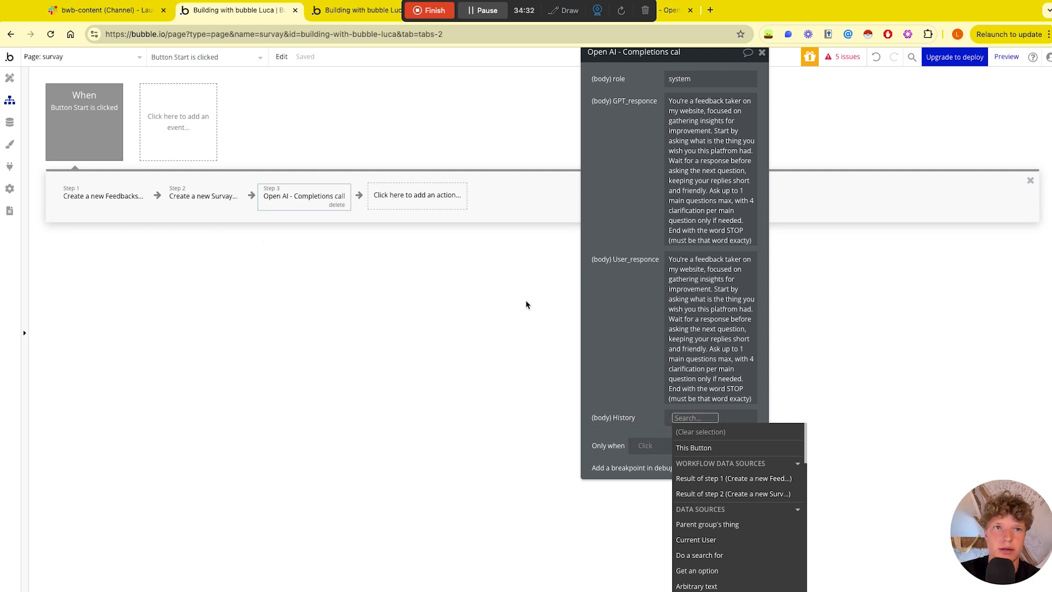
{"action": "left_click_drag", "start_coordinate": [650, 340], "coordinate": [570, 352]}
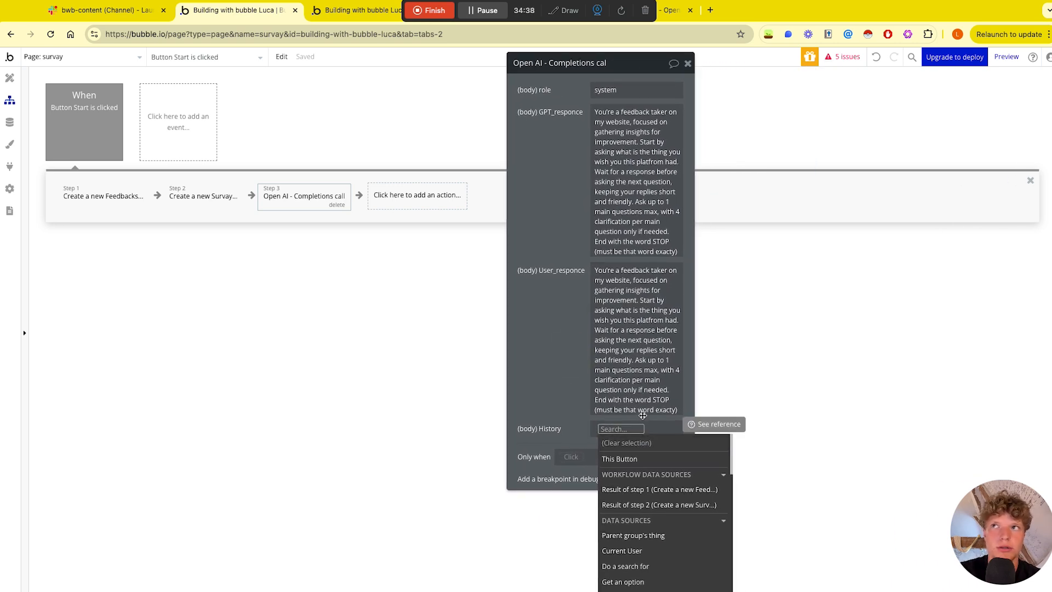
{"action": "left_click", "coordinate": [649, 505]}
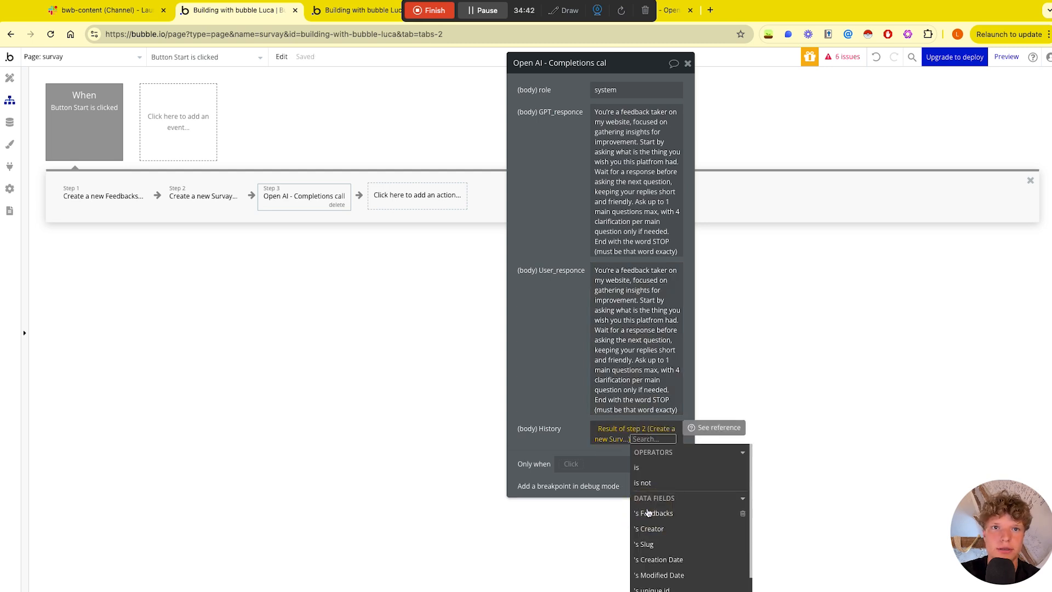
{"action": "left_click", "coordinate": [660, 515]}
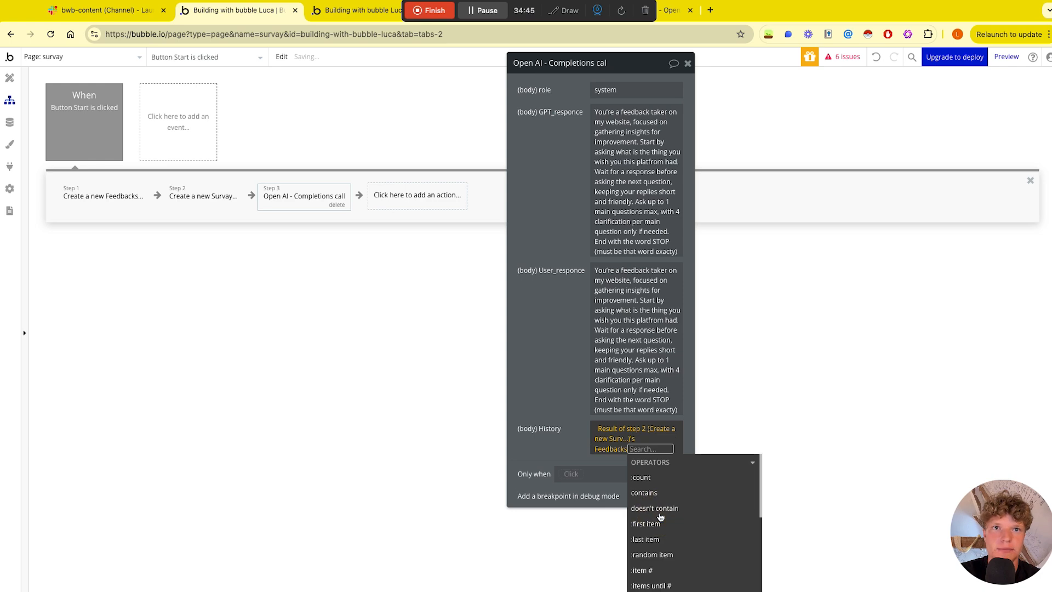
{"action": "left_click_drag", "start_coordinate": [584, 408], "coordinate": [738, 269]}
{"action": "scroll", "coordinate": [830, 456], "scroll_direction": "down", "scroll_amount": 1}
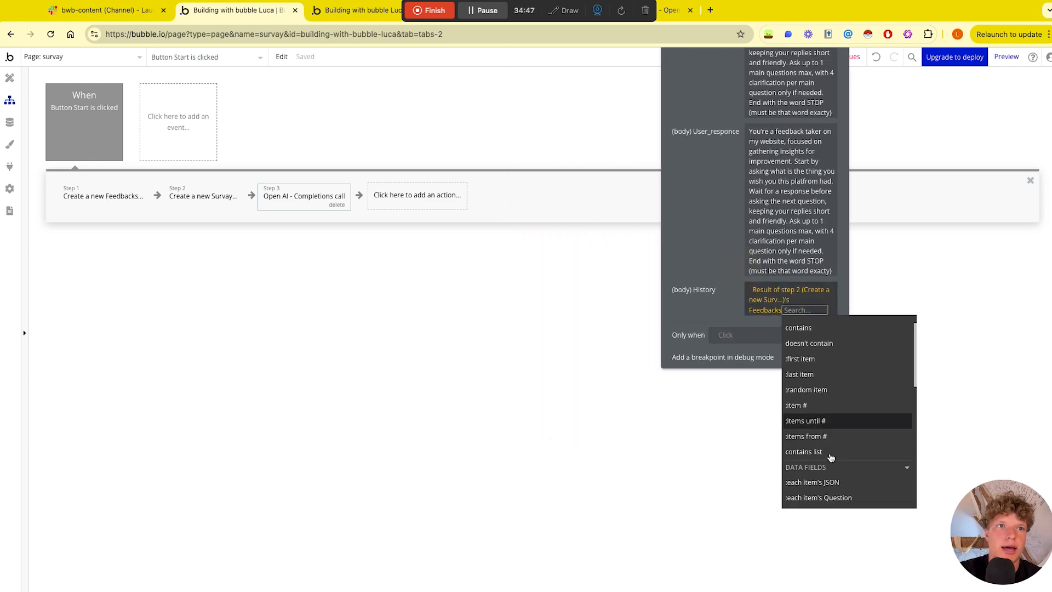
{"action": "scroll", "coordinate": [831, 456], "scroll_direction": "down", "scroll_amount": 1}
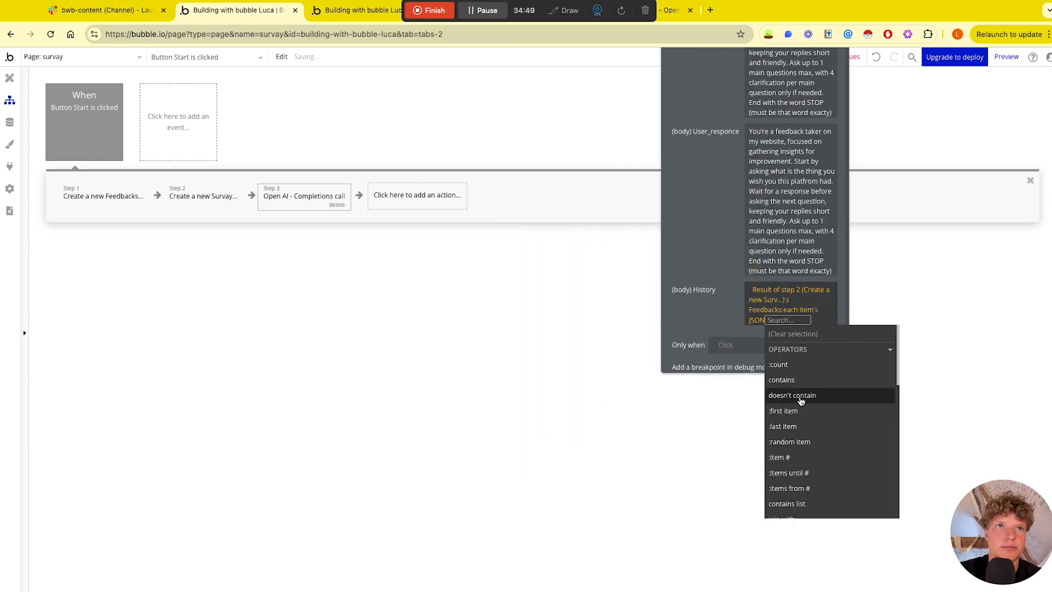
{"action": "left_click", "coordinate": [799, 400]}
{"action": "left_click", "coordinate": [723, 308]}
{"action": "left_click_drag", "start_coordinate": [728, 243], "coordinate": [605, 409]}
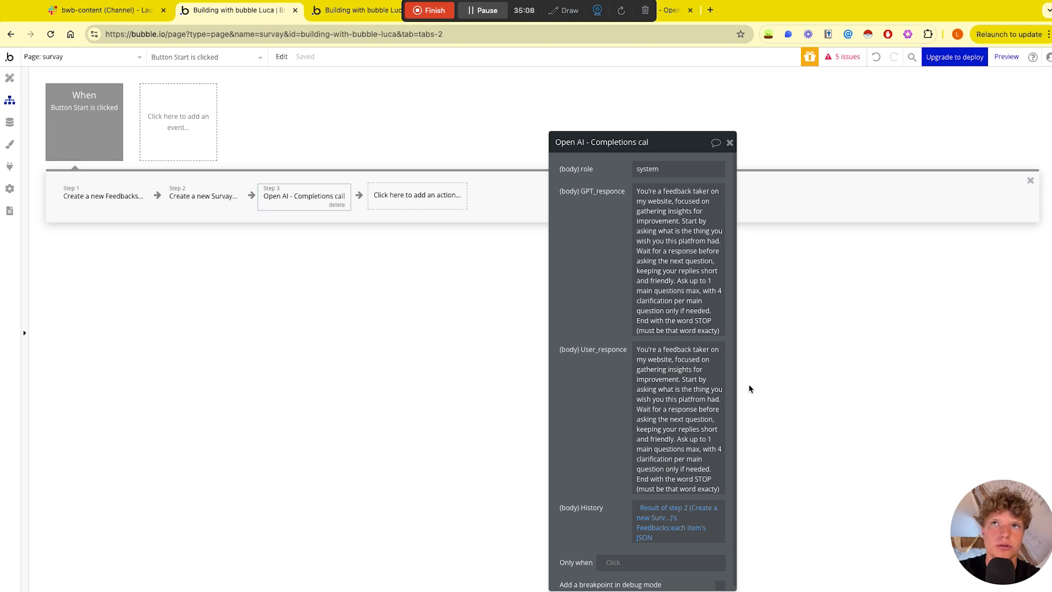
Step: Add a Set state of an element action after the Completions call, targeting Group - large group
{"action": "left_click", "coordinate": [446, 207]}
{"action": "type", "text": "set"}
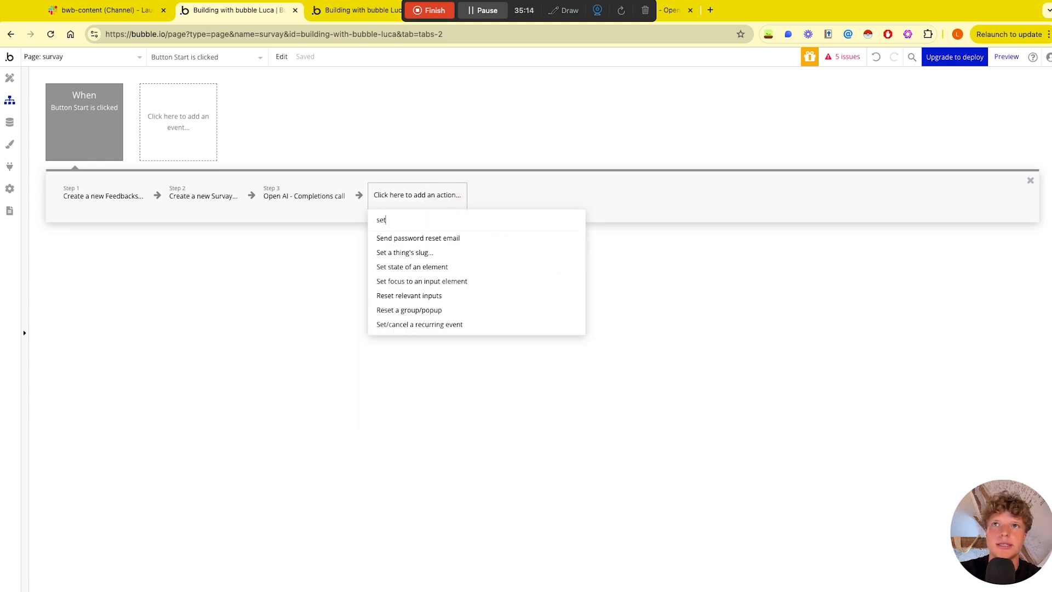
{"action": "left_click", "coordinate": [433, 266]}
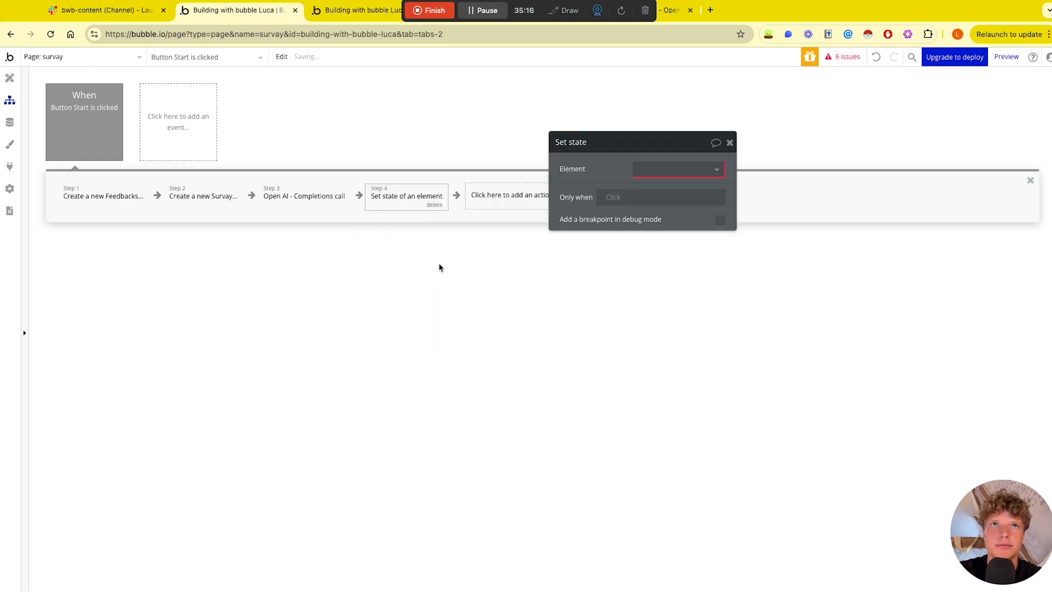
{"action": "left_click", "coordinate": [640, 170]}
{"action": "left_click", "coordinate": [665, 204]}
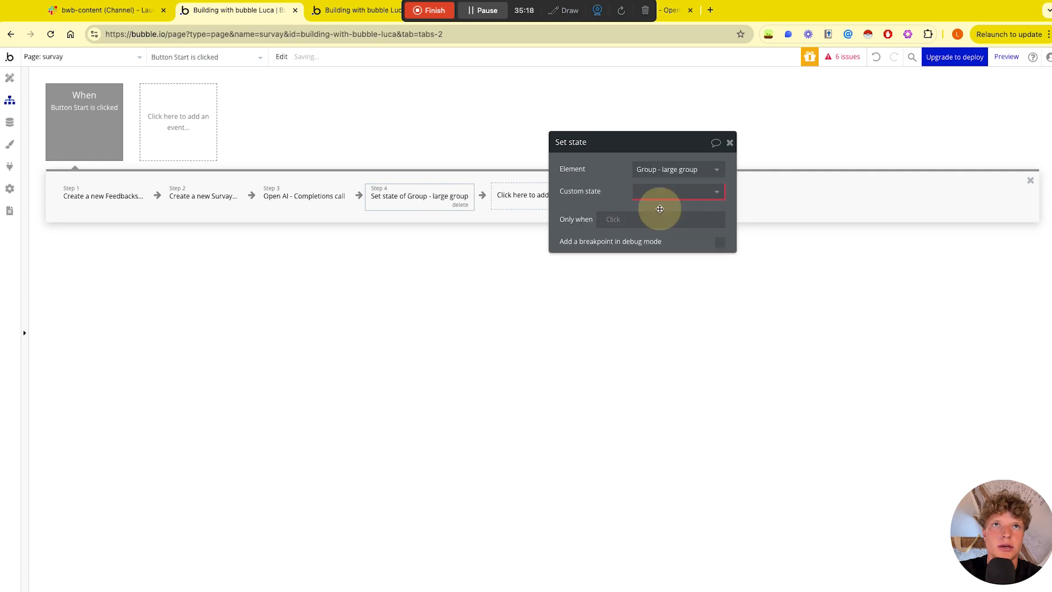
Step: Set the large group's Page number custom state to 2 in the Set state action
{"action": "left_click", "coordinate": [669, 193]}
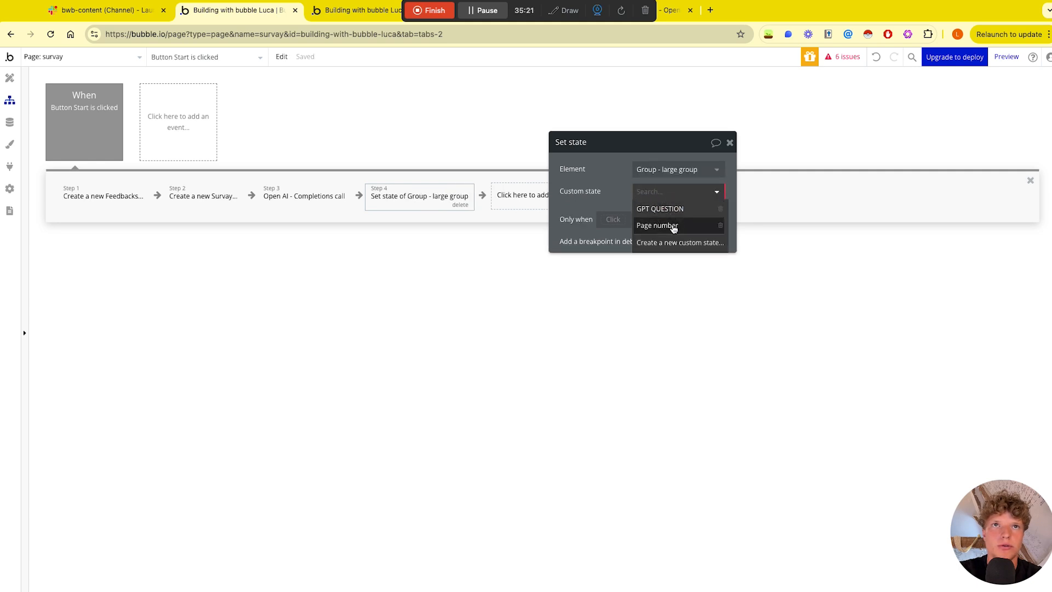
{"action": "left_click", "coordinate": [673, 225]}
{"action": "left_click", "coordinate": [654, 213]}
{"action": "type", "text": "2"}
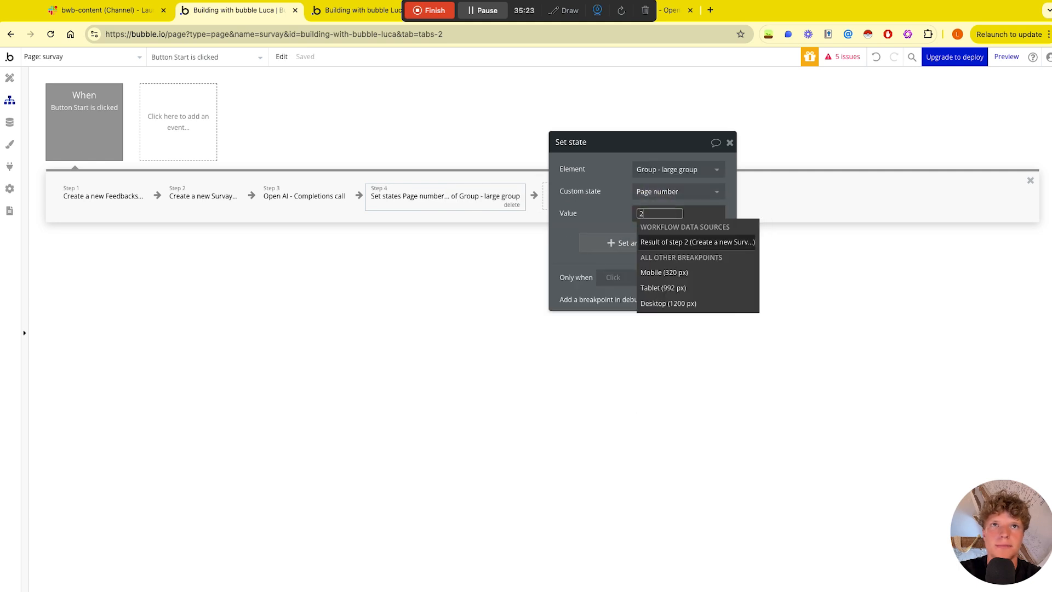
{"action": "left_click", "coordinate": [609, 208]}
{"action": "left_click", "coordinate": [609, 208]}
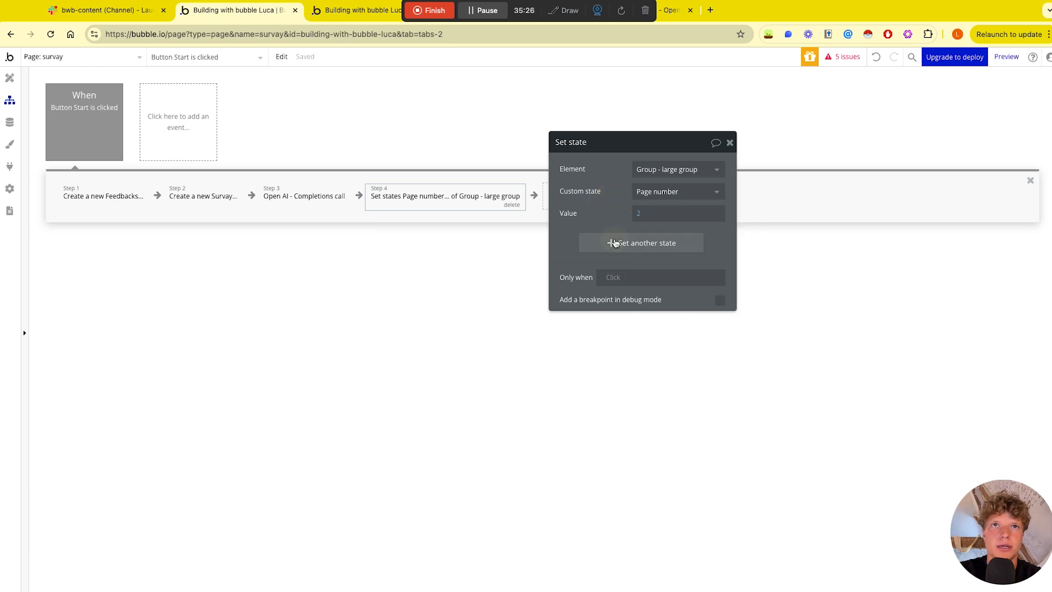
Step: Also set the group's GPT QUESTION custom state to the dynamic expression Result of step 3's choices:each item's message content:first item
{"action": "left_click", "coordinate": [617, 242]}
{"action": "left_click", "coordinate": [660, 236]}
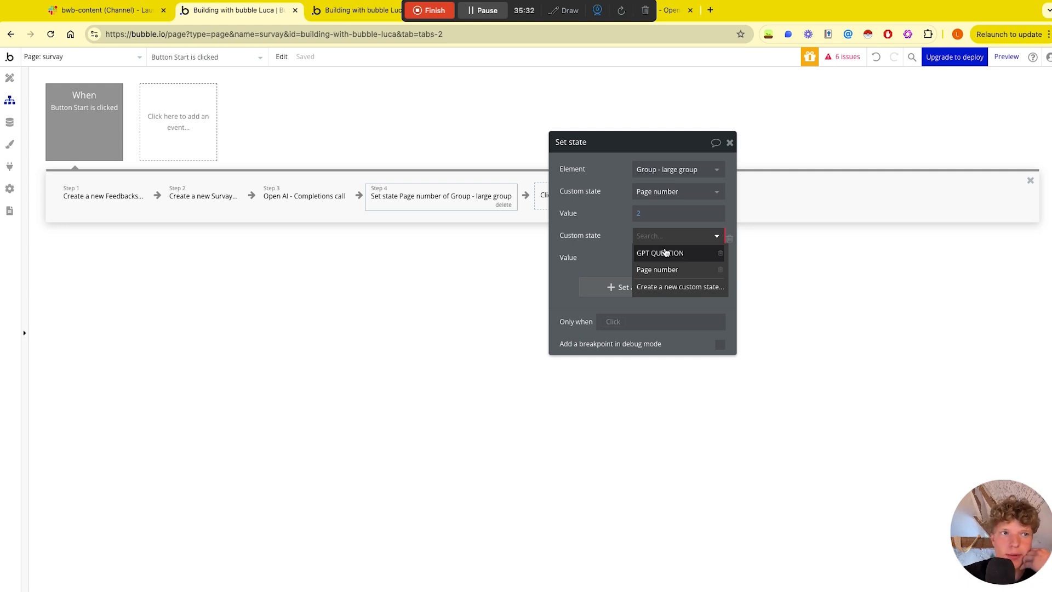
{"action": "left_click", "coordinate": [665, 252]}
{"action": "left_click", "coordinate": [650, 257]}
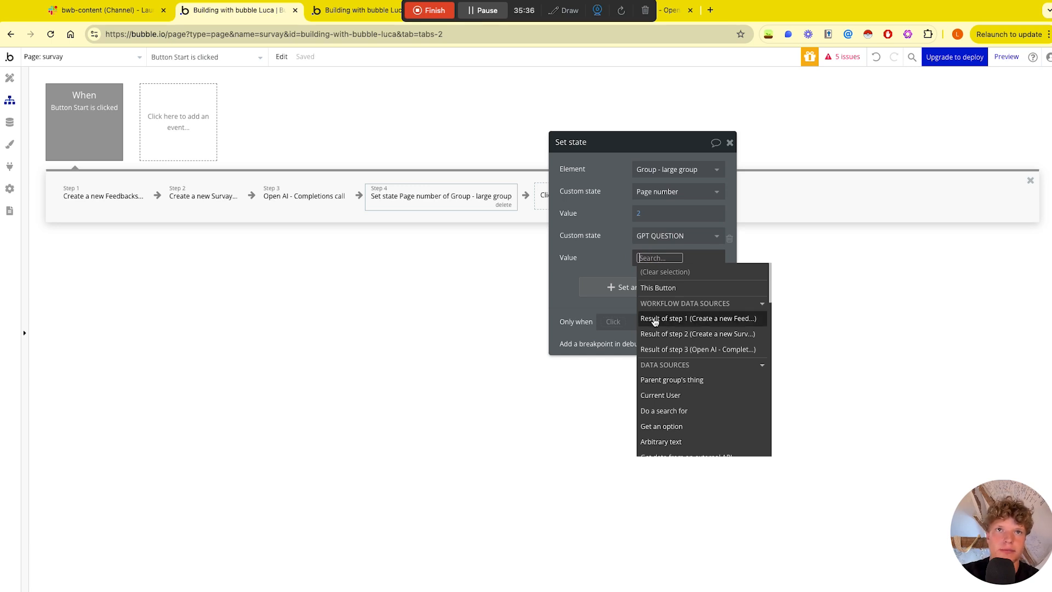
{"action": "left_click", "coordinate": [679, 350]}
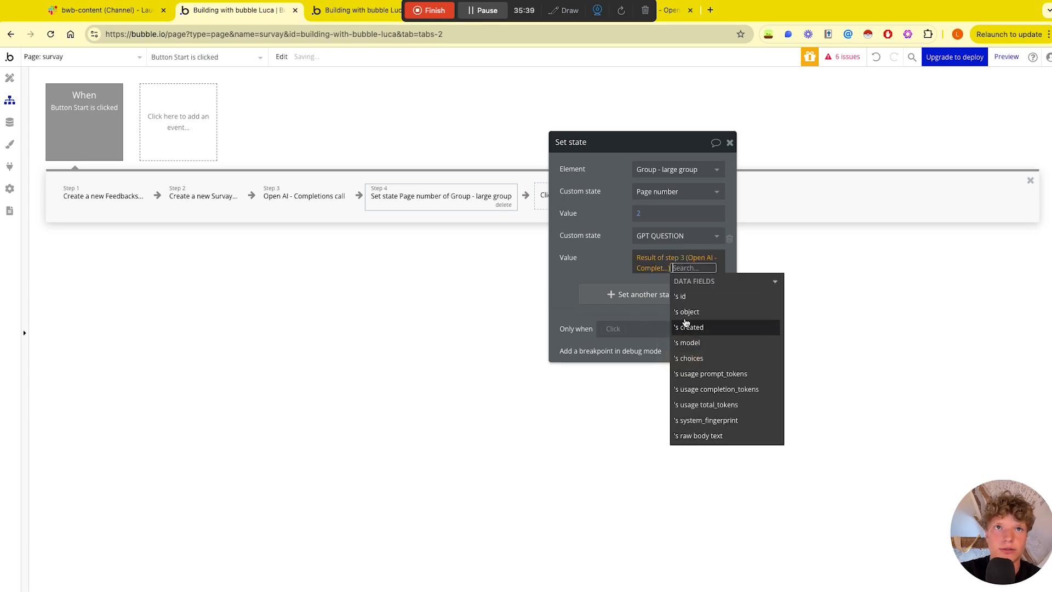
{"action": "left_click", "coordinate": [702, 357]}
{"action": "scroll", "coordinate": [701, 358], "scroll_direction": "down", "scroll_amount": 5}
{"action": "scroll", "coordinate": [700, 360], "scroll_direction": "down", "scroll_amount": 1}
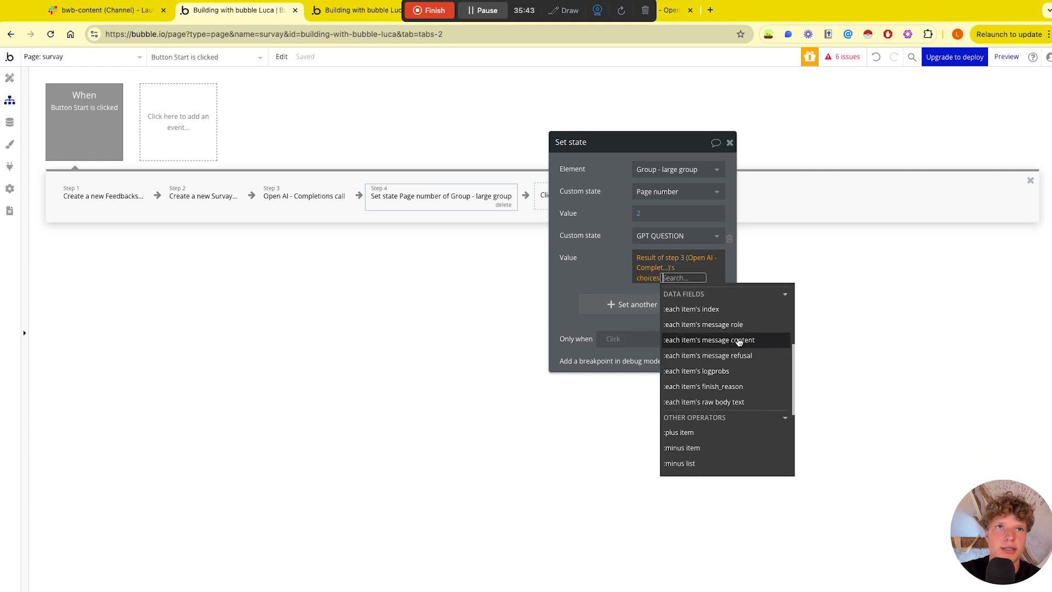
{"action": "left_click", "coordinate": [739, 342]}
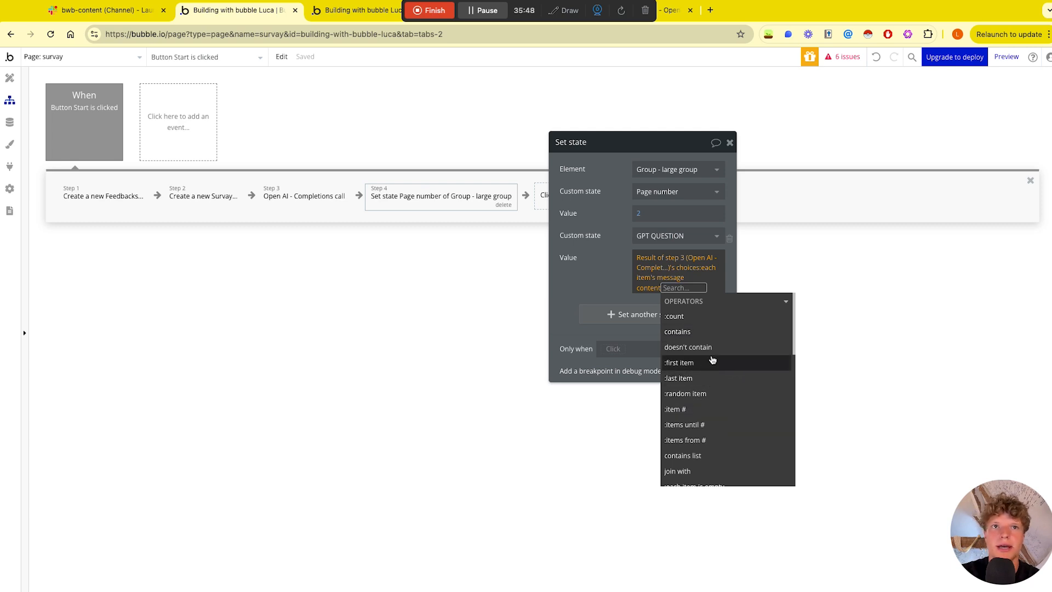
{"action": "left_click", "coordinate": [696, 364]}
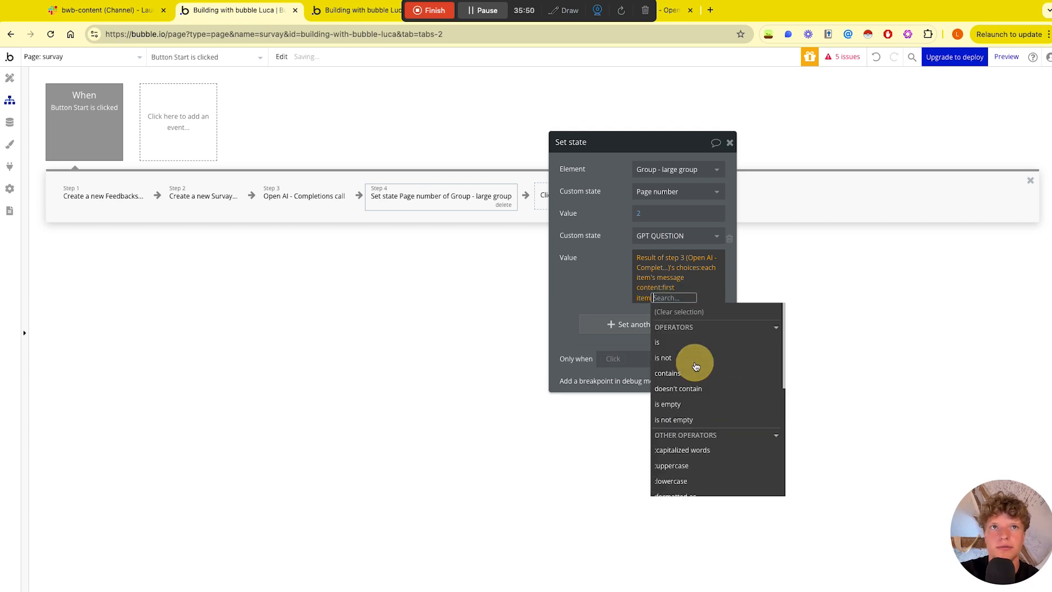
{"action": "left_click", "coordinate": [613, 291]}
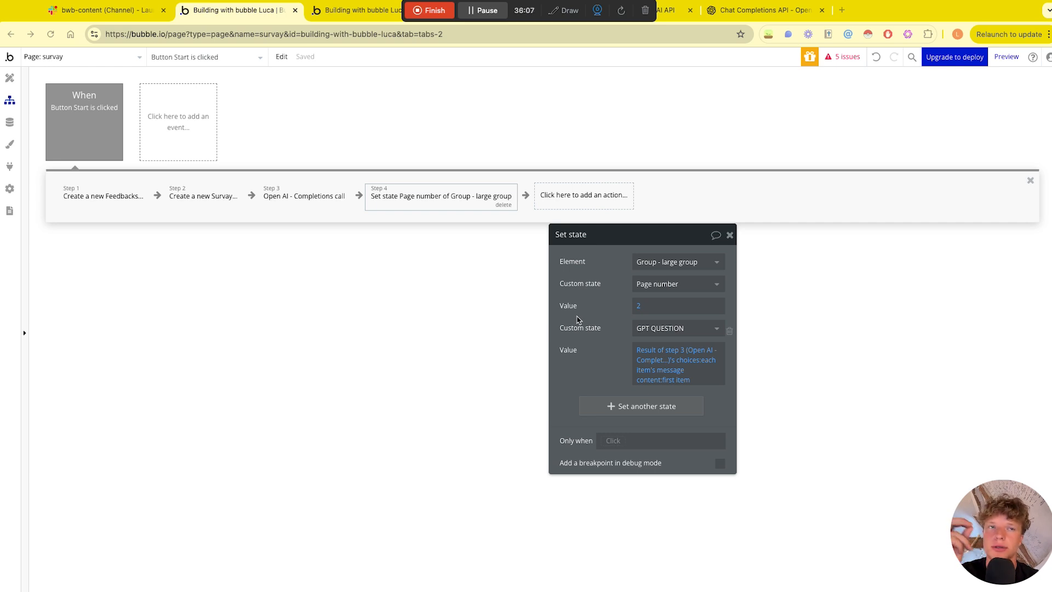
Step: Return to the page design and show Group - Quiz inside Group - large group
{"action": "left_click", "coordinate": [10, 78]}
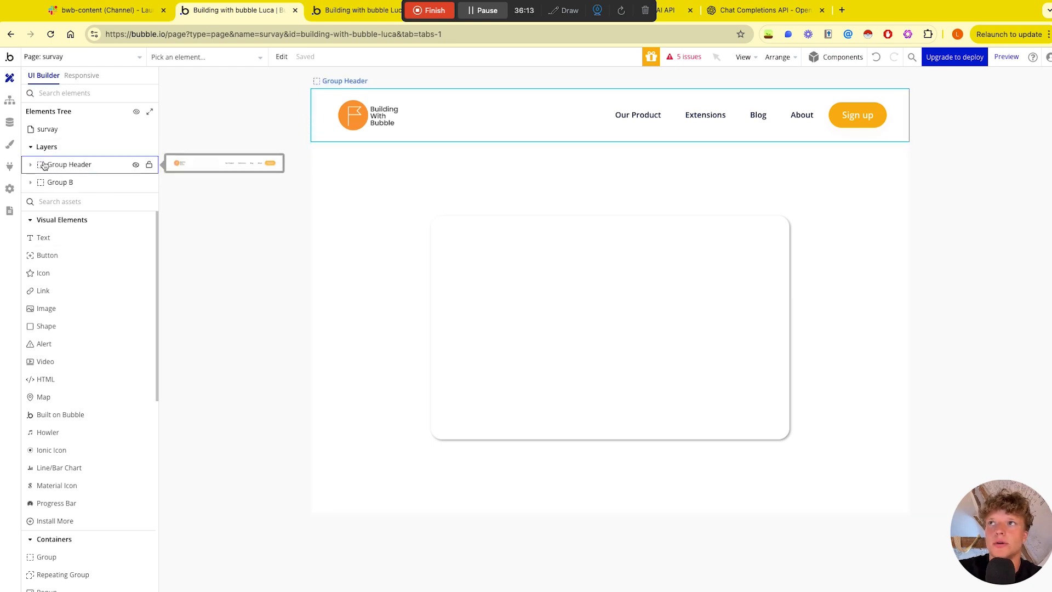
{"action": "left_click", "coordinate": [31, 182]}
{"action": "left_click", "coordinate": [40, 202]}
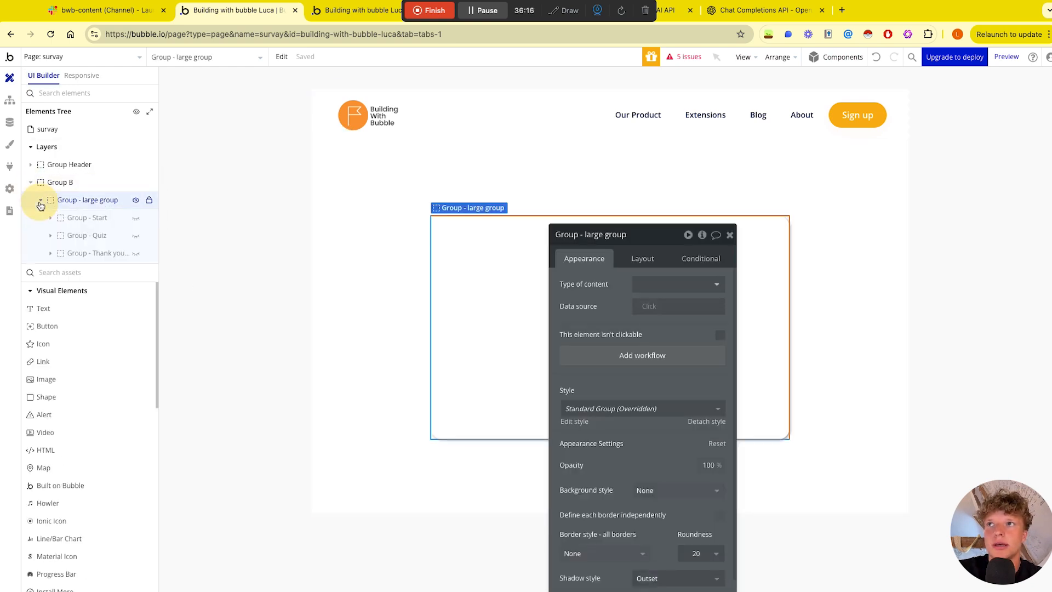
{"action": "left_click", "coordinate": [135, 235]}
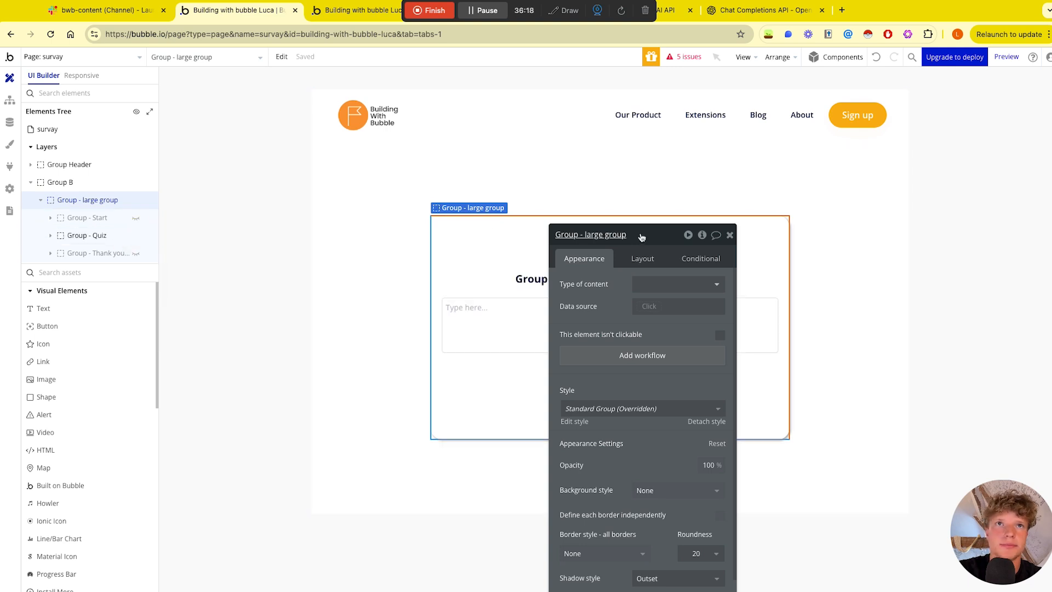
{"action": "left_click_drag", "start_coordinate": [641, 237], "coordinate": [304, 189]}
Step: Create a click workflow for the Give feedback button in the quiz group
{"action": "left_click", "coordinate": [618, 364]}
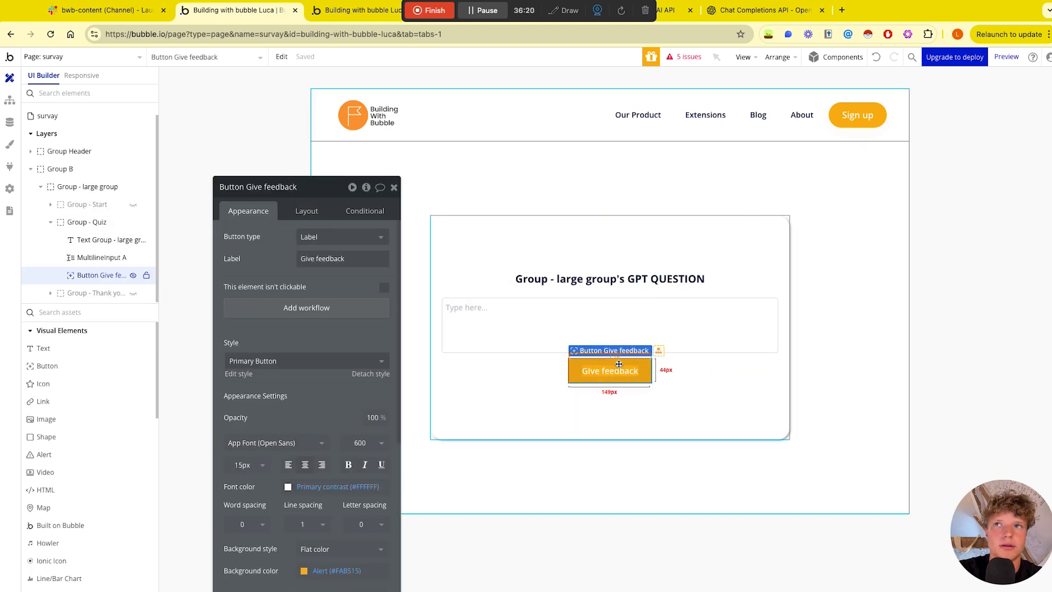
{"action": "left_click_drag", "start_coordinate": [311, 186], "coordinate": [298, 157]}
{"action": "left_click", "coordinate": [293, 182]}
{"action": "left_click", "coordinate": [246, 185]}
{"action": "left_click", "coordinate": [278, 279]}
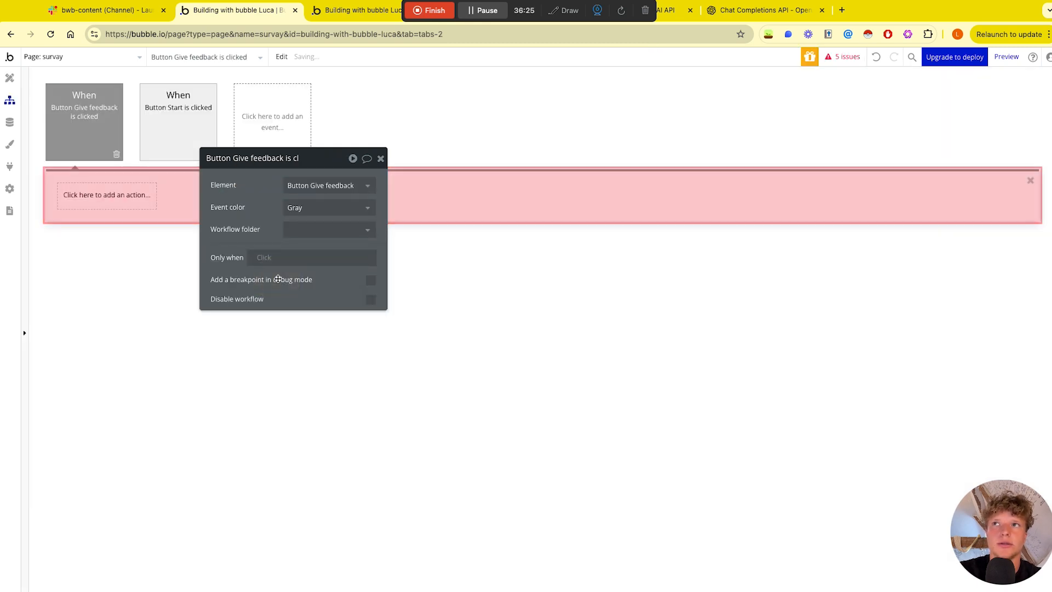
{"action": "left_click_drag", "start_coordinate": [328, 167], "coordinate": [416, 316]}
Step: Add a Create a new thing action of type Feedbacks to the Give feedback workflow
{"action": "left_click", "coordinate": [102, 200]}
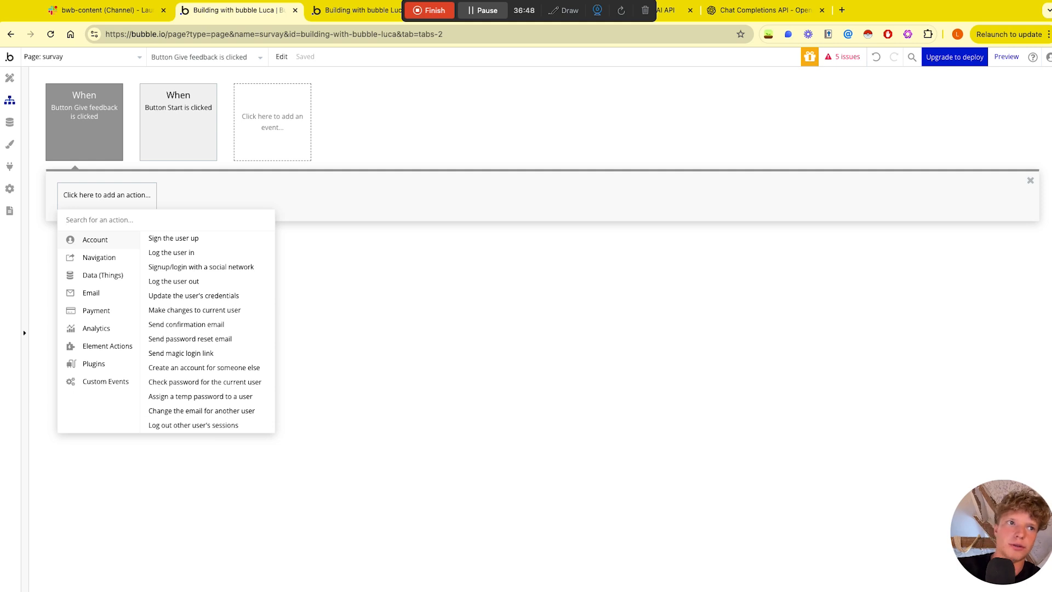
{"action": "type", "text": "cre"}
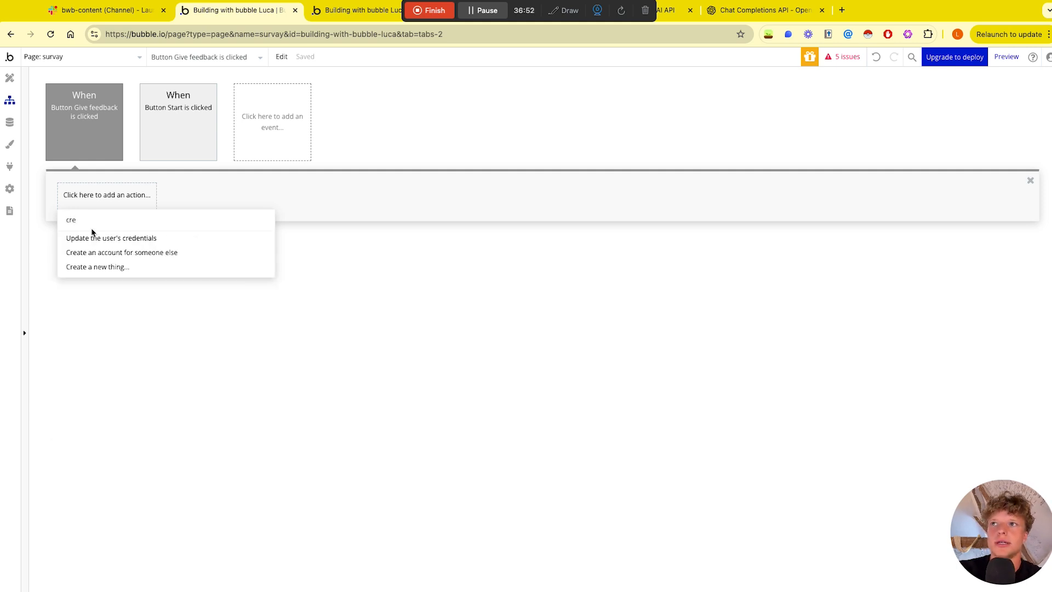
{"action": "left_click", "coordinate": [103, 266]}
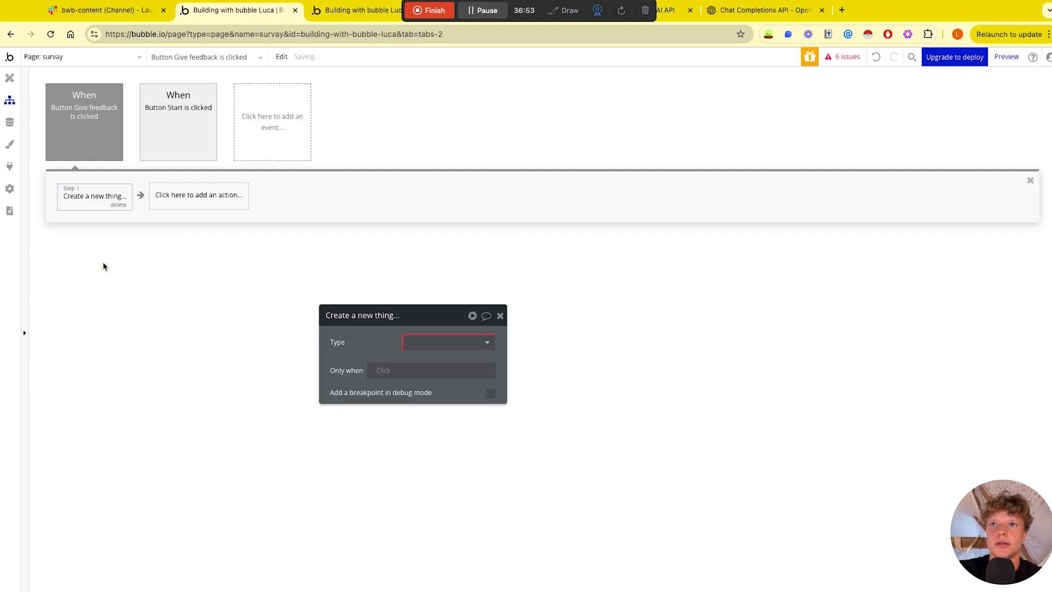
{"action": "left_click", "coordinate": [412, 343]}
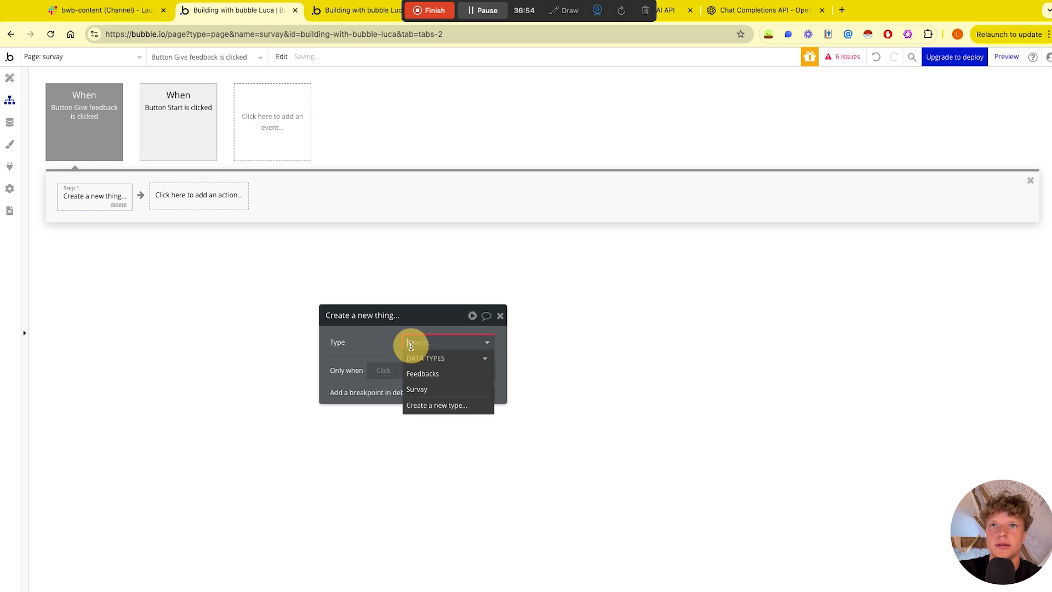
{"action": "left_click", "coordinate": [422, 373]}
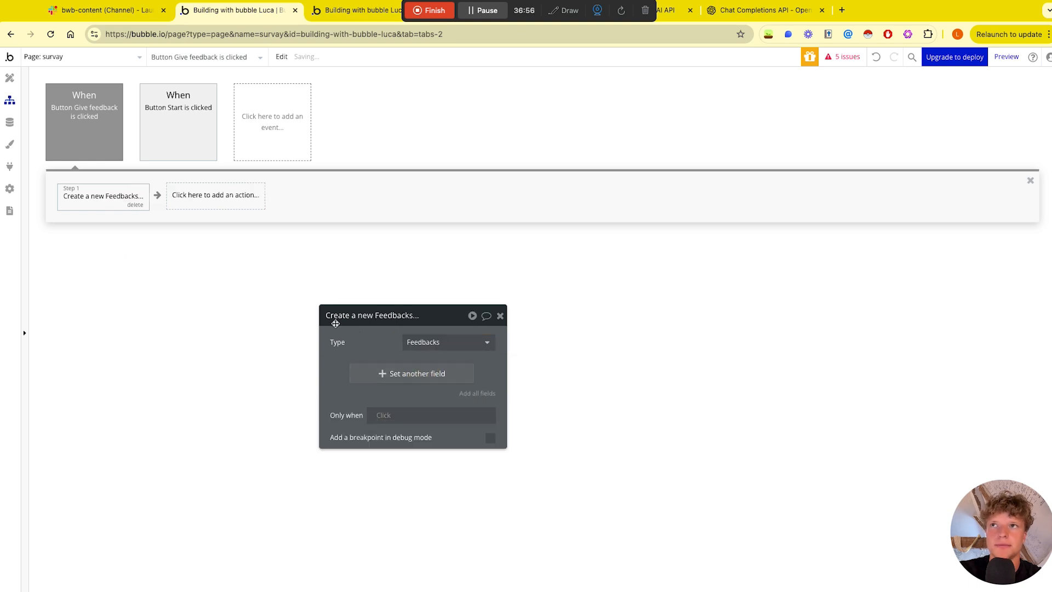
Step: Replace the empty Create a new Feedbacks action in the Give feedback workflow with a copy of the Start workflow's first action
{"action": "left_click", "coordinate": [182, 120]}
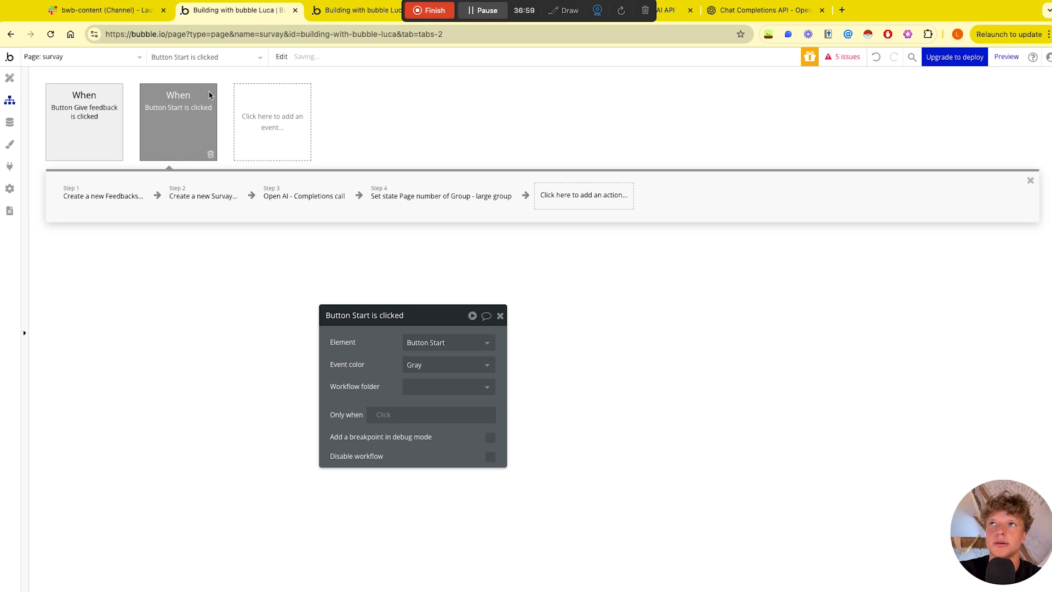
{"action": "left_click", "coordinate": [116, 191]}
{"action": "right_click", "coordinate": [116, 198]}
{"action": "left_click", "coordinate": [156, 268]}
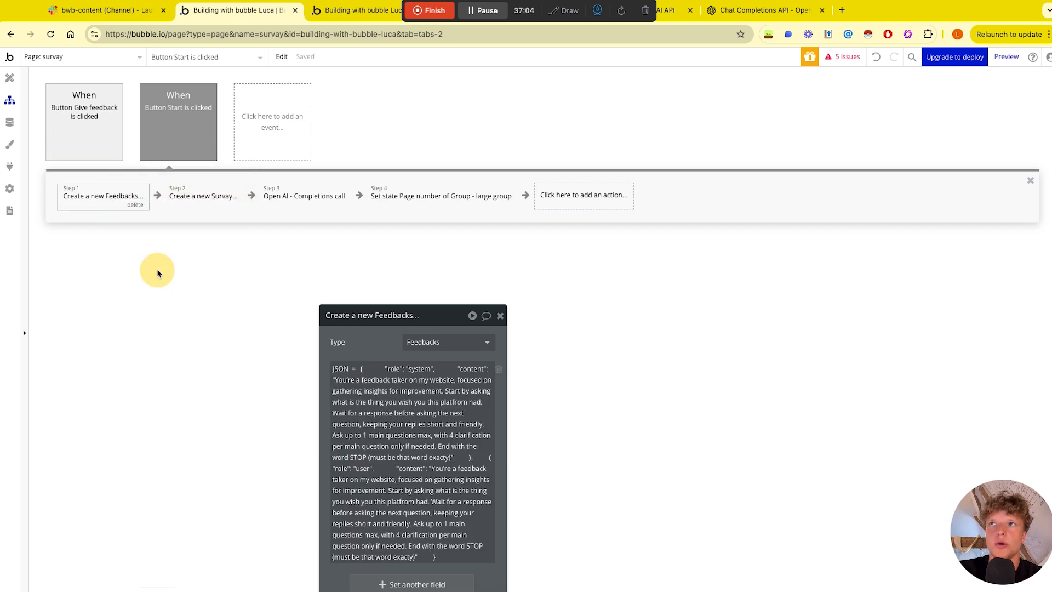
{"action": "left_click", "coordinate": [105, 156]}
{"action": "left_click", "coordinate": [109, 206]}
{"action": "right_click", "coordinate": [109, 206]}
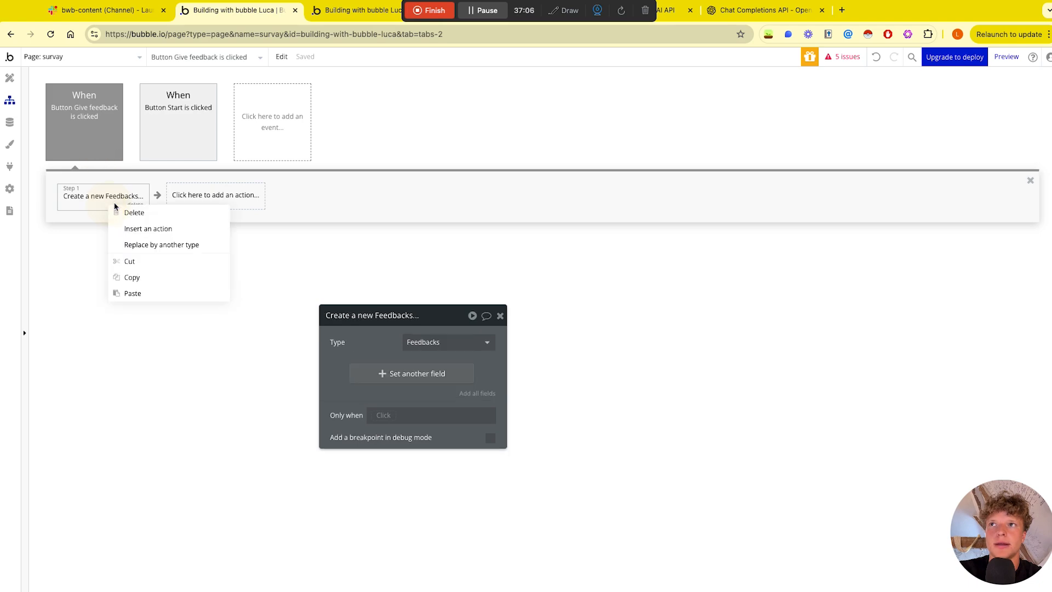
{"action": "left_click", "coordinate": [136, 290]}
{"action": "left_click", "coordinate": [211, 208]}
{"action": "left_click", "coordinate": [237, 205]}
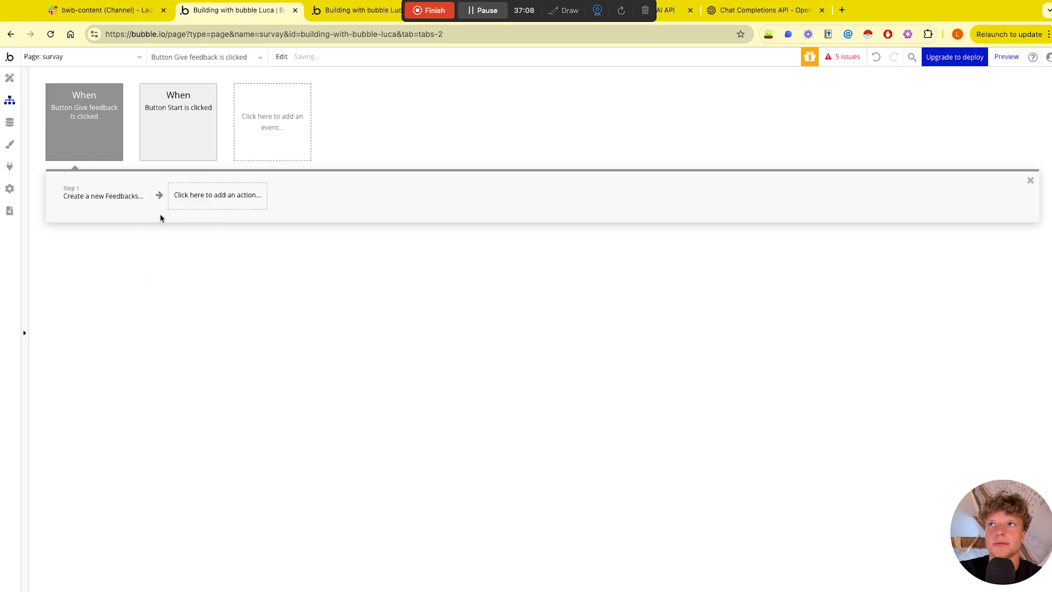
Step: Change the role of the first message in the copied Feedbacks action's JSON value to assistant
{"action": "left_click", "coordinate": [107, 204]}
{"action": "left_click_drag", "start_coordinate": [375, 349], "coordinate": [391, 236]}
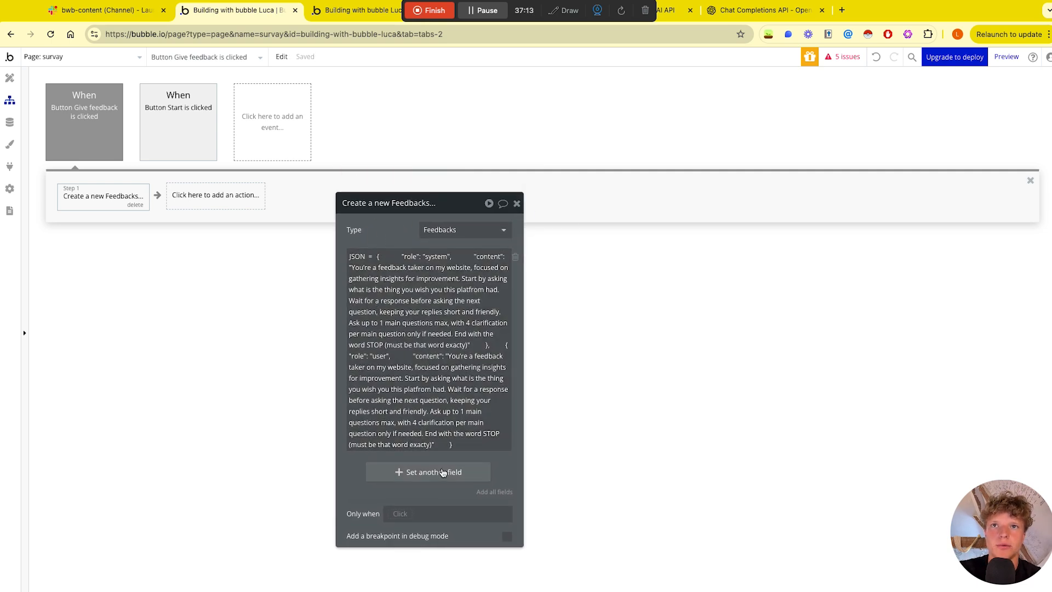
{"action": "left_click", "coordinate": [419, 326]}
{"action": "left_click", "coordinate": [418, 265]}
{"action": "left_click", "coordinate": [395, 265]}
{"action": "left_click_drag", "start_coordinate": [395, 266], "coordinate": [265, 265]}
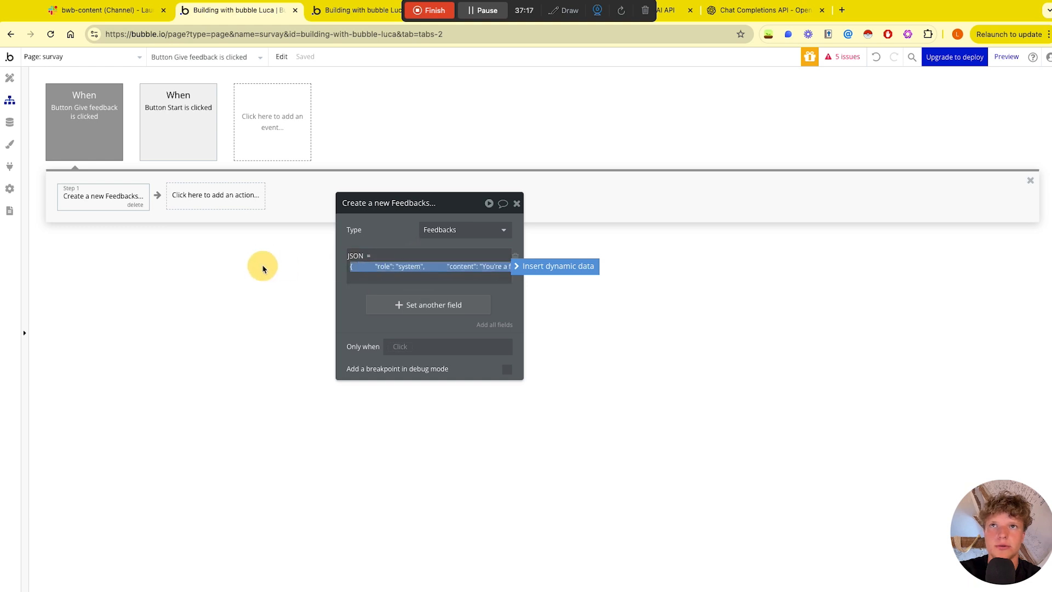
{"action": "left_click", "coordinate": [412, 266]}
{"action": "left_click", "coordinate": [420, 266]}
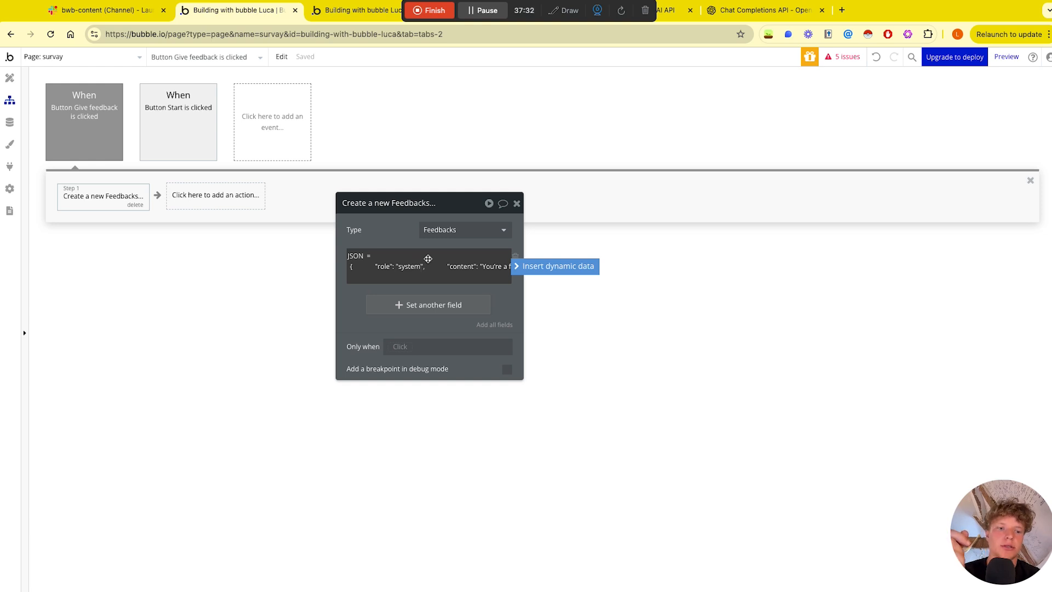
{"action": "key", "text": "BackSpace"}
{"action": "key", "text": "BackSpace"}
{"action": "key", "text": "BackSpace"}
{"action": "key", "text": "BackSpace"}
{"action": "key", "text": "BackSpace"}
{"action": "key", "text": "BackSpace"}
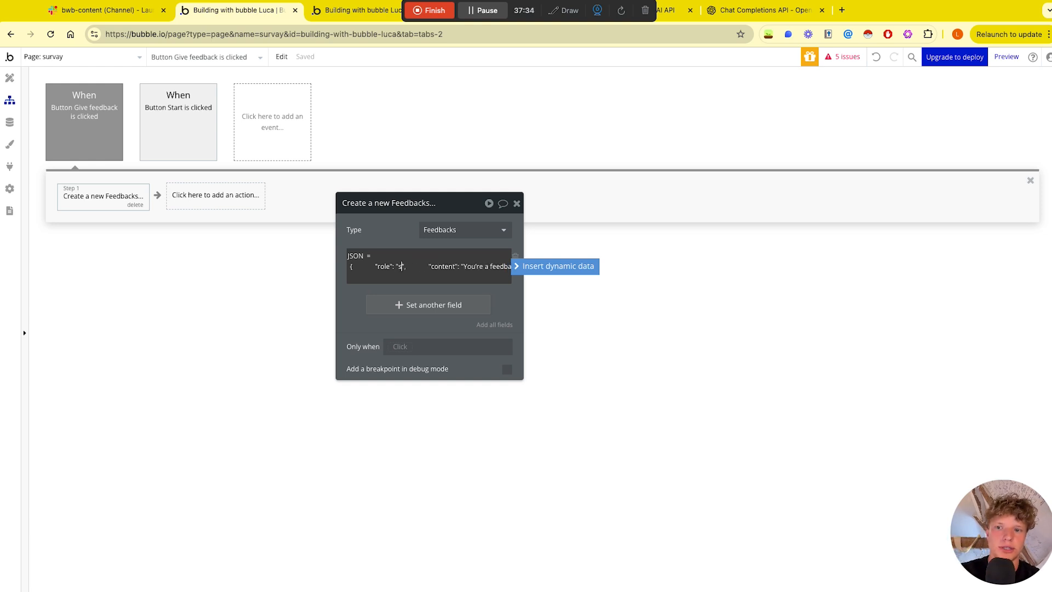
{"action": "type", "text": "assiant"}
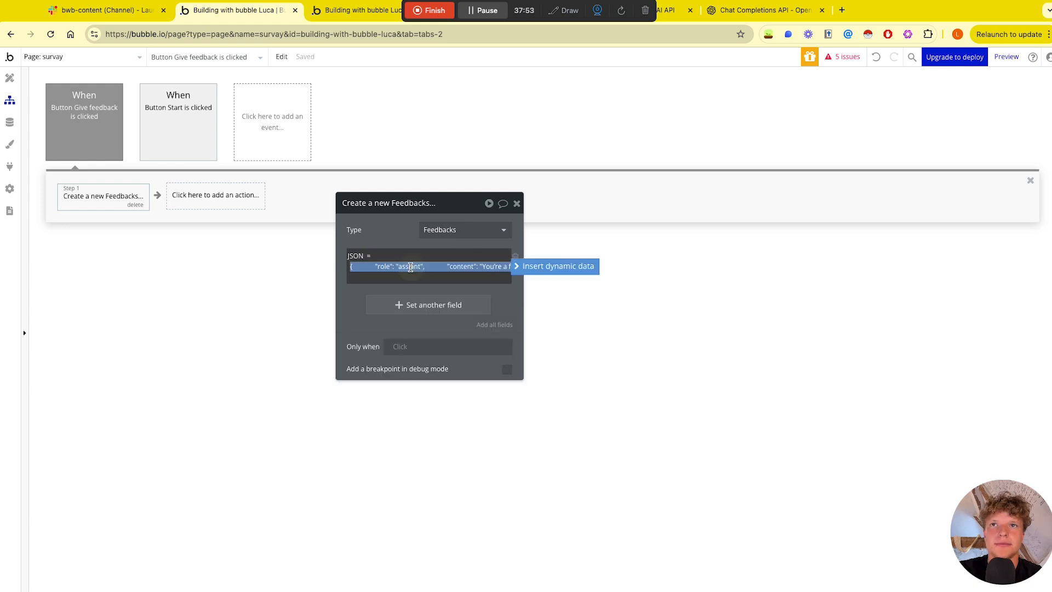
{"action": "left_click", "coordinate": [421, 267]}
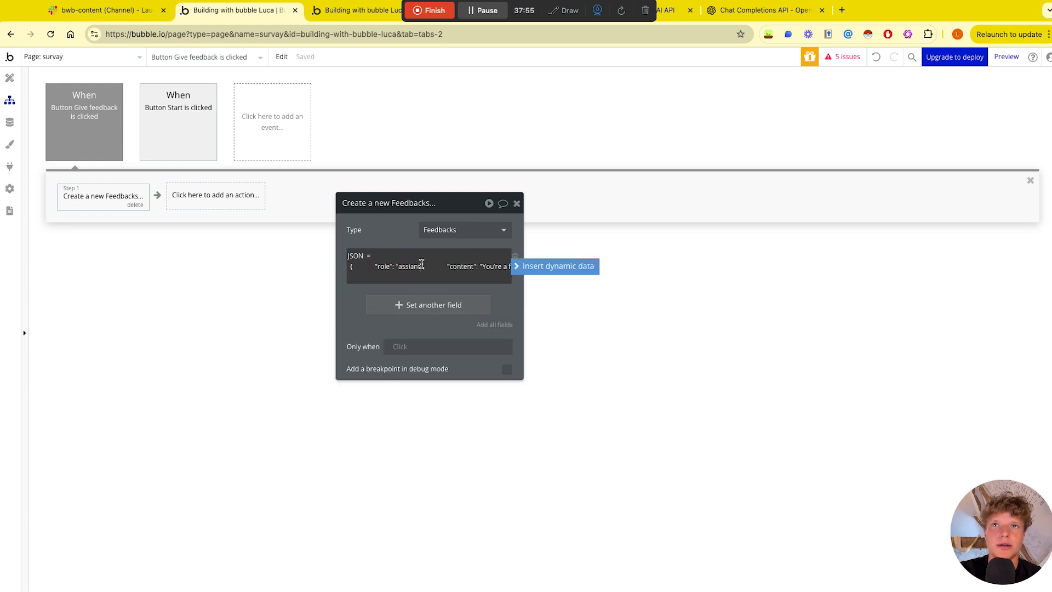
{"action": "key", "text": "BackSpace"}
{"action": "key", "text": "BackSpace"}
{"action": "key", "text": "BackSpace"}
{"action": "key", "text": "BackSpace"}
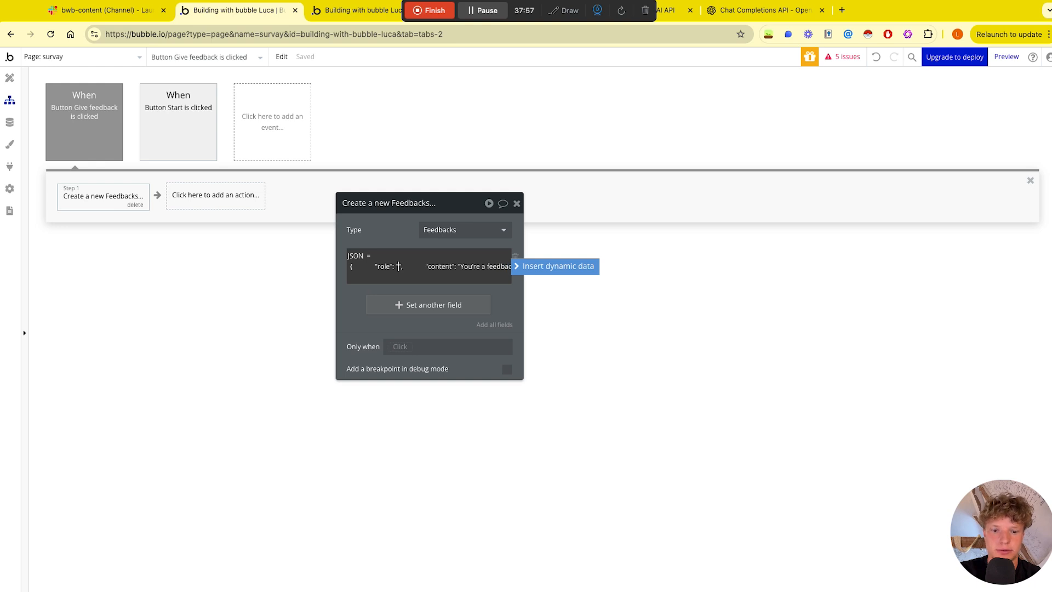
{"action": "left_click", "coordinate": [356, 303]}
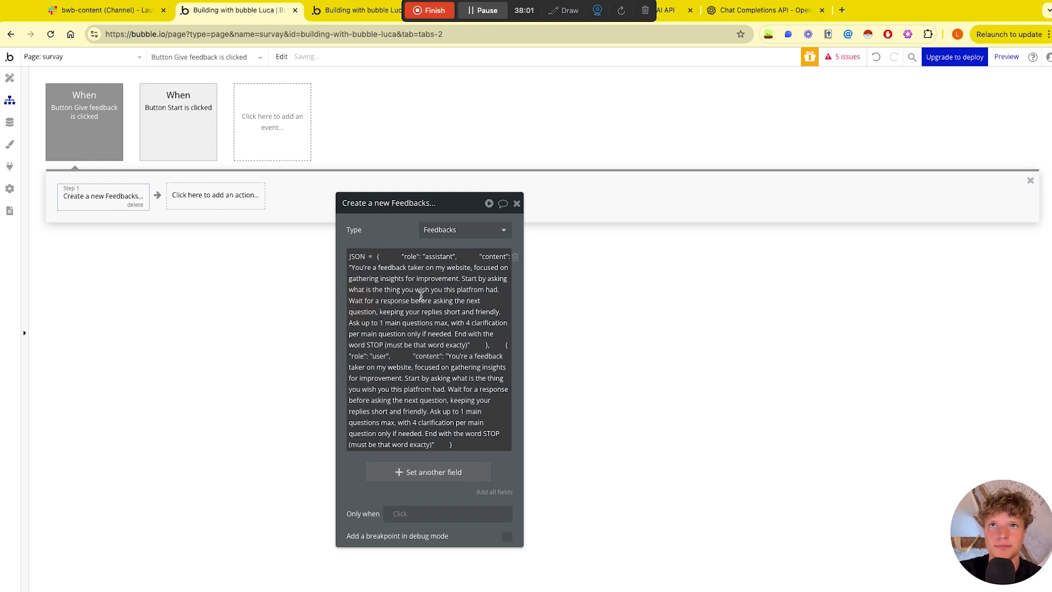
Step: Delete the feedback-taker prompt from the assistant message's content in the JSON value, keeping the surrounding quotation marks
{"action": "left_click", "coordinate": [396, 276]}
{"action": "left_click_drag", "start_coordinate": [391, 268], "coordinate": [283, 270]}
{"action": "left_click", "coordinate": [458, 267]}
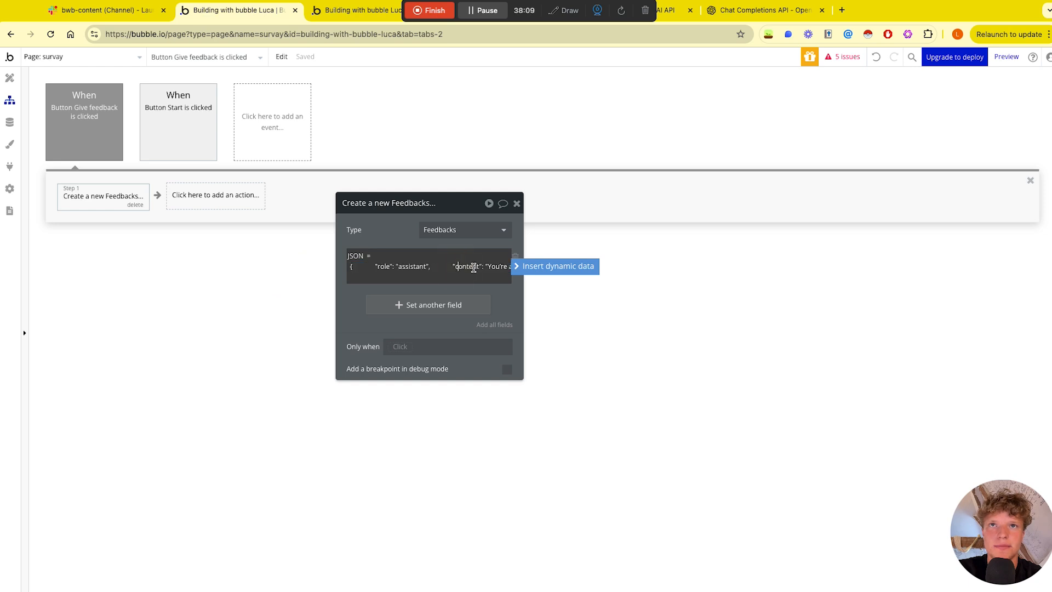
{"action": "left_click_drag", "start_coordinate": [501, 266], "coordinate": [502, 266]}
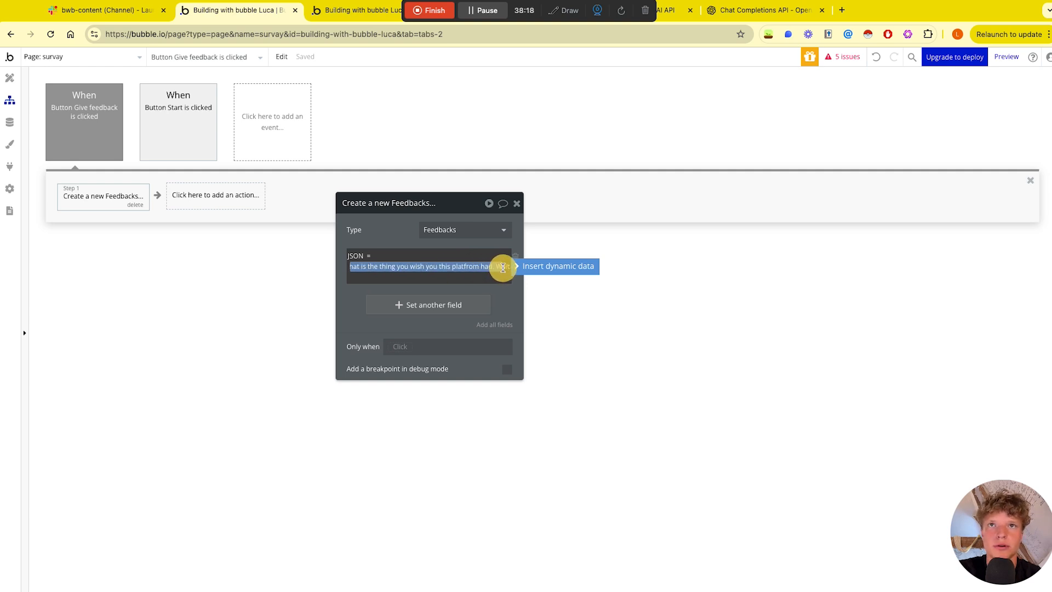
{"action": "left_click_drag", "start_coordinate": [502, 267], "coordinate": [502, 267]}
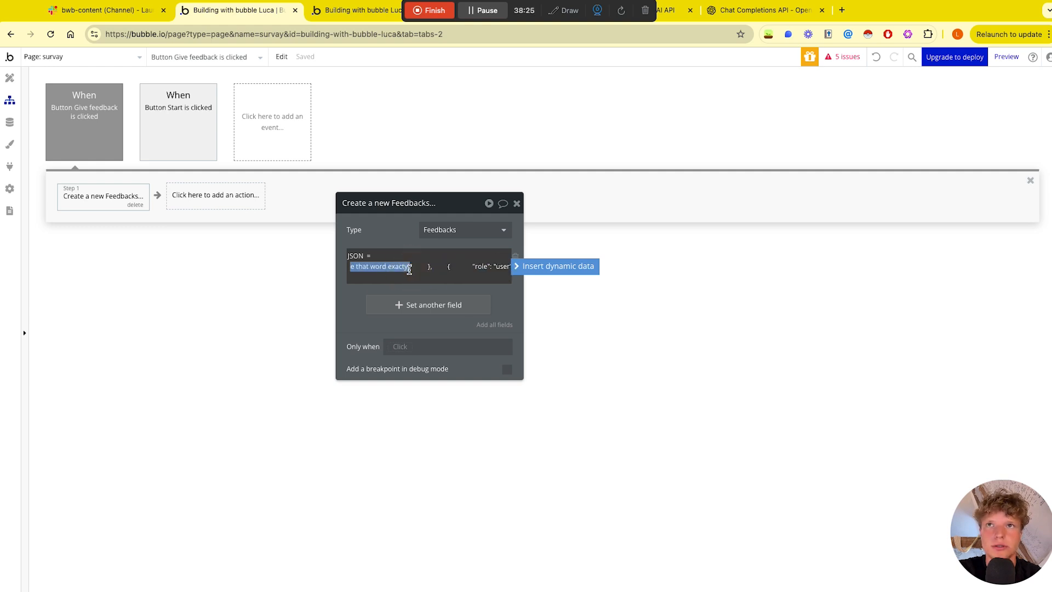
{"action": "key", "text": "BackSpace"}
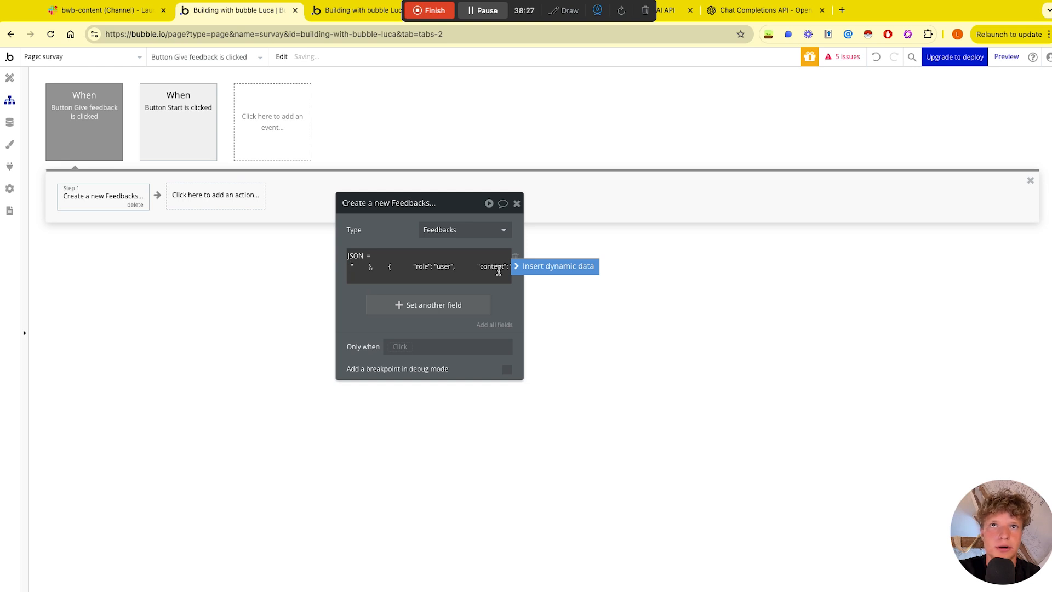
Step: Insert Group - large group's GPT QUESTION as the assistant message's content in the JSON value
{"action": "left_click", "coordinate": [516, 269]}
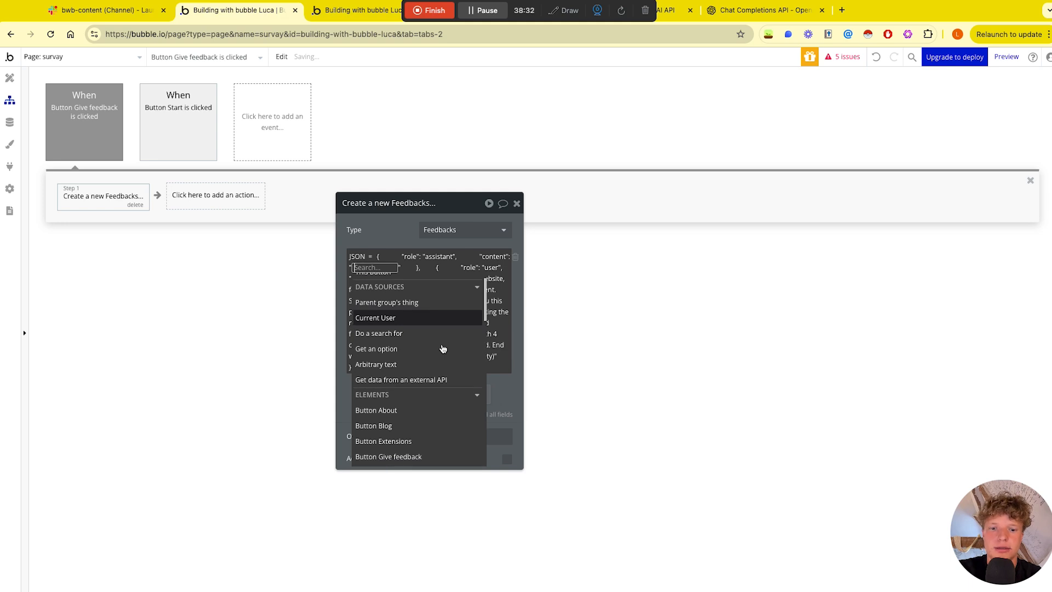
{"action": "type", "text": "lar"}
{"action": "left_click", "coordinate": [419, 297]}
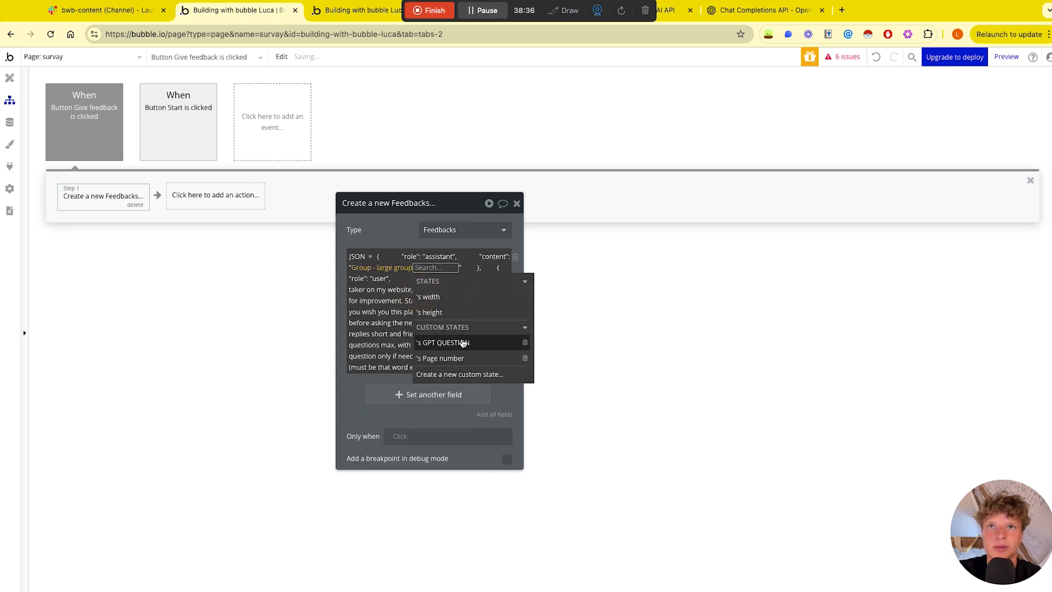
{"action": "left_click", "coordinate": [463, 342]}
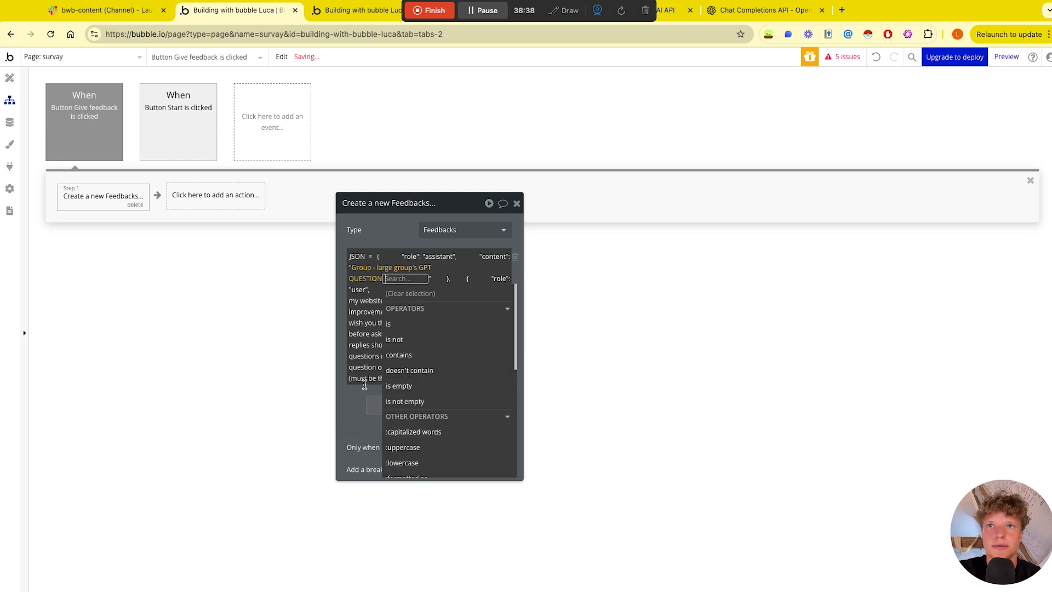
{"action": "left_click", "coordinate": [353, 397]}
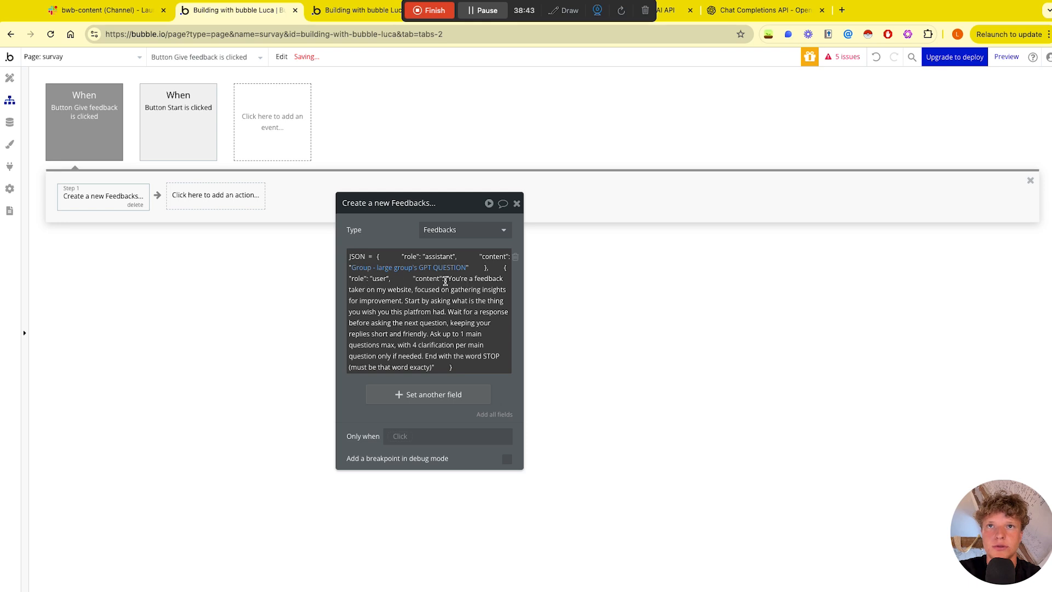
Step: Delete the feedback-taker prompt from the user message's content in the JSON value, keeping the surrounding quotation marks
{"action": "left_click", "coordinate": [438, 306]}
{"action": "left_click", "coordinate": [413, 297]}
{"action": "left_click", "coordinate": [426, 282]}
{"action": "left_click", "coordinate": [486, 290]}
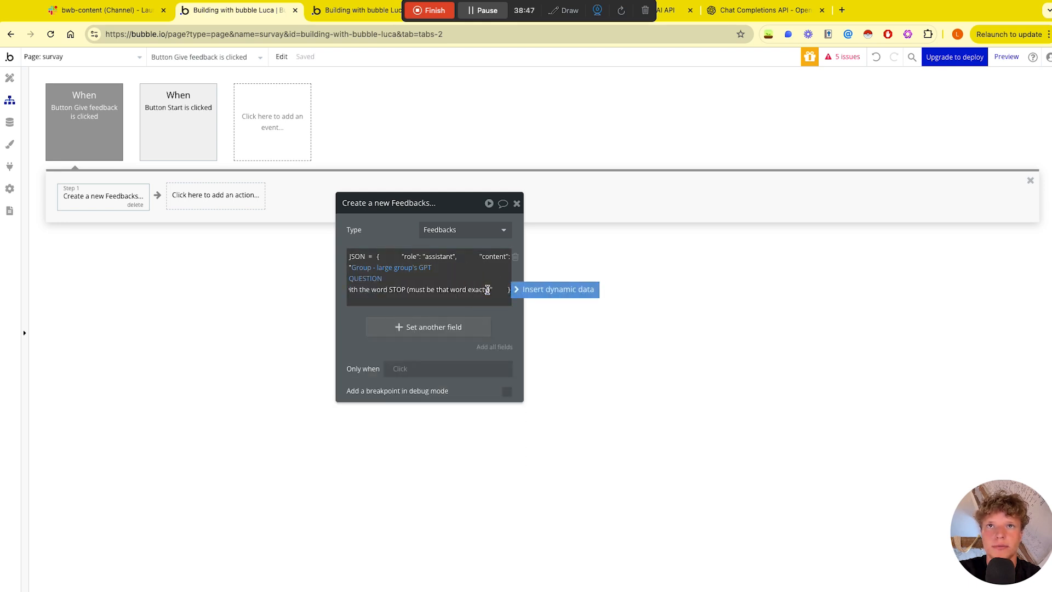
{"action": "left_click_drag", "start_coordinate": [489, 290], "coordinate": [417, 293]}
{"action": "key", "text": "BackSpace"}
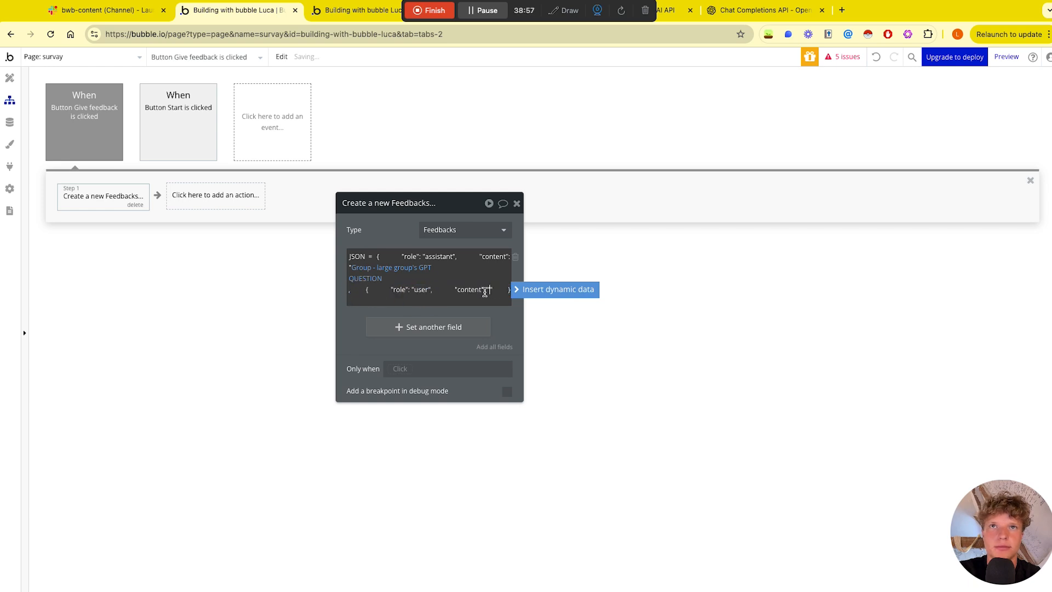
Step: Insert MultilineInput A's value as the user message's content in the JSON value
{"action": "left_click", "coordinate": [518, 289]}
{"action": "type", "text": "mu"}
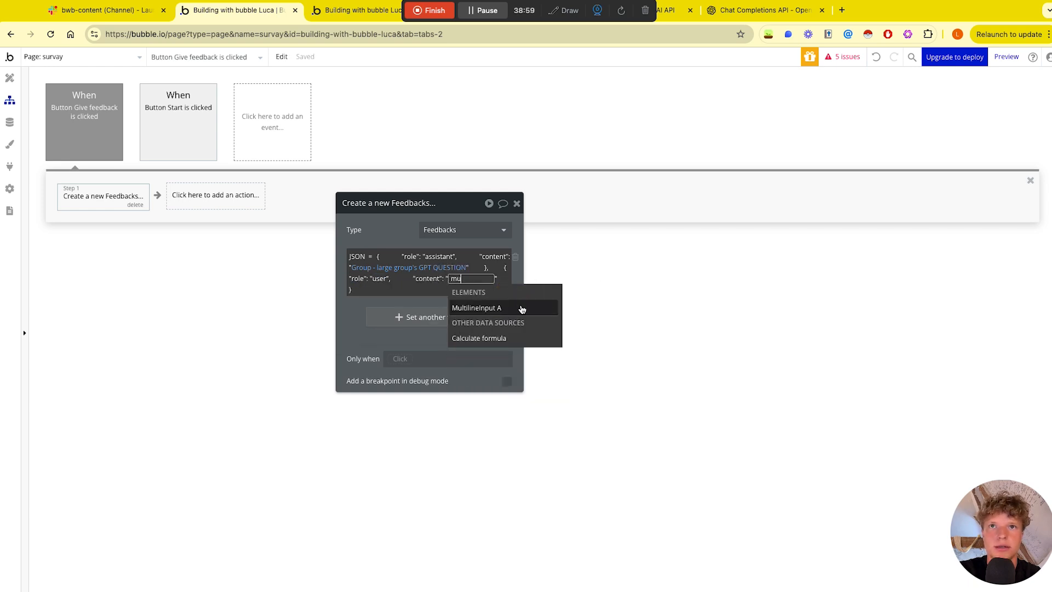
{"action": "left_click", "coordinate": [522, 308]}
{"action": "left_click", "coordinate": [436, 317]}
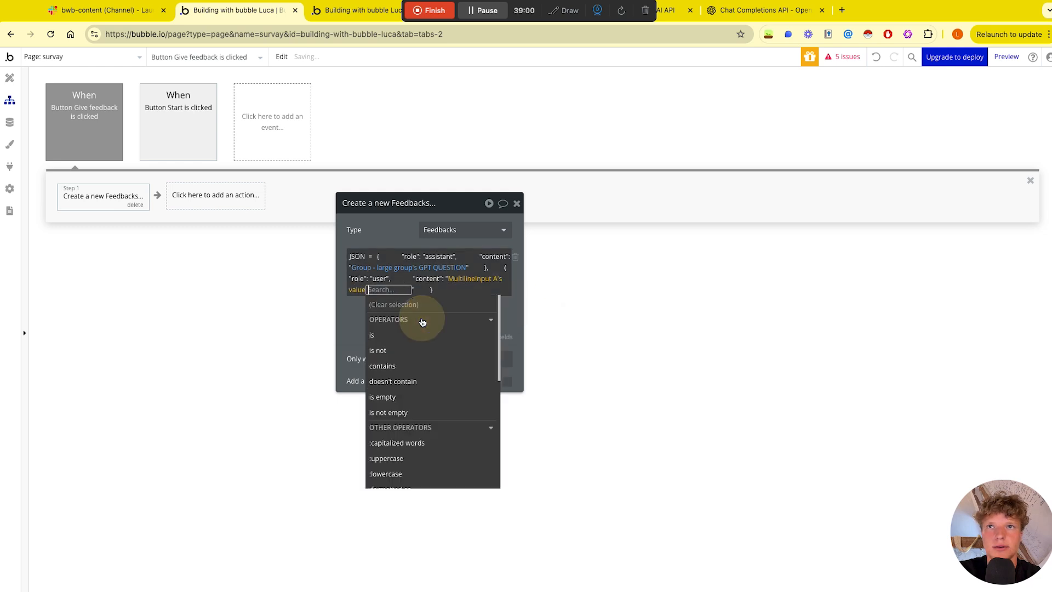
{"action": "left_click", "coordinate": [339, 318]}
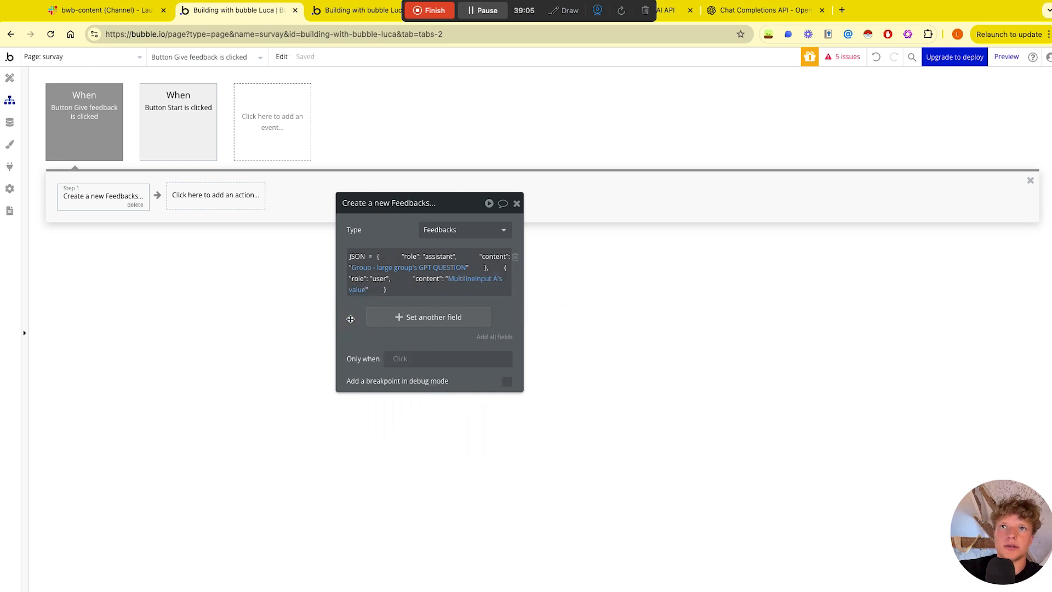
Step: Check how the Start workflow's Create a new Survay action stores feedback, and return to the Give feedback workflow
{"action": "left_click", "coordinate": [201, 207]}
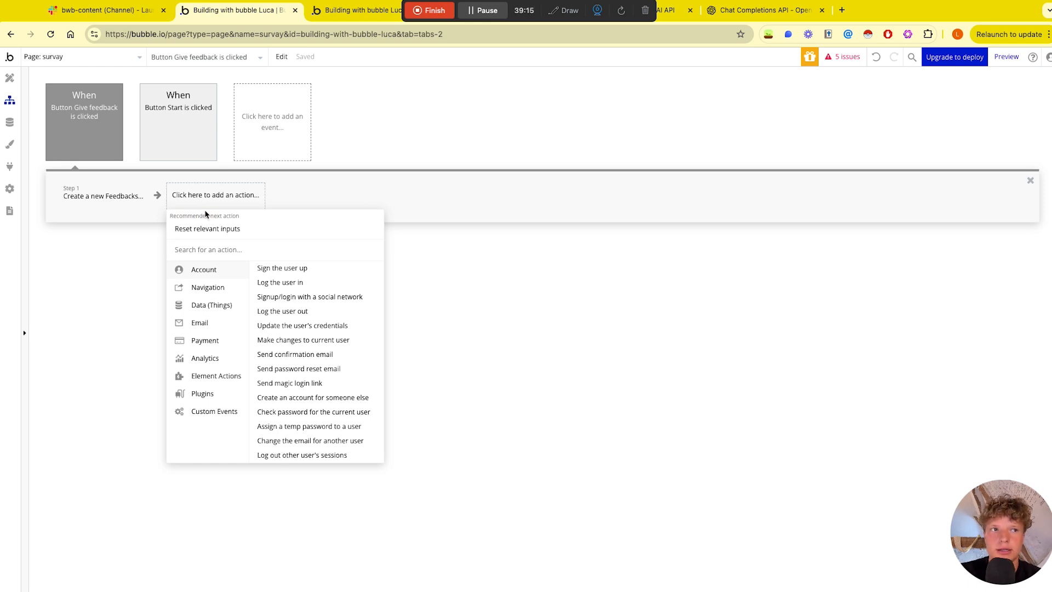
{"action": "left_click", "coordinate": [186, 144]}
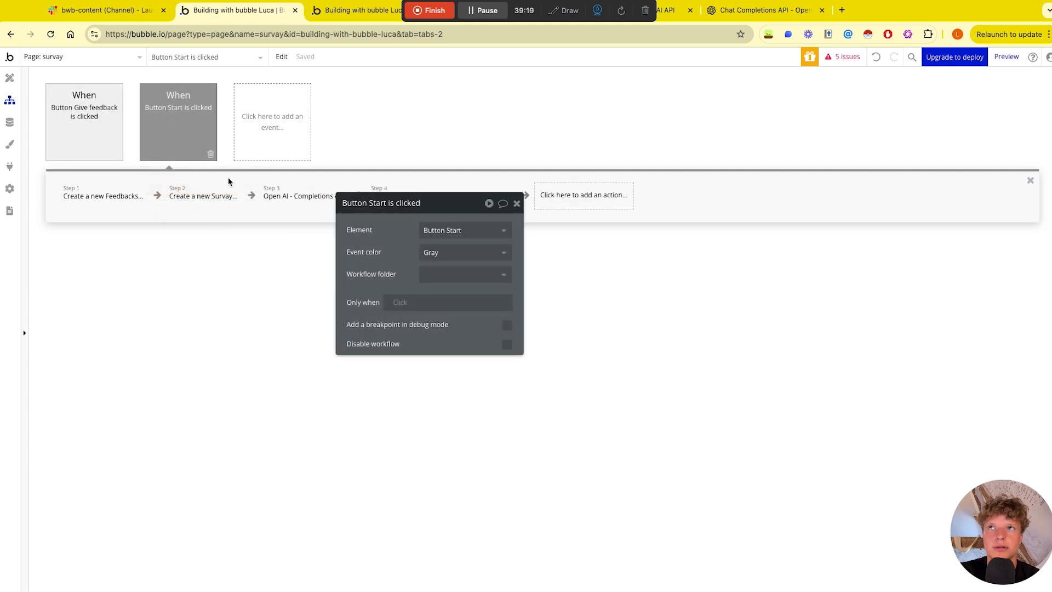
{"action": "left_click_drag", "start_coordinate": [439, 205], "coordinate": [357, 279]}
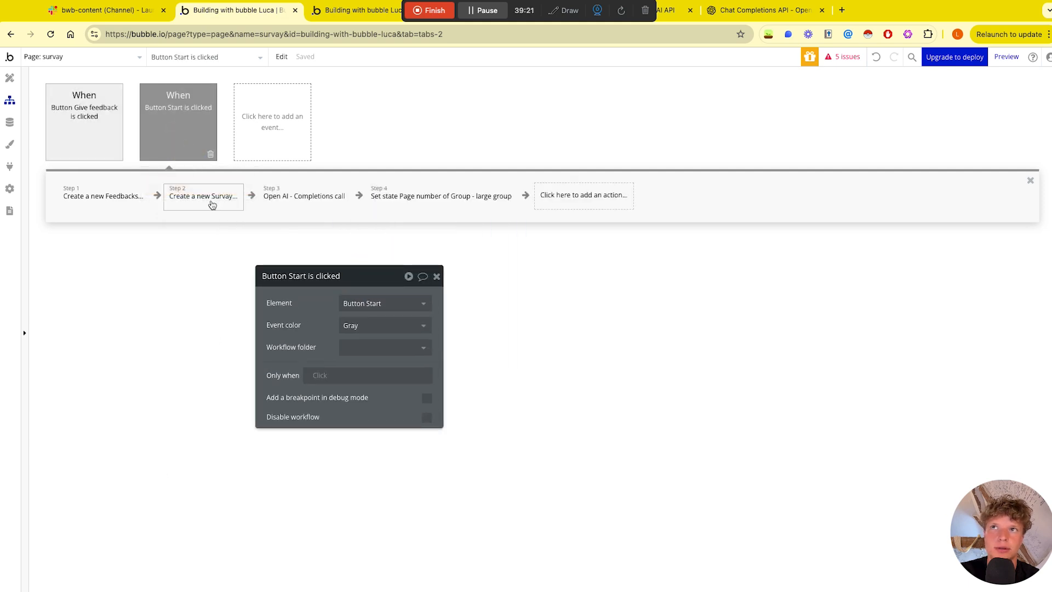
{"action": "left_click", "coordinate": [194, 197]}
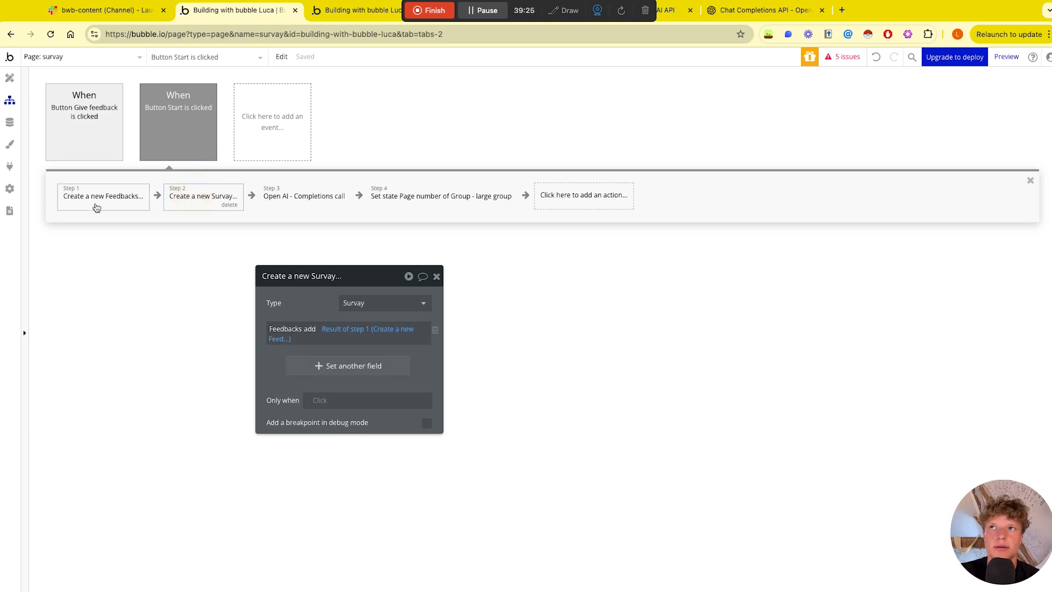
{"action": "left_click", "coordinate": [116, 132]}
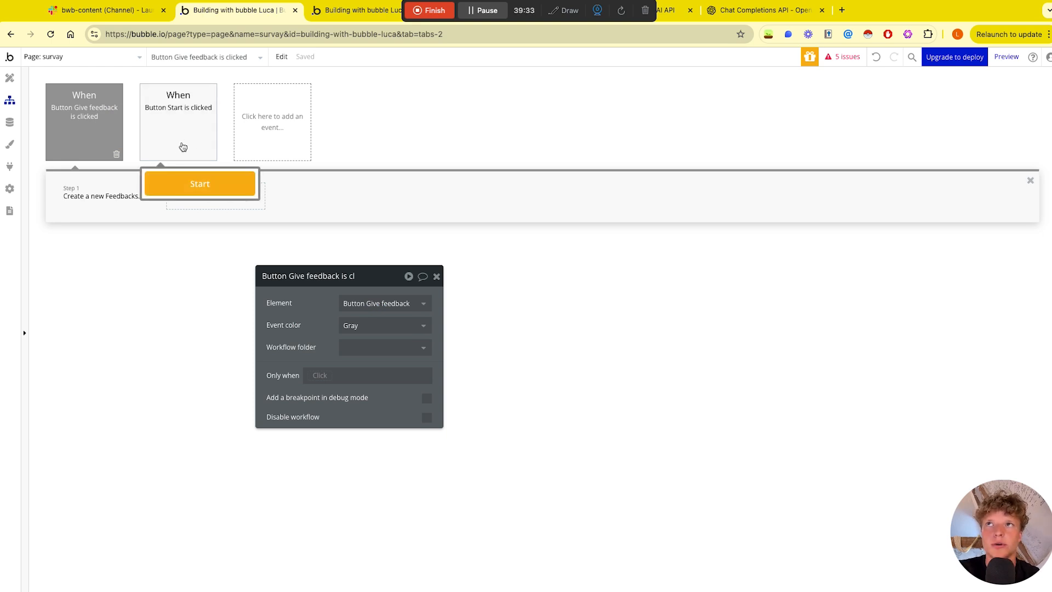
Step: Create a custom state named Survay with type Survay on Group - large group
{"action": "left_click", "coordinate": [9, 77]}
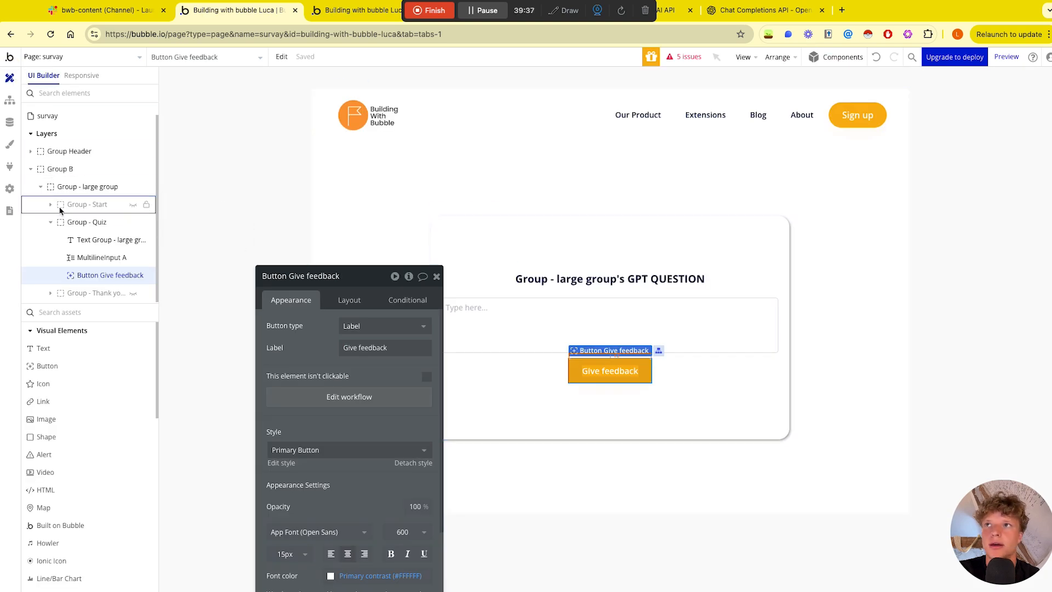
{"action": "left_click", "coordinate": [104, 188]}
{"action": "left_click", "coordinate": [408, 276]}
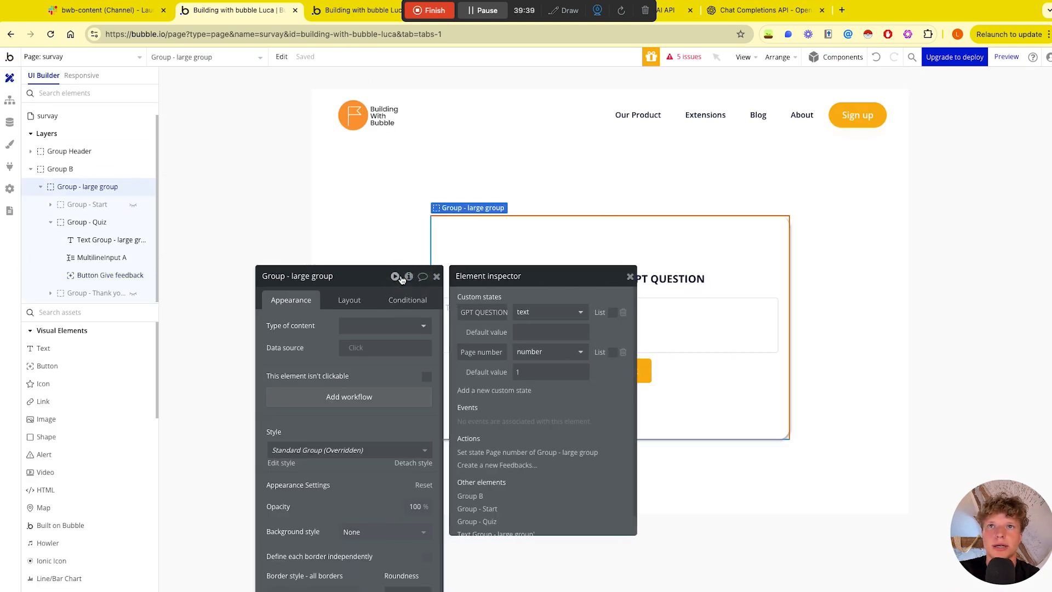
{"action": "left_click", "coordinate": [495, 390]}
{"action": "type", "text": "S"}
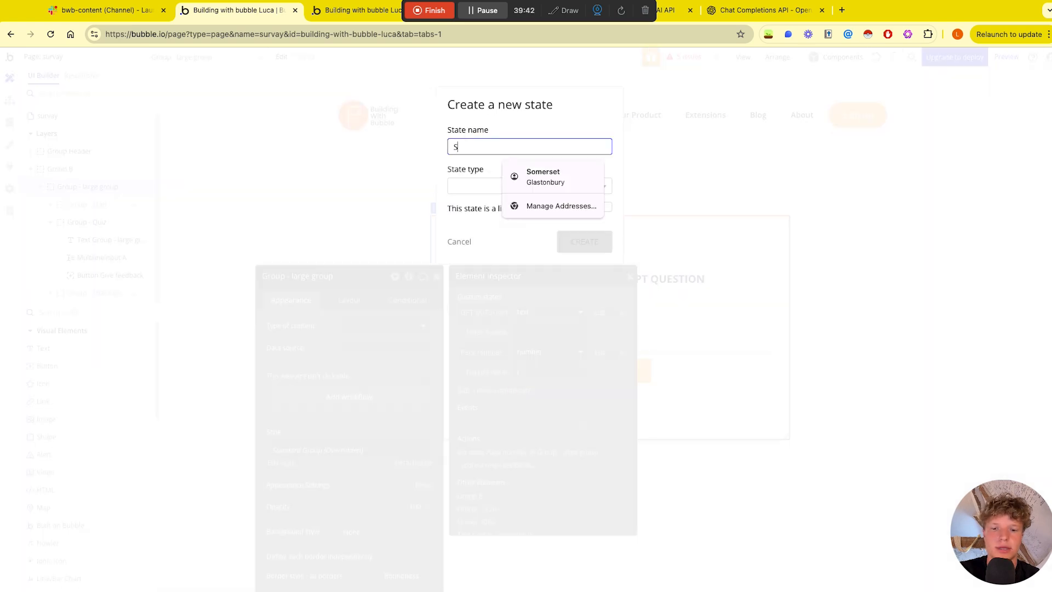
{"action": "type", "text": "urcy"}
{"action": "left_click", "coordinate": [528, 186]}
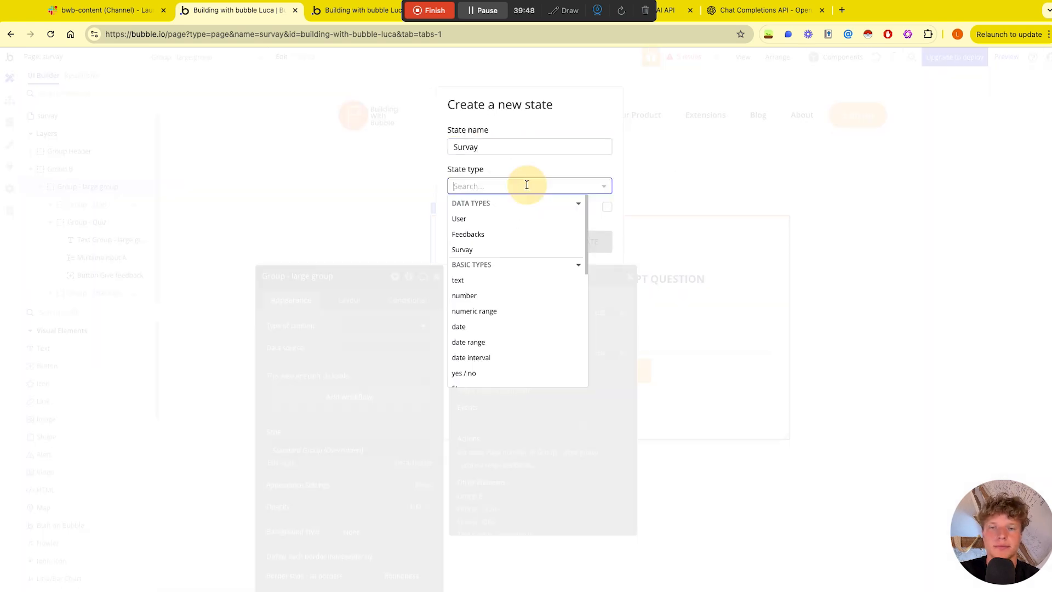
{"action": "left_click", "coordinate": [507, 249]}
{"action": "left_click", "coordinate": [568, 241]}
{"action": "left_click", "coordinate": [346, 218]}
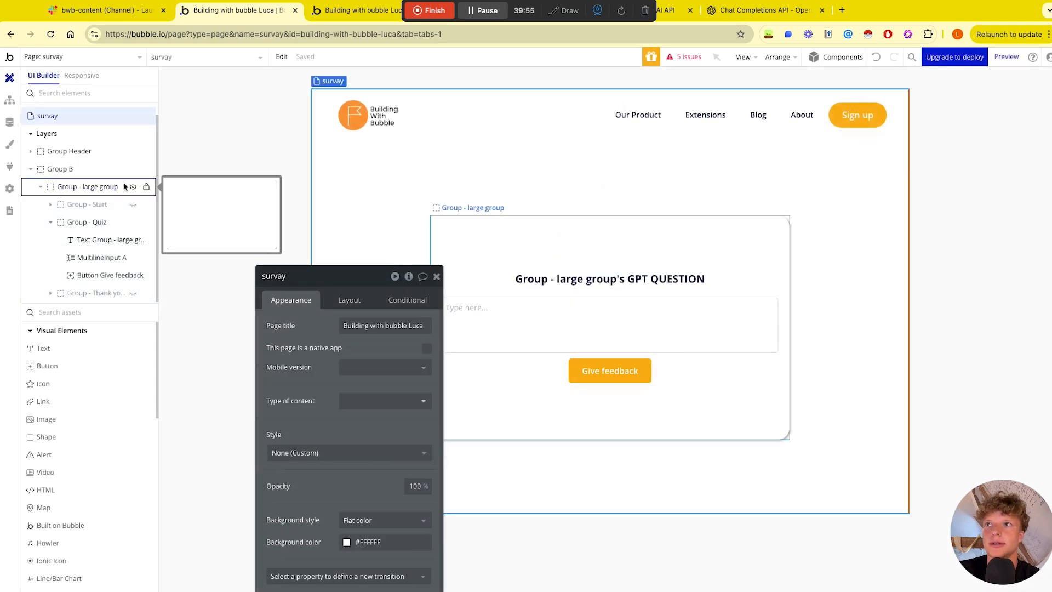
Step: In the Start workflow's Set state action, also set the Survay state to the result of step 2
{"action": "left_click", "coordinate": [9, 100]}
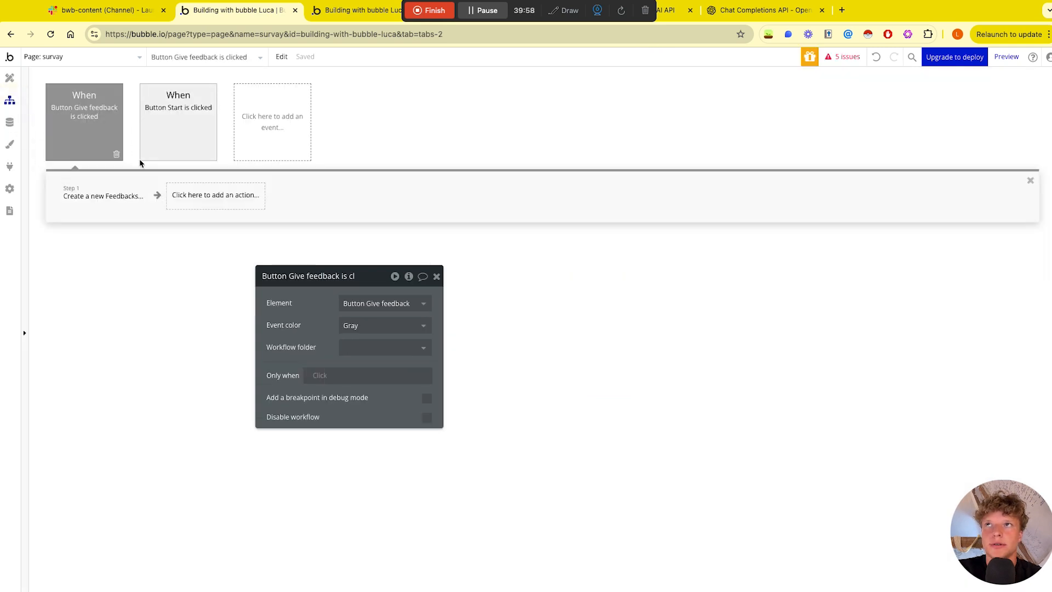
{"action": "left_click", "coordinate": [181, 133]}
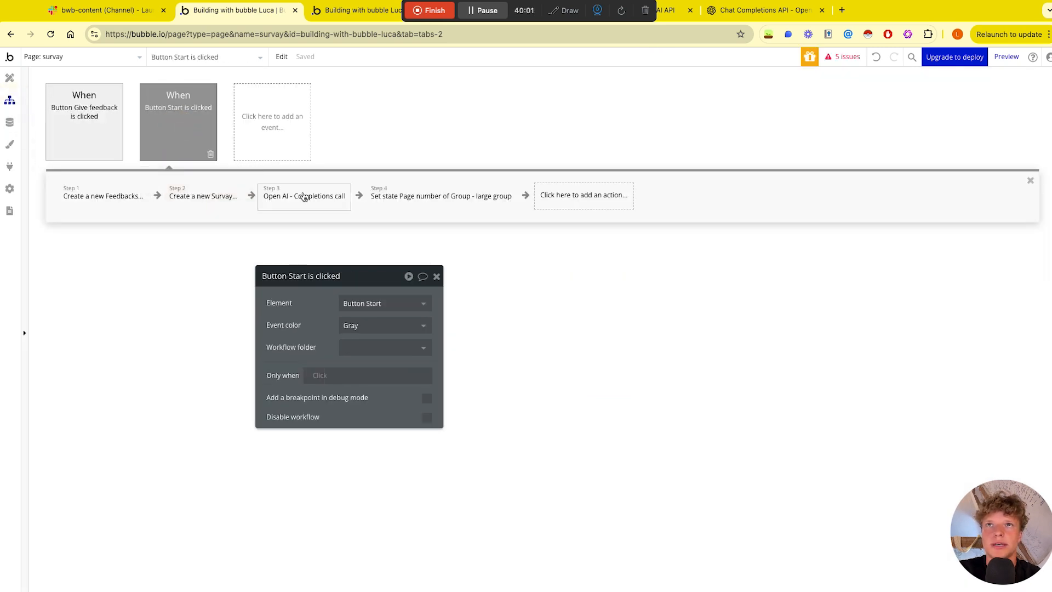
{"action": "left_click", "coordinate": [399, 199]}
{"action": "left_click_drag", "start_coordinate": [361, 284], "coordinate": [738, 209]}
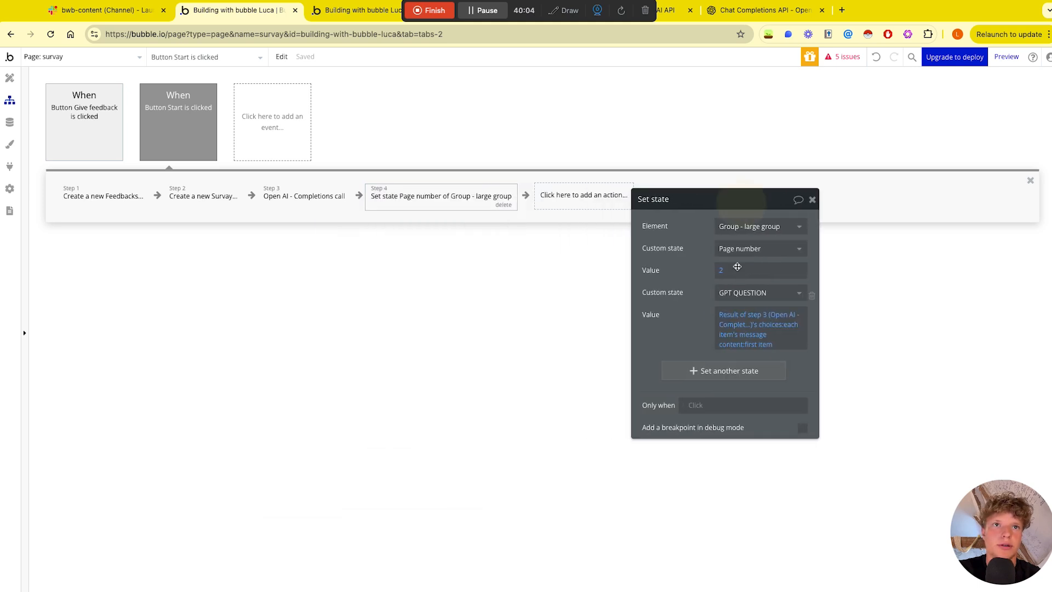
{"action": "left_click", "coordinate": [736, 382]}
{"action": "left_click", "coordinate": [731, 363]}
{"action": "left_click", "coordinate": [740, 413]}
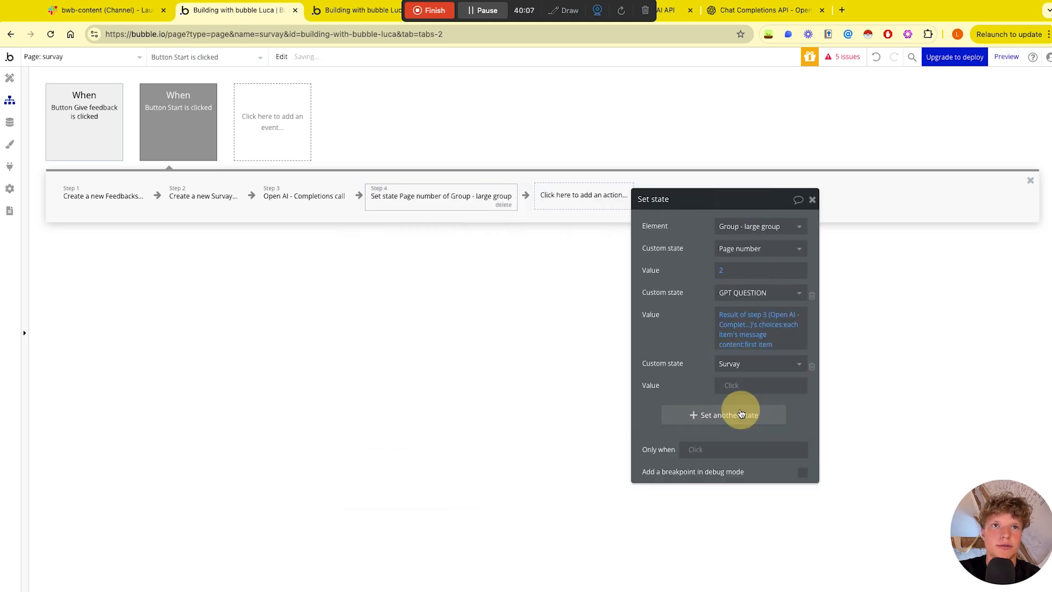
{"action": "left_click", "coordinate": [736, 386]}
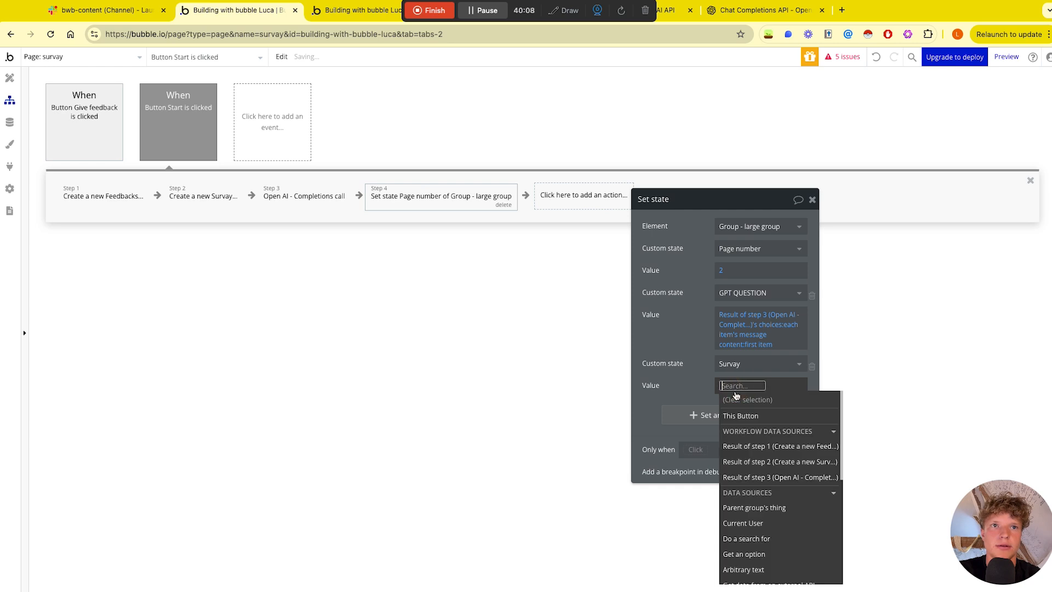
{"action": "left_click", "coordinate": [752, 461]}
{"action": "left_click", "coordinate": [694, 354]}
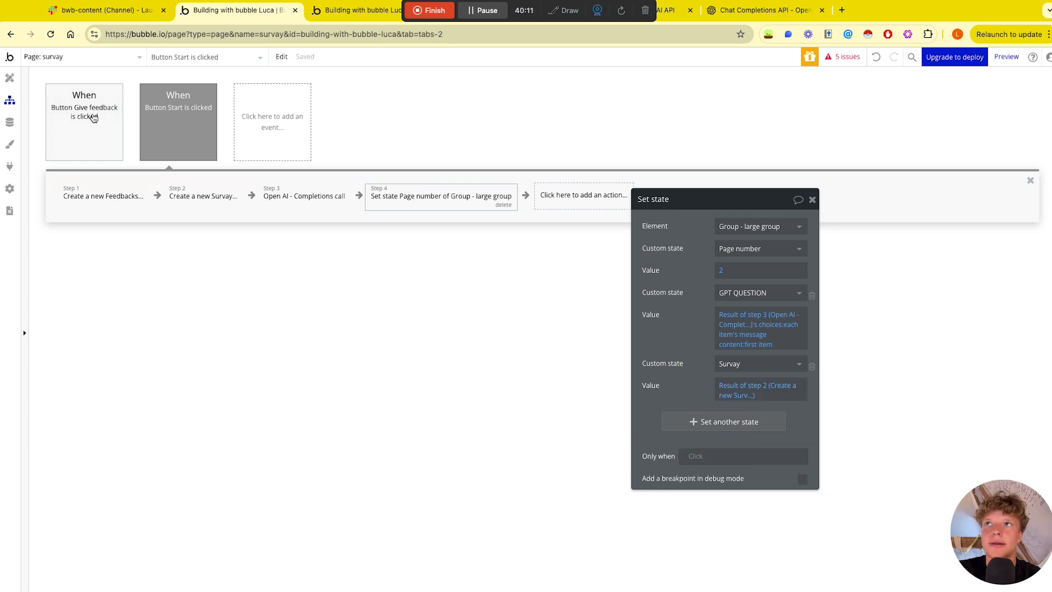
Step: Add a Make changes to thing action to the Give feedback workflow, with Group - large group's Survay as the thing to change
{"action": "left_click", "coordinate": [93, 118]}
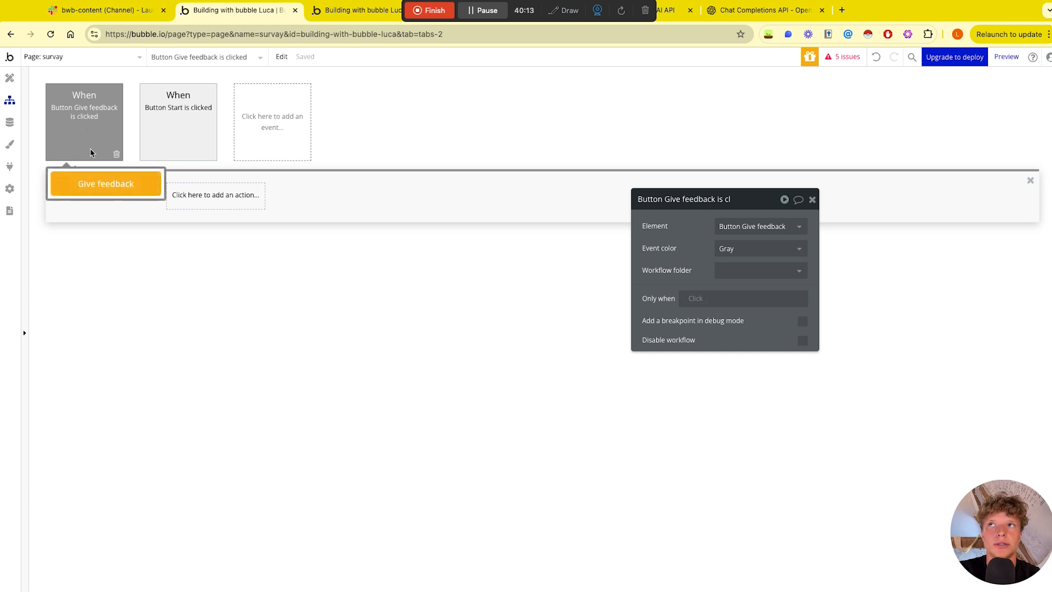
{"action": "left_click", "coordinate": [186, 203]}
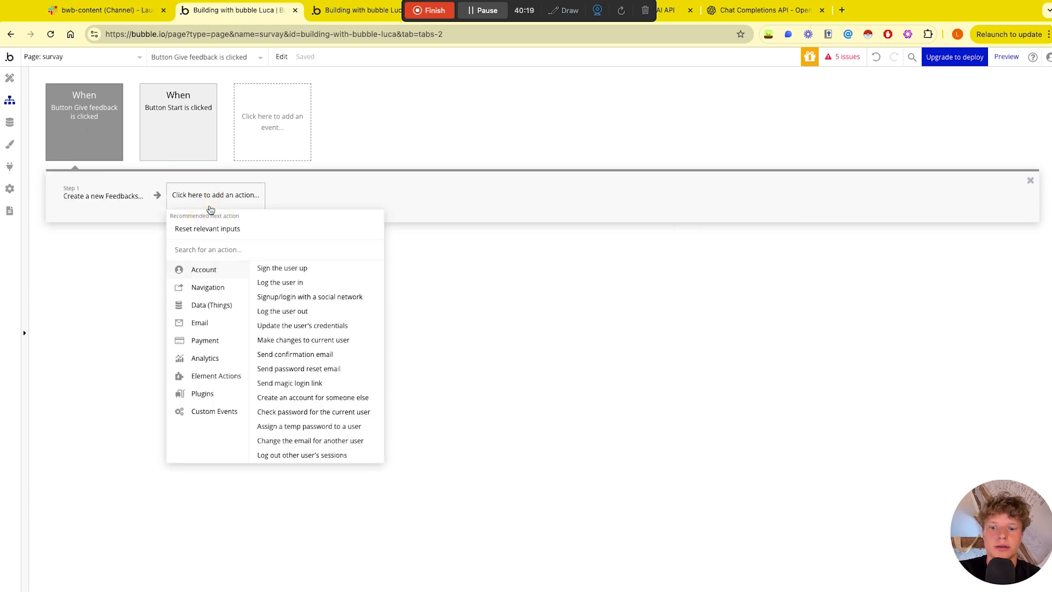
{"action": "type", "text": "make"}
{"action": "left_click", "coordinate": [219, 288]}
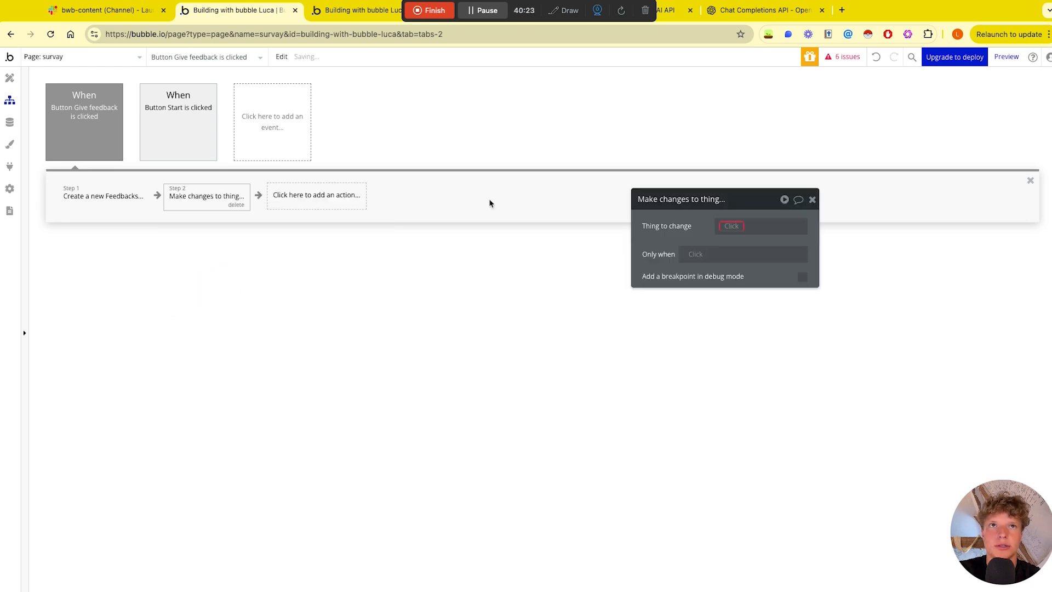
{"action": "left_click", "coordinate": [736, 225]}
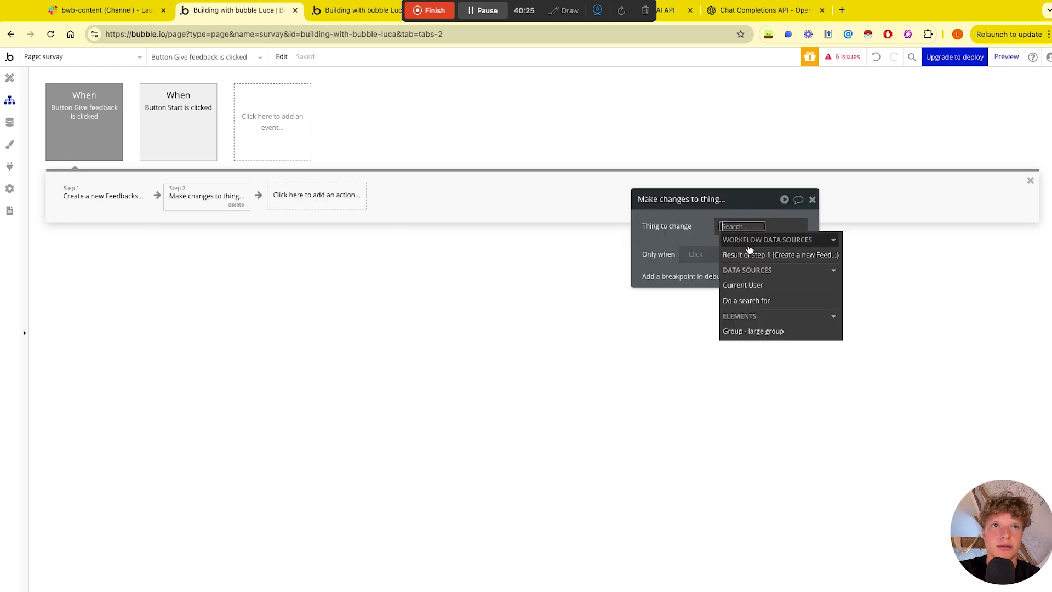
{"action": "left_click", "coordinate": [755, 329]}
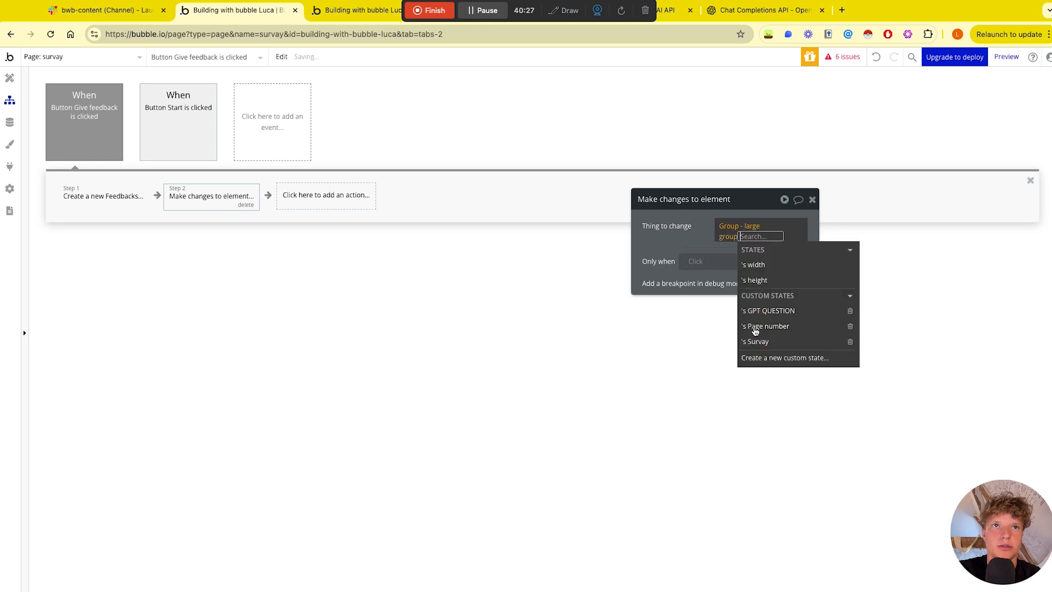
{"action": "left_click", "coordinate": [751, 345]}
{"action": "left_click", "coordinate": [693, 242]}
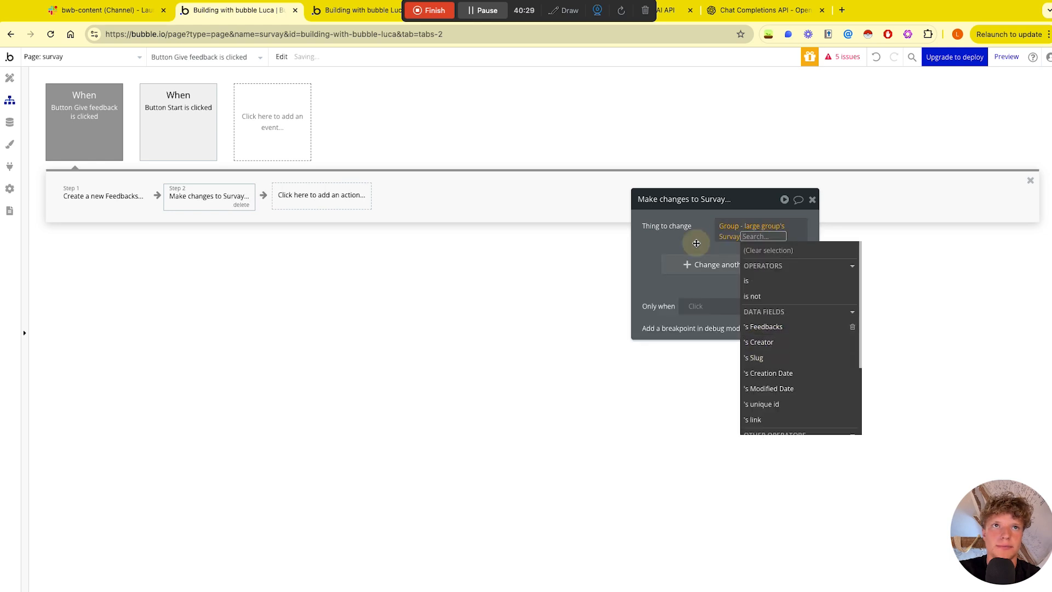
Step: Make the Survay change action add the result of step 1 to the Feedbacks list
{"action": "left_click", "coordinate": [681, 264]}
{"action": "left_click", "coordinate": [664, 272]}
{"action": "left_click", "coordinate": [677, 261]}
{"action": "left_click", "coordinate": [689, 273]}
{"action": "left_click", "coordinate": [708, 262]}
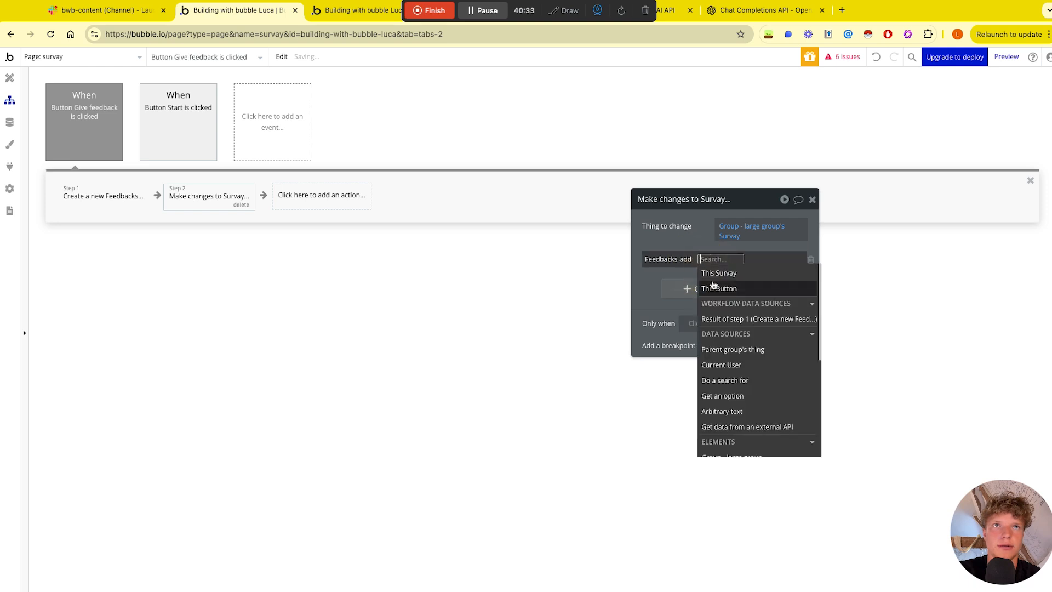
{"action": "left_click", "coordinate": [719, 287]}
{"action": "left_click", "coordinate": [652, 288]}
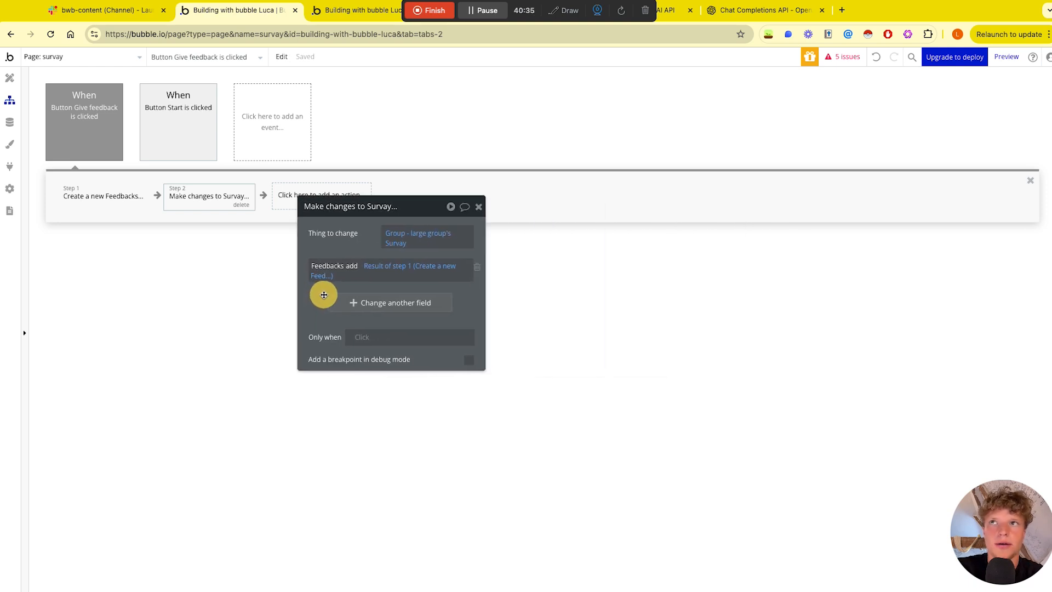
Step: Reopen the Give feedback workflow's Create a new Feedbacks action to review its JSON value
{"action": "left_click_drag", "start_coordinate": [321, 294], "coordinate": [317, 359]}
{"action": "left_click", "coordinate": [111, 196]}
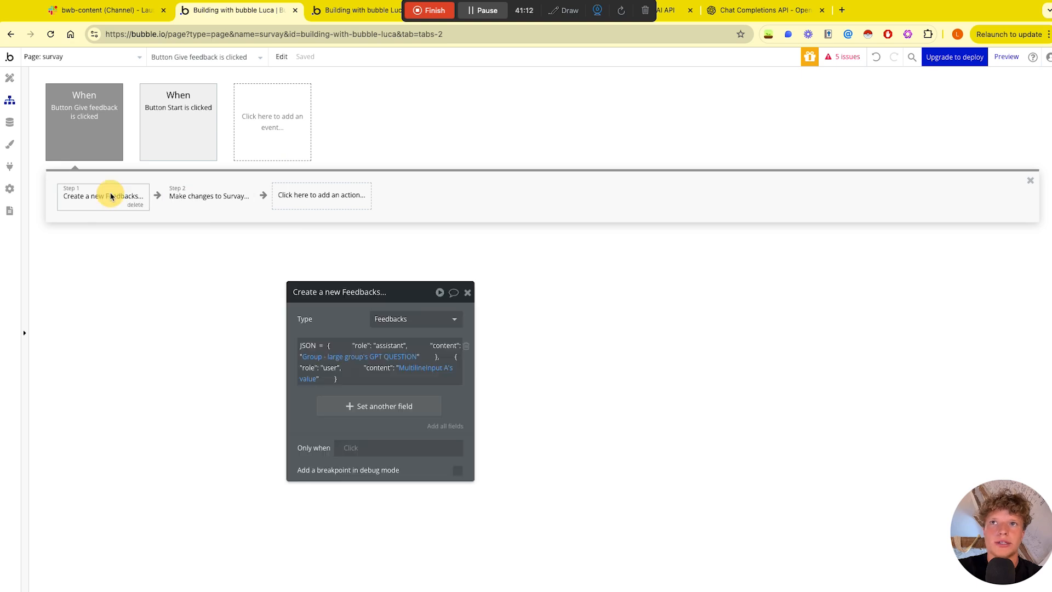
{"action": "left_click_drag", "start_coordinate": [353, 316], "coordinate": [482, 163]}
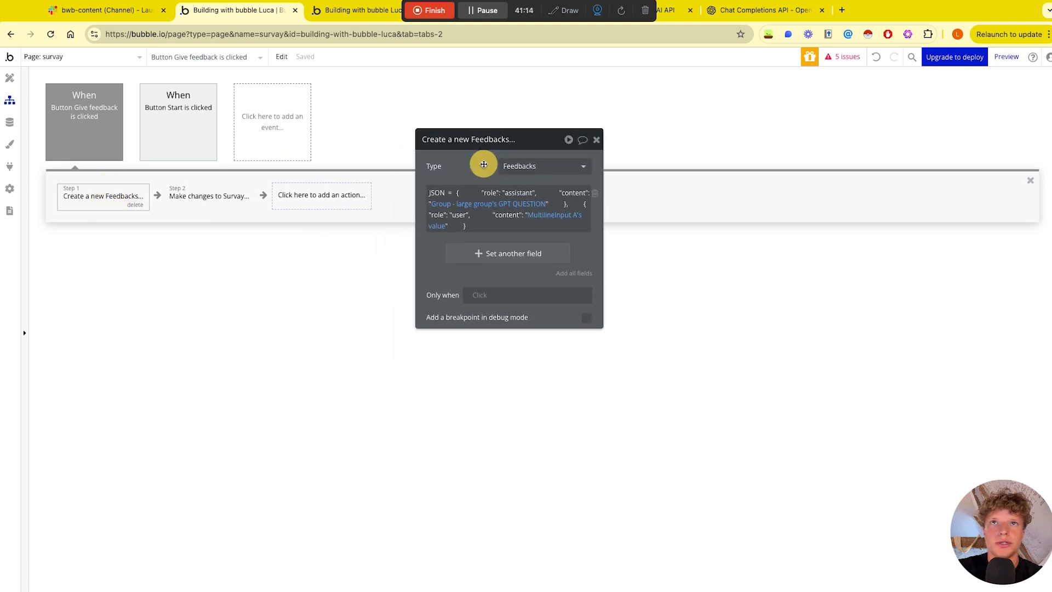
Step: Add the Question and user repsonce fields to the Create a new Feedbacks action
{"action": "left_click", "coordinate": [469, 252]}
{"action": "left_click", "coordinate": [446, 248]}
{"action": "left_click", "coordinate": [450, 276]}
{"action": "left_click", "coordinate": [455, 281]}
{"action": "left_click", "coordinate": [454, 273]}
{"action": "left_click", "coordinate": [457, 317]}
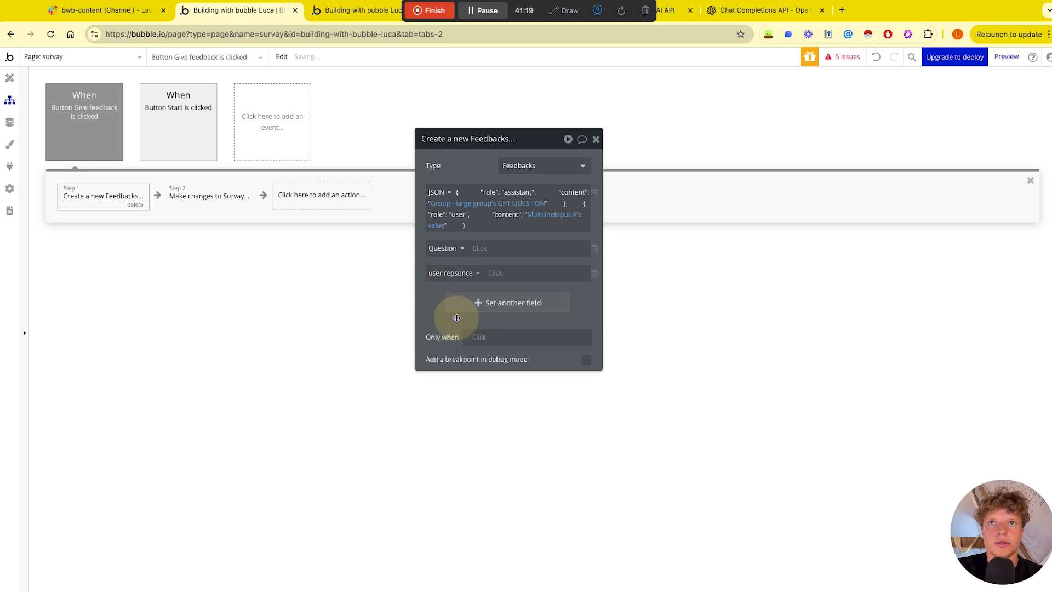
{"action": "left_click_drag", "start_coordinate": [433, 299], "coordinate": [433, 329]}
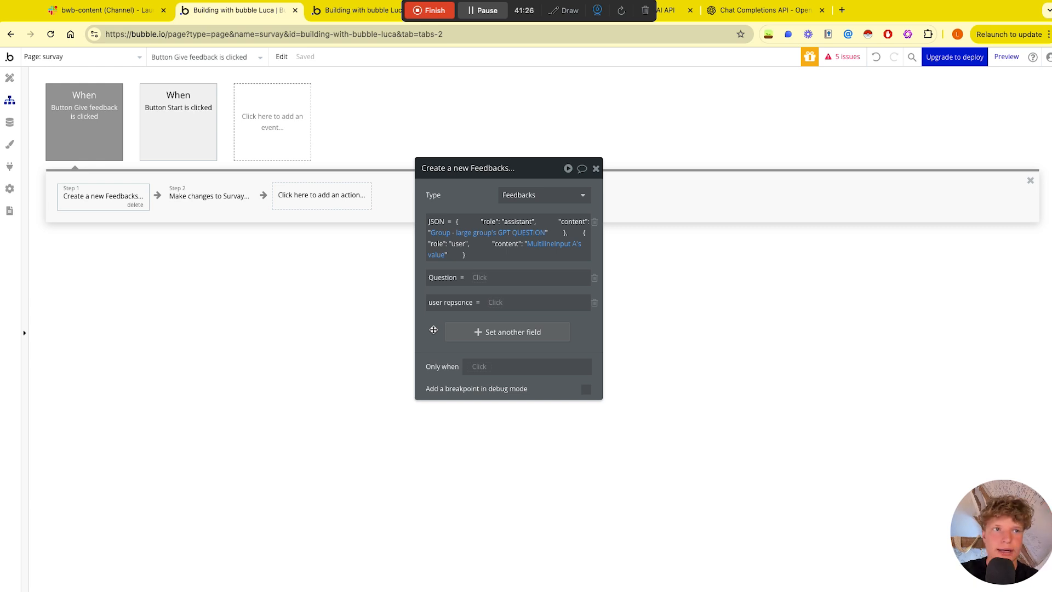
Step: Set the new feedback's Question field to Group - large group's GPT QUESTION
{"action": "left_click", "coordinate": [480, 277]}
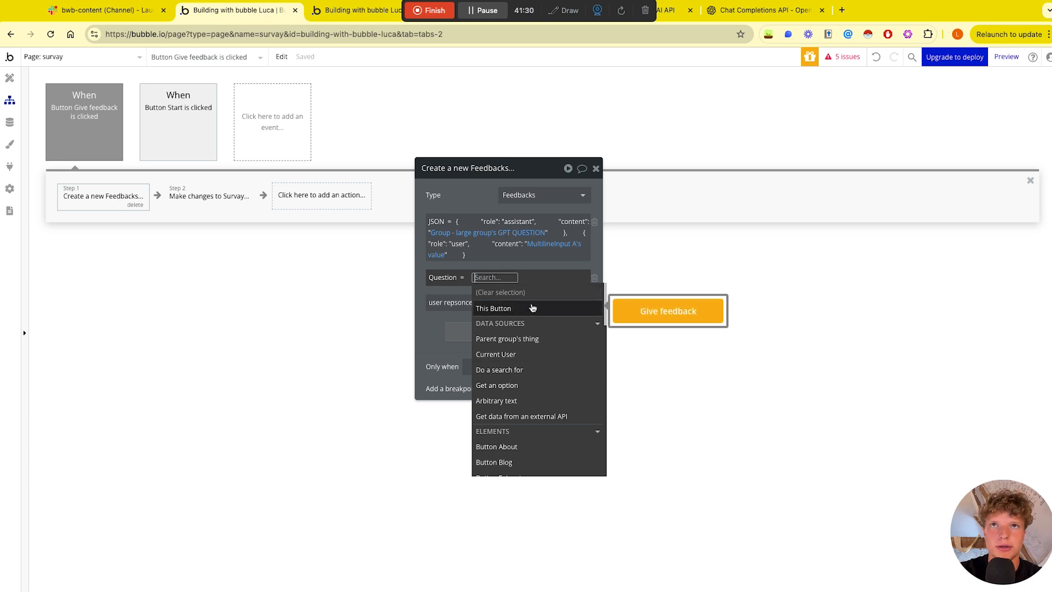
{"action": "type", "text": "lar"}
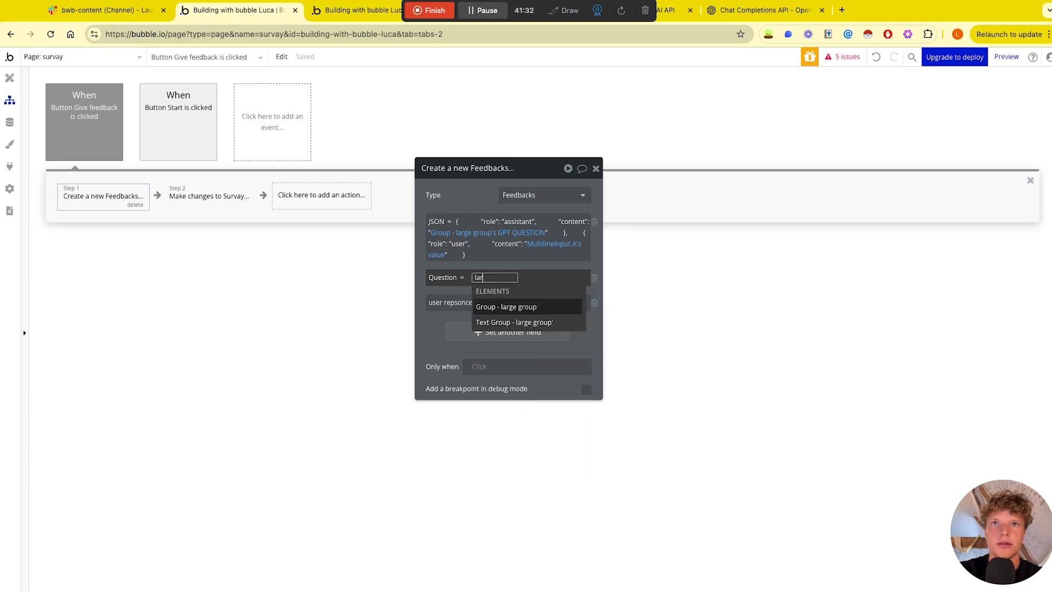
{"action": "left_click", "coordinate": [530, 307]}
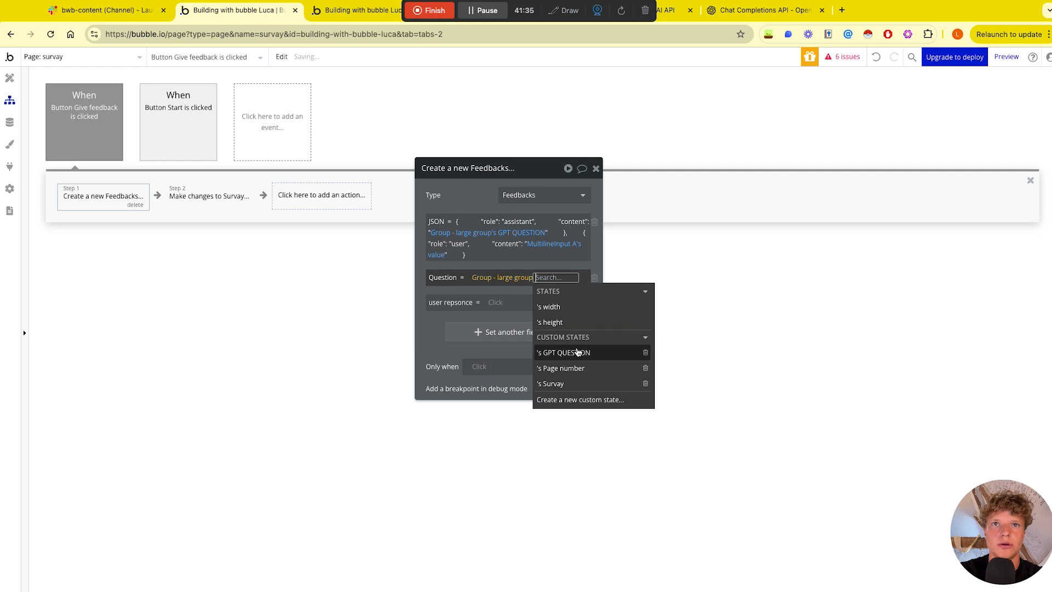
{"action": "left_click", "coordinate": [575, 352]}
{"action": "left_click", "coordinate": [434, 328]}
Step: Set the new feedback's user repsonce field to MultilineInput A's value
{"action": "left_click", "coordinate": [492, 302]}
{"action": "type", "text": "mu"}
{"action": "left_click", "coordinate": [515, 333]}
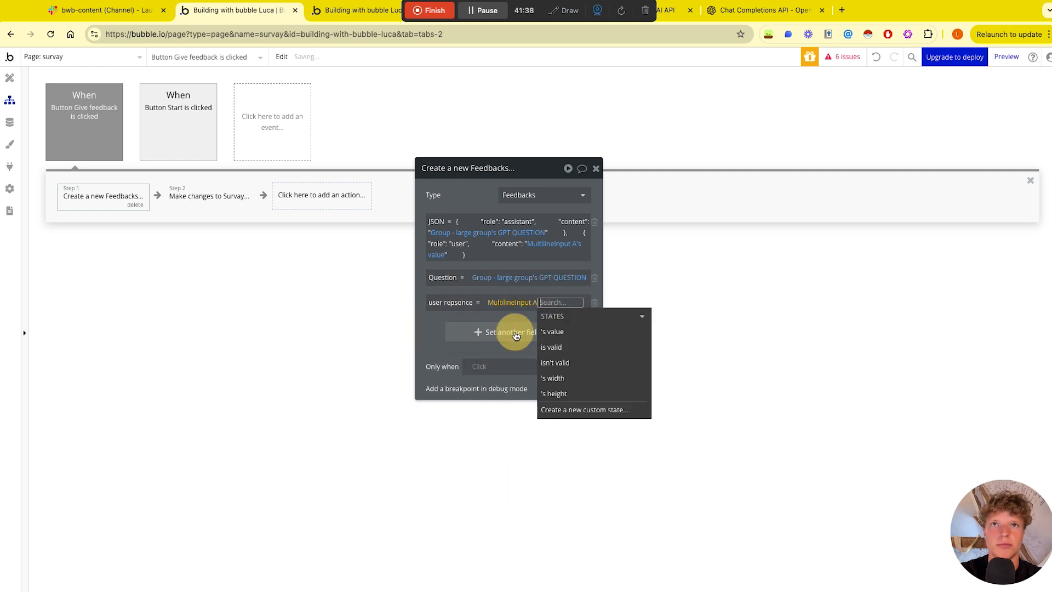
{"action": "left_click", "coordinate": [430, 330]}
{"action": "left_click", "coordinate": [545, 302]}
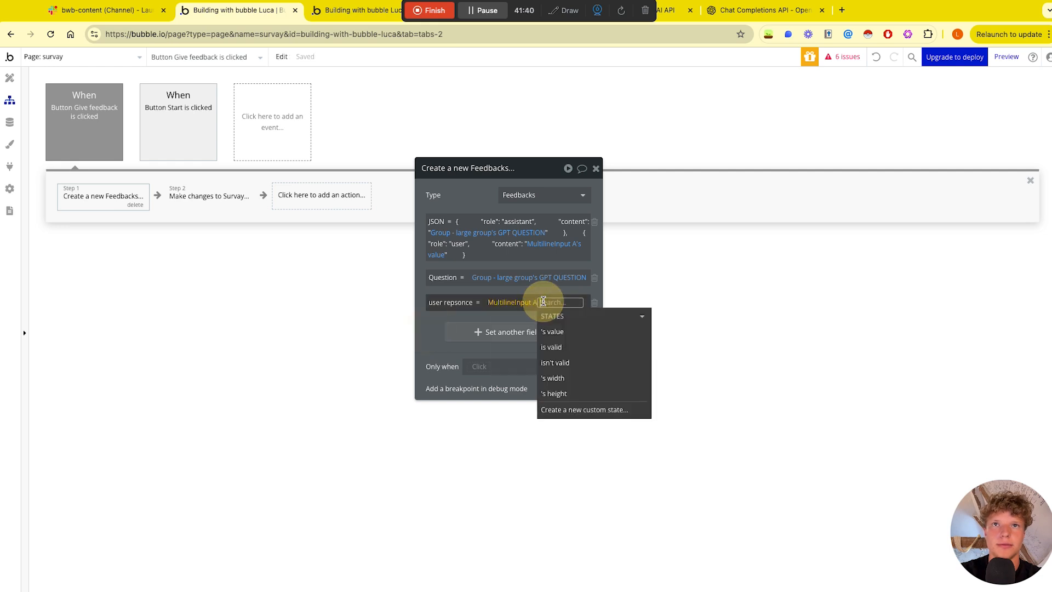
{"action": "left_click", "coordinate": [549, 330]}
{"action": "left_click", "coordinate": [433, 331]}
{"action": "left_click_drag", "start_coordinate": [433, 331], "coordinate": [223, 427]}
Step: Add a Reset relevant inputs action after the Survay change in the Give feedback workflow
{"action": "left_click", "coordinate": [299, 203]}
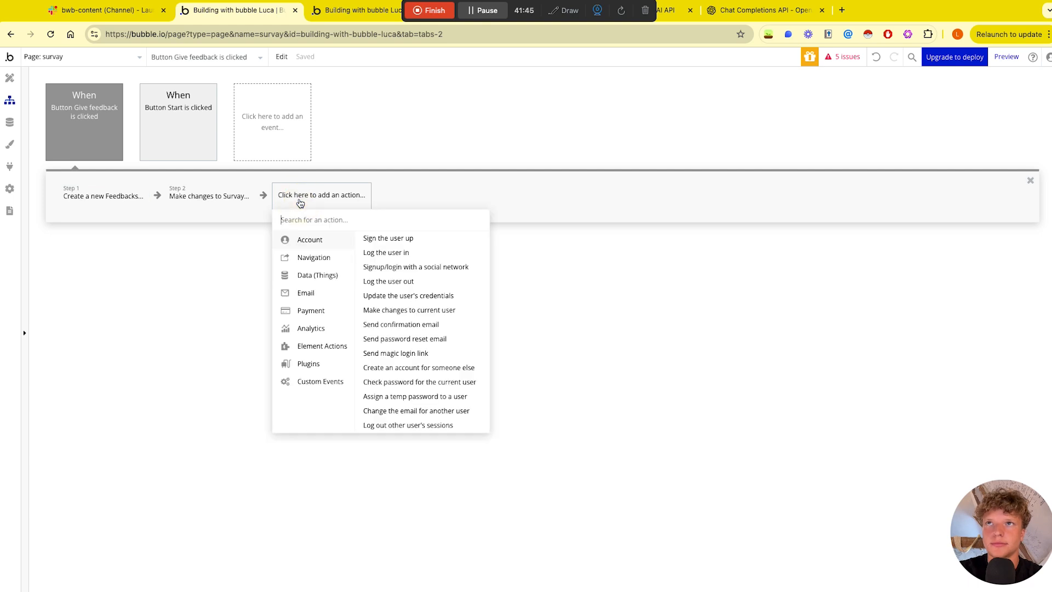
{"action": "mouse_move", "coordinate": [328, 372]}
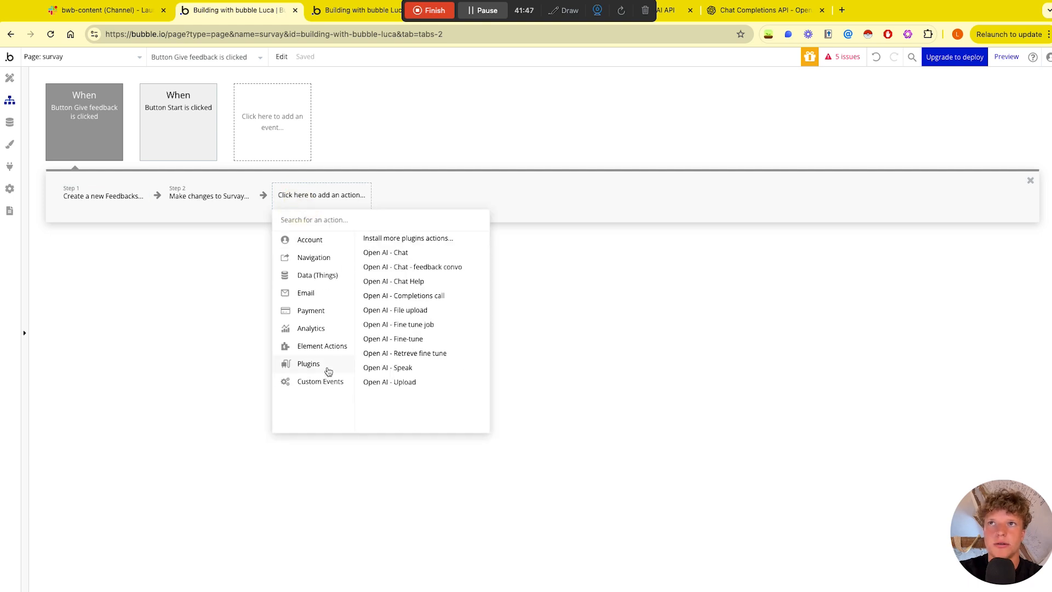
{"action": "mouse_move", "coordinate": [324, 327]}
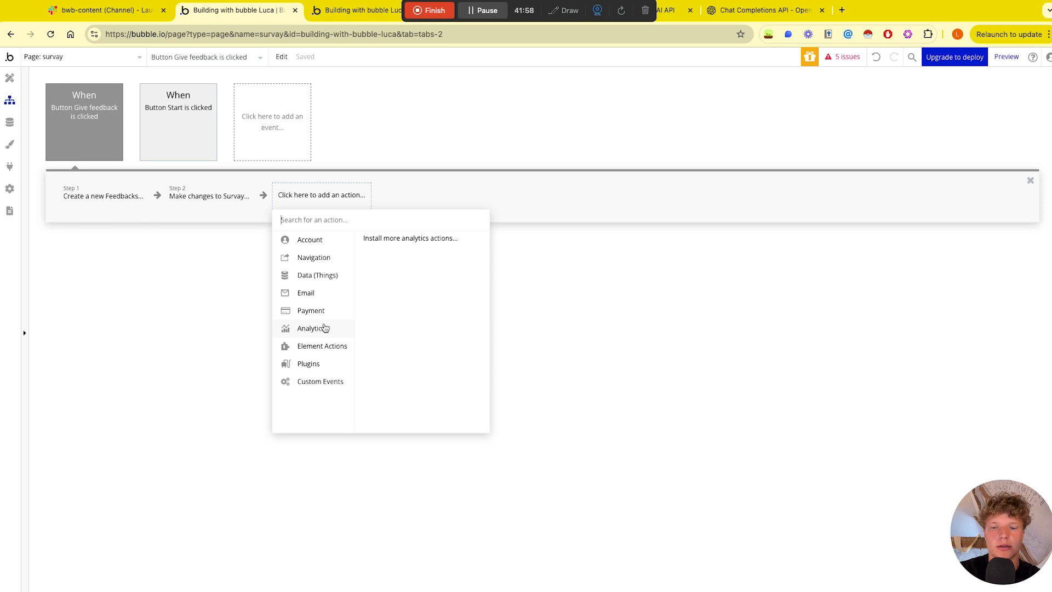
{"action": "type", "text": "set"}
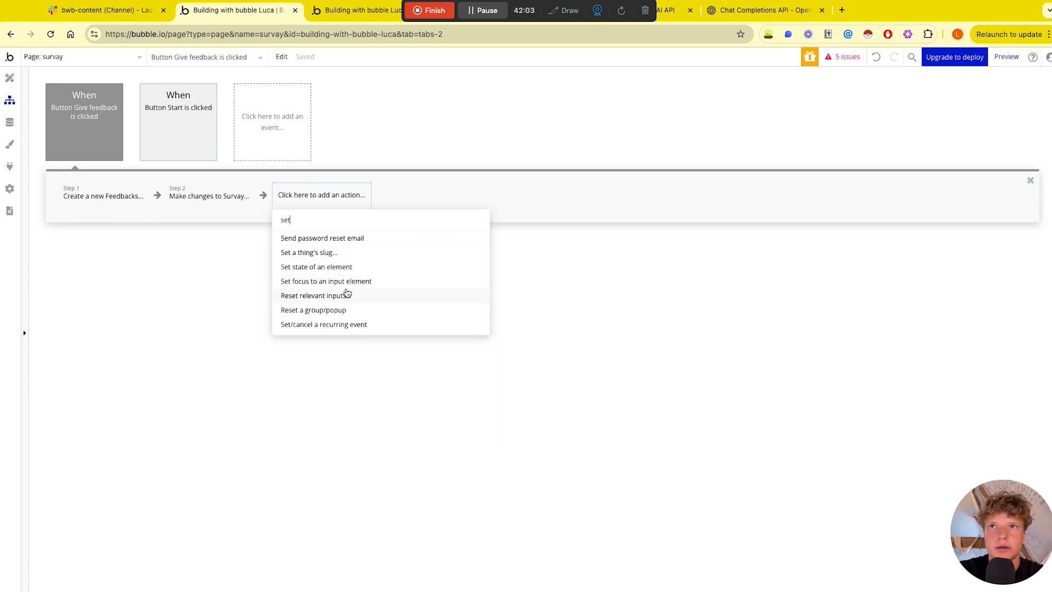
{"action": "left_click", "coordinate": [347, 294]}
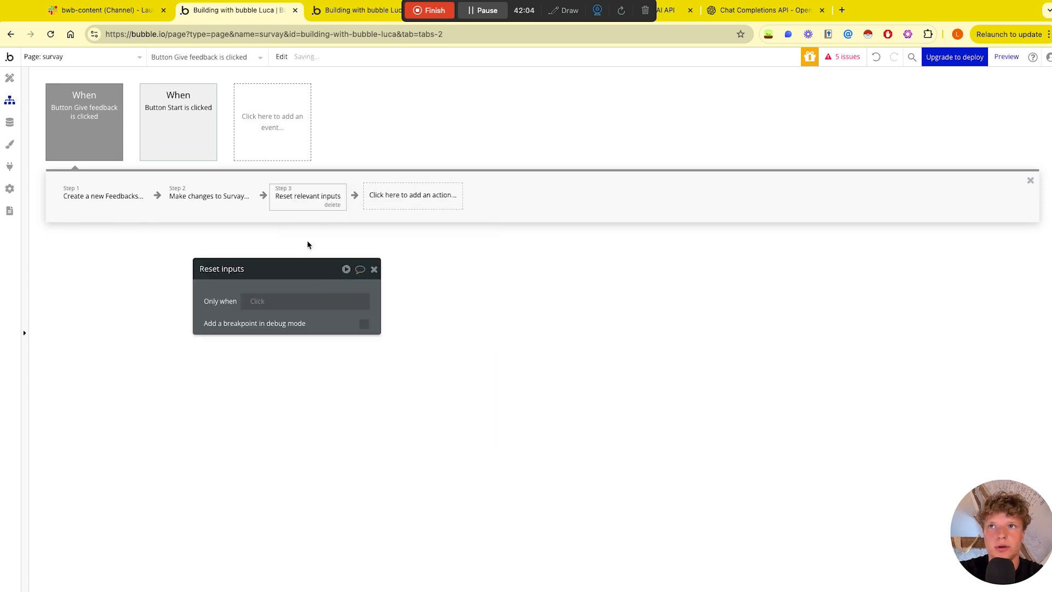
{"action": "left_click_drag", "start_coordinate": [310, 267], "coordinate": [394, 317]}
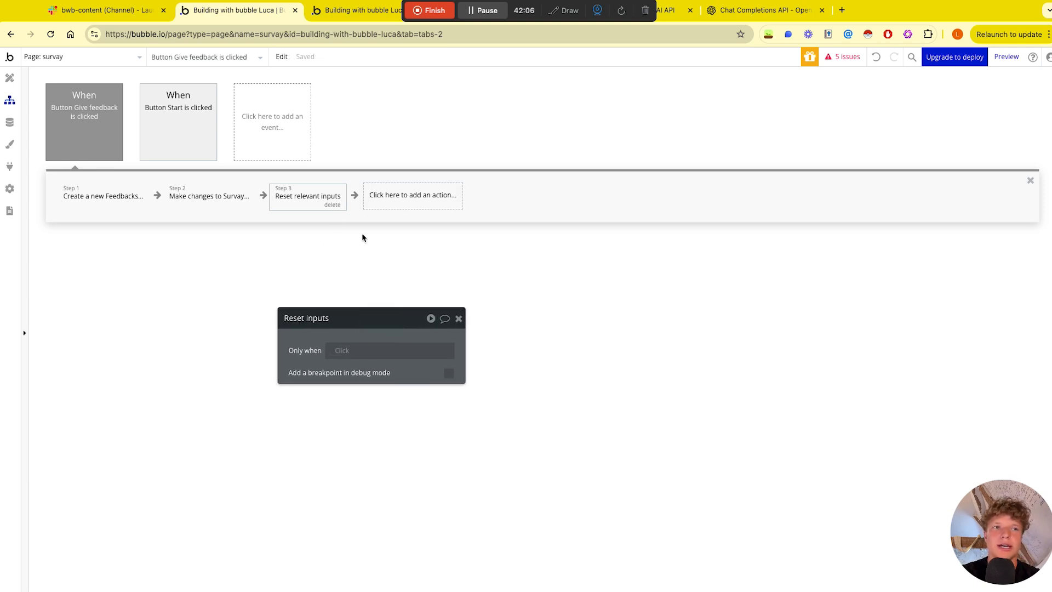
Step: Add the Open AI - Completions call plugin action after the input reset in the Give feedback workflow
{"action": "left_click", "coordinate": [389, 204]}
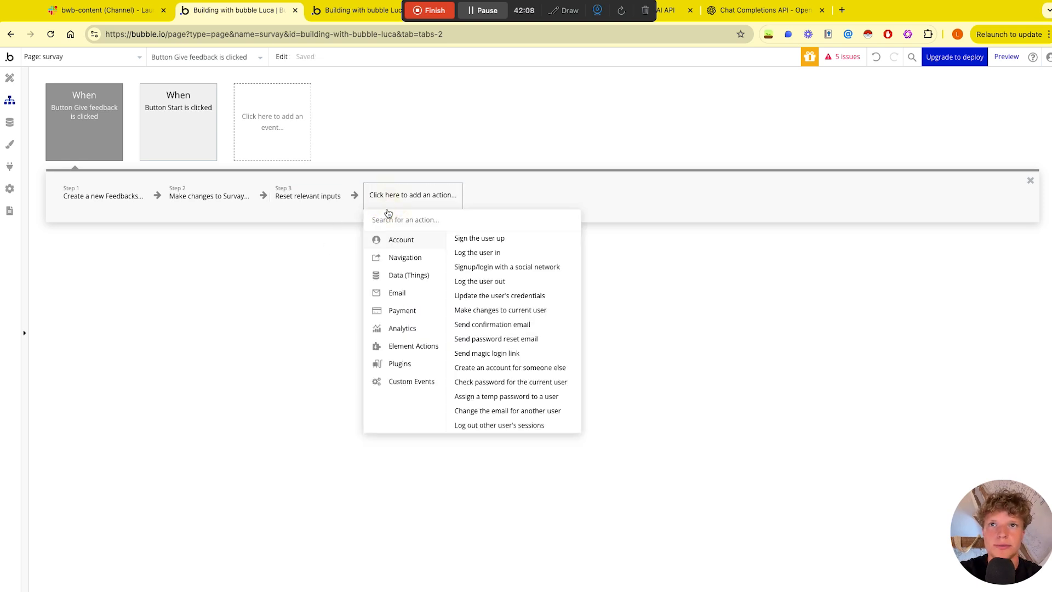
{"action": "mouse_move", "coordinate": [414, 371]}
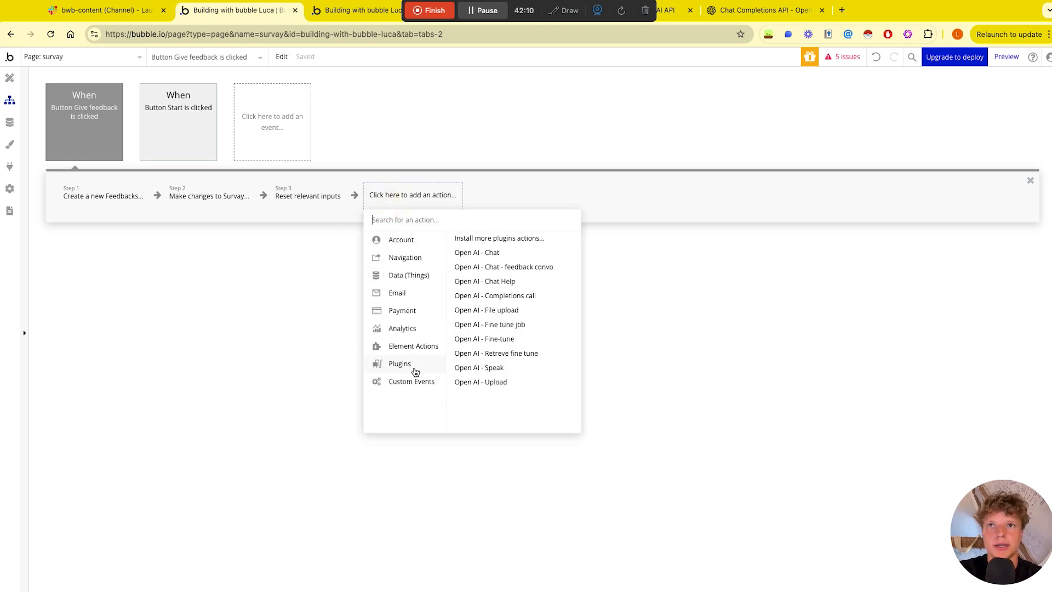
{"action": "left_click", "coordinate": [514, 296]}
{"action": "left_click_drag", "start_coordinate": [412, 320], "coordinate": [679, 169]}
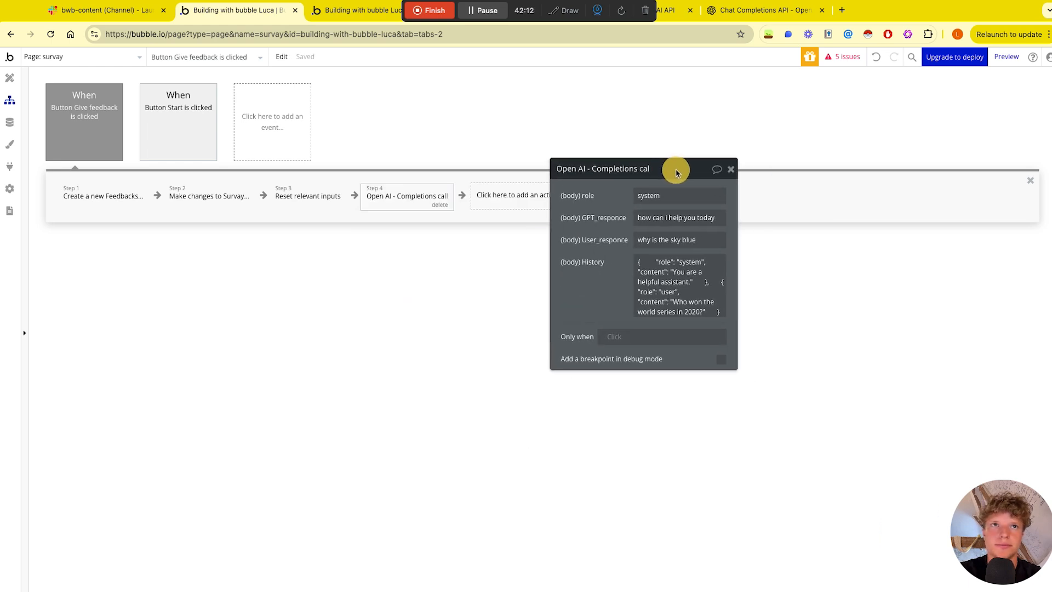
Step: Set the Completions call's role parameter to assistant
{"action": "left_click", "coordinate": [667, 196]}
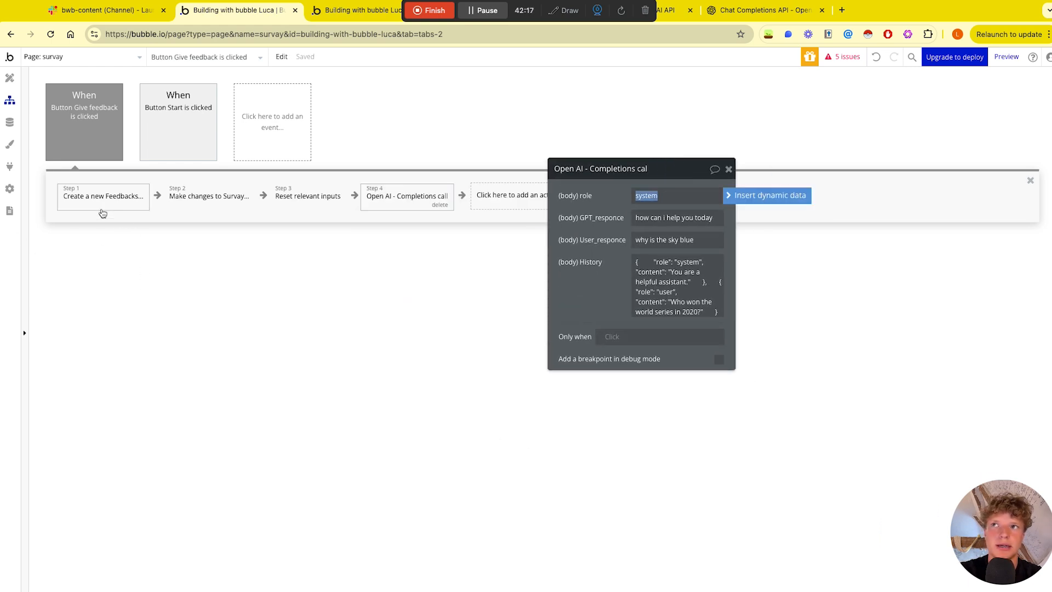
{"action": "key", "text": "BackSpace"}
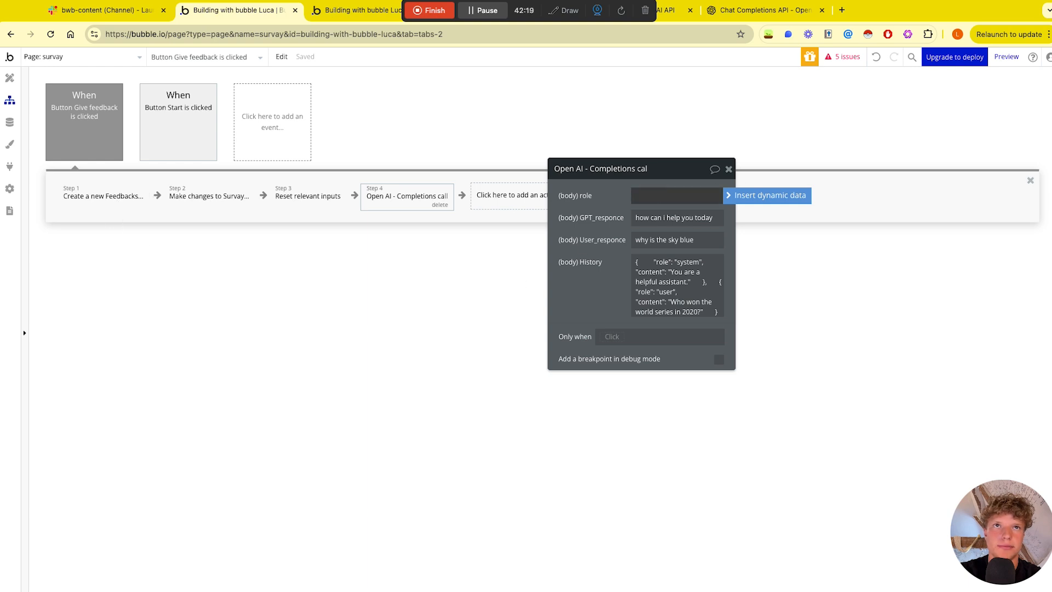
{"action": "type", "text": "ssistant"}
{"action": "left_click", "coordinate": [610, 216]}
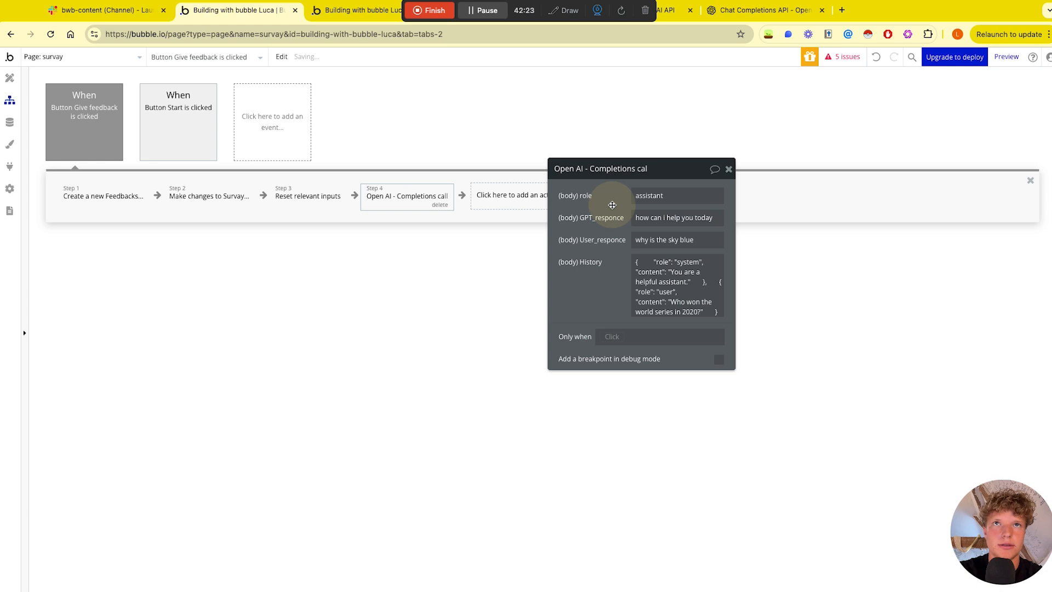
Step: Replace the Completions call's GPT_responce sample text with Group - large group's GPT QUESTION
{"action": "triple_click", "coordinate": [654, 216]}
{"action": "key", "text": "BackSpace"}
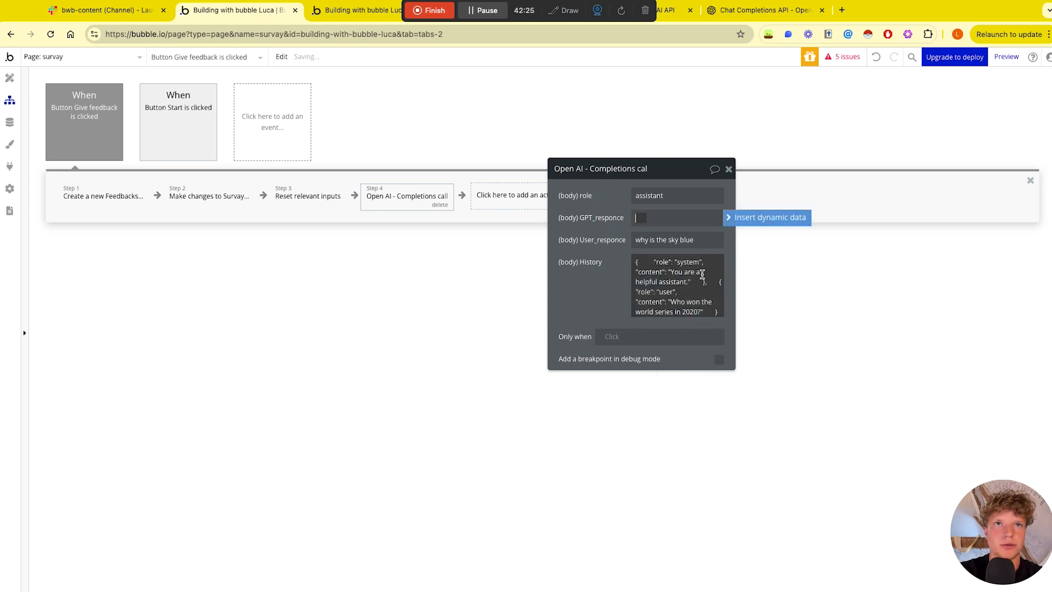
{"action": "left_click", "coordinate": [766, 218]}
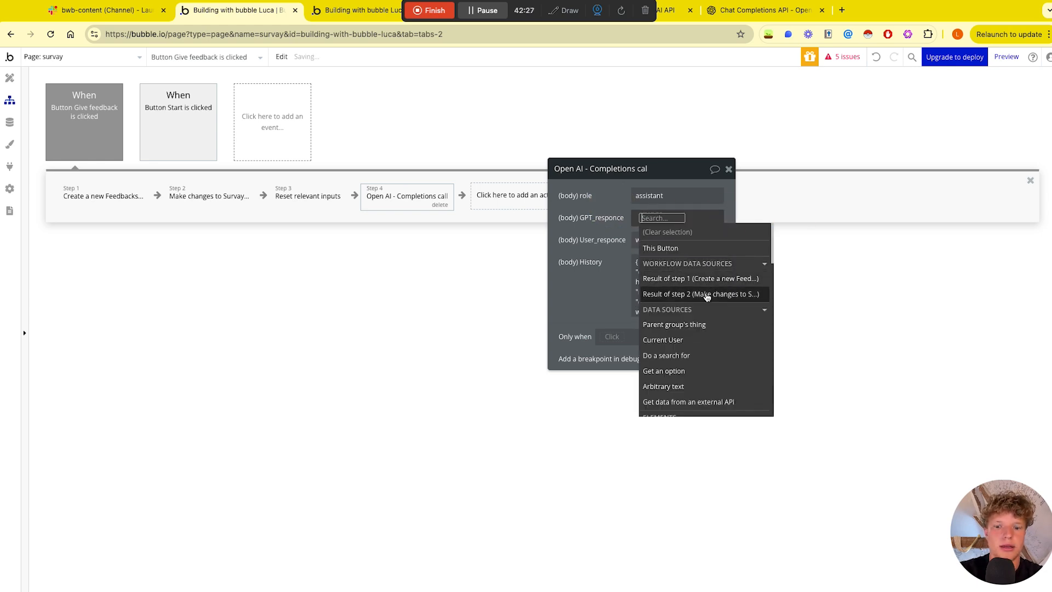
{"action": "type", "text": "lar"}
{"action": "left_click", "coordinate": [700, 245]}
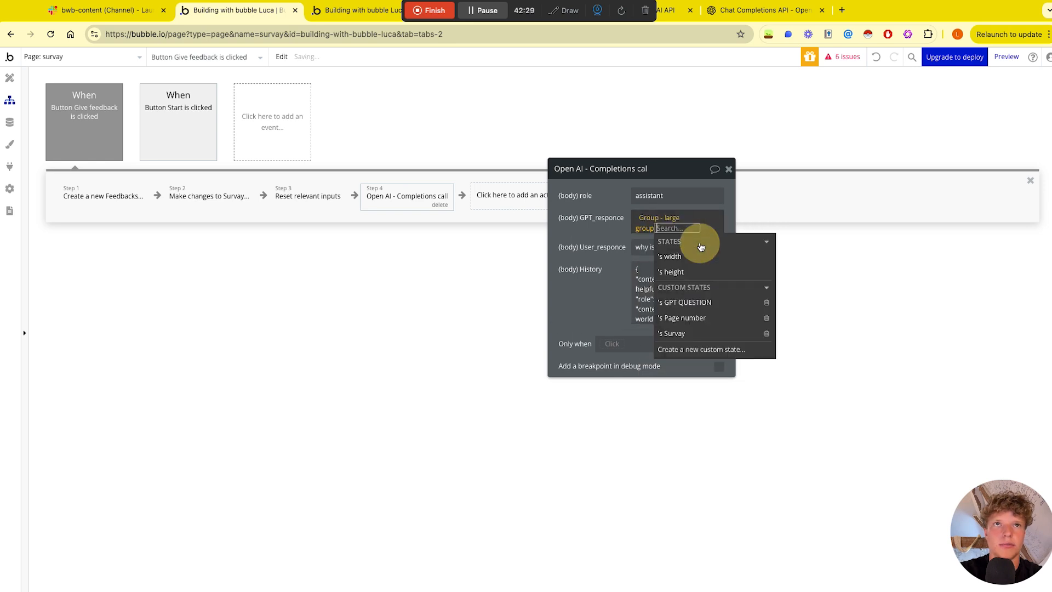
{"action": "left_click", "coordinate": [691, 302]}
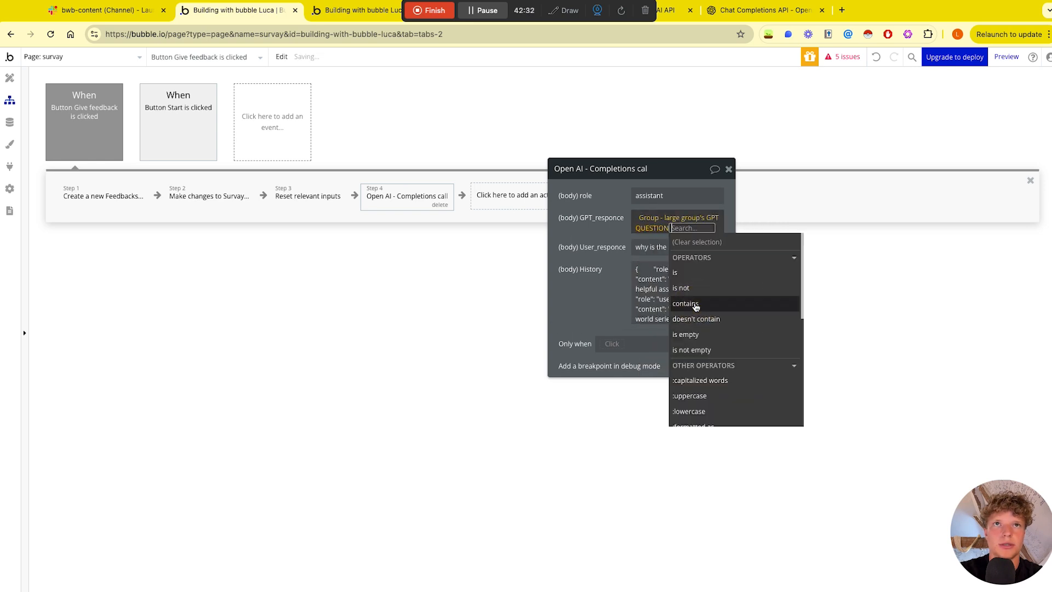
{"action": "left_click", "coordinate": [622, 234]}
Step: Replace the Completions call's User_responce sample text with MultilineInput A's value
{"action": "triple_click", "coordinate": [659, 247]}
{"action": "key", "text": "BackSpace"}
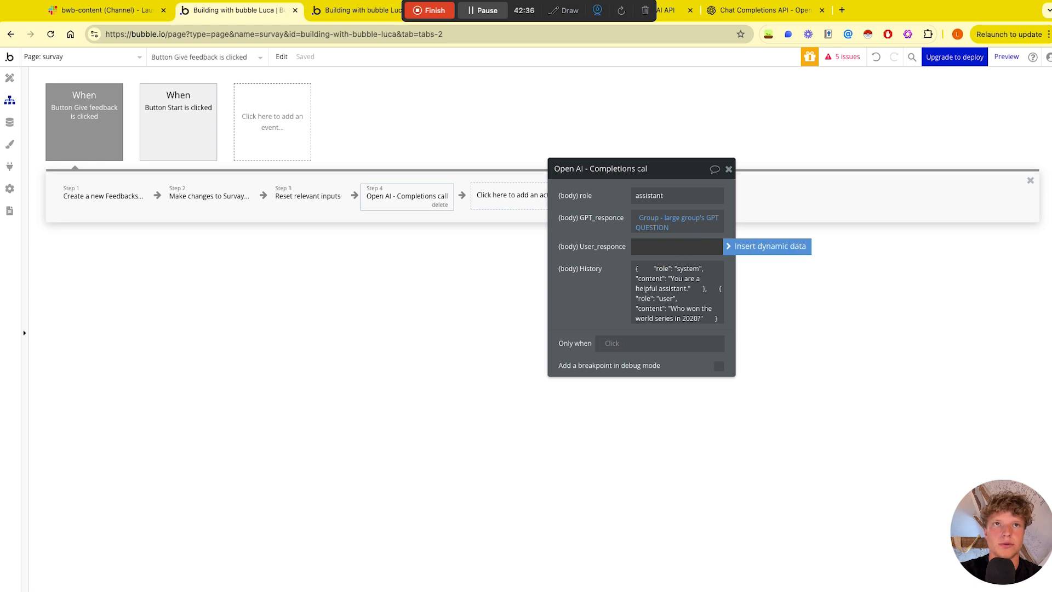
{"action": "left_click", "coordinate": [729, 248]}
{"action": "type", "text": "in"}
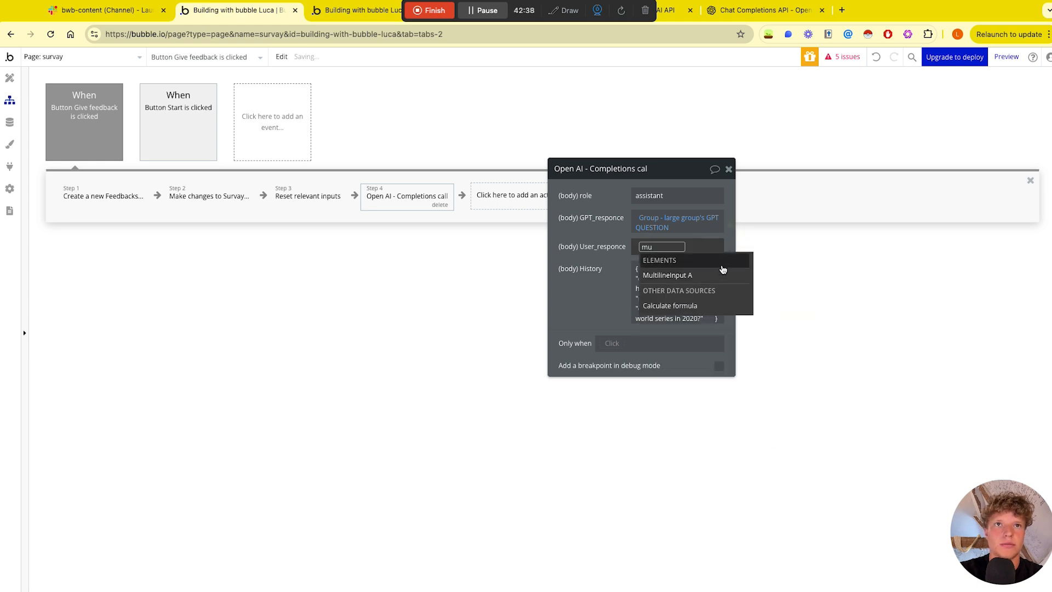
{"action": "left_click", "coordinate": [717, 273]}
{"action": "left_click", "coordinate": [655, 285]}
{"action": "key", "text": "Escape"}
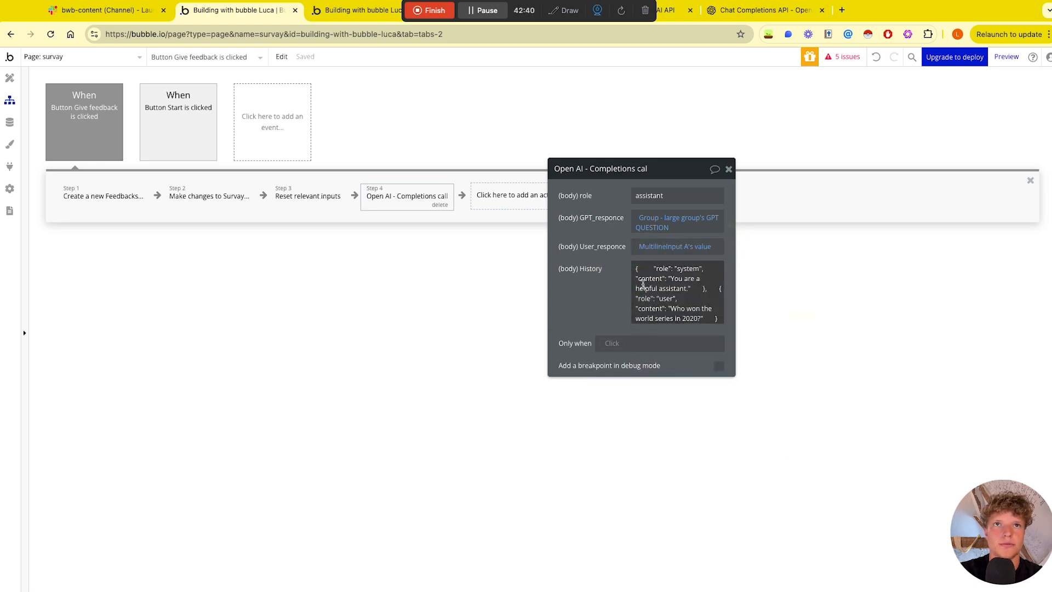
Step: Replace the Completions call's History sample with the result of step 2's Feedbacks: each item's JSON
{"action": "triple_click", "coordinate": [661, 278]}
{"action": "key", "text": "BackSpace"}
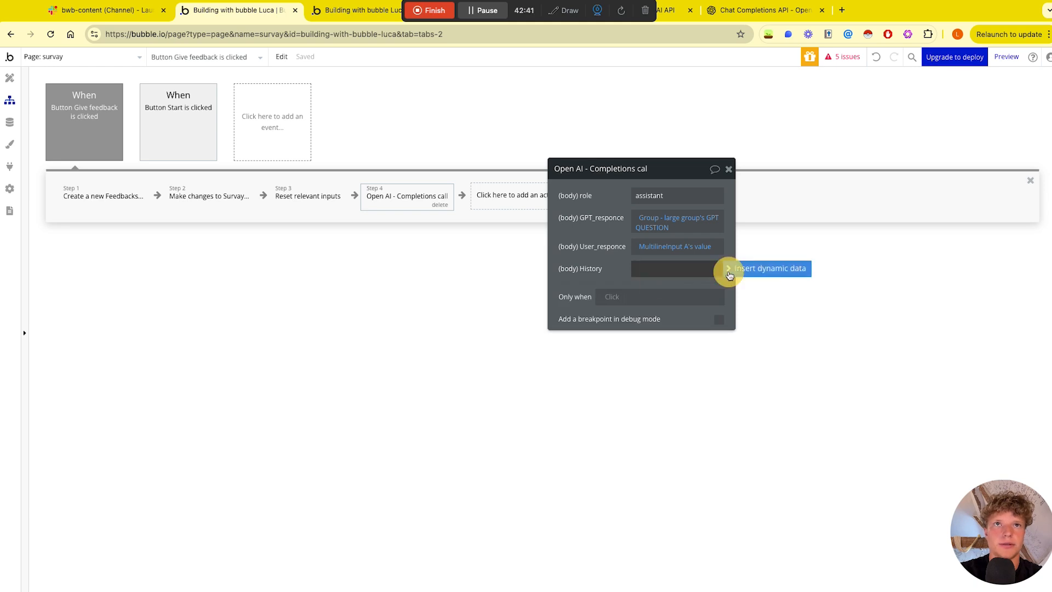
{"action": "left_click", "coordinate": [732, 270]}
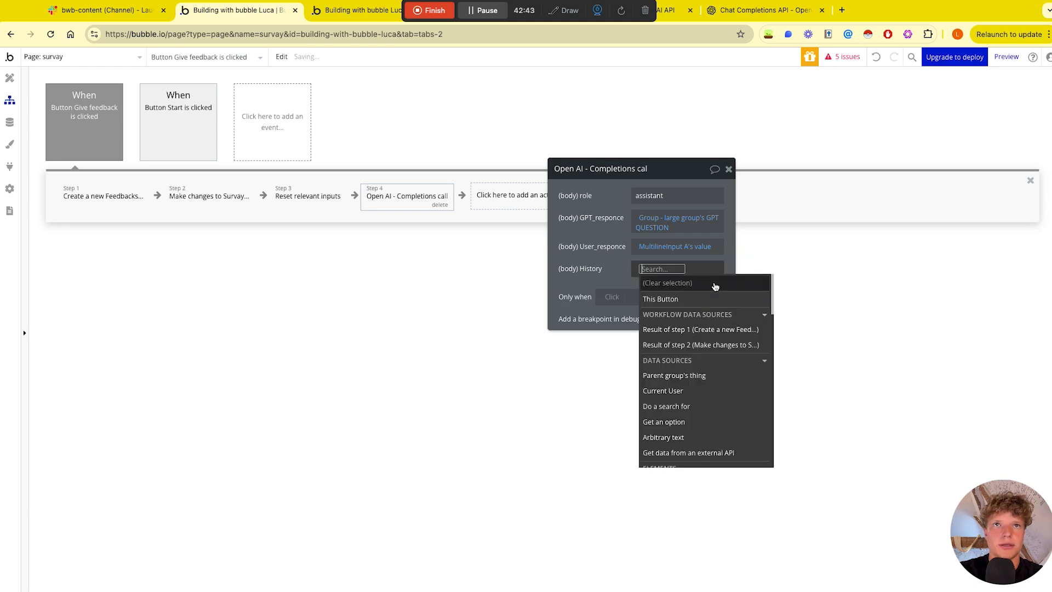
{"action": "left_click", "coordinate": [699, 345]}
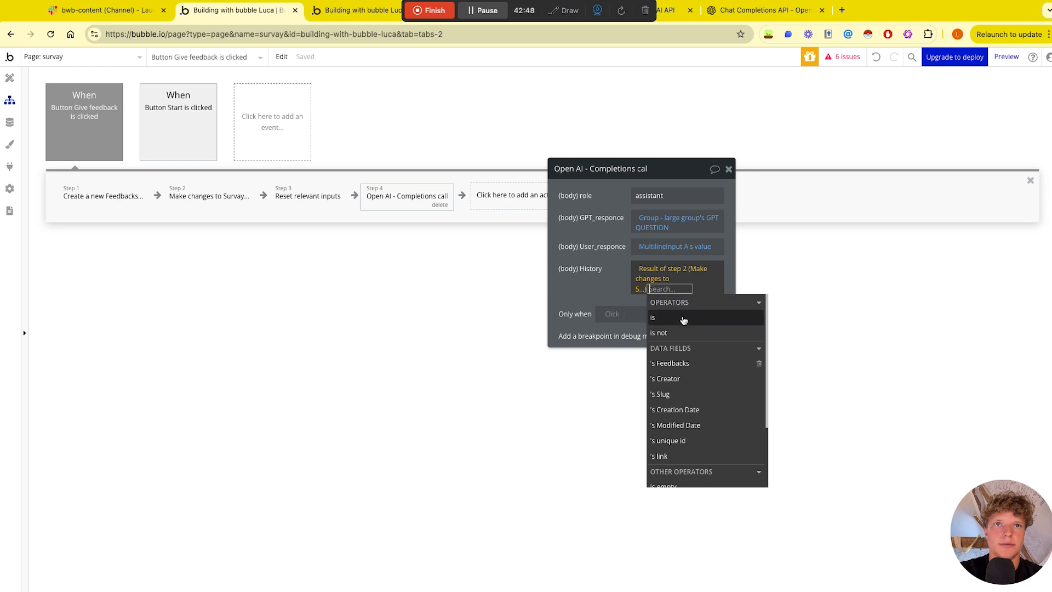
{"action": "left_click", "coordinate": [675, 365]}
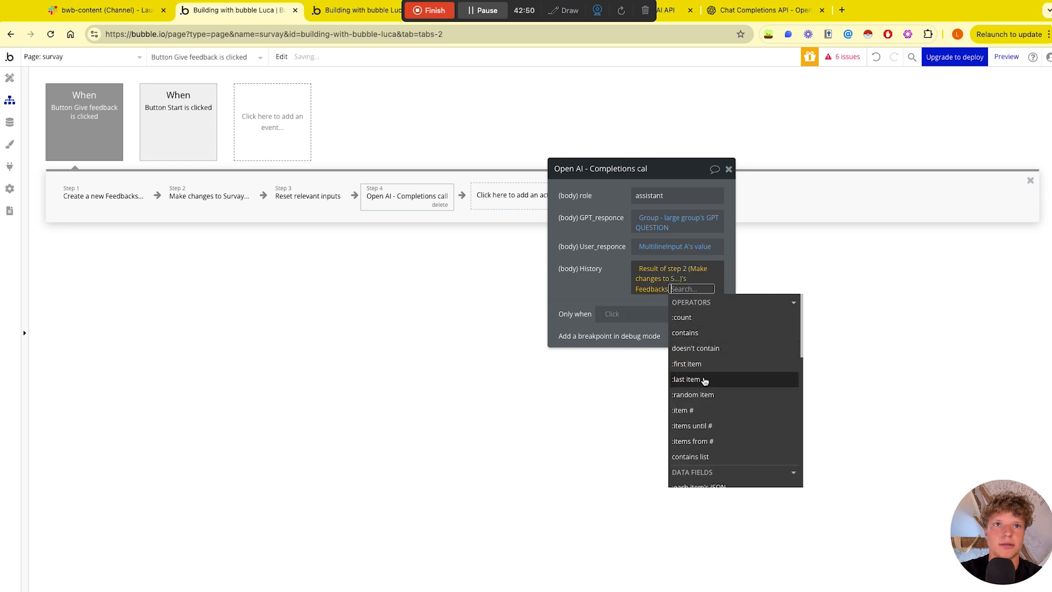
{"action": "scroll", "coordinate": [701, 378], "scroll_direction": "down", "scroll_amount": 3}
{"action": "left_click", "coordinate": [712, 326]}
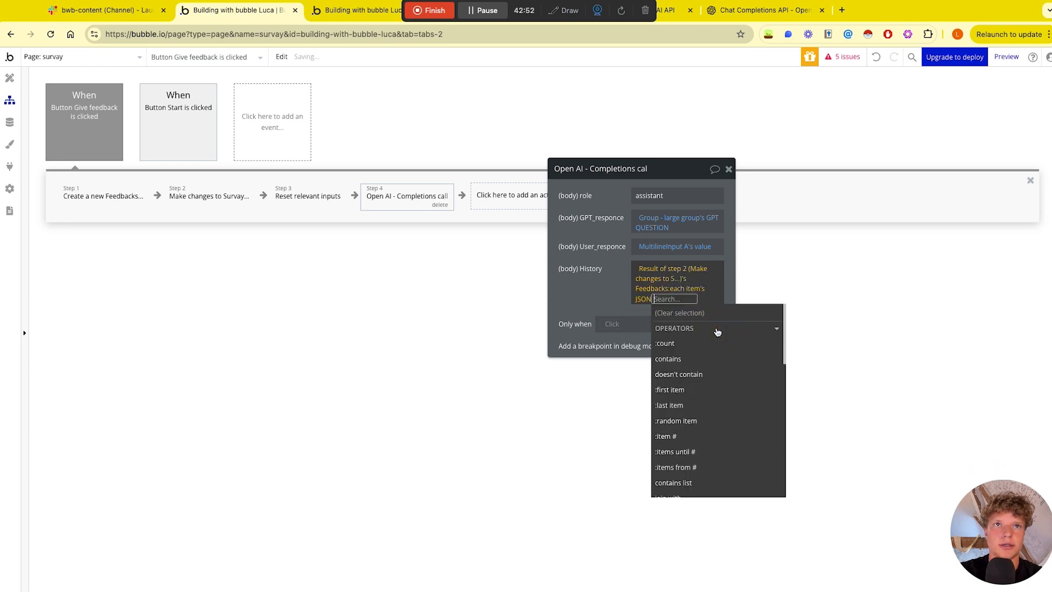
{"action": "left_click_drag", "start_coordinate": [610, 233], "coordinate": [387, 317]}
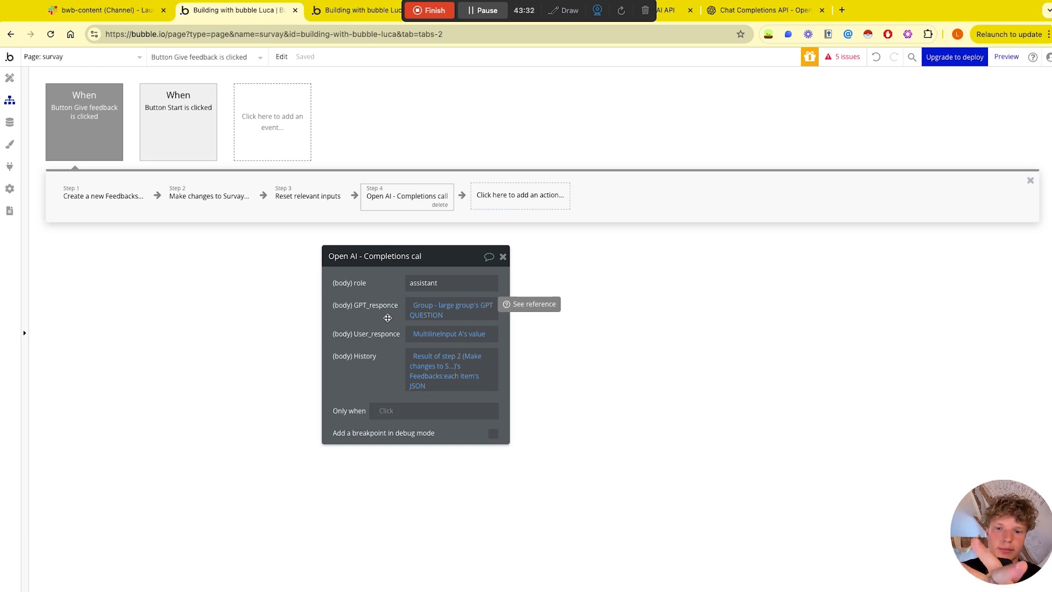
Step: Add a Set state action that sets Group - large group's Page number to 3
{"action": "left_click", "coordinate": [494, 204]}
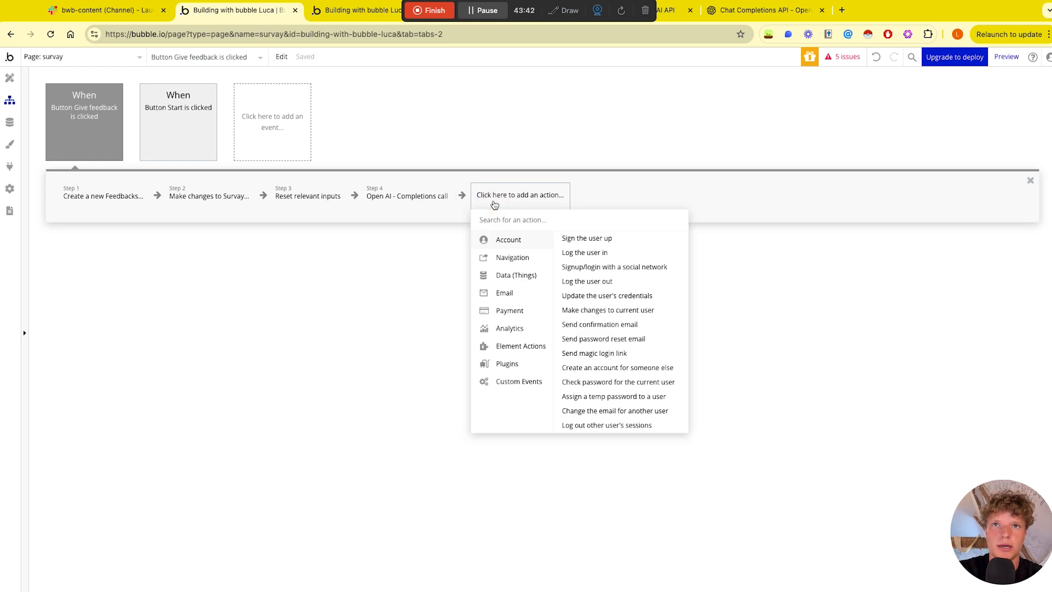
{"action": "type", "text": "set"}
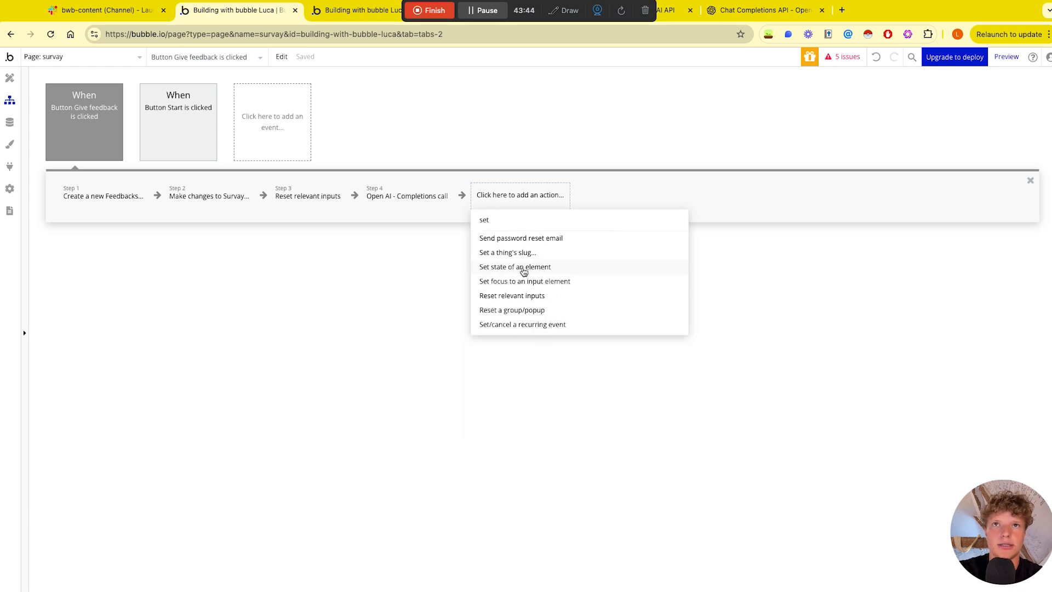
{"action": "left_click", "coordinate": [524, 268]}
{"action": "left_click", "coordinate": [478, 283]}
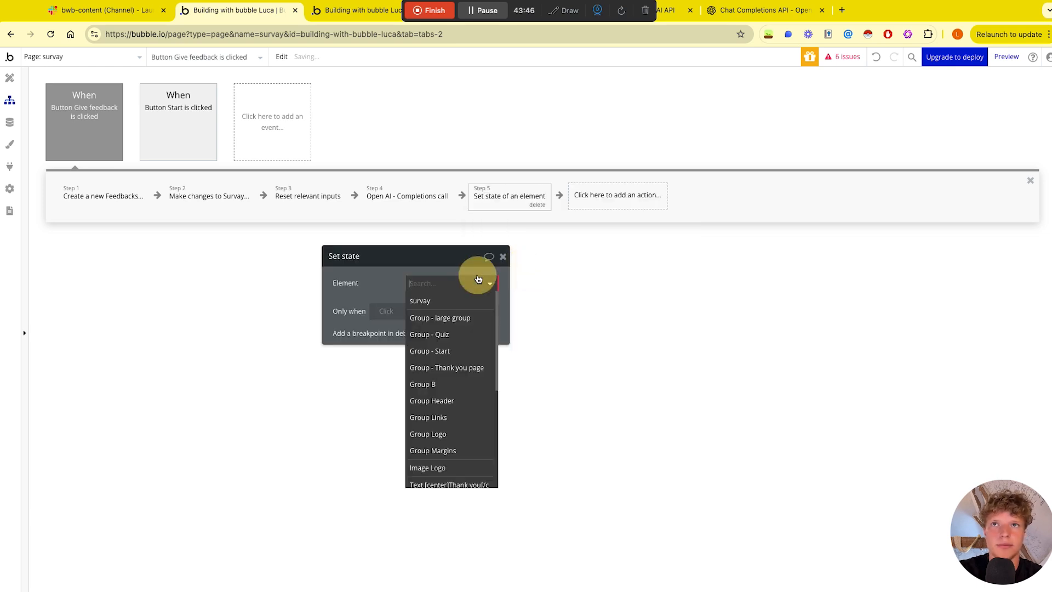
{"action": "left_click", "coordinate": [466, 317]}
{"action": "left_click", "coordinate": [466, 309]}
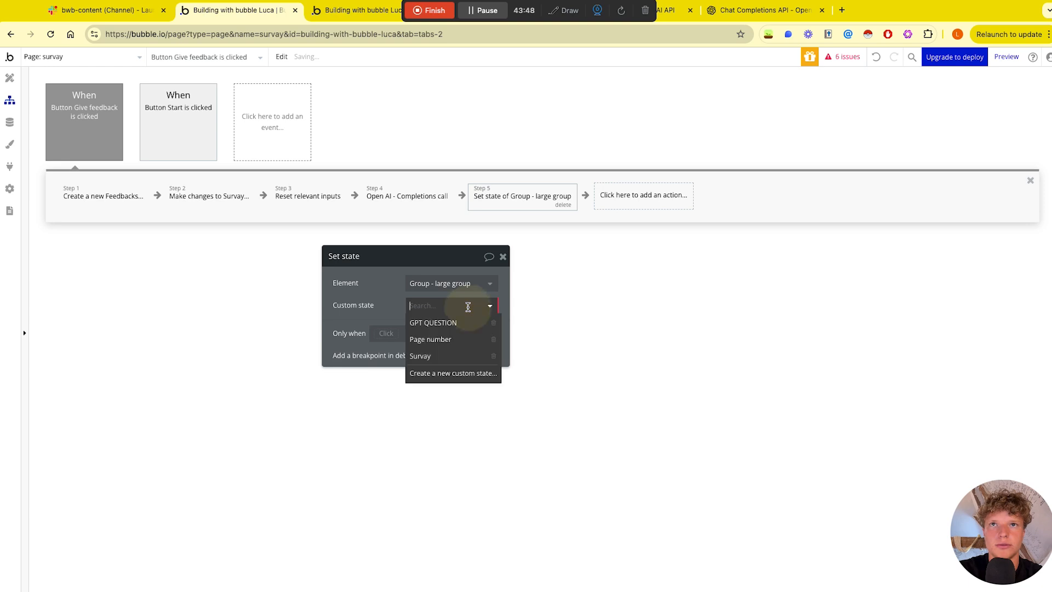
{"action": "left_click", "coordinate": [449, 339]}
{"action": "left_click", "coordinate": [424, 329]}
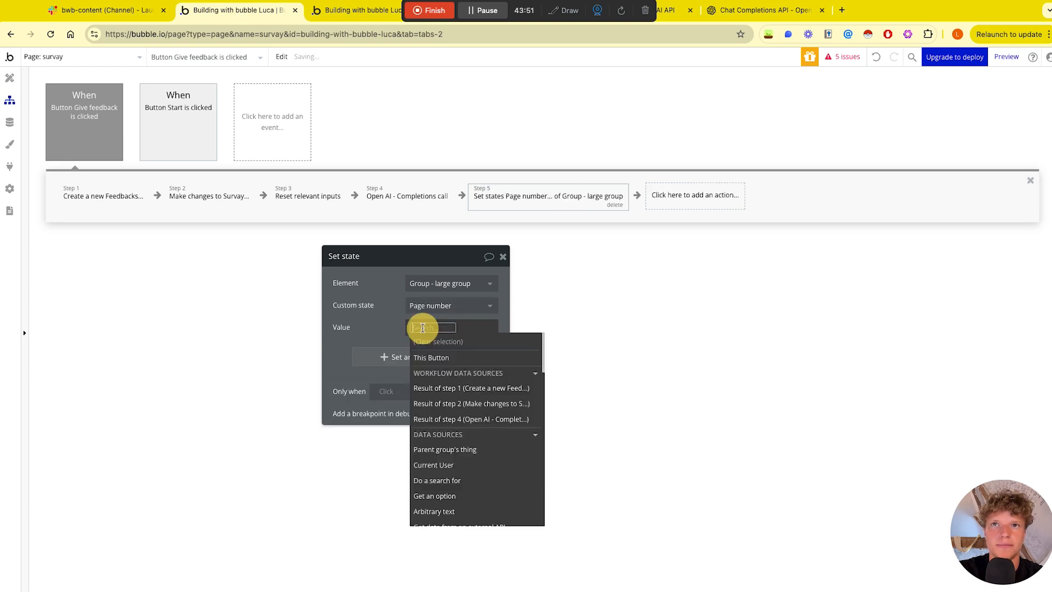
{"action": "type", "text": "3"}
{"action": "left_click", "coordinate": [364, 305]}
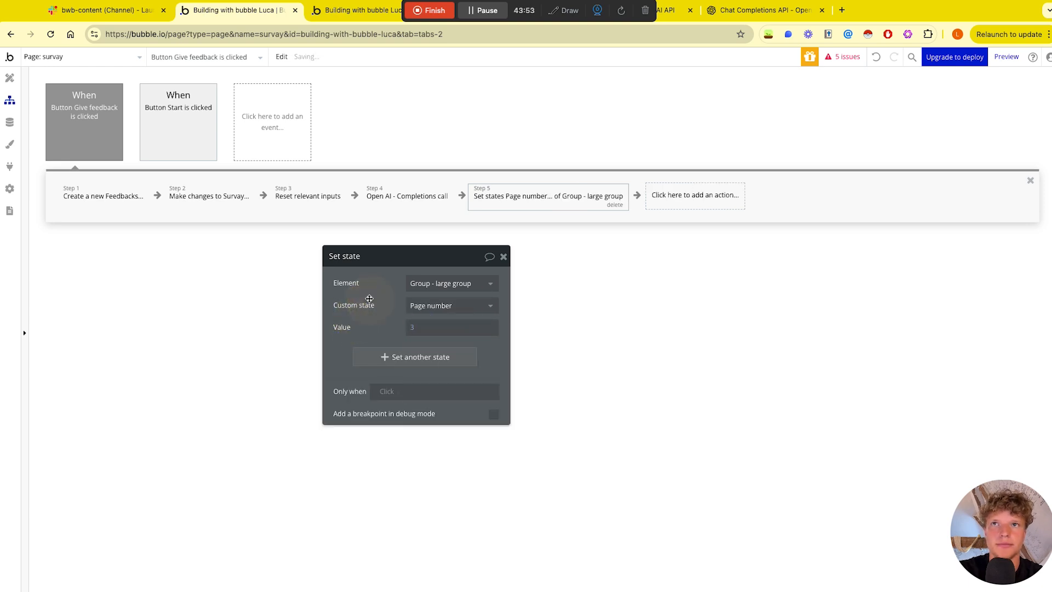
Step: Begin the Page number action's Only when condition with the result of step 4's choices: each item's message content: first item
{"action": "left_click_drag", "start_coordinate": [392, 258], "coordinate": [434, 261]}
{"action": "left_click", "coordinate": [433, 391]}
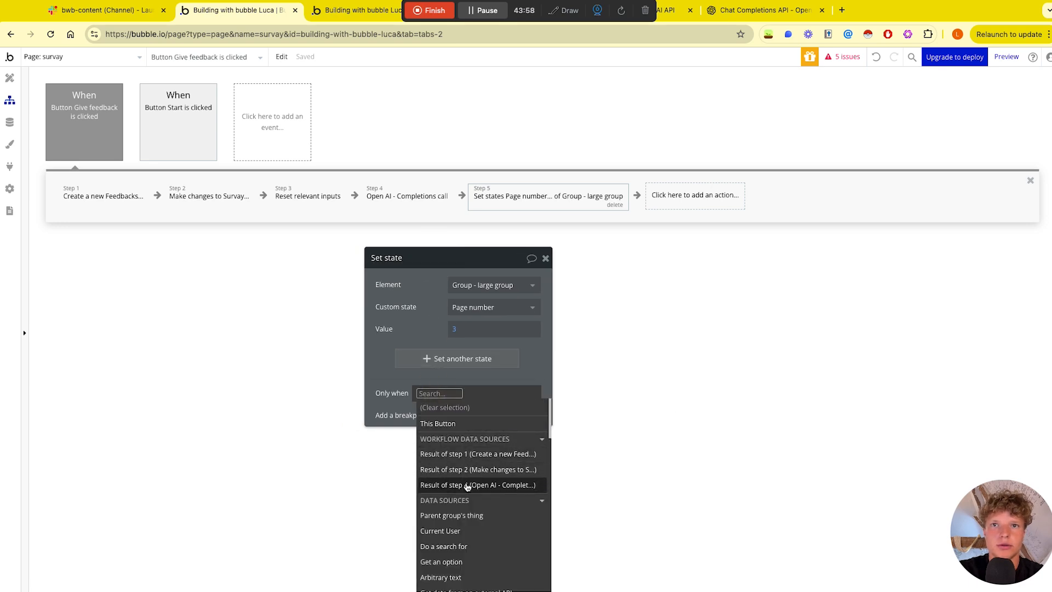
{"action": "left_click", "coordinate": [500, 487]}
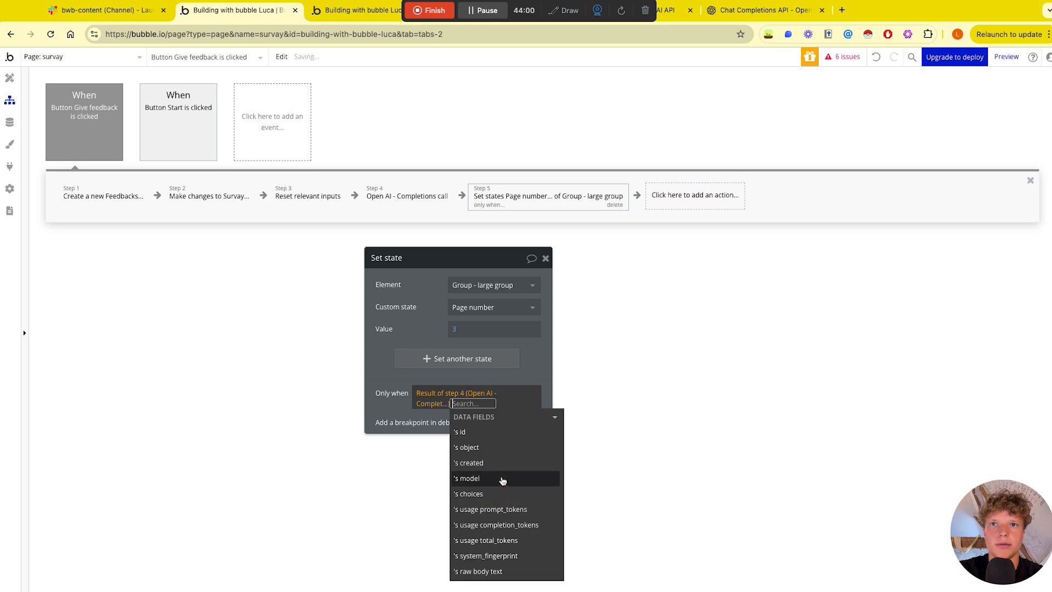
{"action": "left_click", "coordinate": [496, 494]}
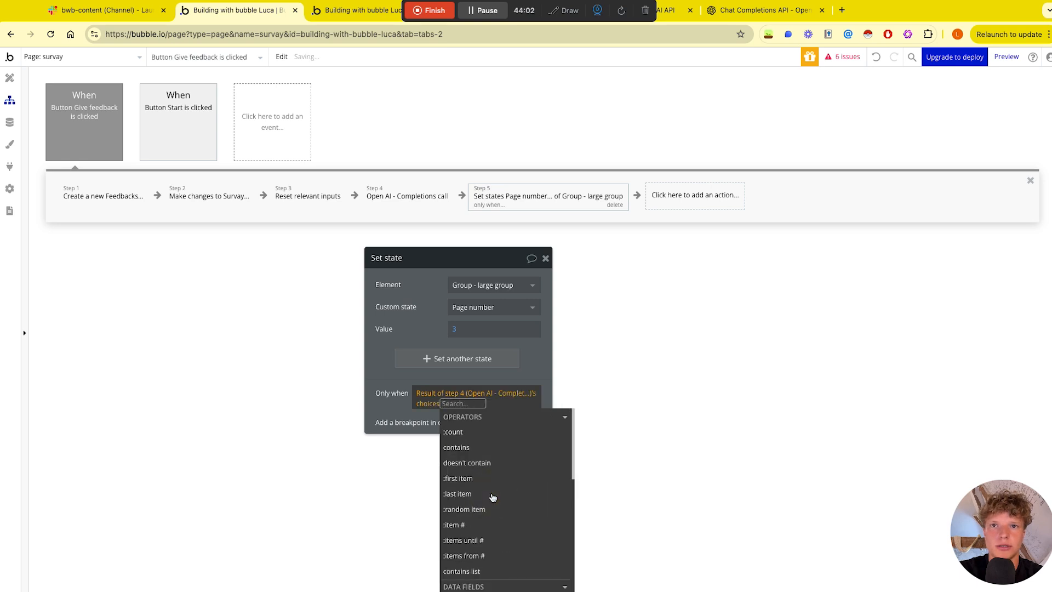
{"action": "scroll", "coordinate": [493, 497], "scroll_direction": "down", "scroll_amount": 2}
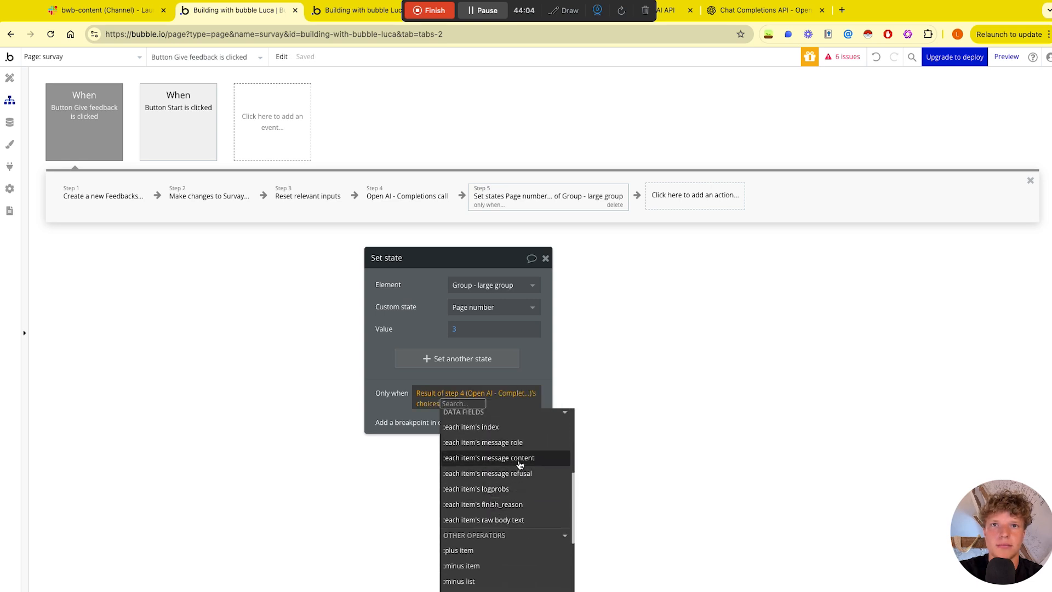
{"action": "left_click", "coordinate": [517, 466]}
{"action": "left_click", "coordinate": [490, 489]}
Step: Complete the Only when condition with capitalized words contains STOP
{"action": "scroll", "coordinate": [490, 497], "scroll_direction": "down", "scroll_amount": 1}
{"action": "scroll", "coordinate": [490, 496], "scroll_direction": "down", "scroll_amount": 2}
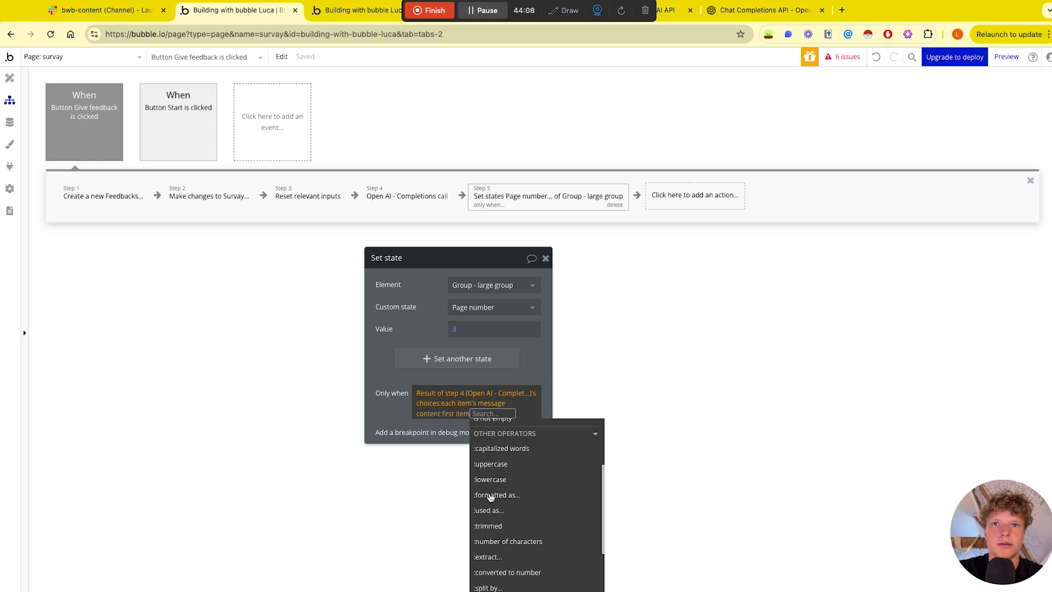
{"action": "left_click", "coordinate": [523, 448]}
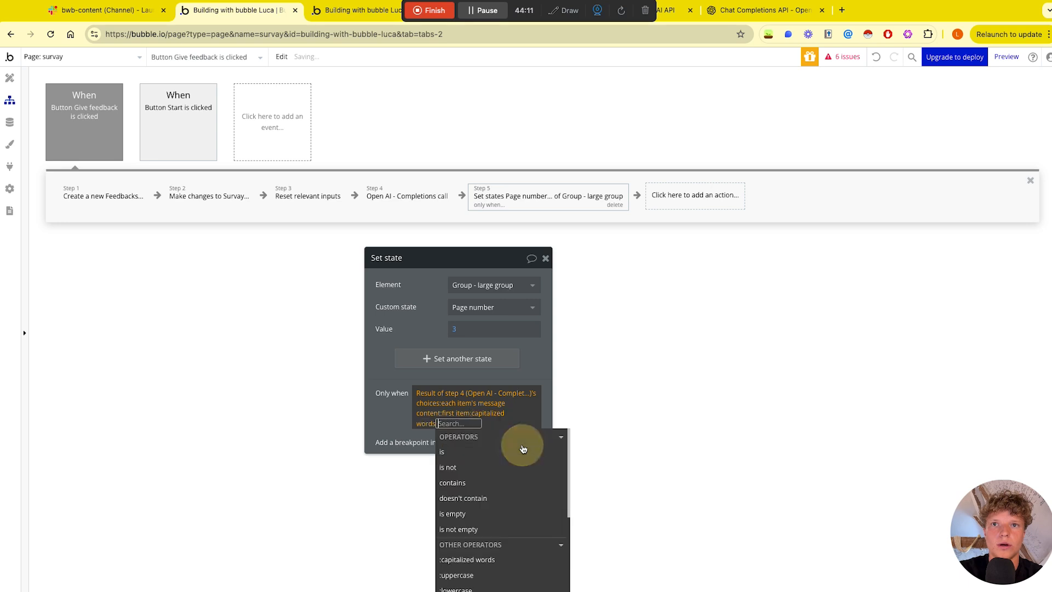
{"action": "left_click", "coordinate": [493, 482]}
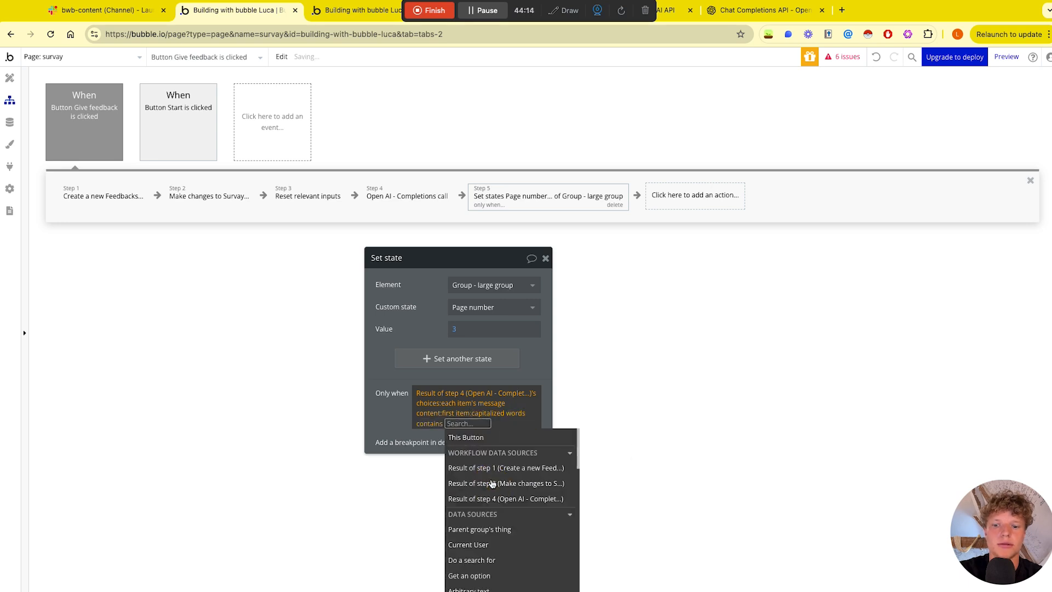
{"action": "type", "text": "STOP"}
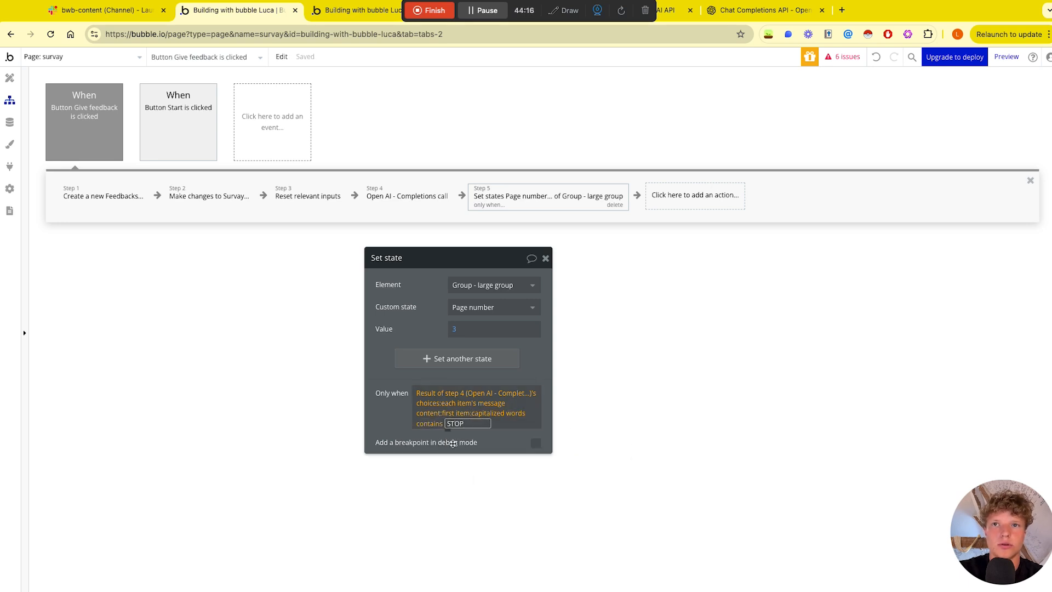
{"action": "left_click", "coordinate": [395, 400]}
{"action": "left_click", "coordinate": [429, 318]}
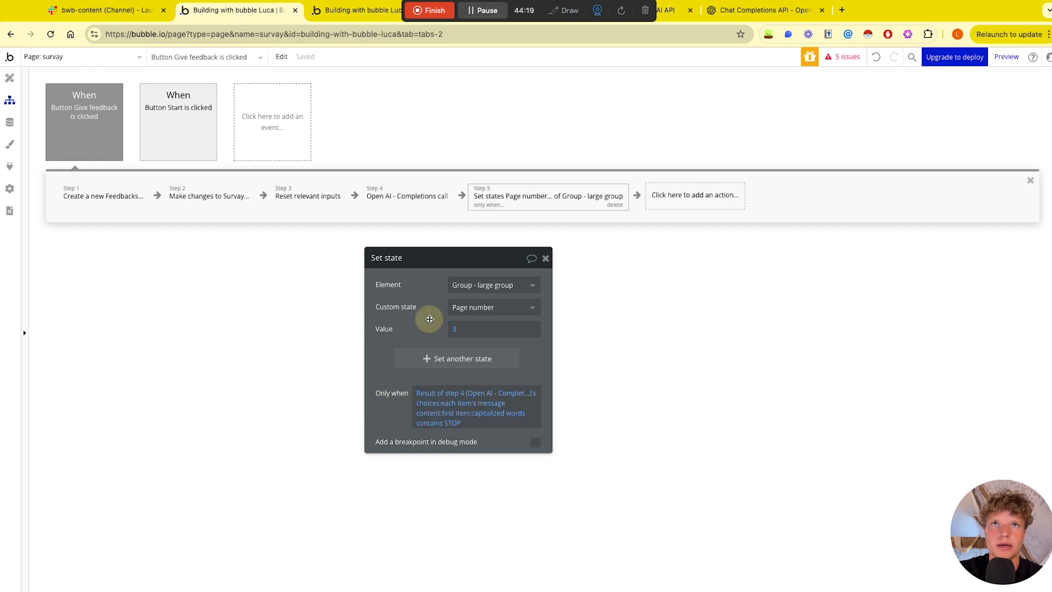
{"action": "left_click_drag", "start_coordinate": [430, 318], "coordinate": [389, 340]}
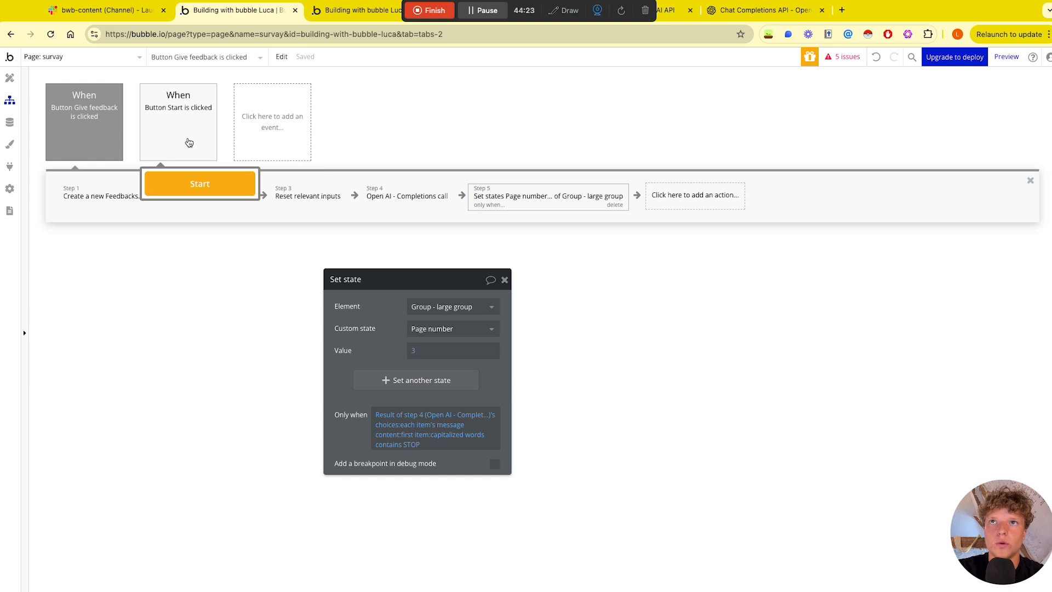
Step: Preview the survay page and start the survey
{"action": "left_click", "coordinate": [165, 137]}
{"action": "left_click", "coordinate": [96, 133]}
{"action": "left_click", "coordinate": [163, 131]}
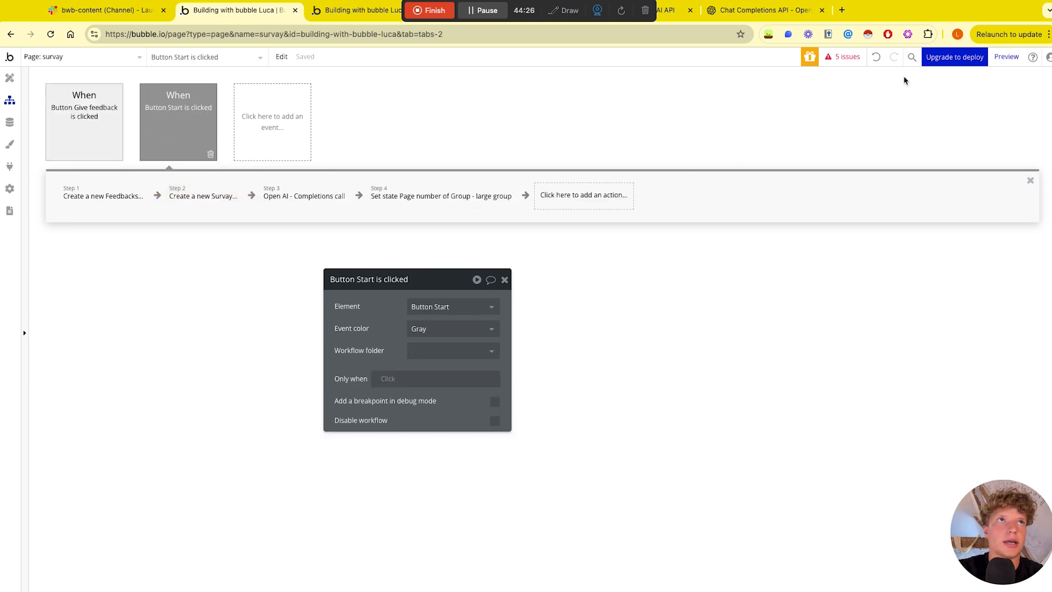
{"action": "left_click", "coordinate": [999, 65]}
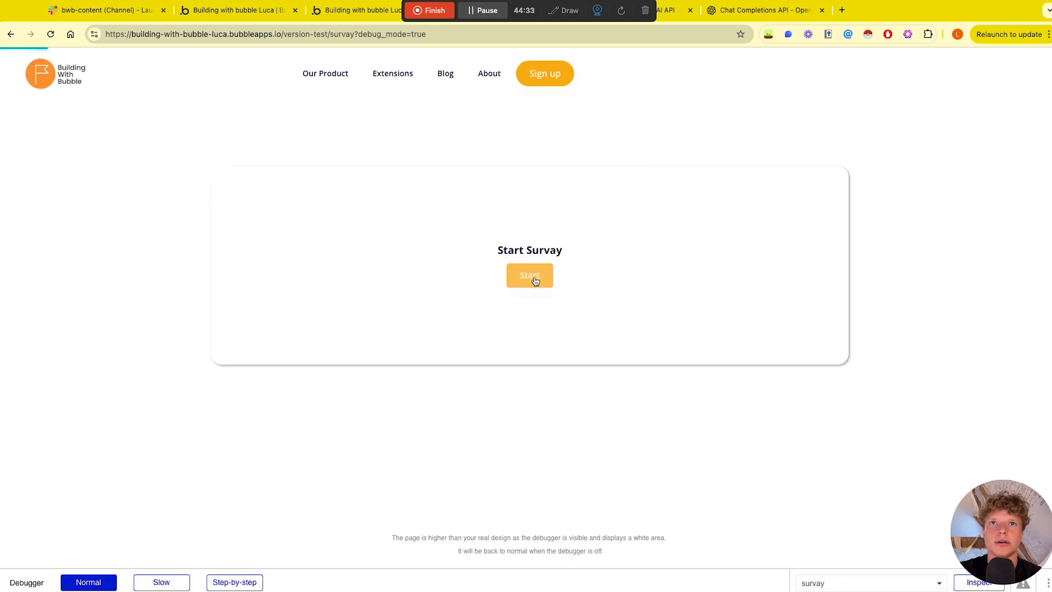
{"action": "left_click", "coordinate": [535, 280]}
Step: Enter a short test answer to the survey question and submit it as feedback
{"action": "left_click", "coordinate": [394, 265]}
{"action": "type", "text": "a"}
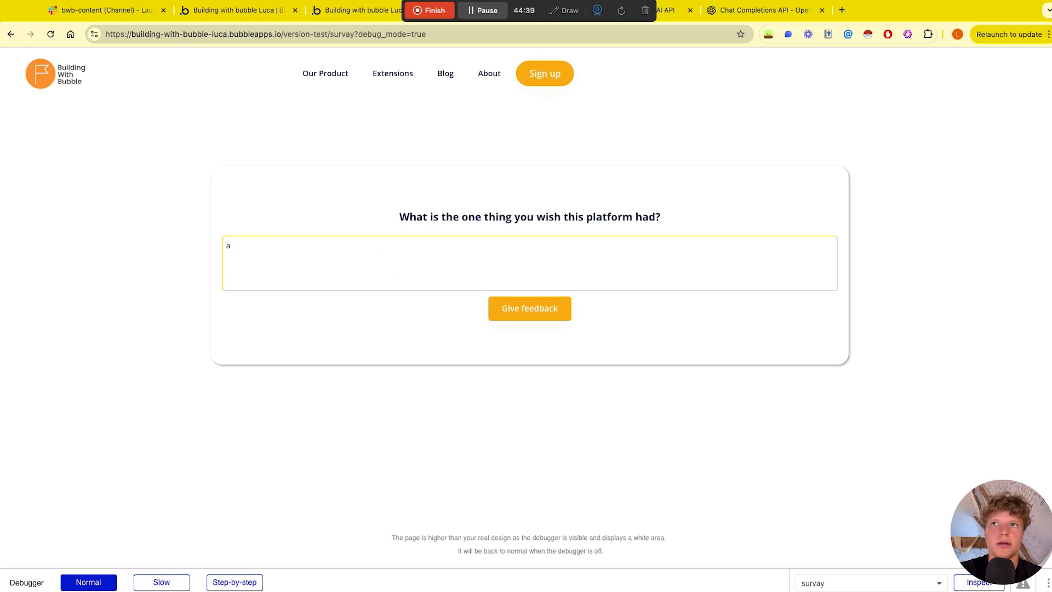
{"action": "type", "text": " good"}
{"action": "type", "text": "er"}
{"action": "left_click", "coordinate": [521, 311]}
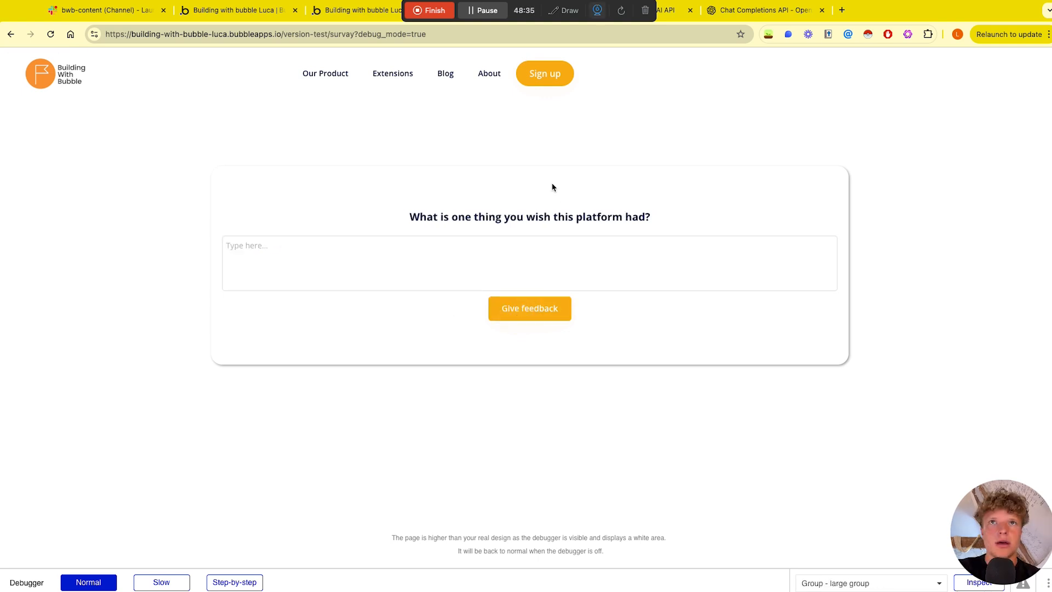
{"action": "left_click", "coordinate": [476, 247]}
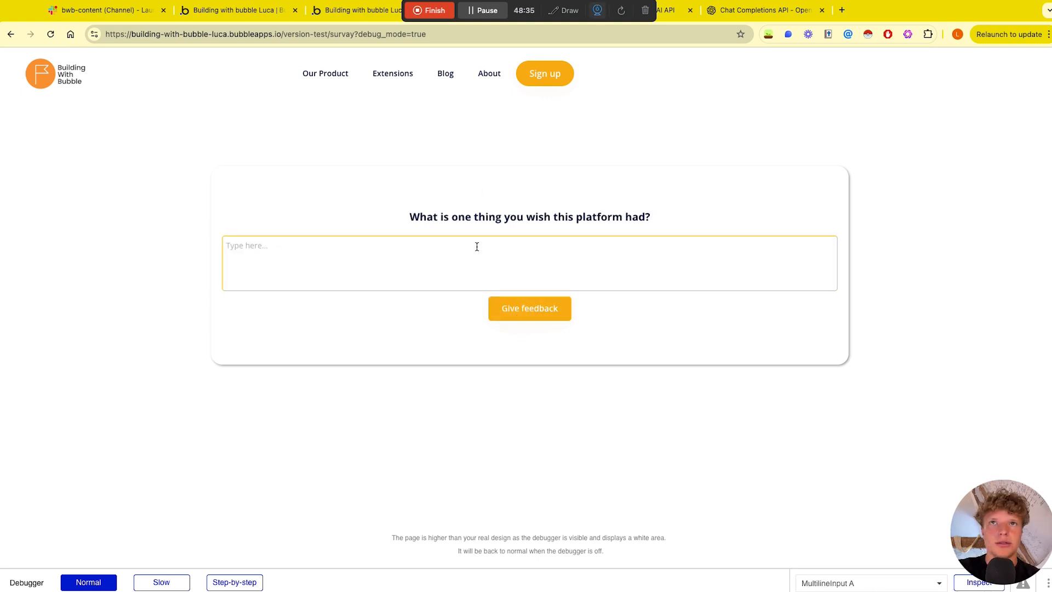
{"action": "left_click", "coordinate": [605, 218]}
{"action": "left_click", "coordinate": [352, 247]}
{"action": "left_click", "coordinate": [392, 213]}
{"action": "left_click", "coordinate": [535, 247]}
{"action": "left_click", "coordinate": [152, 67]}
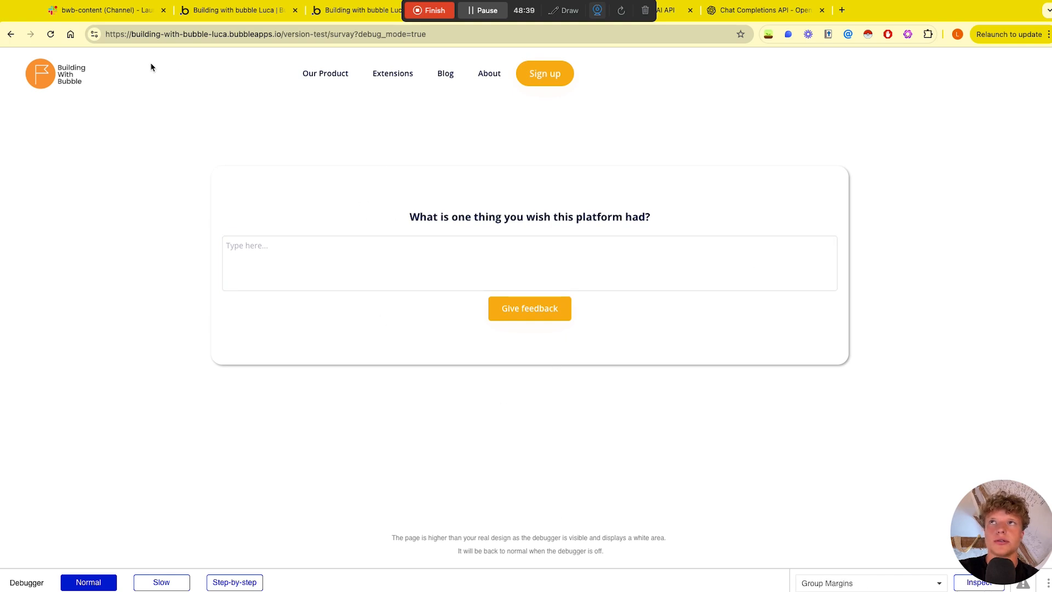
Step: Switch back to the Bubble editor and review the settings of the Completions call and the Page number state action
{"action": "left_click", "coordinate": [271, 16]}
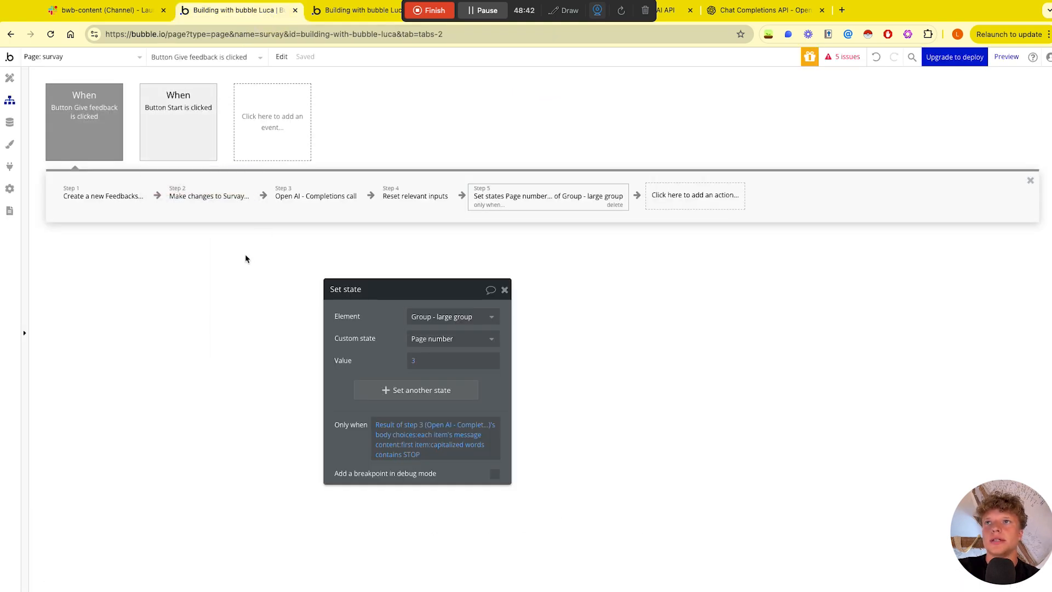
{"action": "left_click", "coordinate": [321, 207]}
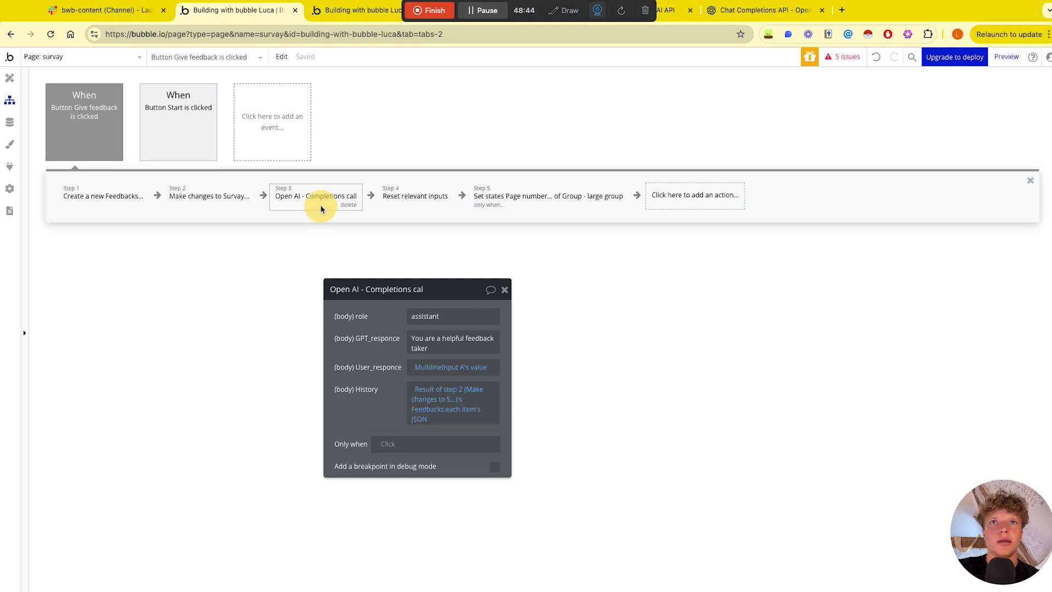
{"action": "left_click", "coordinate": [501, 199]}
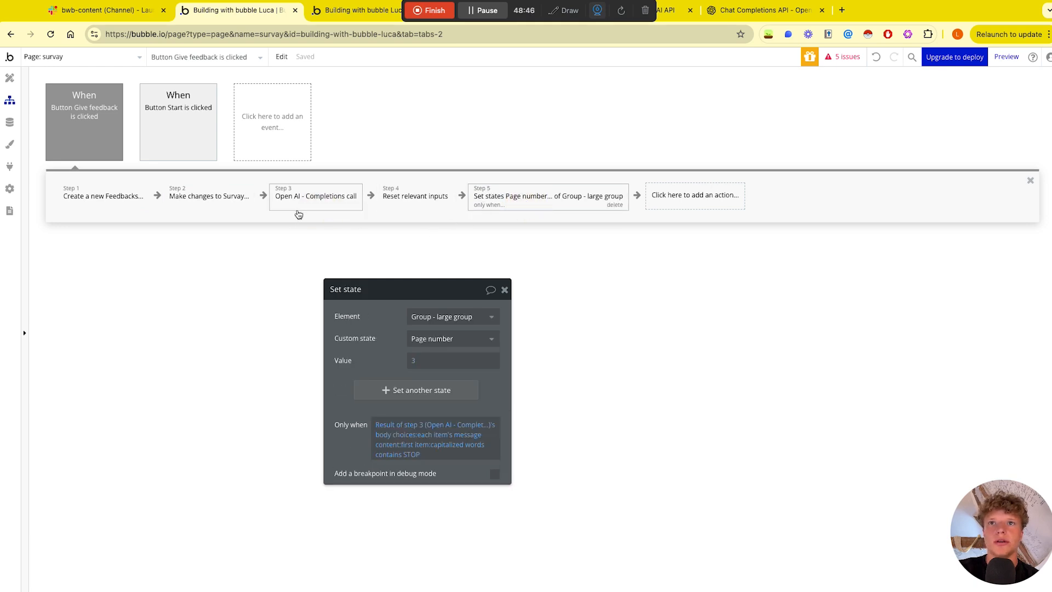
{"action": "left_click", "coordinate": [315, 203]}
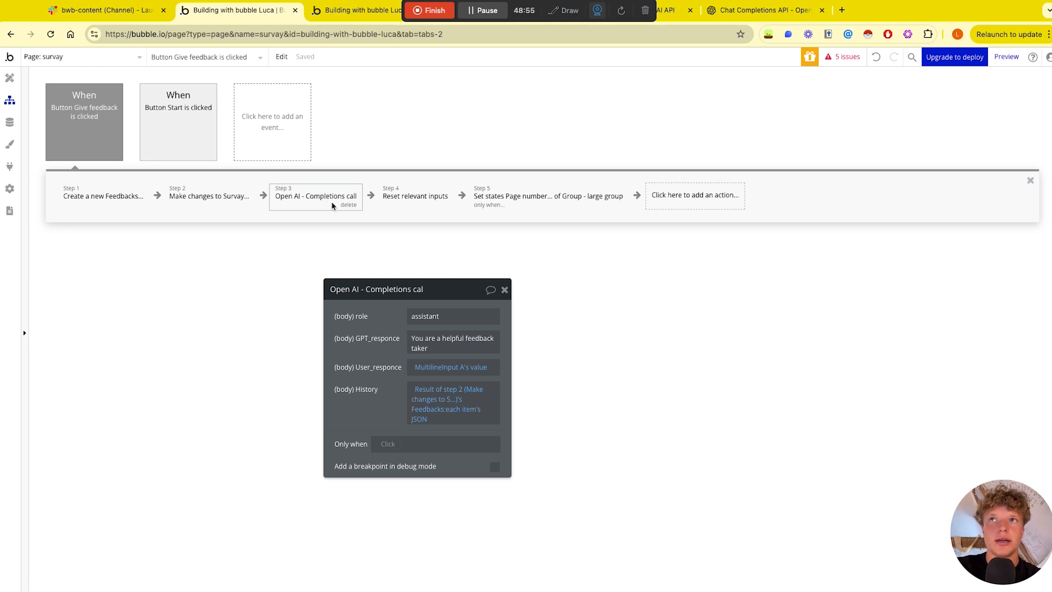
Step: Add a Set state action for Group - large group's GPT QUESTION custom state
{"action": "left_click", "coordinate": [670, 200]}
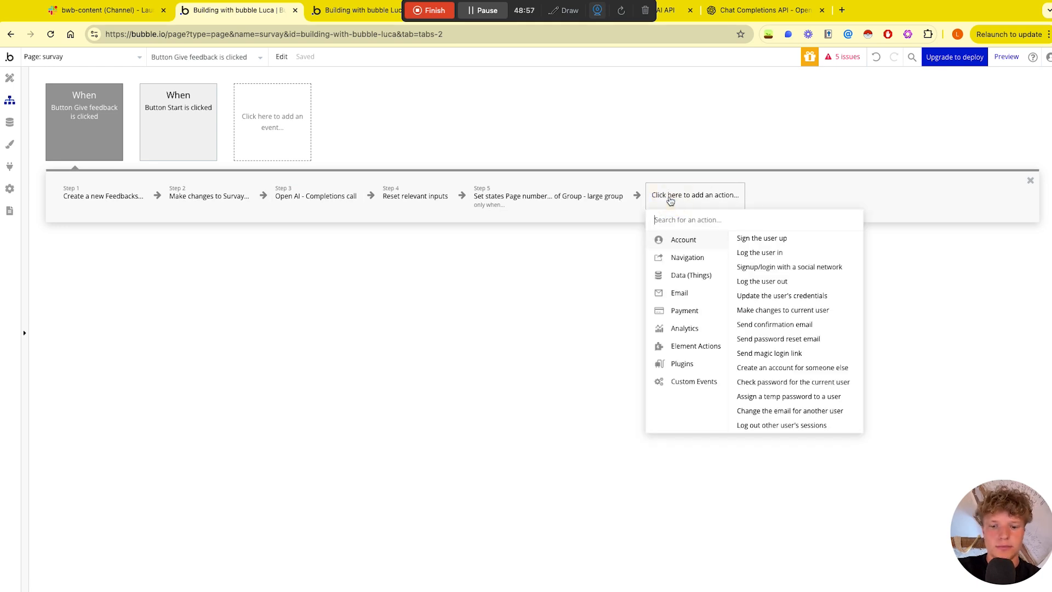
{"action": "type", "text": "s"}
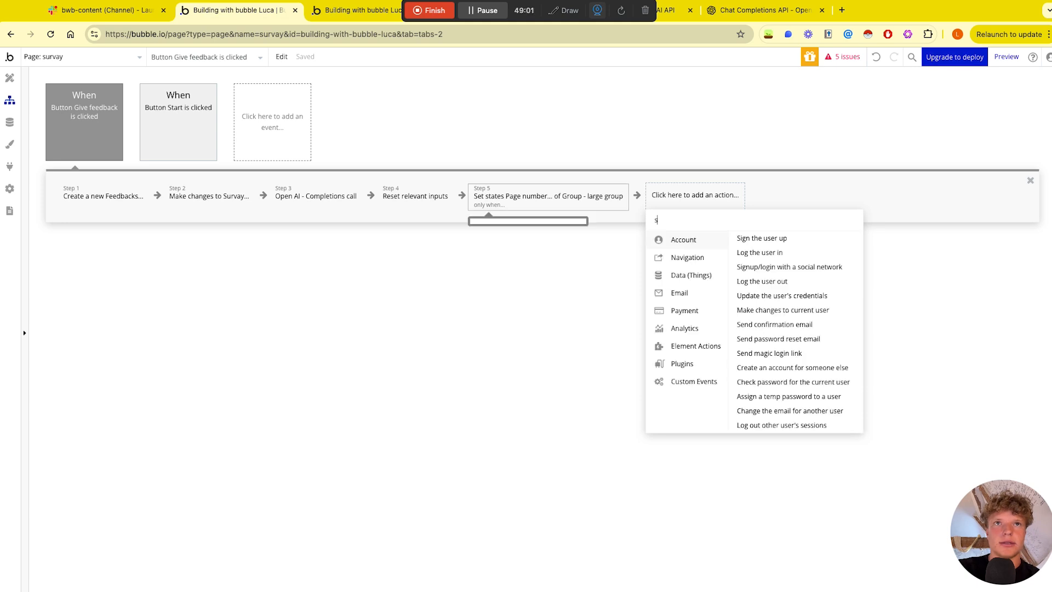
{"action": "type", "text": "et"}
{"action": "left_click", "coordinate": [682, 267]}
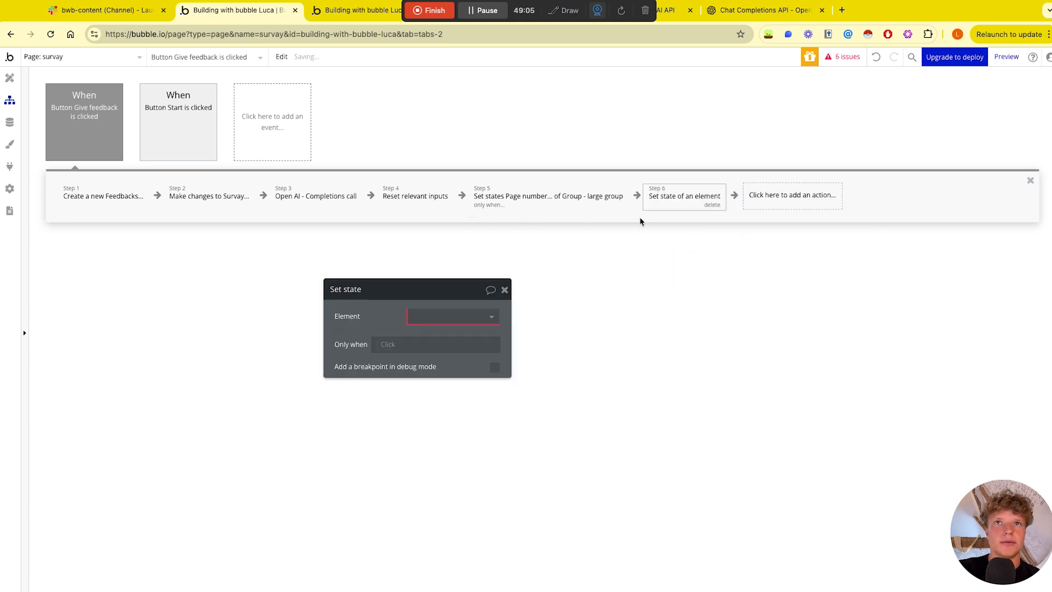
{"action": "left_click", "coordinate": [433, 317]}
{"action": "left_click_drag", "start_coordinate": [435, 294], "coordinate": [446, 228]}
{"action": "left_click", "coordinate": [447, 251]}
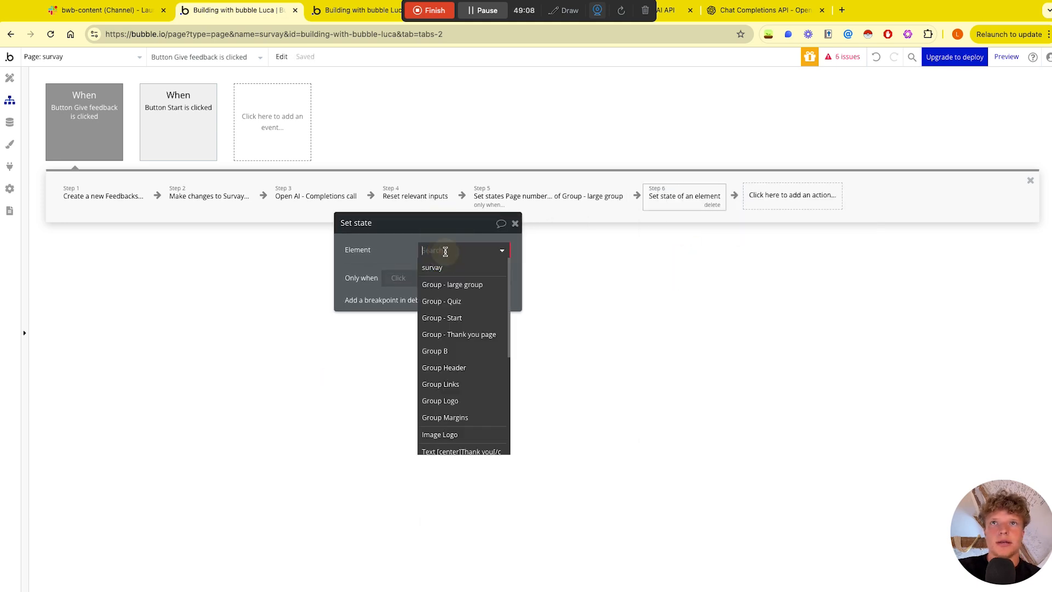
{"action": "left_click", "coordinate": [443, 284]}
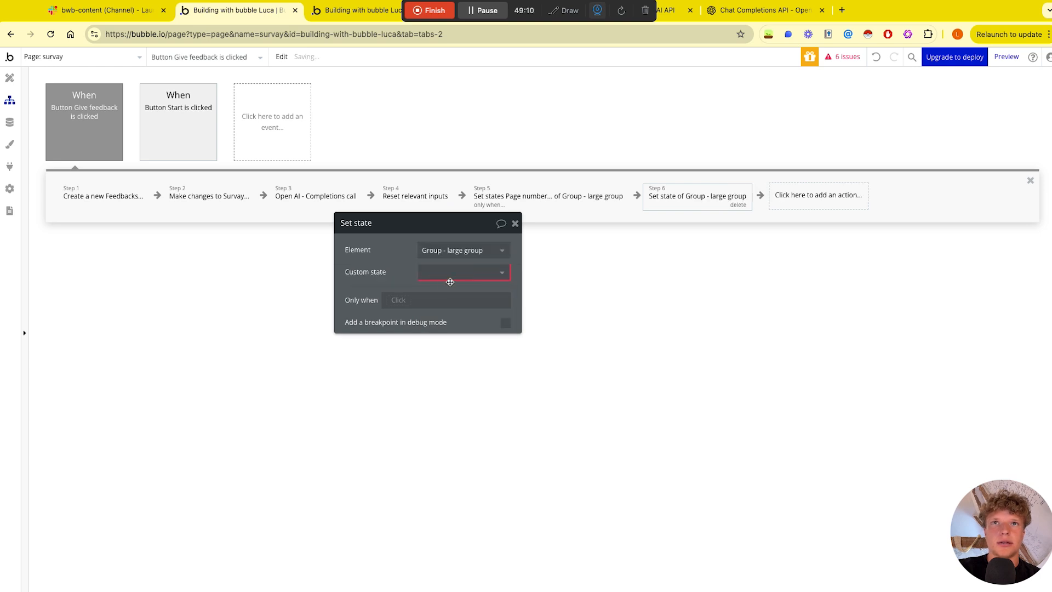
{"action": "left_click", "coordinate": [465, 276]}
{"action": "left_click", "coordinate": [449, 287]}
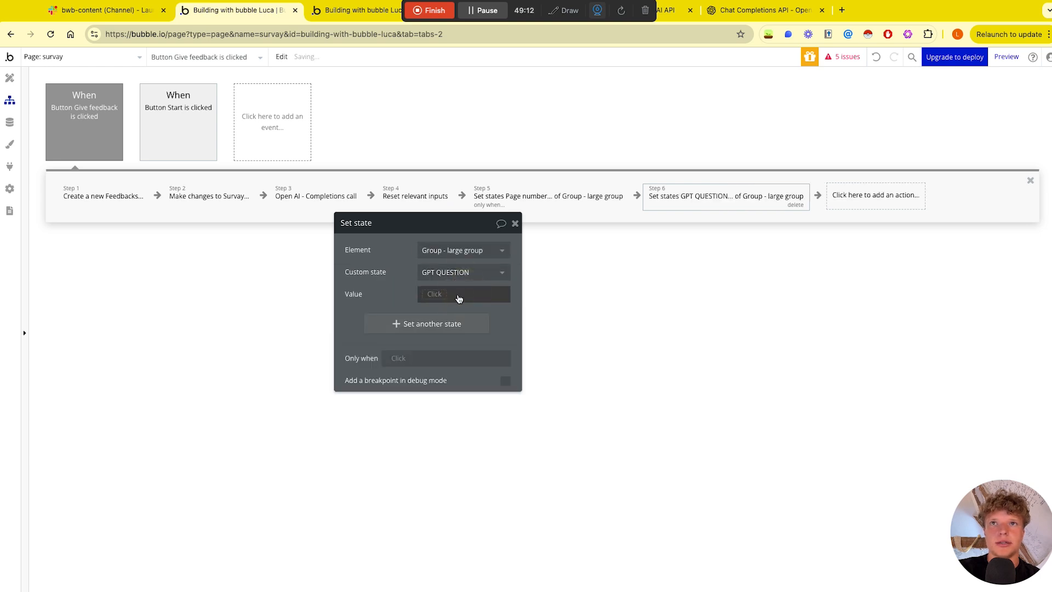
Step: Set the GPT QUESTION state's value to Result of step 3's body choices:each item's message content:first item
{"action": "left_click", "coordinate": [438, 295]}
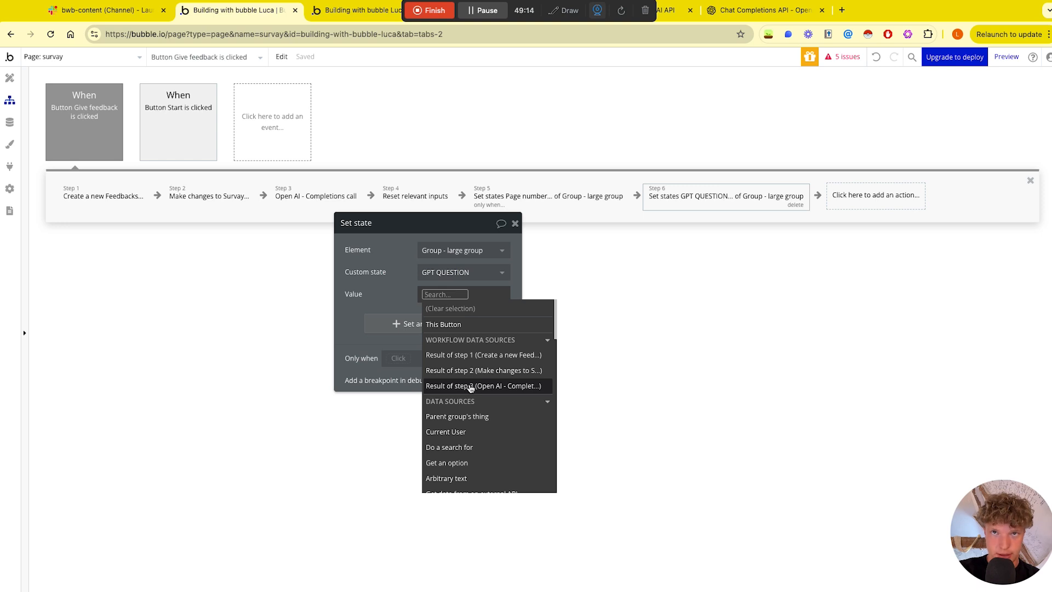
{"action": "mouse_move", "coordinate": [477, 391]}
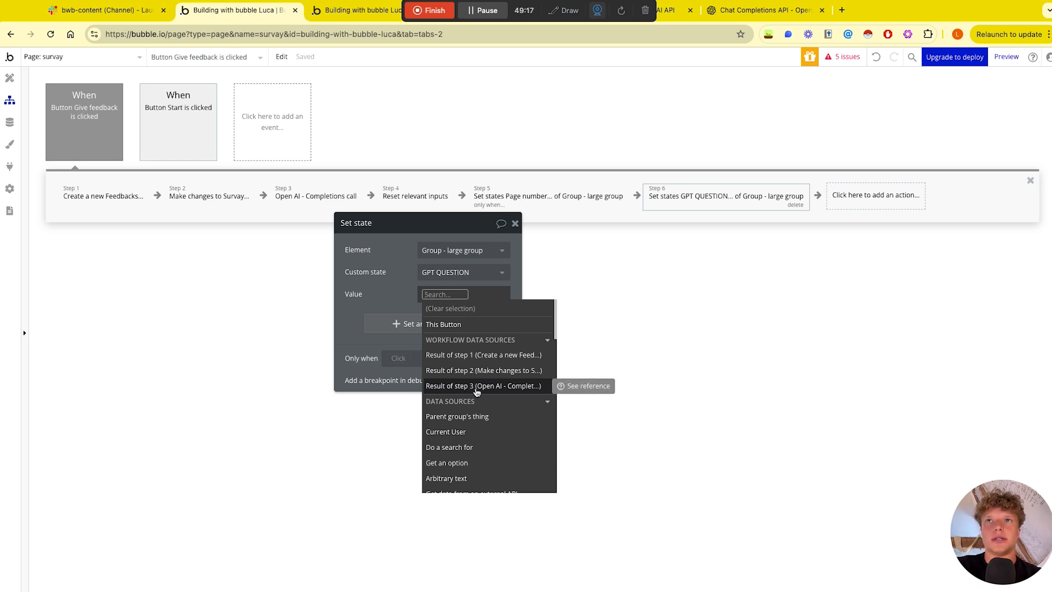
{"action": "left_click", "coordinate": [476, 387]}
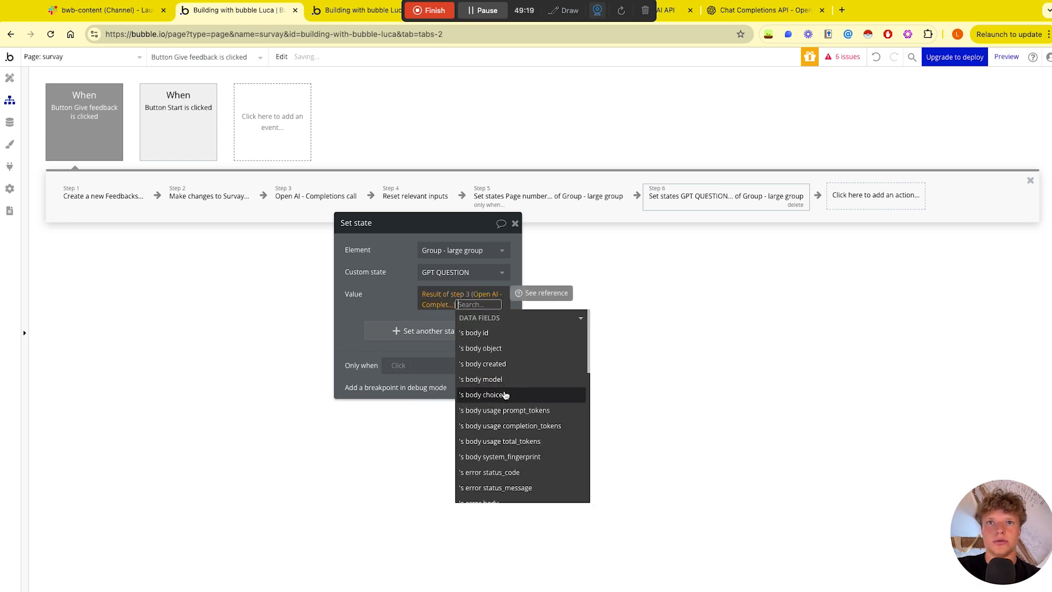
{"action": "left_click", "coordinate": [476, 394]}
{"action": "scroll", "coordinate": [482, 434], "scroll_direction": "down", "scroll_amount": 2}
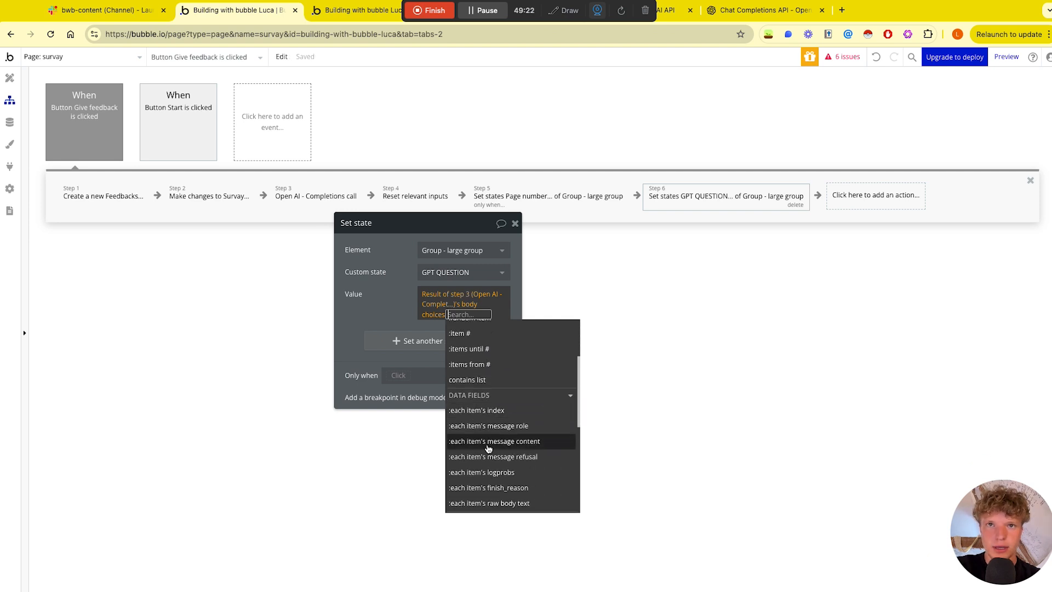
{"action": "left_click", "coordinate": [487, 465]}
{"action": "left_click", "coordinate": [470, 417]}
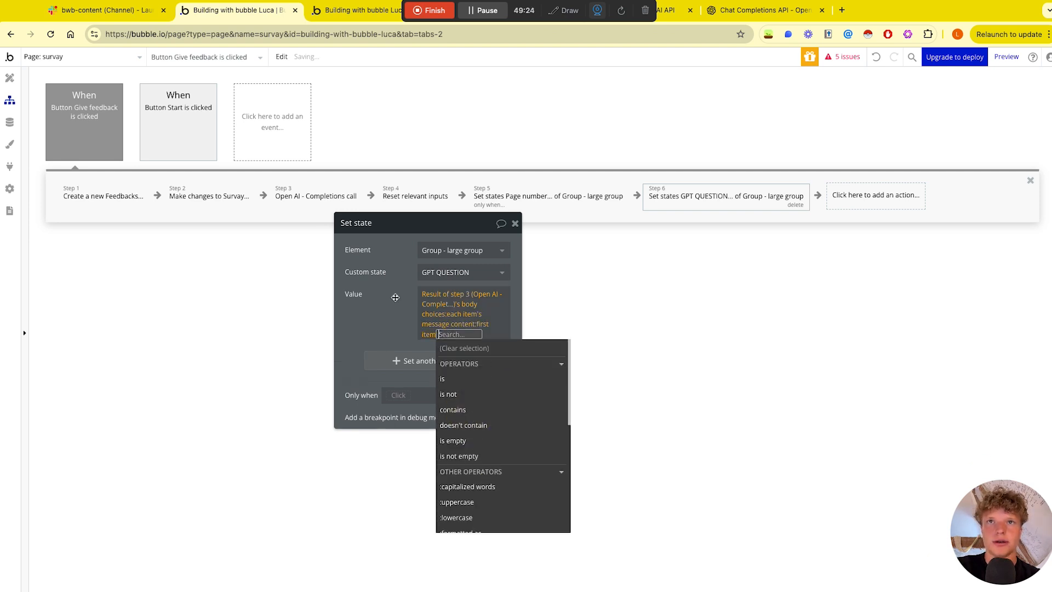
{"action": "left_click", "coordinate": [389, 302]}
Step: Preview the survay page again, start the survey and submit "a good chat" as the first answer
{"action": "left_click", "coordinate": [1006, 60]}
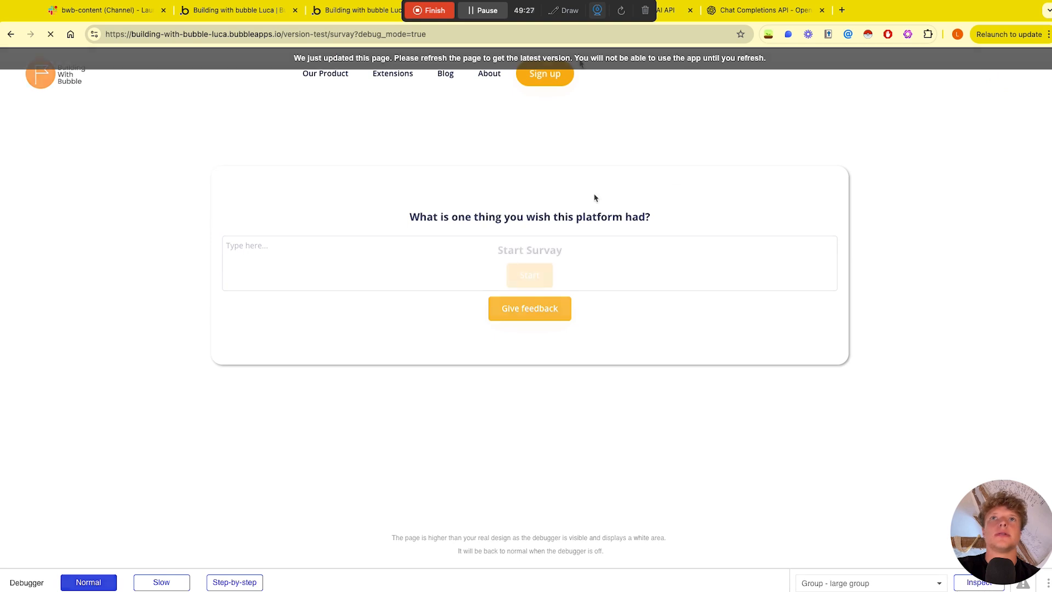
{"action": "left_click", "coordinate": [526, 272]}
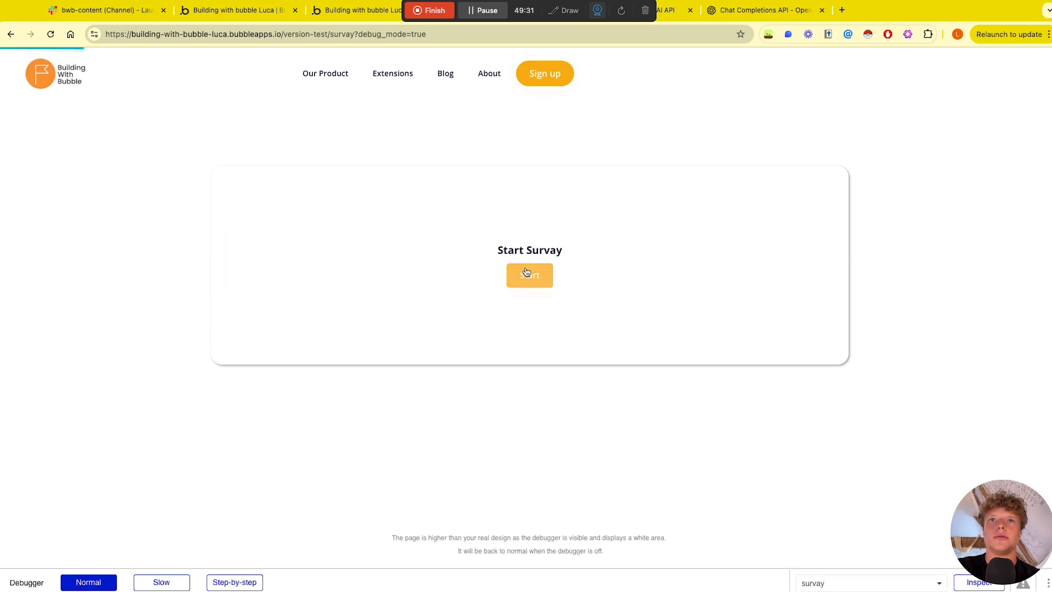
{"action": "left_click", "coordinate": [502, 266]}
{"action": "type", "text": "a good chat"}
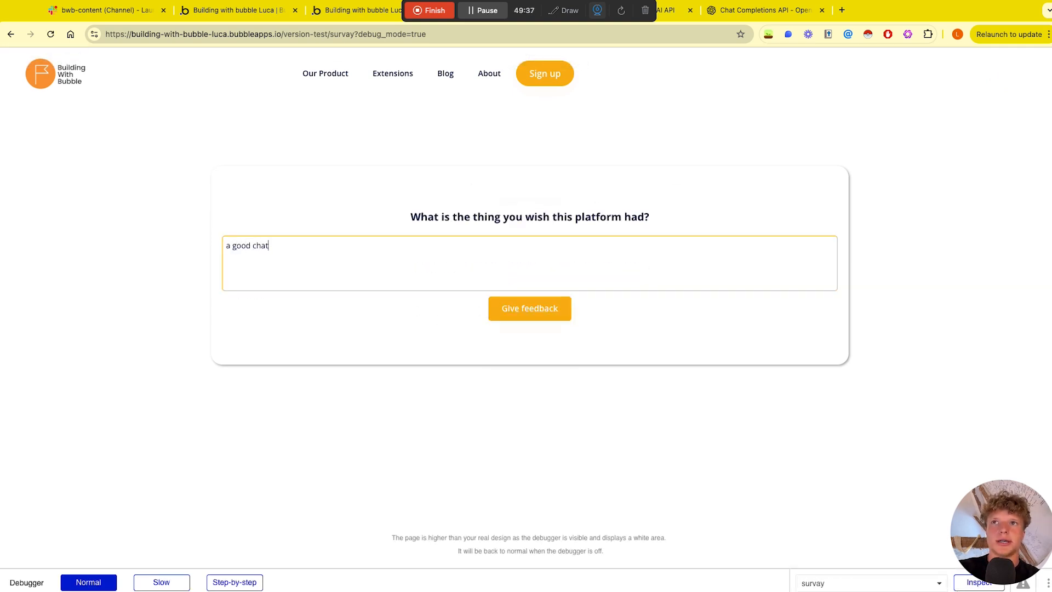
{"action": "left_click", "coordinate": [550, 312]}
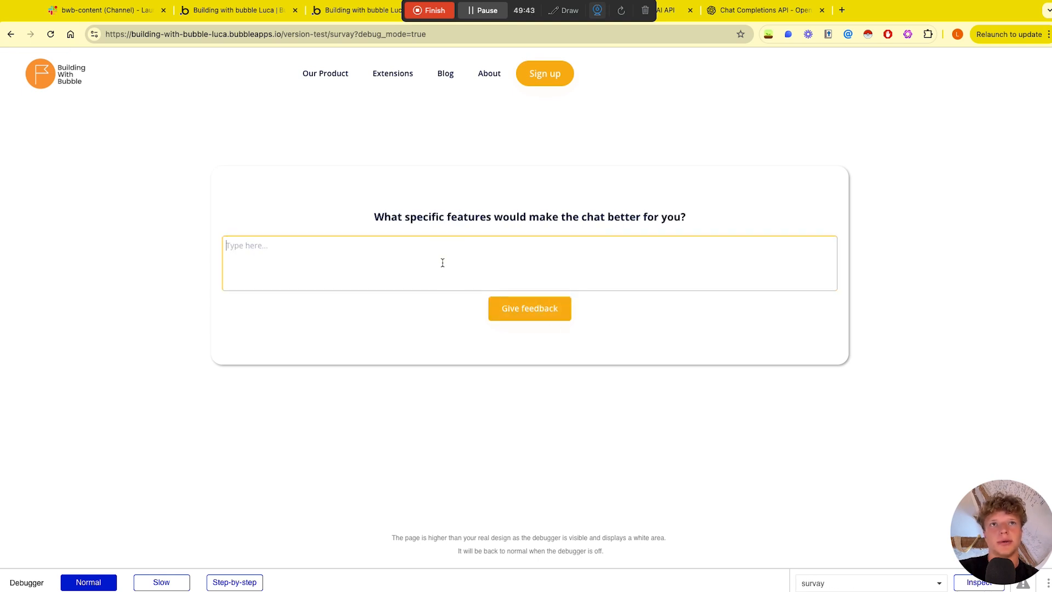
Step: Submit "a intervactive" as the answer on chat features, and "real humans" for the preferred kind of support
{"action": "type", "text": "a intervactive"}
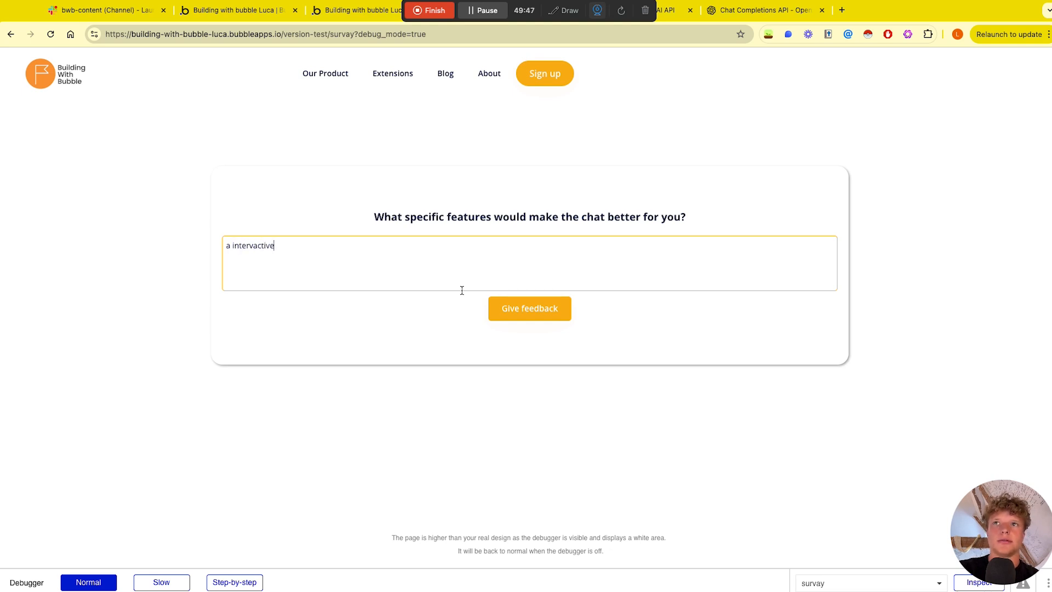
{"action": "left_click", "coordinate": [521, 311]}
{"action": "left_click", "coordinate": [452, 268]}
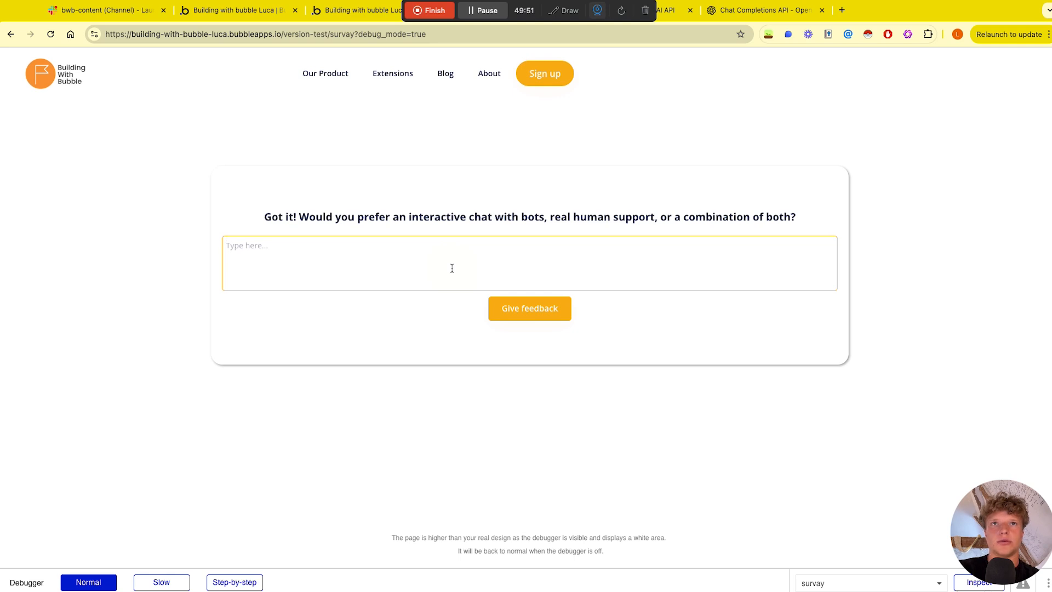
{"action": "type", "text": "real"}
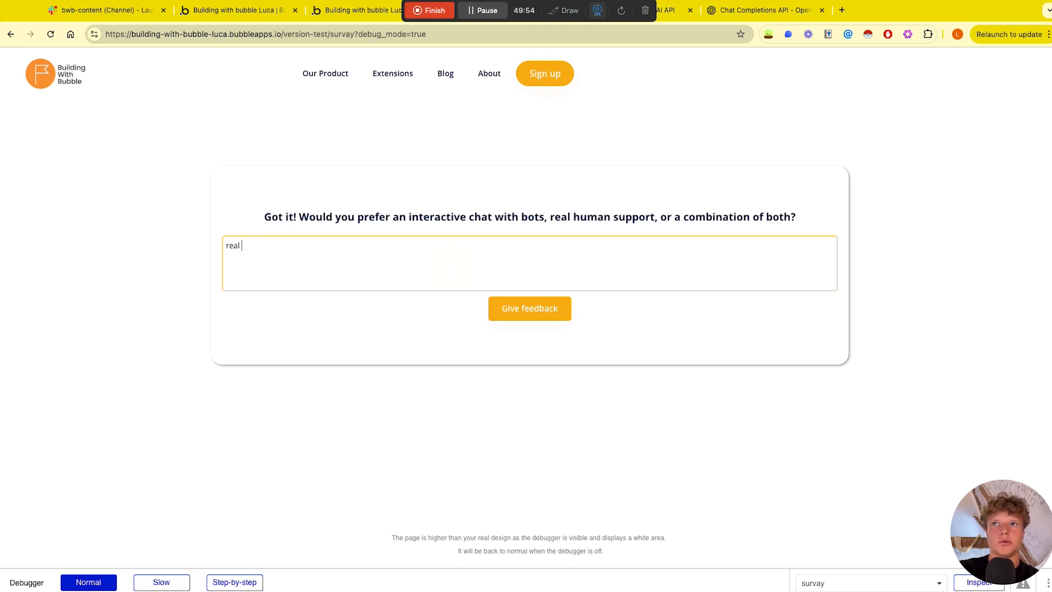
{"action": "type", "text": " humans"}
{"action": "left_click", "coordinate": [521, 312]}
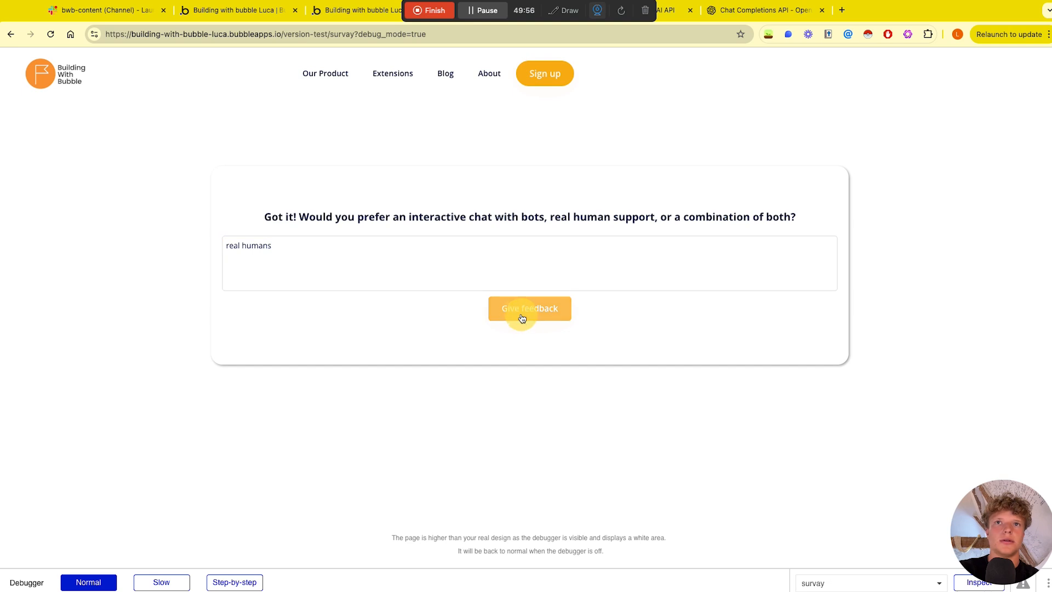
Step: Submit "hlep on using the softawere" as the support topic, and "Live" as the preferred form of help
{"action": "type", "text": "hlep on"}
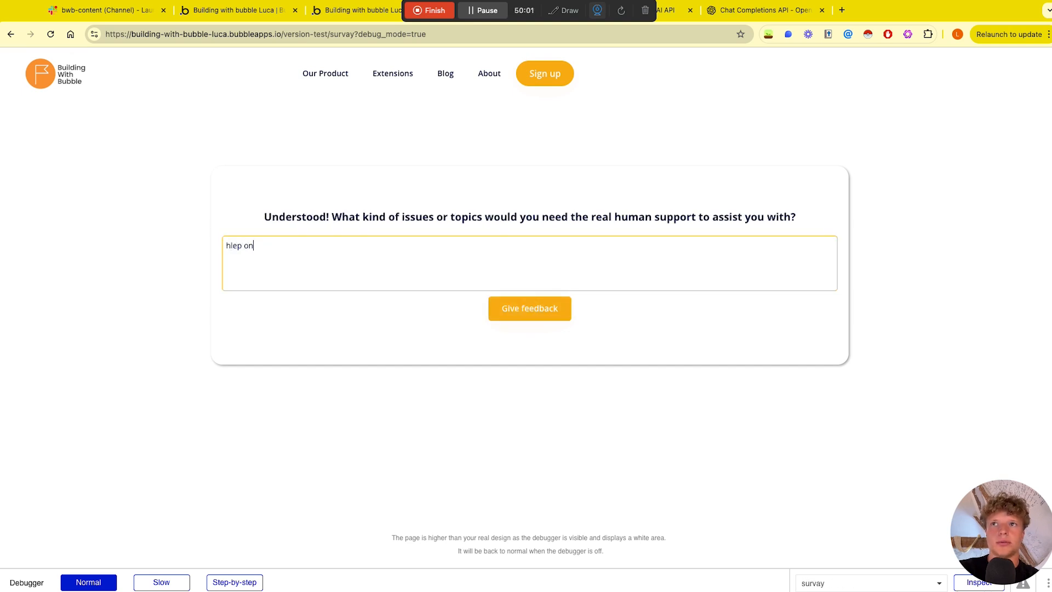
{"action": "type", "text": " using the softawere"}
{"action": "left_click", "coordinate": [526, 318]}
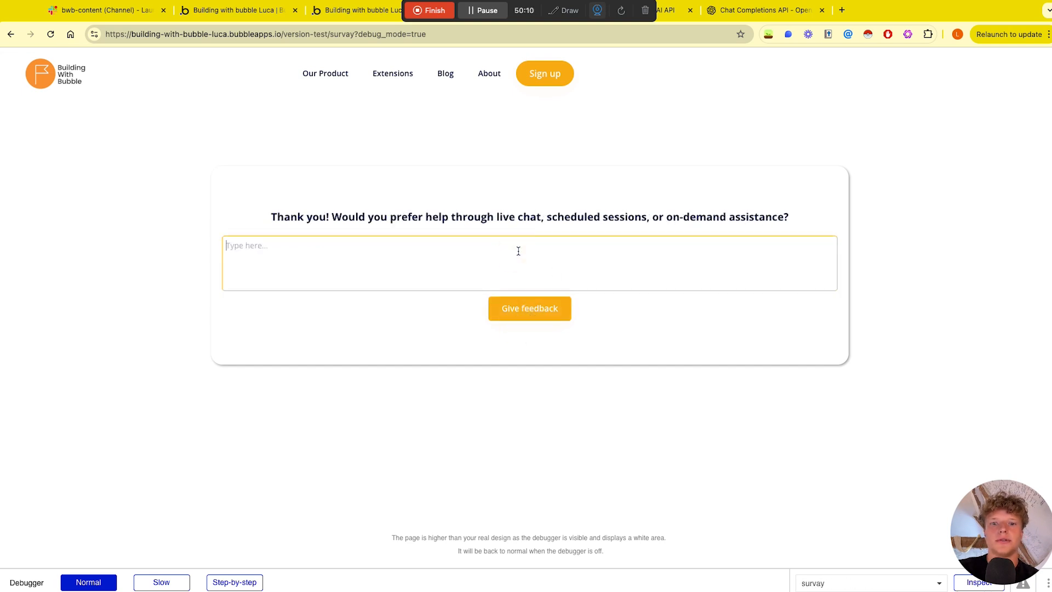
{"action": "type", "text": "Live"}
{"action": "left_click", "coordinate": [548, 310]}
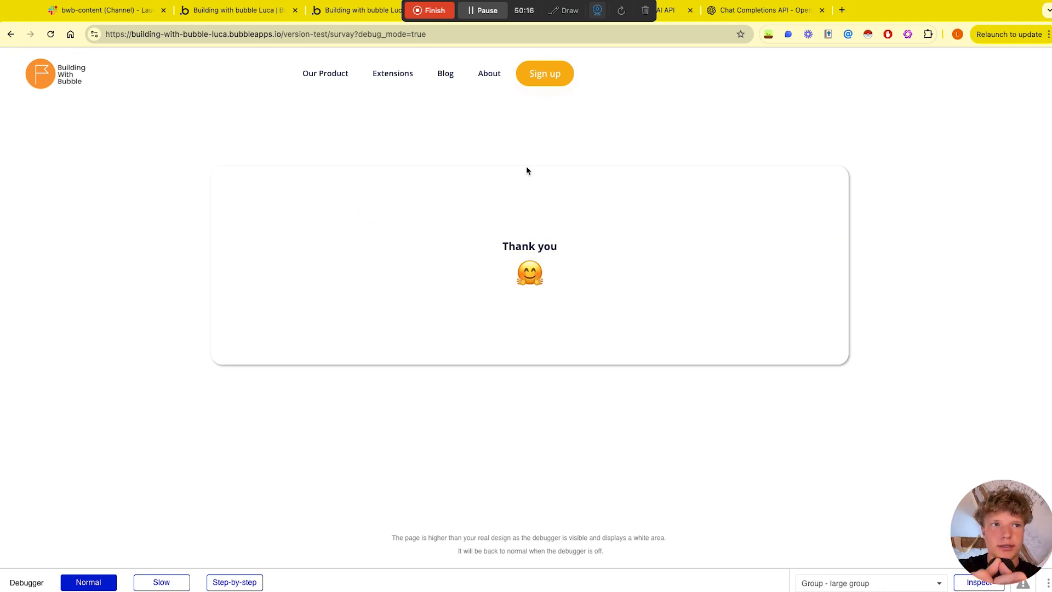
Step: Switch to the Notion to-do page, check off Starting completion and Quiz workflow / Finish, and return to the survey preview
{"action": "key", "text": "ctrl+Right"}
{"action": "left_click", "coordinate": [342, 400]}
{"action": "left_click", "coordinate": [341, 418]}
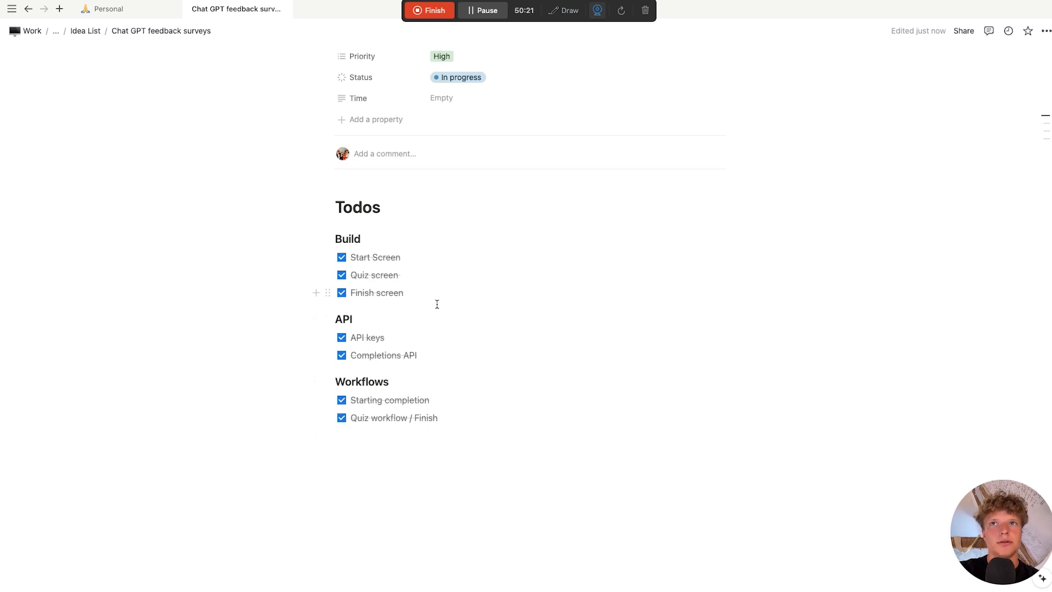
{"action": "key", "text": "ctrl+Left"}
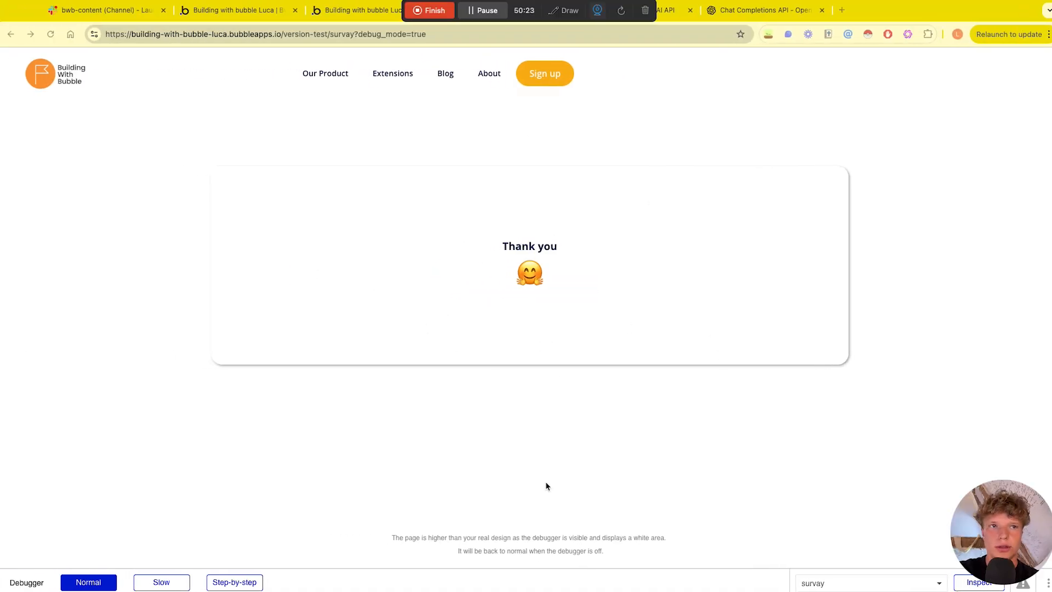